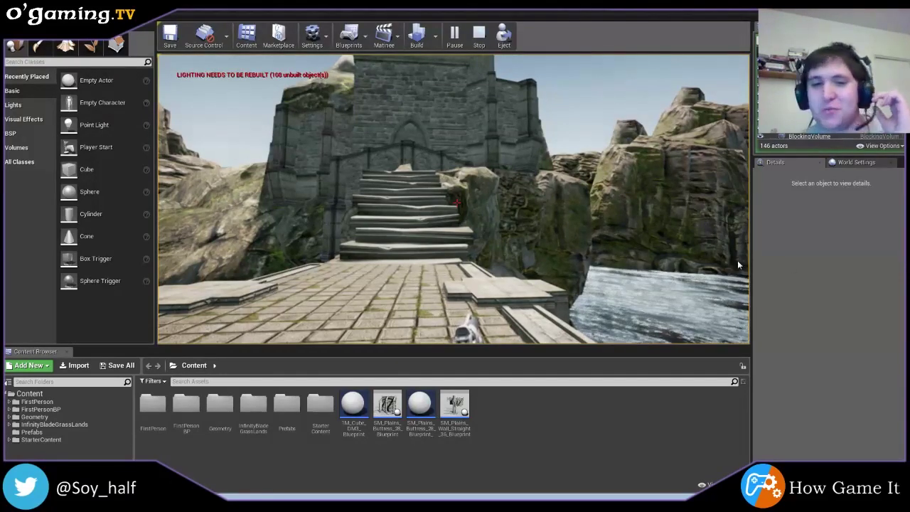
- Walk the player past the arches and columns to the water, then up the stone stairs to the platform
key(w)
key(w)
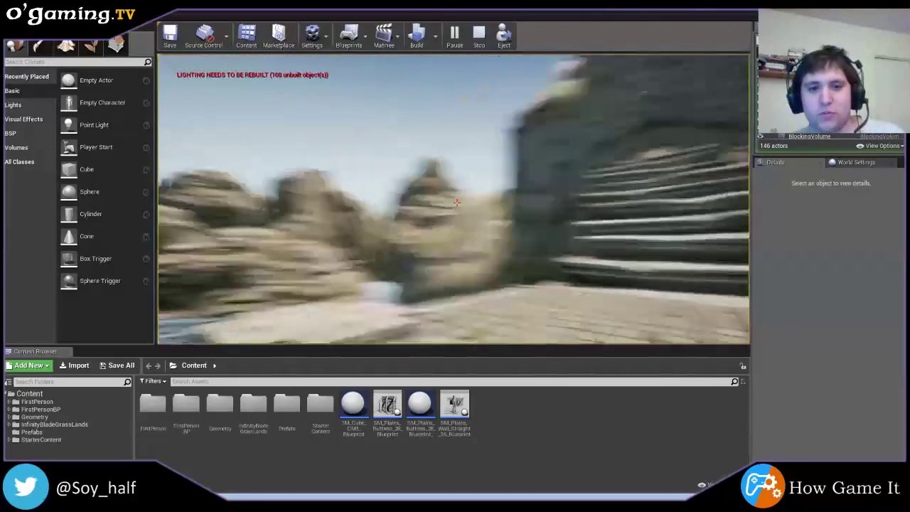
mouse_move(453, 199)
key(w)
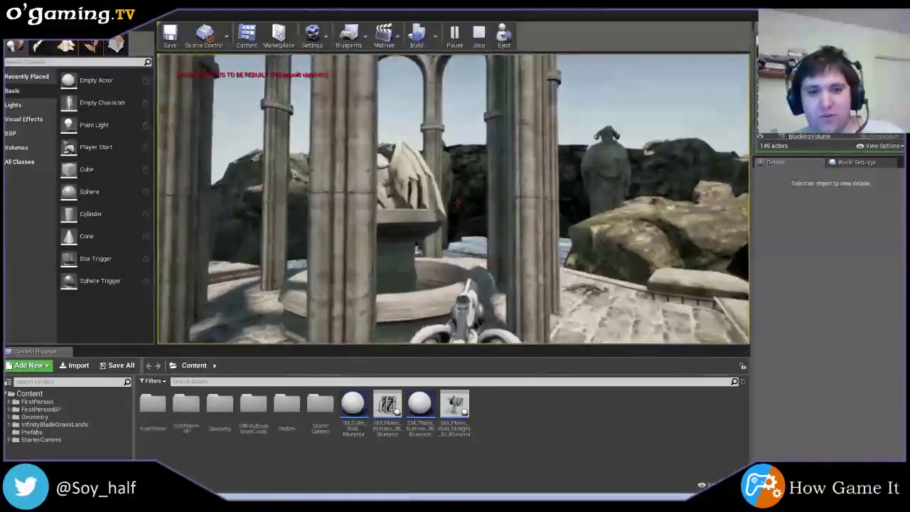
key(w)
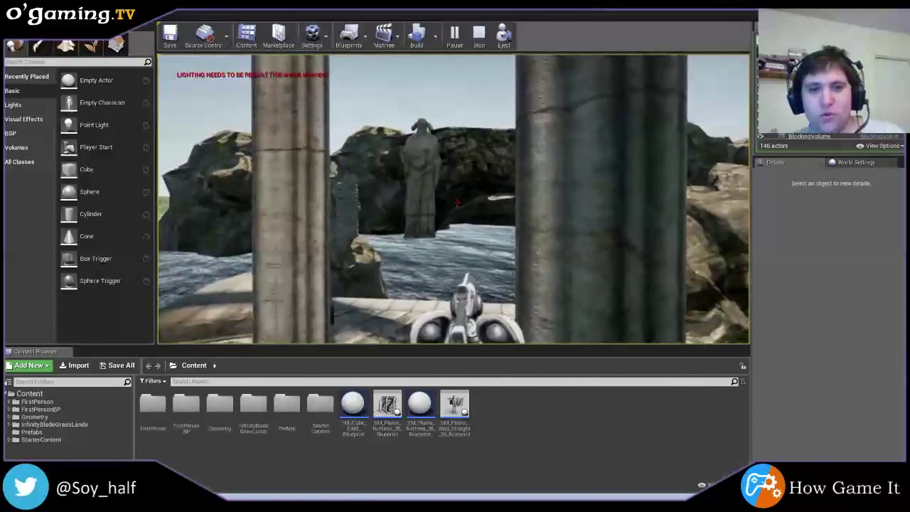
key(w)
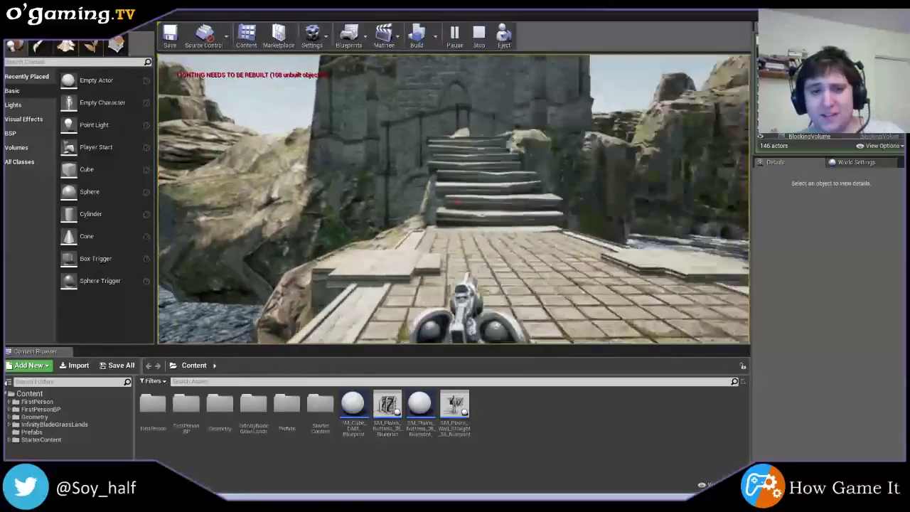
key(w)
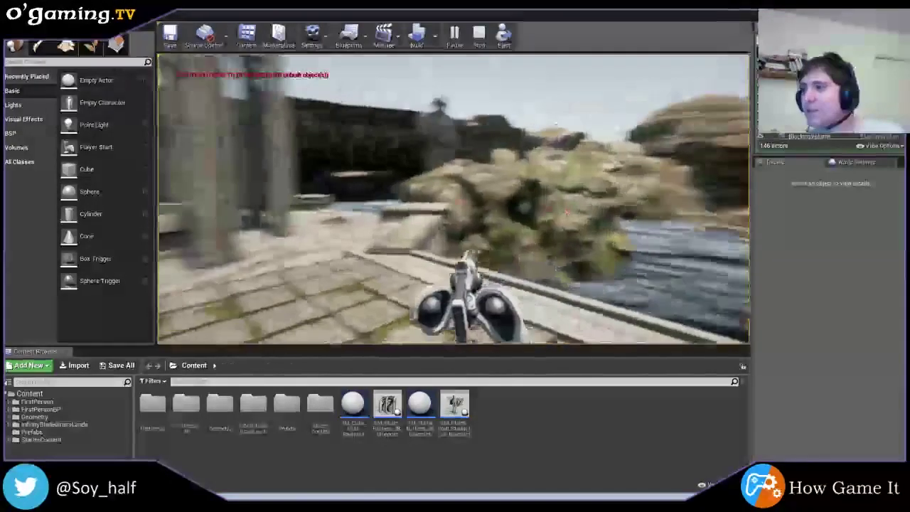
key(w)
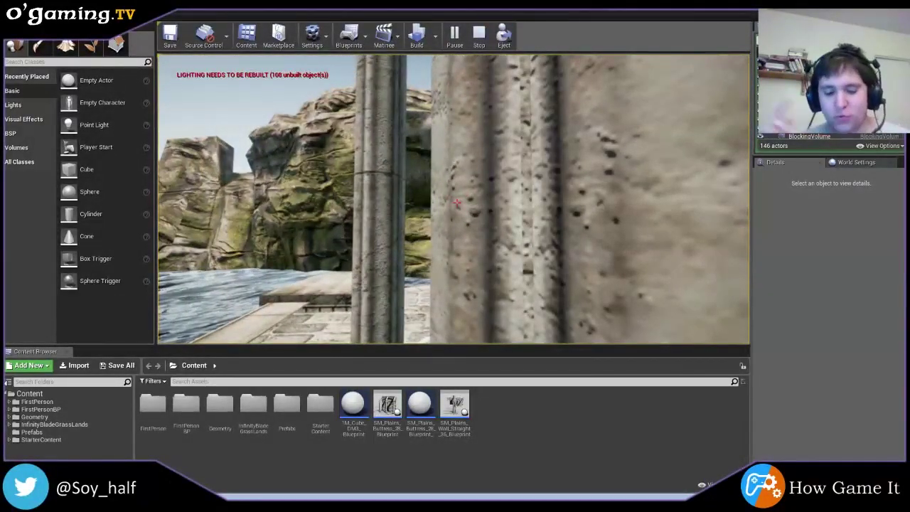
key(w)
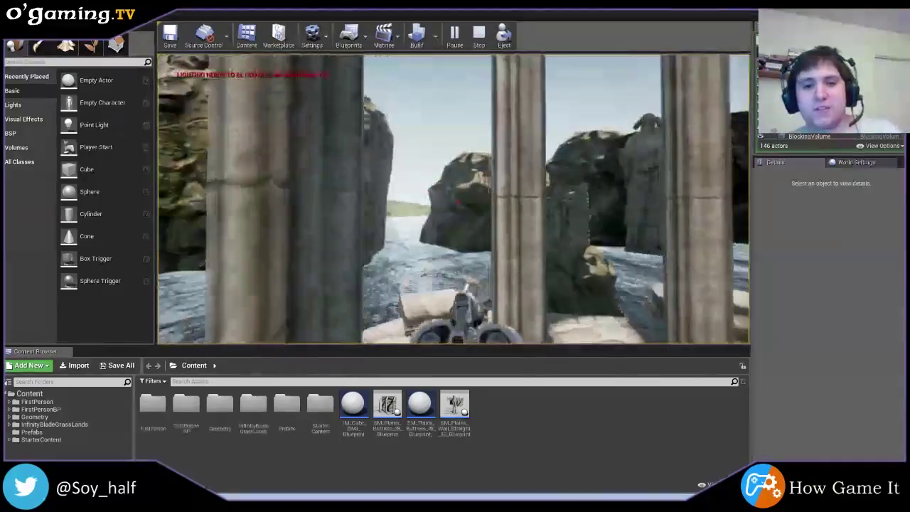
key(w)
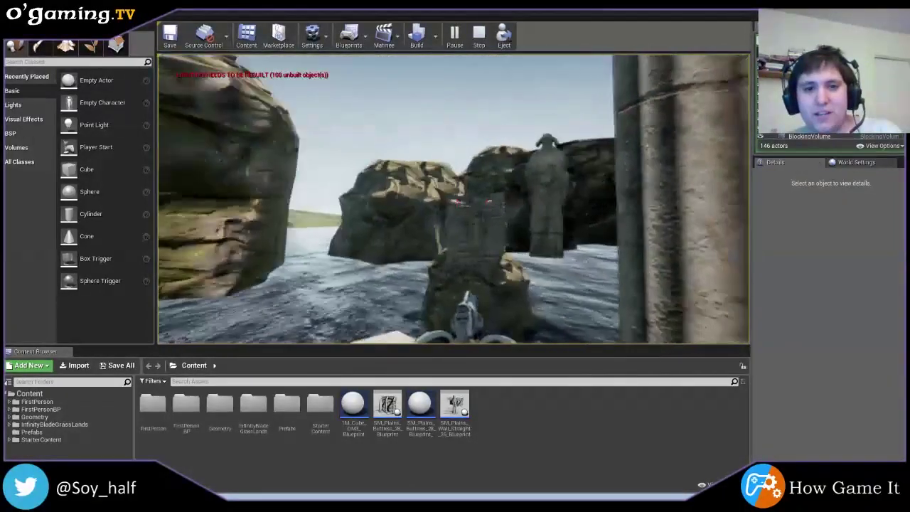
key(w)
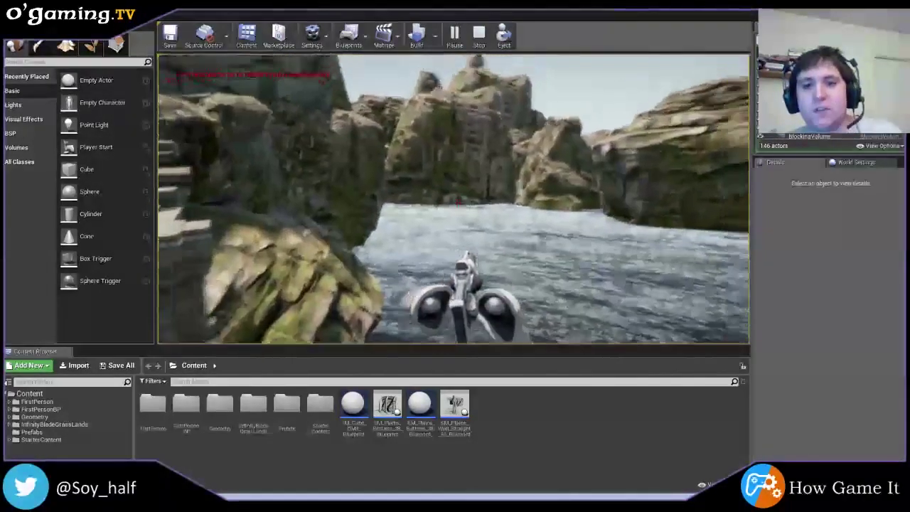
key(w)
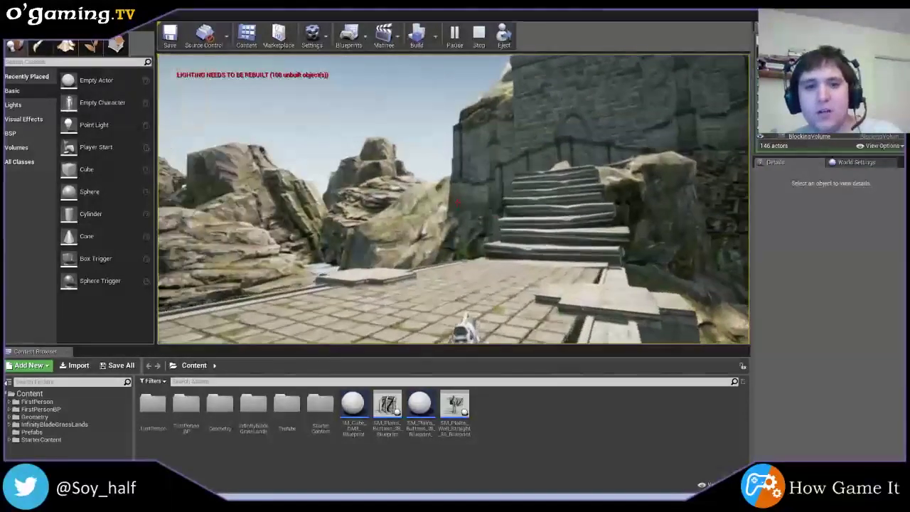
key(w)
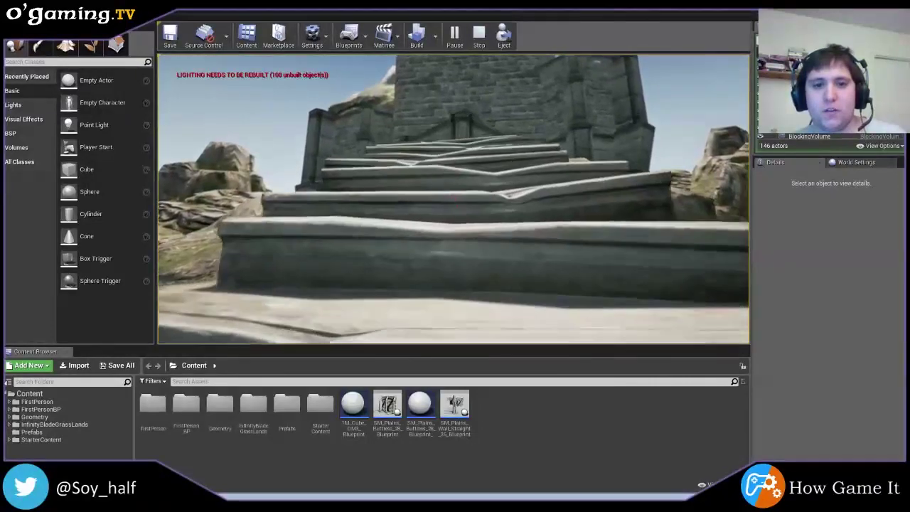
key(w)
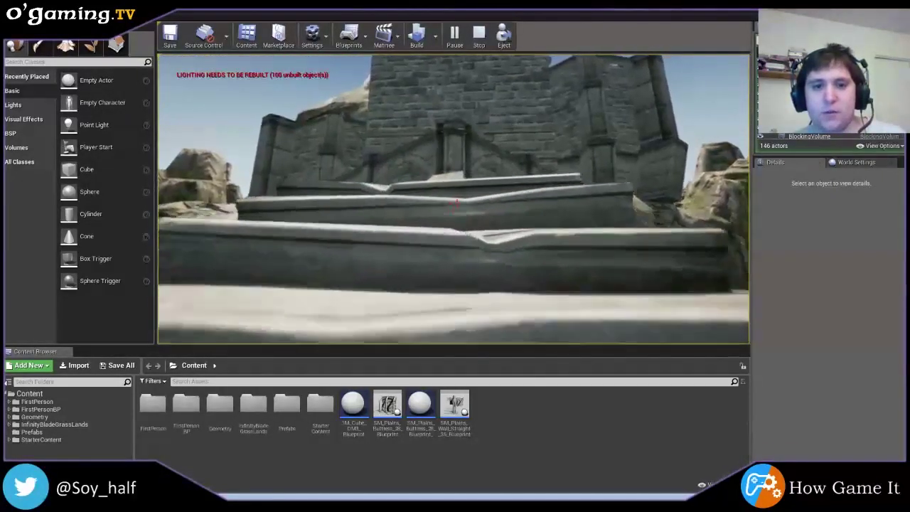
key(w)
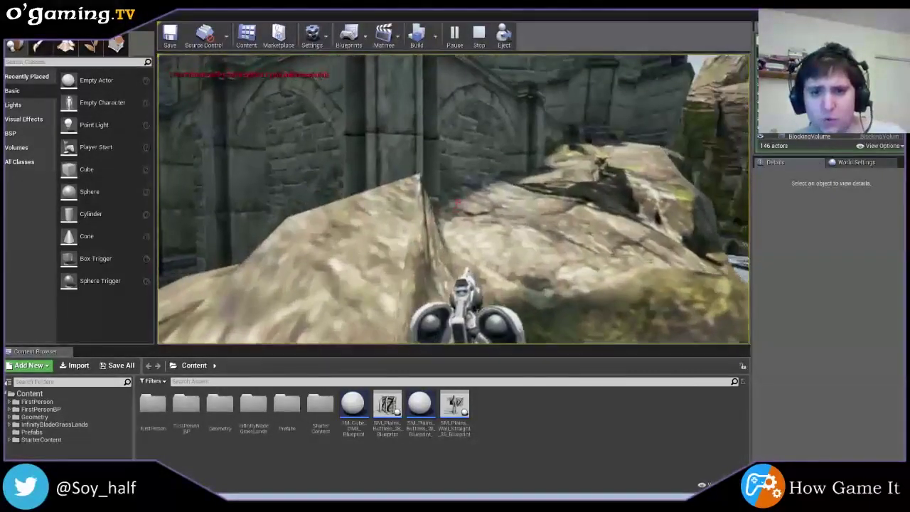
key(w)
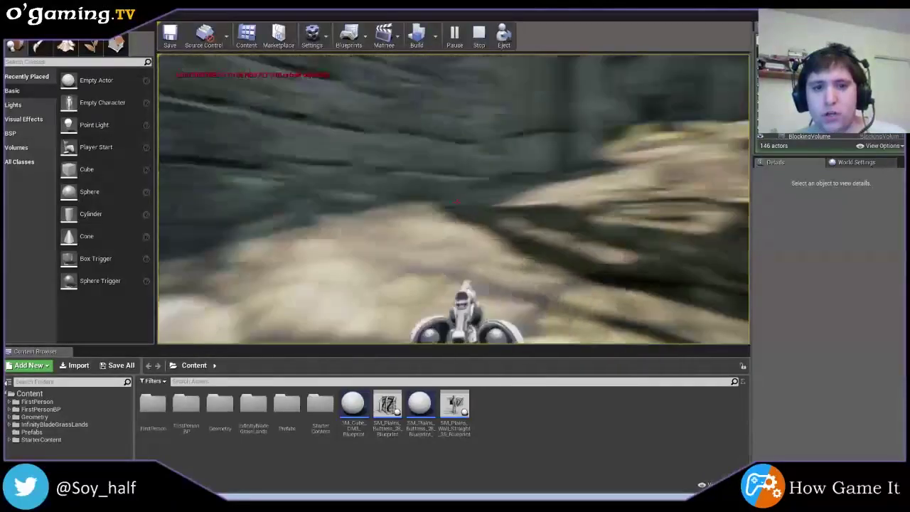
key(w)
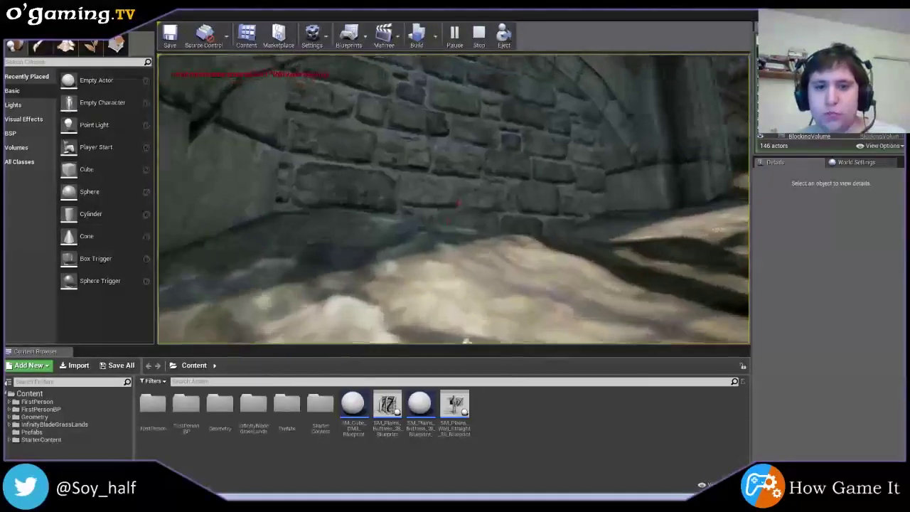
key(w)
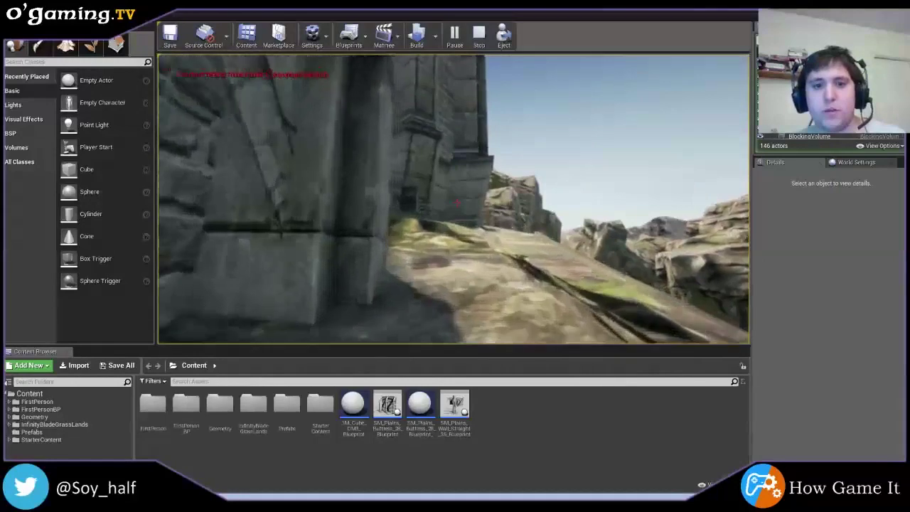
key(w)
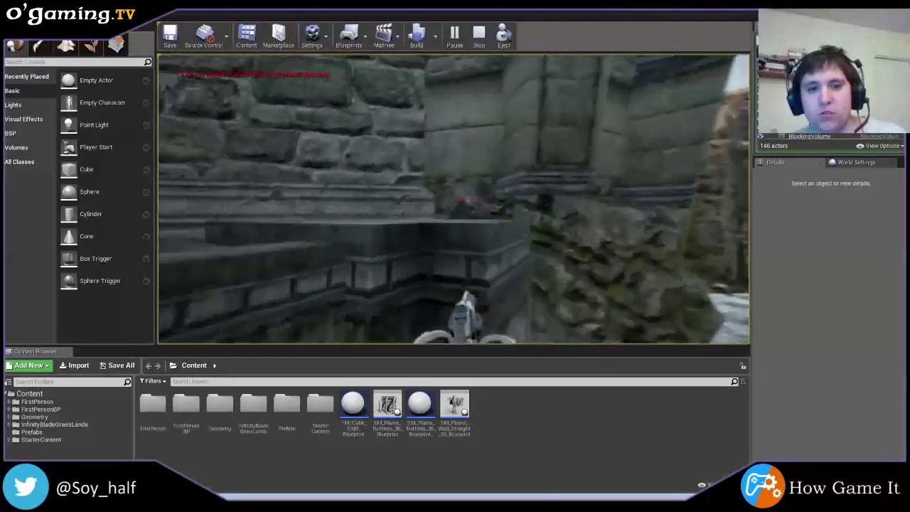
key(w)
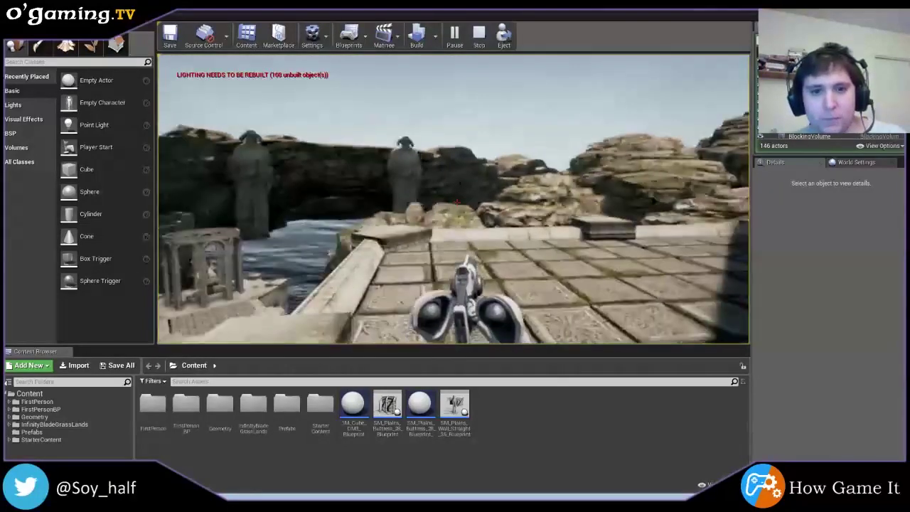
key(w)
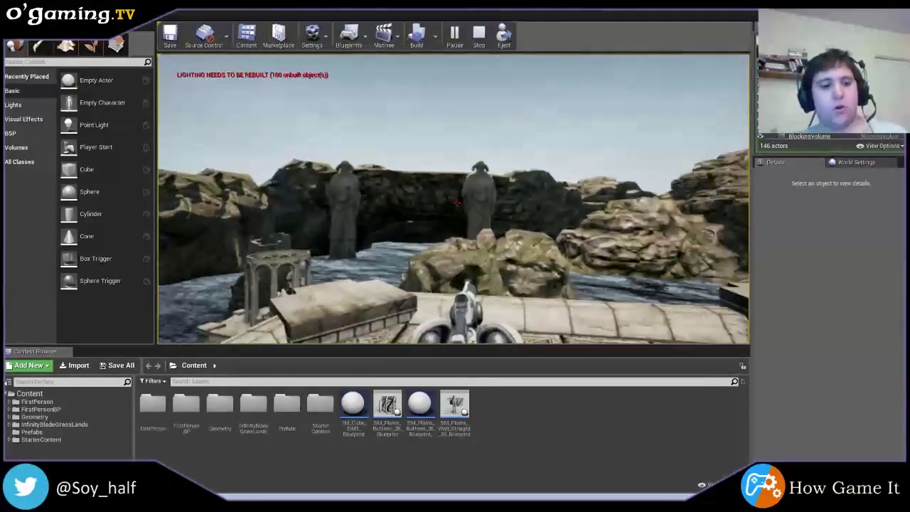
- Stop the play-test and switch to another map, discarding the test scene's changes
key(Escape)
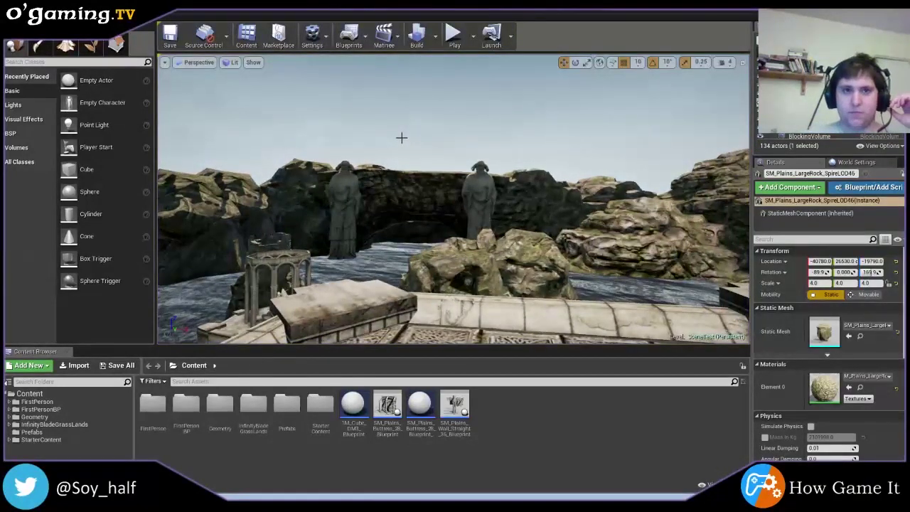
key(ctrl+shift+s)
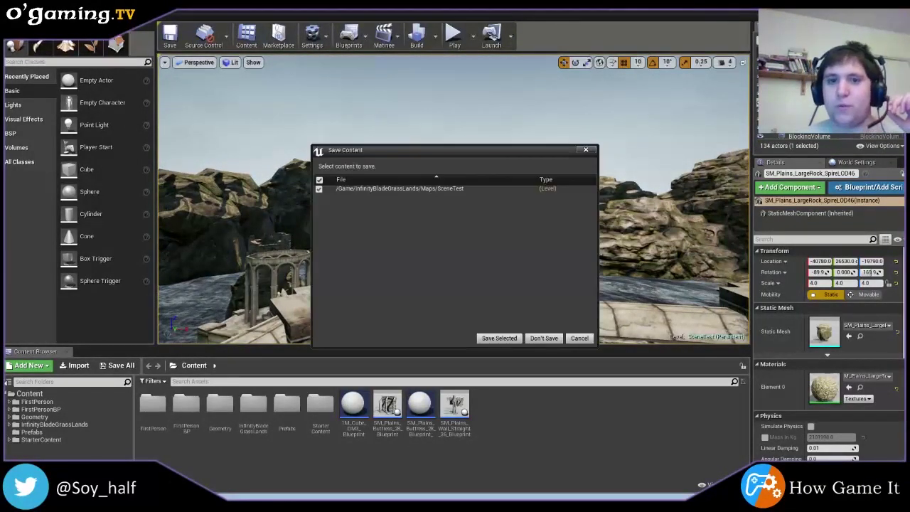
click(546, 338)
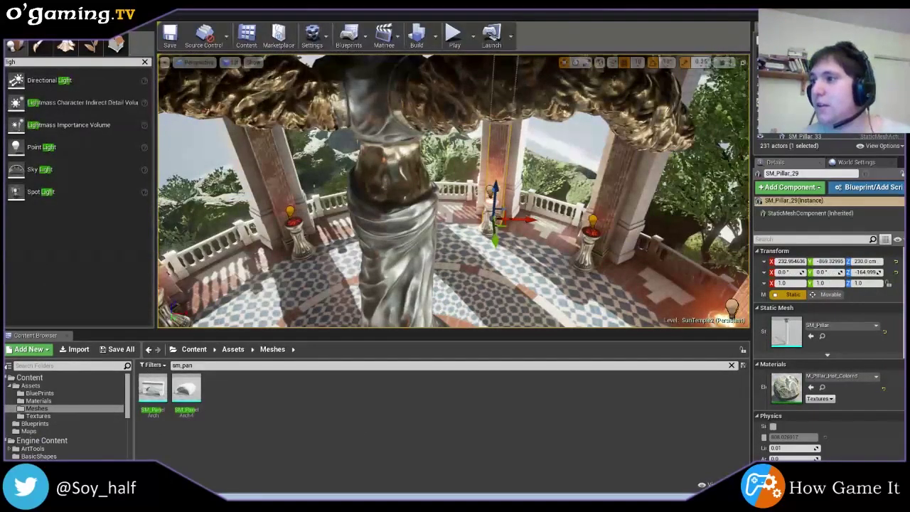
- Fly the camera around and through the domed temple, ending on an overview
mouse_move(471, 264)
right_down()
mouse_move(434, 265)
mouse_move(455, 234)
mouse_move(469, 274)
mouse_move(495, 262)
right_up()
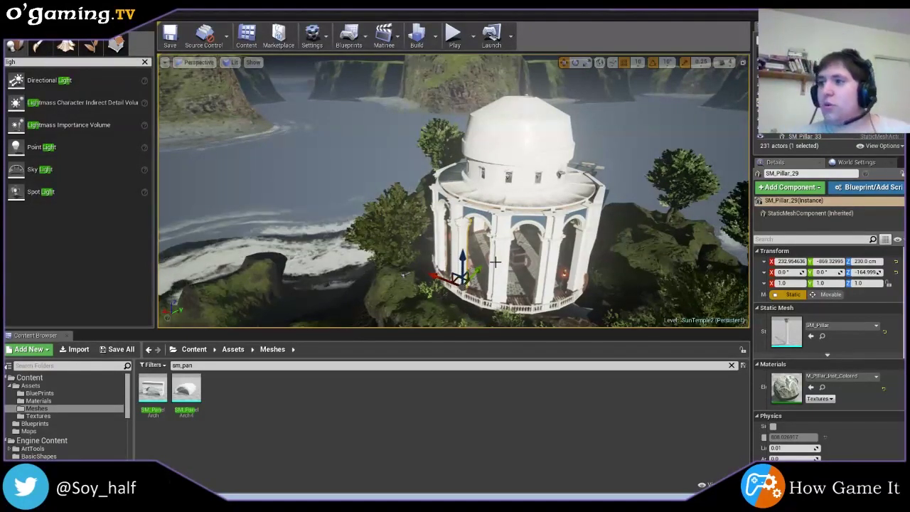
right_drag(495, 262, 494, 262)
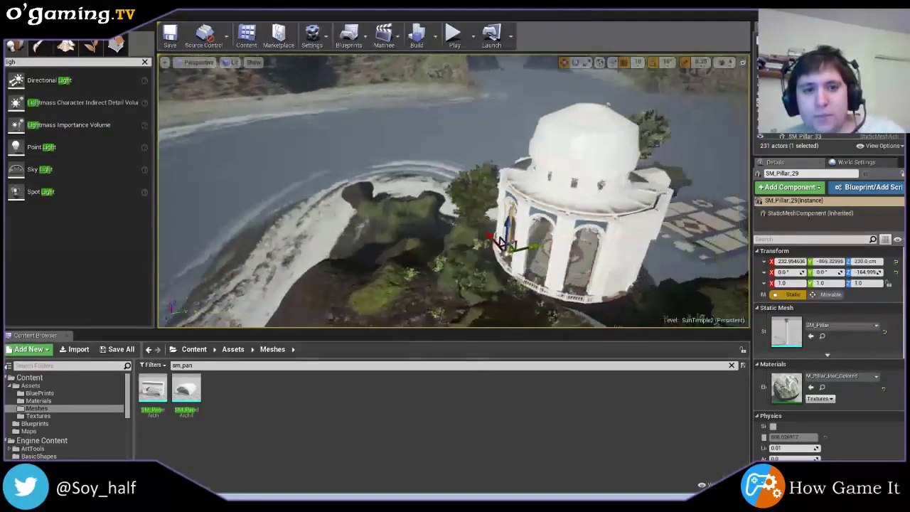
right_drag(271, 213, 270, 214)
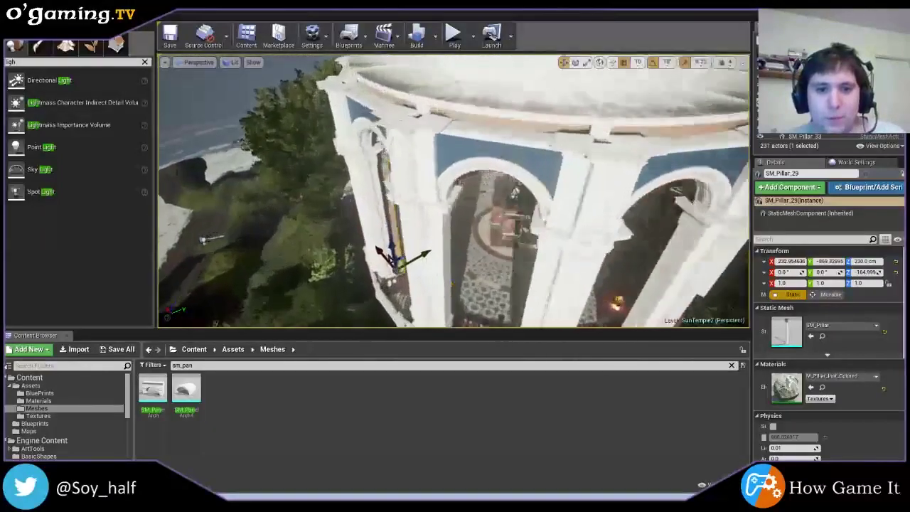
right_drag(454, 192, 453, 191)
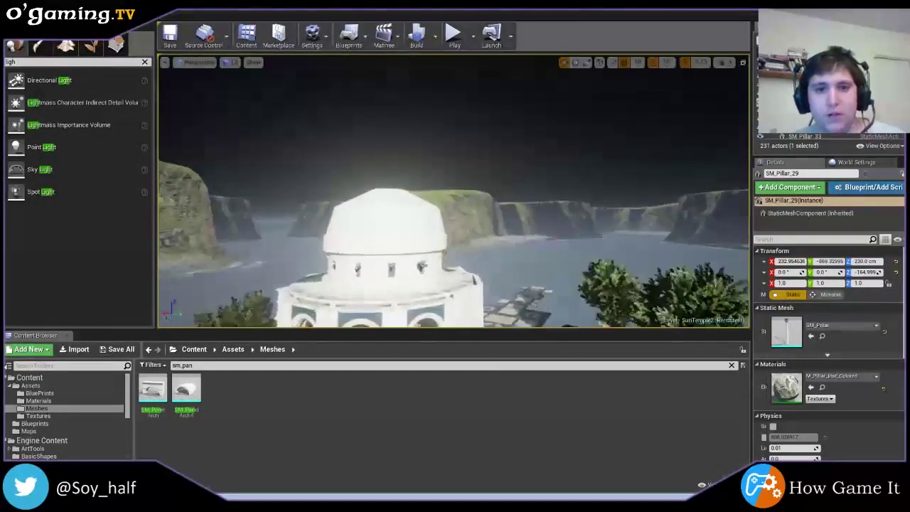
right_drag(396, 222, 396, 222)
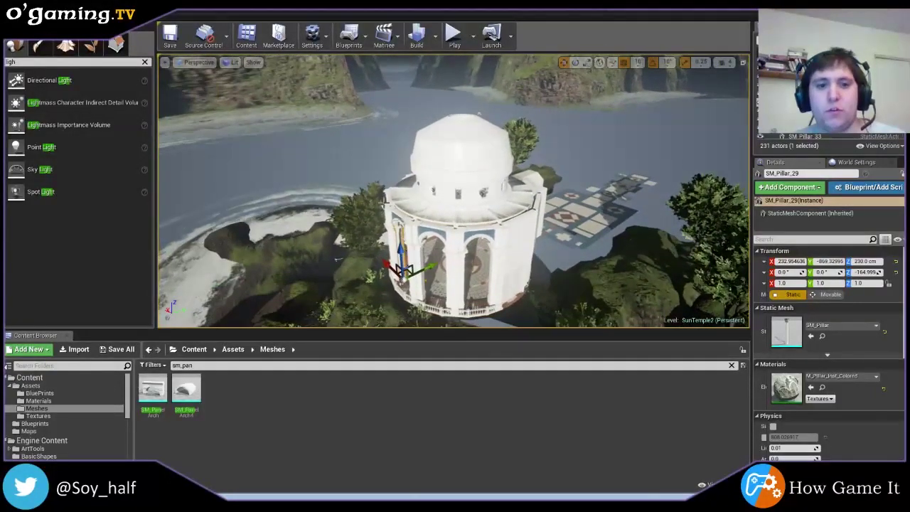
- Select arch pieces on the temple's upper ring
click(508, 250)
click(508, 250)
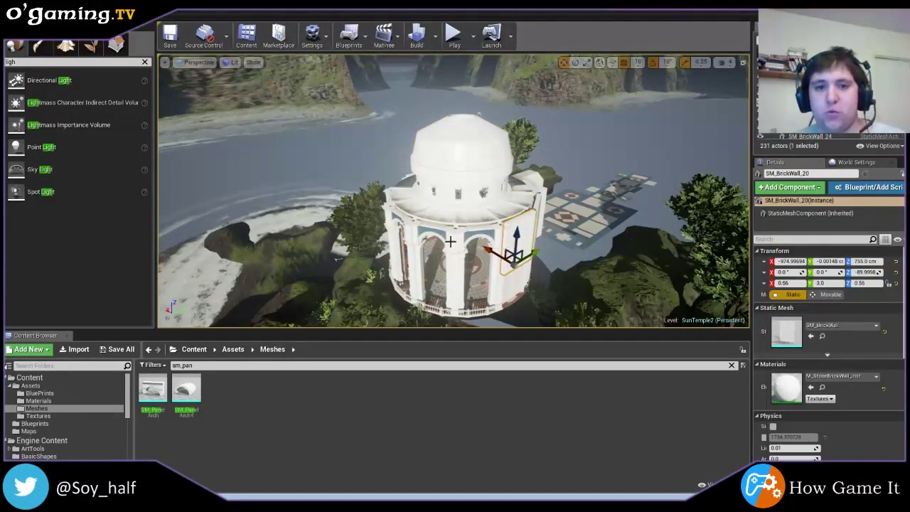
click(388, 192)
key(Escape)
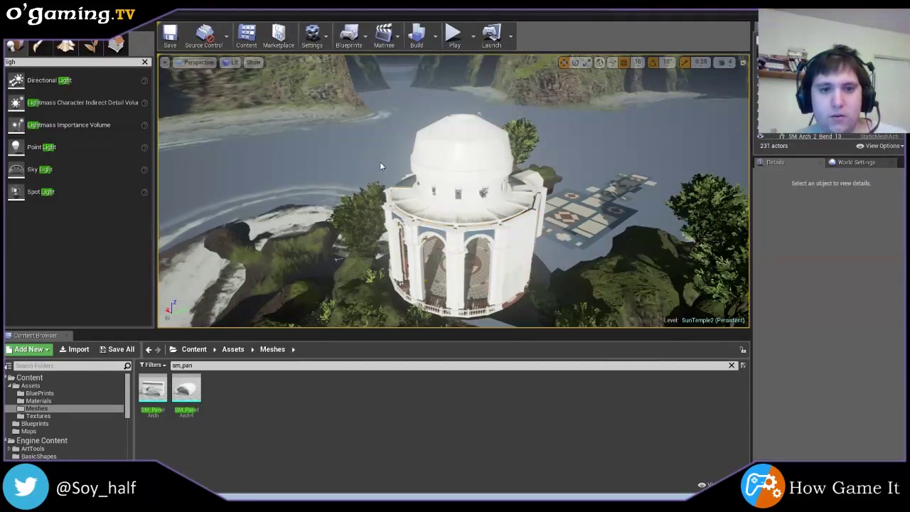
right_drag(380, 162, 379, 162)
right_drag(311, 293, 311, 293)
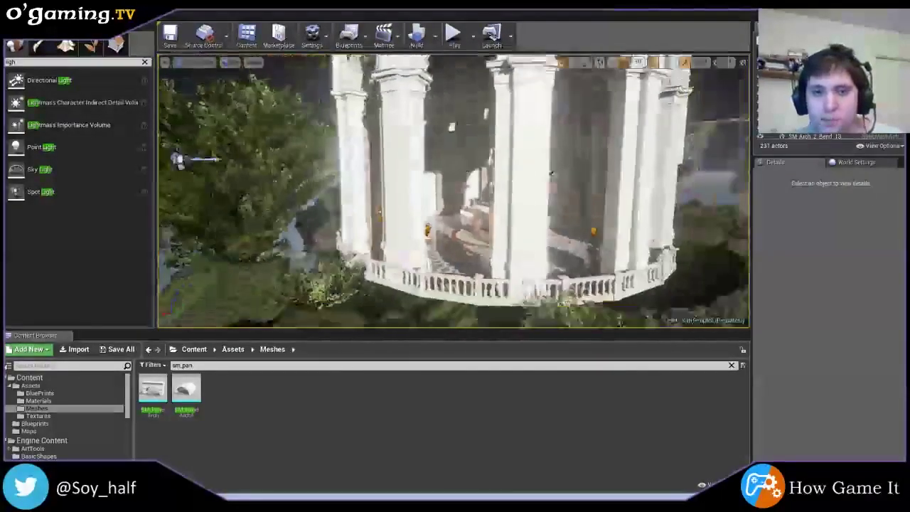
right_drag(550, 173, 550, 173)
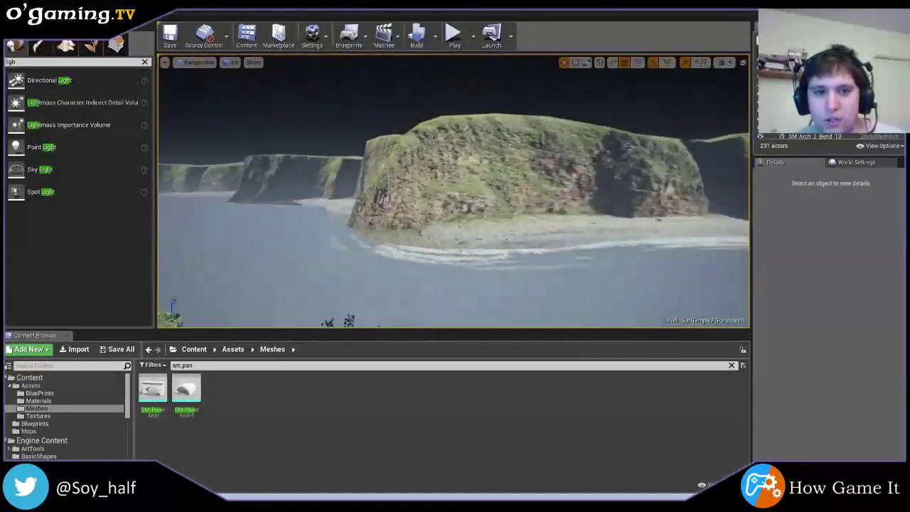
right_drag(550, 173, 550, 174)
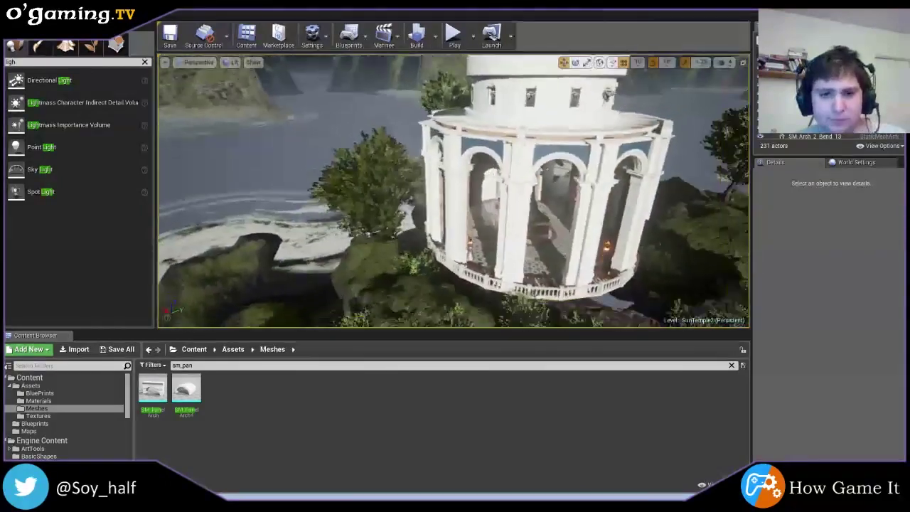
right_drag(550, 174, 551, 173)
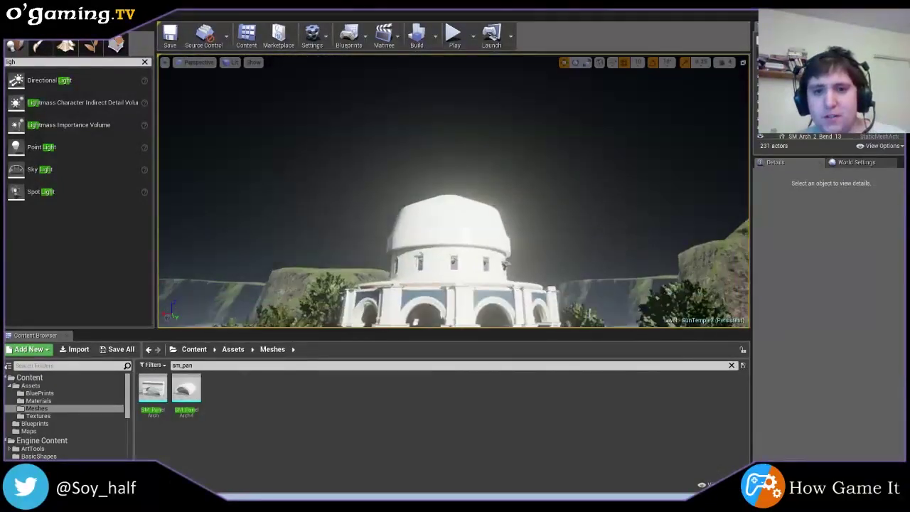
right_drag(575, 142, 700, 207)
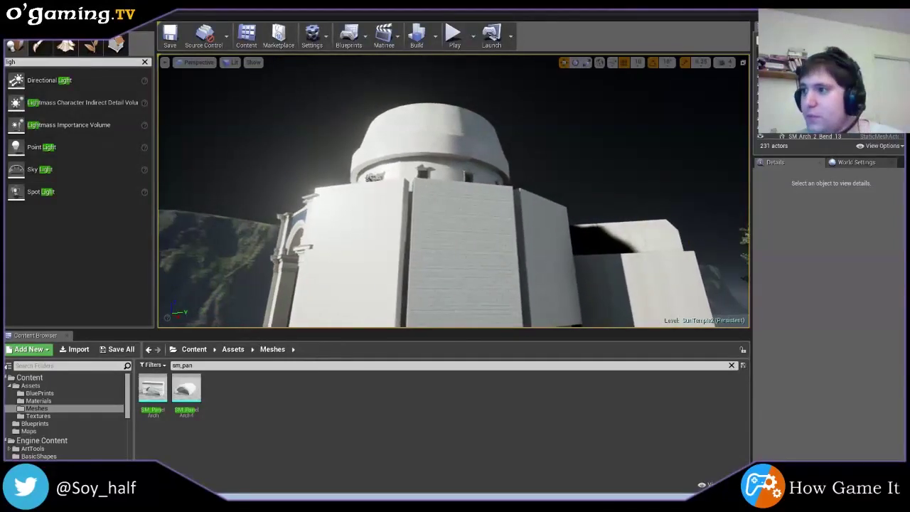
right_drag(700, 207, 701, 207)
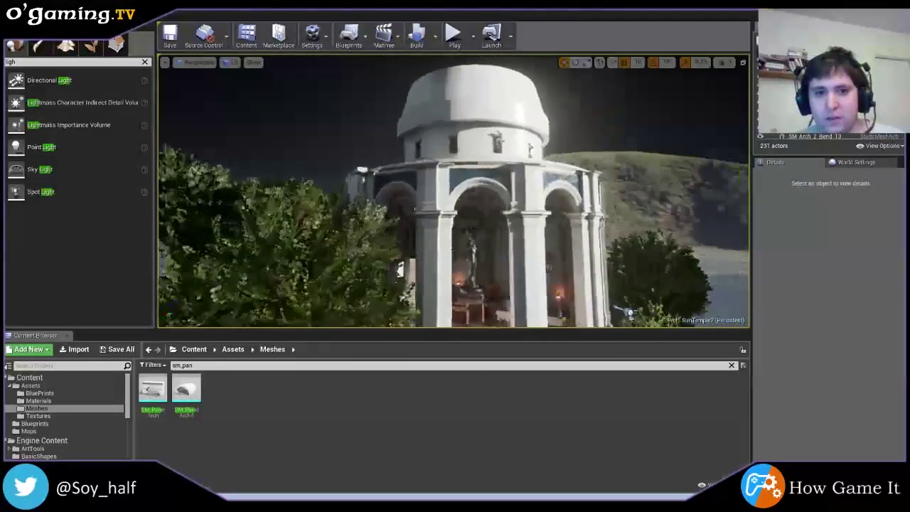
right_drag(452, 192, 453, 192)
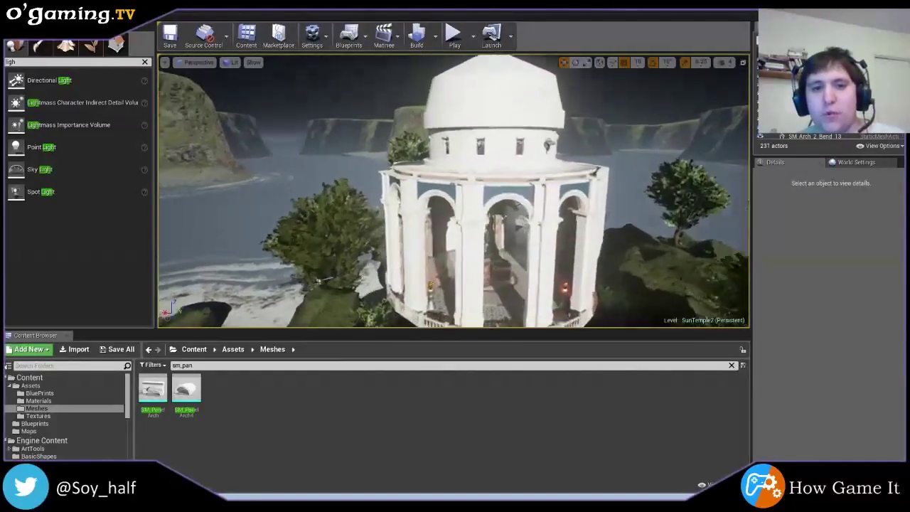
right_drag(453, 192, 453, 192)
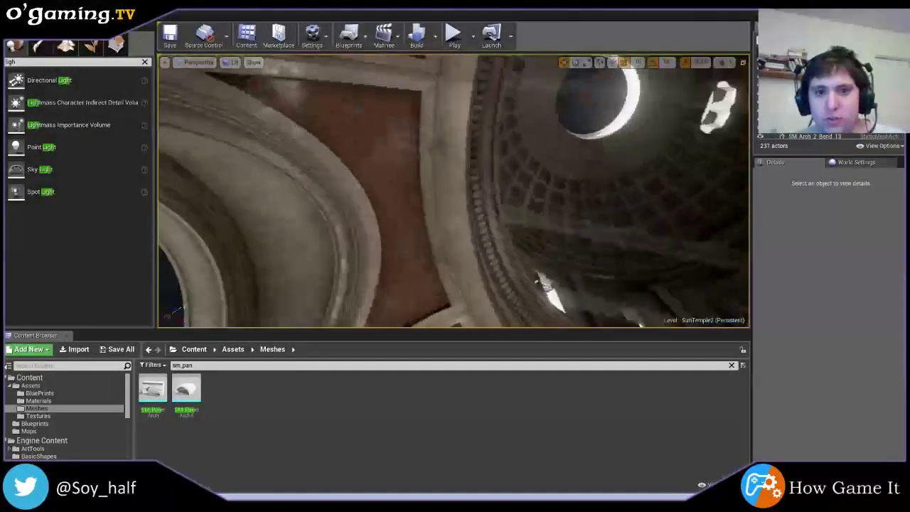
- Look around the winged statue and tiled rotunda floor, then start Play In Editor
right_drag(452, 192, 453, 191)
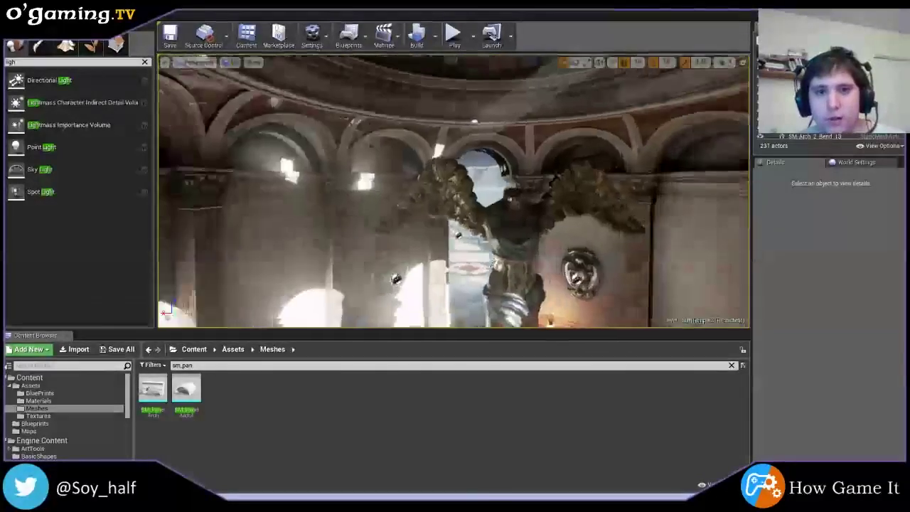
right_drag(373, 162, 373, 161)
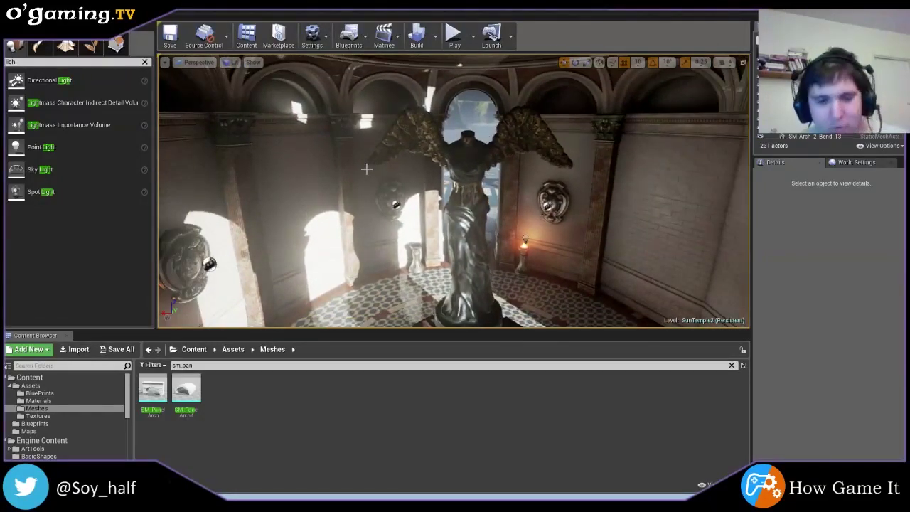
right_drag(453, 192, 453, 192)
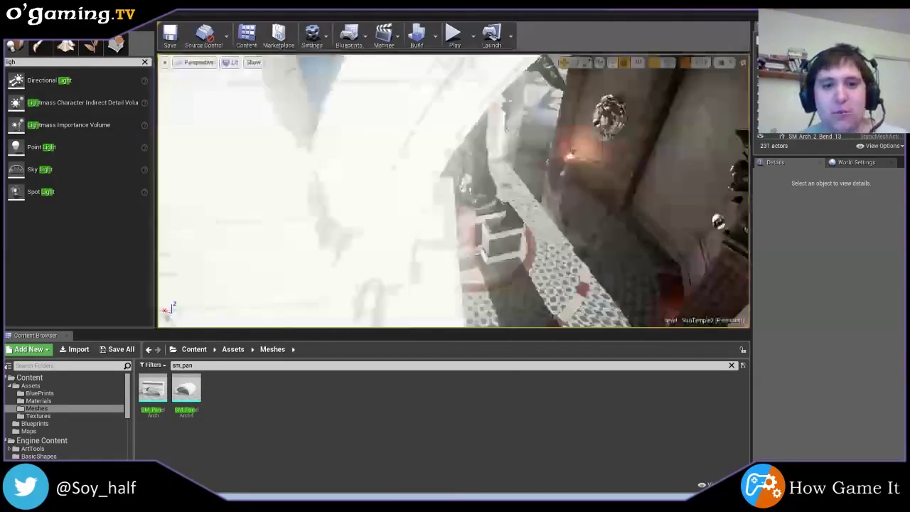
right_drag(455, 192, 455, 191)
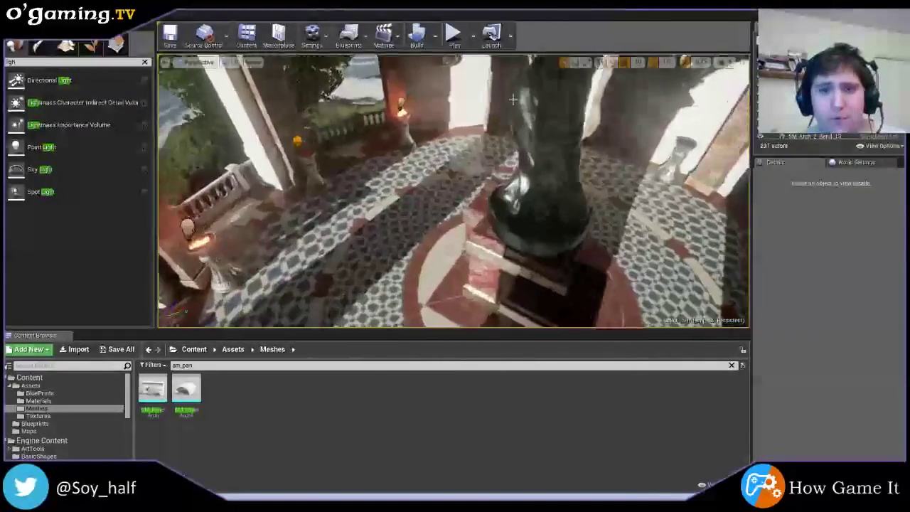
click(454, 34)
- Walk past the pillars, railing and statue pedestal to the wall torch, then end the play session
right_drag(455, 192, 455, 192)
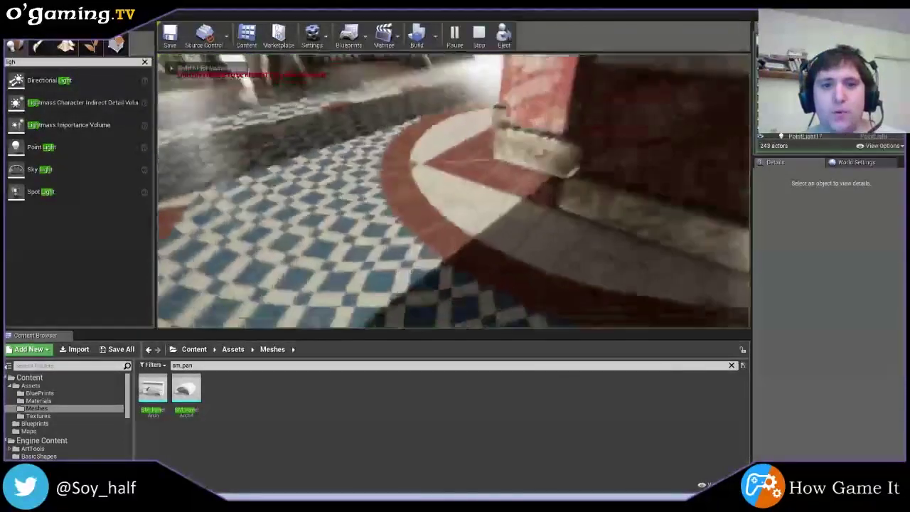
key(s)
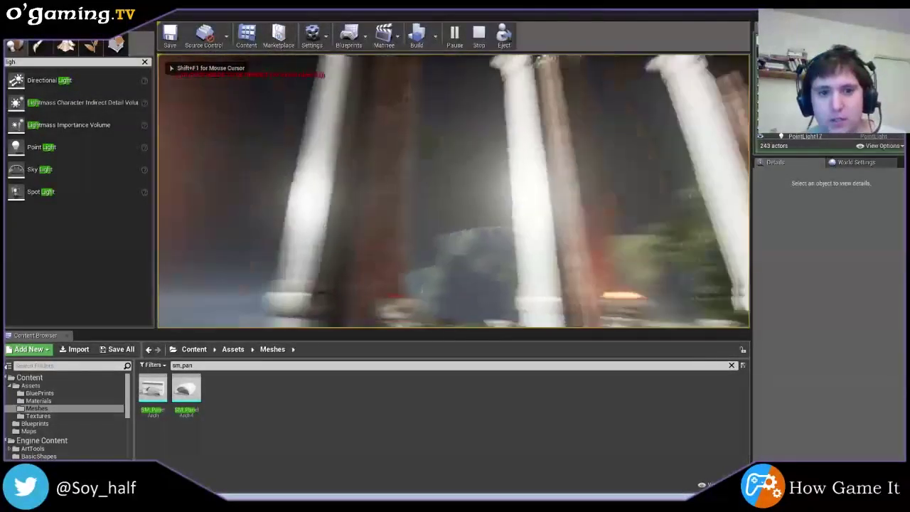
key(w)
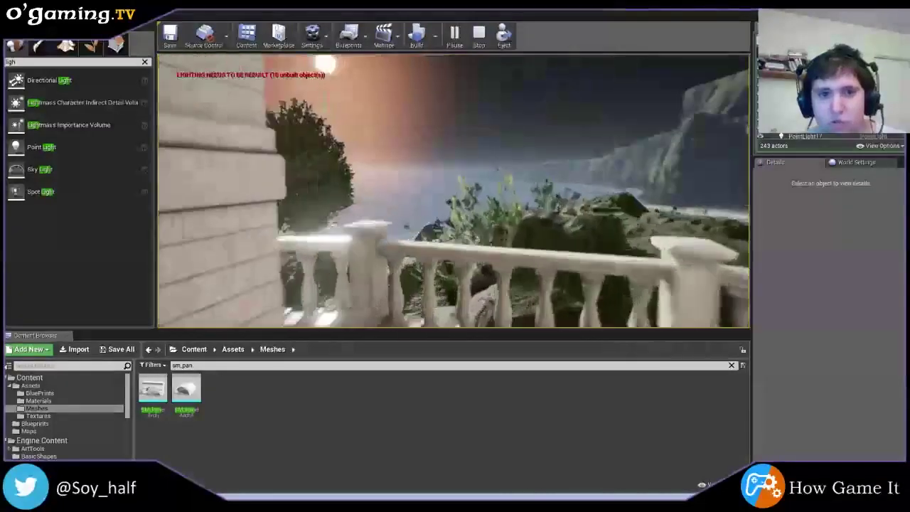
key(w)
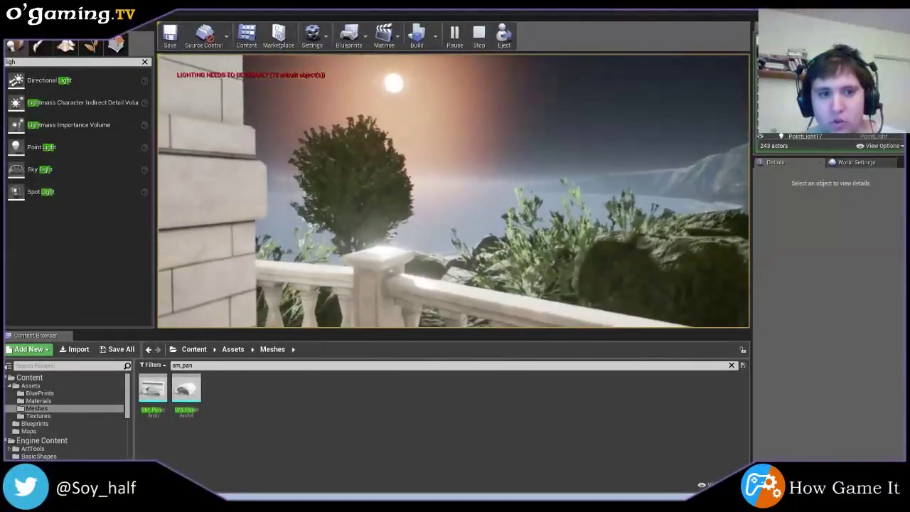
key(w)
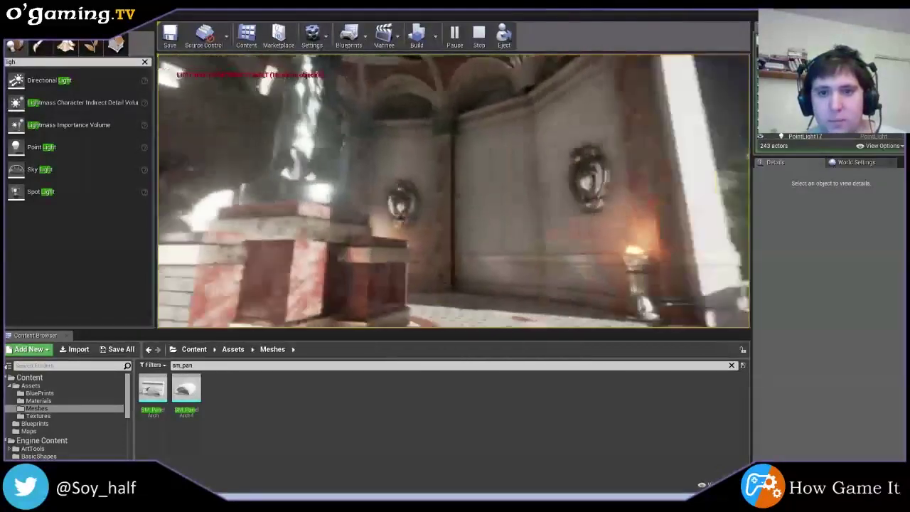
key(w)
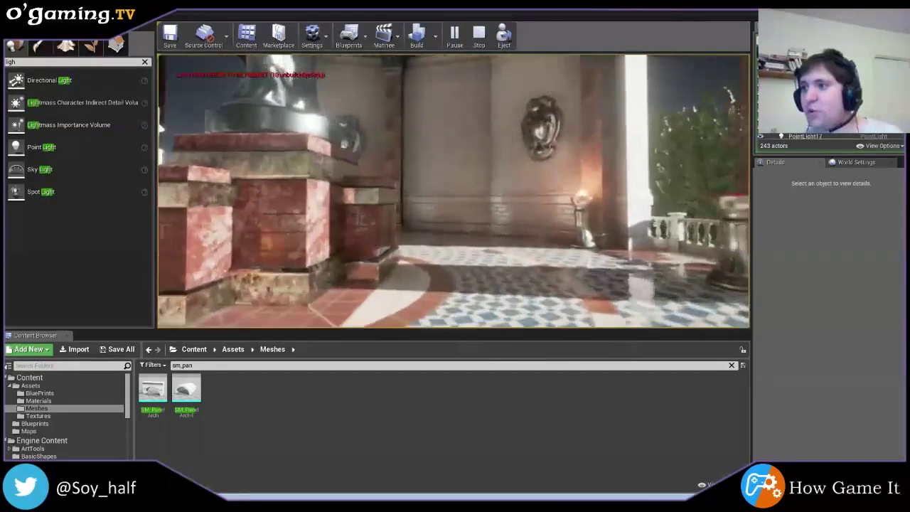
key(w)
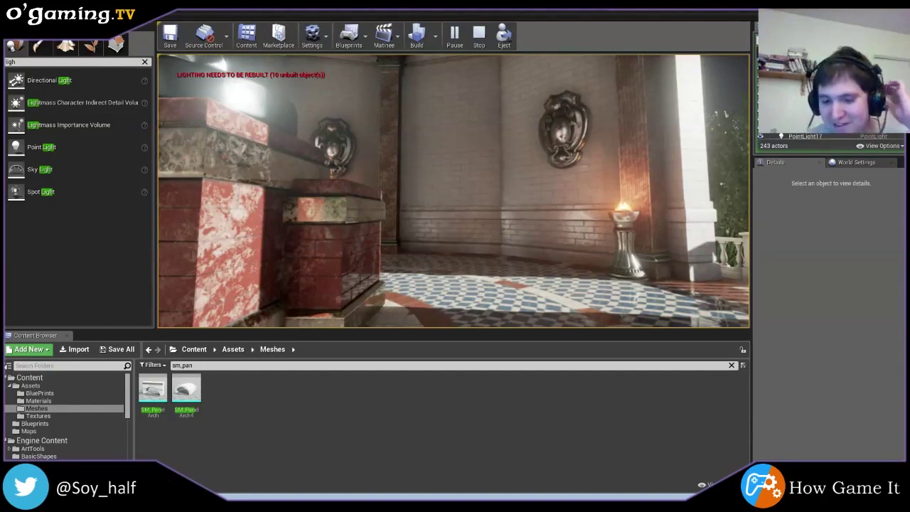
key(w)
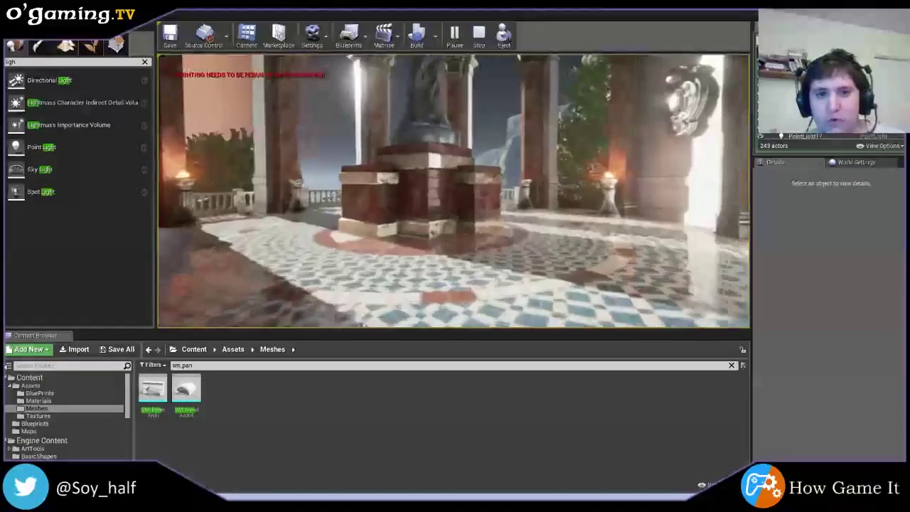
key(Escape)
mouse_move(273, 188)
right_down()
mouse_move(370, 171)
mouse_move(413, 239)
mouse_move(383, 235)
mouse_move(398, 255)
mouse_move(426, 242)
mouse_move(412, 242)
right_up()
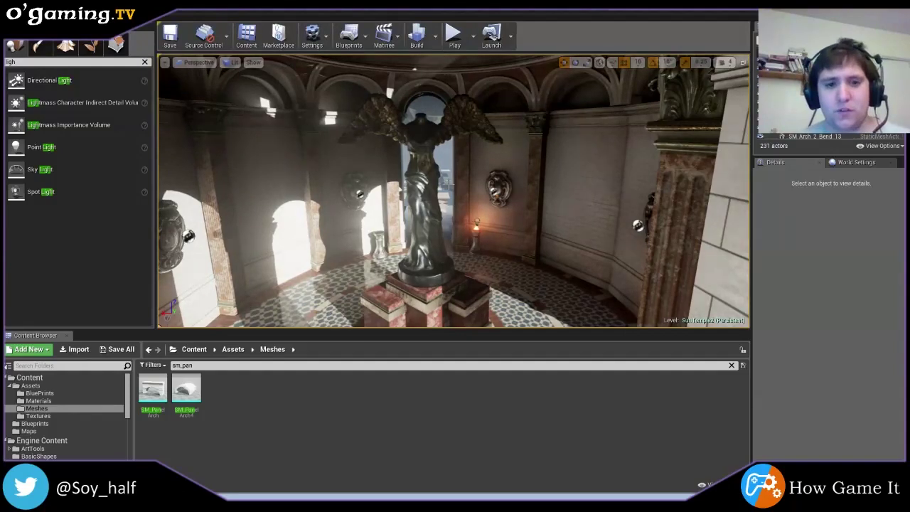
- Fly out of the rotunda onto the outer mosaic floor and select the SM_Floor_Lower piece
mouse_move(412, 242)
right_down()
mouse_move(441, 241)
mouse_move(455, 213)
mouse_move(259, 97)
right_up()
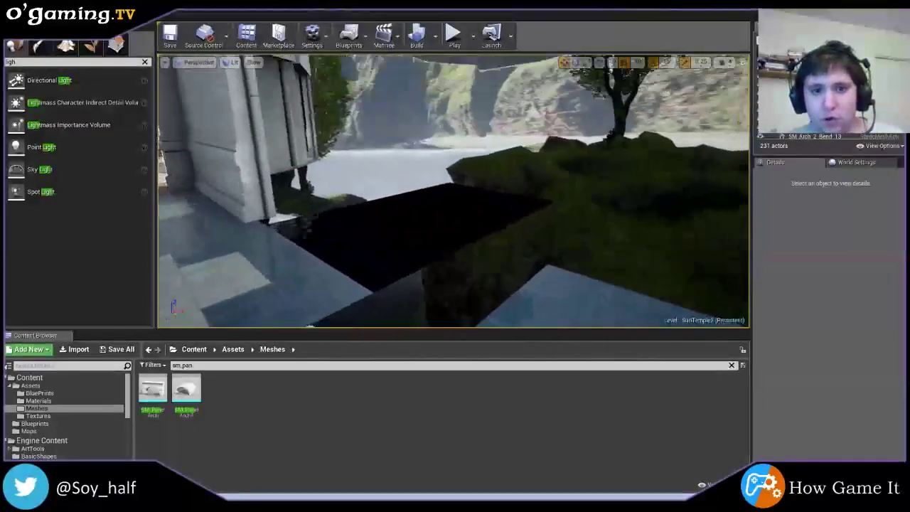
right_drag(455, 213, 366, 74)
right_drag(448, 306, 447, 306)
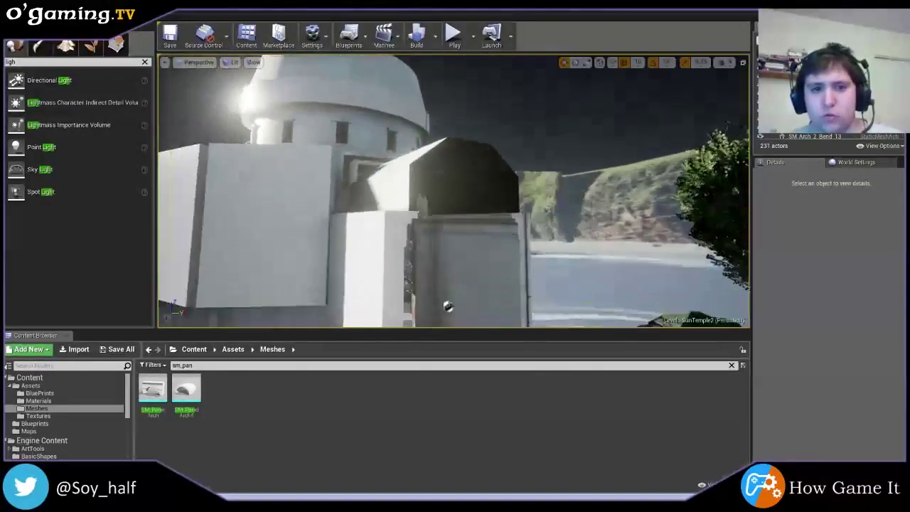
right_drag(455, 213, 455, 214)
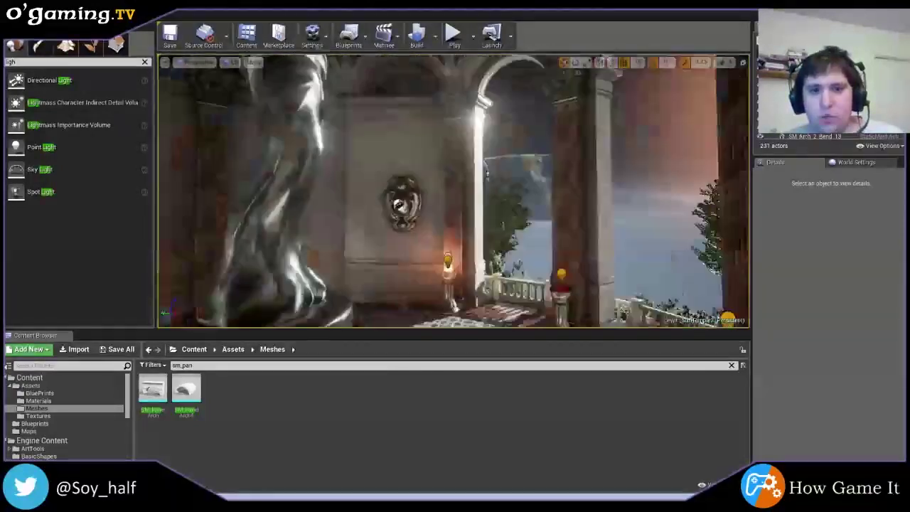
mouse_move(477, 251)
right_down()
mouse_move(419, 188)
mouse_move(422, 196)
right_up()
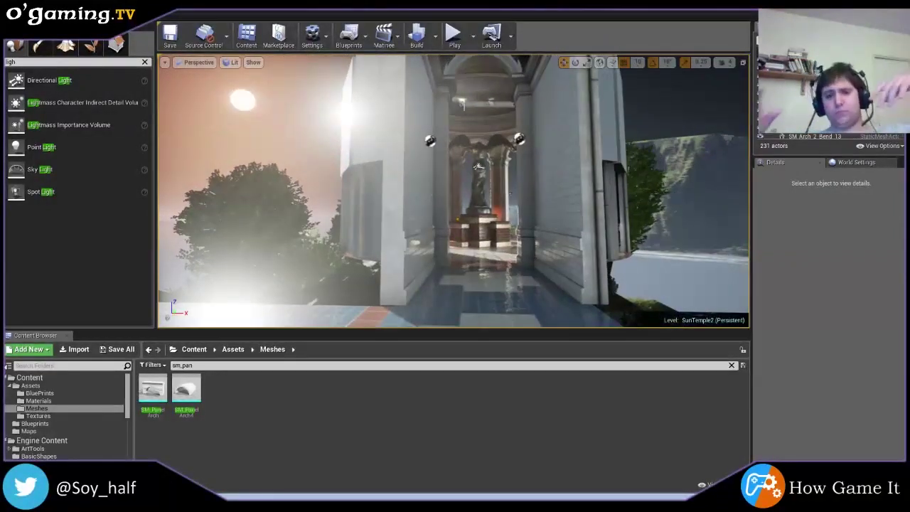
right_drag(478, 166, 437, 202)
right_click(436, 202)
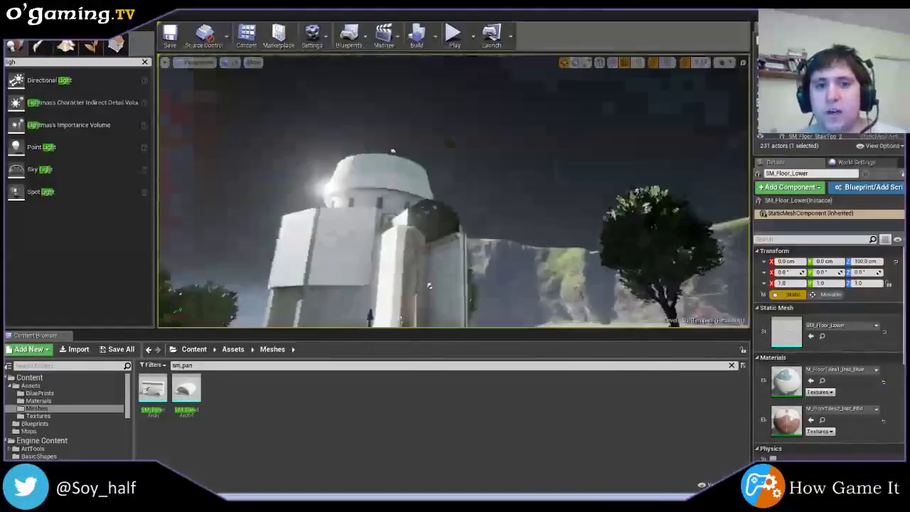
right_drag(428, 285, 429, 285)
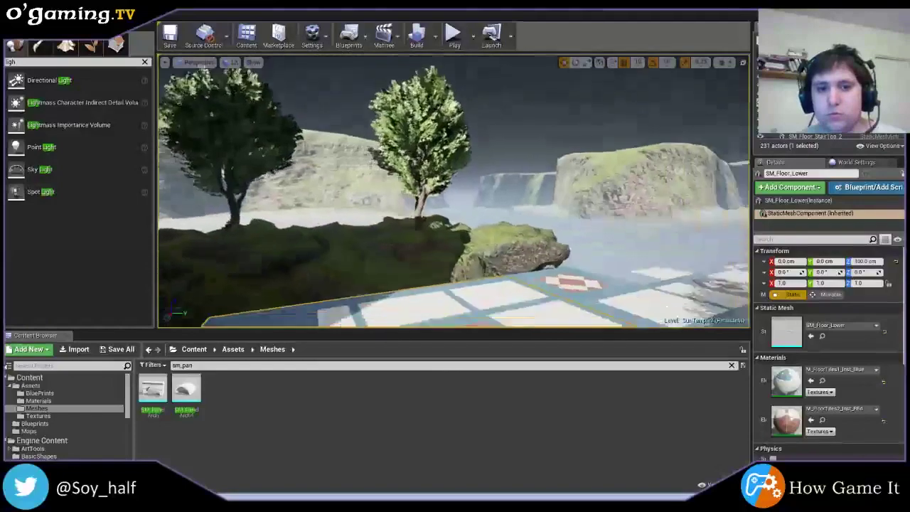
right_drag(264, 92, 264, 92)
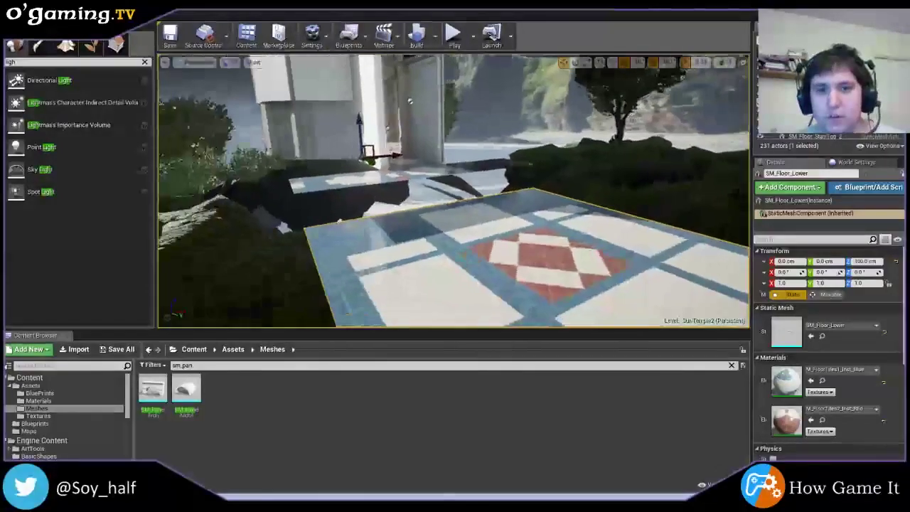
right_drag(453, 191, 452, 192)
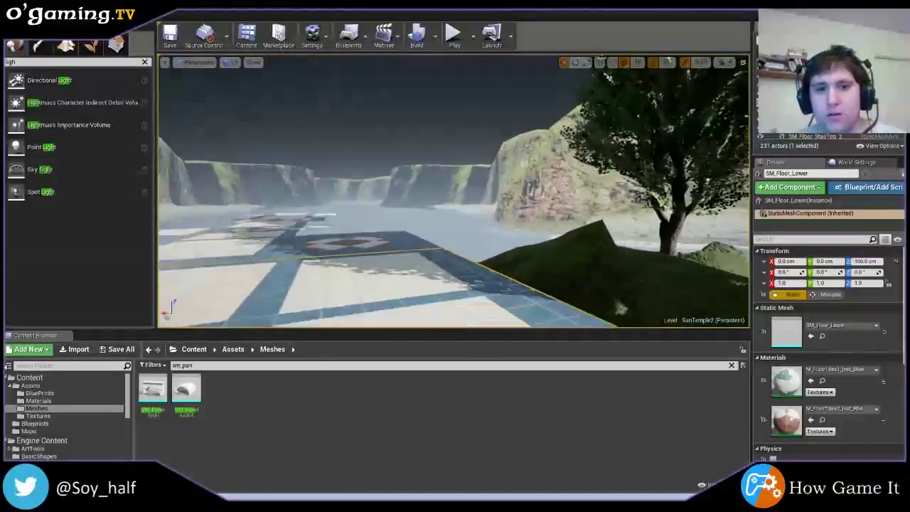
right_drag(244, 112, 296, 100)
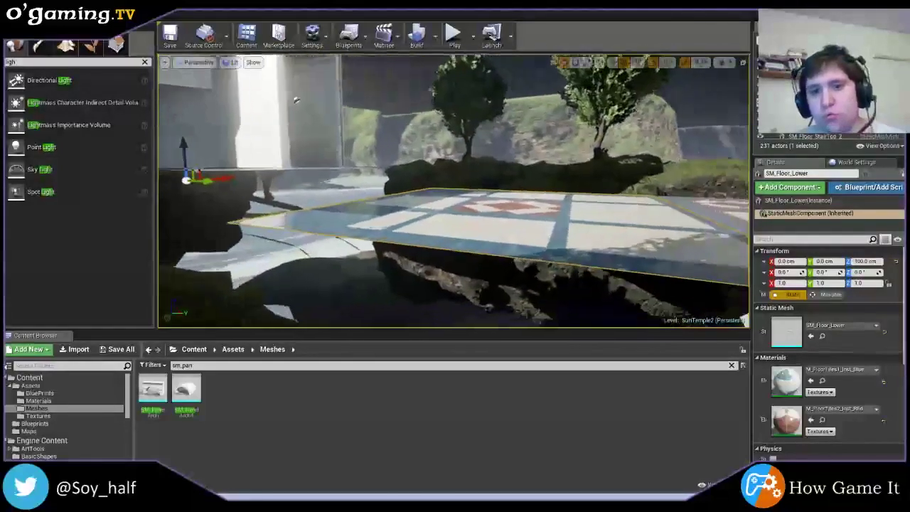
right_drag(453, 192, 453, 192)
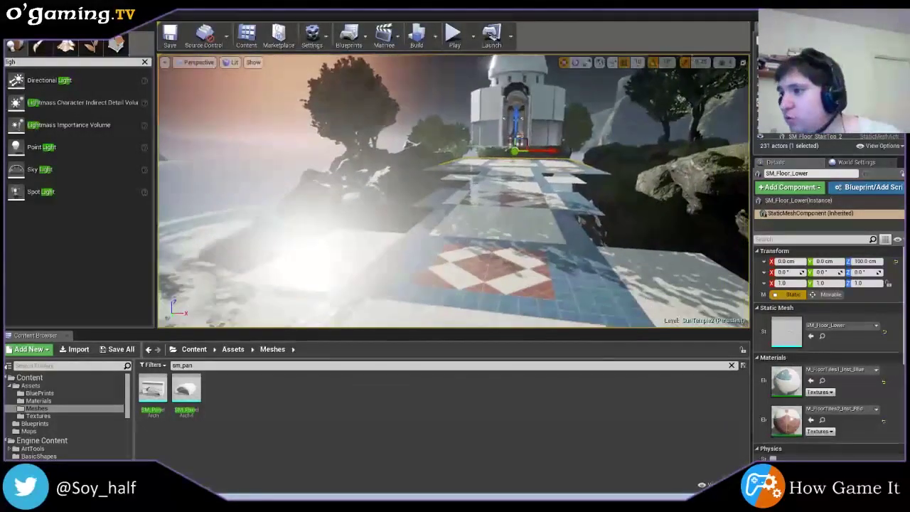
right_drag(453, 191, 453, 192)
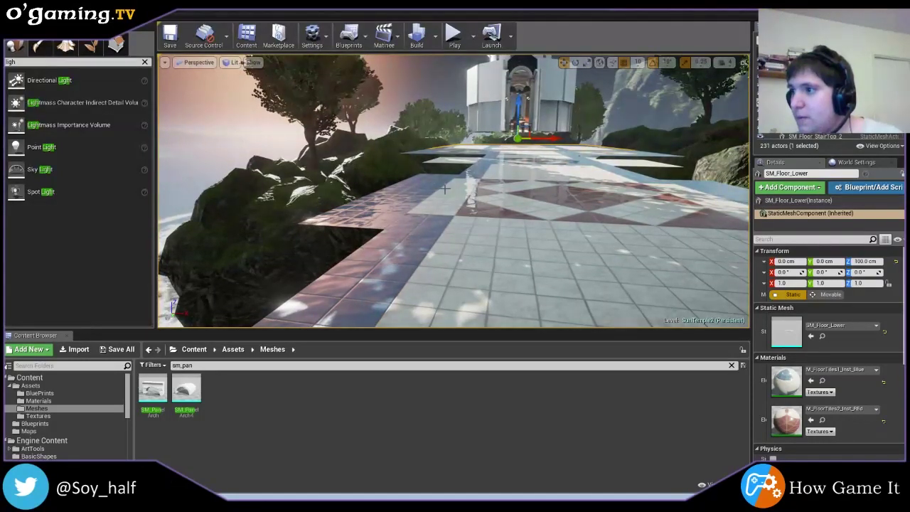
right_drag(444, 188, 444, 188)
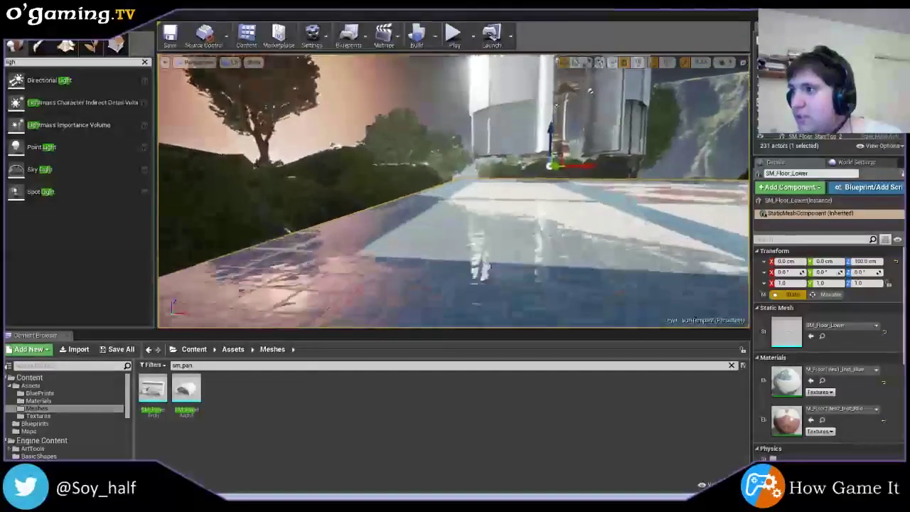
mouse_move(444, 188)
right_down()
mouse_move(455, 189)
mouse_move(430, 187)
right_up()
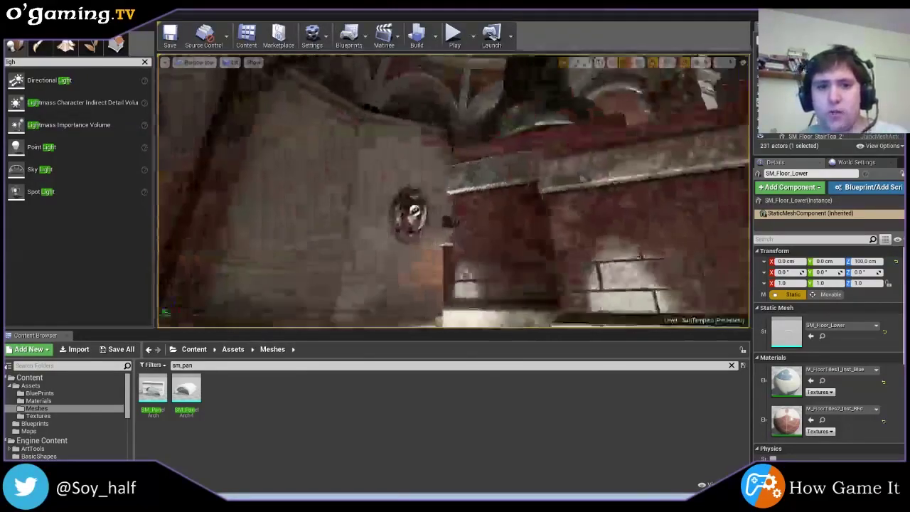
right_drag(430, 187, 430, 187)
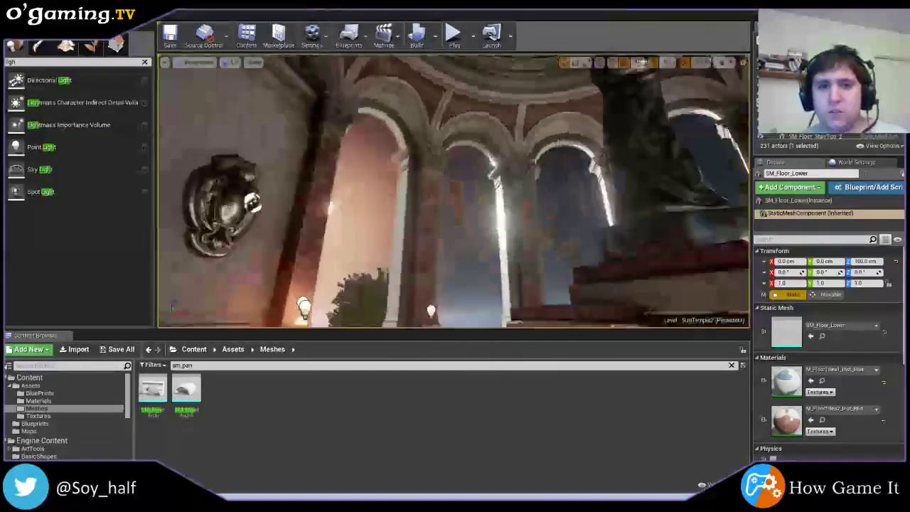
right_drag(358, 213, 358, 213)
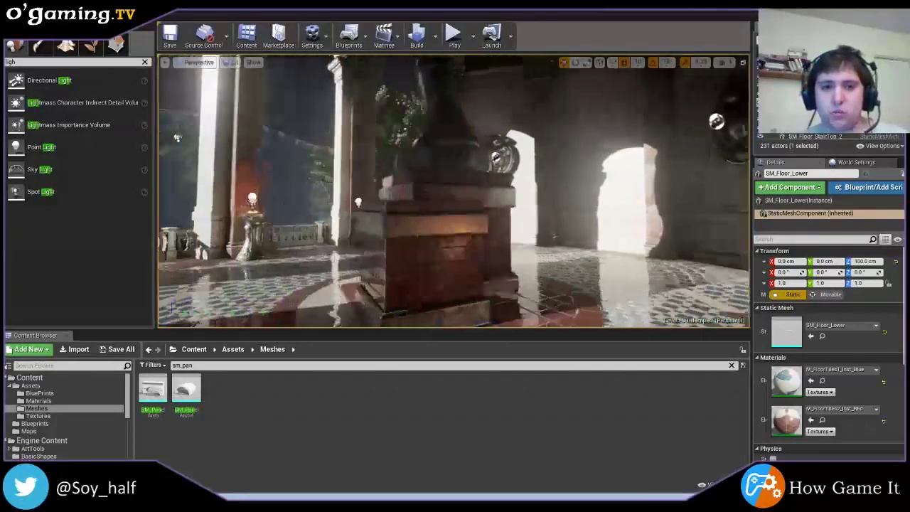
right_drag(309, 167, 309, 168)
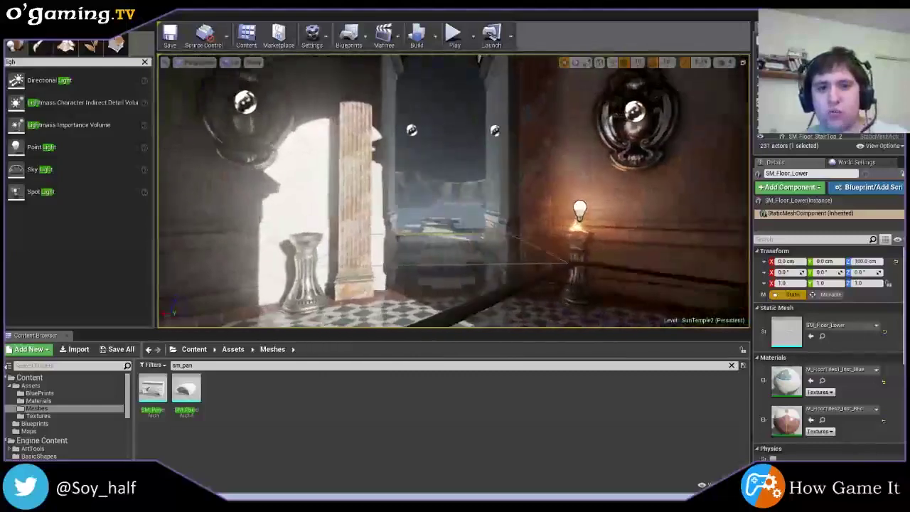
right_drag(453, 192, 453, 192)
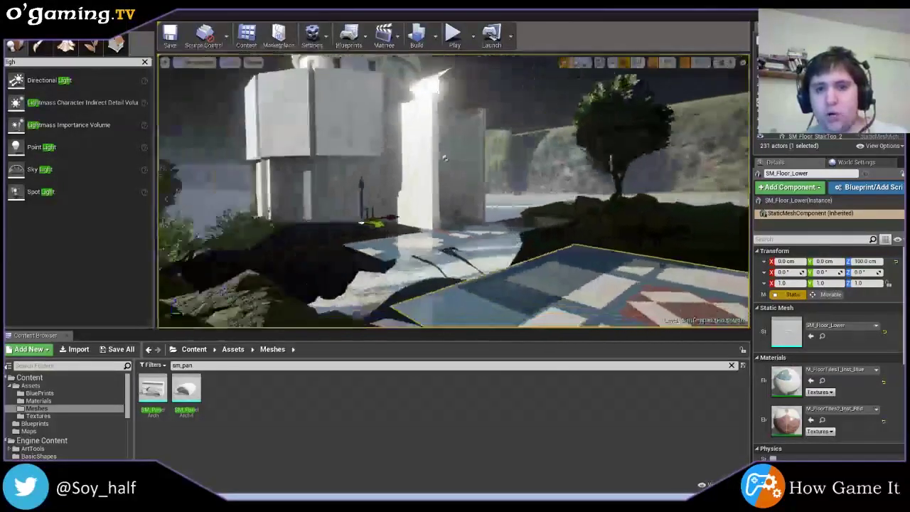
right_drag(445, 158, 647, 169)
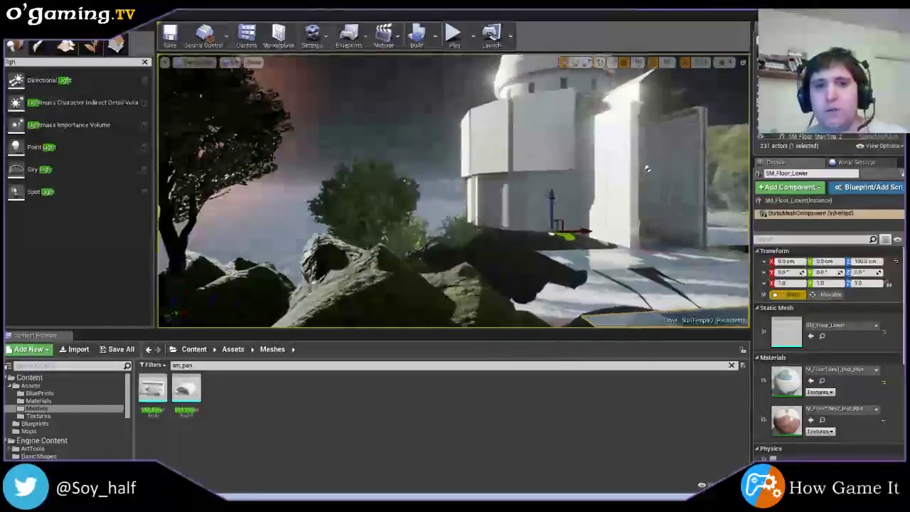
right_drag(568, 208, 510, 159)
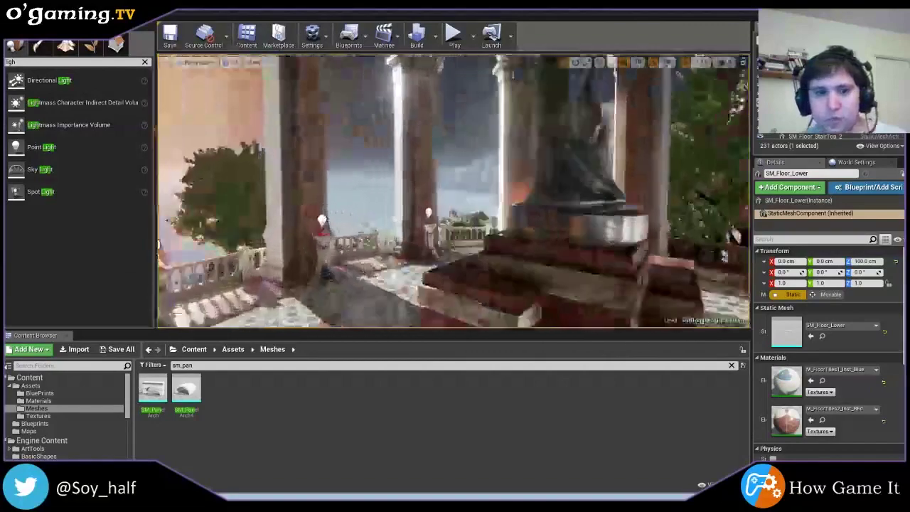
right_drag(453, 192, 569, 188)
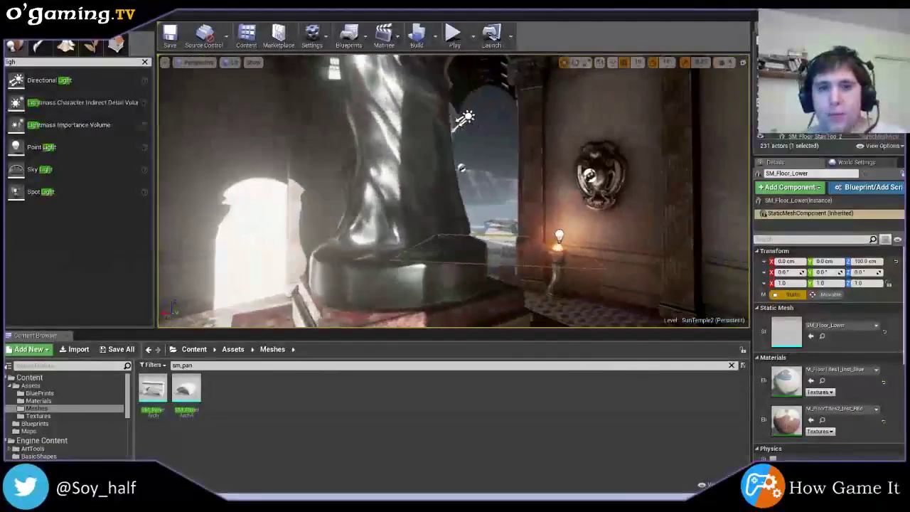
right_drag(453, 191, 398, 190)
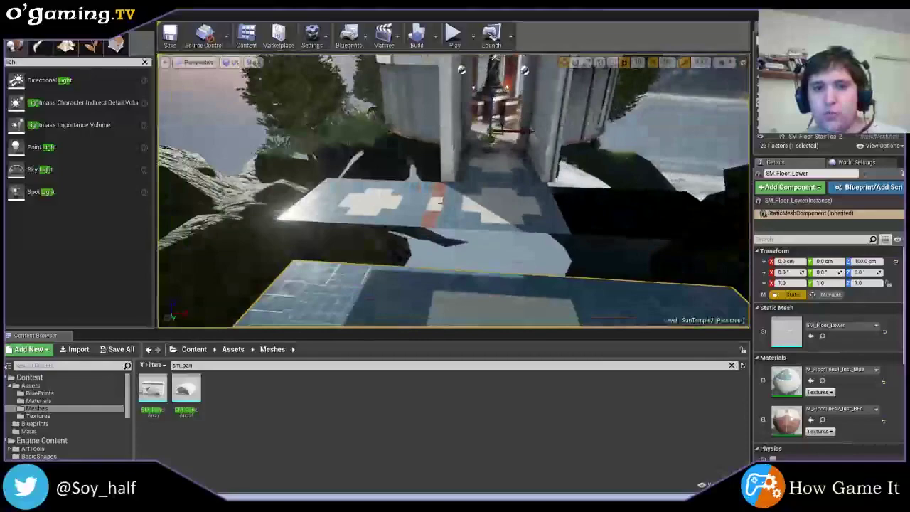
mouse_move(453, 190)
right_down()
mouse_move(453, 170)
mouse_move(433, 190)
mouse_move(384, 190)
right_up()
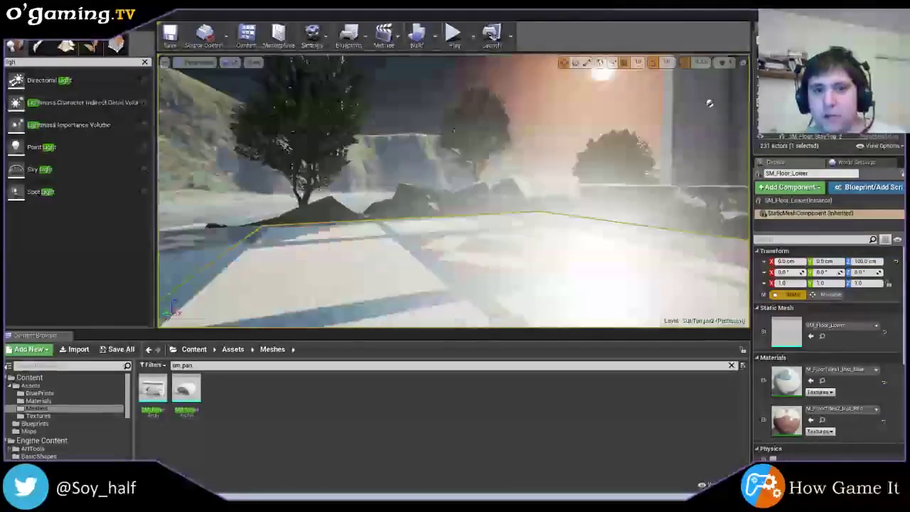
right_drag(453, 190, 426, 142)
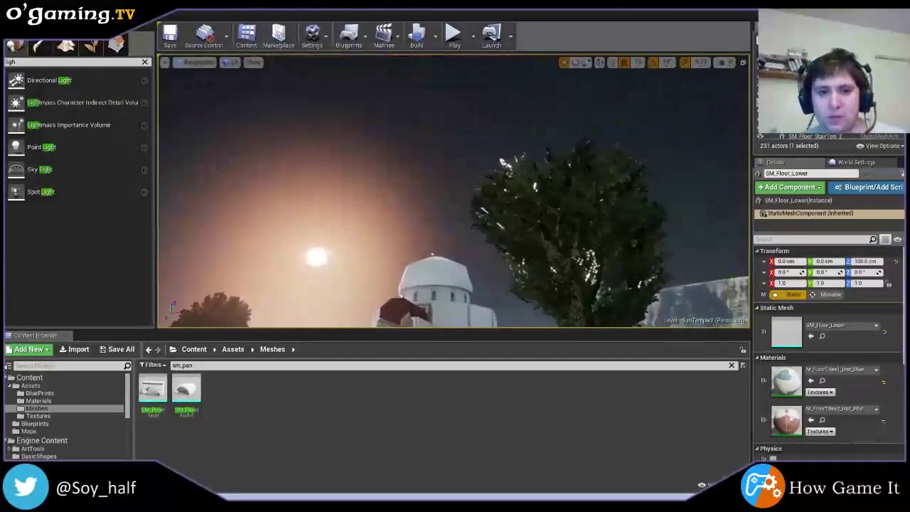
right_drag(453, 191, 453, 234)
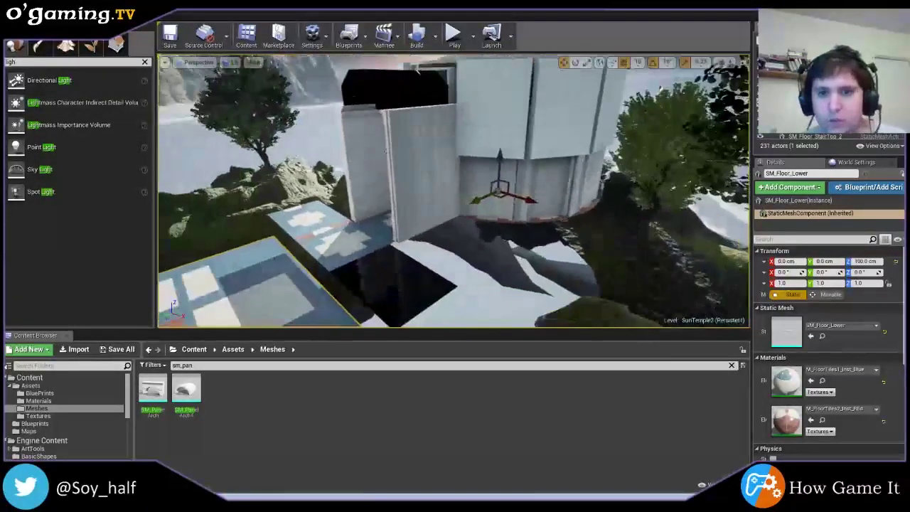
right_drag(452, 191, 497, 171)
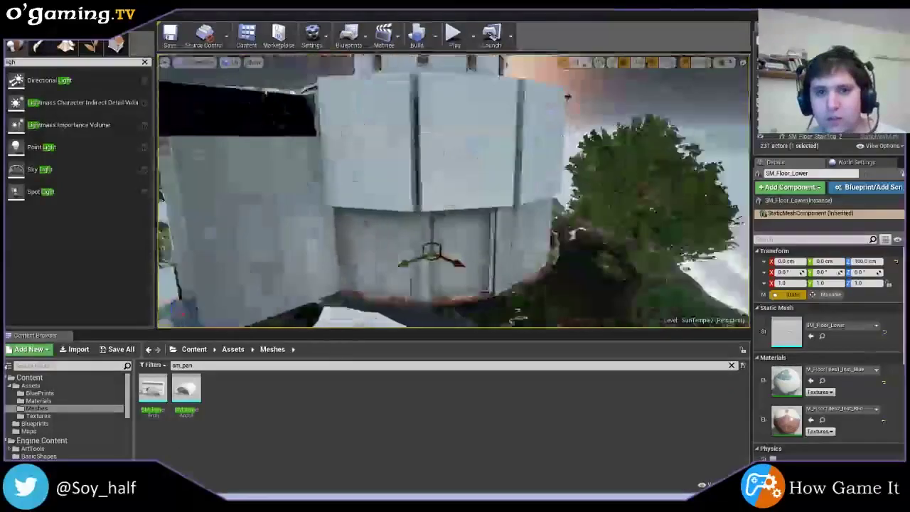
right_drag(453, 190, 426, 185)
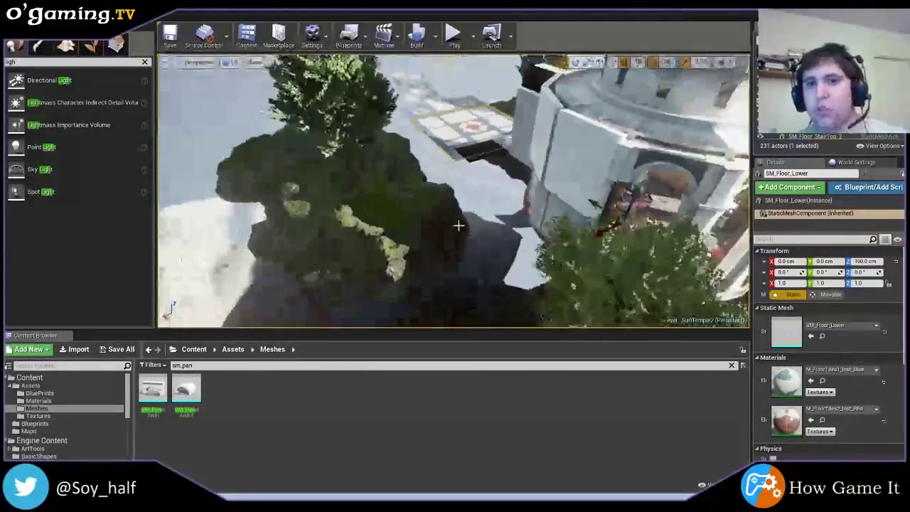
right_drag(459, 225, 512, 213)
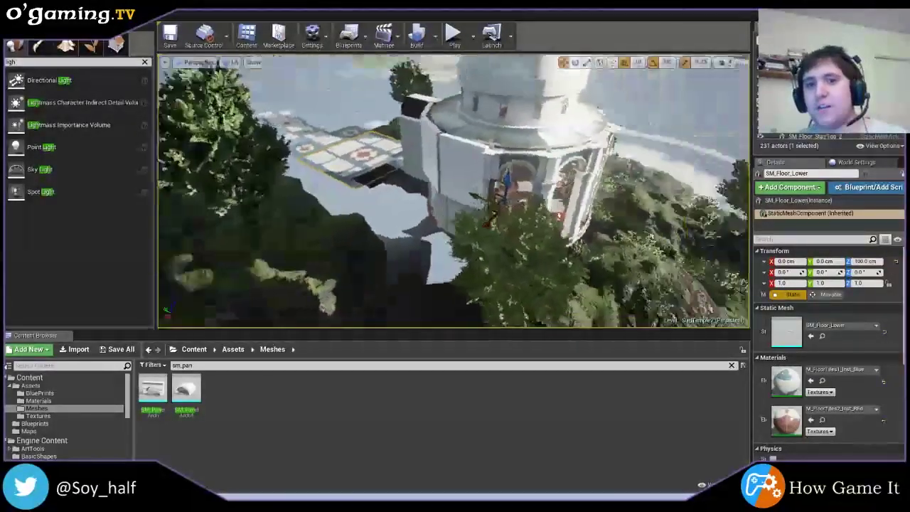
key(f)
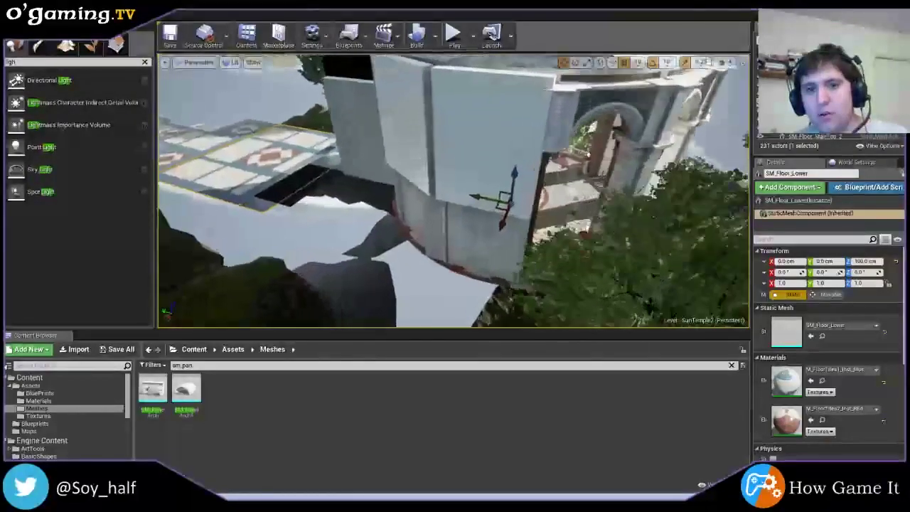
key(f)
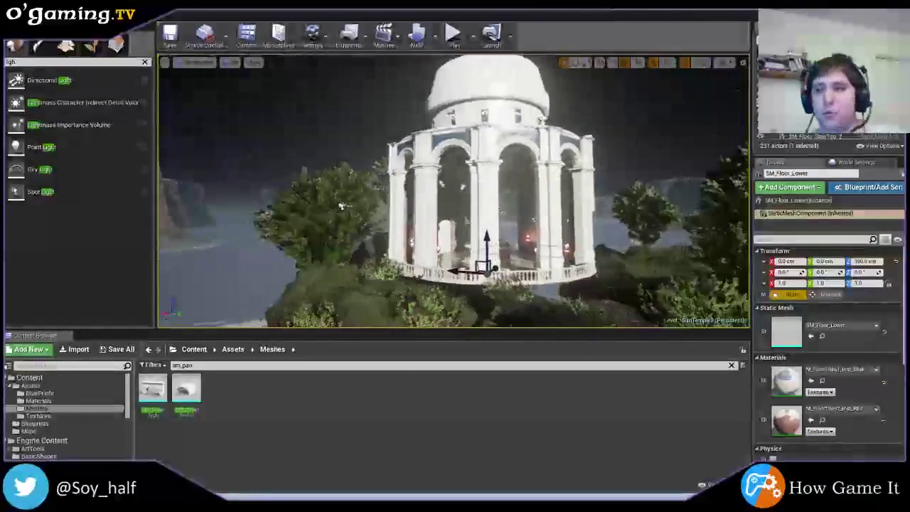
right_drag(410, 256, 448, 270)
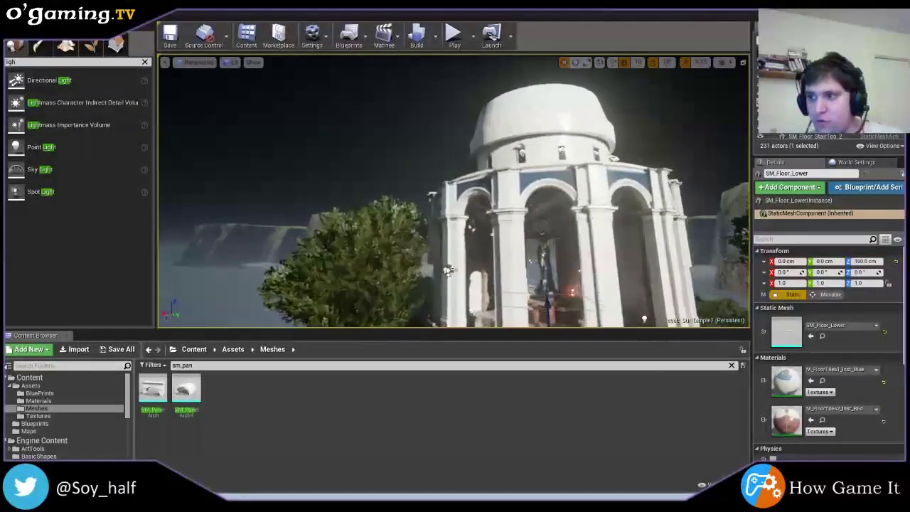
right_drag(457, 227, 457, 227)
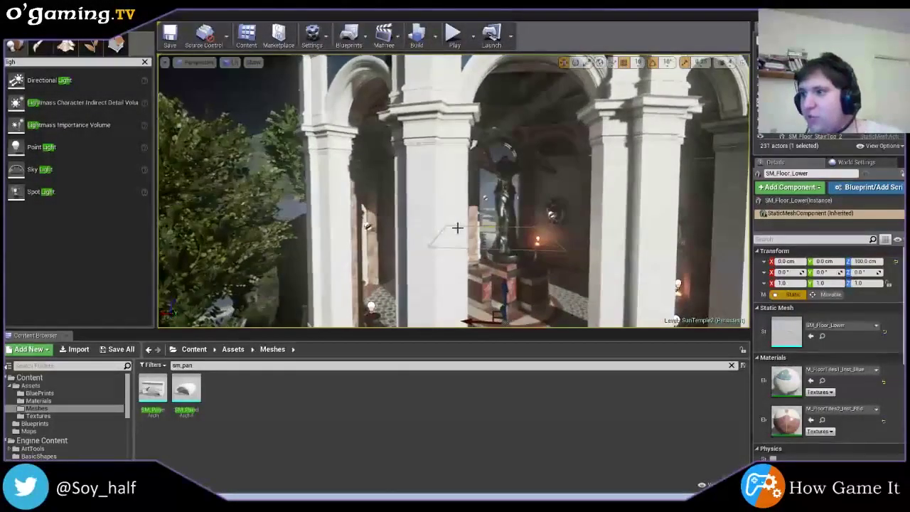
right_drag(455, 192, 455, 192)
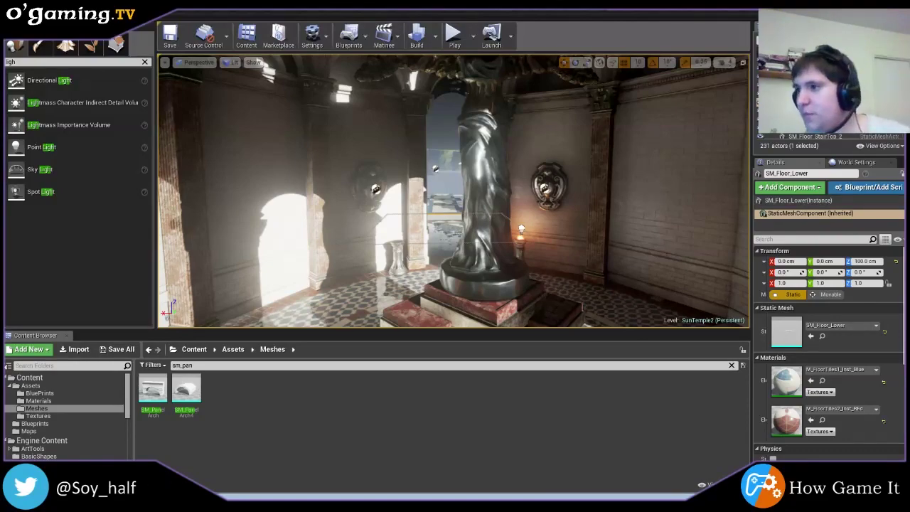
- Fly past the statue and out the doorway, then select SM_TrimWall_30 beside the entrance
right_drag(617, 226, 575, 284)
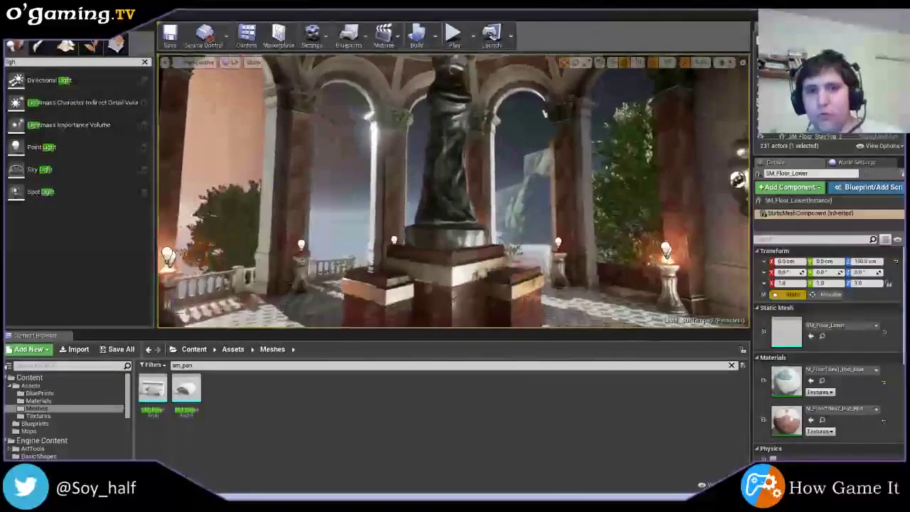
right_drag(608, 223, 608, 222)
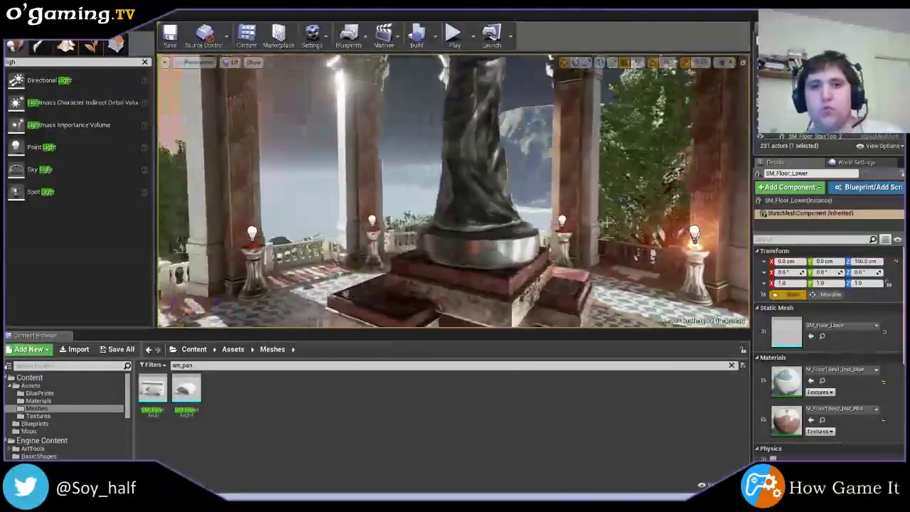
right_drag(607, 223, 646, 238)
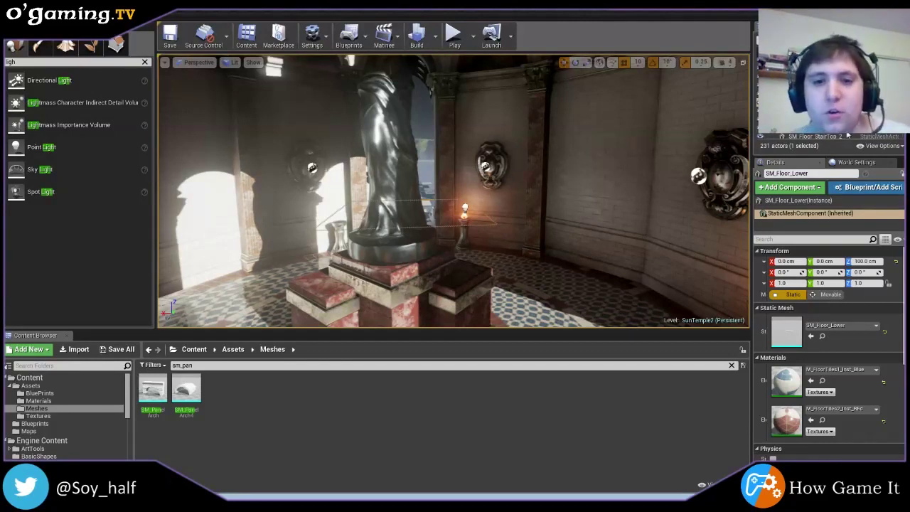
drag(577, 155, 576, 154)
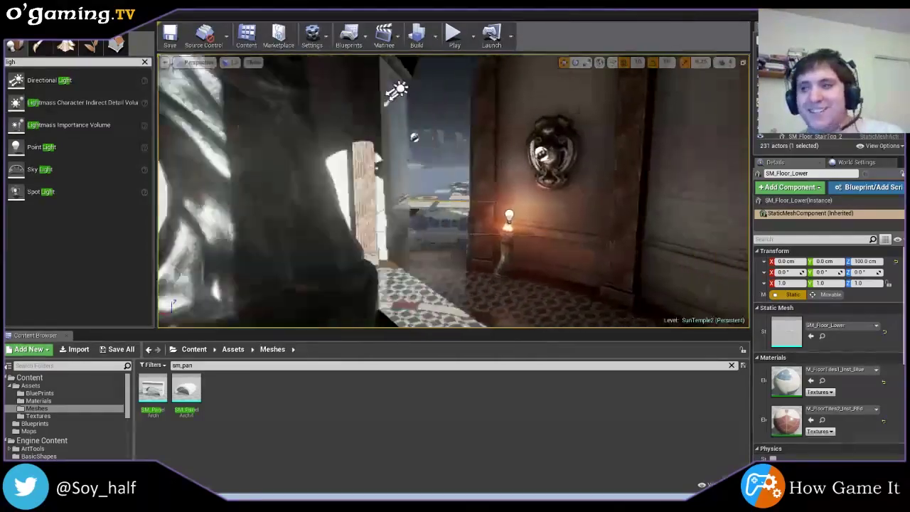
mouse_move(363, 62)
mouse_down()
mouse_move(508, 110)
mouse_move(449, 219)
mouse_up()
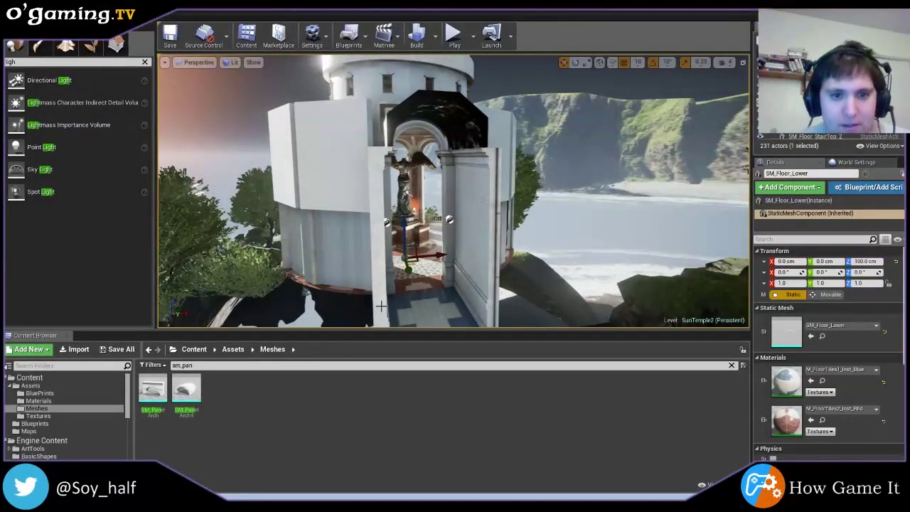
drag(449, 219, 448, 185)
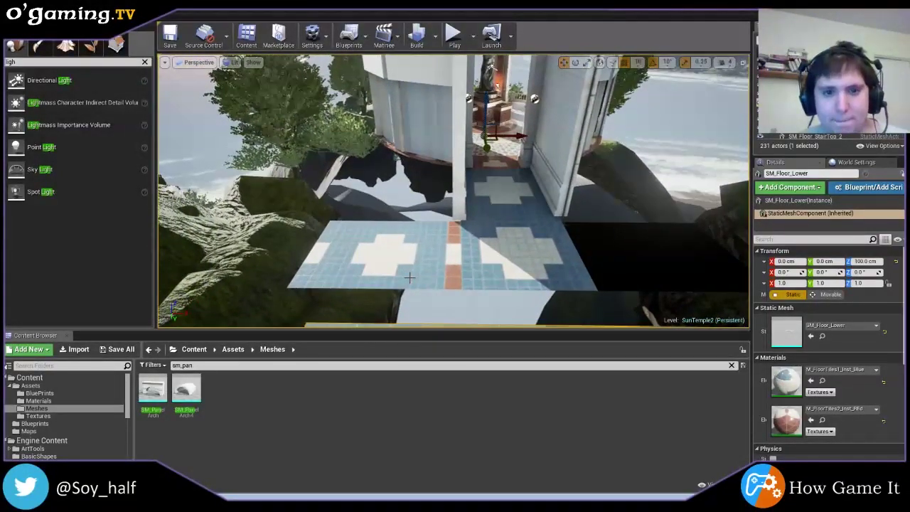
drag(403, 274, 403, 274)
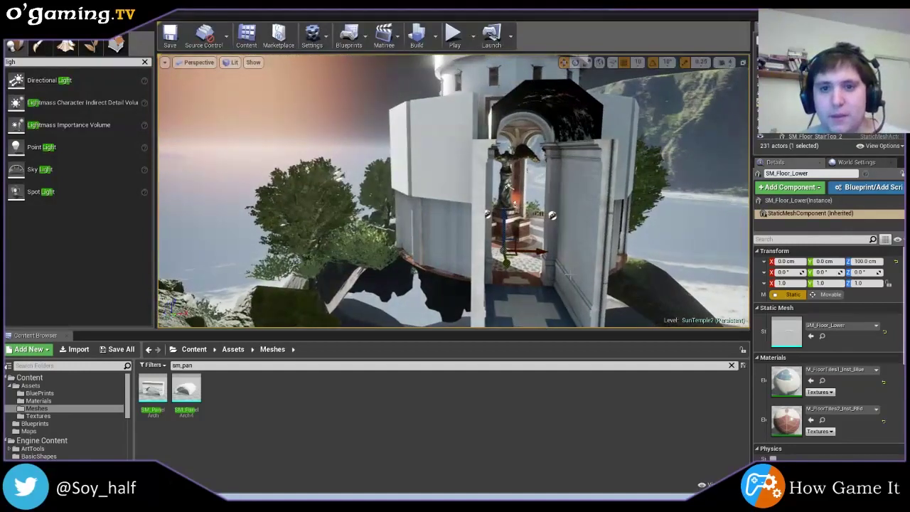
click(548, 255)
drag(547, 256, 547, 235)
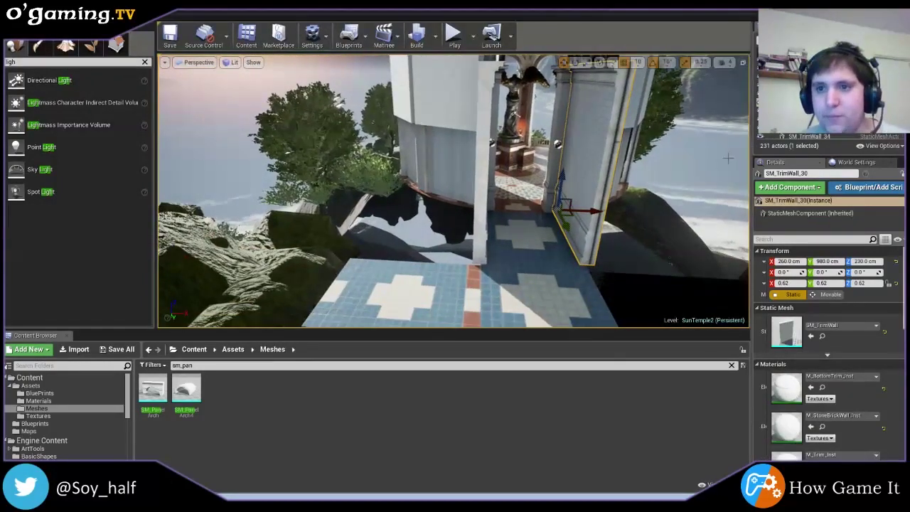
- Duplicate the trim wall and slide the copy, SM_TrimWall_44, along X to 860 cm
right_click(608, 158)
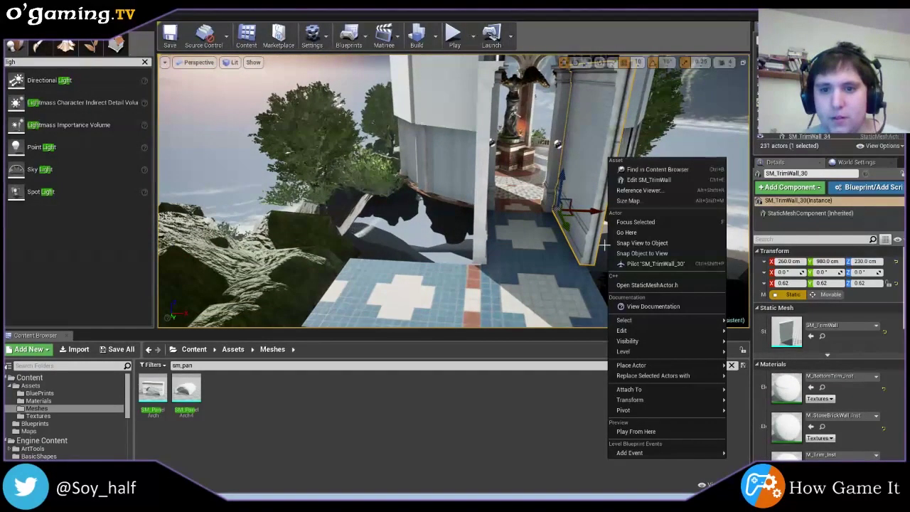
mouse_move(629, 331)
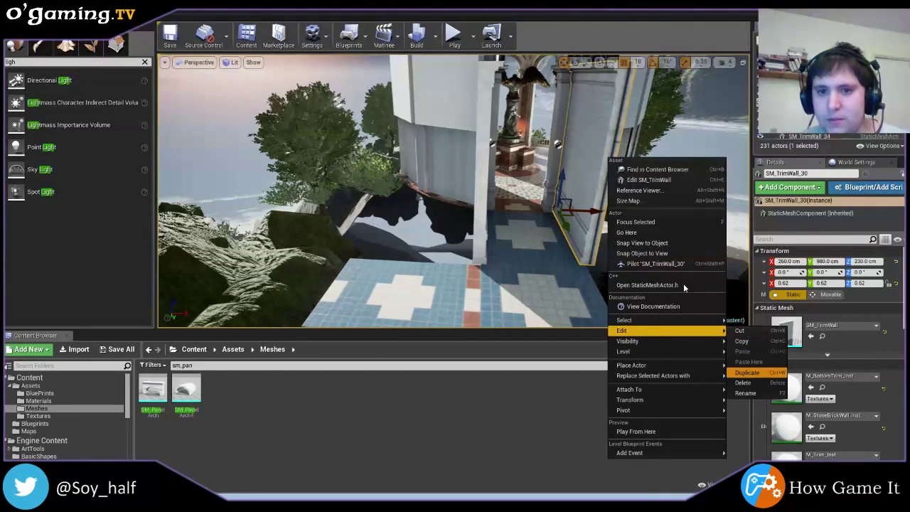
click(746, 371)
drag(636, 234, 634, 246)
drag(492, 205, 575, 201)
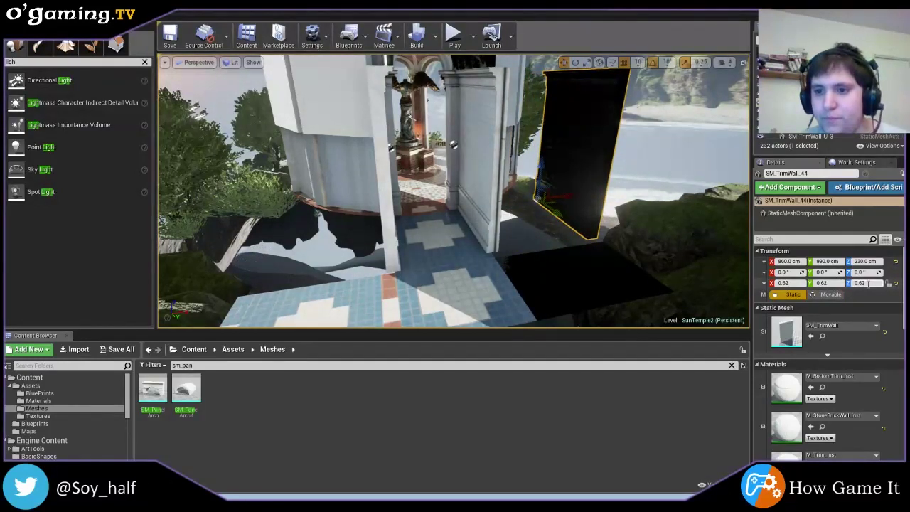
- Rotate SM_TrimWall_44 -90° on Z and move it to X 230, Y 1640 beside the doorway
click(575, 61)
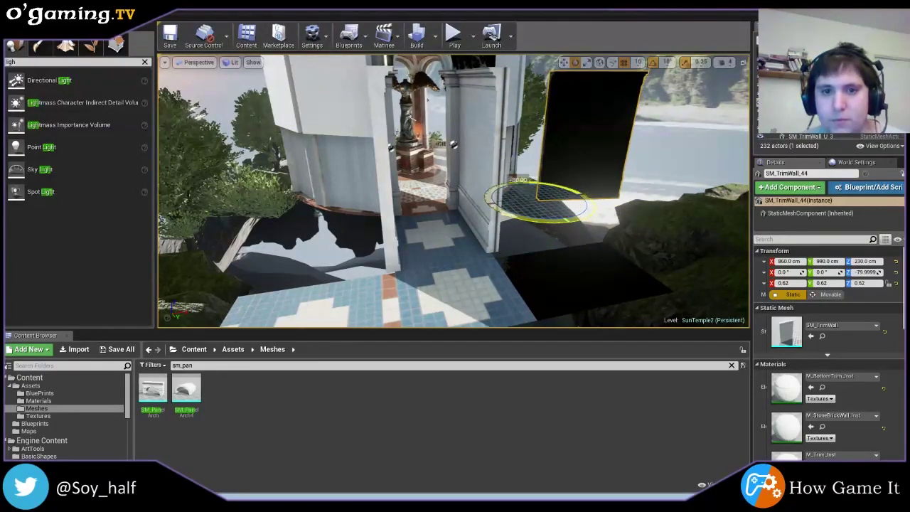
drag(519, 181, 564, 189)
click(563, 62)
mouse_move(559, 232)
mouse_down()
mouse_move(587, 240)
mouse_move(538, 254)
mouse_up()
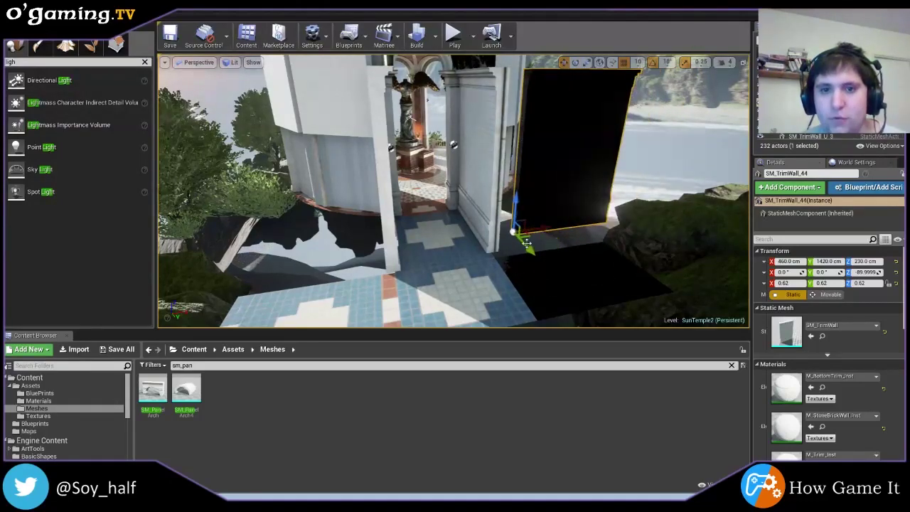
right_drag(538, 254, 498, 263)
mouse_move(411, 158)
right_down()
mouse_move(383, 160)
mouse_move(398, 163)
right_up()
drag(471, 260, 448, 260)
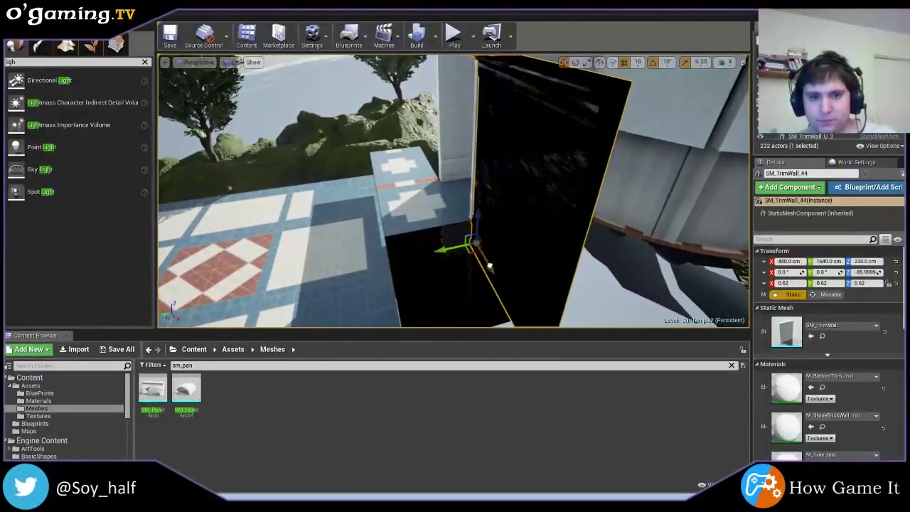
right_drag(398, 164, 326, 119)
drag(503, 248, 461, 248)
mouse_move(461, 248)
right_down()
mouse_move(449, 145)
mouse_move(447, 206)
mouse_move(311, 177)
mouse_move(344, 170)
right_up()
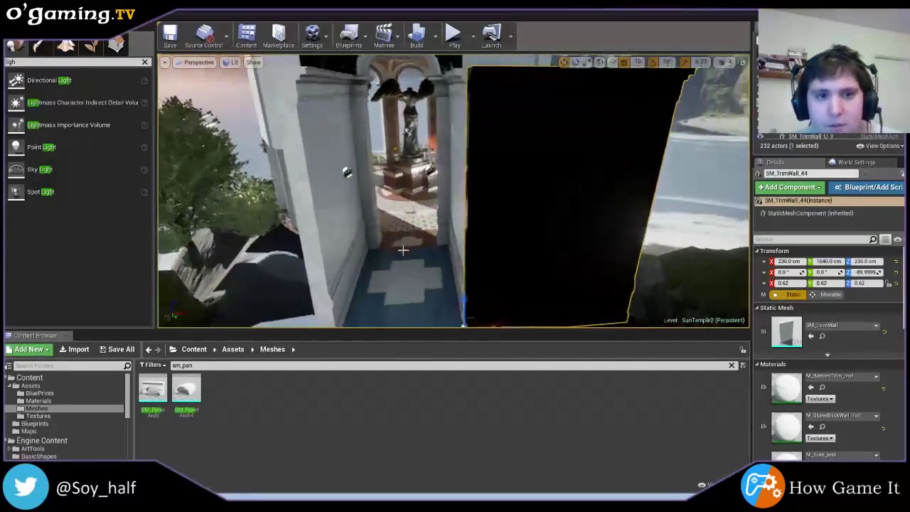
- Duplicate SM_TrimWall_U3 and slide the copy along Y to 1610 cm
right_click(445, 142)
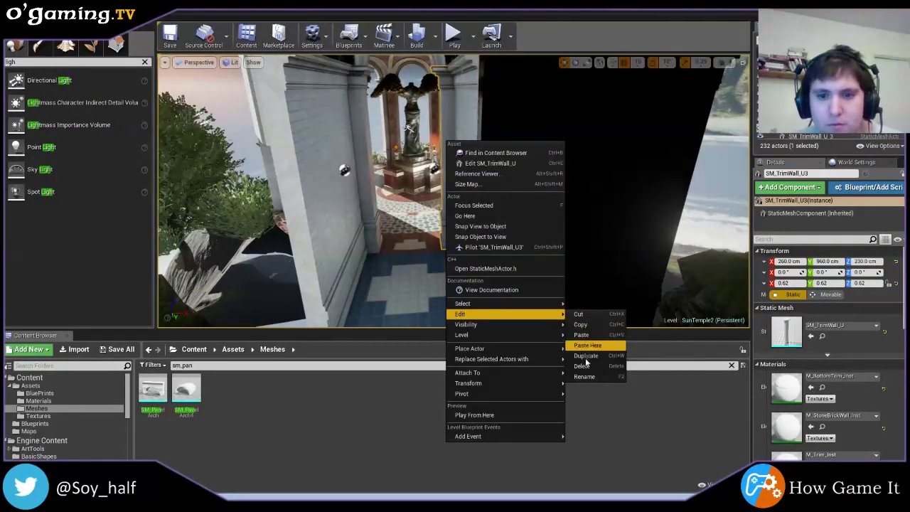
click(587, 355)
drag(464, 264, 491, 331)
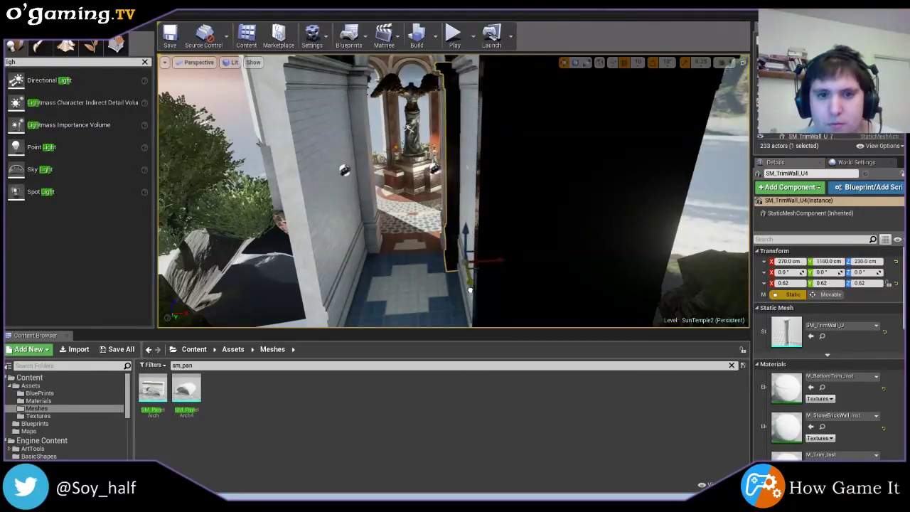
right_drag(491, 331, 500, 309)
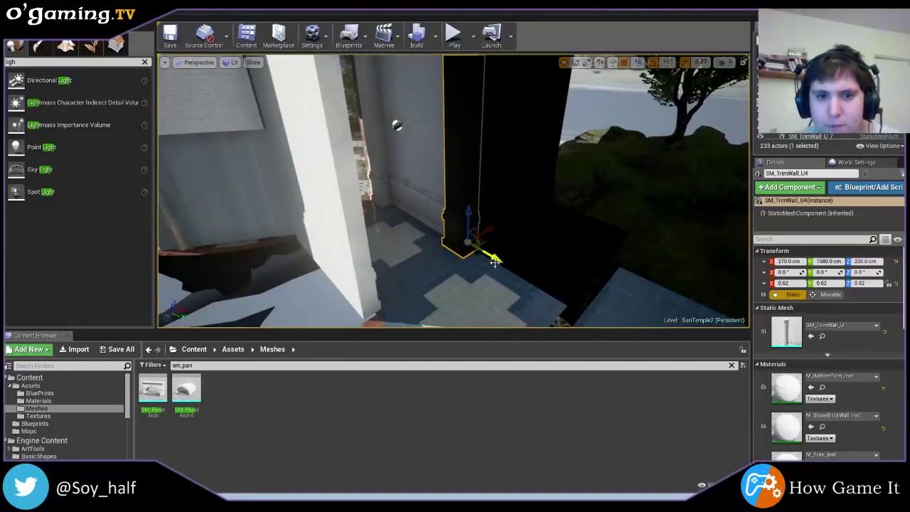
mouse_move(495, 261)
right_down()
mouse_move(567, 122)
mouse_move(498, 143)
mouse_move(455, 185)
right_up()
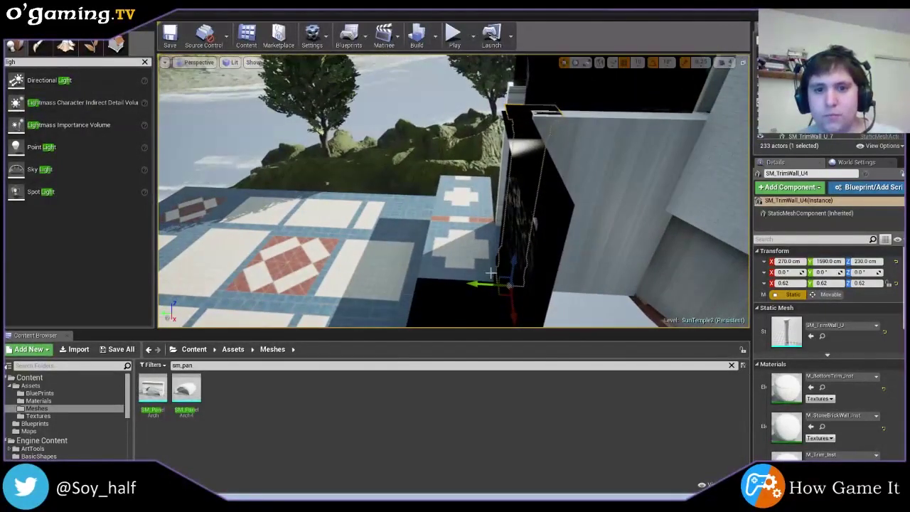
right_drag(491, 272, 484, 281)
drag(485, 283, 518, 313)
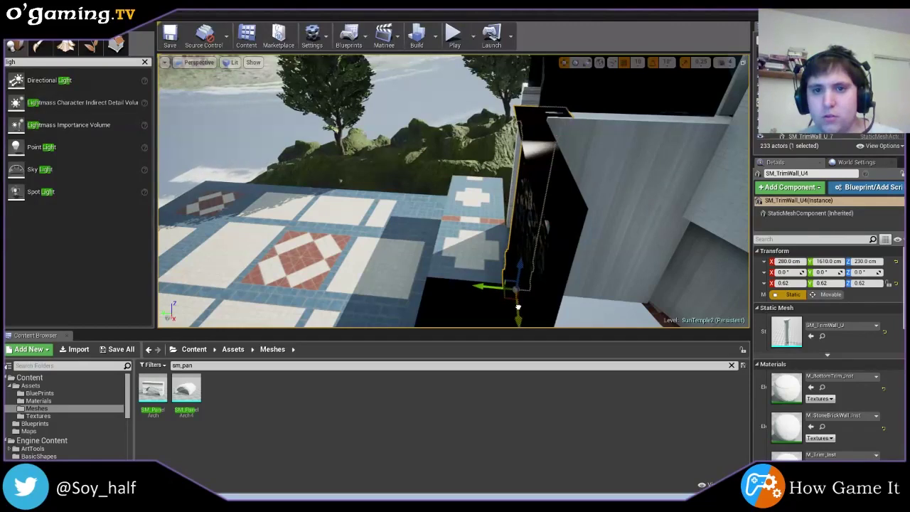
- Orbit around the side wall and add the second black wall to the selection
right_drag(509, 304, 500, 284)
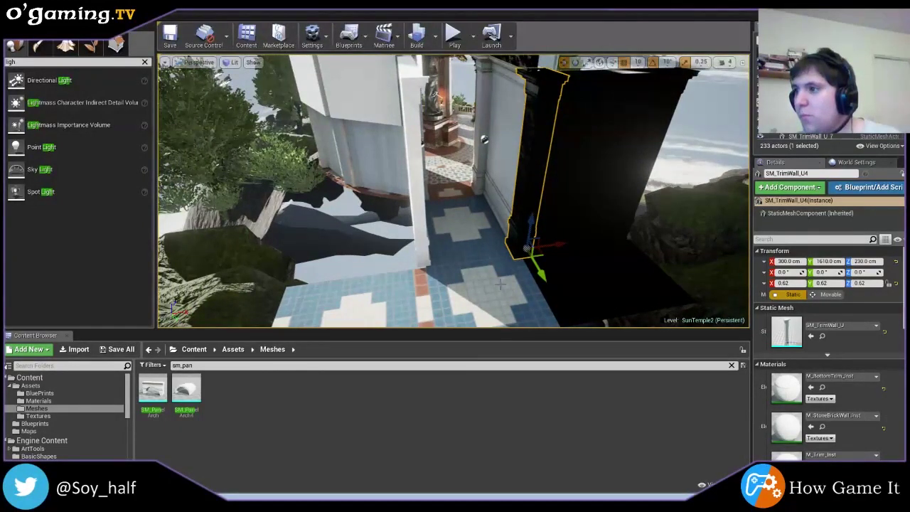
right_drag(500, 285, 499, 281)
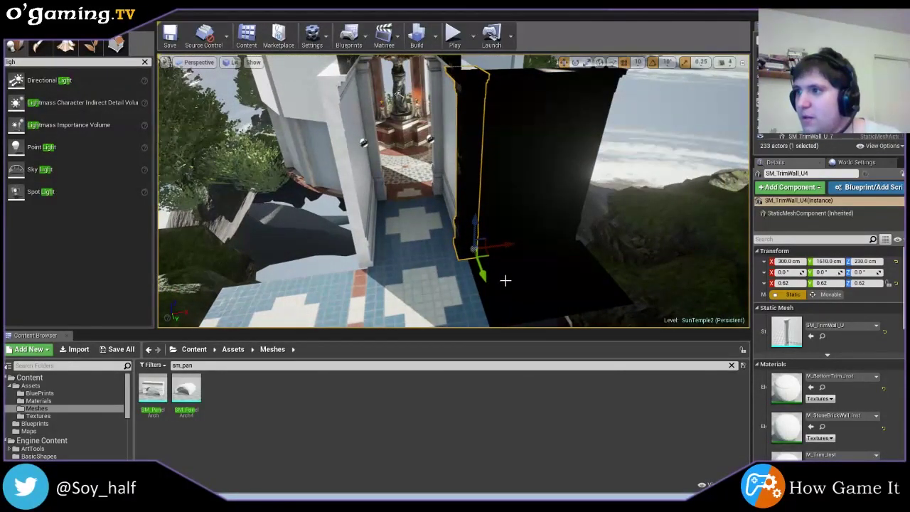
right_drag(505, 277, 509, 275)
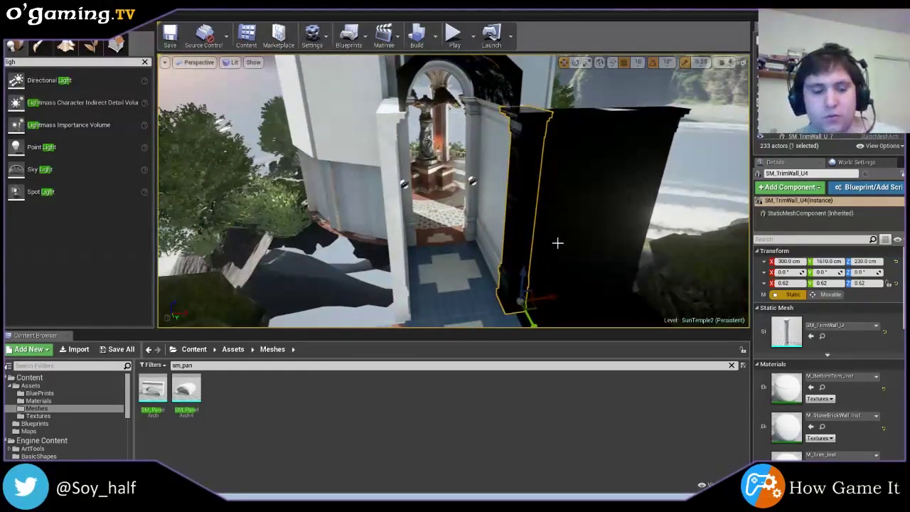
ctrl+click(568, 243)
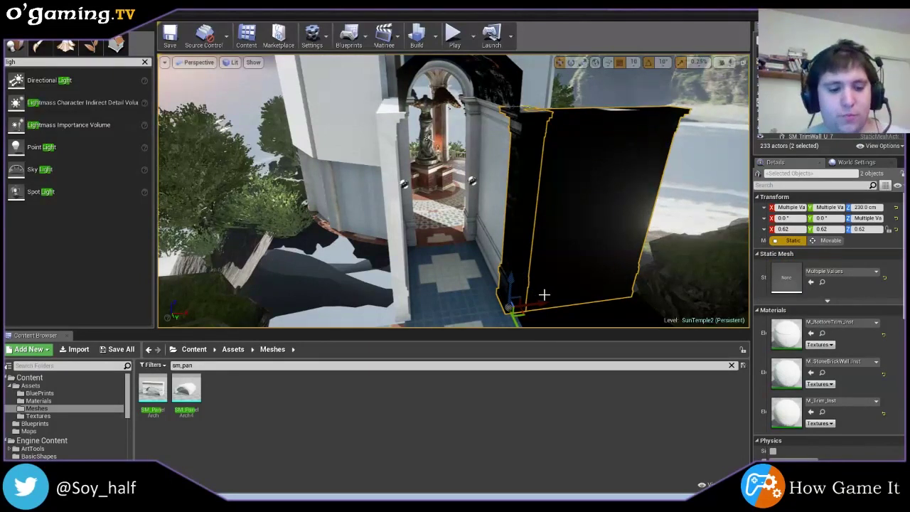
- Try duplicating and rotating the long and narrow trim walls together, then undo it
right_click(551, 277)
click(543, 262)
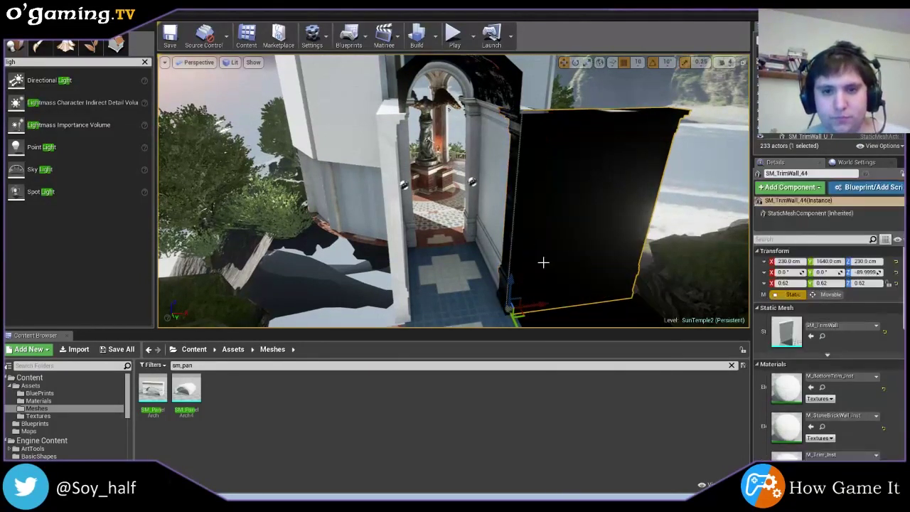
ctrl+click(508, 234)
key(ctrl+w)
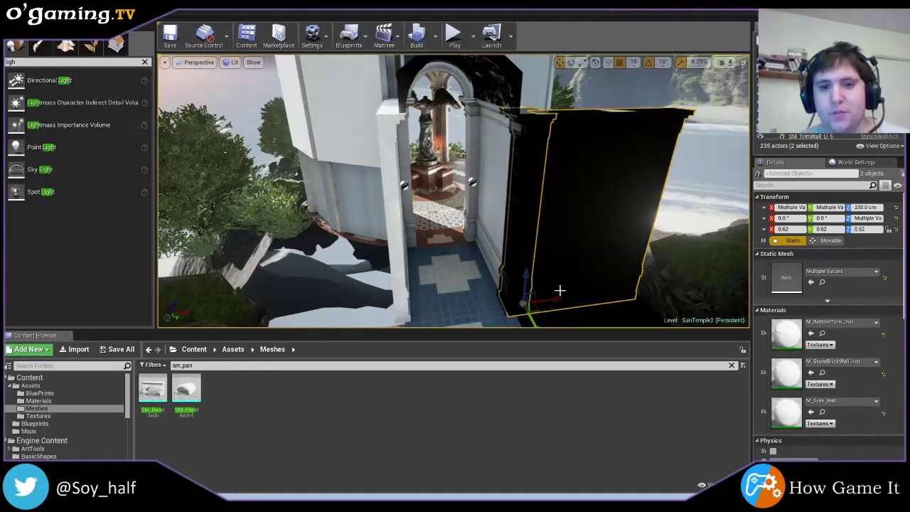
drag(559, 290, 464, 302)
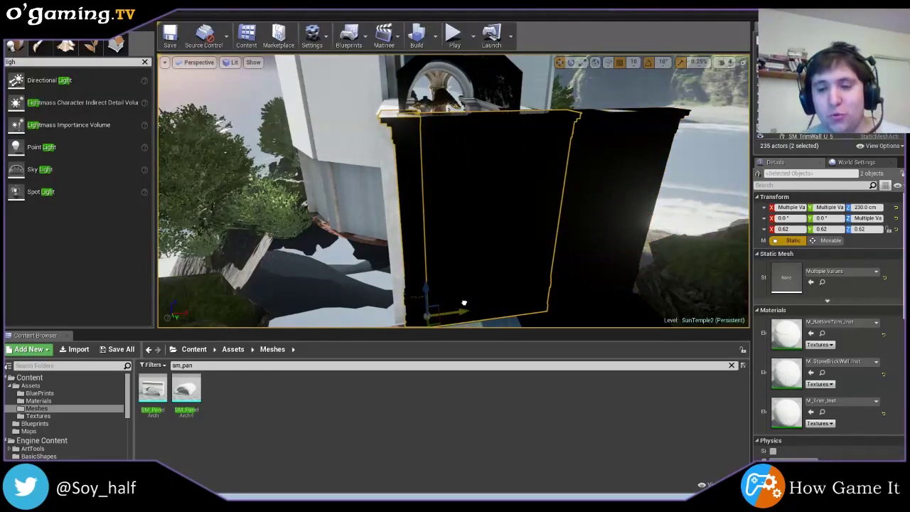
click(571, 63)
drag(518, 284, 502, 181)
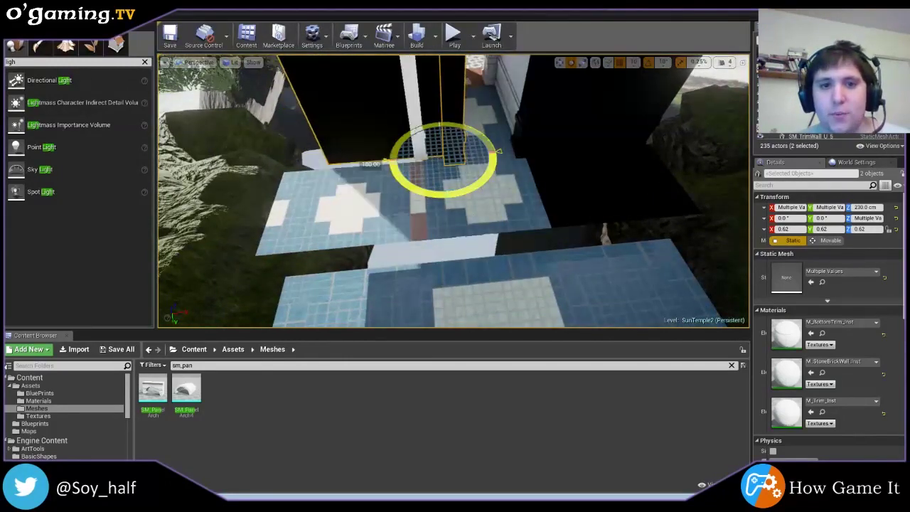
mouse_move(502, 181)
right_down()
mouse_move(514, 177)
mouse_move(433, 194)
mouse_move(446, 206)
right_up()
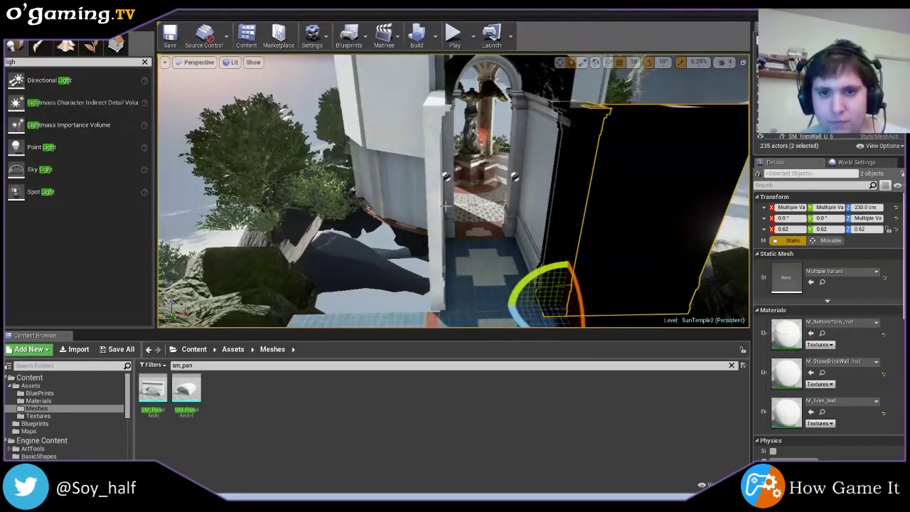
key(ctrl+z)
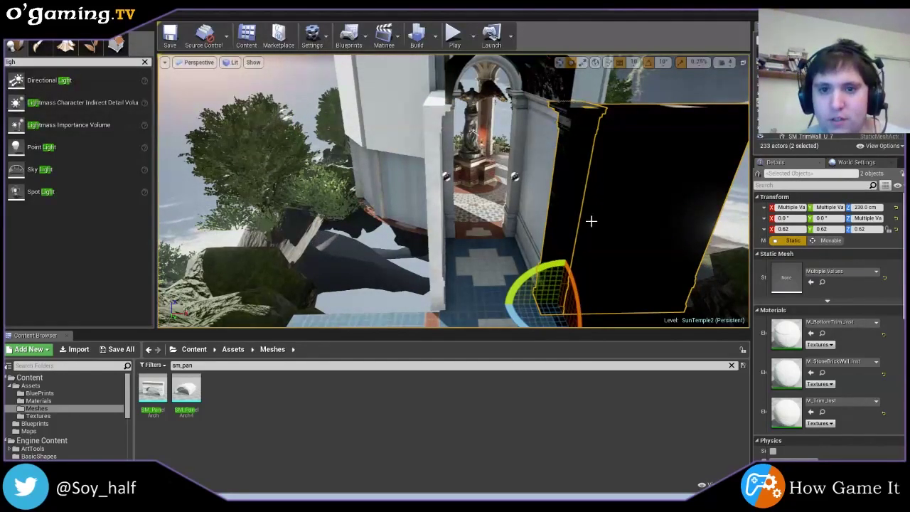
- Duplicate the narrow trim piece SM_TrimWall_U4, placing the copy at X 210, Y 1620, Z 230
click(567, 219)
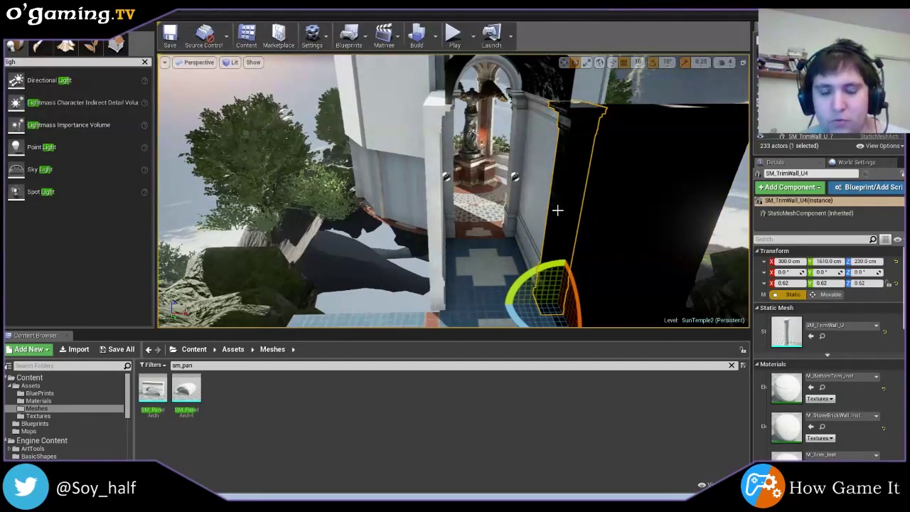
key(ctrl+w)
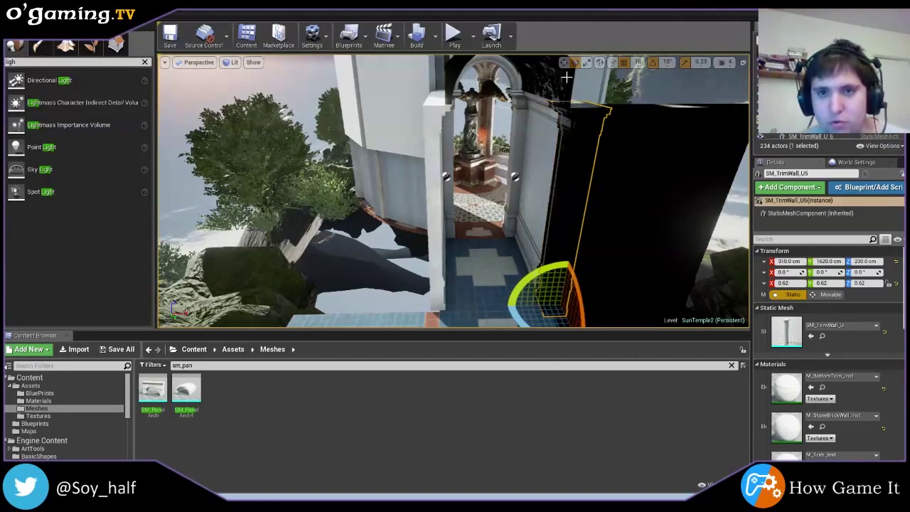
key(w)
mouse_move(552, 264)
mouse_down()
mouse_move(569, 214)
mouse_move(431, 216)
mouse_up()
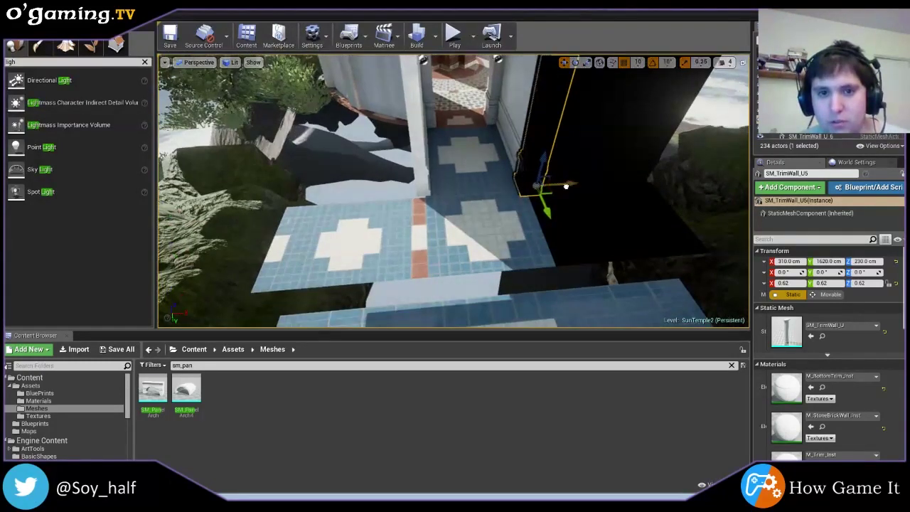
right_drag(430, 216, 524, 268)
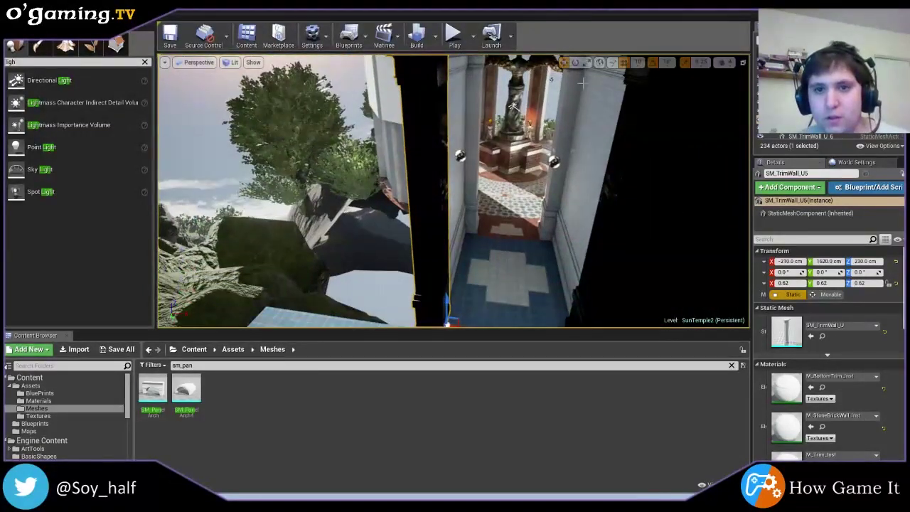
- Rotate the SM_TrimWall_U5 column about its vertical axis to 180 degrees
key(e)
right_drag(523, 268, 480, 193)
drag(480, 194, 490, 144)
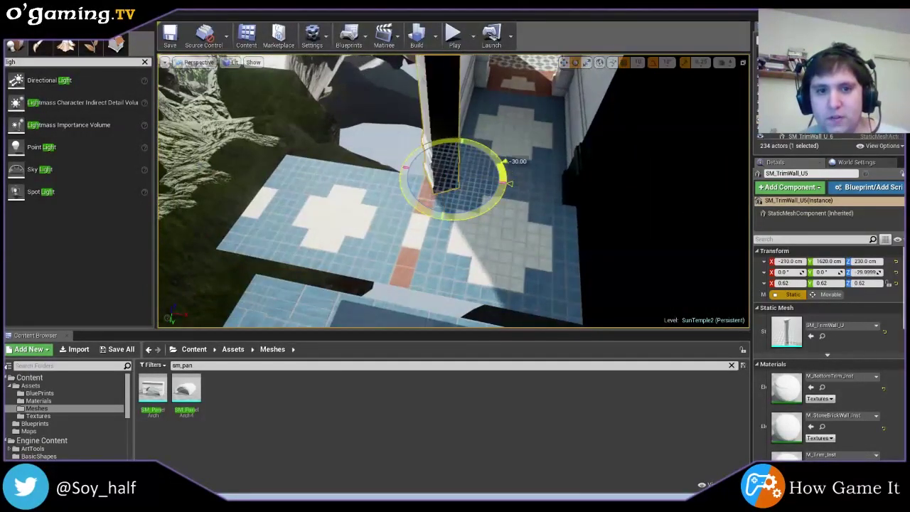
mouse_move(491, 144)
right_down()
mouse_move(577, 122)
mouse_move(481, 217)
mouse_move(526, 177)
right_up()
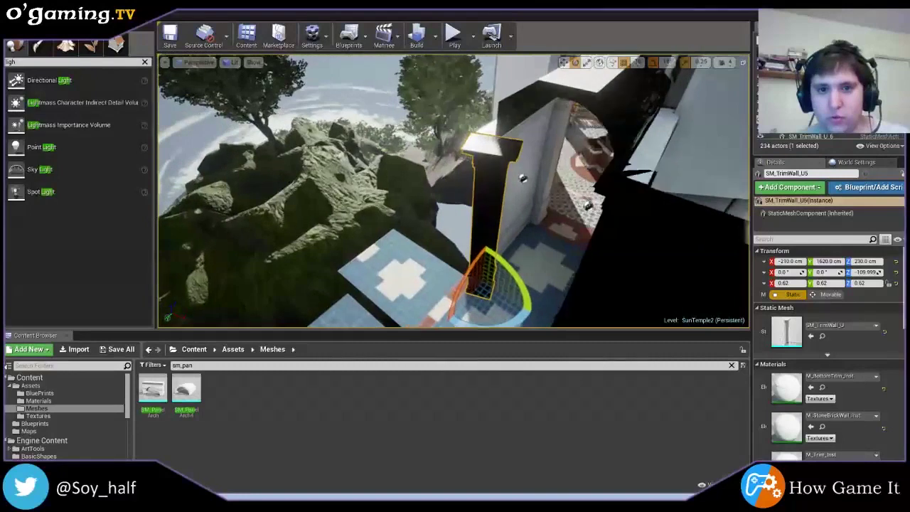
mouse_move(498, 313)
mouse_down()
mouse_move(530, 316)
mouse_move(528, 307)
mouse_up()
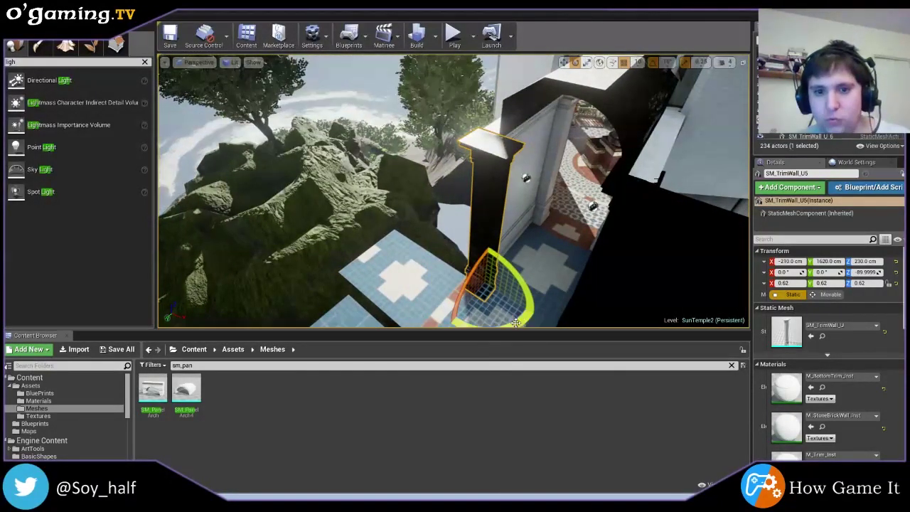
click(521, 316)
right_drag(520, 294, 498, 284)
click(498, 270)
mouse_move(497, 317)
mouse_down()
mouse_move(534, 313)
mouse_move(556, 200)
mouse_up()
- Slide SM_TrimWall_U5 along X to -300 cm, checking it against SM_TrimWall_U4's location
click(563, 63)
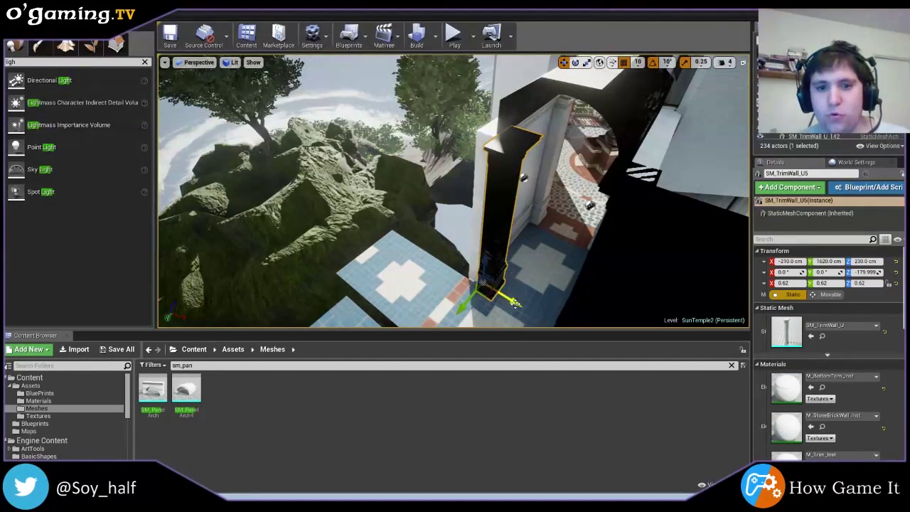
click(462, 302)
click(482, 286)
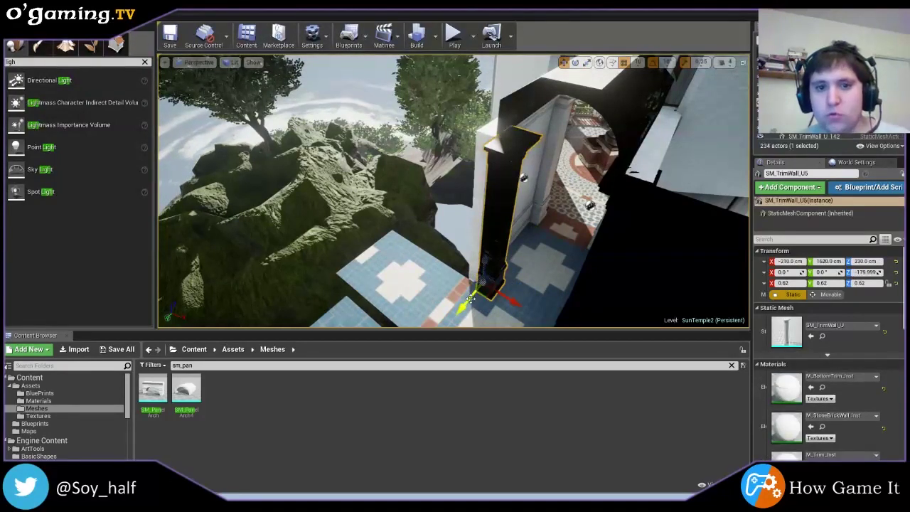
drag(512, 304, 490, 303)
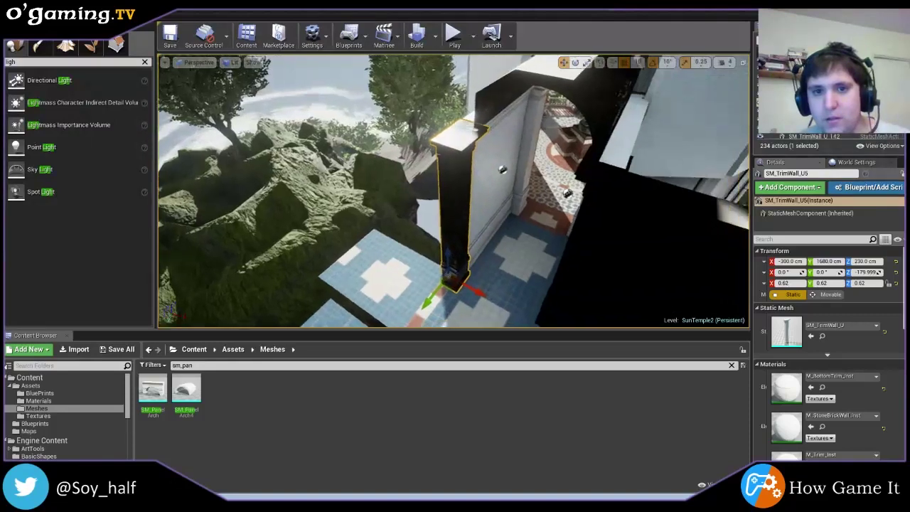
right_drag(490, 303, 491, 226)
click(544, 179)
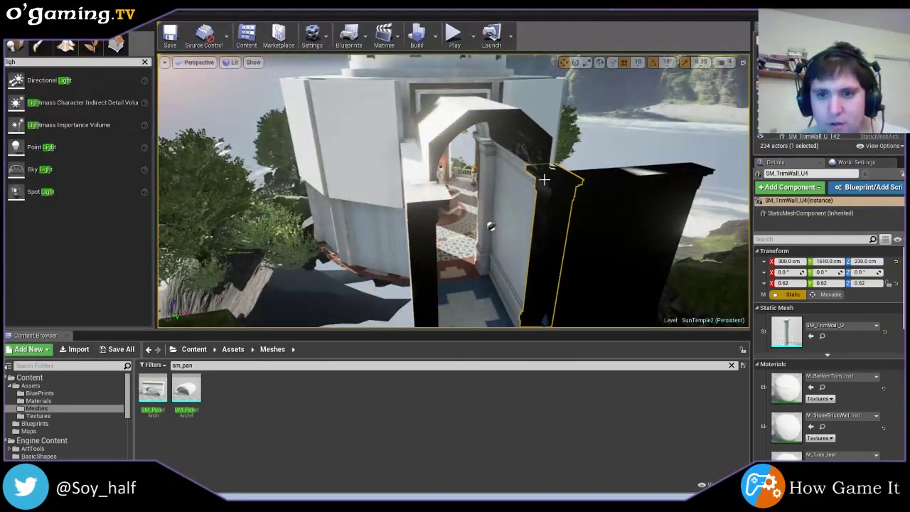
click(429, 245)
click(547, 187)
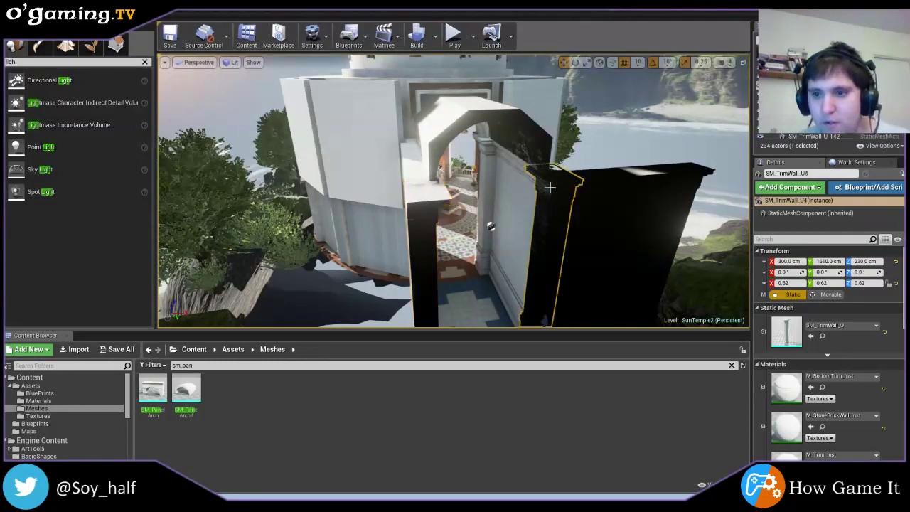
click(430, 276)
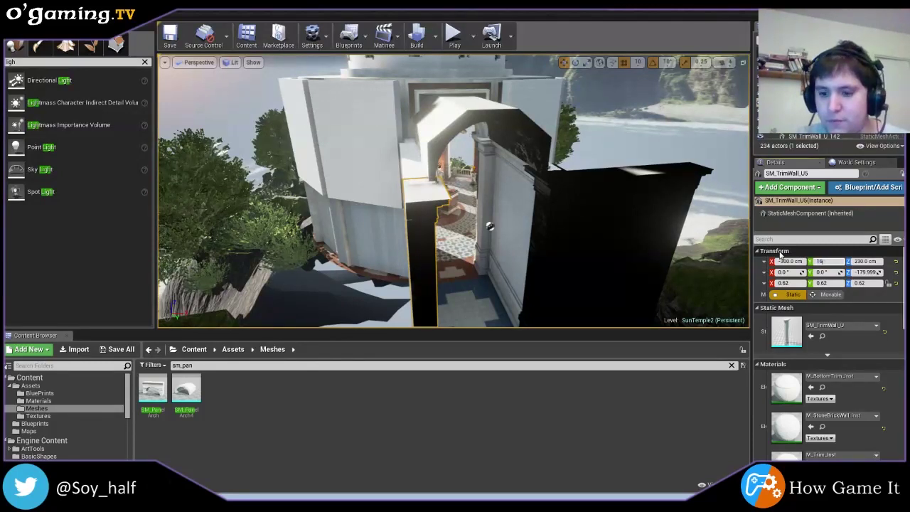
text(10)
- Commit Y 1610 cm for the SM_TrimWall_U5 column, then select the black trim wall SM_TrimWall_44
key(Return)
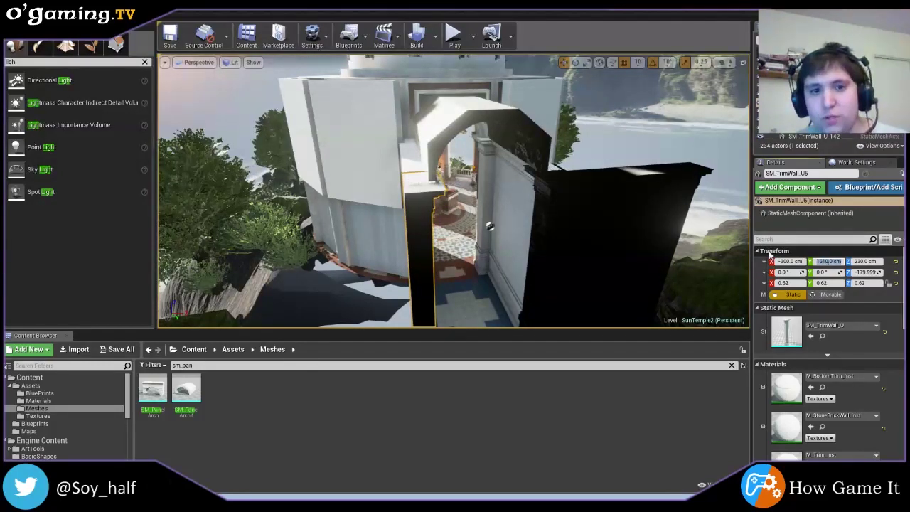
click(775, 248)
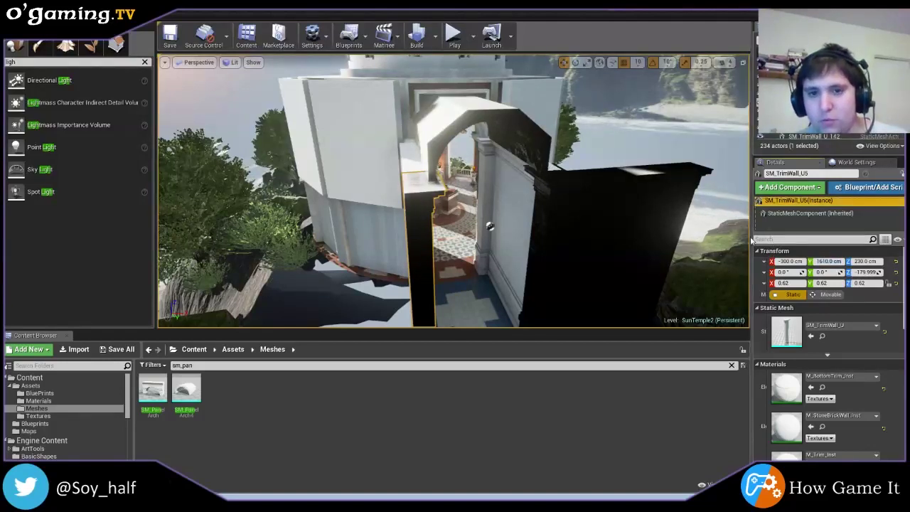
click(667, 182)
right_drag(666, 183, 625, 213)
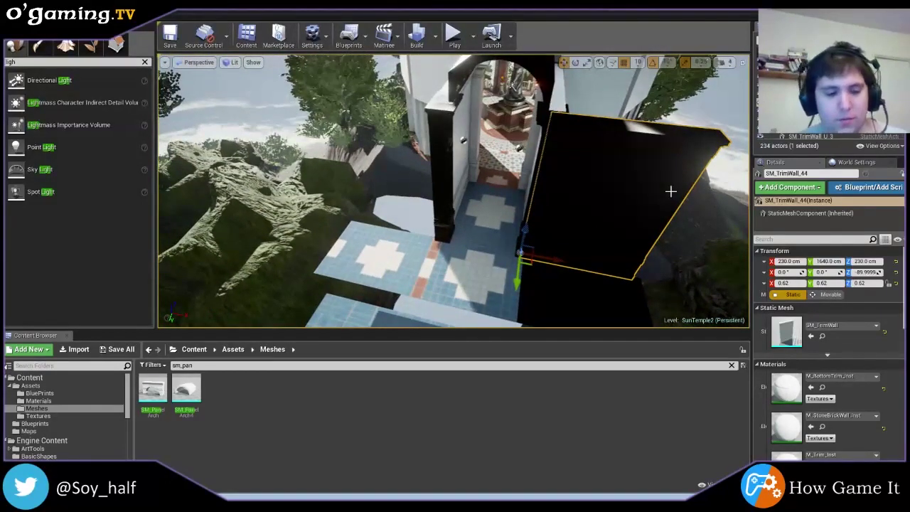
- Duplicate SM_TrimWall_44 (Ctrl+W) and move the copy to the blue landing's left side
key(ctrl+w)
drag(565, 260, 389, 255)
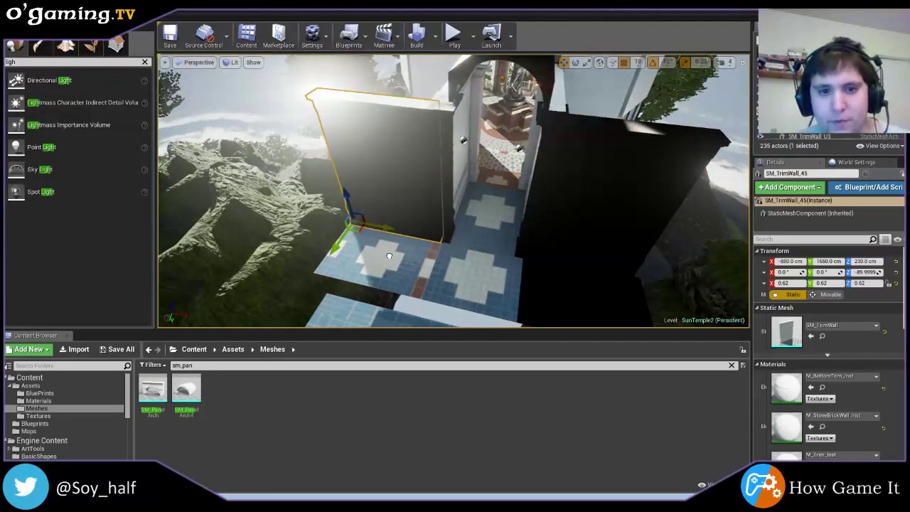
middle_drag(400, 279, 412, 223)
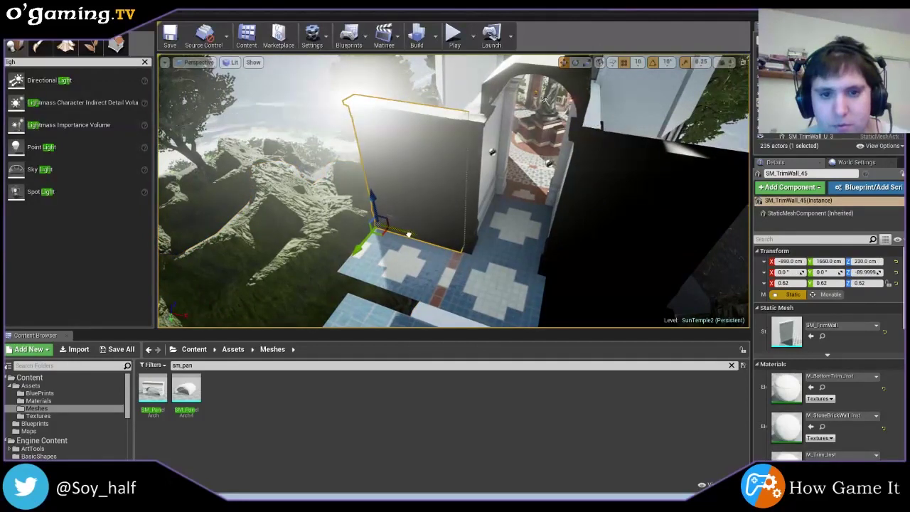
click(328, 244)
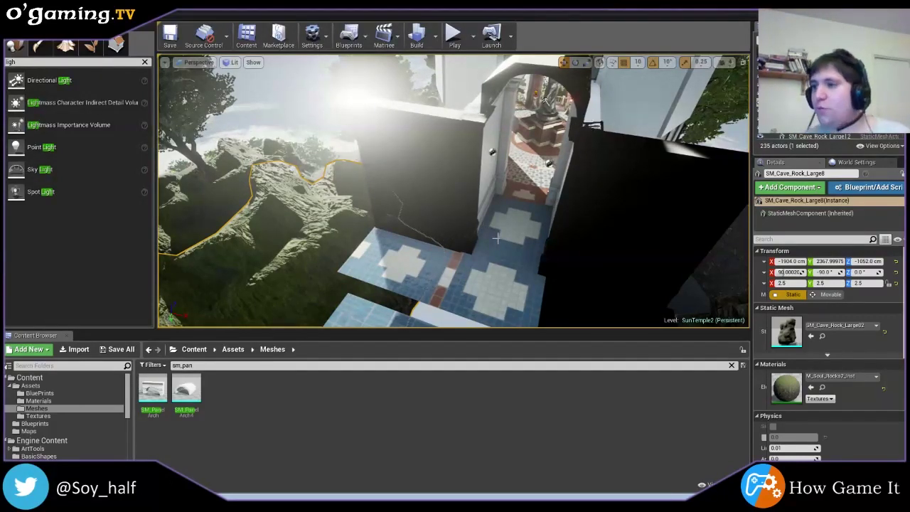
mouse_move(497, 241)
right_down()
mouse_move(390, 231)
mouse_move(471, 228)
right_up()
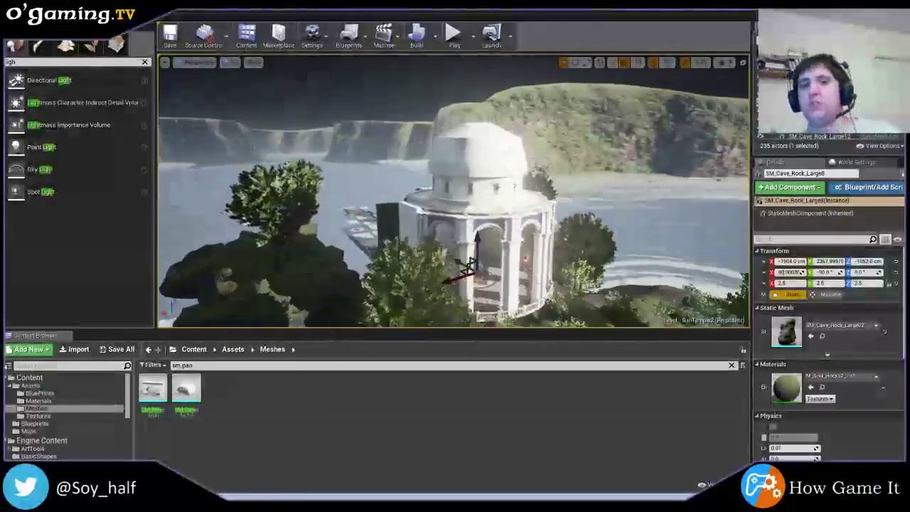
mouse_move(471, 228)
right_down()
mouse_move(520, 243)
mouse_move(561, 239)
right_up()
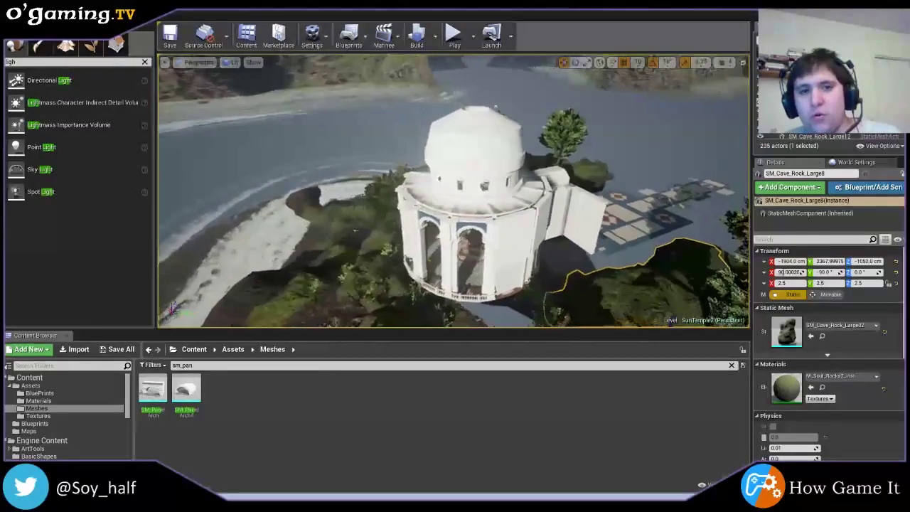
mouse_move(602, 294)
right_down()
mouse_move(533, 253)
mouse_move(540, 263)
right_up()
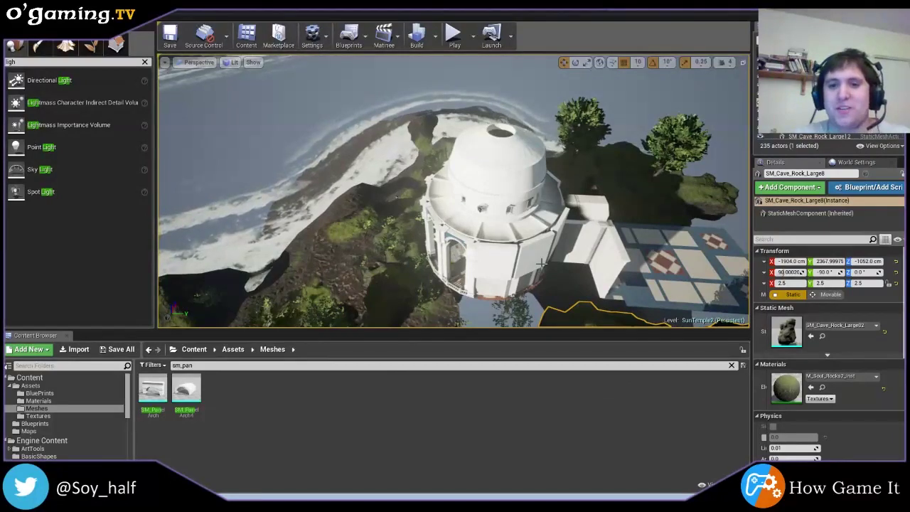
right_drag(541, 263, 540, 263)
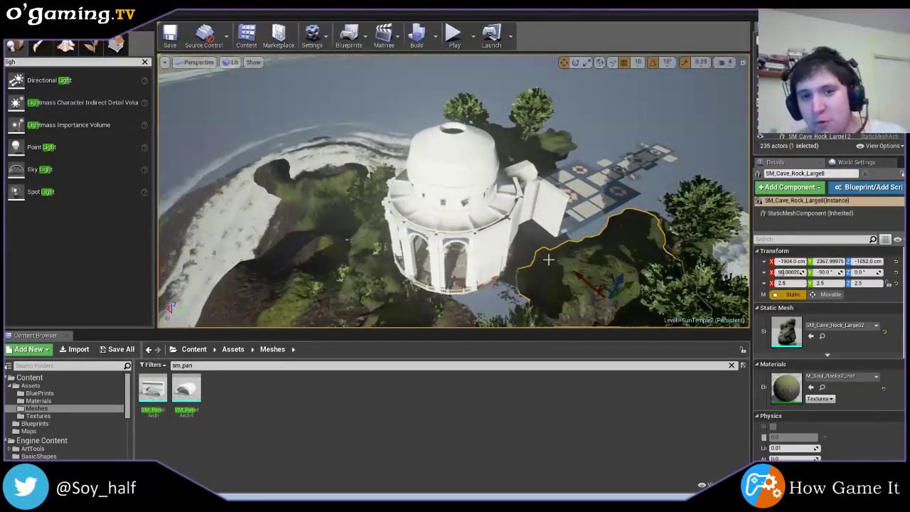
right_drag(547, 258, 548, 259)
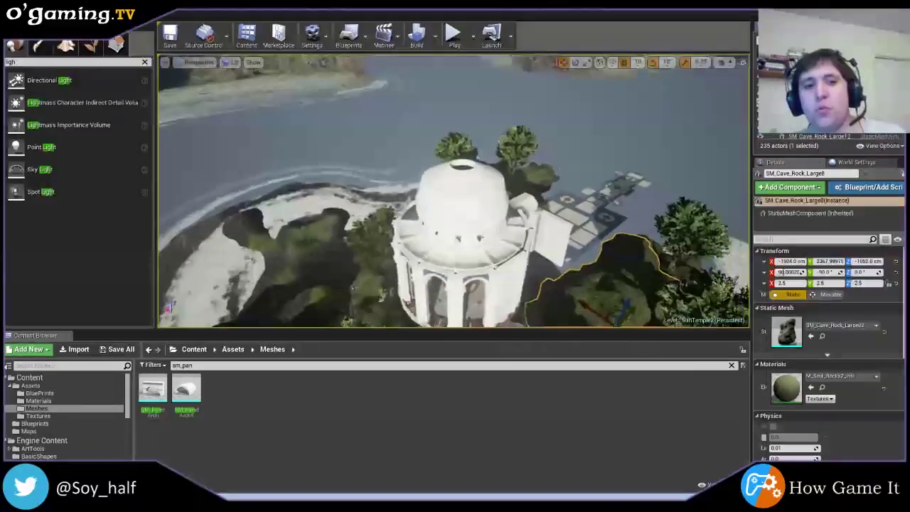
alt+drag(548, 258, 566, 253)
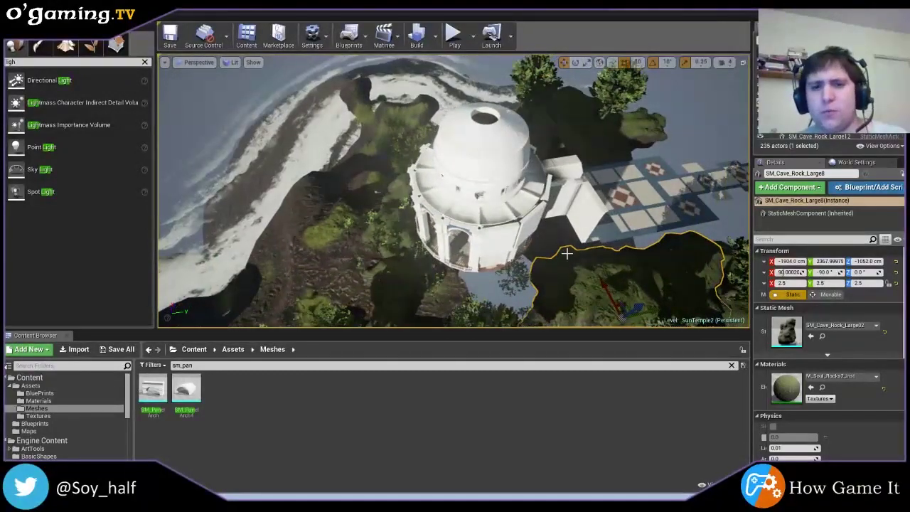
alt+drag(566, 254, 562, 244)
key(w)
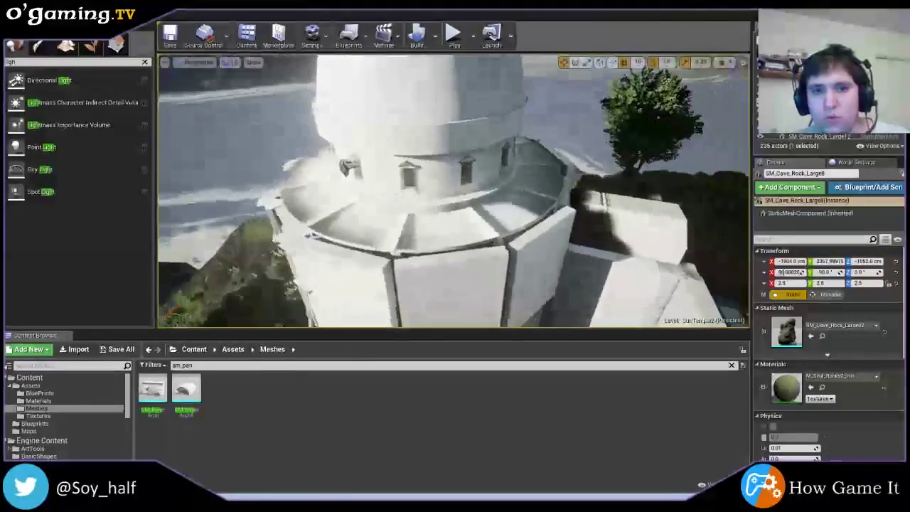
key(w)
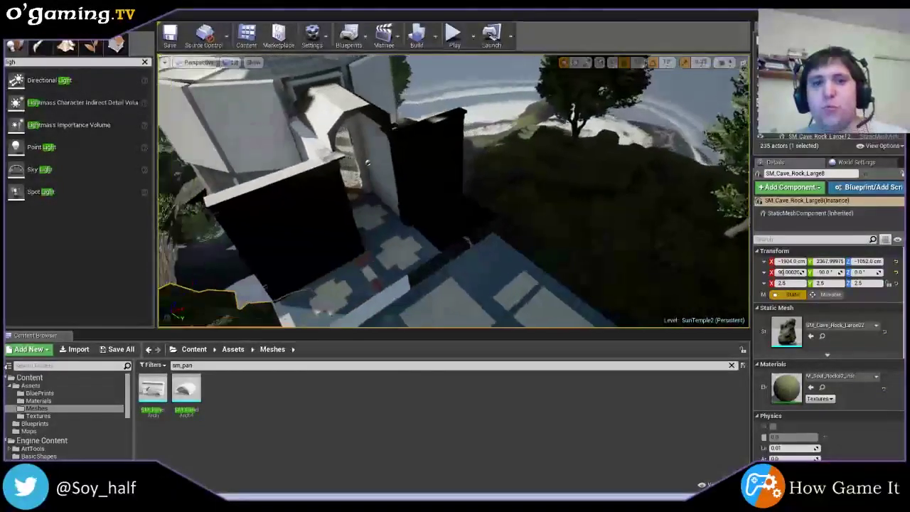
key(w)
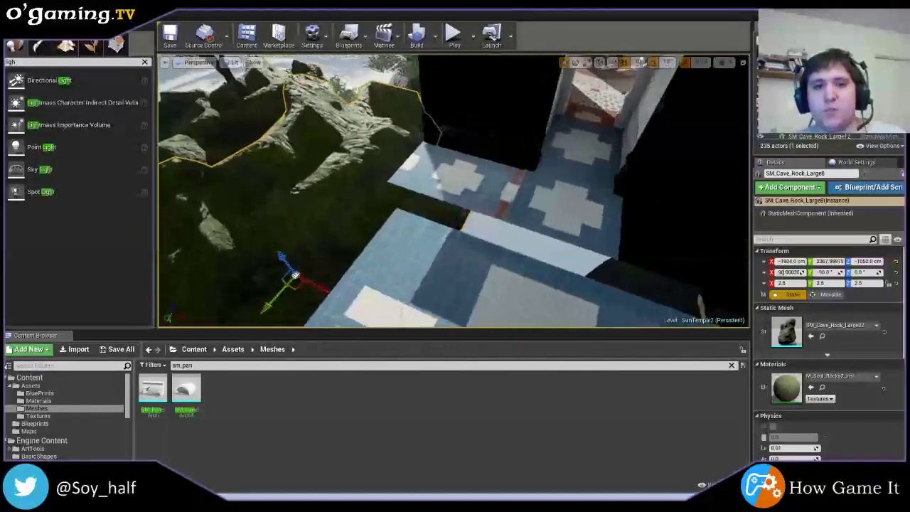
key(s)
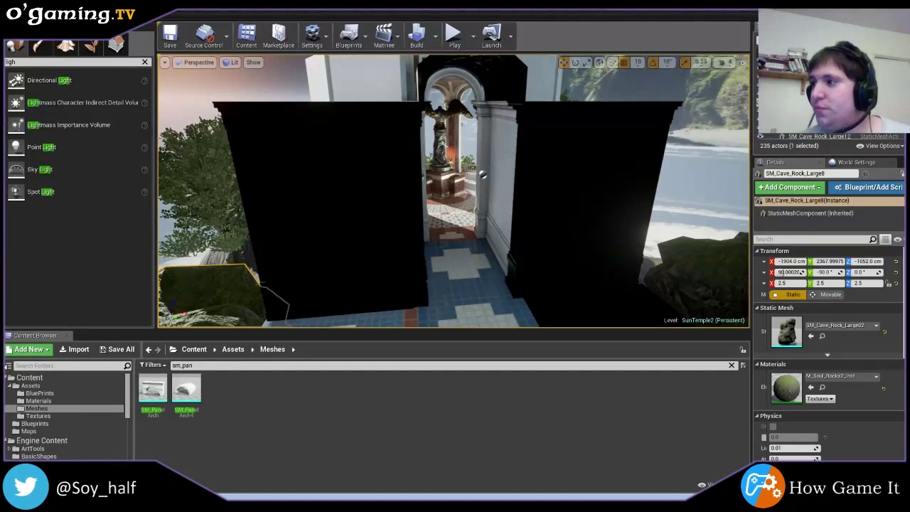
right_drag(637, 307, 498, 173)
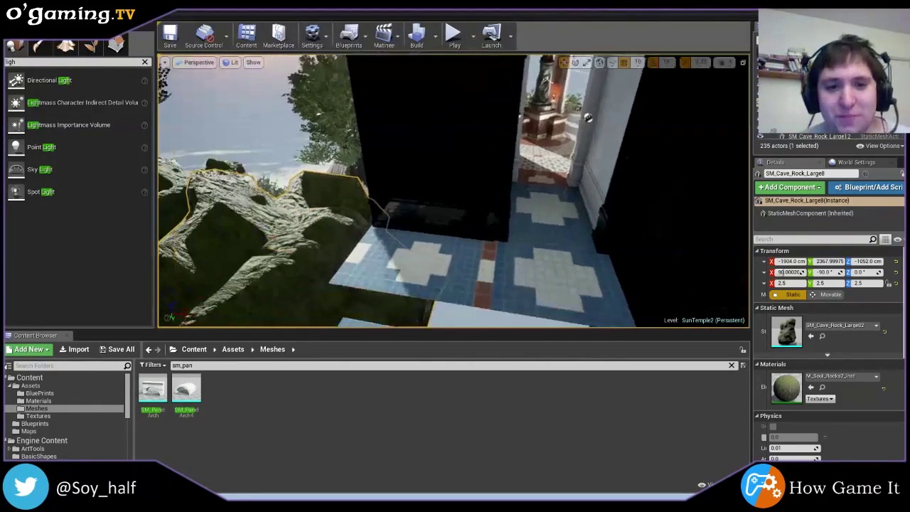
click(497, 173)
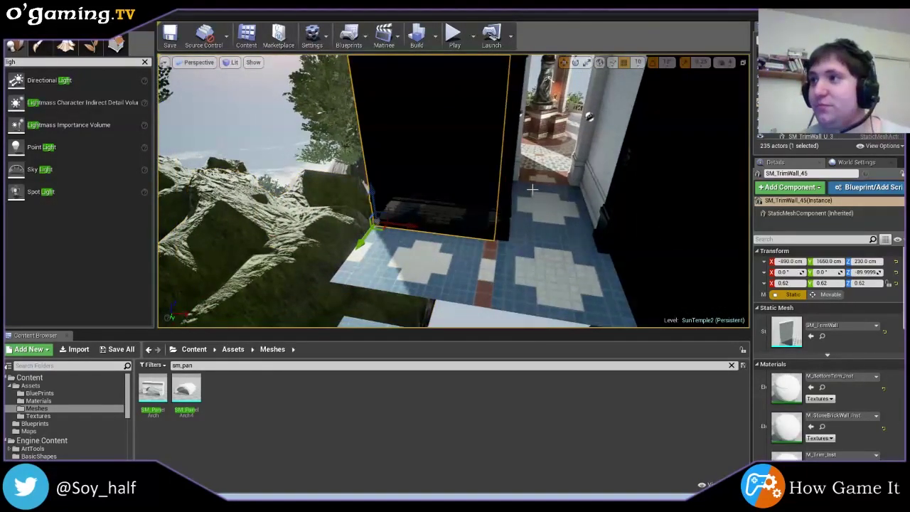
right_drag(550, 183, 512, 192)
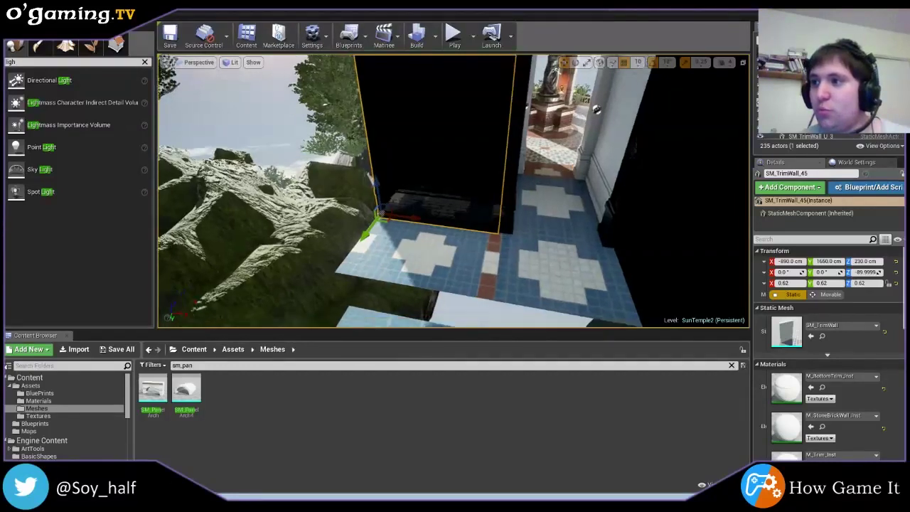
right_drag(668, 86, 654, 99)
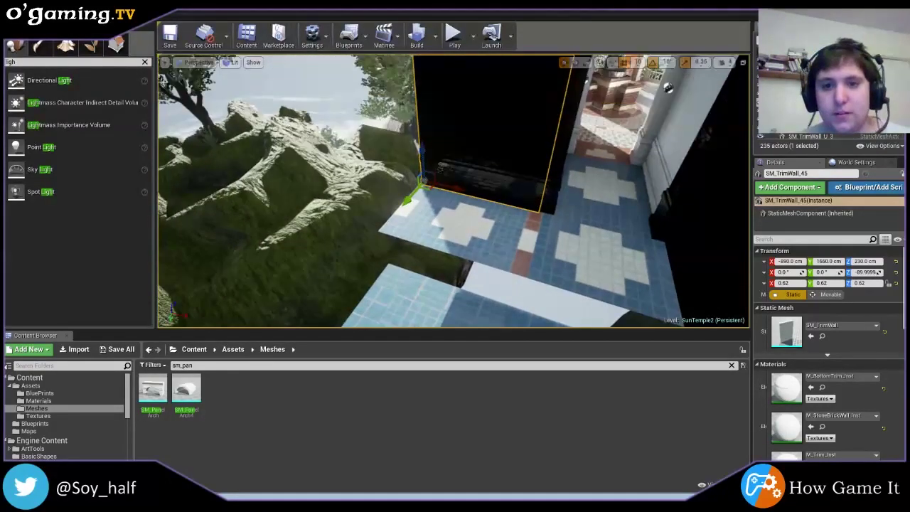
right_drag(513, 123, 374, 246)
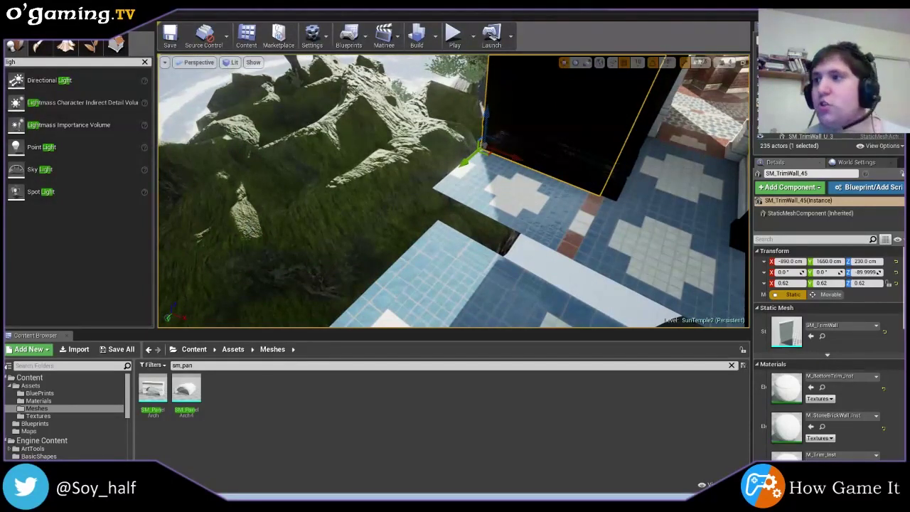
click(207, 367)
- Clear the mesh search and drop SM_Stairs at the landing's edge (X -680, Y 2500, Z 30)
key(BackSpace)
key(BackSpace)
key(BackSpace)
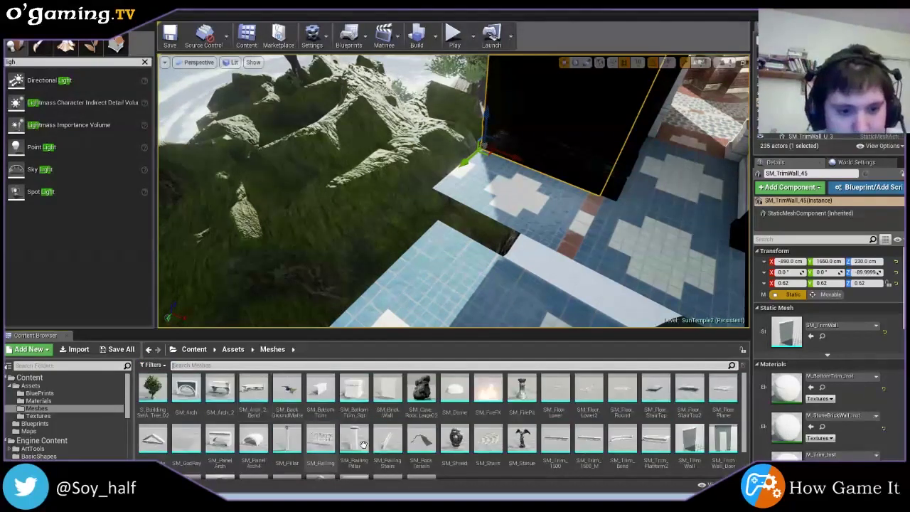
scroll(441, 426, down, 1)
scroll(482, 459, up, 1)
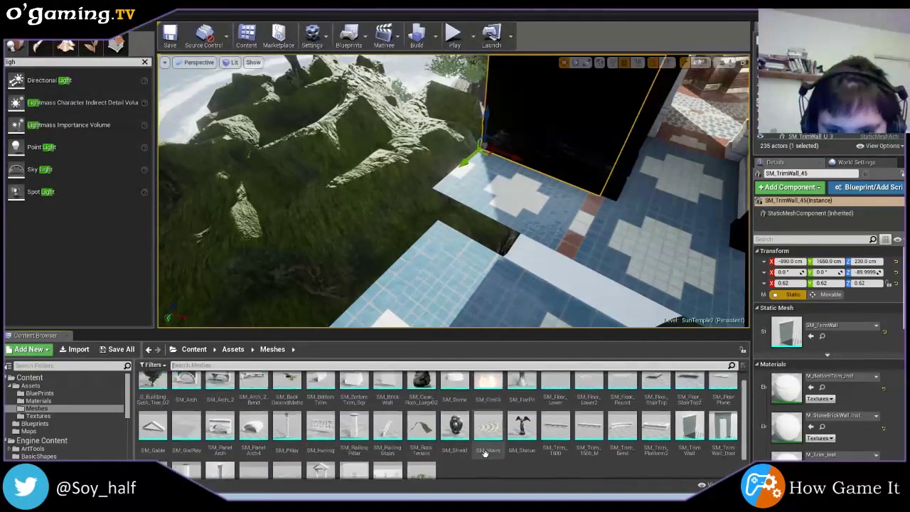
mouse_move(489, 430)
mouse_down()
mouse_move(436, 317)
mouse_move(407, 302)
mouse_up()
key(f)
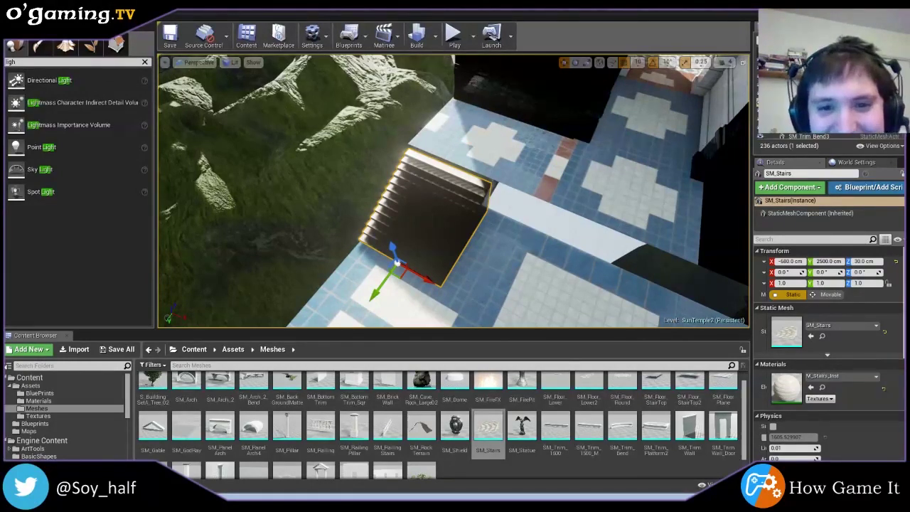
- Slide the stairs to about X -640 cm and add SM_Railing_Stairs along their left edge
right_drag(437, 218, 455, 228)
drag(410, 254, 420, 260)
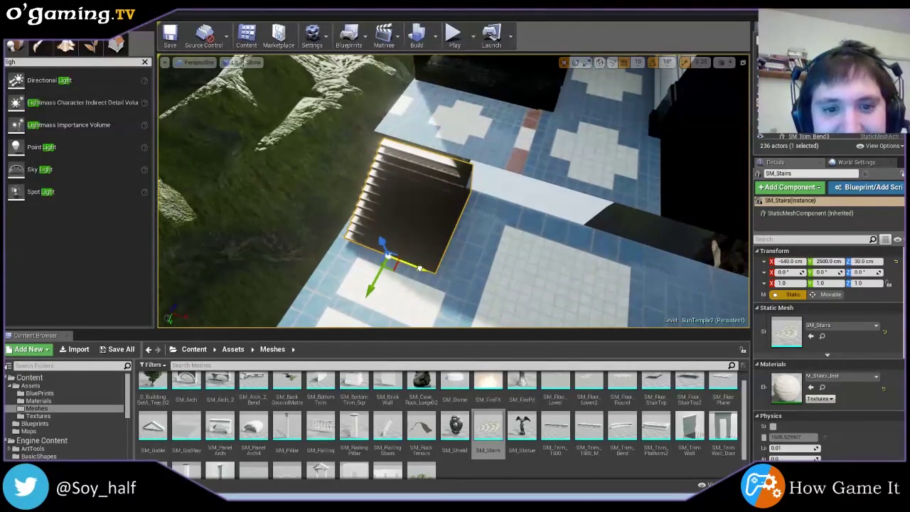
drag(387, 426, 339, 243)
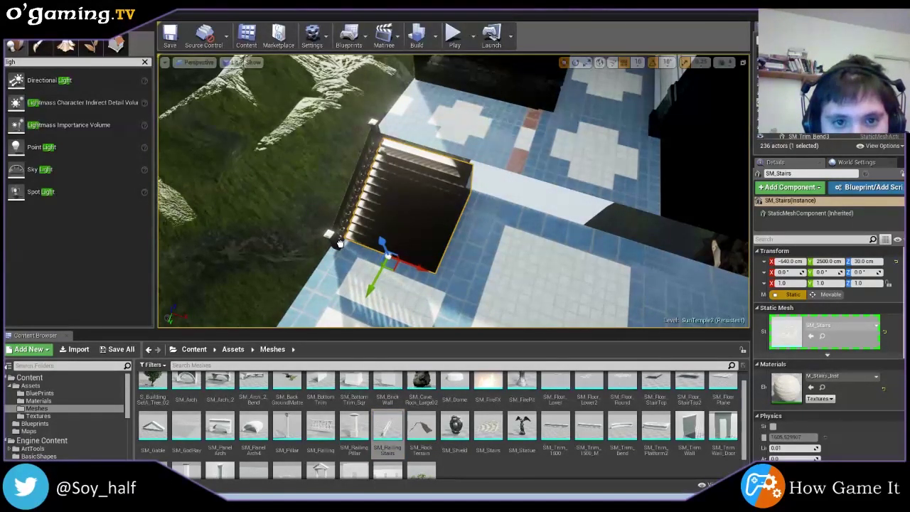
drag(339, 243, 344, 232)
scroll(362, 254, up, 2)
scroll(406, 244, up, 2)
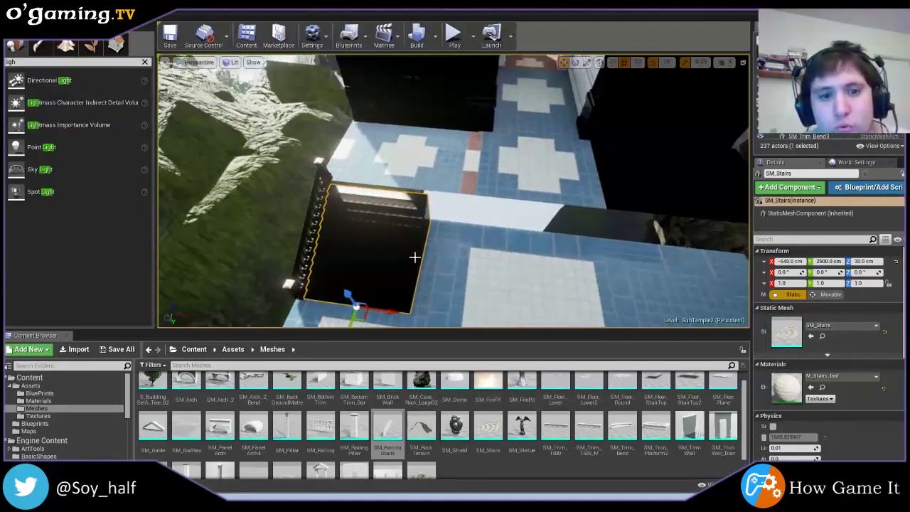
drag(355, 305, 353, 313)
click(359, 318)
mouse_move(359, 317)
right_down()
mouse_move(452, 263)
mouse_move(481, 436)
right_up()
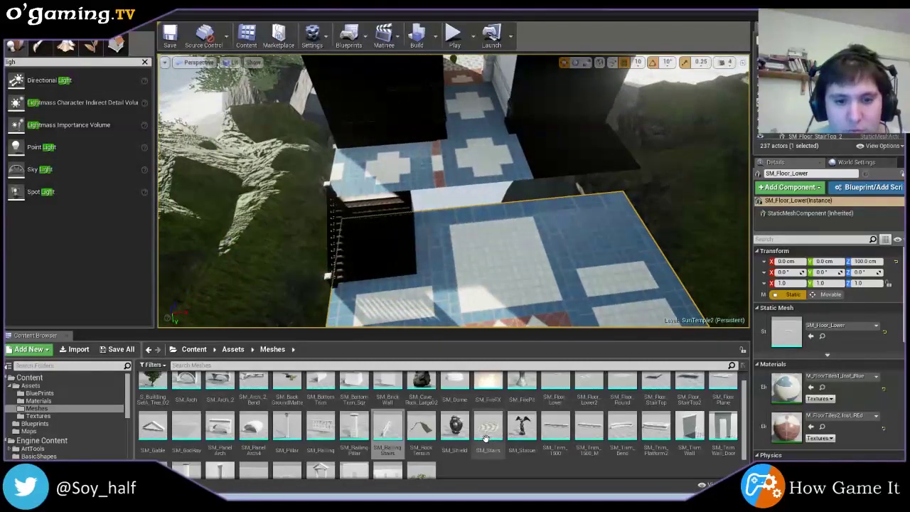
- Undo an extra railing drop and copy the left railing to the stairs' right edge (X -440, Y 2470)
mouse_move(387, 428)
mouse_down()
mouse_move(424, 256)
mouse_move(418, 276)
mouse_up()
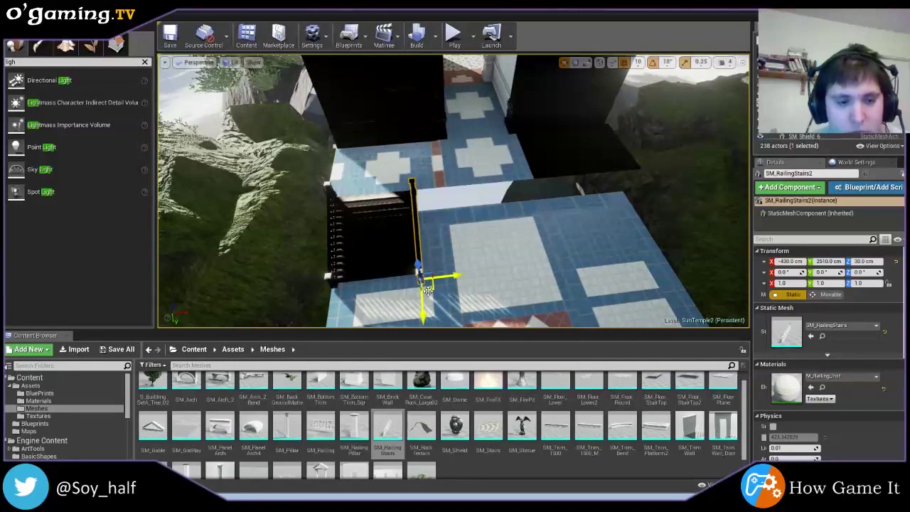
key(ctrl+z)
click(328, 217)
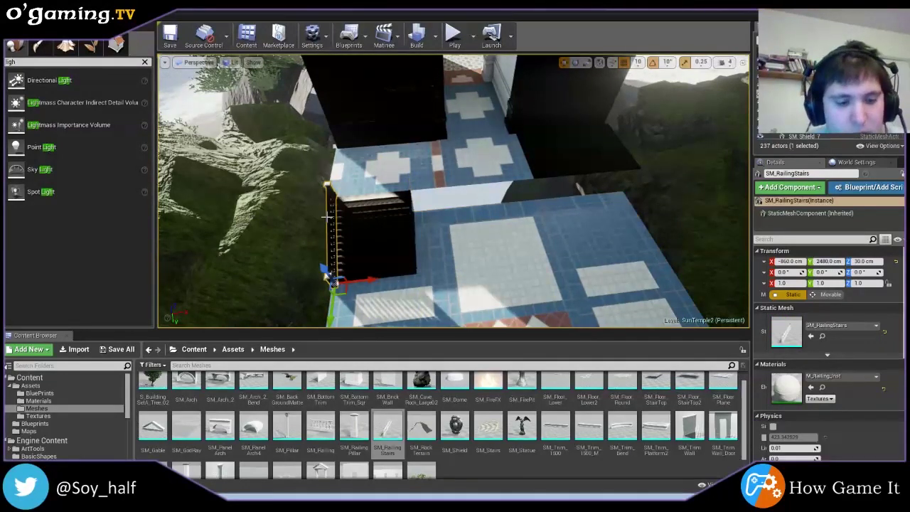
alt+drag(361, 282, 447, 277)
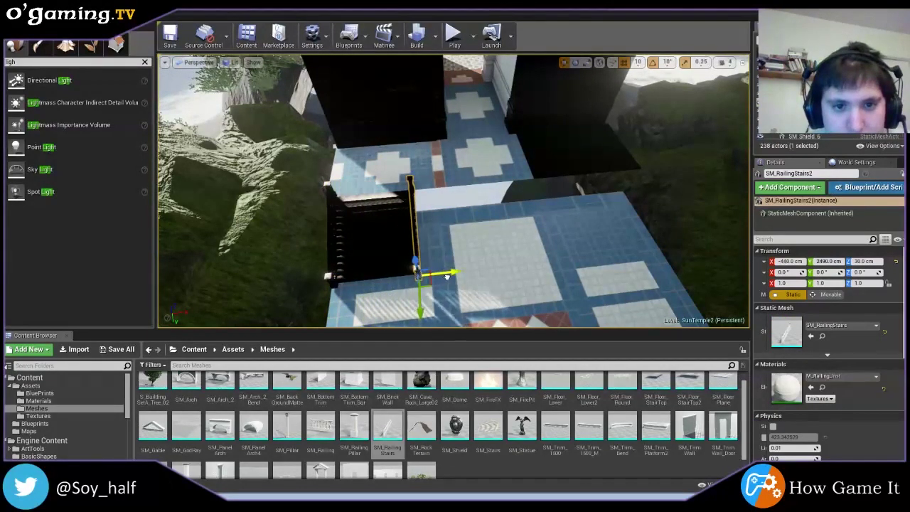
mouse_move(429, 292)
right_down()
mouse_move(398, 292)
mouse_move(455, 284)
right_up()
drag(501, 254, 509, 263)
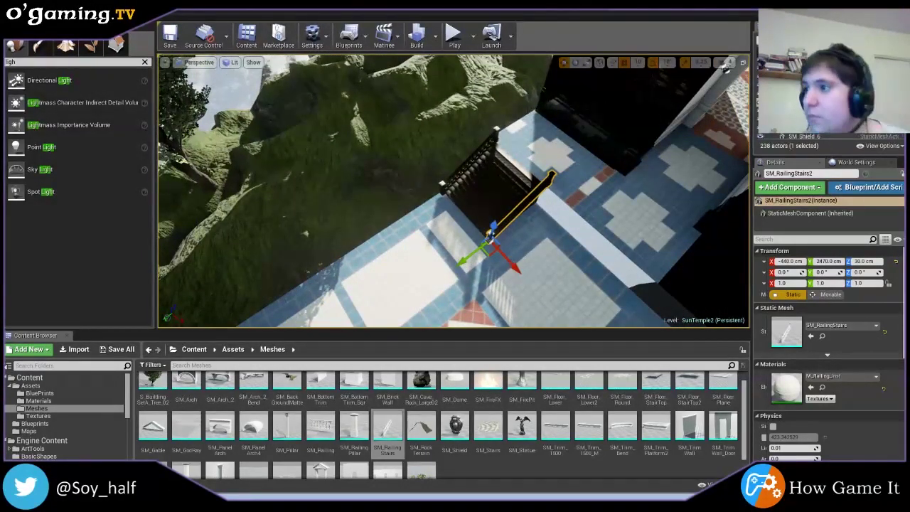
mouse_move(509, 263)
right_down()
mouse_move(585, 271)
mouse_move(524, 219)
mouse_move(455, 214)
mouse_move(345, 230)
right_up()
- Duplicate the stair flight and both railings to the right across the entrance, nudging the copy back
ctrl+click(341, 235)
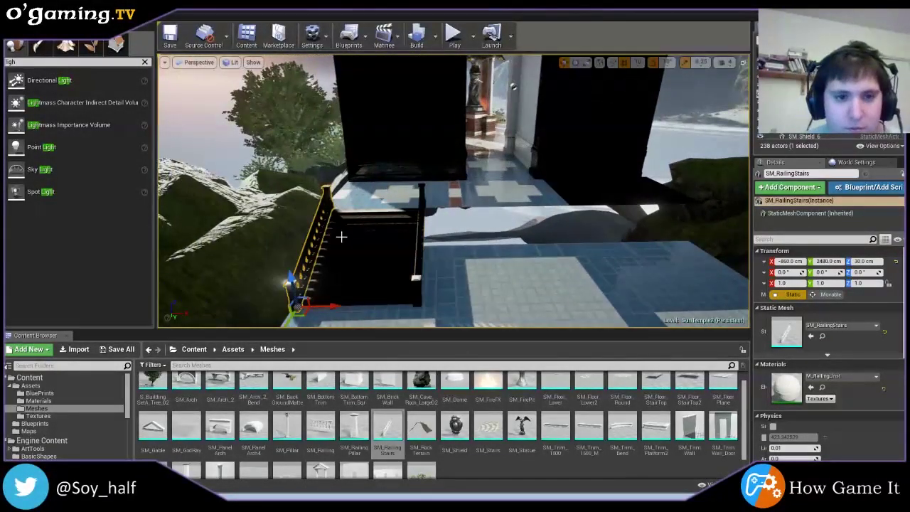
ctrl+click(416, 238)
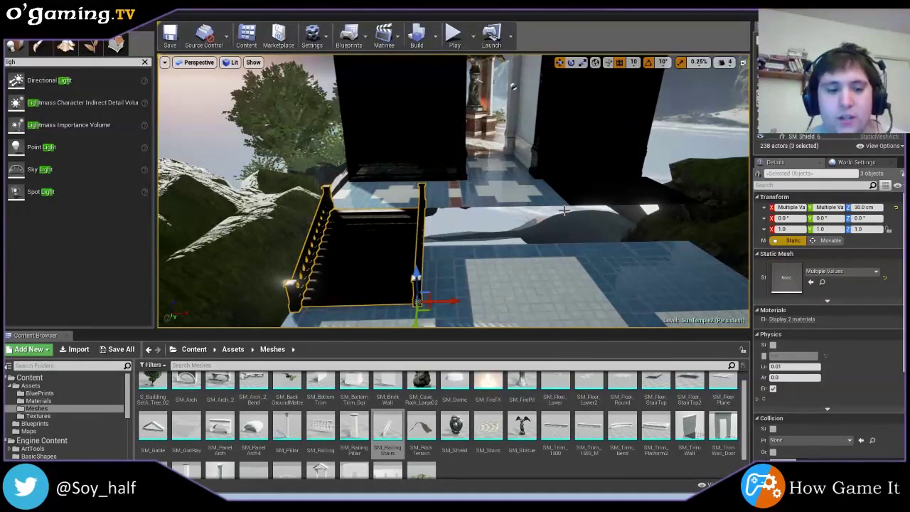
alt+drag(455, 302, 740, 297)
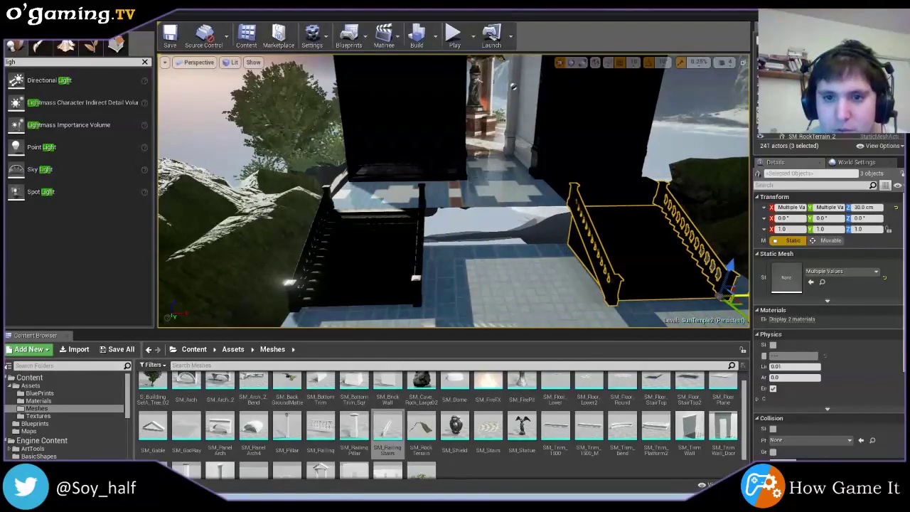
key(f)
right_drag(690, 266, 613, 246)
key(f)
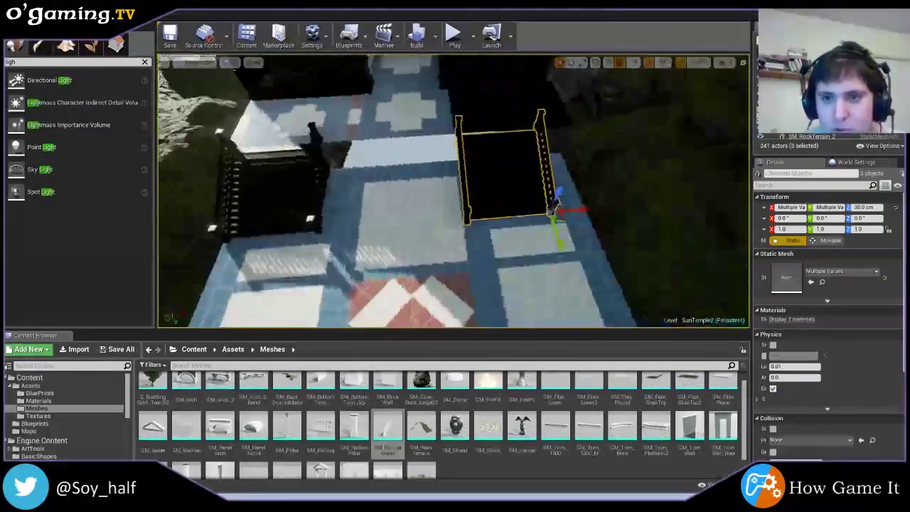
drag(542, 234, 536, 231)
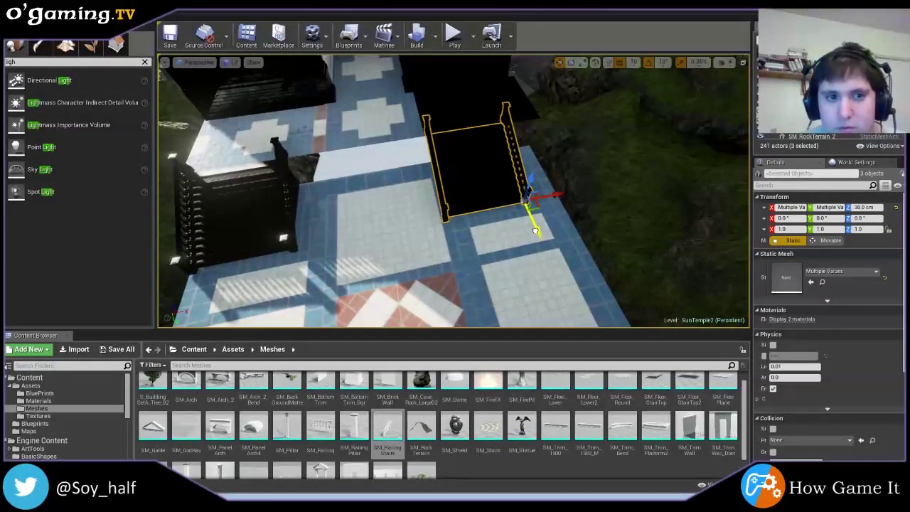
click(423, 238)
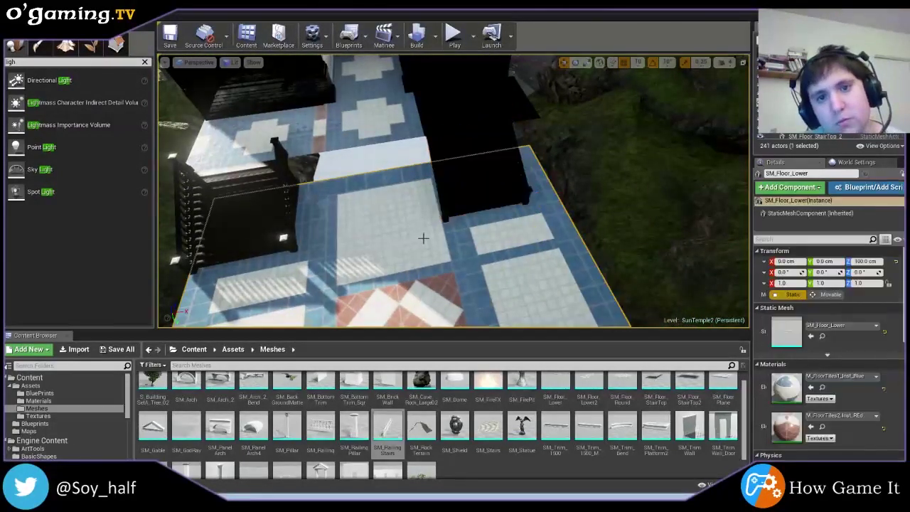
click(448, 190)
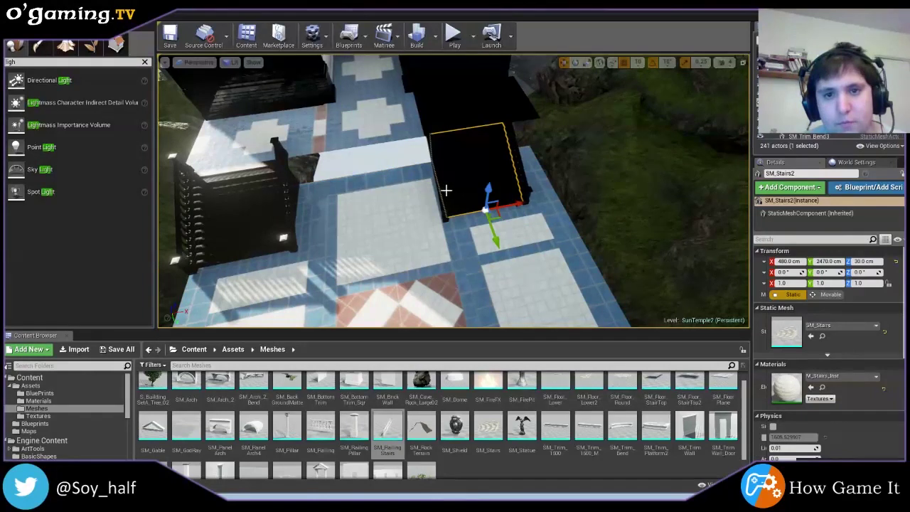
- Move the copied stairs and both railings further right against the dark wall
ctrl+click(444, 192)
ctrl+click(522, 172)
drag(543, 197, 587, 189)
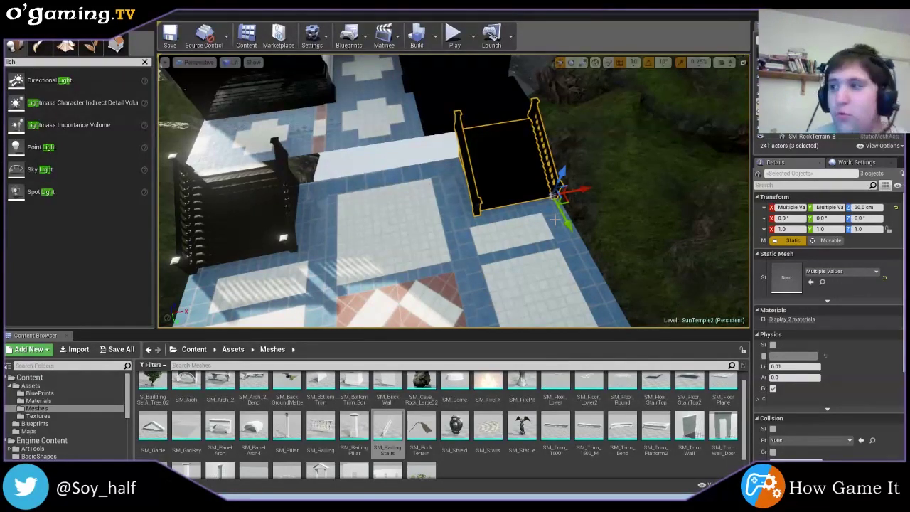
- Fly around the temple entrance to check the copied stair flight's placement
right_drag(178, 108, 505, 305)
right_drag(451, 223, 451, 223)
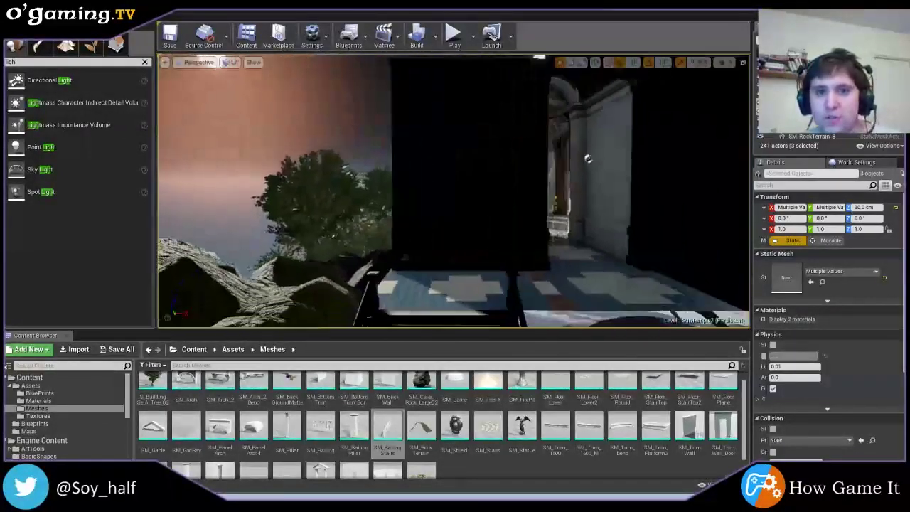
right_drag(587, 158, 441, 142)
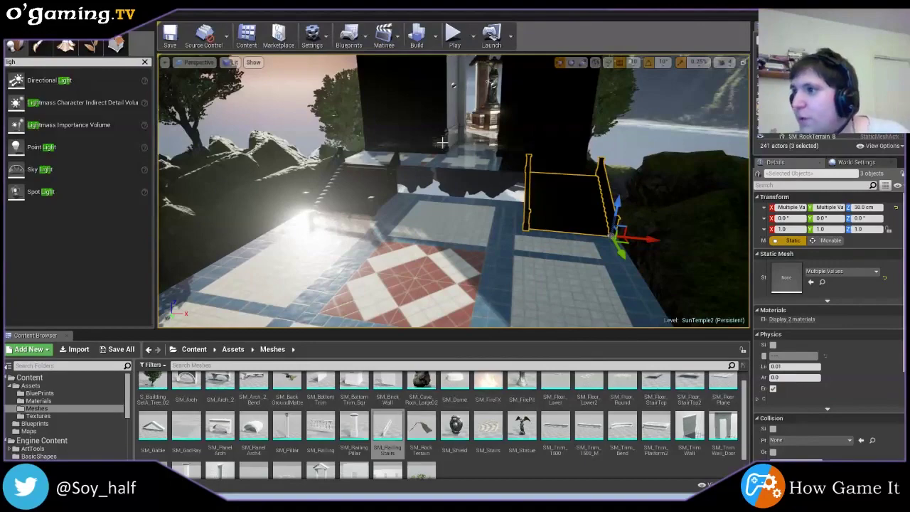
right_drag(477, 152, 472, 183)
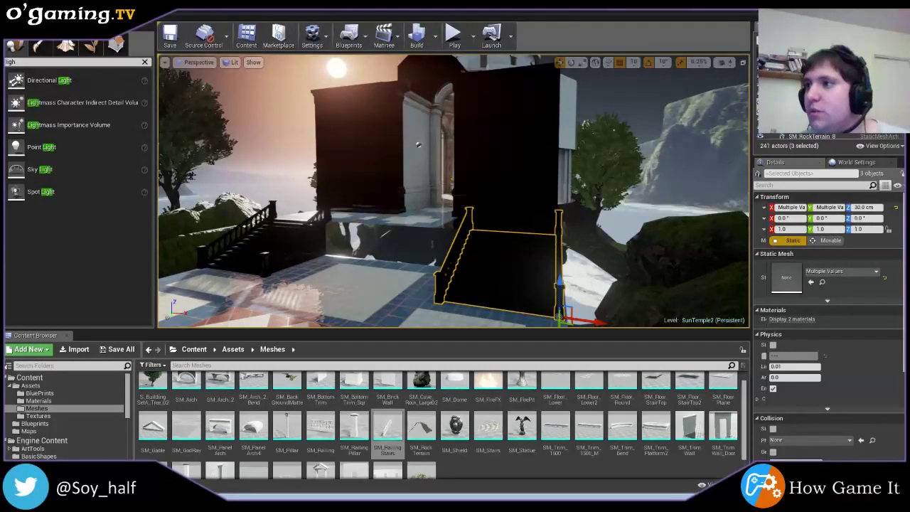
drag(418, 145, 440, 142)
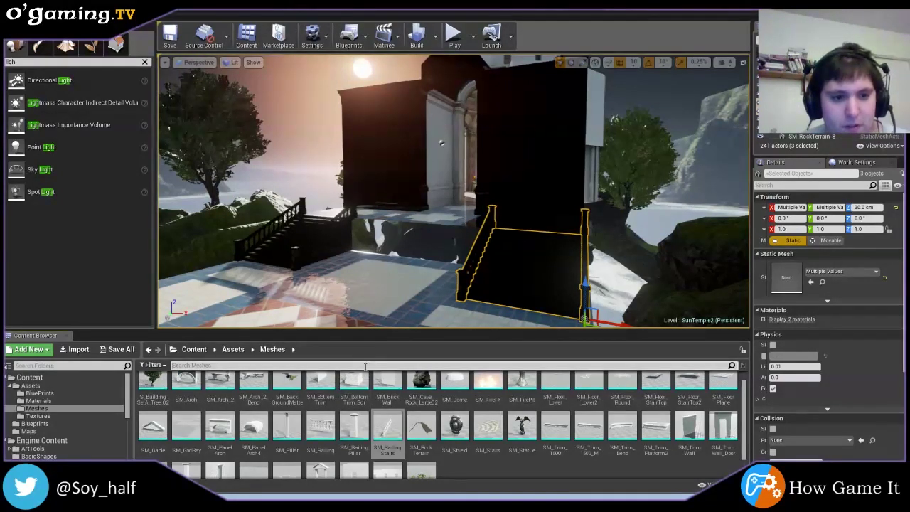
click(364, 367)
- Search SM_Bot and place an SM_BottomTrim wall scaled 0.3 × 0.65 × 0.7
text(SGm)
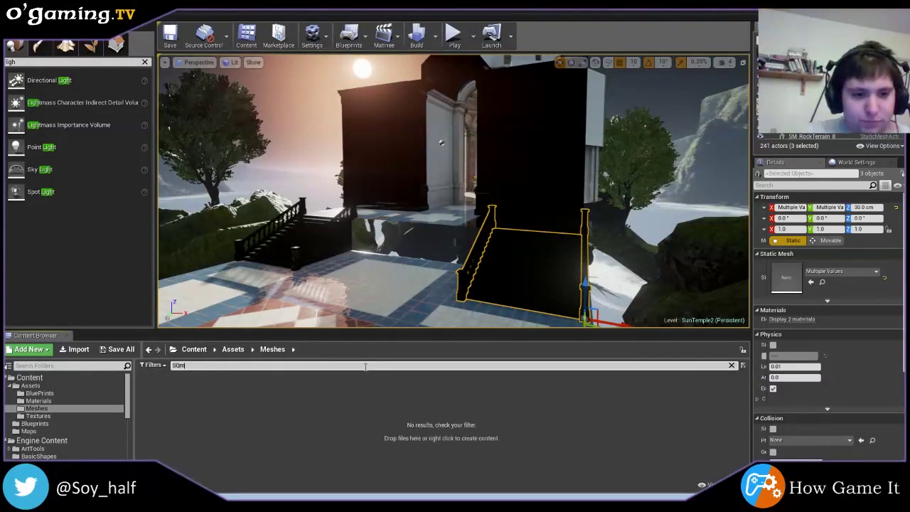
text(M_Bo)
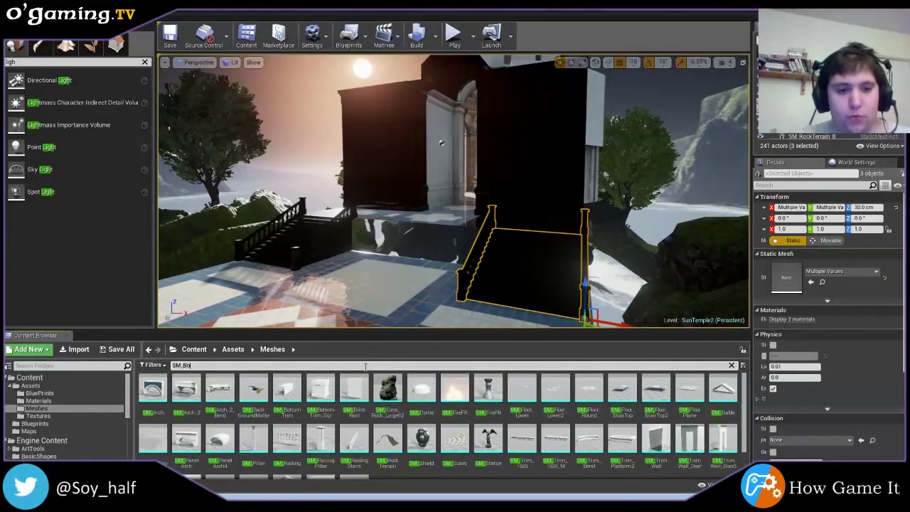
text(t)
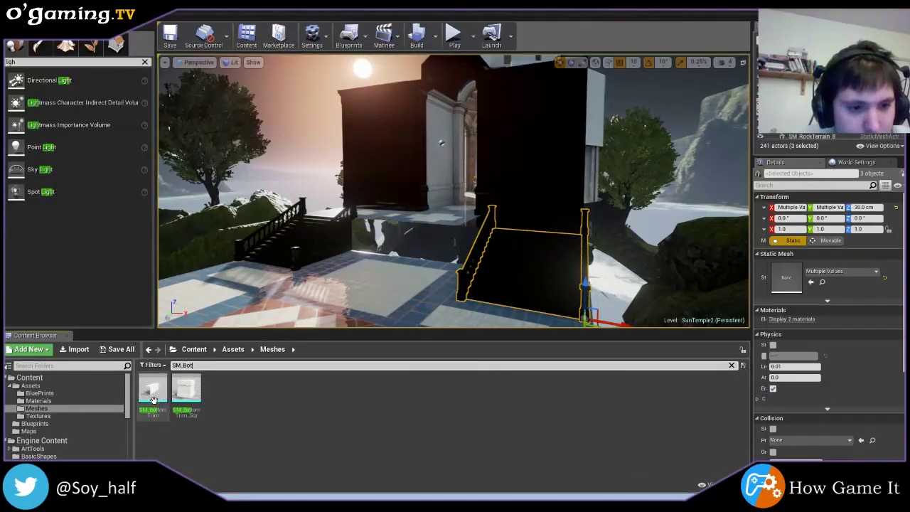
drag(152, 389, 379, 290)
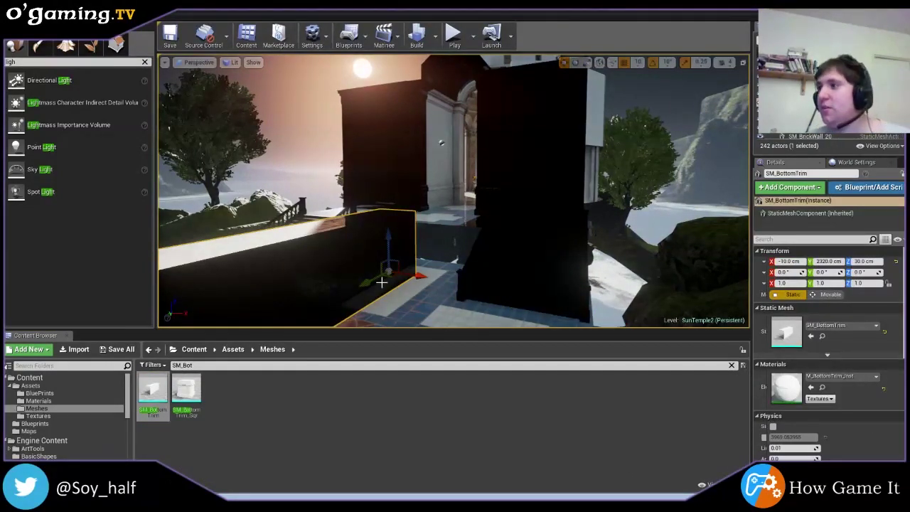
click(782, 283)
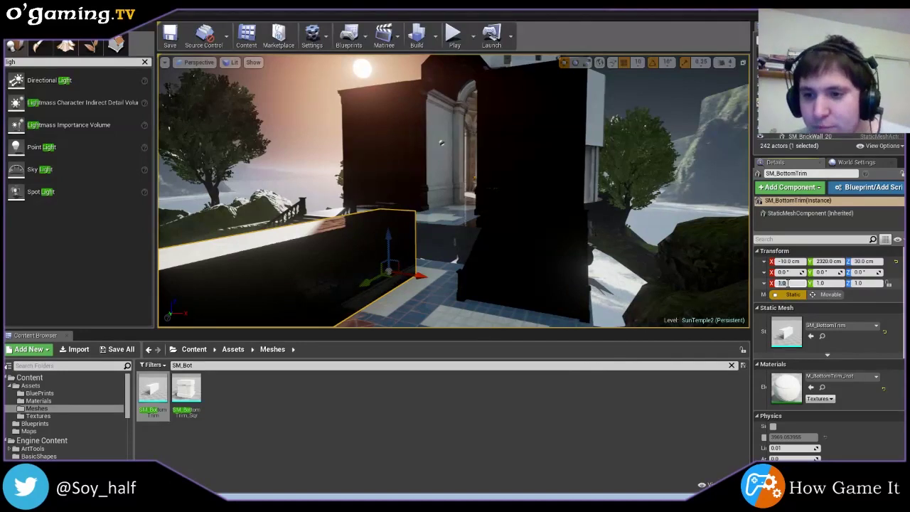
text(0.3)
key(Return)
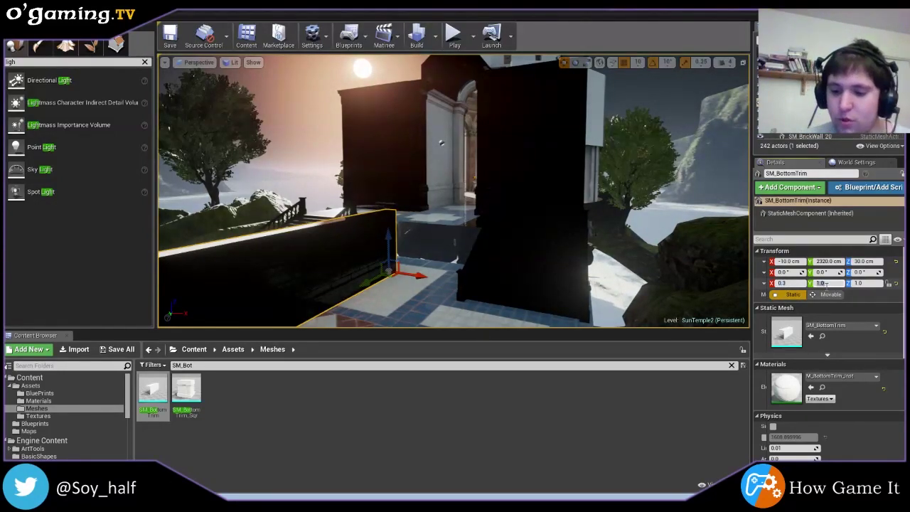
text(0.05)
key(Return)
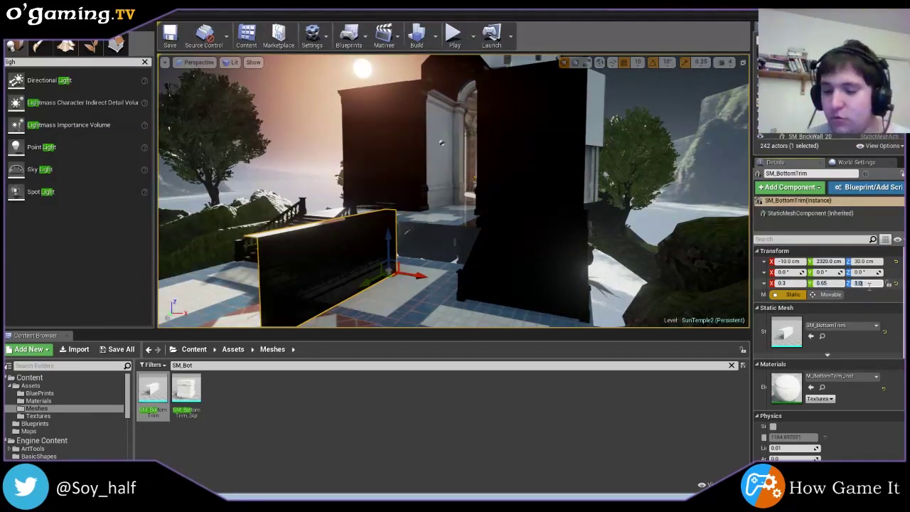
text(0.7)
key(Return)
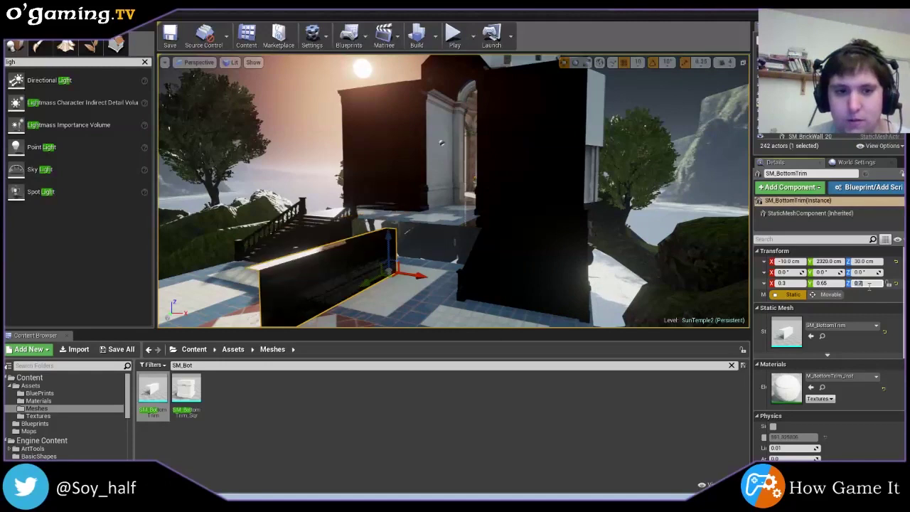
- Move the bottom trim toward the stairs and rotate it about 90° on Z
drag(366, 280, 342, 313)
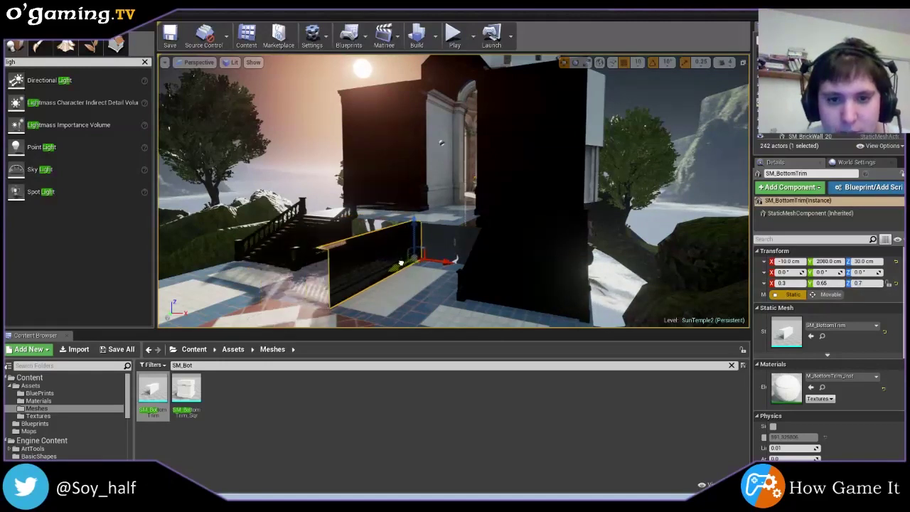
key(f)
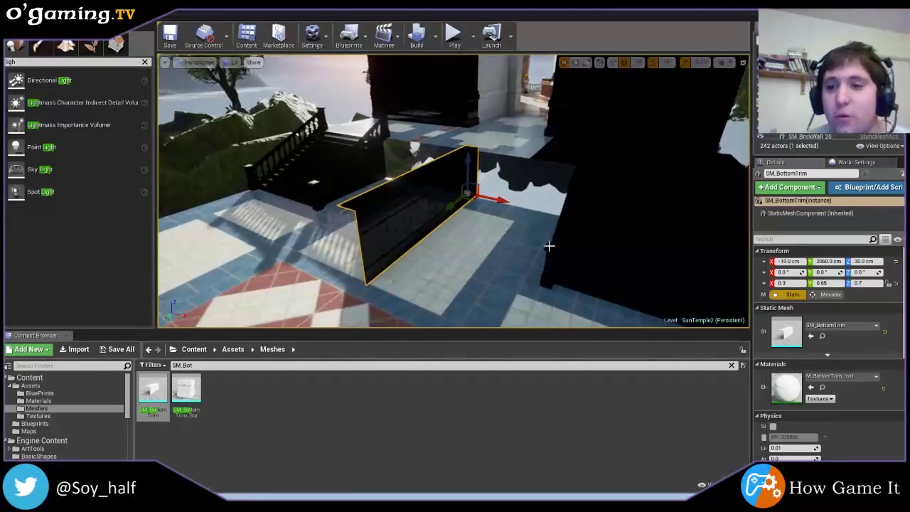
key(e)
drag(502, 213, 501, 238)
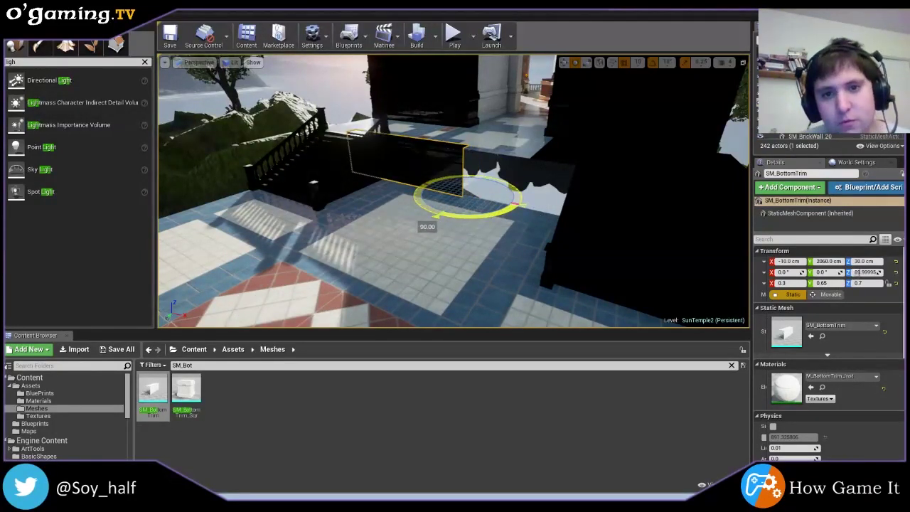
- Stretch the bottom trim to full length and slide it along X toward the entrance
key(w)
mouse_move(498, 199)
mouse_down()
mouse_move(598, 219)
mouse_move(554, 210)
mouse_up()
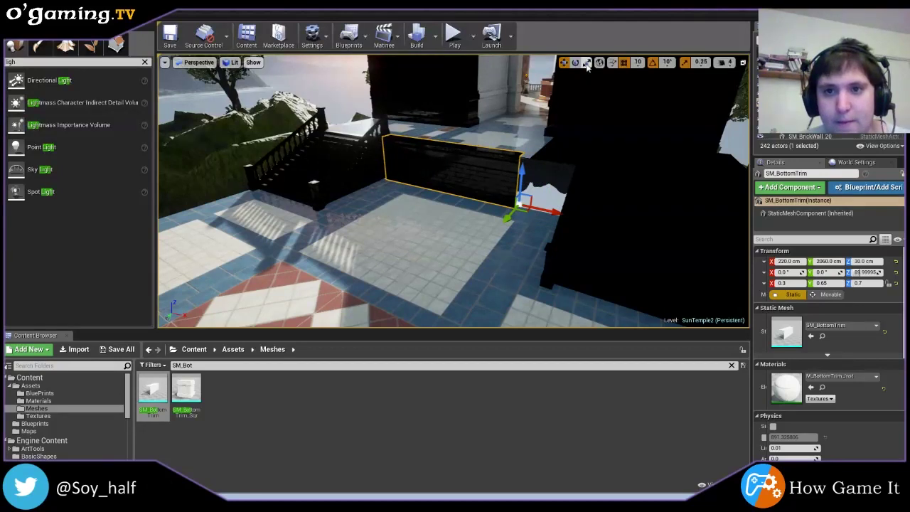
drag(495, 206, 455, 186)
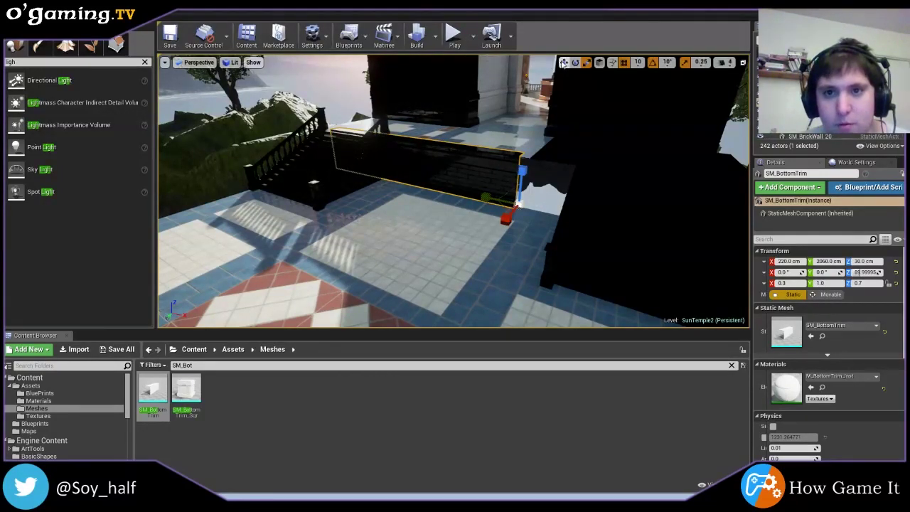
drag(536, 207, 604, 227)
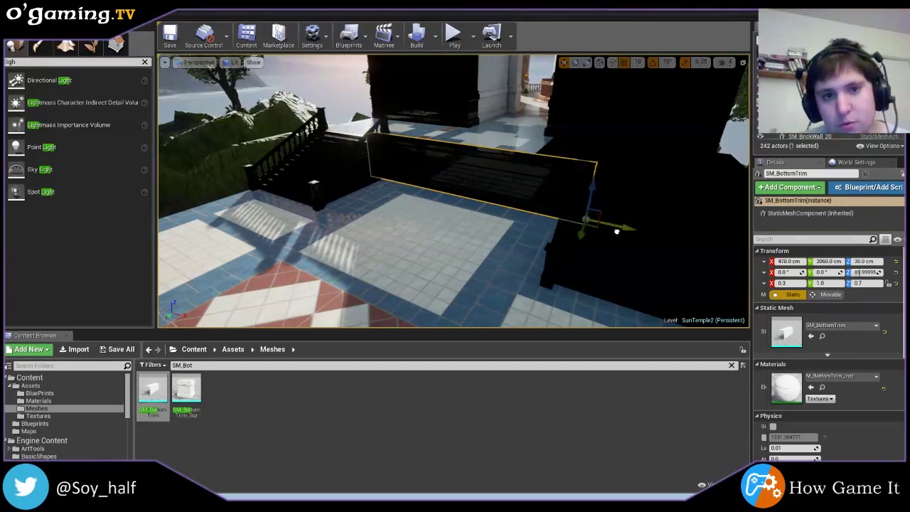
right_drag(476, 220, 450, 262)
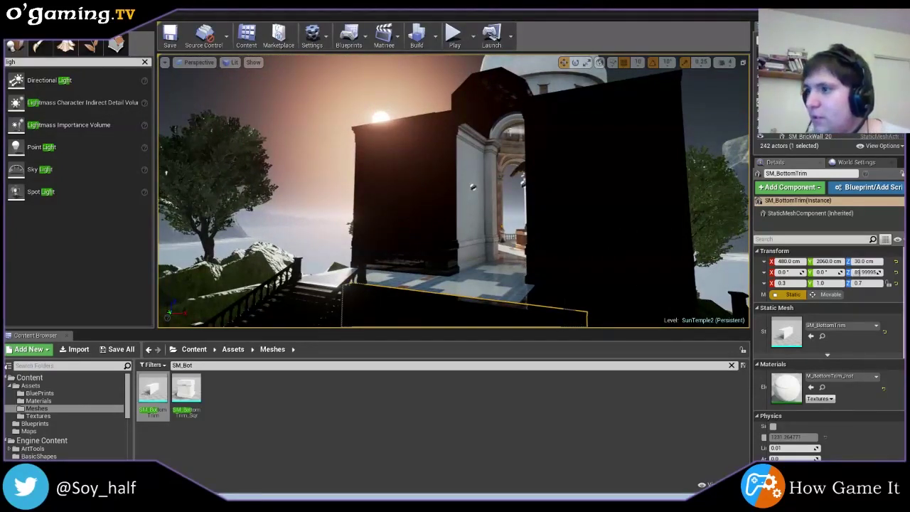
mouse_move(473, 186)
right_down()
mouse_move(493, 123)
mouse_move(455, 178)
right_up()
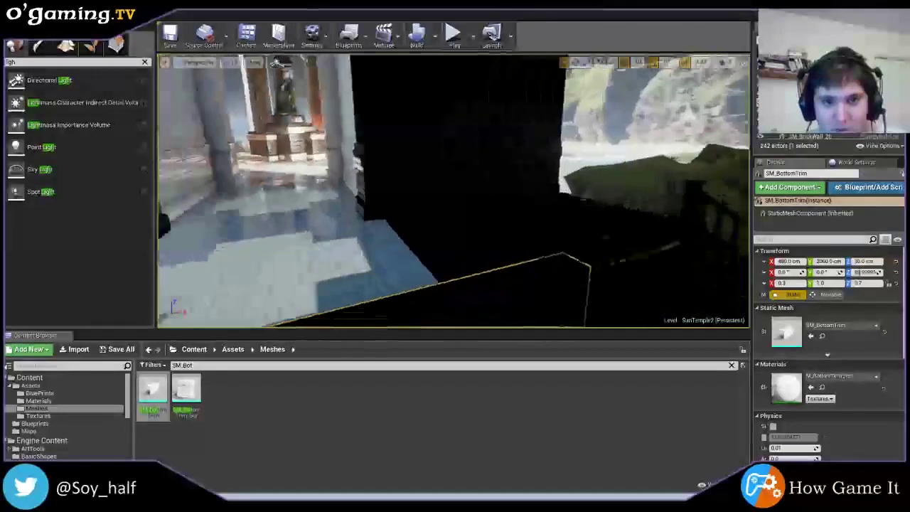
right_drag(455, 177, 625, 259)
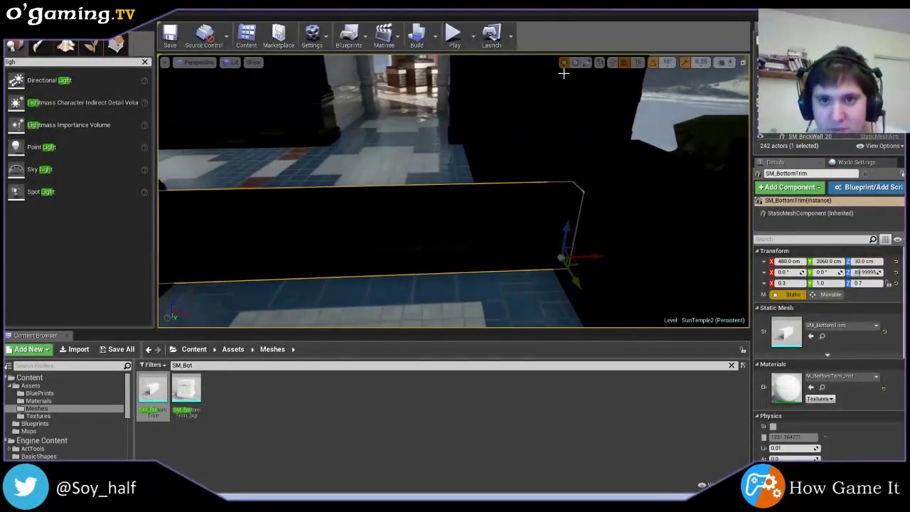
right_drag(578, 145, 578, 145)
drag(858, 283, 857, 282)
key(ctrl+z)
right_drag(455, 192, 455, 192)
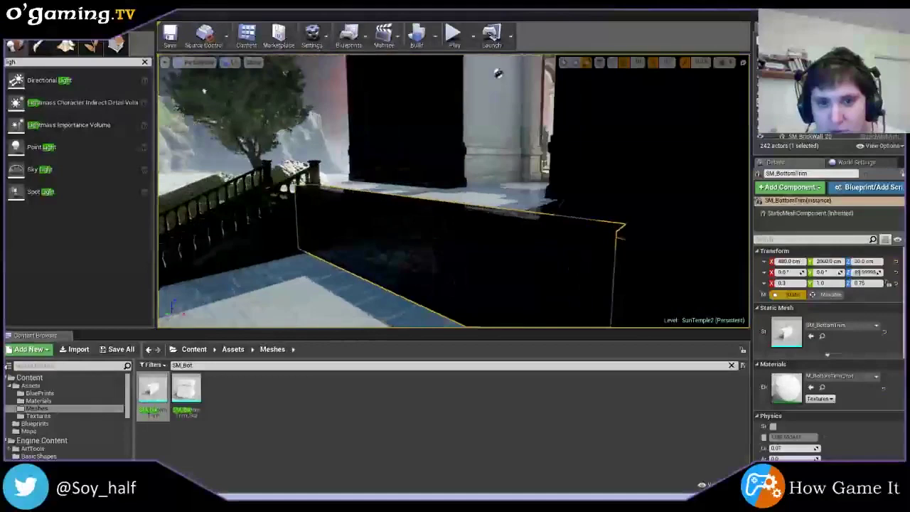
right_drag(525, 228, 525, 227)
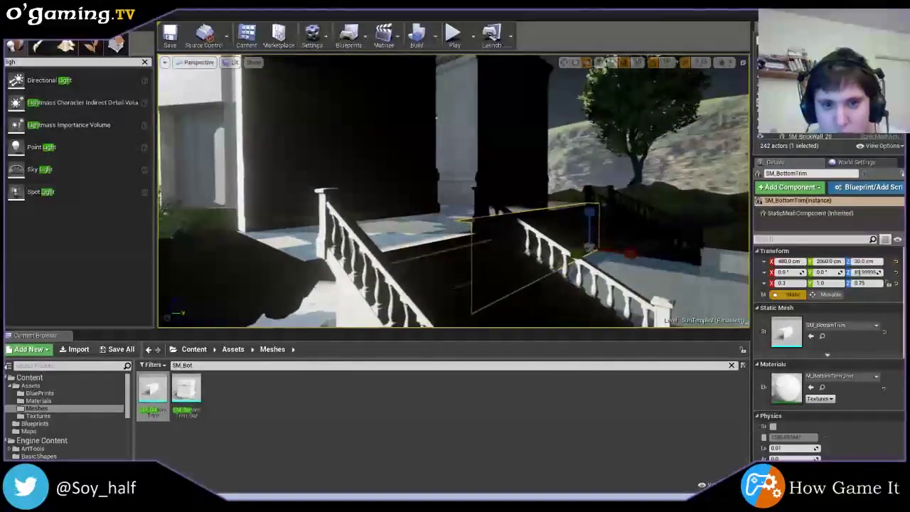
- Set the bottom trim's X scale to 0.4 and its Z scale to 0.665
key(ctrl+y)
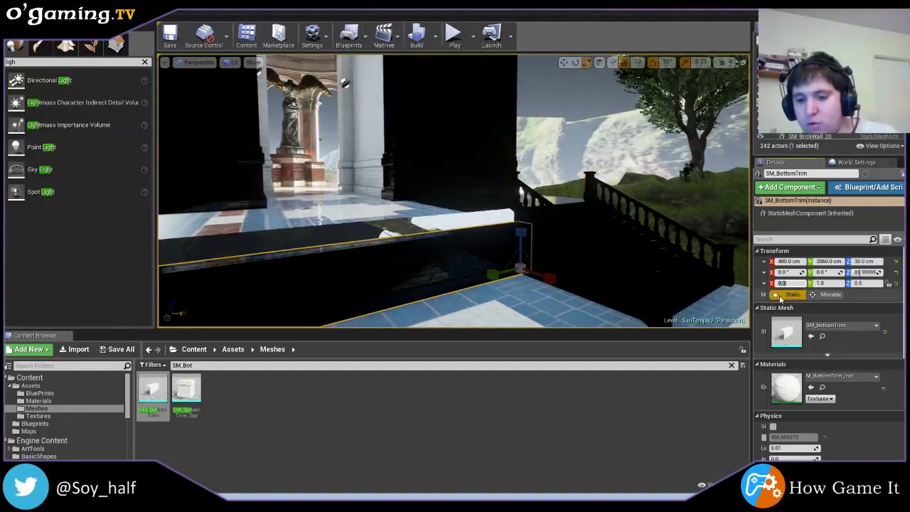
text(0.4)
key(Return)
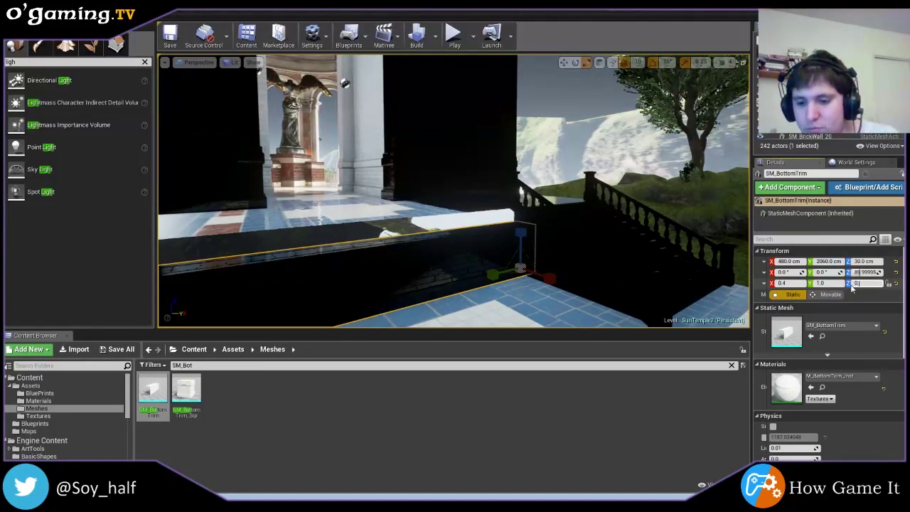
text(.7)
key(Return)
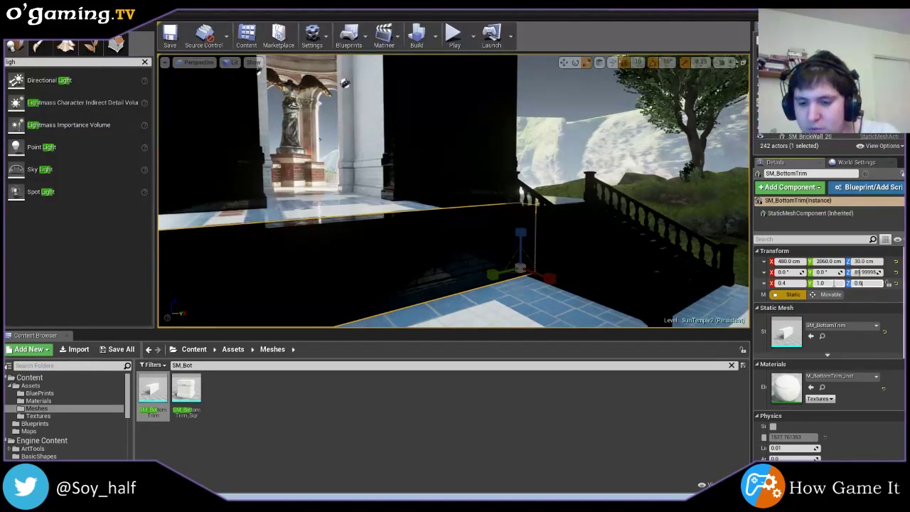
key(Return)
mouse_move(662, 254)
right_down()
mouse_move(603, 244)
mouse_move(565, 96)
mouse_move(541, 114)
right_up()
text(0.6)
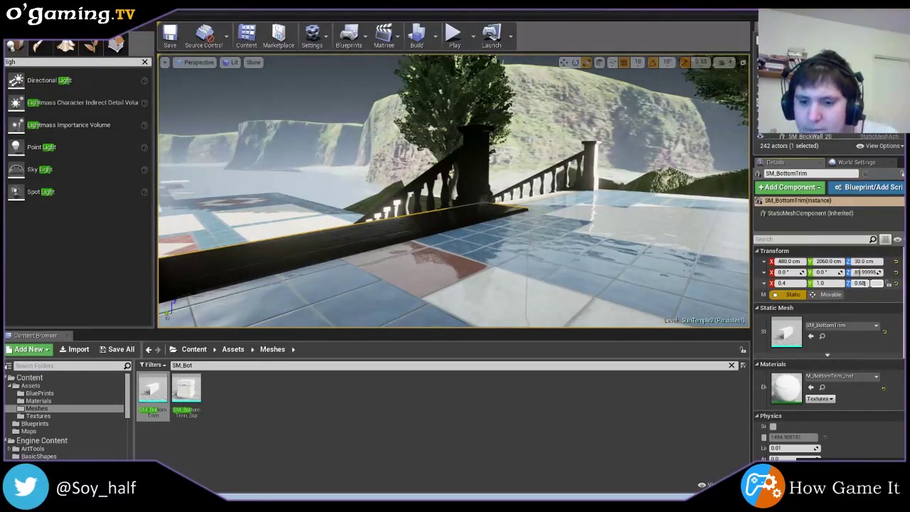
text(7)
key(Return)
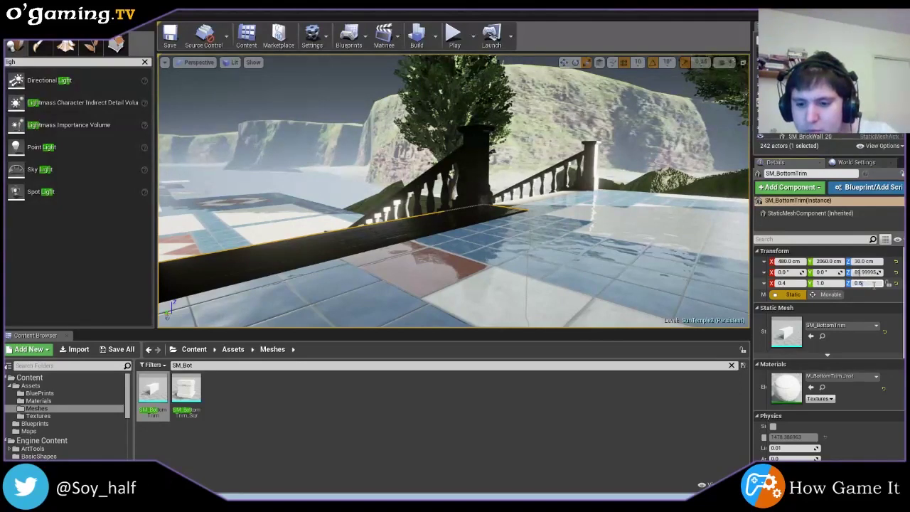
text(65)
key(Return)
right_drag(497, 249, 441, 270)
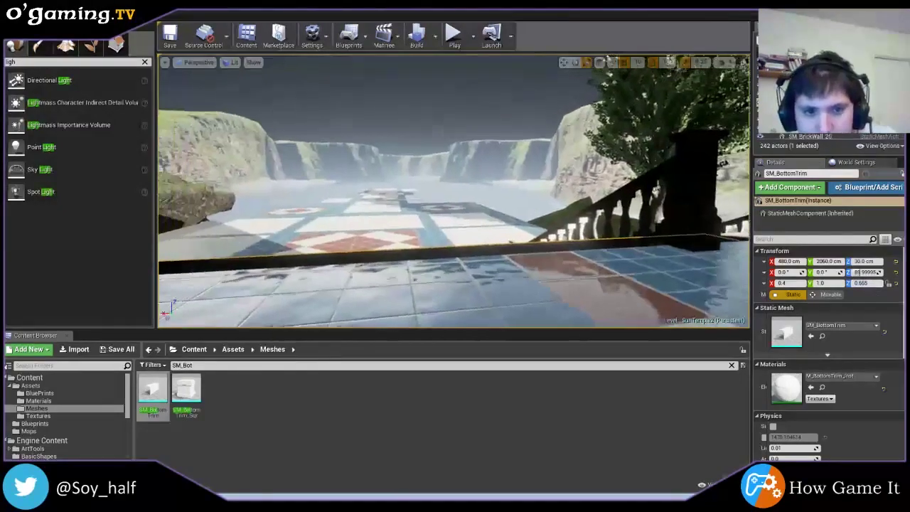
key(f)
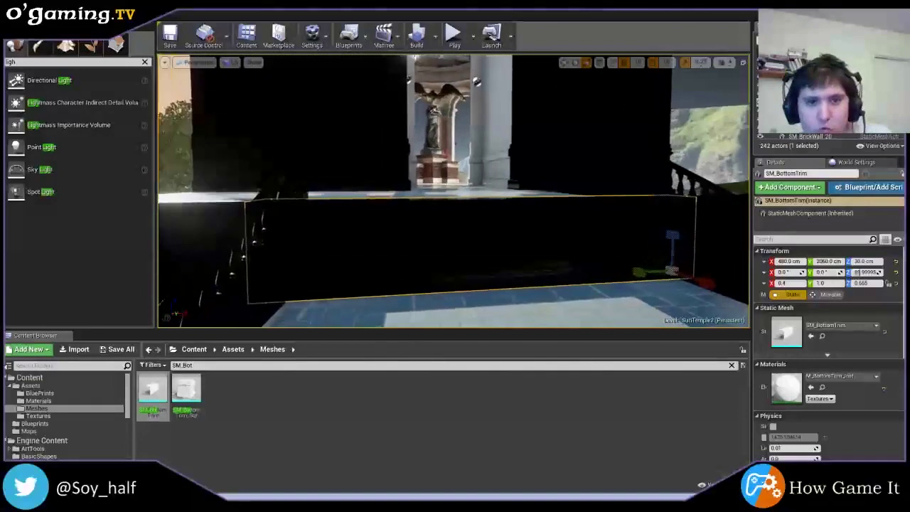
alt+drag(504, 248, 456, 250)
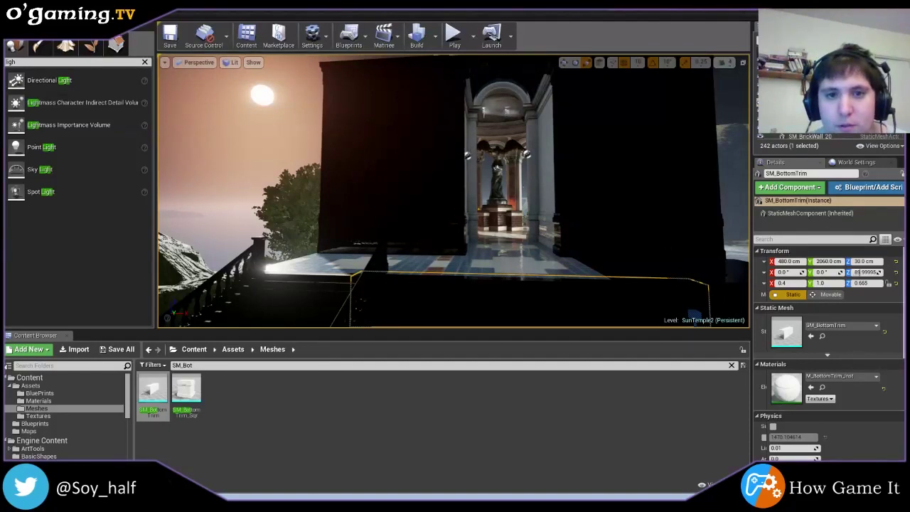
- Alt-drag a copy of the tall SM_TrimWall_U5 and shift it along X and Y
click(458, 148)
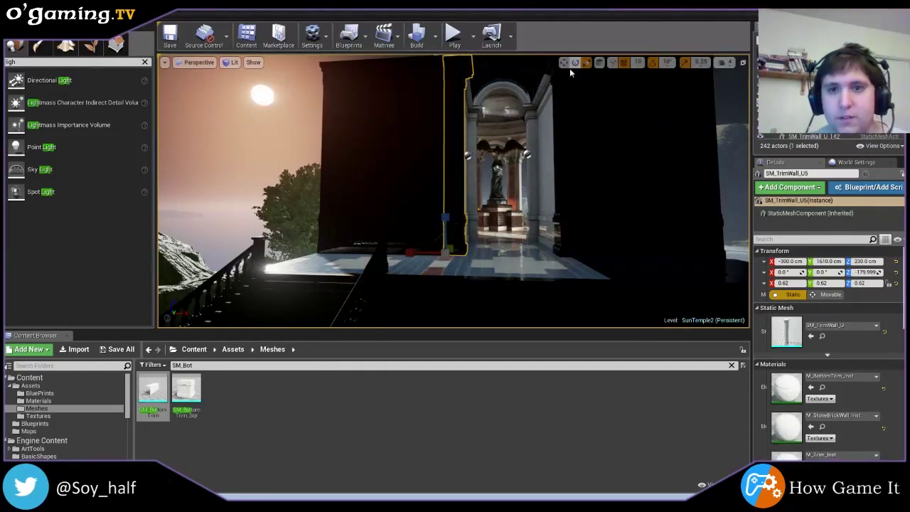
alt+drag(473, 253, 345, 245)
mouse_move(345, 245)
right_down()
mouse_move(377, 213)
mouse_move(394, 159)
right_up()
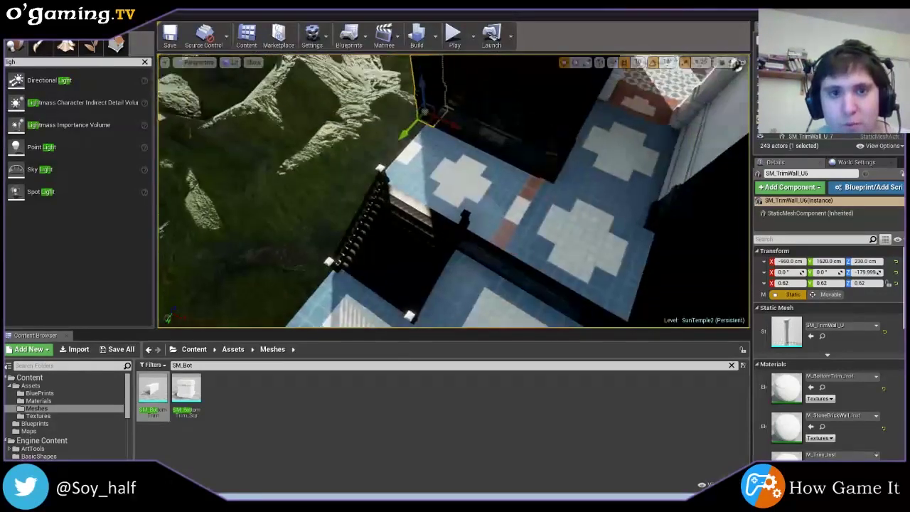
drag(396, 160, 389, 168)
mouse_move(388, 168)
right_down()
mouse_move(427, 199)
mouse_move(393, 151)
mouse_move(435, 182)
mouse_move(498, 142)
right_up()
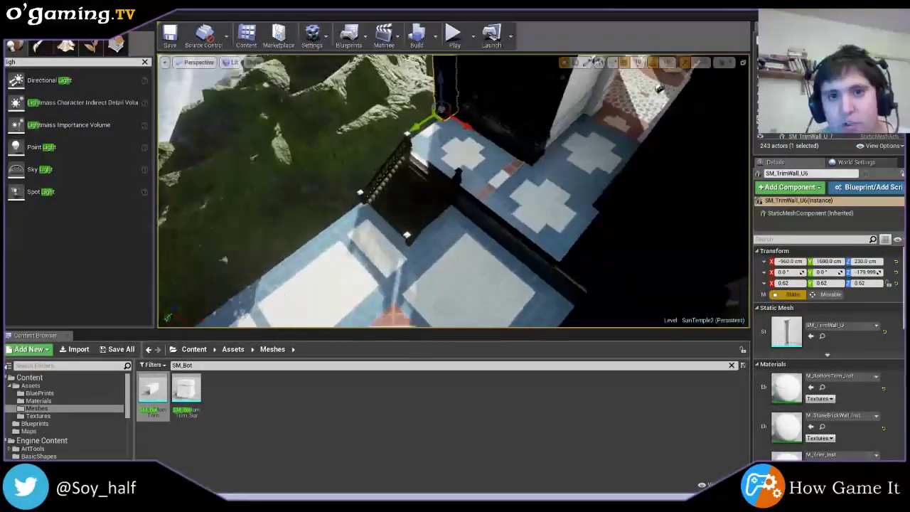
- Move a wall copy to the opposite side near X -940, Y 1660 and turn it around
drag(403, 183, 693, 267)
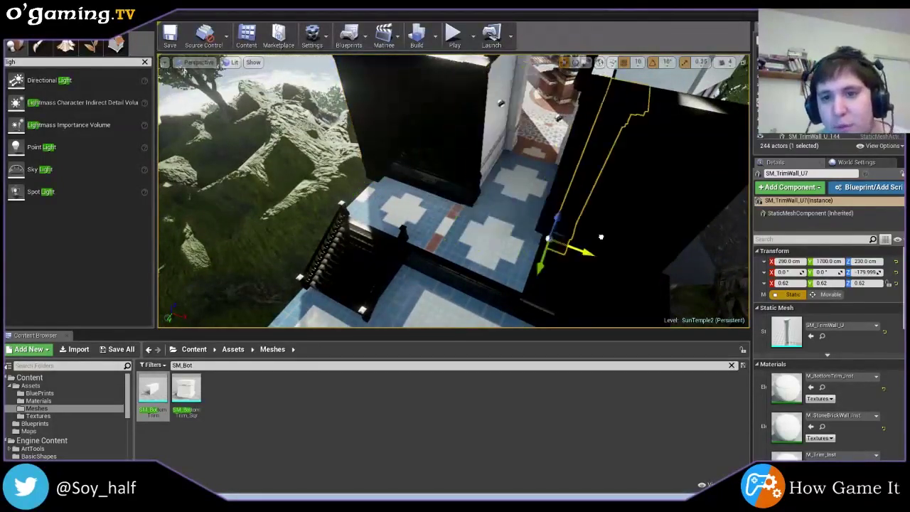
right_drag(693, 267, 610, 258)
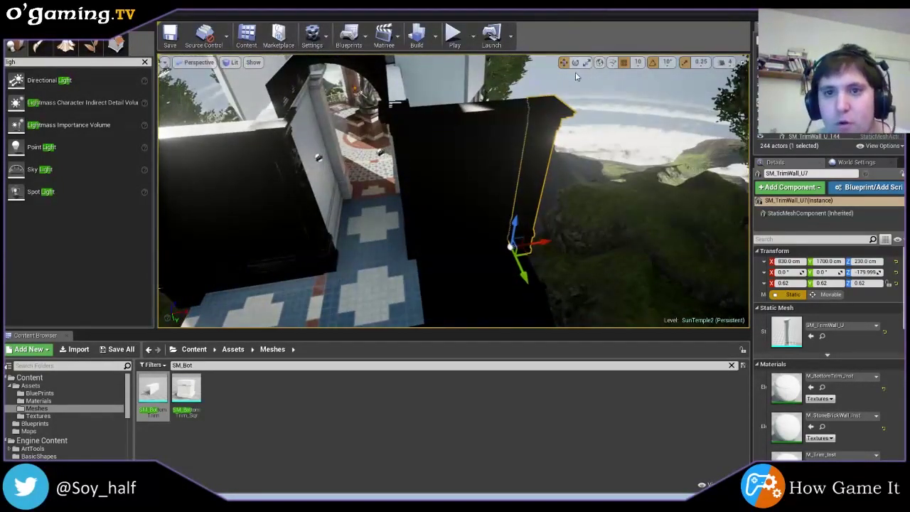
click(575, 63)
mouse_move(465, 270)
mouse_down()
mouse_move(564, 240)
mouse_move(549, 243)
mouse_up()
click(564, 63)
right_drag(583, 247, 574, 238)
- Duplicate the corner trim wall, shift it along X, rotate it 100 degrees, and narrow its Y scale to 0.5
click(502, 170)
key(ctrl+w)
drag(432, 174, 447, 171)
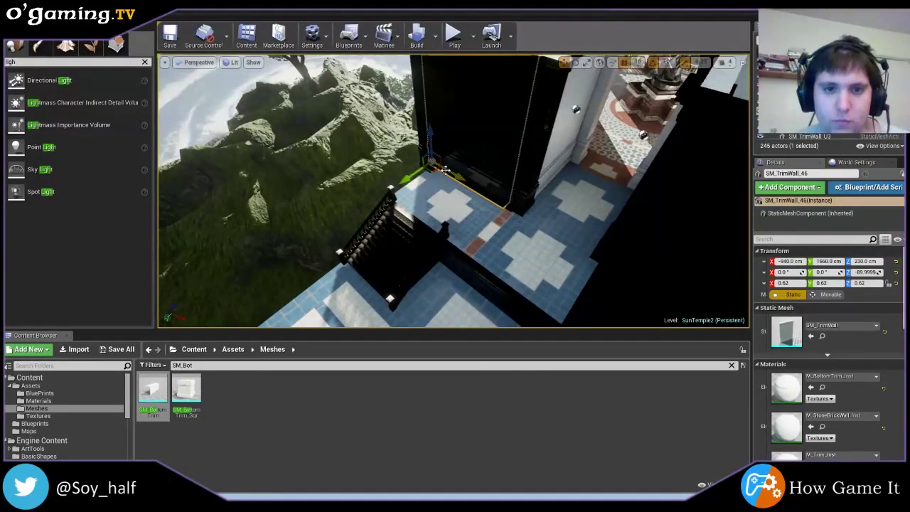
click(575, 63)
mouse_move(399, 190)
mouse_down()
mouse_move(334, 199)
mouse_move(339, 251)
mouse_up()
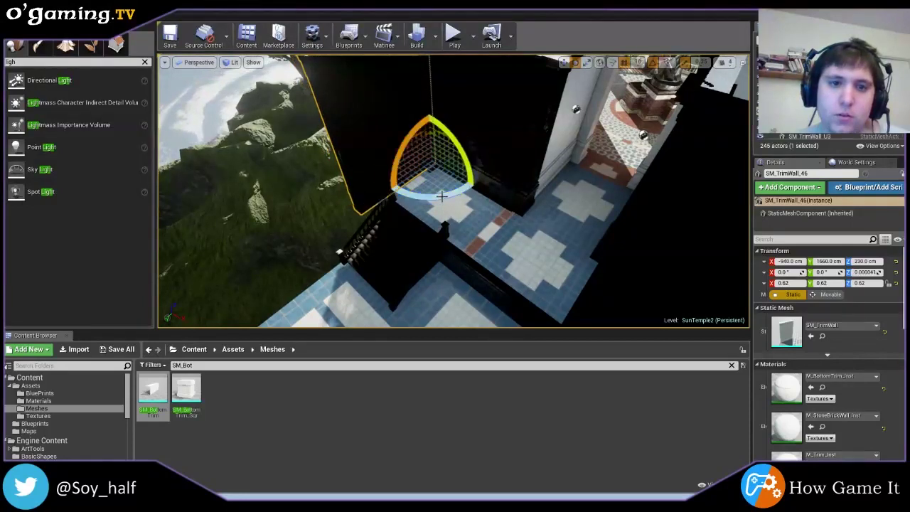
click(564, 63)
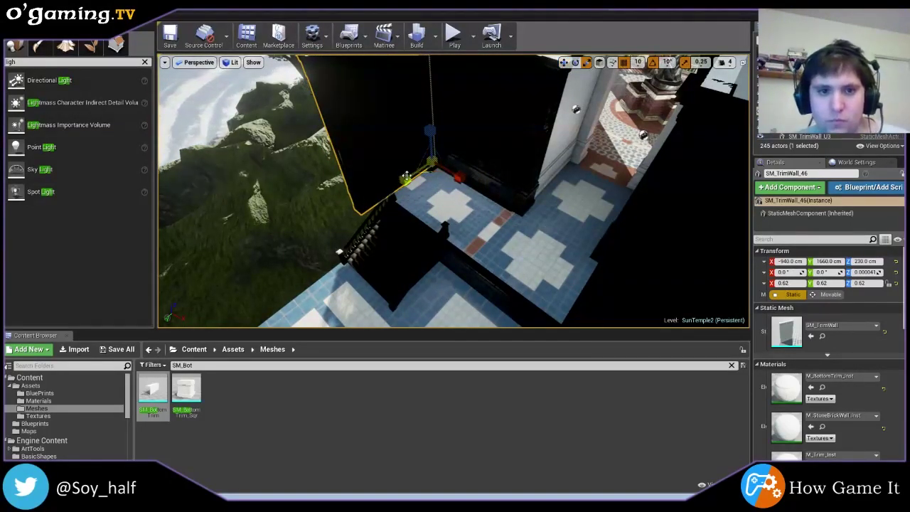
drag(405, 176, 406, 179)
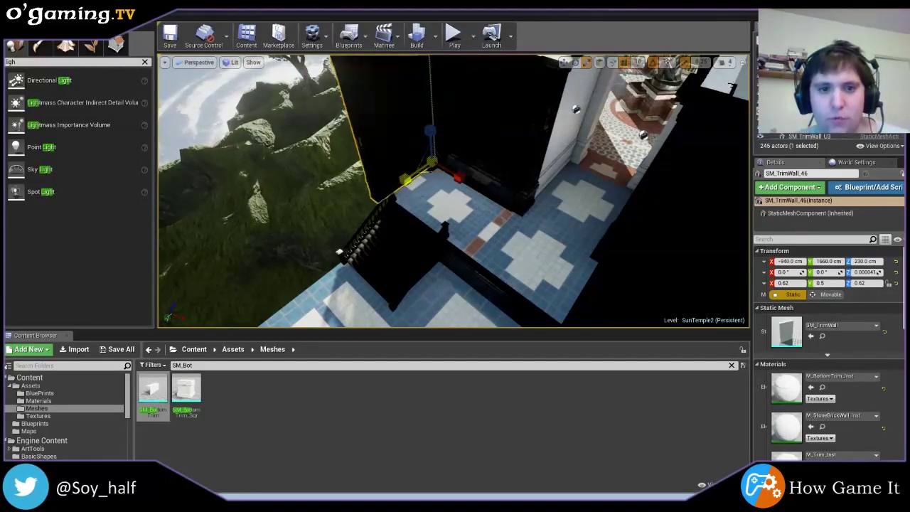
- Re-rotate the trim wall to about 140 degrees and slide it along Y to 2190 cm
mouse_move(409, 172)
right_down()
mouse_move(398, 135)
mouse_move(412, 135)
mouse_move(413, 163)
right_up()
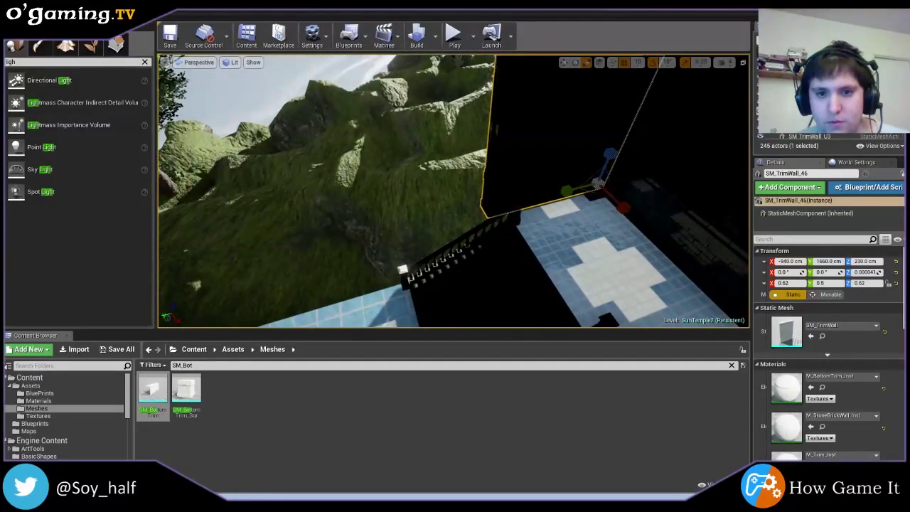
right_drag(412, 163, 676, 255)
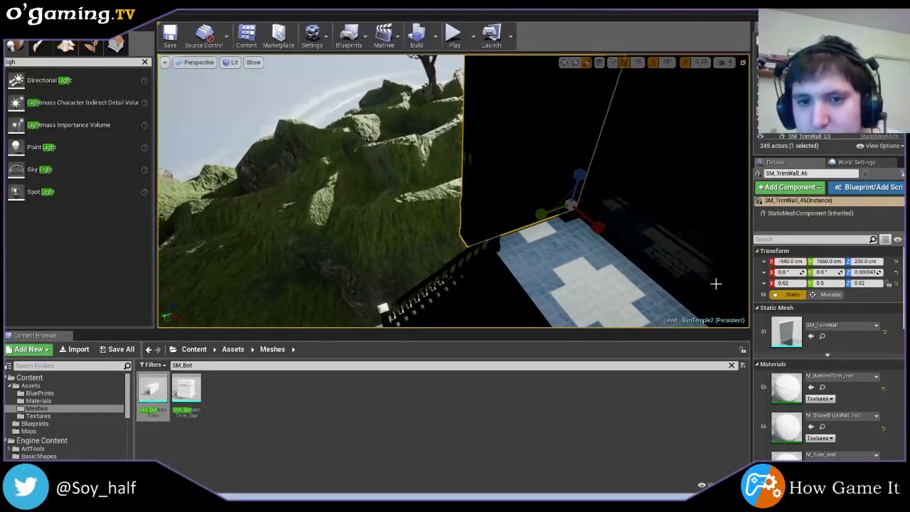
mouse_move(637, 167)
right_down()
mouse_move(588, 171)
mouse_move(580, 203)
right_up()
click(575, 63)
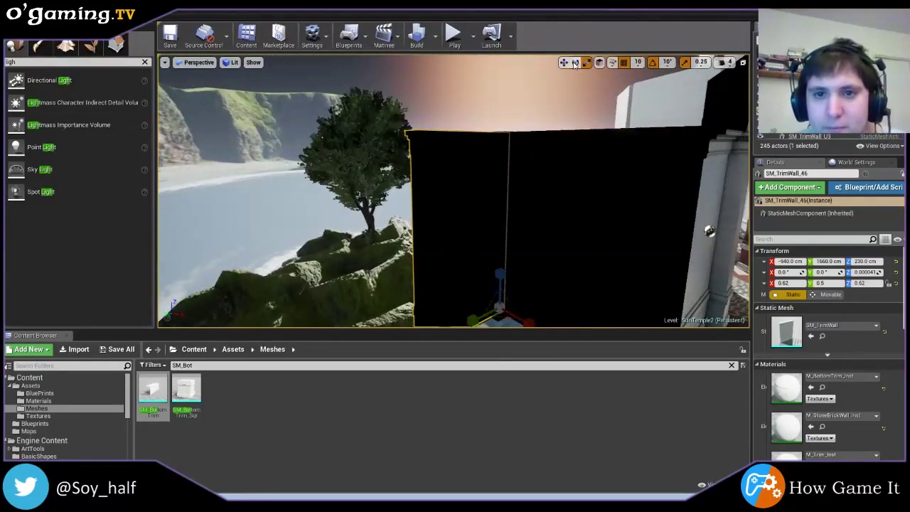
right_drag(497, 284, 498, 213)
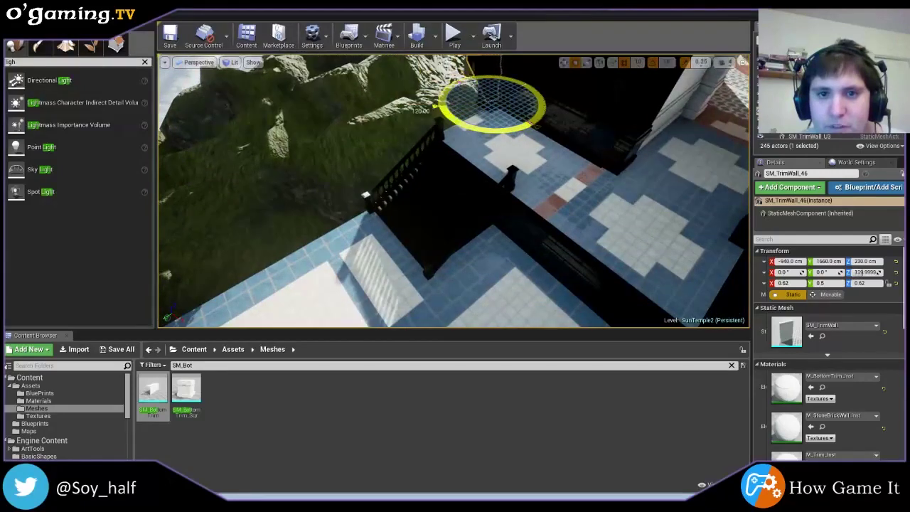
drag(485, 134, 365, 194)
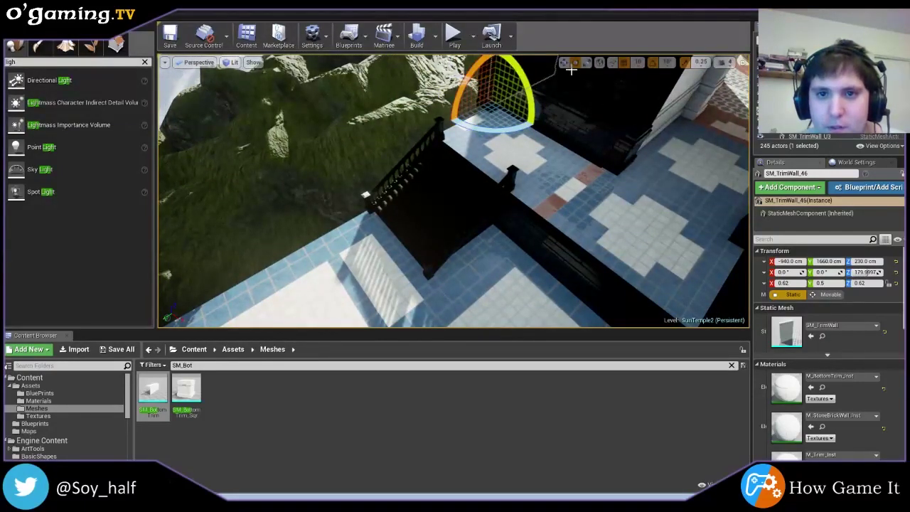
key(w)
drag(473, 112, 357, 130)
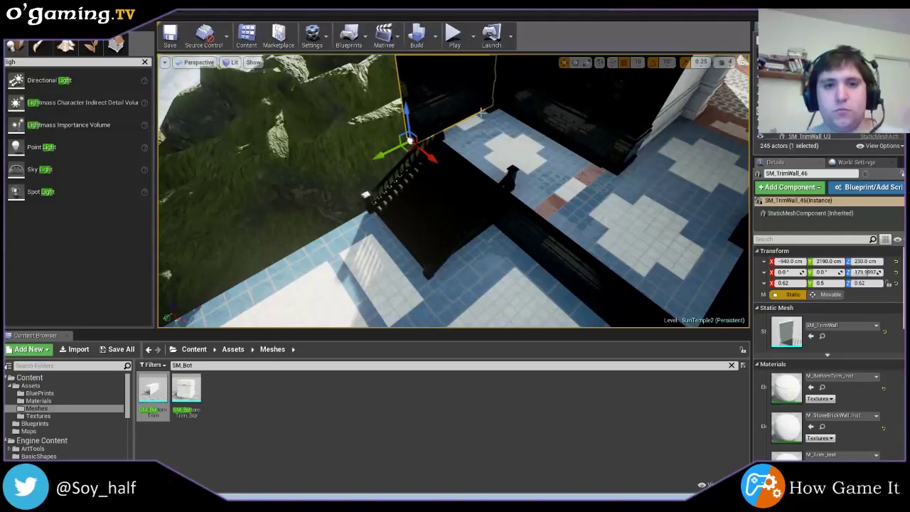
right_drag(482, 112, 539, 168)
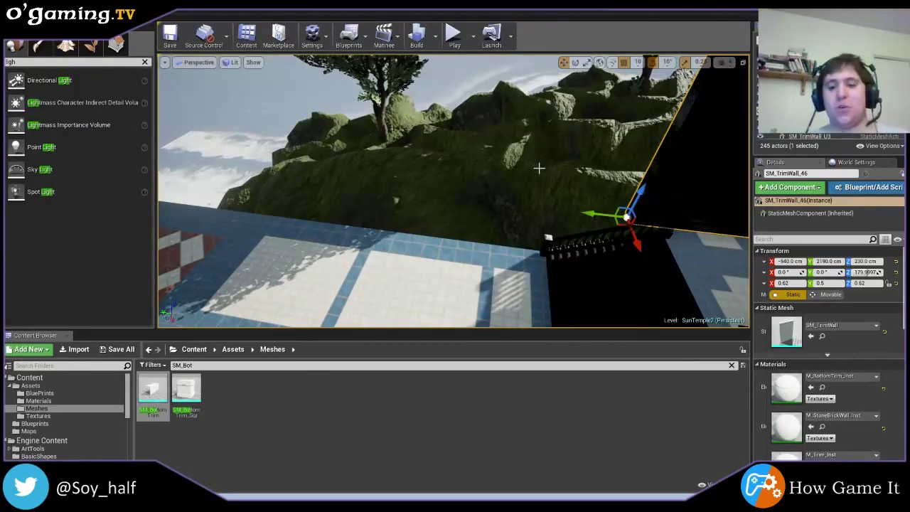
right_drag(539, 168, 540, 168)
right_drag(217, 114, 217, 115)
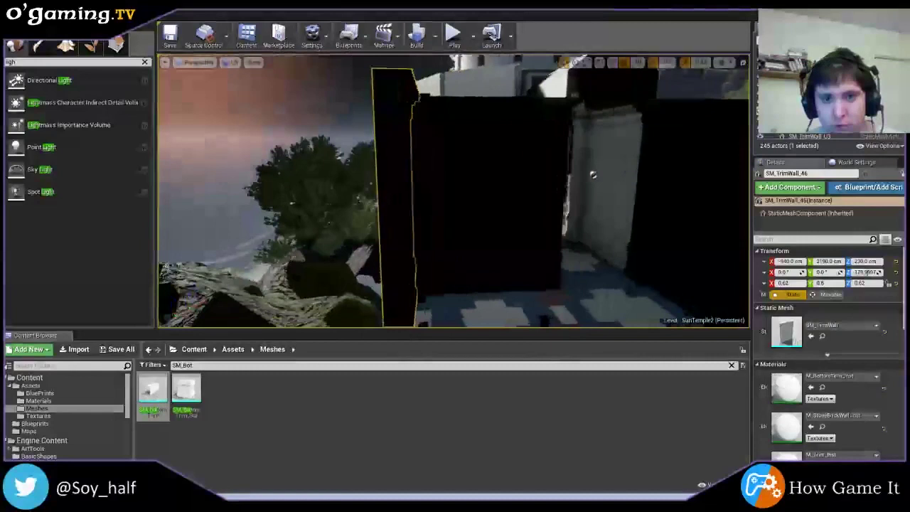
- Alt-drag a copy of the trim wall, turn it 180 degrees, and move it back to X 890, Y 1660
right_drag(216, 115, 217, 115)
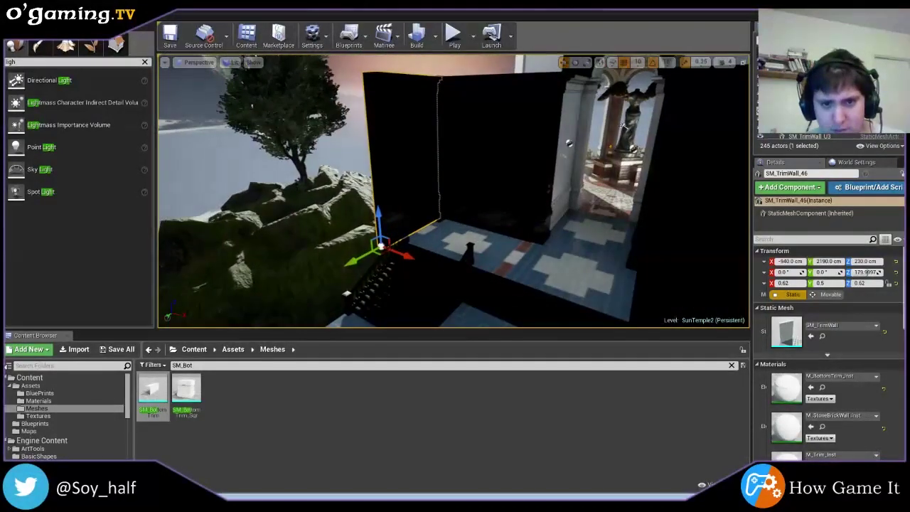
right_drag(410, 155, 411, 155)
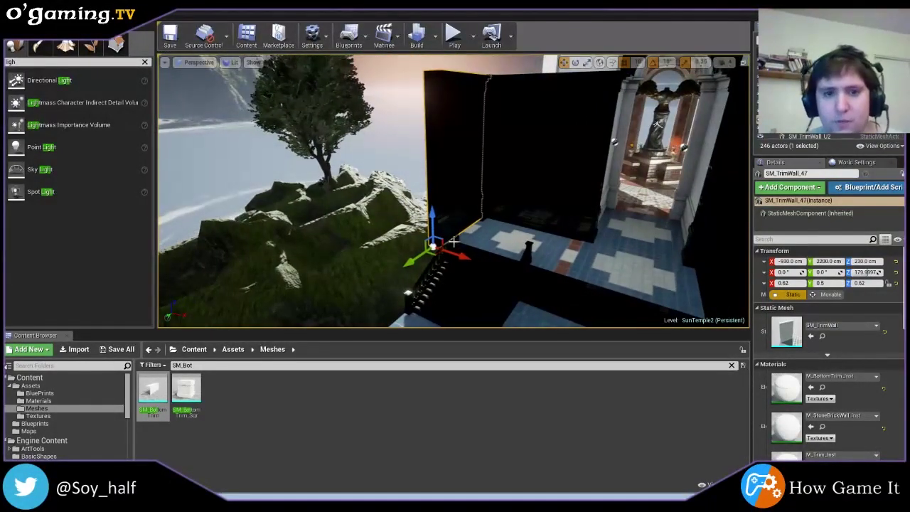
mouse_move(540, 271)
mouse_down()
mouse_move(546, 212)
mouse_move(533, 228)
mouse_up()
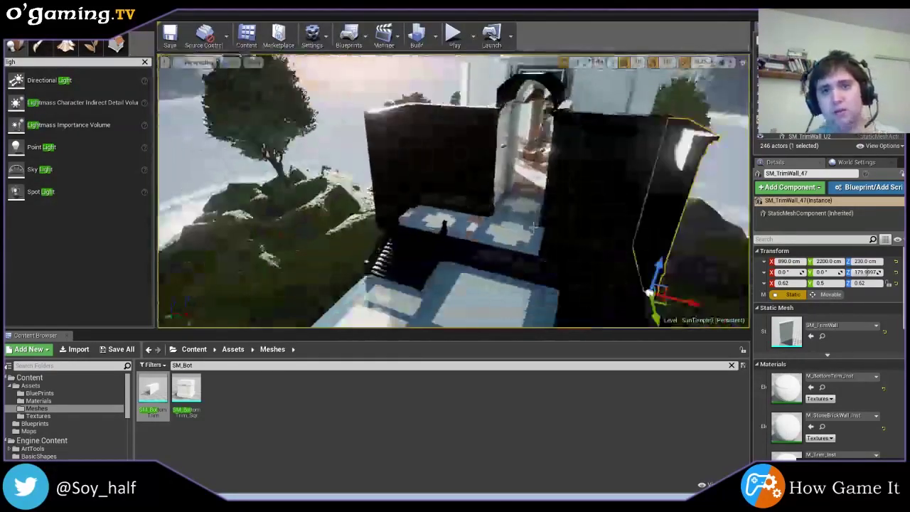
right_drag(532, 228, 497, 223)
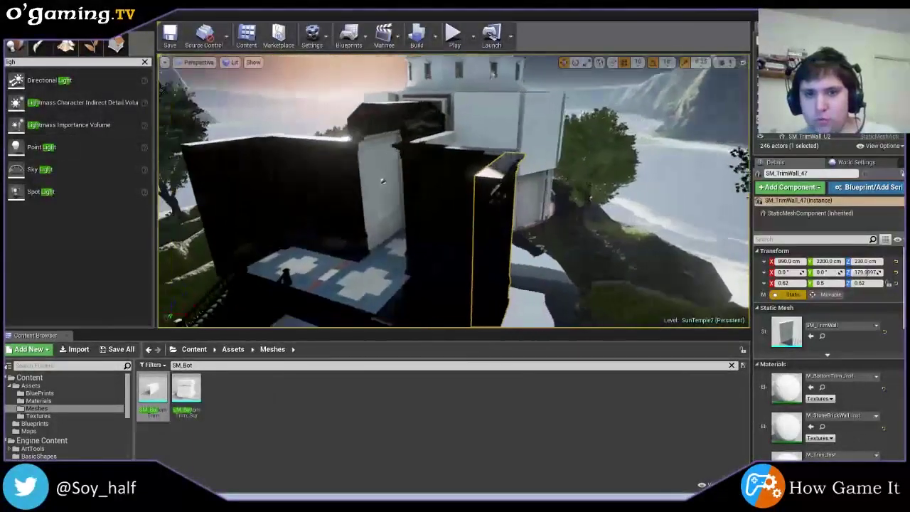
right_drag(498, 223, 578, 70)
click(576, 62)
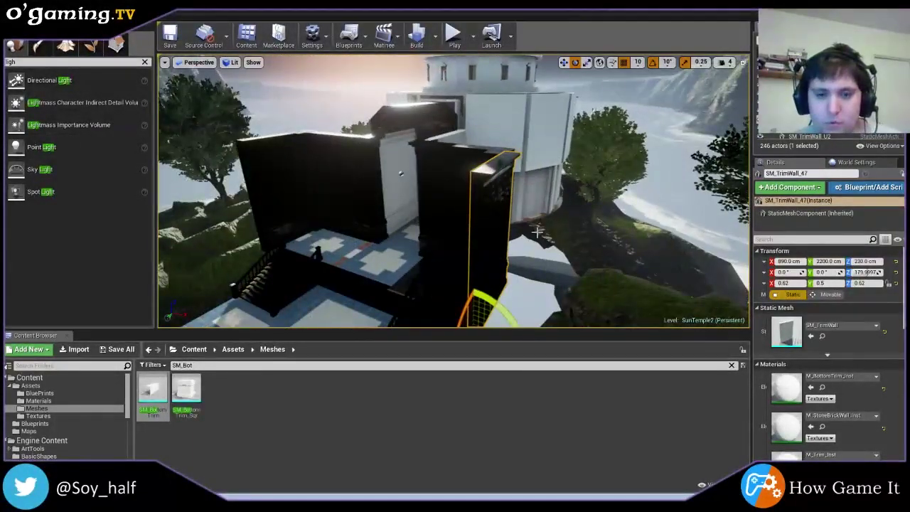
right_drag(538, 231, 525, 260)
mouse_move(535, 274)
mouse_down()
mouse_move(418, 253)
mouse_move(437, 230)
mouse_up()
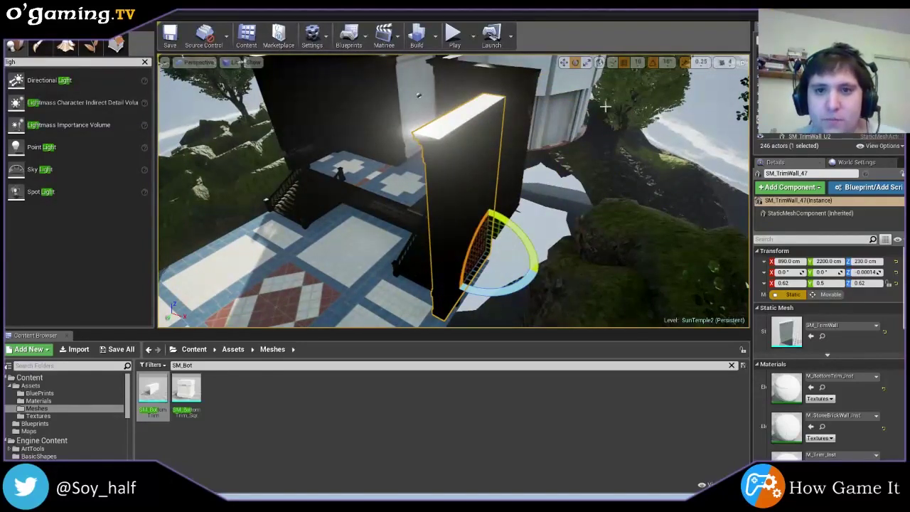
drag(504, 235, 487, 253)
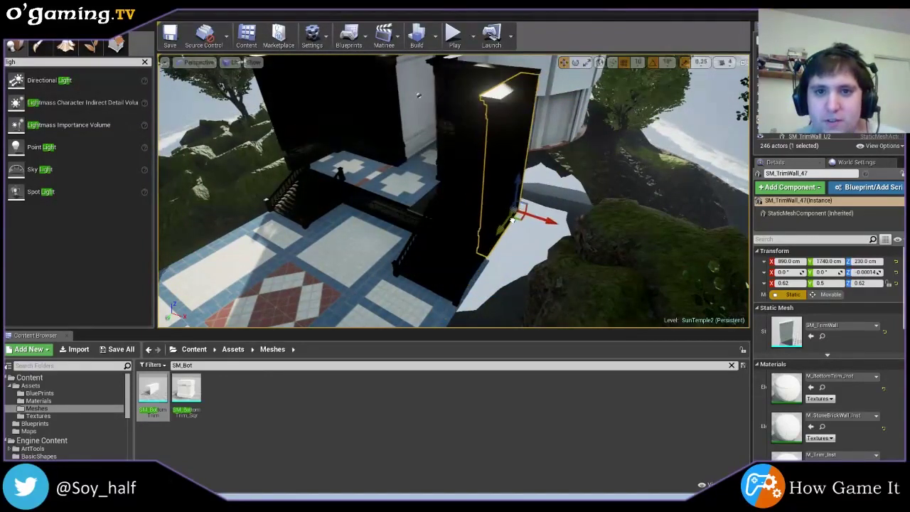
mouse_move(521, 213)
right_down()
mouse_move(498, 177)
mouse_move(455, 192)
mouse_move(551, 200)
right_up()
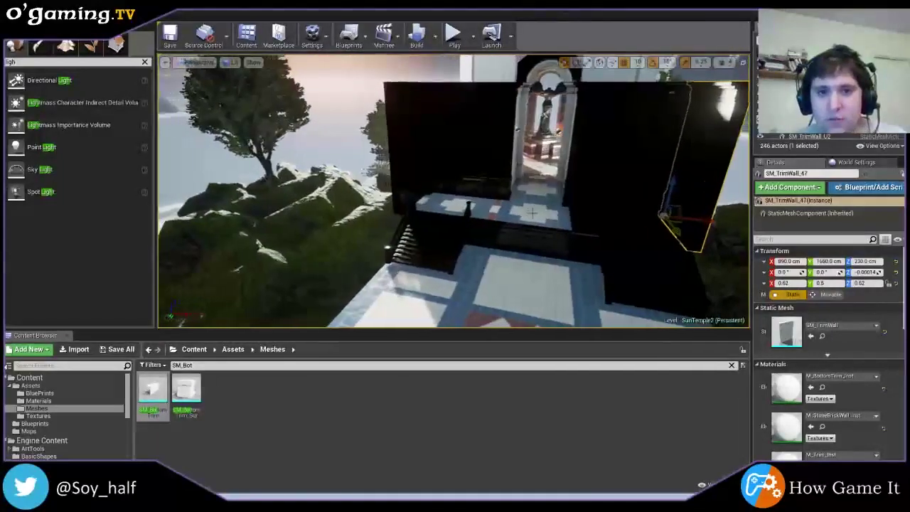
- Place an SM_Railing at the stair top, nudge it along Y, and stretch it to 2.25 along X
click(550, 199)
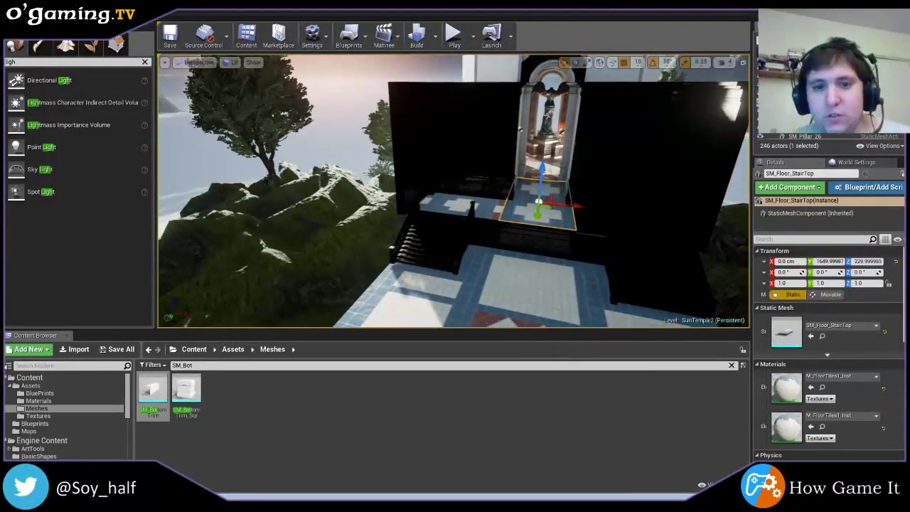
right_click(508, 153)
click(514, 279)
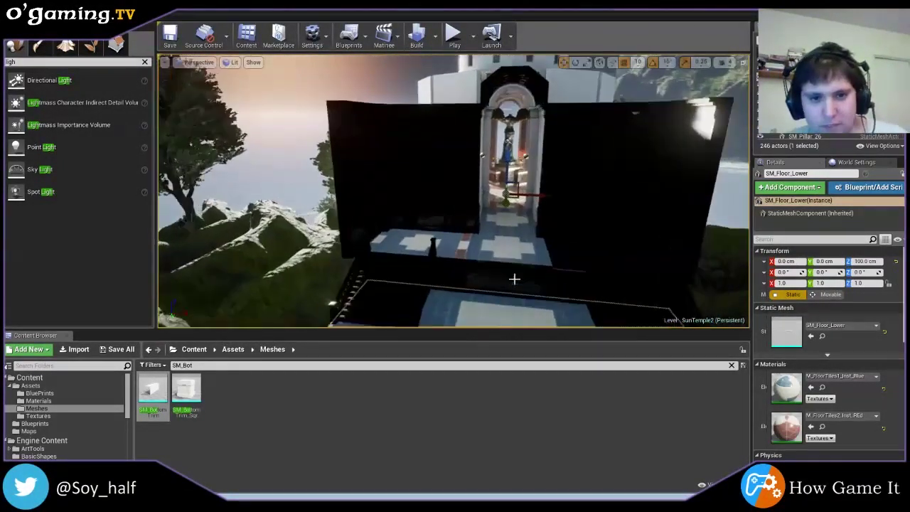
drag(514, 279, 540, 256)
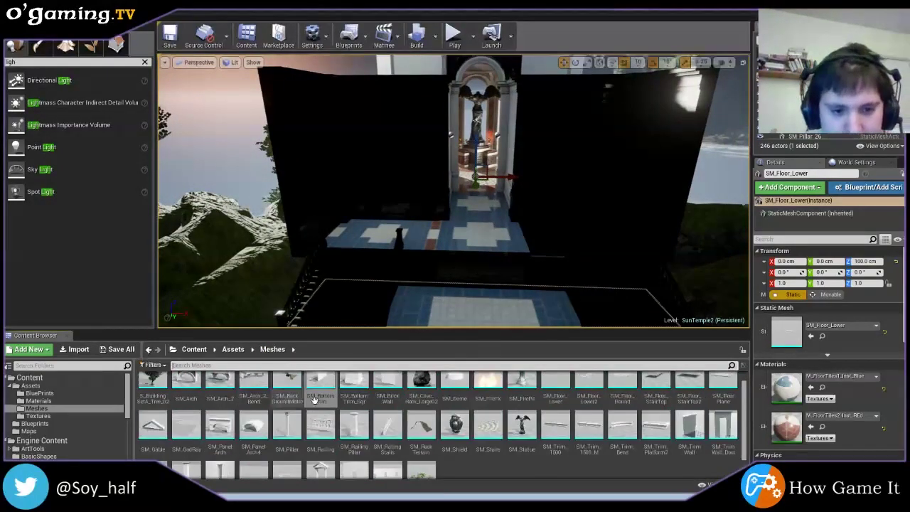
mouse_move(319, 425)
mouse_down()
mouse_move(434, 264)
mouse_move(432, 250)
mouse_move(450, 259)
mouse_up()
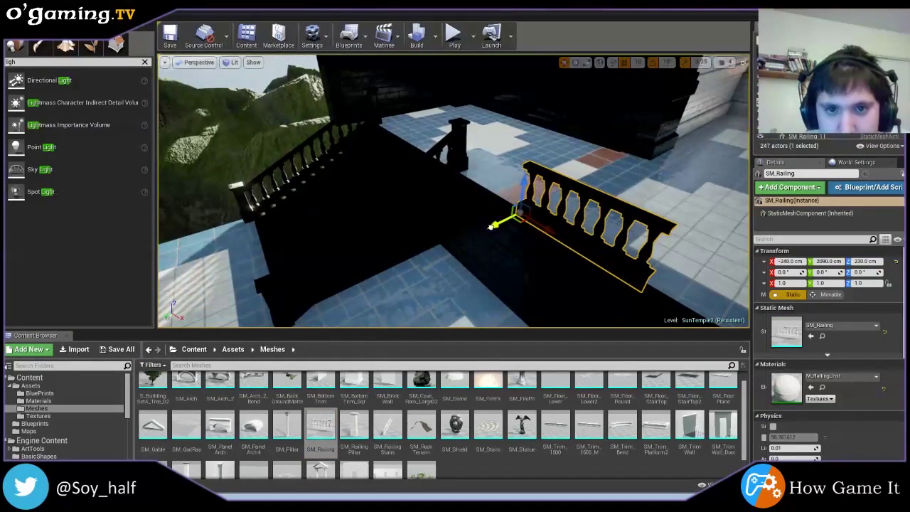
drag(490, 226, 500, 219)
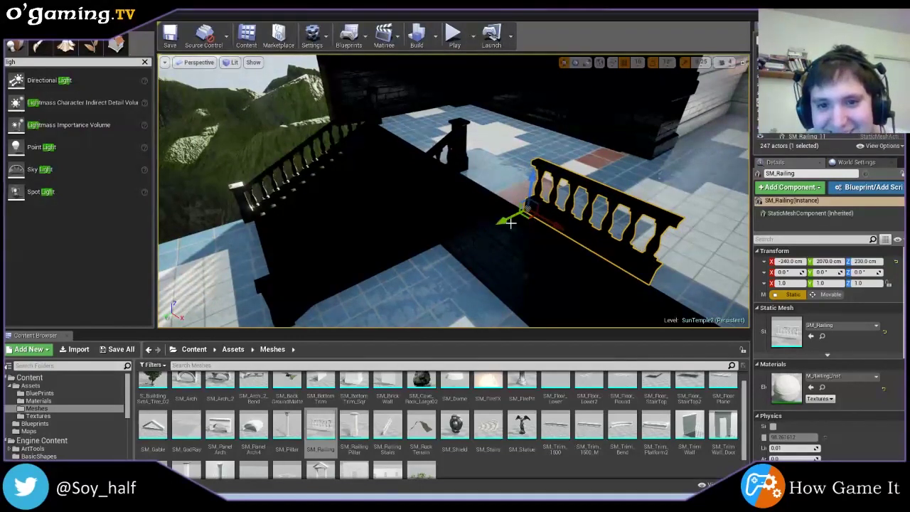
click(586, 63)
right_drag(455, 213, 486, 163)
mouse_move(410, 213)
mouse_down()
mouse_move(455, 222)
mouse_move(434, 216)
mouse_up()
mouse_move(417, 216)
right_down()
mouse_move(430, 205)
mouse_move(335, 136)
right_up()
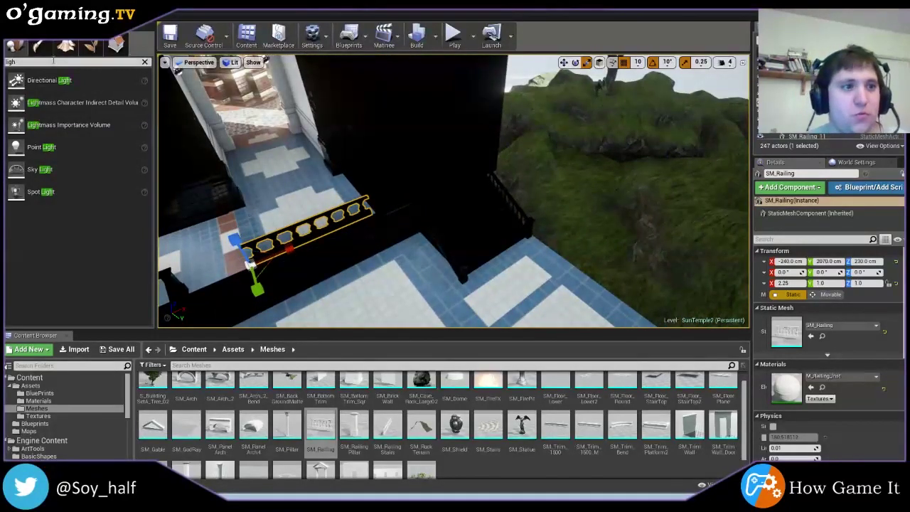
- Drop a Point Light into the dark area and shorten the stair-top railing lengthwise
drag(41, 146, 417, 183)
click(344, 212)
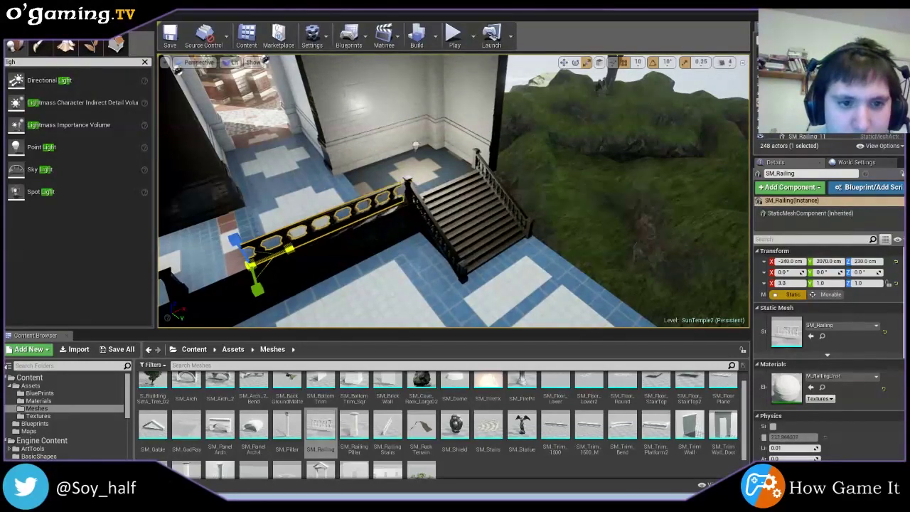
mouse_move(782, 283)
mouse_down()
mouse_move(746, 289)
mouse_move(753, 284)
mouse_up()
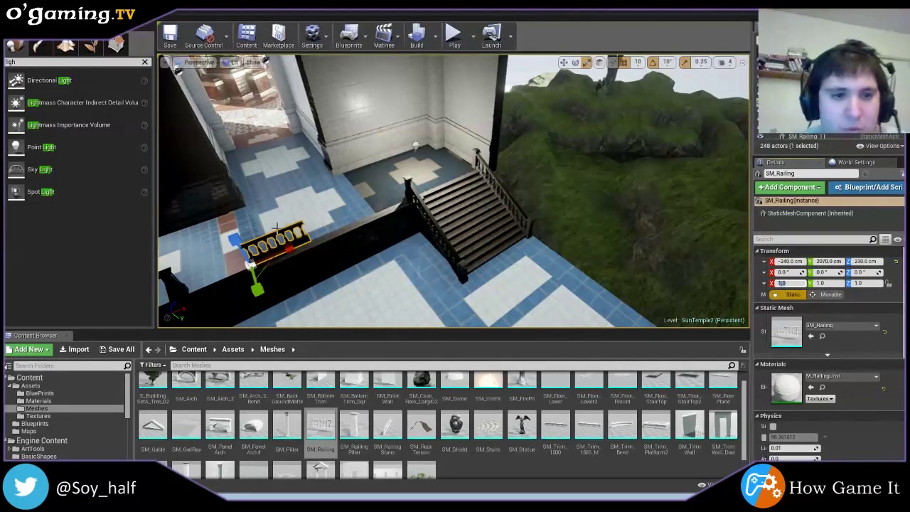
mouse_move(538, 112)
alt+mouse_down()
mouse_move(469, 151)
mouse_move(481, 133)
mouse_move(458, 132)
alt+mouse_up()
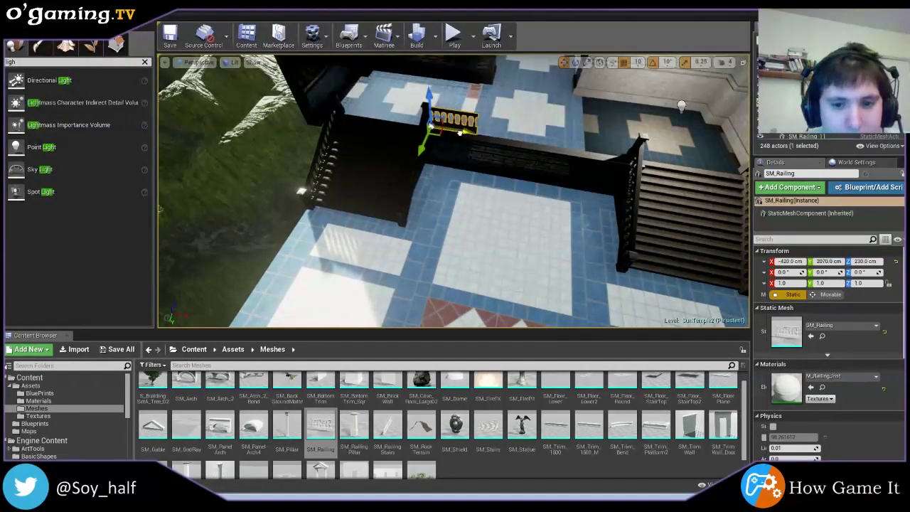
click(455, 138)
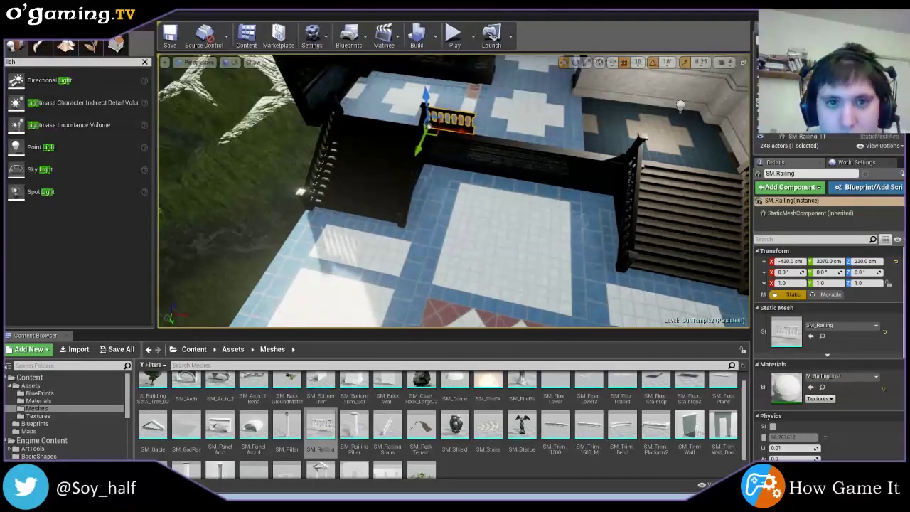
mouse_move(455, 139)
alt+mouse_down()
mouse_move(633, 250)
mouse_move(480, 278)
mouse_move(492, 177)
mouse_move(503, 184)
alt+mouse_up()
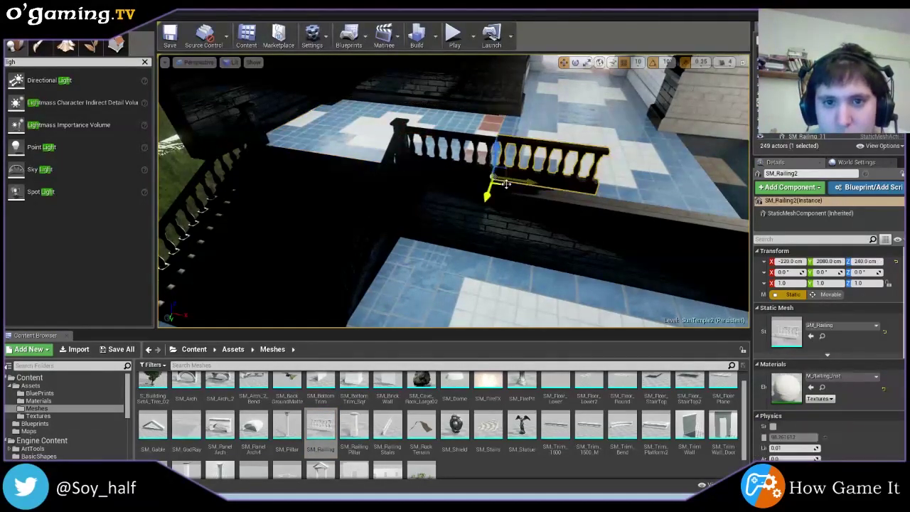
click(481, 155)
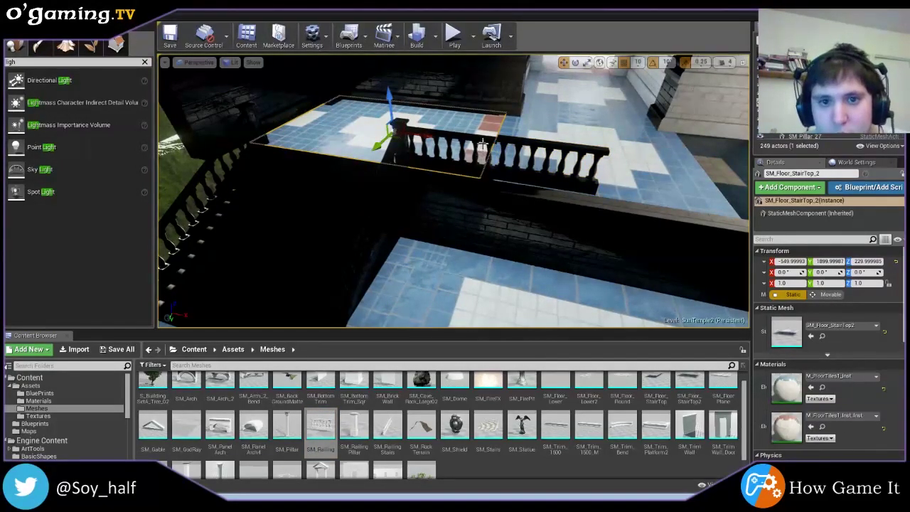
click(481, 148)
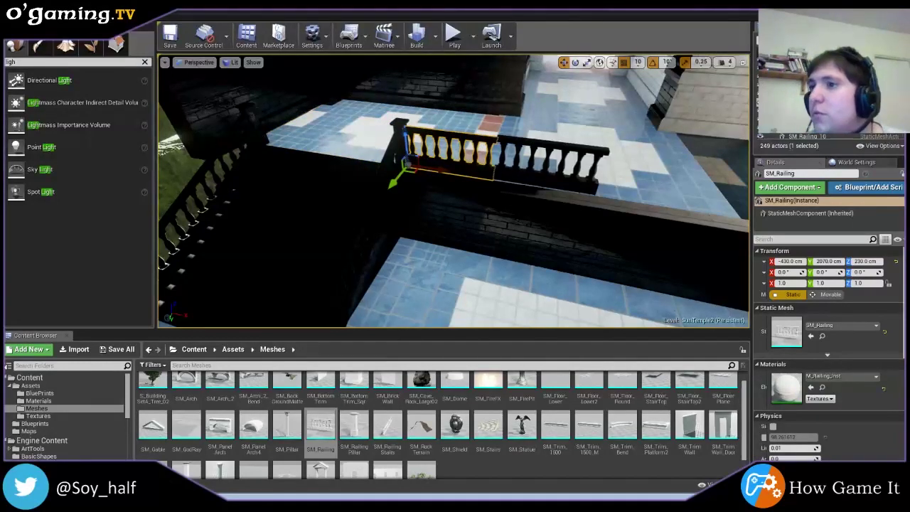
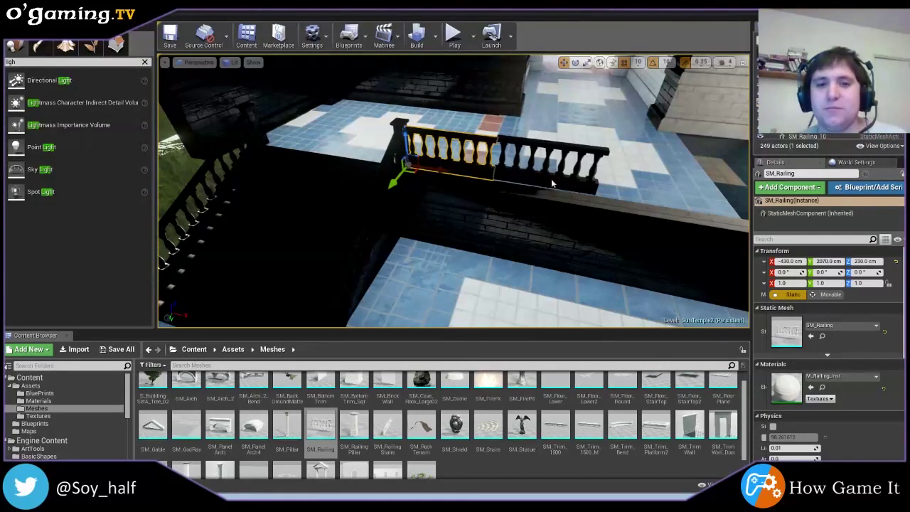
- Alt-drag a copy of the balustrade railing and slide it along the walkway
right_drag(489, 189, 469, 207)
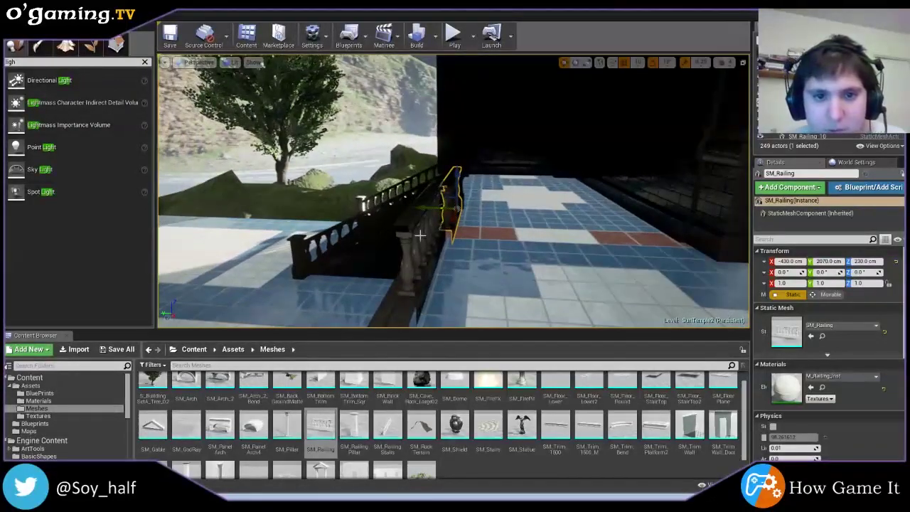
alt+drag(420, 234, 417, 240)
mouse_move(423, 239)
right_down()
mouse_move(450, 233)
mouse_move(443, 197)
right_up()
click(458, 238)
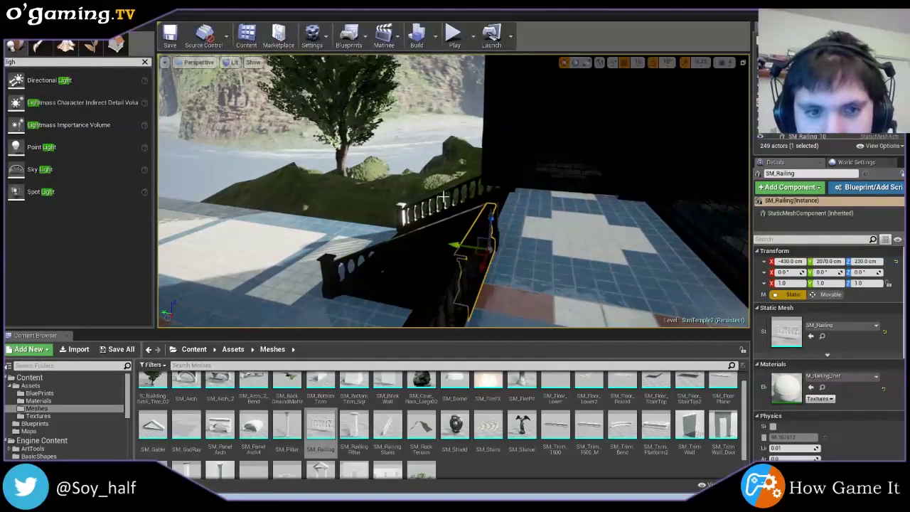
- Place a Point Light at the walkway's end wall and check the railings by the stairs
drag(41, 146, 521, 157)
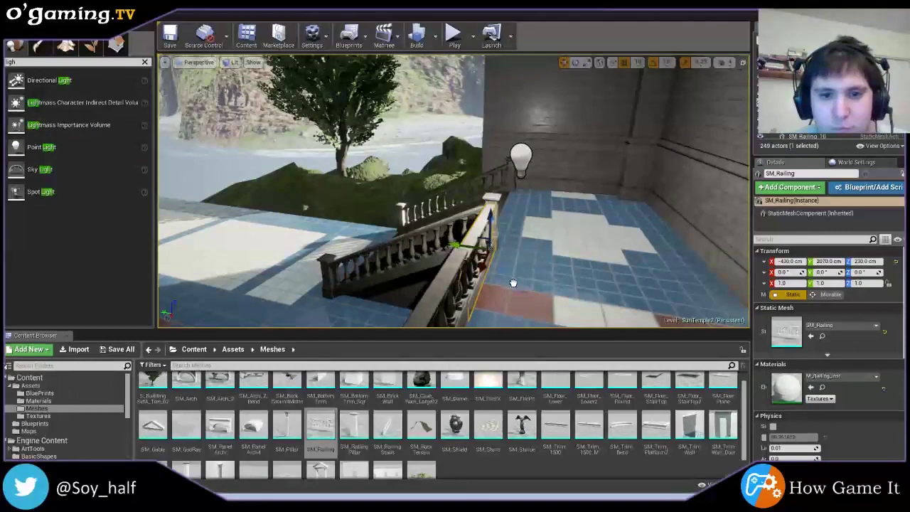
right_drag(521, 158, 478, 240)
click(478, 241)
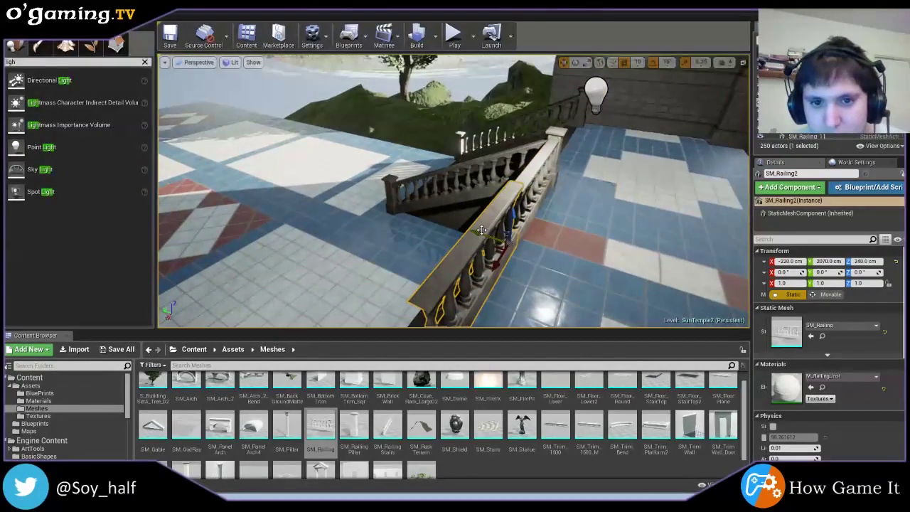
click(524, 231)
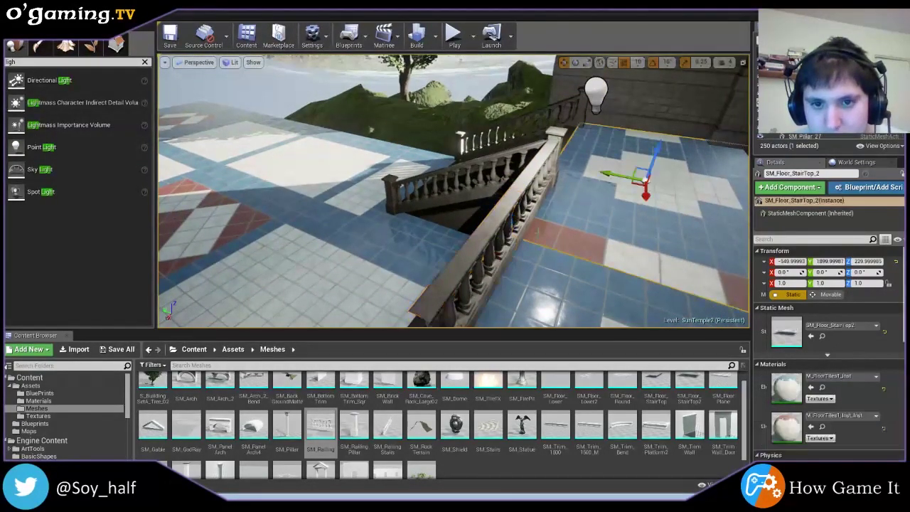
mouse_move(524, 231)
right_down()
mouse_move(493, 58)
mouse_move(532, 244)
right_up()
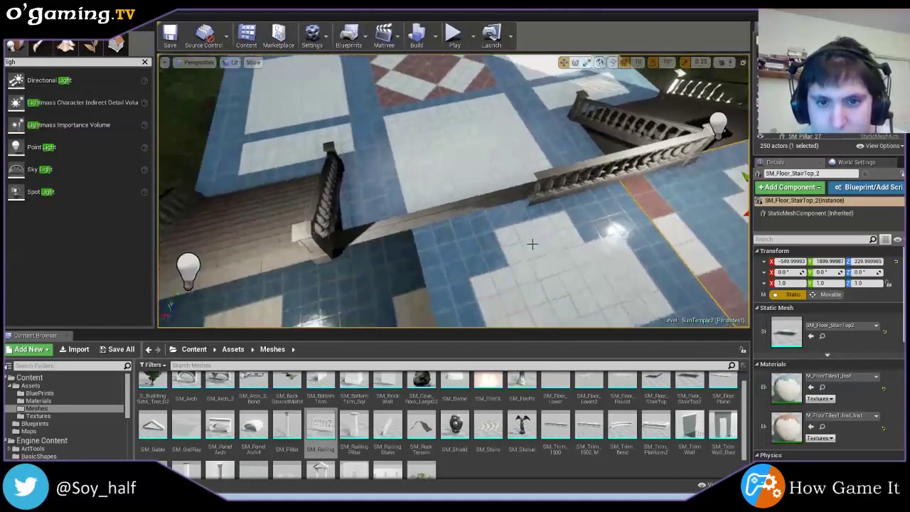
click(552, 196)
- Drop an SM_Railing onto the landing edge, undoing a stray stair railing
drag(387, 426, 439, 146)
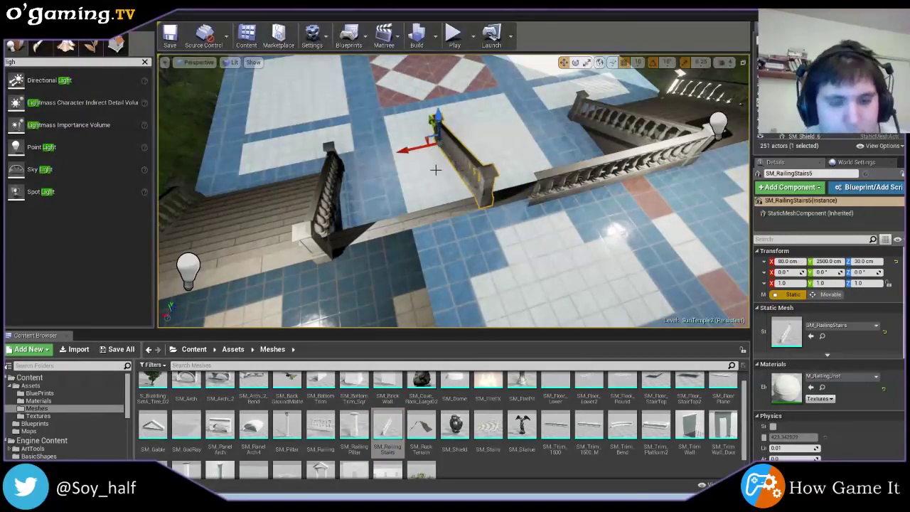
key(ctrl+z)
drag(320, 427, 524, 203)
click(526, 233)
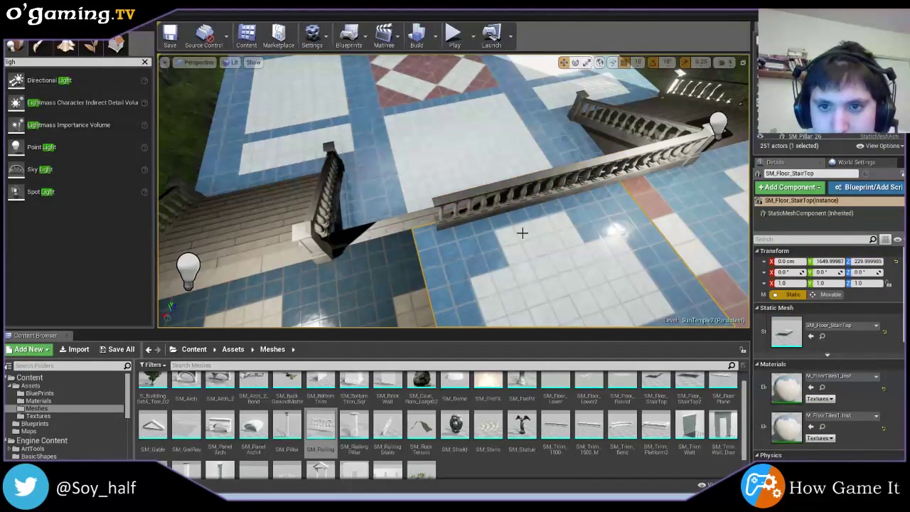
mouse_move(320, 425)
mouse_down()
mouse_move(382, 256)
mouse_move(435, 225)
mouse_up()
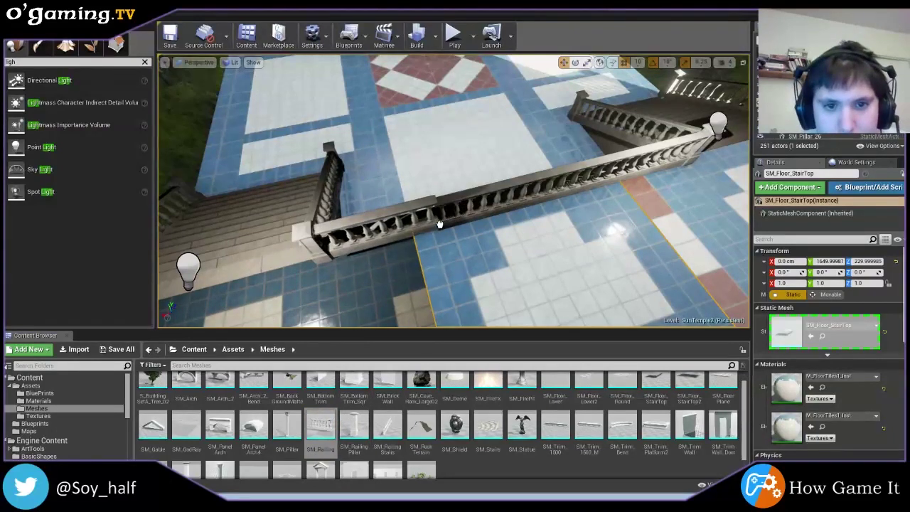
drag(435, 225, 436, 226)
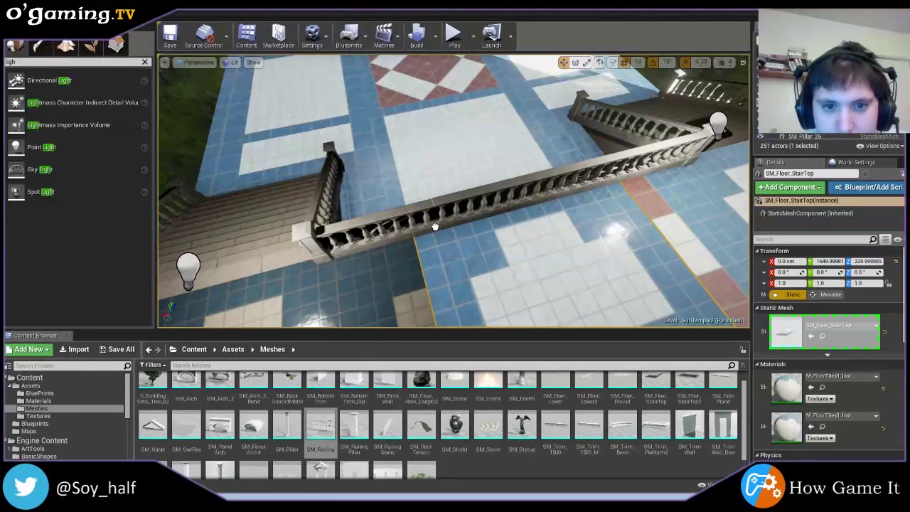
drag(437, 226, 437, 226)
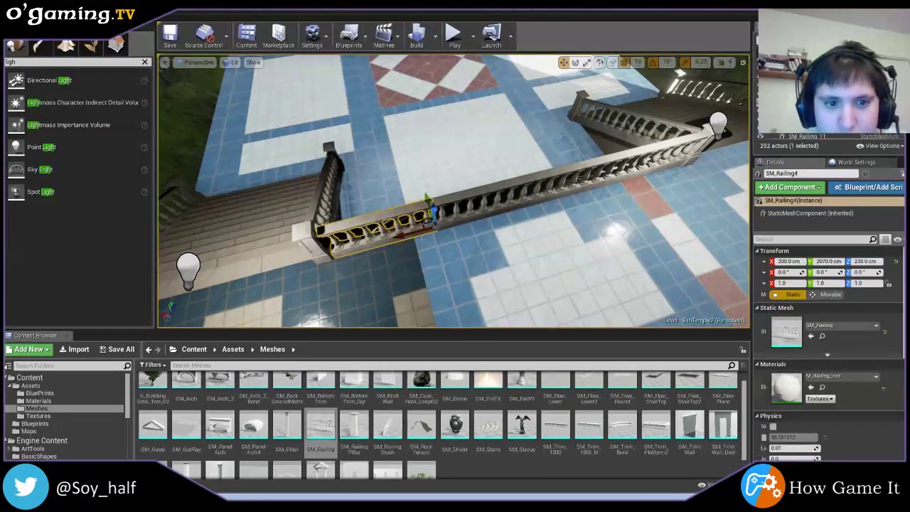
- Select both stair railings and the trim piece and nudge them sideways
right_drag(320, 254, 322, 258)
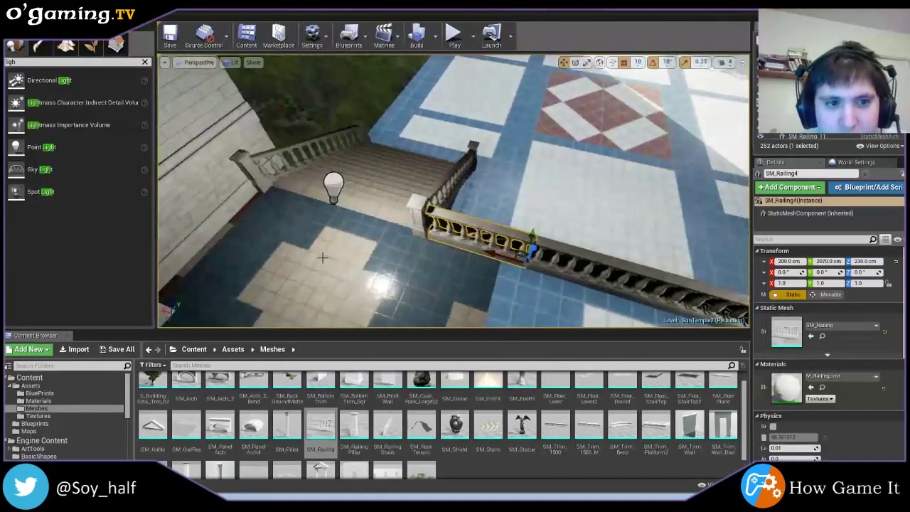
click(271, 176)
ctrl+click(449, 187)
ctrl+click(451, 172)
drag(452, 165, 456, 164)
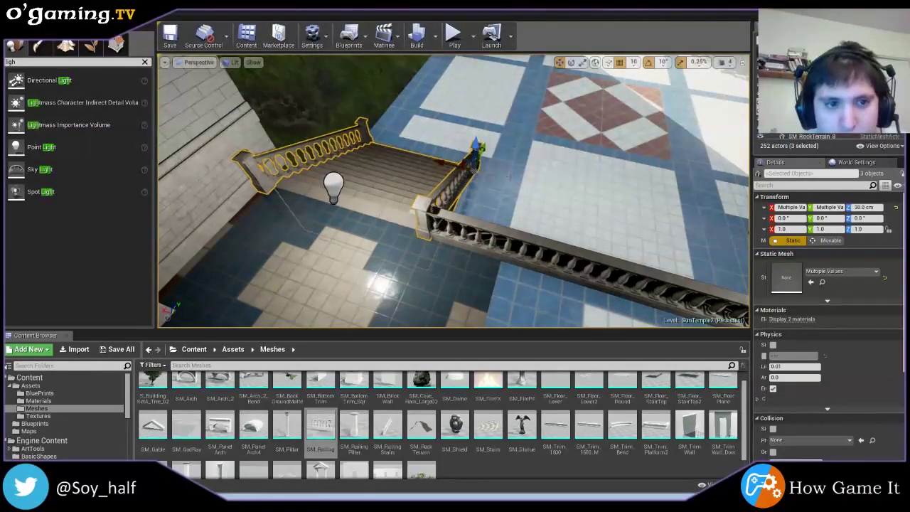
click(498, 178)
right_drag(498, 177, 298, 185)
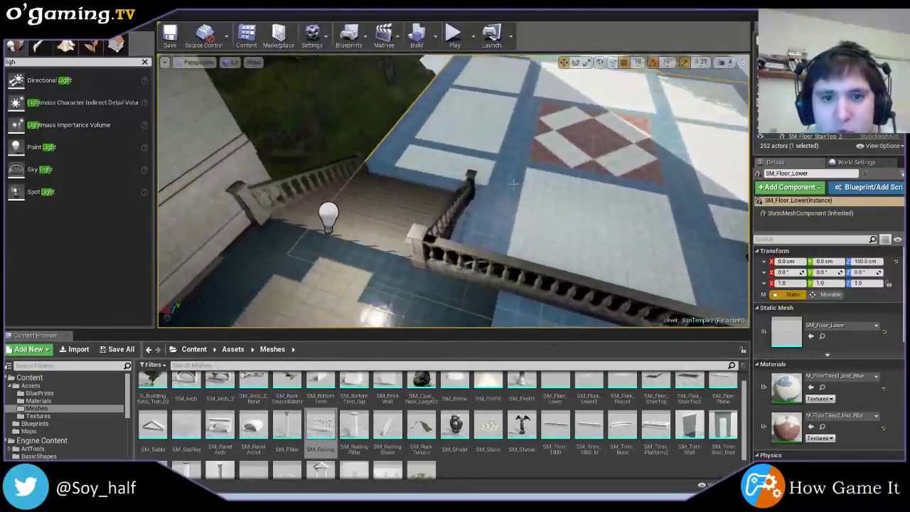
mouse_move(517, 191)
right_down()
mouse_move(507, 177)
mouse_move(420, 255)
mouse_move(435, 259)
mouse_move(363, 217)
mouse_move(498, 257)
mouse_move(475, 214)
right_up()
right_click(501, 261)
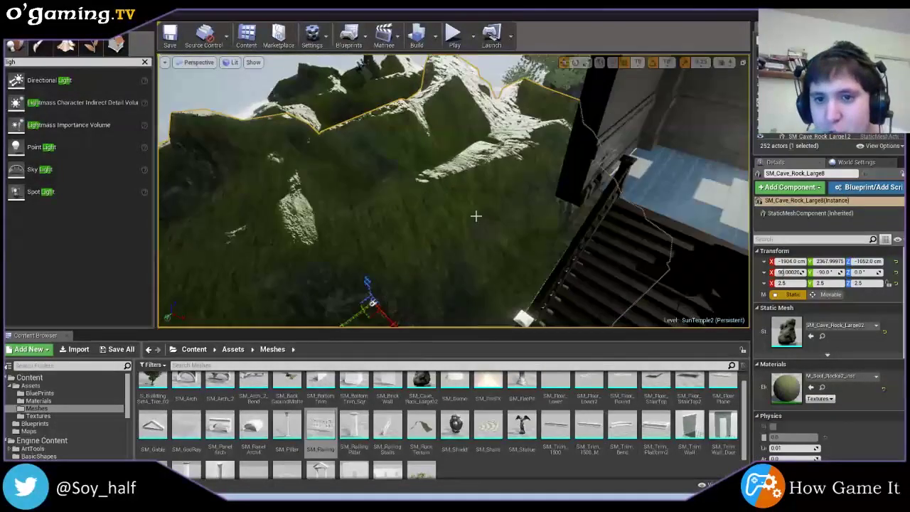
click(462, 240)
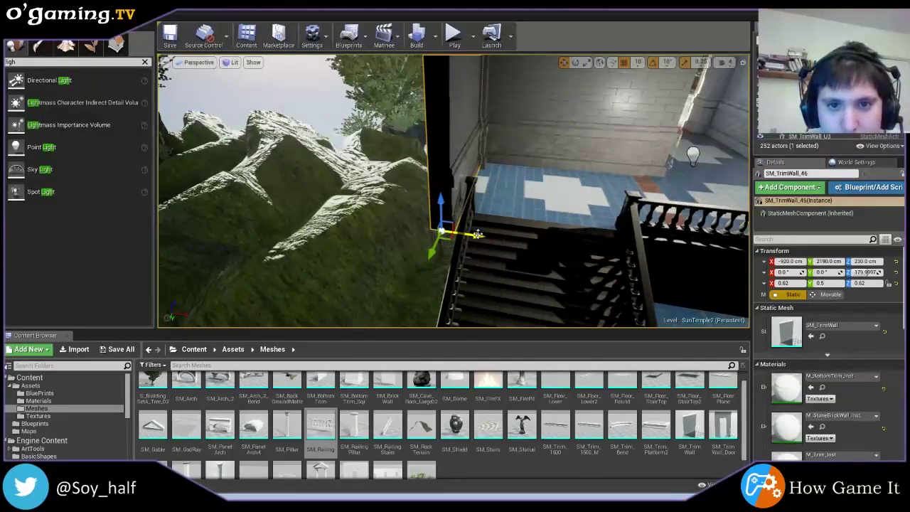
click(478, 234)
mouse_move(478, 234)
right_down()
mouse_move(455, 235)
mouse_move(498, 206)
mouse_move(455, 210)
mouse_move(498, 202)
right_up()
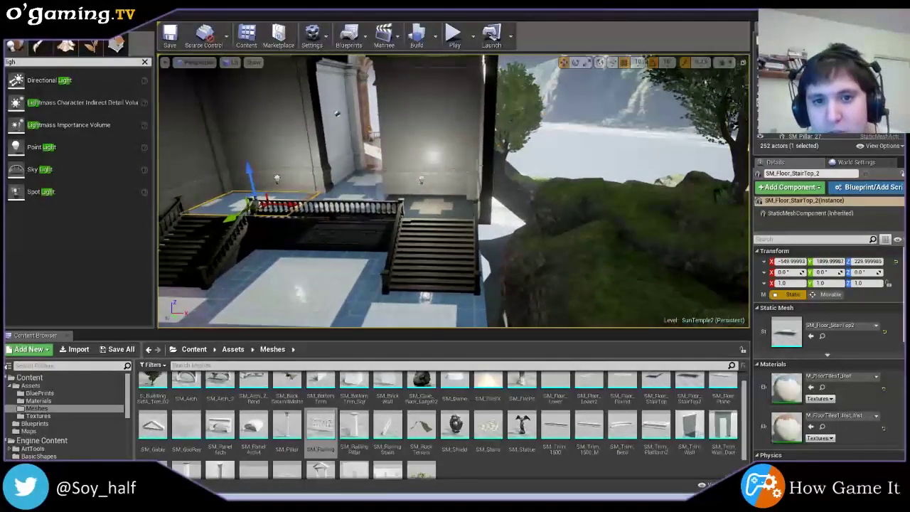
click(483, 199)
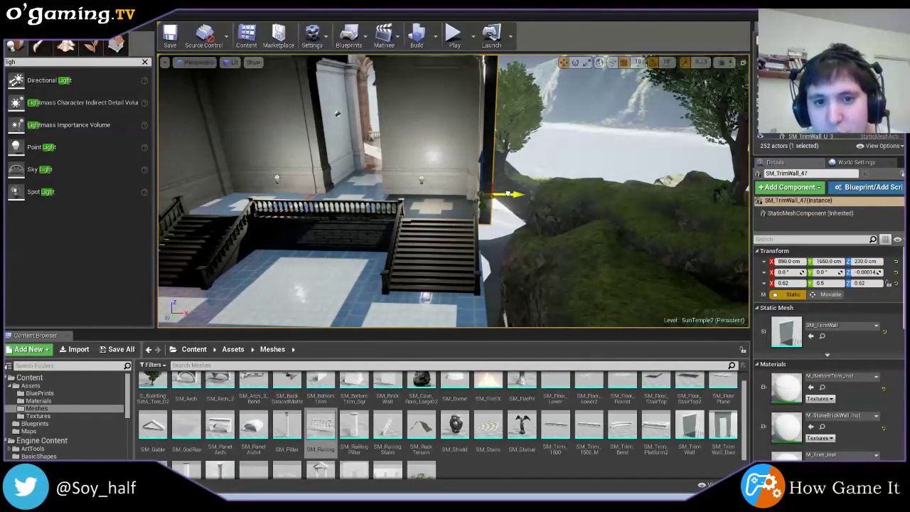
click(507, 194)
right_drag(507, 194, 455, 192)
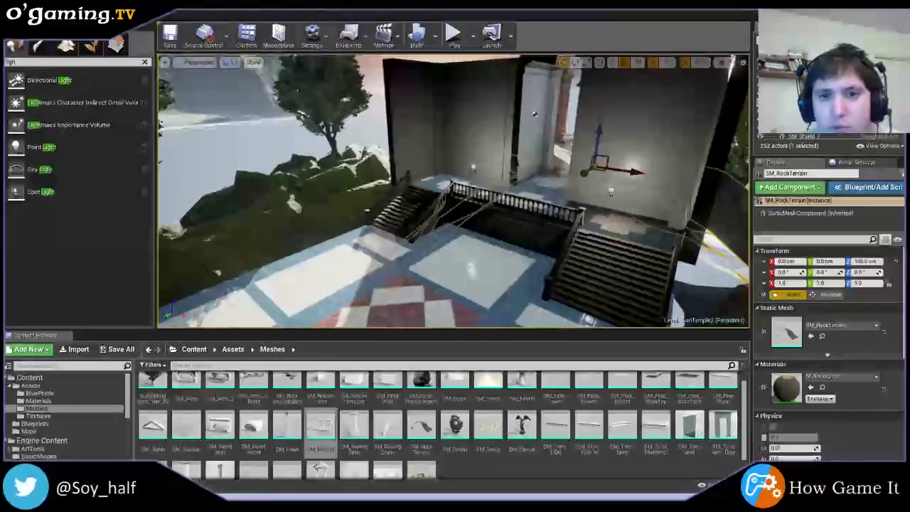
click(398, 284)
mouse_move(398, 284)
right_down()
mouse_move(437, 263)
mouse_move(423, 234)
mouse_move(356, 219)
right_up()
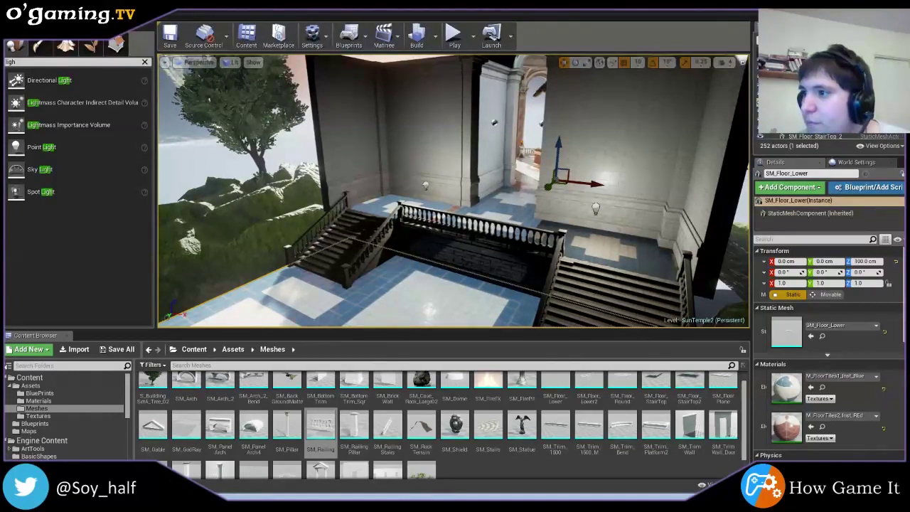
- Inspect the stair landing, the trim wall by the arch and the upper landing floor
click(503, 209)
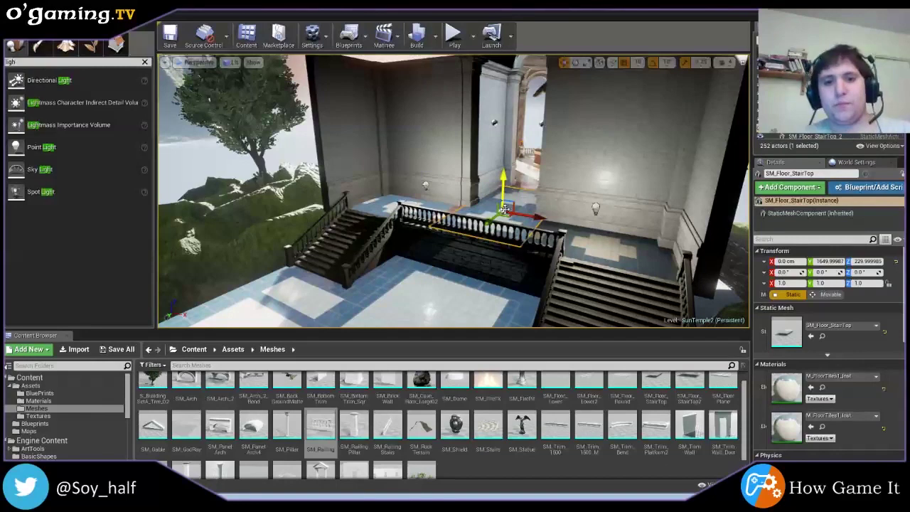
mouse_move(503, 208)
right_down()
mouse_move(527, 214)
mouse_move(449, 204)
right_up()
click(381, 203)
right_drag(382, 203, 384, 206)
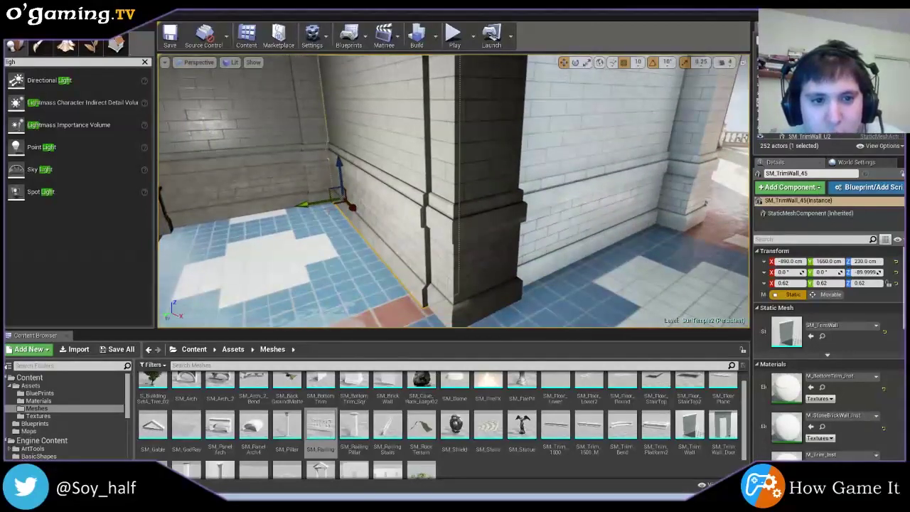
click(240, 285)
- Frame the building front-on with its stairs and start Play In Editor
mouse_move(240, 285)
right_down()
mouse_move(299, 280)
mouse_move(312, 213)
mouse_move(316, 235)
right_up()
right_drag(453, 192, 453, 178)
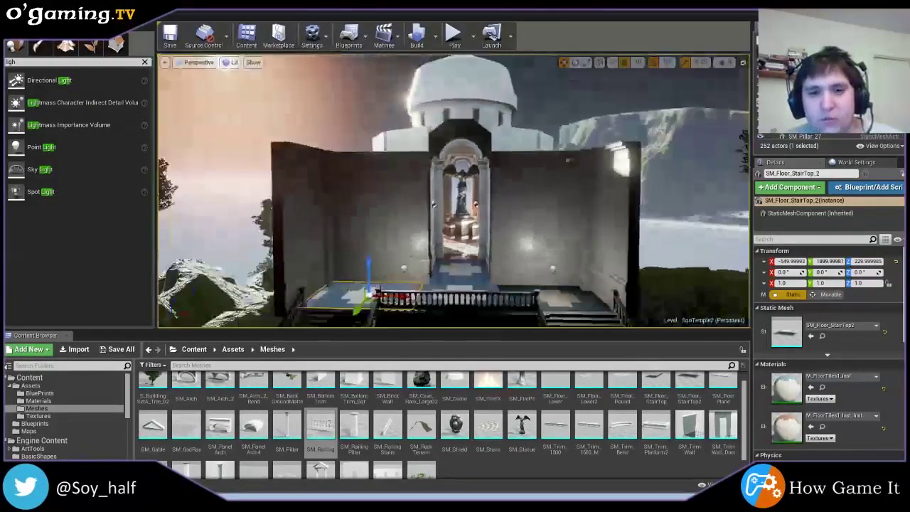
right_drag(452, 178, 306, 234)
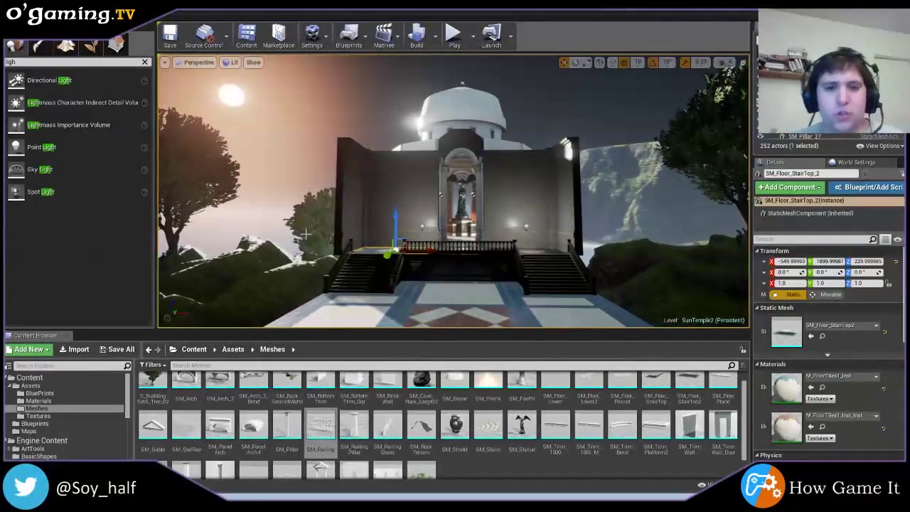
click(455, 34)
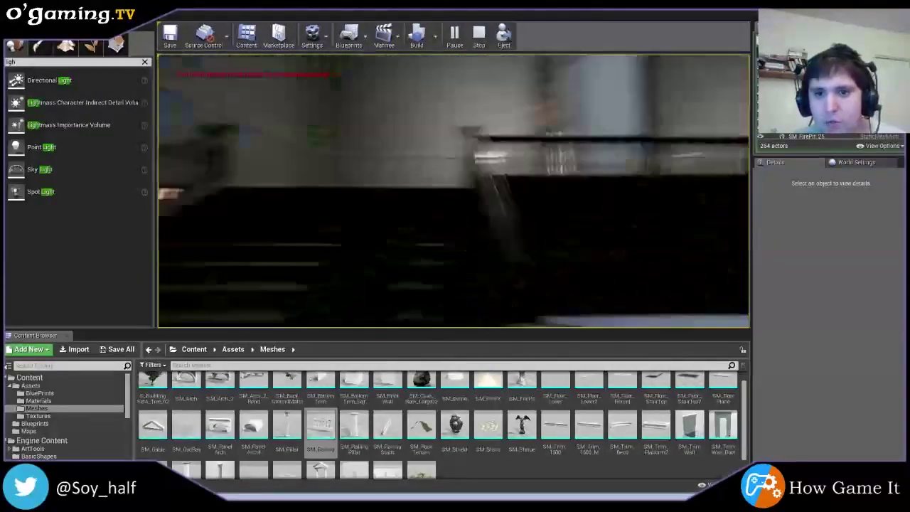
- Stop the play session with Esc and turn the view back to the domed entrance
key(Escape)
right_drag(638, 171, 602, 180)
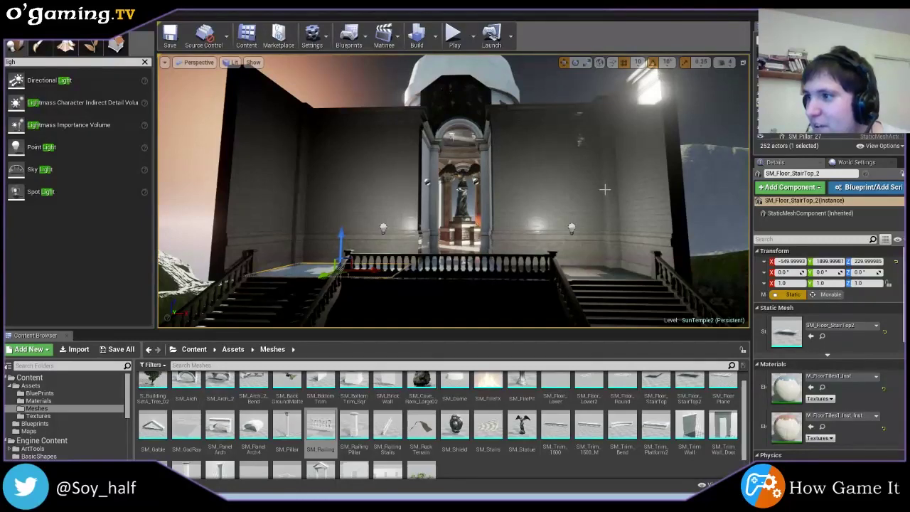
right_drag(604, 189, 512, 201)
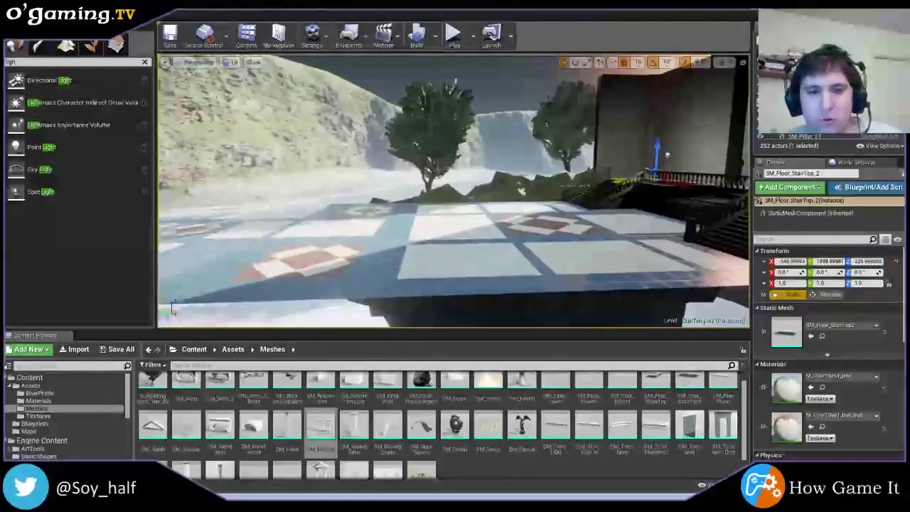
right_drag(512, 200, 469, 208)
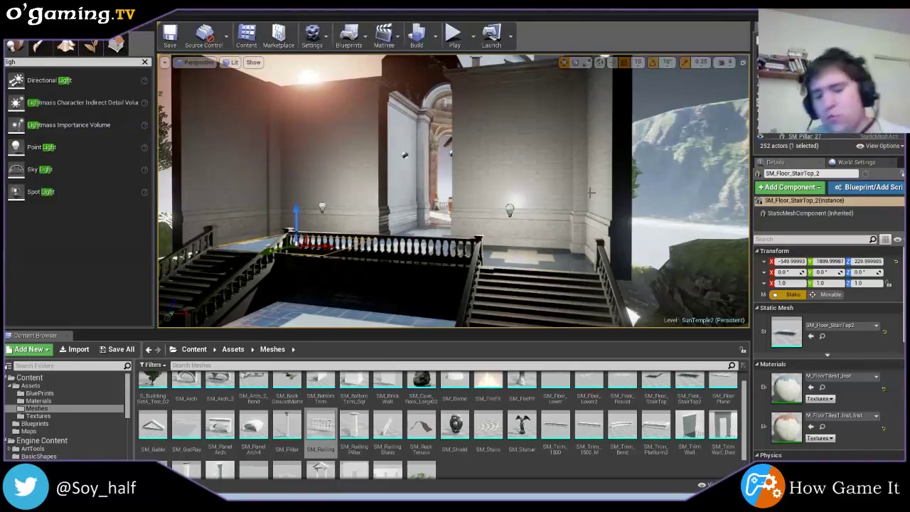
right_drag(590, 192, 612, 191)
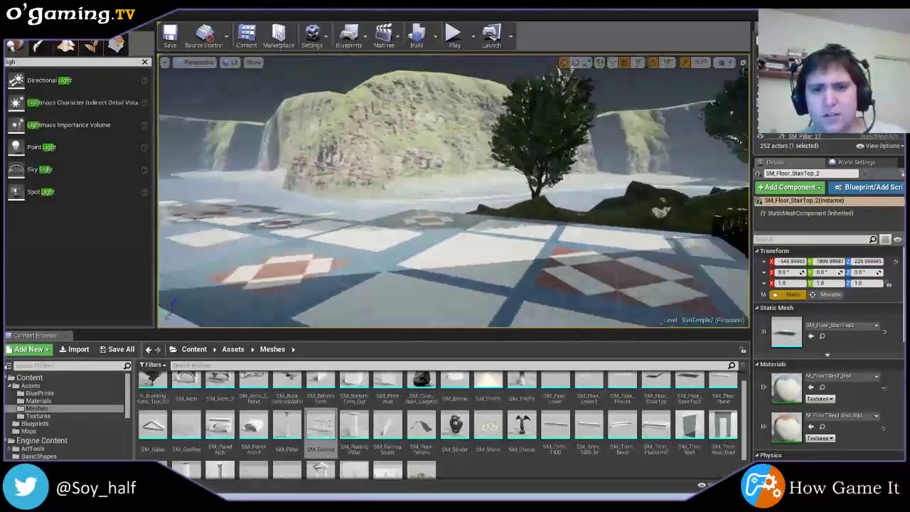
right_drag(589, 192, 589, 192)
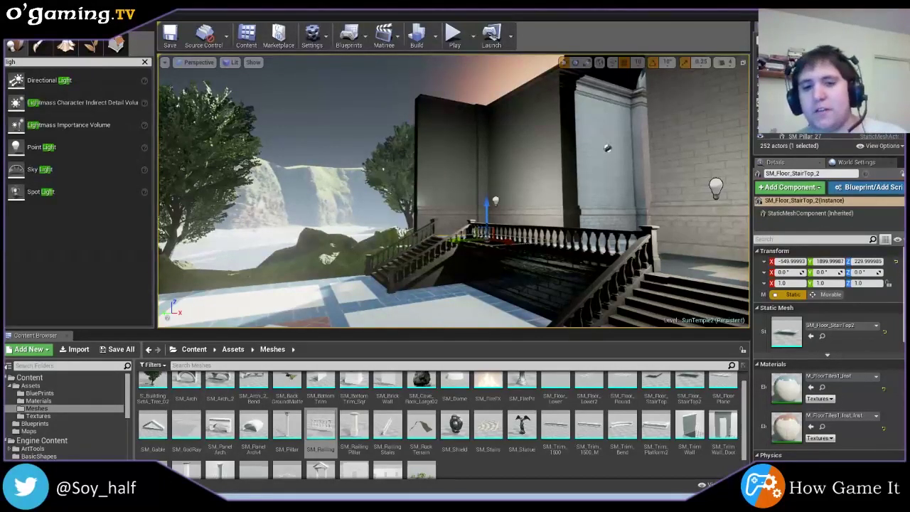
scroll(455, 192, up, 3)
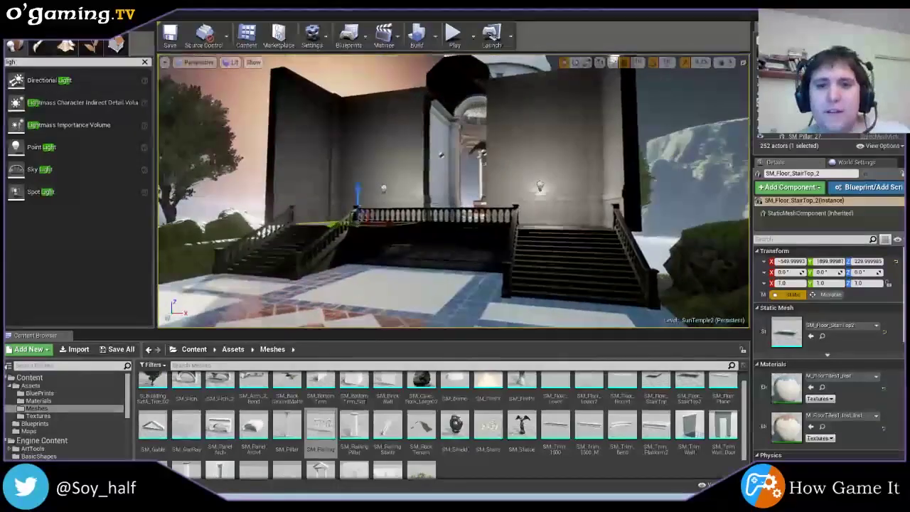
scroll(455, 192, up, 2)
right_drag(455, 192, 399, 192)
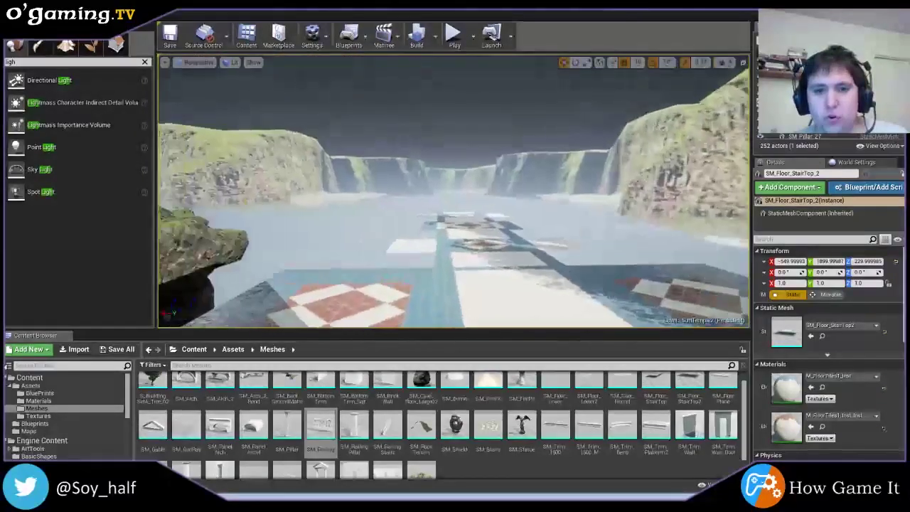
right_drag(455, 192, 512, 192)
right_drag(455, 192, 512, 192)
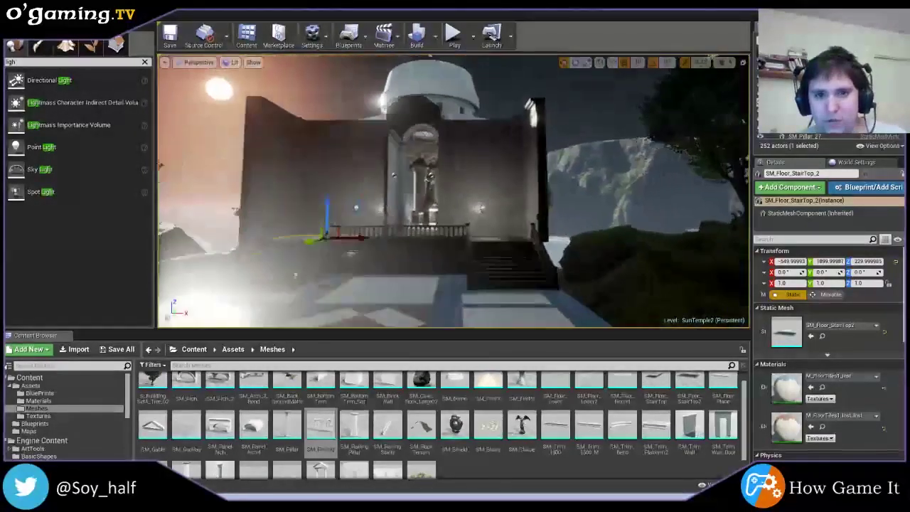
mouse_move(455, 192)
right_down()
mouse_move(349, 300)
mouse_move(525, 219)
right_up()
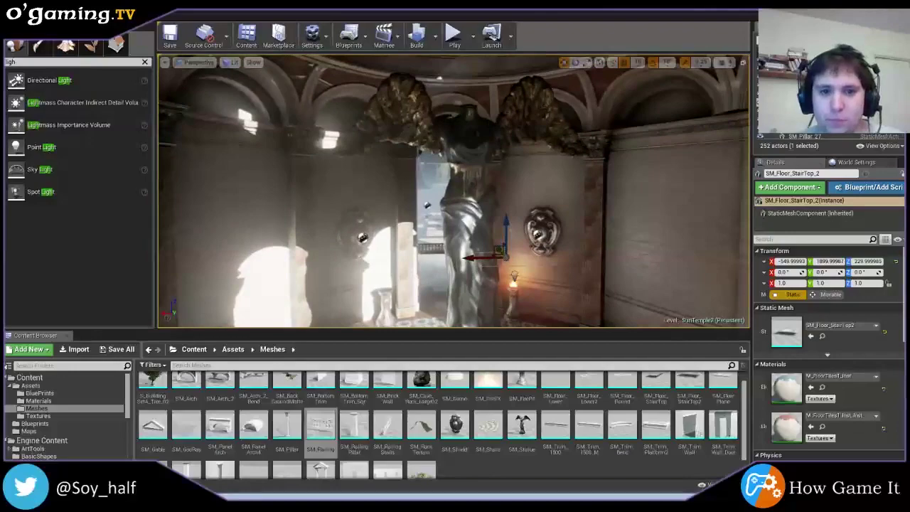
- Fly into the building and inspect the existing wall-mounted shield
right_drag(525, 219, 534, 227)
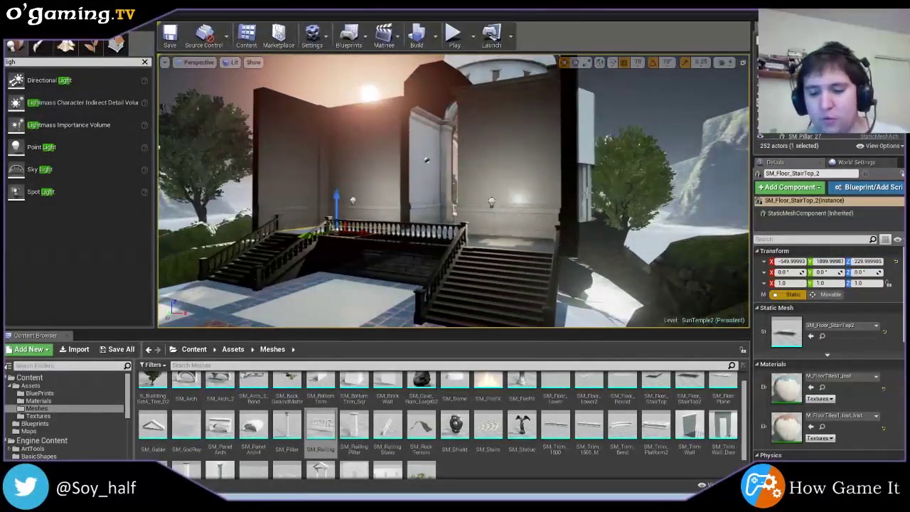
right_drag(593, 194, 569, 195)
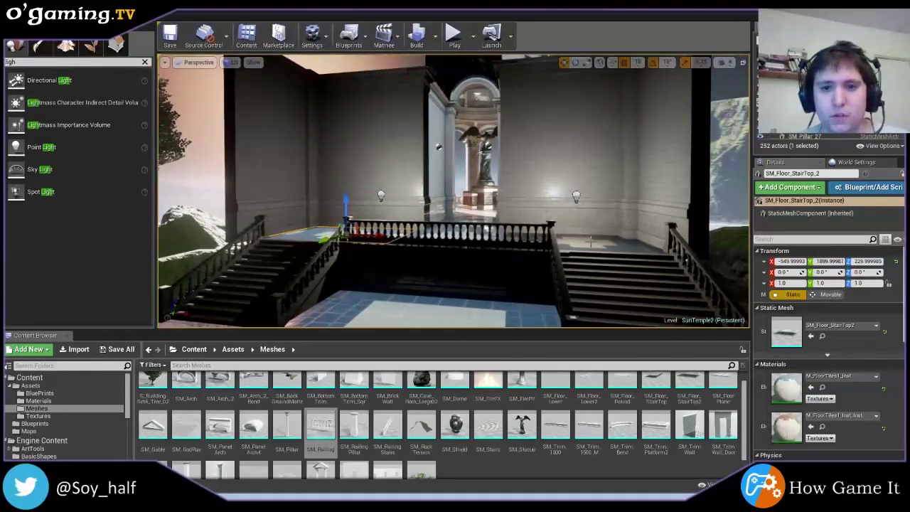
right_drag(588, 254, 573, 262)
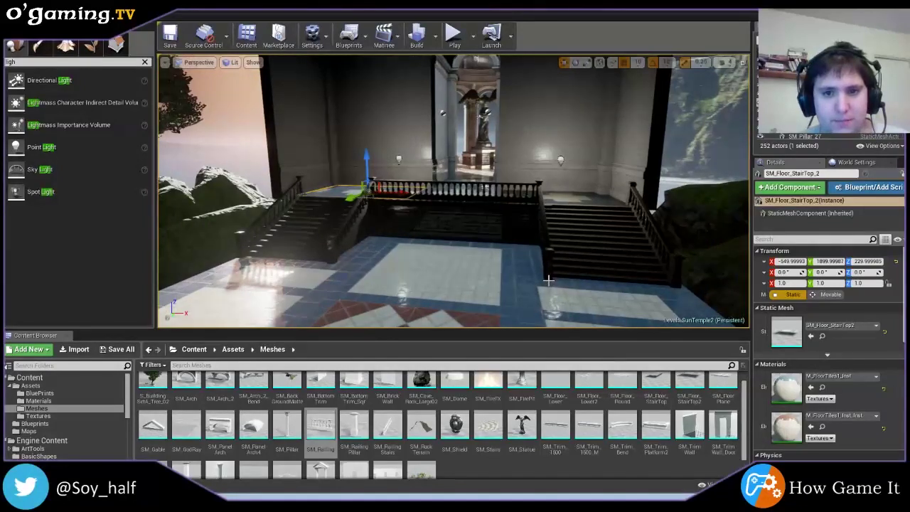
right_drag(548, 280, 527, 285)
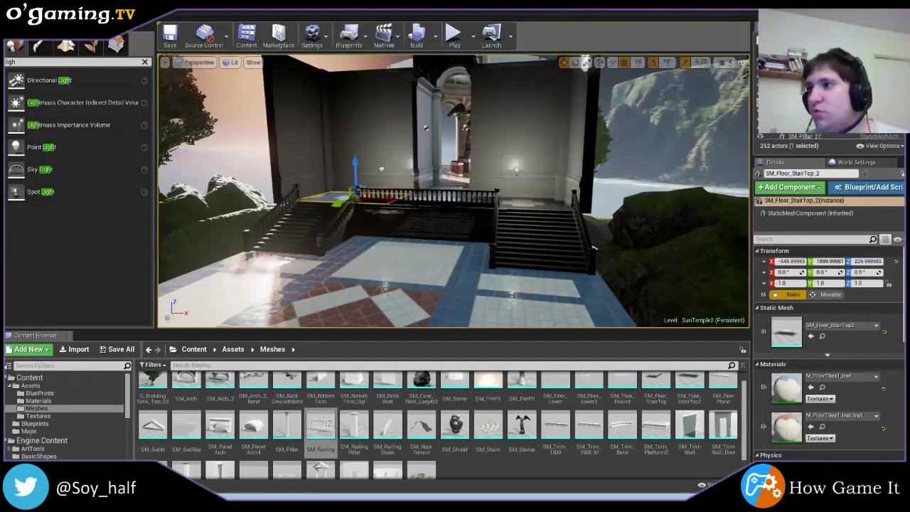
mouse_move(352, 193)
mouse_down()
mouse_move(352, 107)
mouse_move(522, 144)
mouse_up()
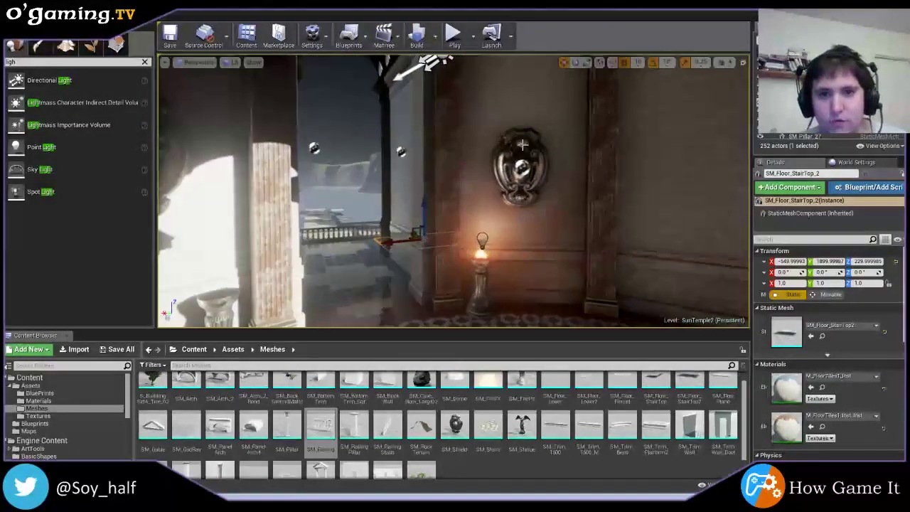
click(522, 144)
drag(522, 145, 506, 128)
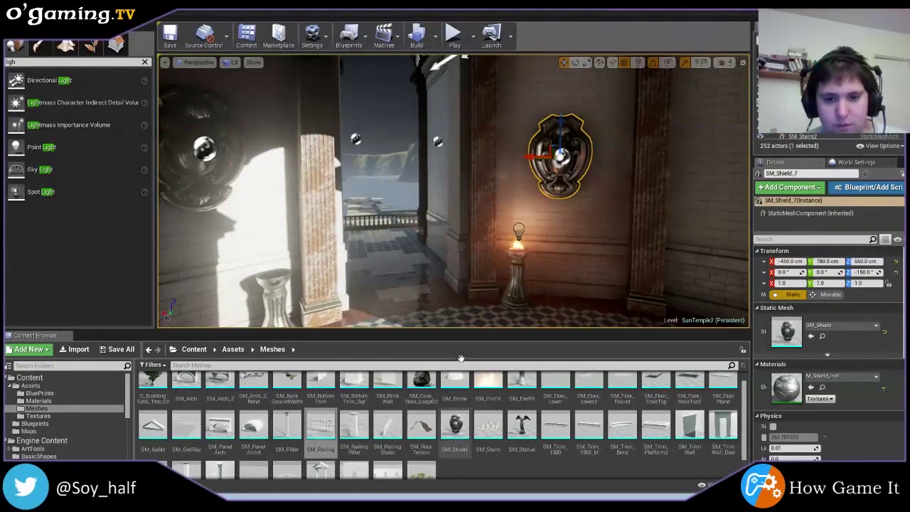
- Drag a new SM_Shield from the Content Browser onto the bare outer wall
drag(577, 198, 540, 234)
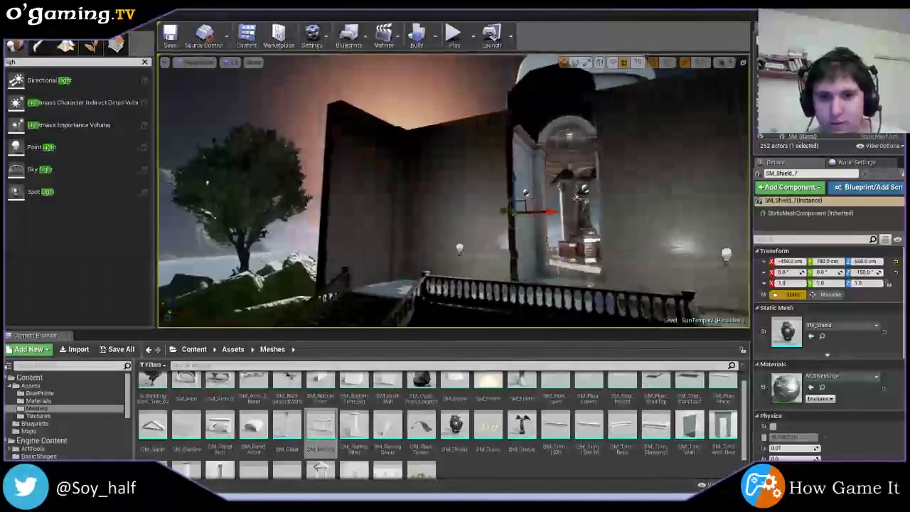
drag(578, 197, 561, 214)
drag(455, 425, 469, 213)
- Place the first shield beside the doorway and drag a second SM_Shield onto the other side
mouse_move(469, 213)
right_down()
mouse_move(477, 248)
mouse_move(545, 217)
right_up()
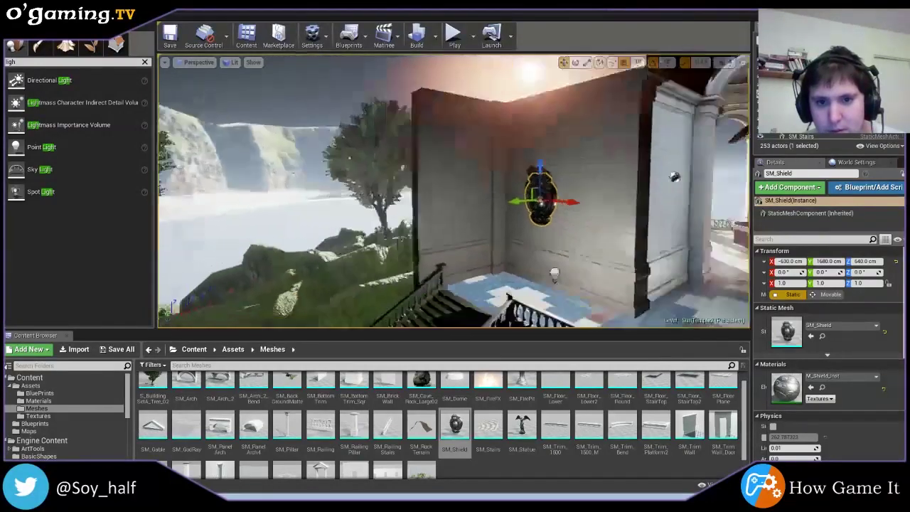
drag(544, 218, 559, 216)
mouse_move(559, 216)
right_down()
mouse_move(540, 234)
mouse_move(497, 213)
mouse_move(491, 220)
right_up()
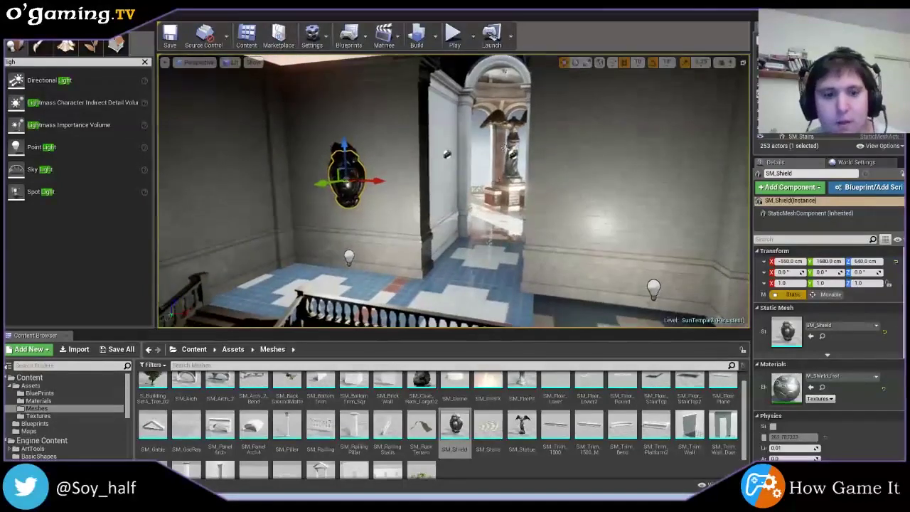
mouse_move(455, 425)
mouse_down()
mouse_move(625, 176)
mouse_move(634, 183)
mouse_up()
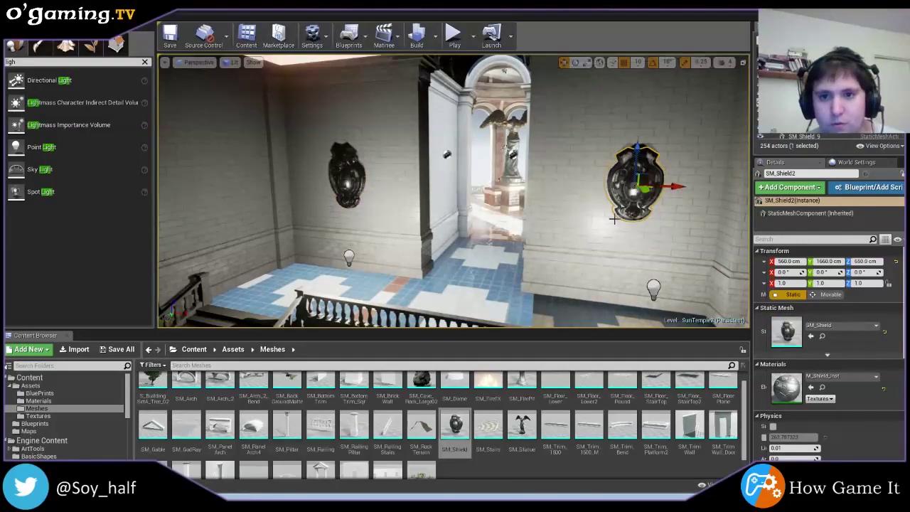
click(351, 178)
key(ctrl+z)
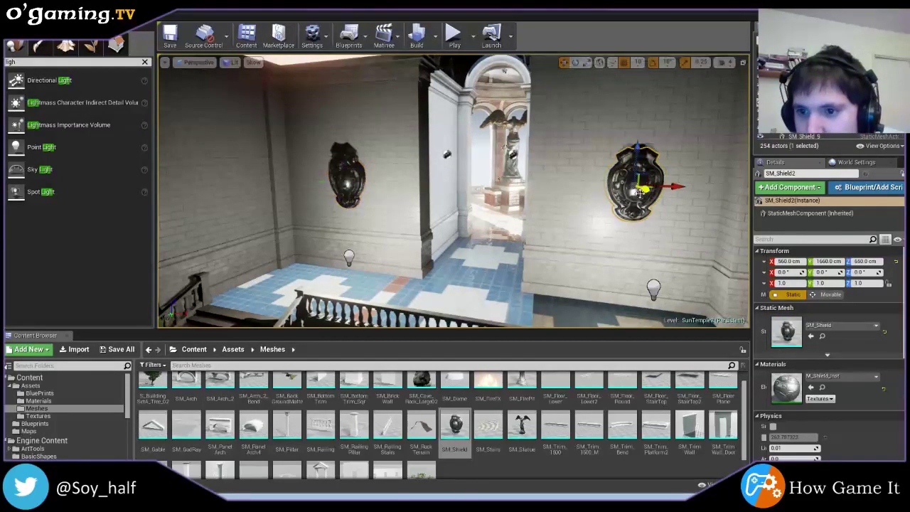
- Set the second shield's Location X to 560 and Z to 640 cm
click(788, 260)
text(56)
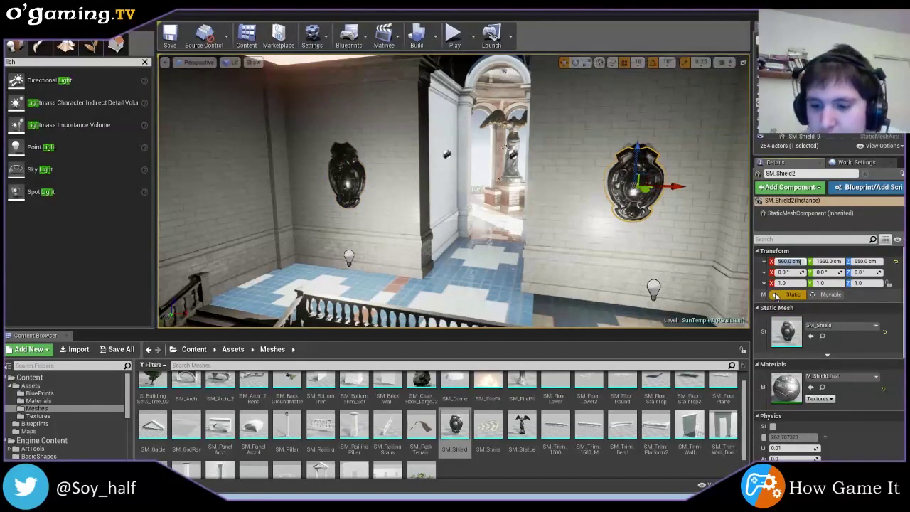
text(0)
key(Return)
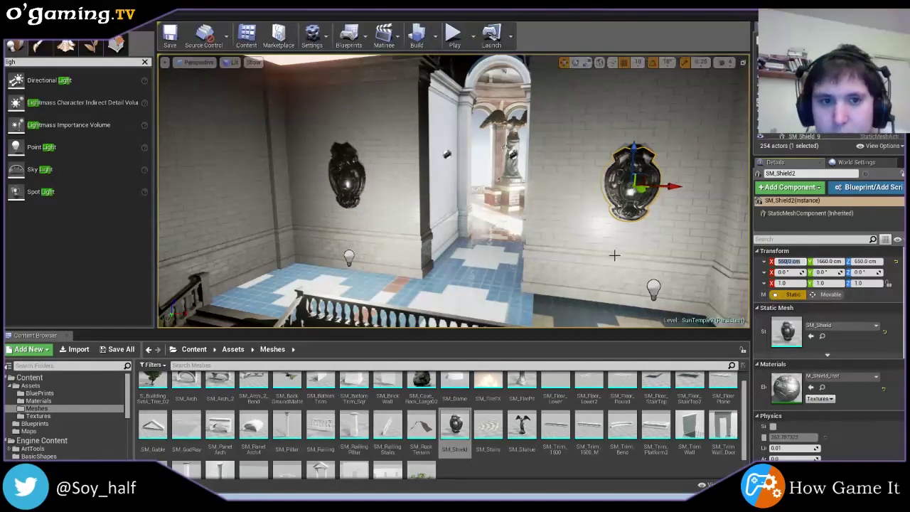
click(351, 184)
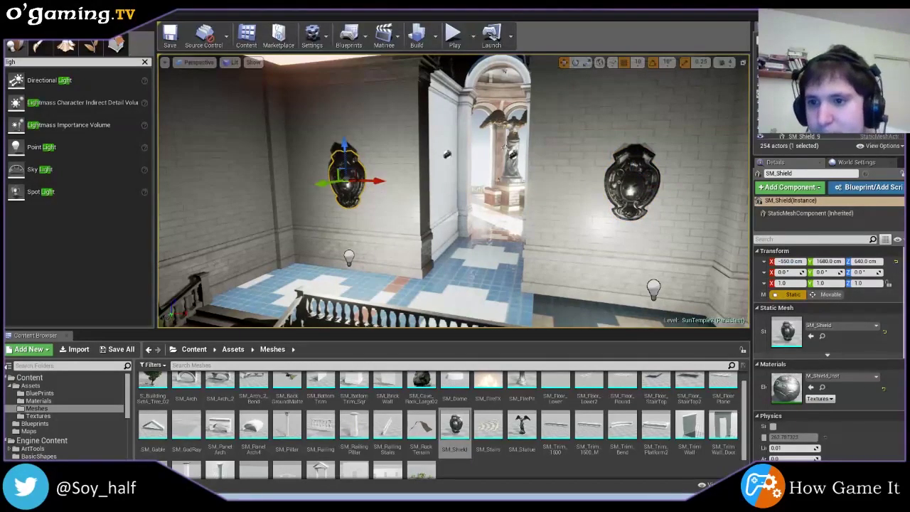
click(632, 181)
click(862, 261)
text(6)
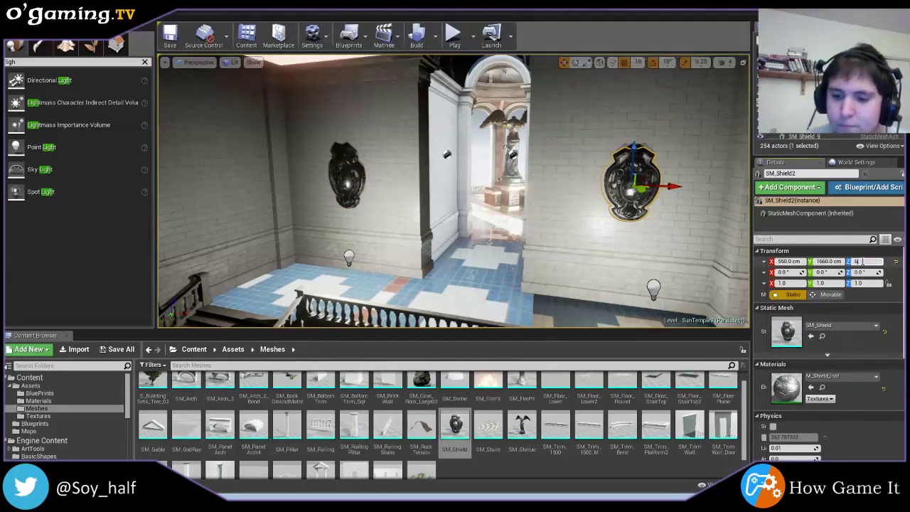
text(40)
key(Return)
- Set the second shield's Location Y to 1680 cm to mirror the first shield
click(334, 172)
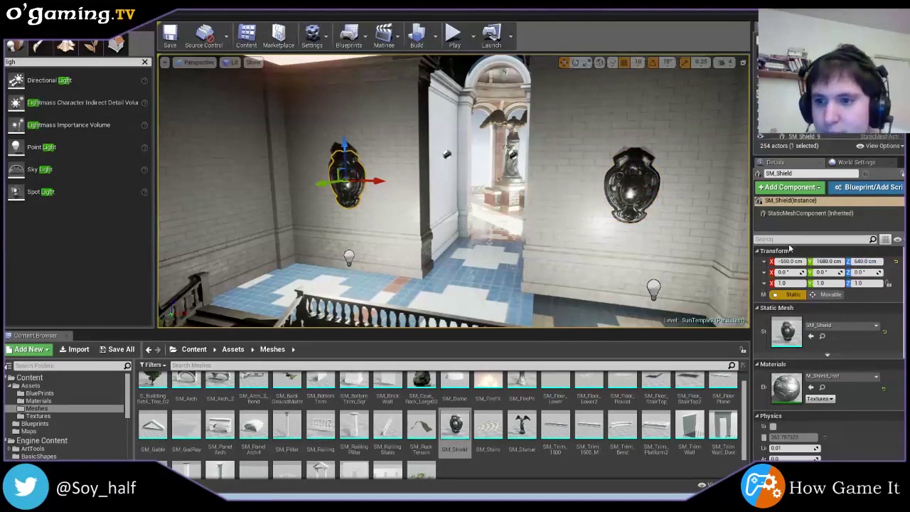
click(632, 181)
click(828, 261)
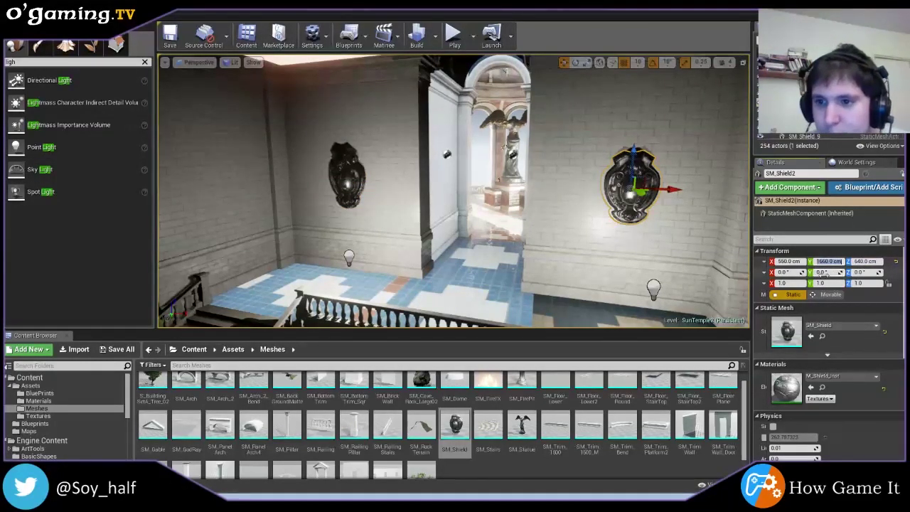
text(1680)
key(Return)
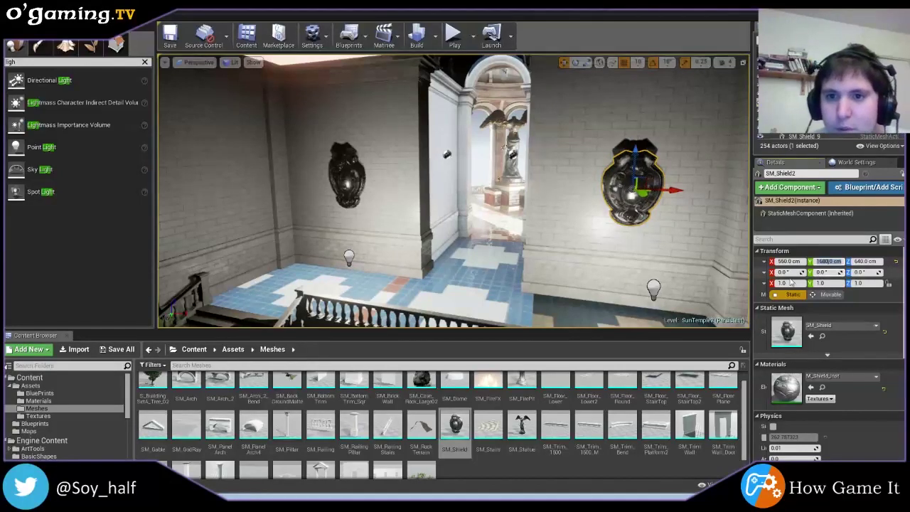
right_drag(481, 148, 427, 153)
mouse_move(481, 147)
right_down()
mouse_move(450, 158)
mouse_move(452, 184)
mouse_move(497, 218)
mouse_move(490, 234)
mouse_move(667, 191)
right_up()
- Search Modes for 'sph' and place a Sphere Reflection Capture below the shield
click(450, 159)
click(488, 228)
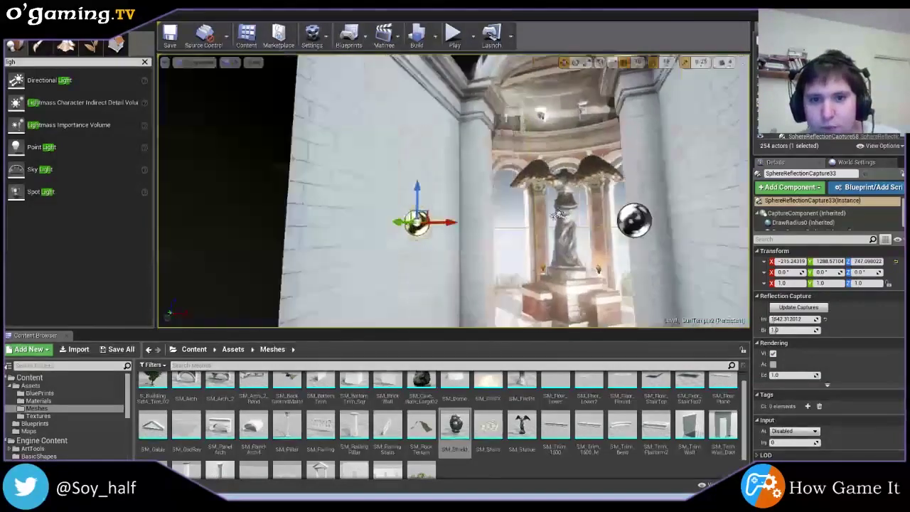
mouse_move(455, 191)
right_down()
mouse_move(427, 191)
mouse_move(445, 186)
right_up()
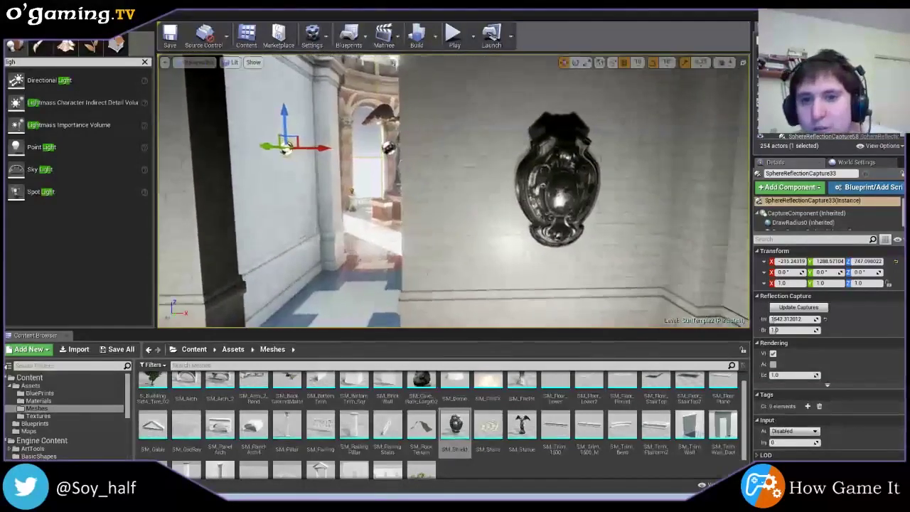
key(BackSpace)
key(BackSpace)
key(BackSpace)
text(spe)
key(BackSpace)
text(h)
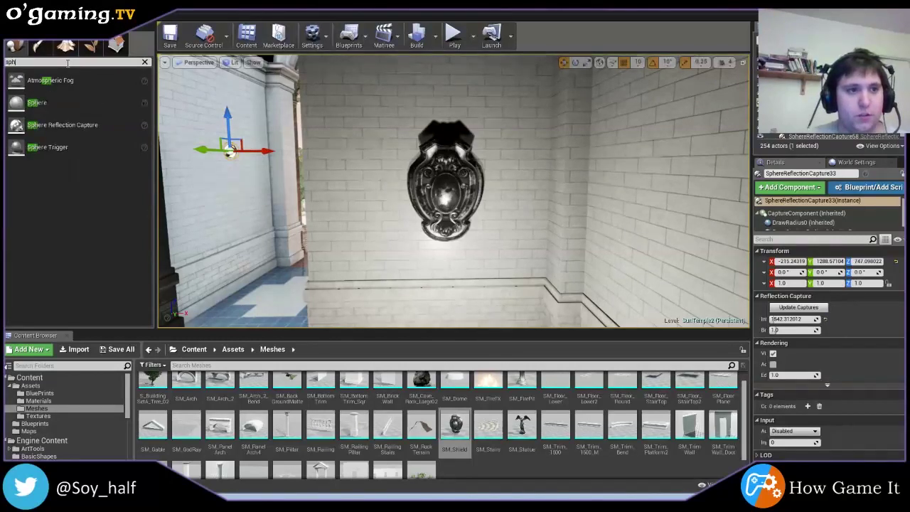
click(95, 133)
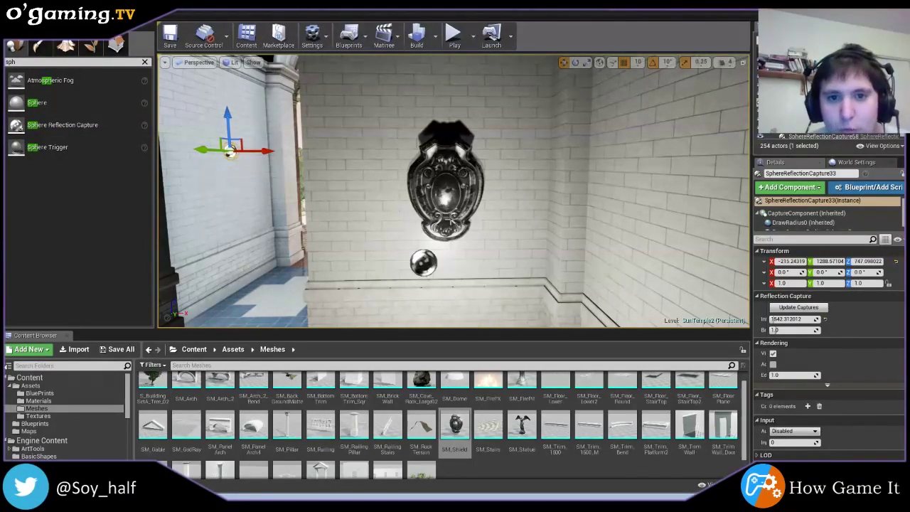
drag(95, 138, 434, 261)
right_drag(433, 261, 164, 269)
- Move the capture to X about 690 and raise its brightness to about 1.7
right_drag(432, 237, 583, 242)
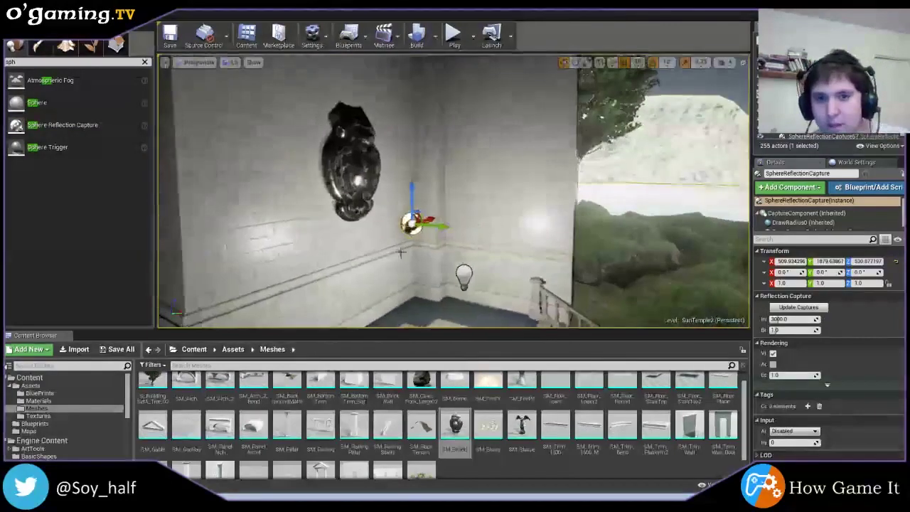
mouse_move(426, 223)
mouse_down()
mouse_move(472, 215)
mouse_move(404, 180)
mouse_move(452, 176)
mouse_move(427, 164)
mouse_move(450, 142)
mouse_move(369, 185)
mouse_up()
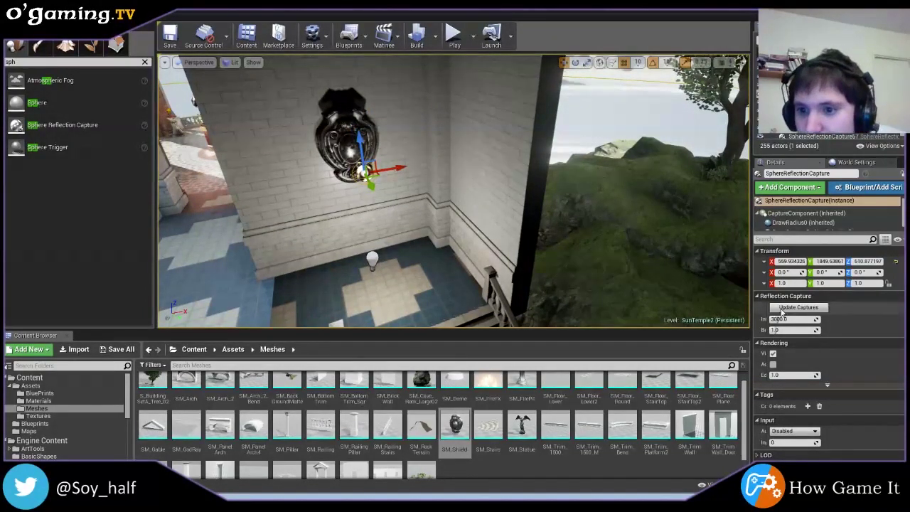
drag(778, 329, 788, 330)
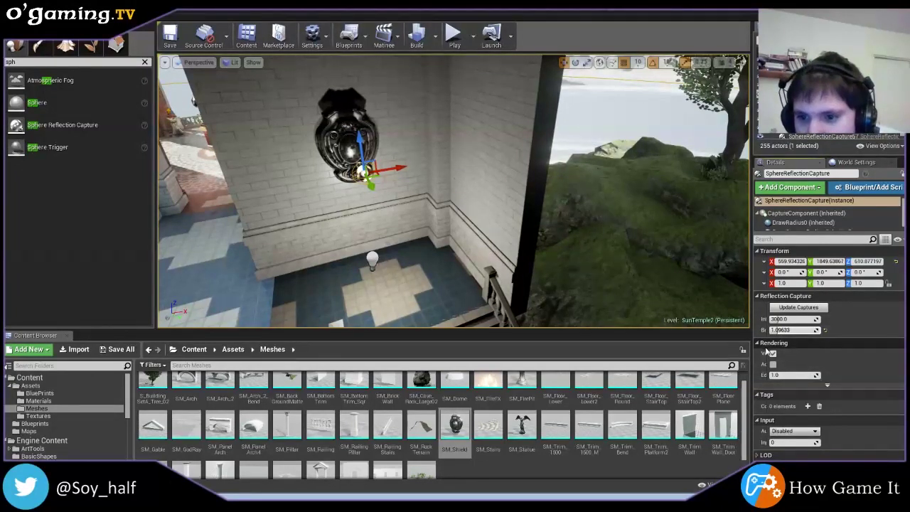
drag(768, 326, 808, 323)
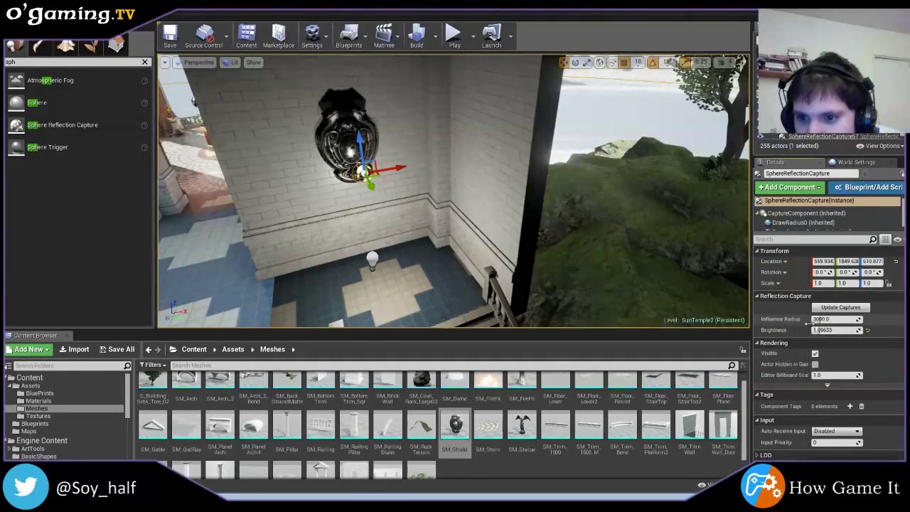
drag(817, 319, 827, 319)
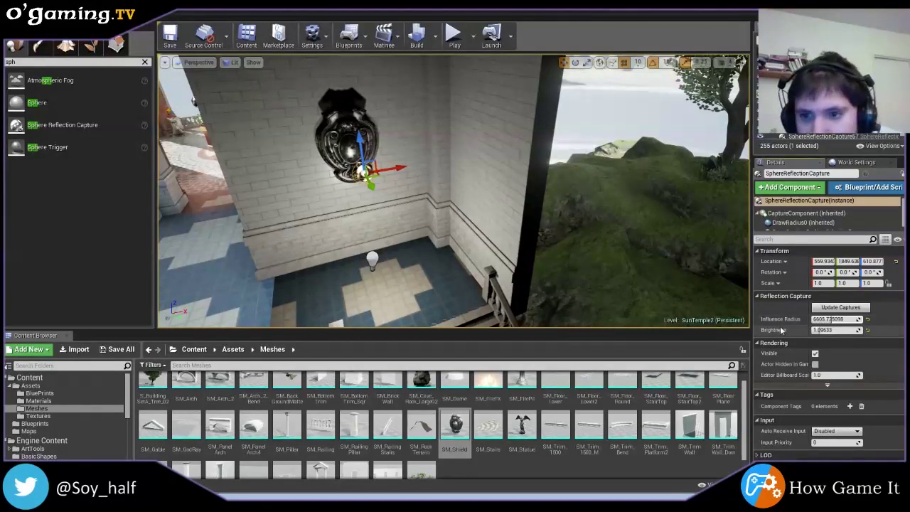
right_drag(718, 232, 718, 232)
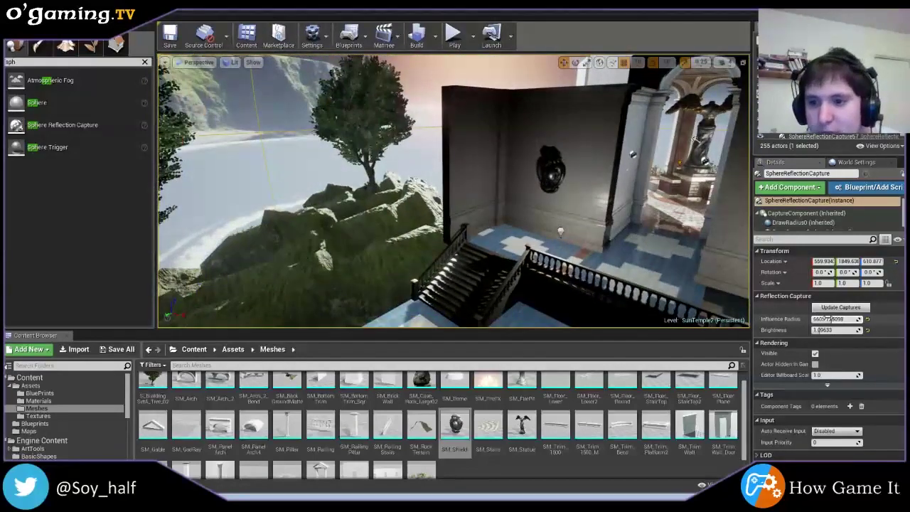
text(8)
key(Return)
- Set the capture's influence radius to about 308 and Alt-drag a copy onto the left shield
right_drag(504, 132, 503, 131)
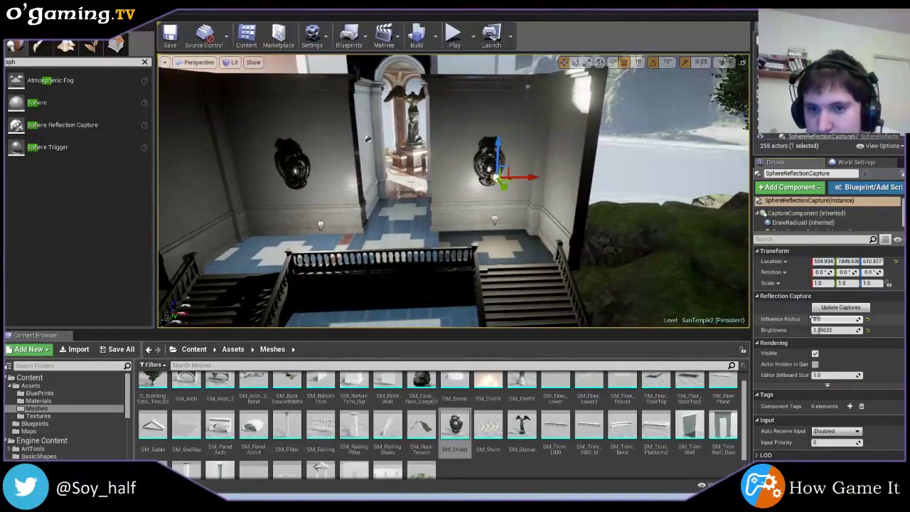
mouse_move(816, 318)
mouse_down()
mouse_move(832, 319)
mouse_move(818, 318)
mouse_up()
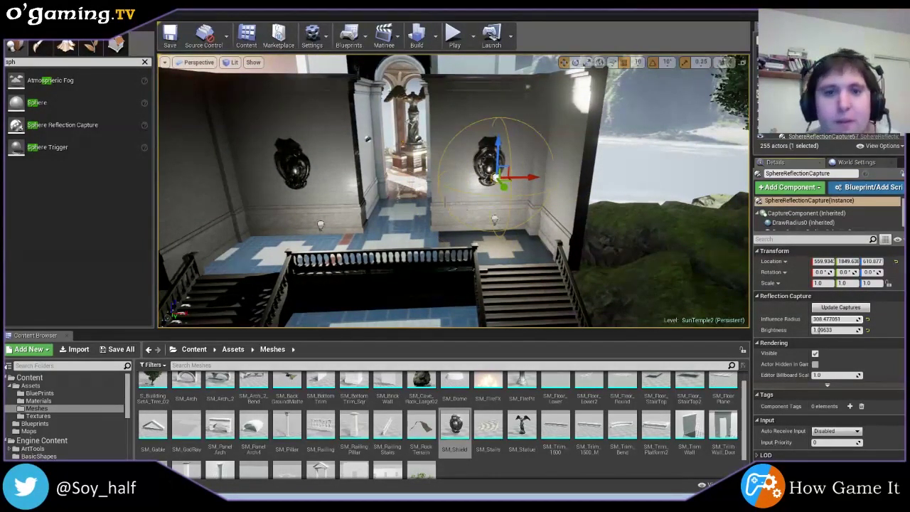
right_drag(470, 236, 471, 236)
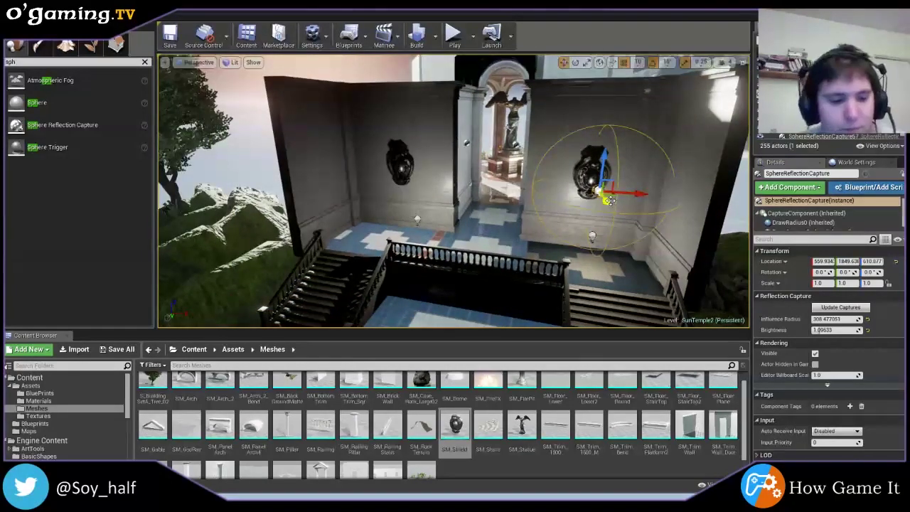
alt+drag(606, 198, 424, 188)
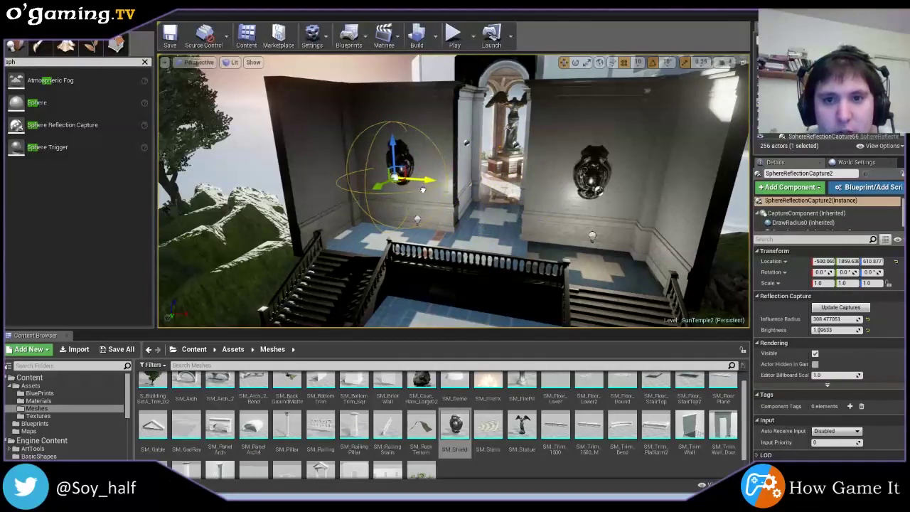
click(592, 170)
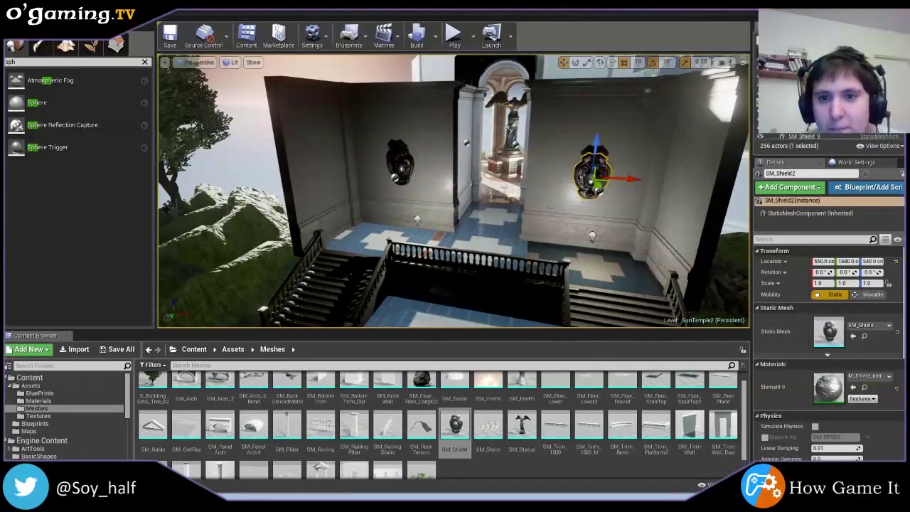
scroll(453, 191, up, 5)
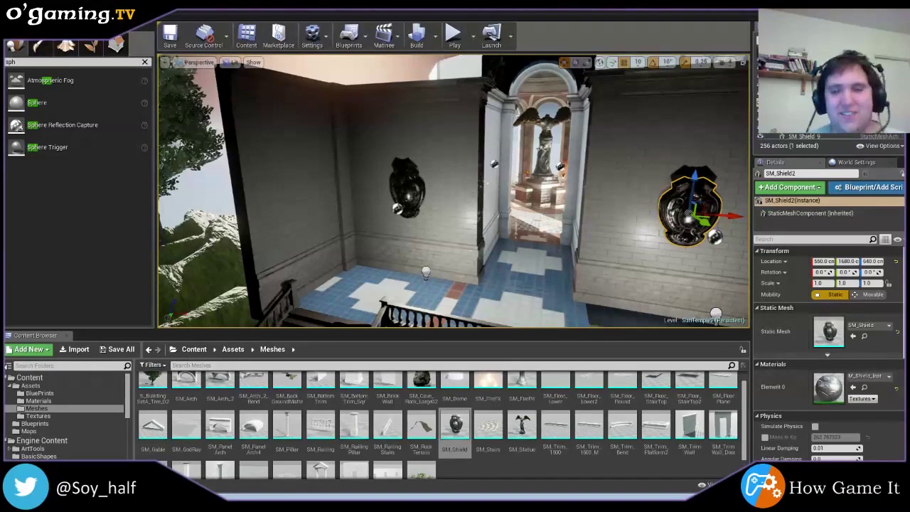
mouse_move(452, 190)
mouse_down()
mouse_move(484, 213)
mouse_move(476, 227)
mouse_move(558, 205)
mouse_move(558, 185)
mouse_move(555, 206)
mouse_up()
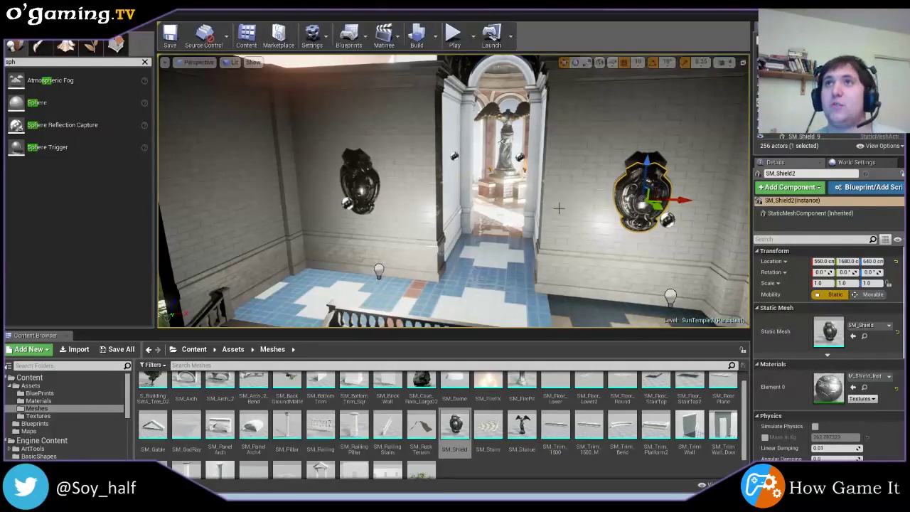
mouse_move(540, 221)
right_down()
mouse_move(398, 234)
mouse_move(533, 213)
right_up()
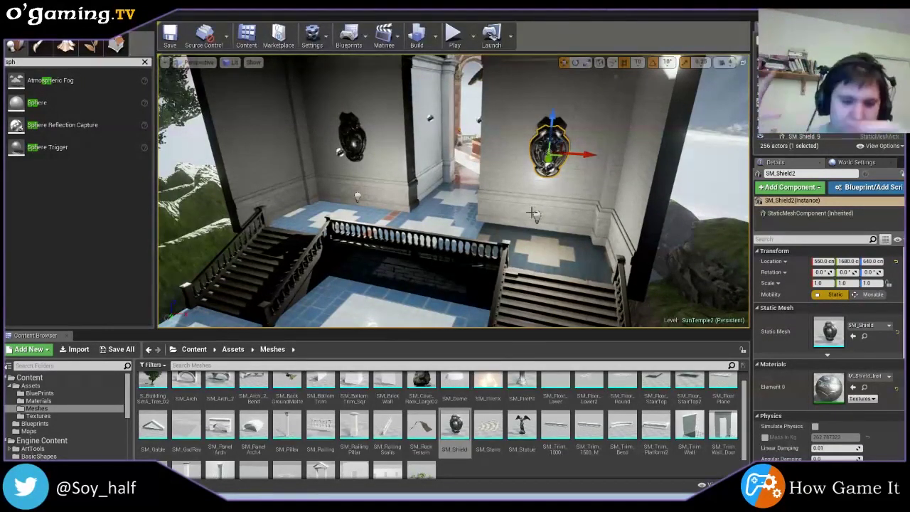
right_drag(542, 210, 427, 213)
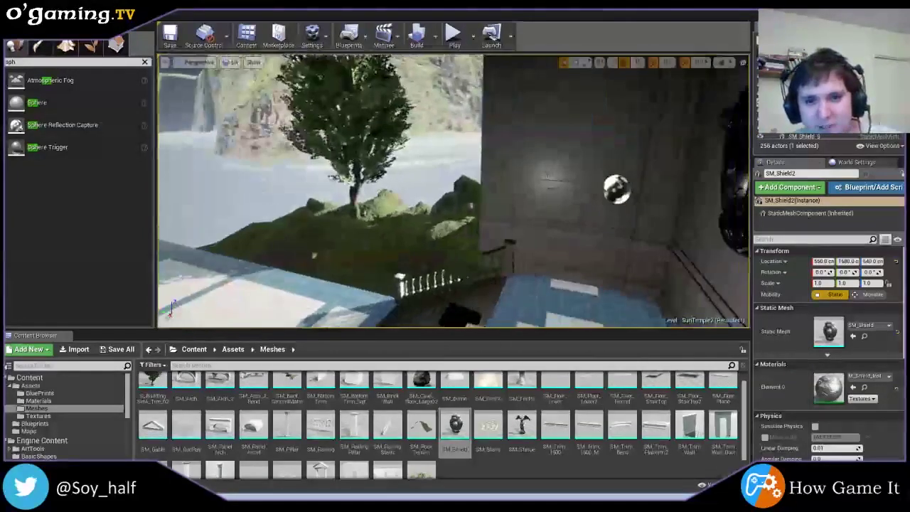
right_drag(532, 209, 532, 210)
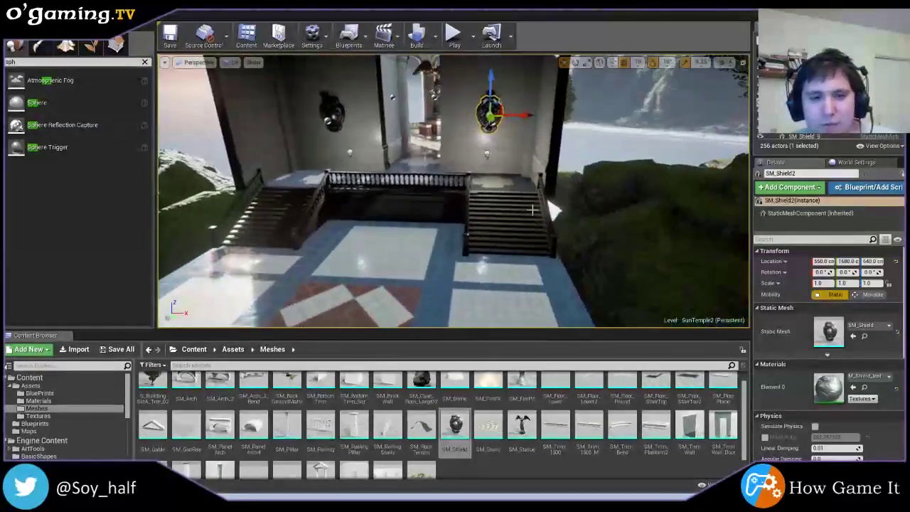
drag(532, 209, 303, 307)
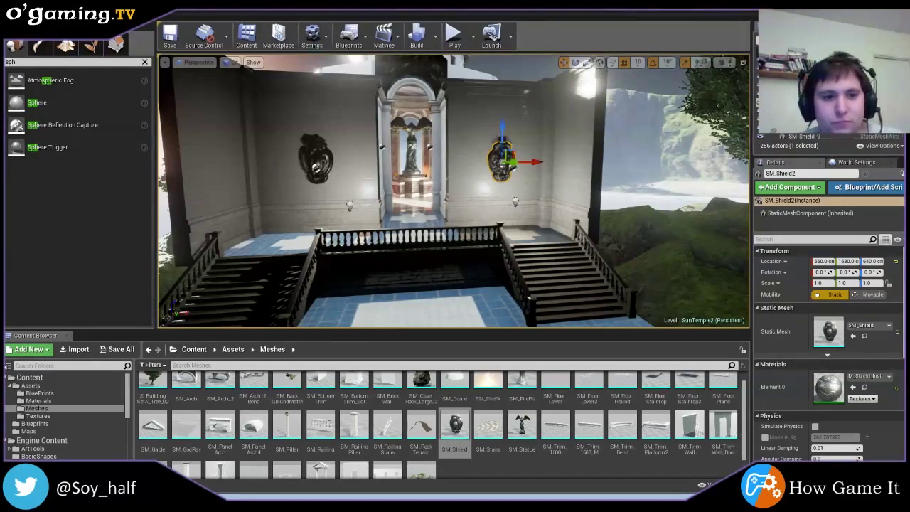
right_drag(455, 192, 384, 191)
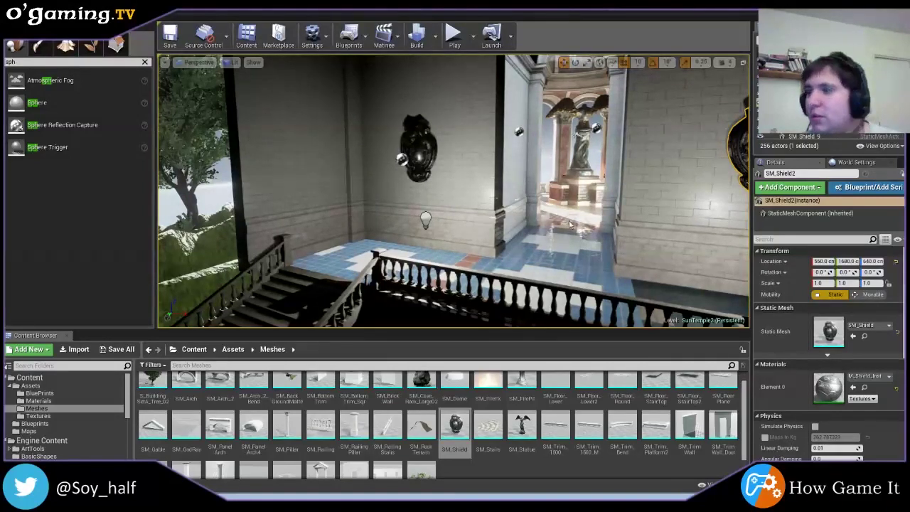
- Alt-drag a copy of the left trim wall along Y beside the stair hall
click(300, 178)
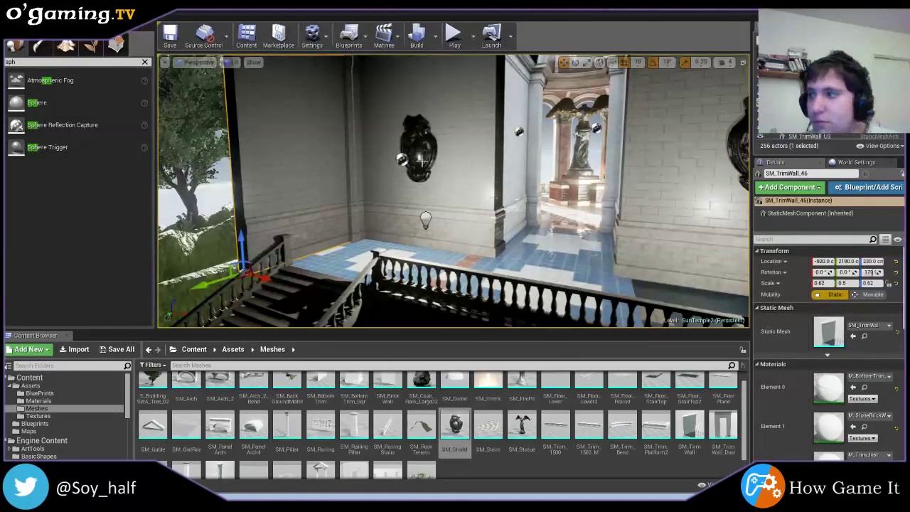
click(846, 283)
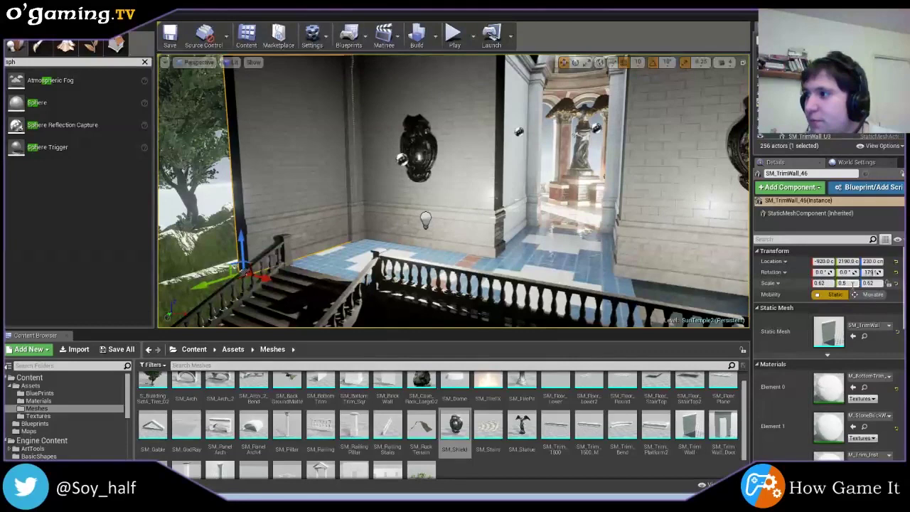
right_drag(708, 258, 434, 165)
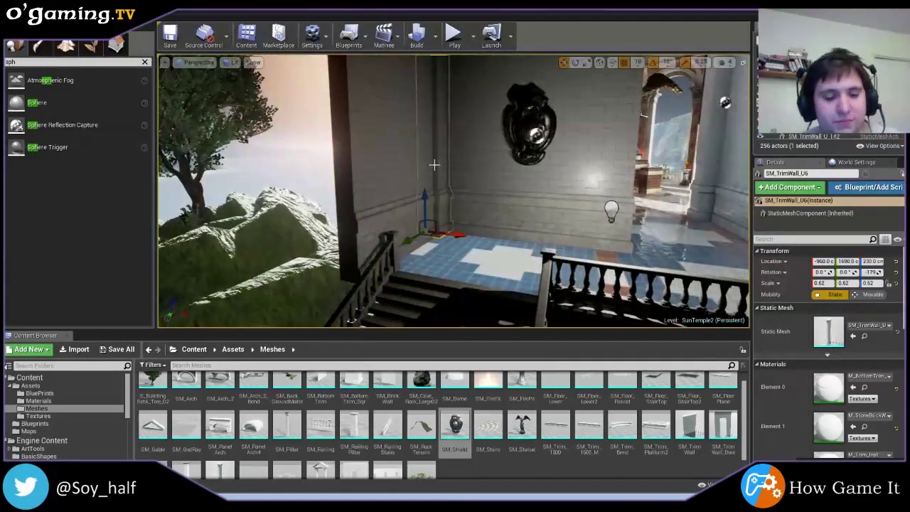
alt+drag(409, 240, 302, 288)
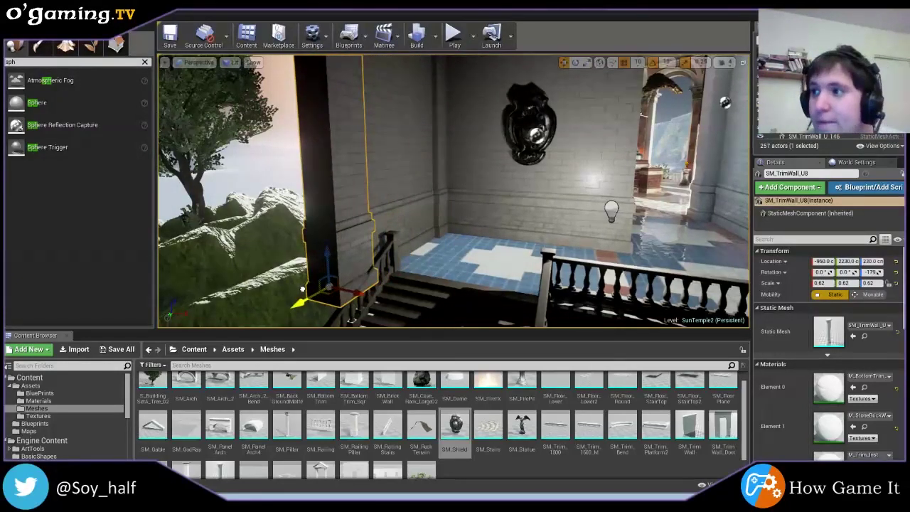
right_drag(303, 288, 268, 317)
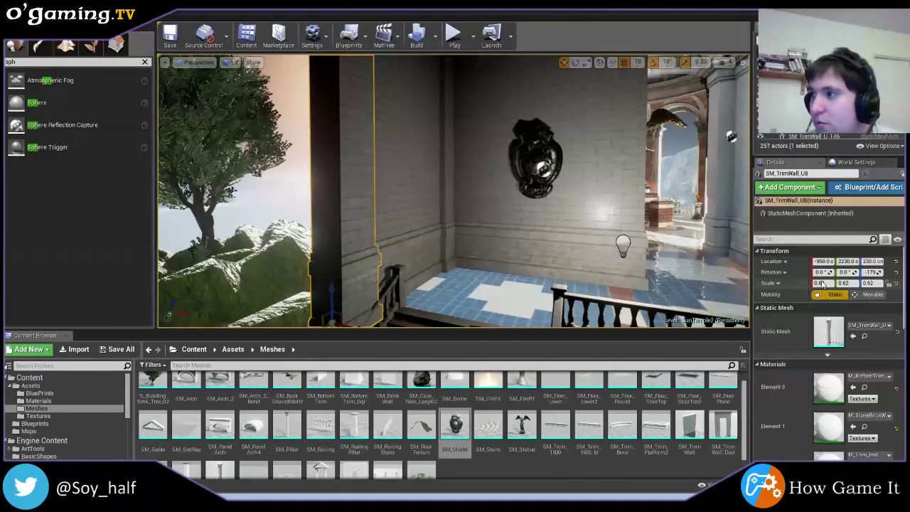
- Duplicate the SM_BottomTrim by the railing base with Ctrl+W and slide it left
right_drag(604, 213, 497, 213)
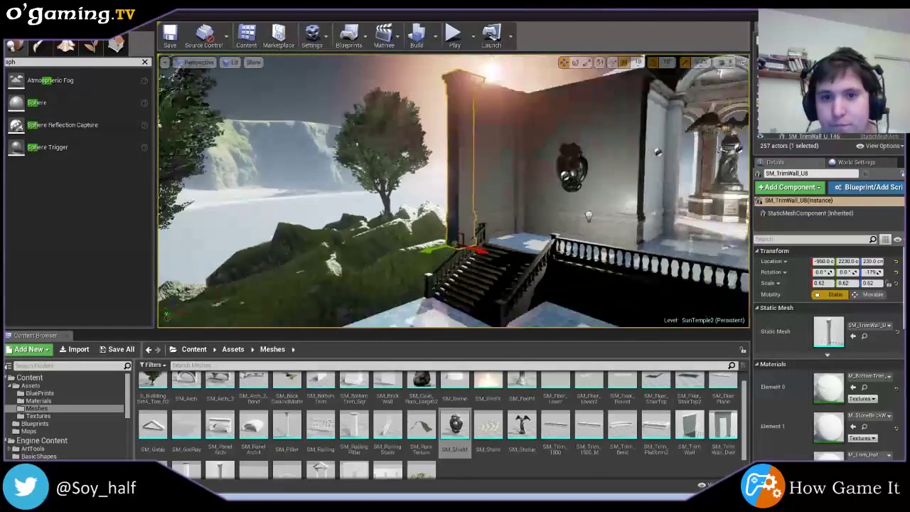
mouse_move(455, 192)
right_down()
mouse_move(473, 209)
mouse_move(465, 214)
right_up()
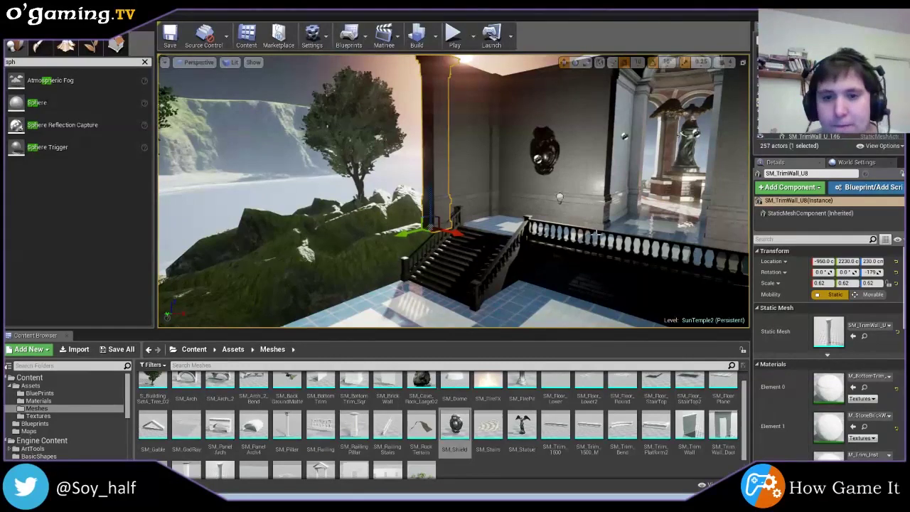
click(573, 255)
key(ctrl+w)
key(f)
drag(715, 274, 600, 277)
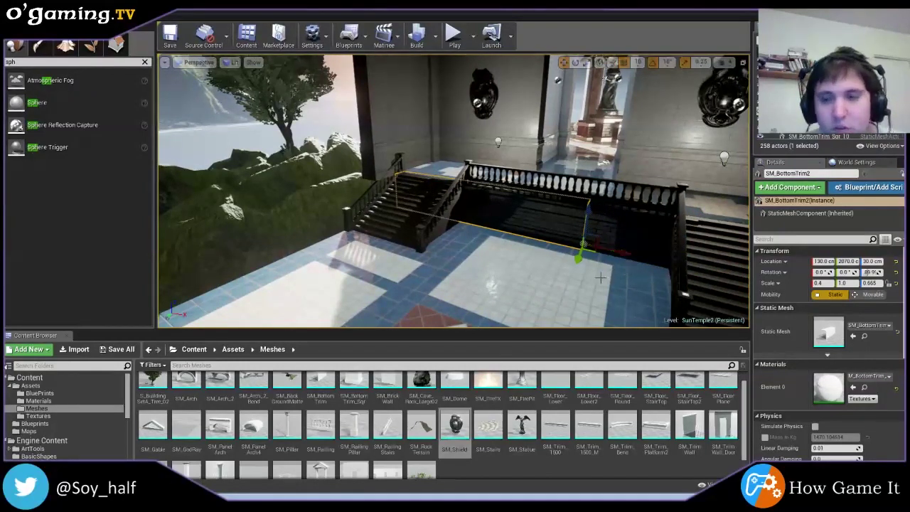
- Rotate the trim copy 90 degrees and slide it to the outer floor edge
key(e)
mouse_move(616, 248)
mouse_down()
mouse_move(569, 276)
mouse_move(437, 251)
mouse_move(190, 274)
mouse_up()
click(564, 62)
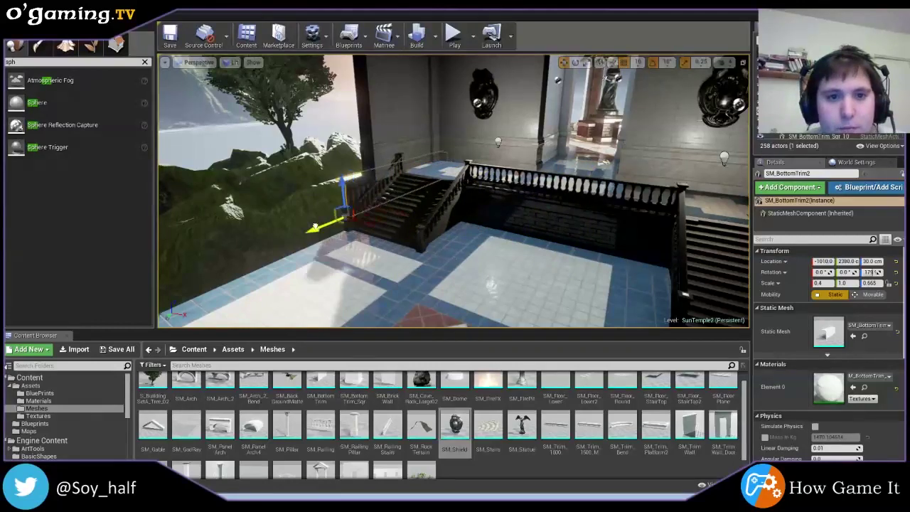
right_drag(190, 274, 190, 274)
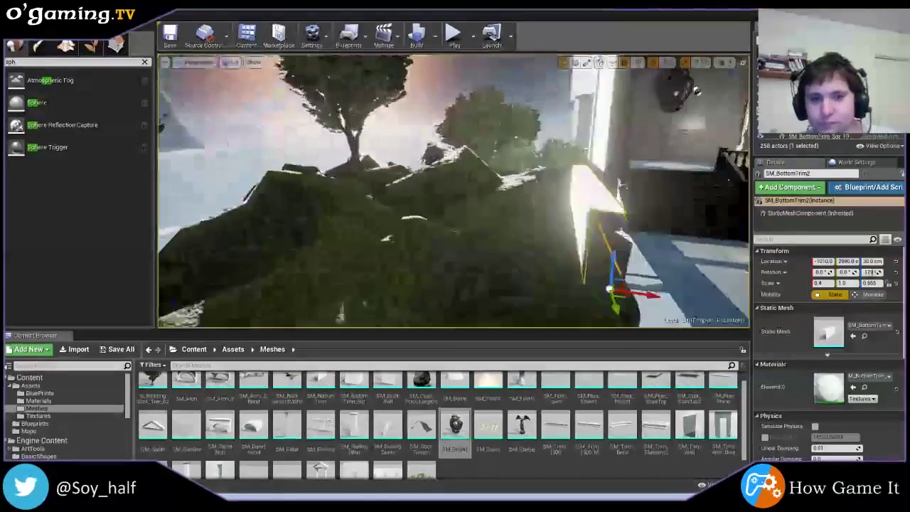
right_drag(258, 219, 259, 219)
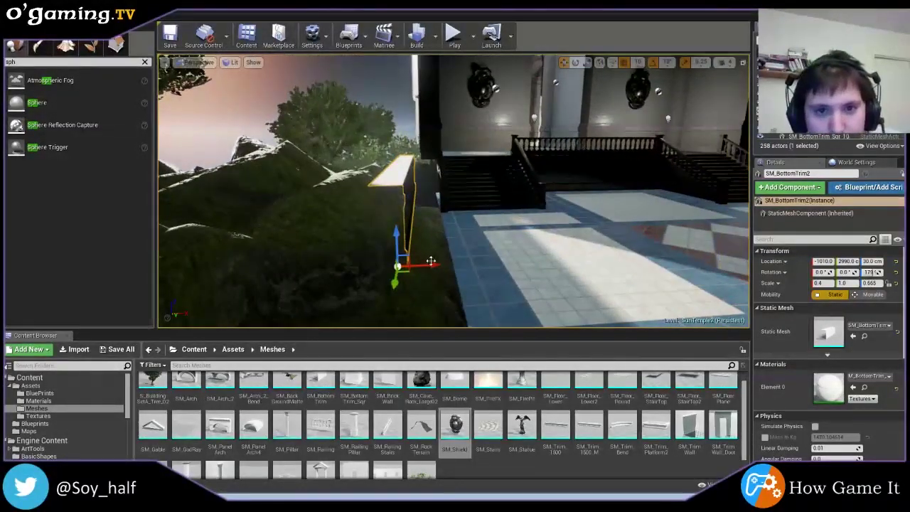
drag(440, 265, 478, 273)
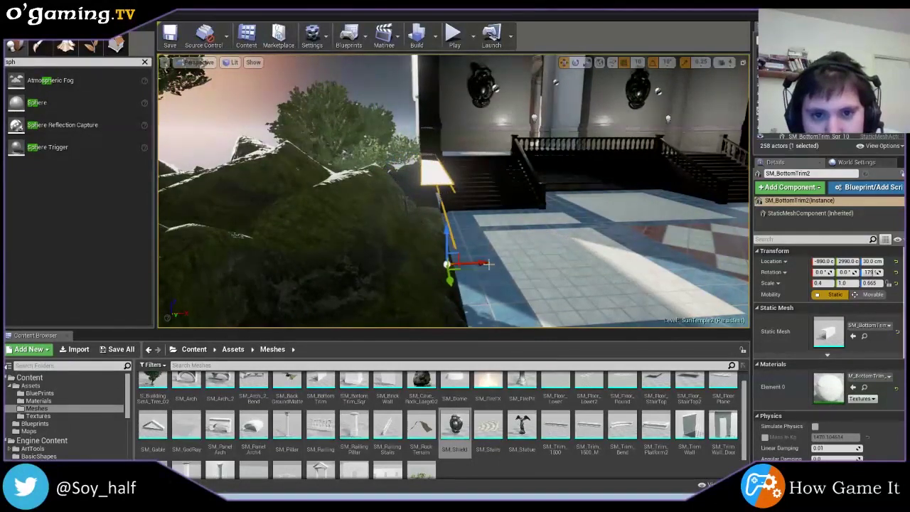
right_drag(487, 264, 387, 263)
right_drag(334, 322, 427, 298)
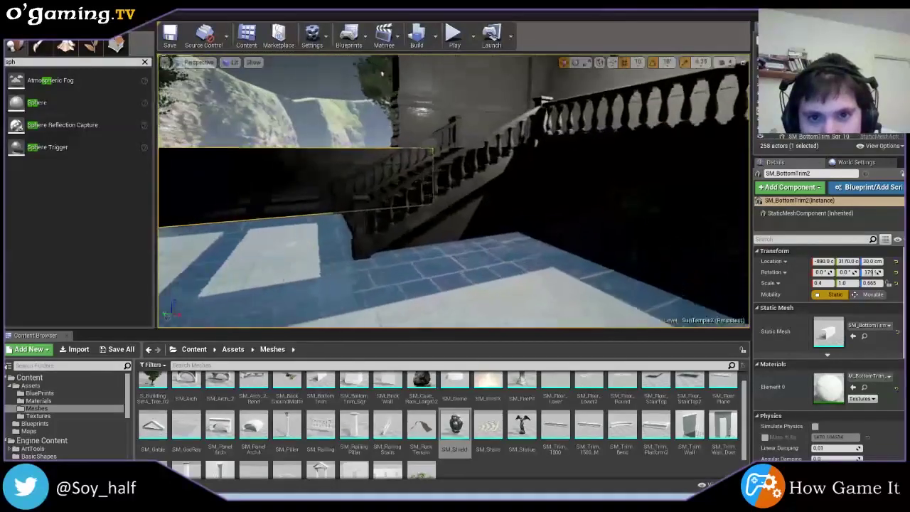
mouse_move(447, 245)
right_down()
mouse_move(416, 249)
mouse_move(715, 232)
mouse_move(469, 206)
right_up()
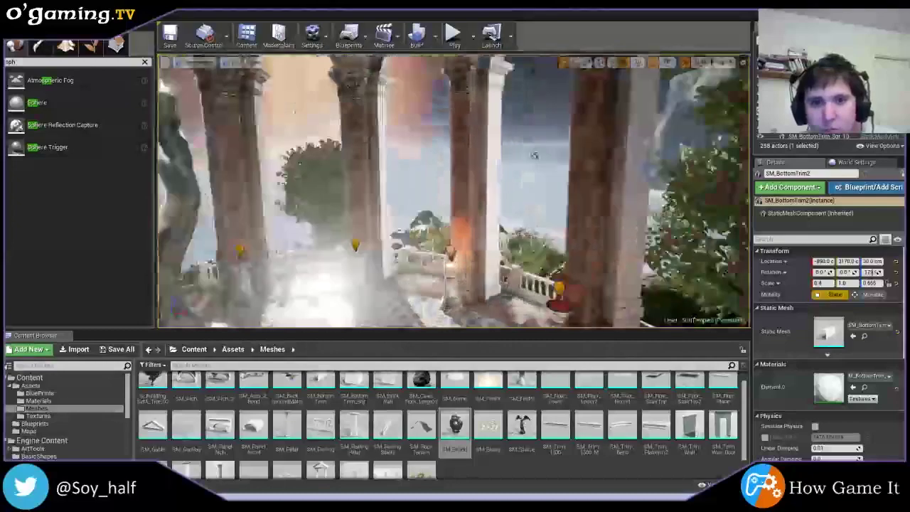
mouse_move(534, 155)
right_down()
mouse_move(497, 185)
mouse_move(540, 186)
mouse_move(498, 188)
right_up()
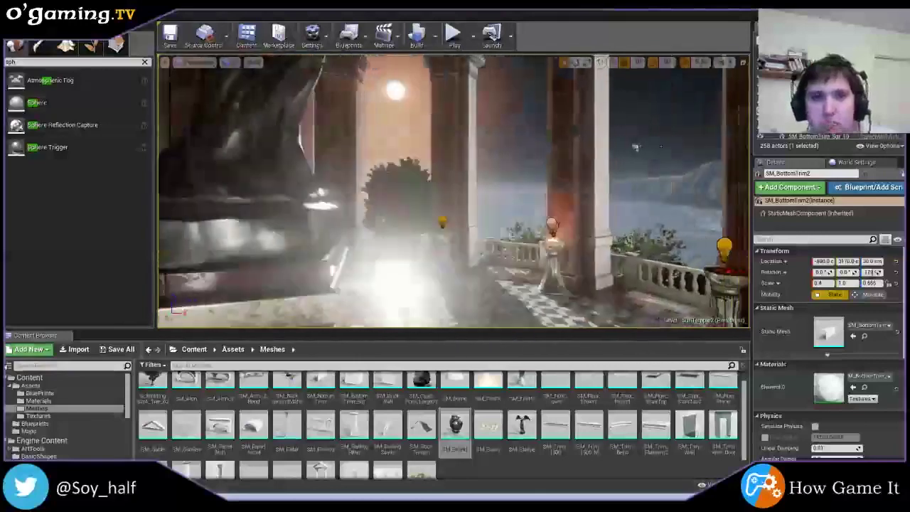
right_drag(636, 147, 593, 150)
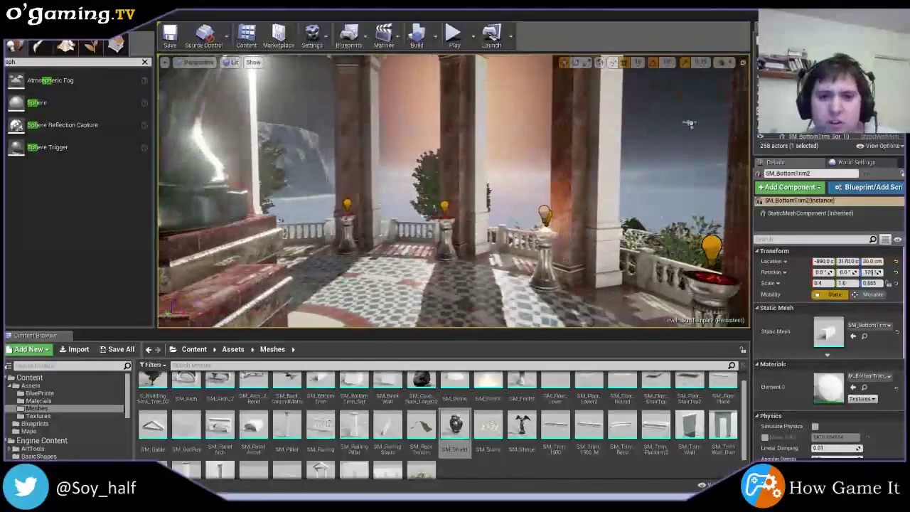
mouse_move(689, 123)
right_down()
mouse_move(732, 125)
mouse_move(732, 184)
right_up()
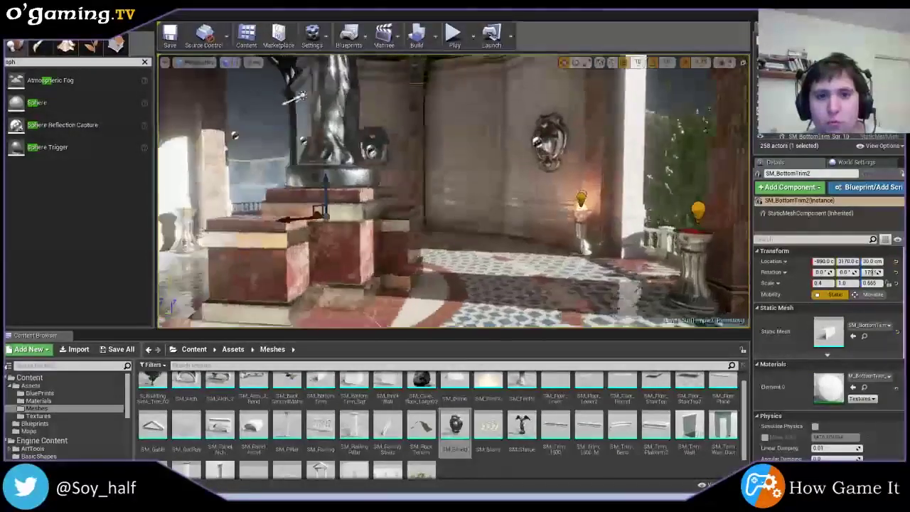
mouse_move(467, 241)
right_down()
mouse_move(454, 256)
mouse_move(494, 193)
right_up()
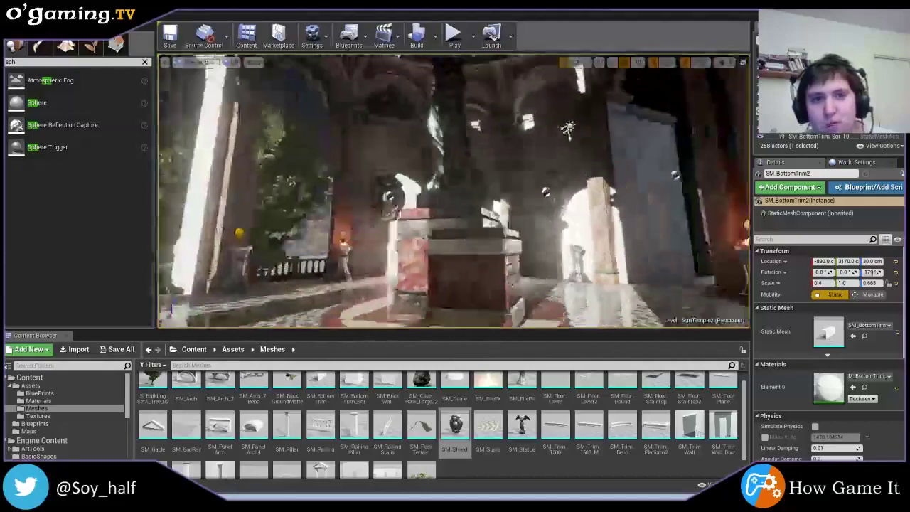
right_drag(568, 128, 597, 141)
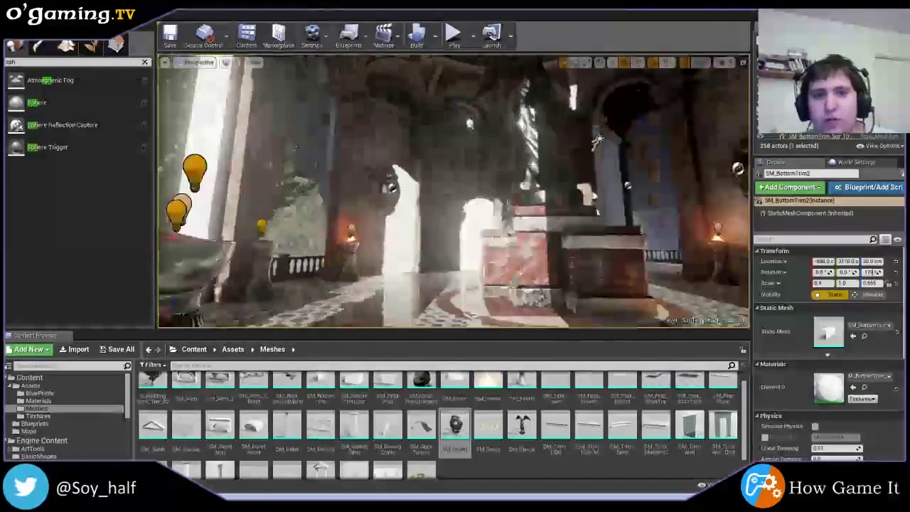
right_drag(539, 179, 376, 182)
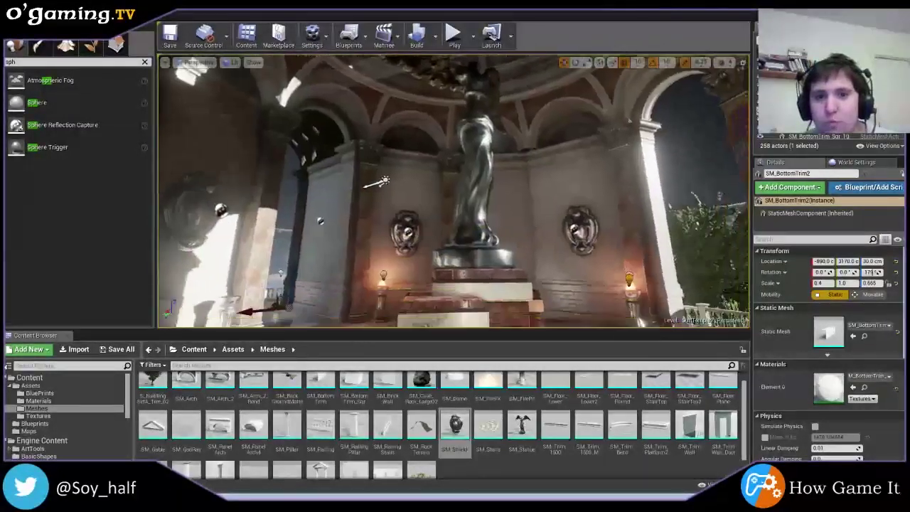
scroll(344, 155, down, 5)
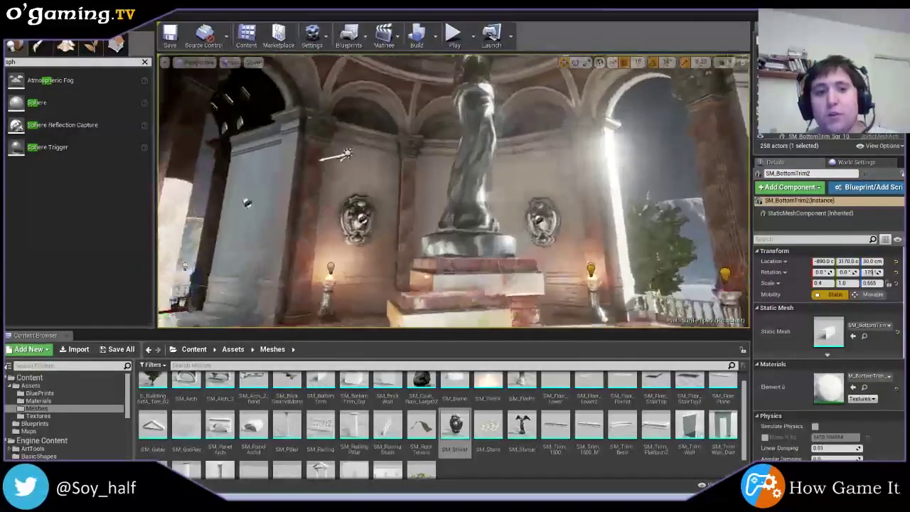
mouse_move(237, 186)
right_down()
mouse_move(367, 193)
mouse_move(693, 130)
mouse_move(620, 164)
mouse_move(662, 135)
mouse_move(657, 167)
mouse_move(611, 153)
mouse_move(639, 146)
right_up()
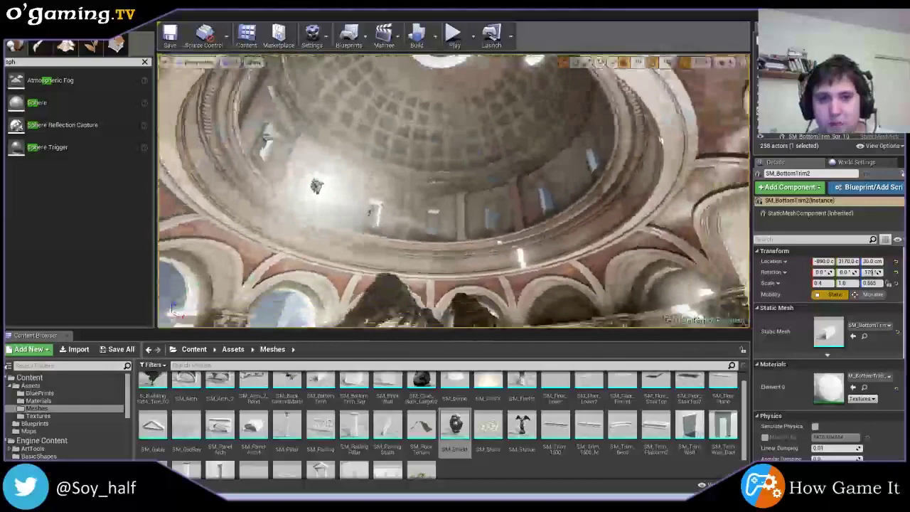
right_drag(640, 146, 661, 143)
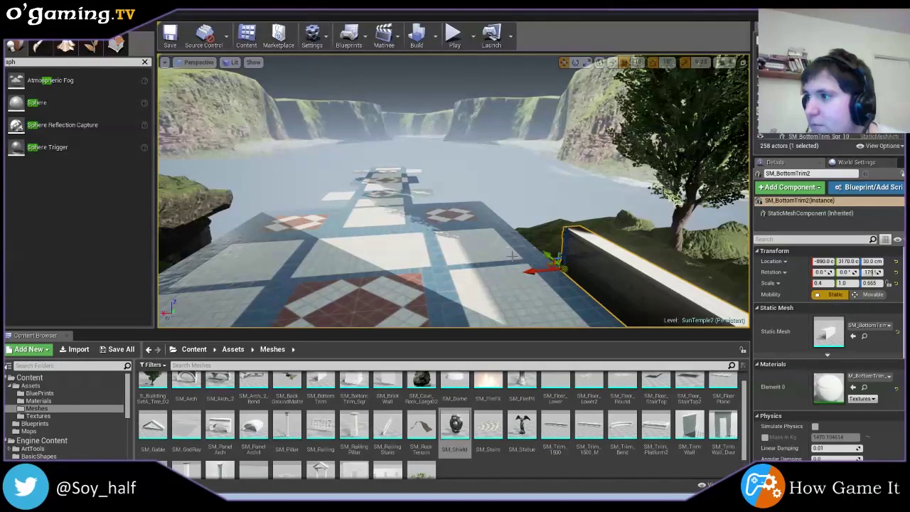
- Alt-drag a bottom-trim copy and slide it along the courtyard edge in line along Y
mouse_move(468, 215)
right_down()
mouse_move(485, 209)
mouse_move(477, 219)
right_up()
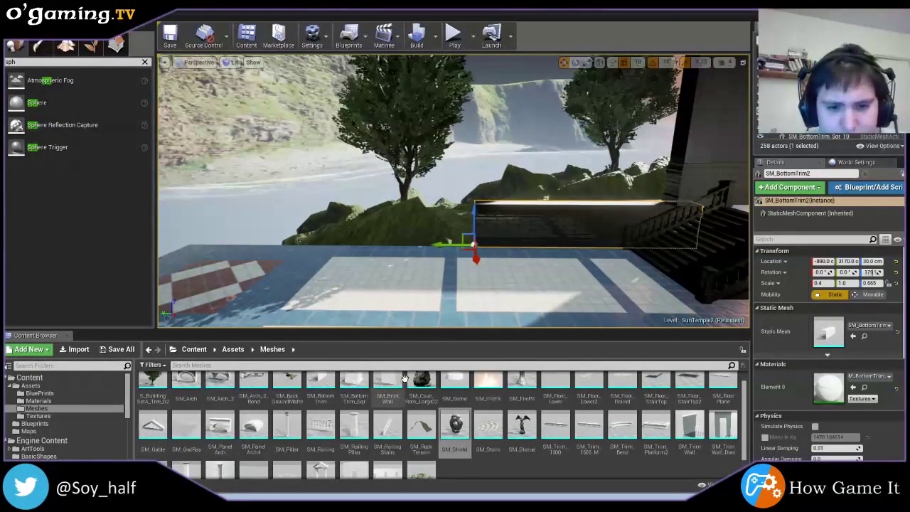
alt+drag(475, 256, 477, 263)
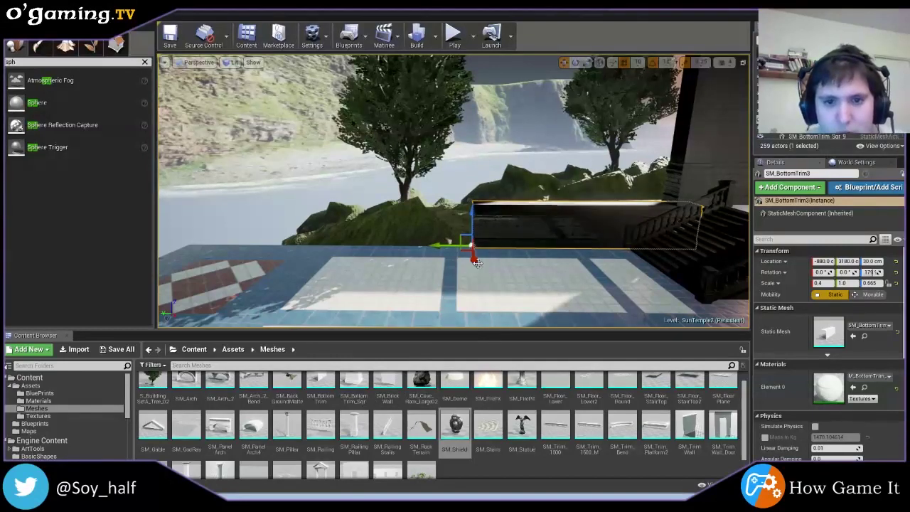
right_drag(478, 263, 494, 235)
drag(517, 256, 508, 254)
right_drag(522, 256, 459, 218)
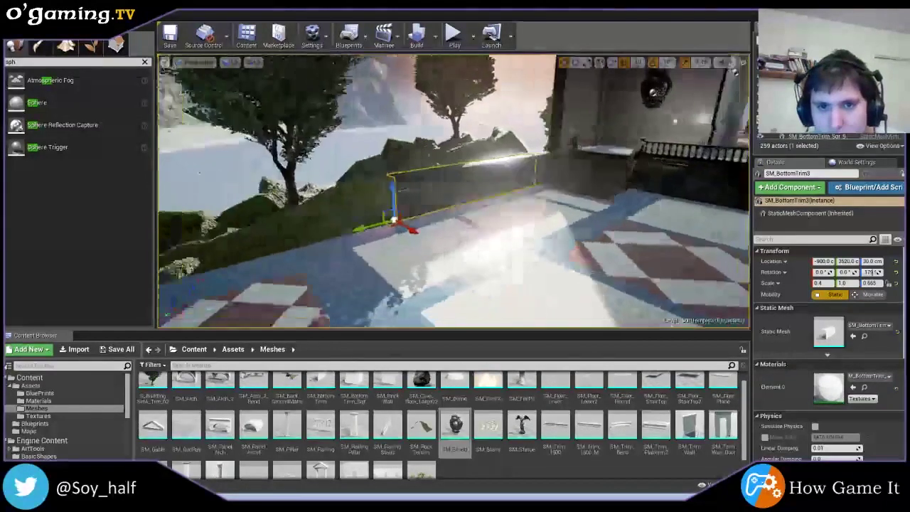
drag(459, 218, 358, 231)
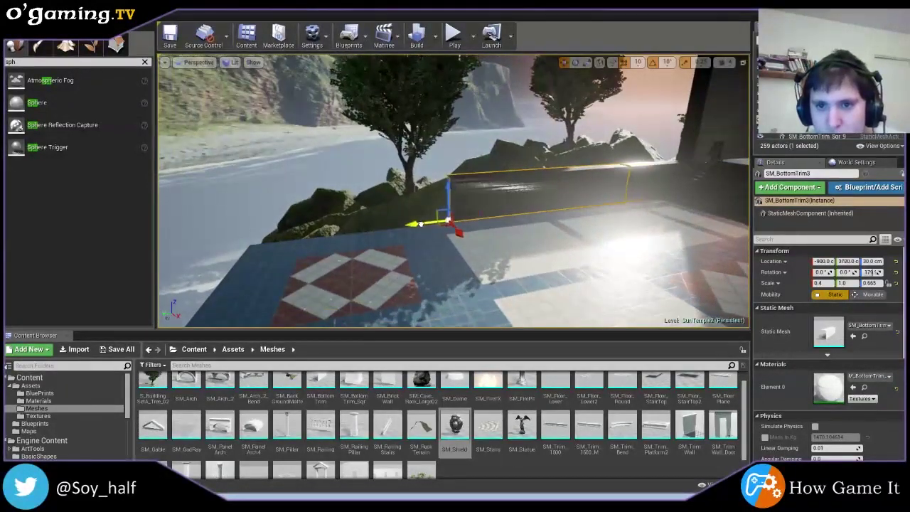
drag(305, 239, 328, 234)
mouse_move(328, 235)
right_down()
mouse_move(370, 213)
mouse_move(370, 184)
mouse_move(369, 213)
mouse_move(398, 234)
right_up()
- Alt-drag another bottom-trim copy for the next section toward the rock
click(369, 227)
click(500, 171)
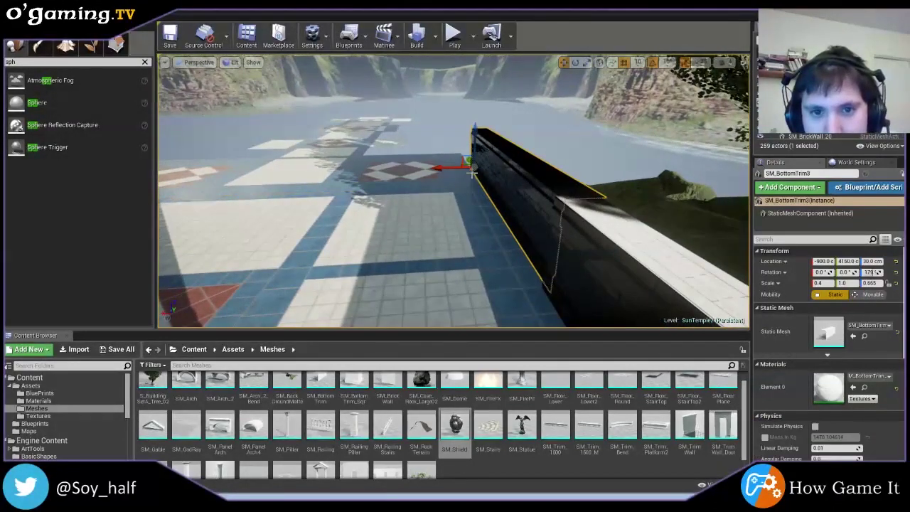
click(450, 178)
mouse_move(449, 178)
right_down()
mouse_move(477, 185)
mouse_move(441, 178)
mouse_move(449, 233)
mouse_move(412, 168)
right_up()
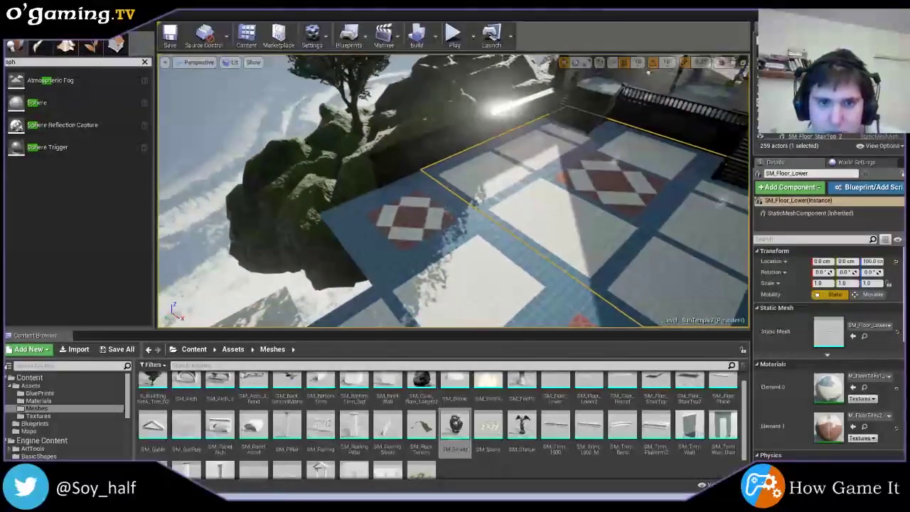
click(412, 168)
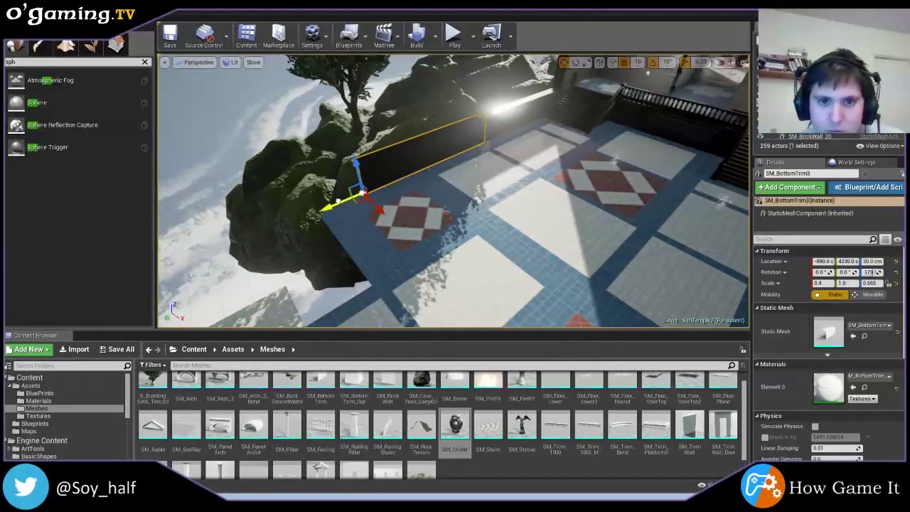
alt+drag(357, 195, 293, 222)
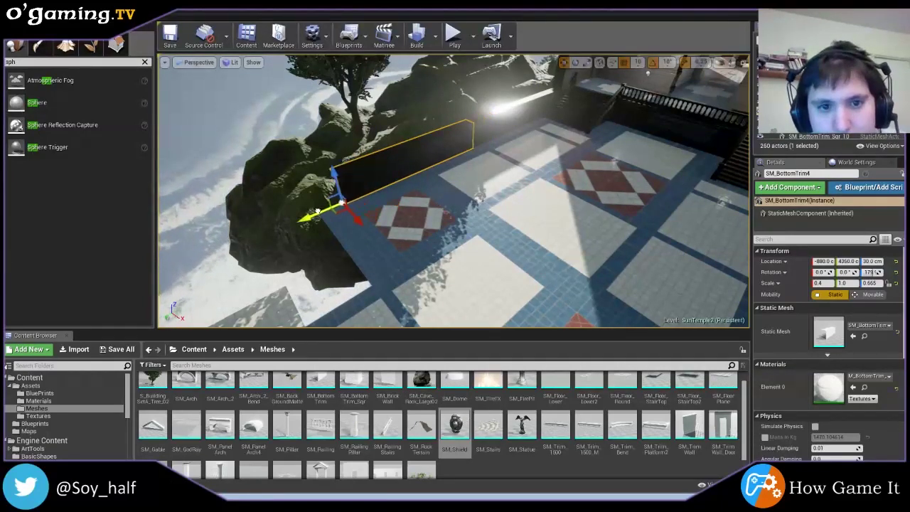
mouse_move(293, 222)
right_down()
mouse_move(238, 217)
mouse_move(192, 155)
mouse_move(457, 307)
right_up()
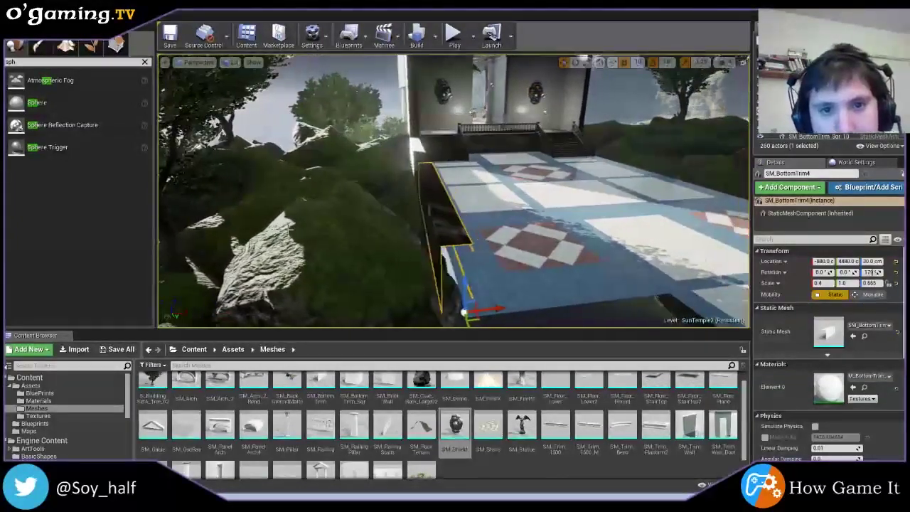
drag(456, 307, 453, 310)
- Check SM_BottomTrim4 at X -890, Y 4480, Z 30 and return to the tiled courtyard
click(462, 295)
mouse_move(462, 295)
right_down()
mouse_move(497, 270)
mouse_move(463, 254)
right_up()
click(398, 206)
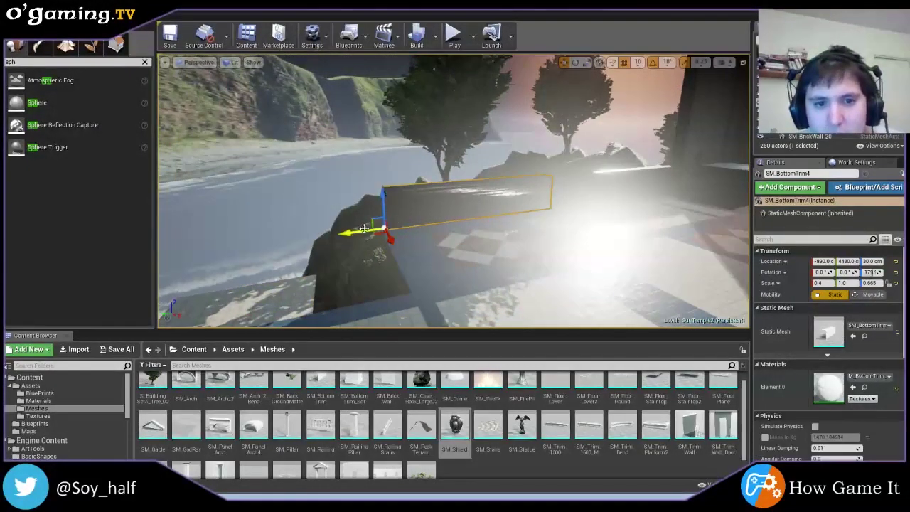
click(338, 214)
mouse_move(349, 215)
right_down()
mouse_move(398, 213)
mouse_move(367, 230)
right_up()
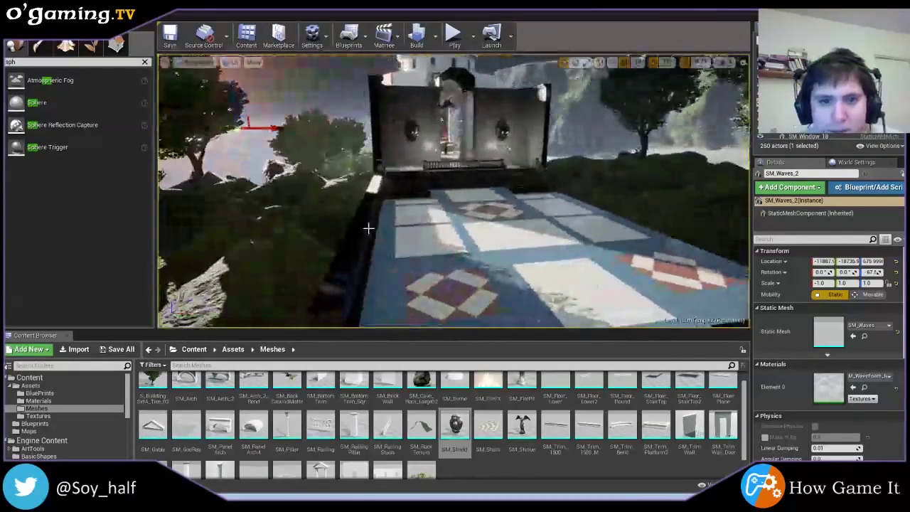
click(376, 184)
right_drag(395, 192, 398, 195)
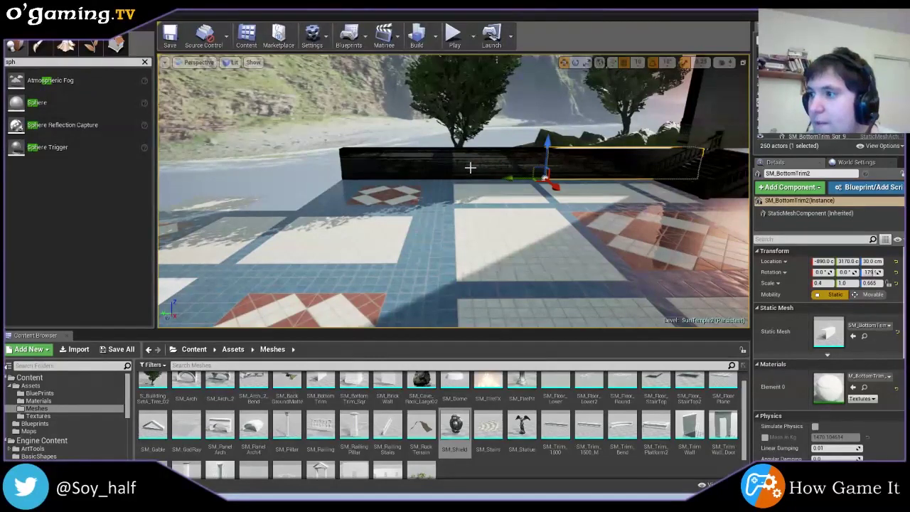
- Duplicate the three bottom-trim pieces and move the copies along X to 930 cm
ctrl+click(443, 171)
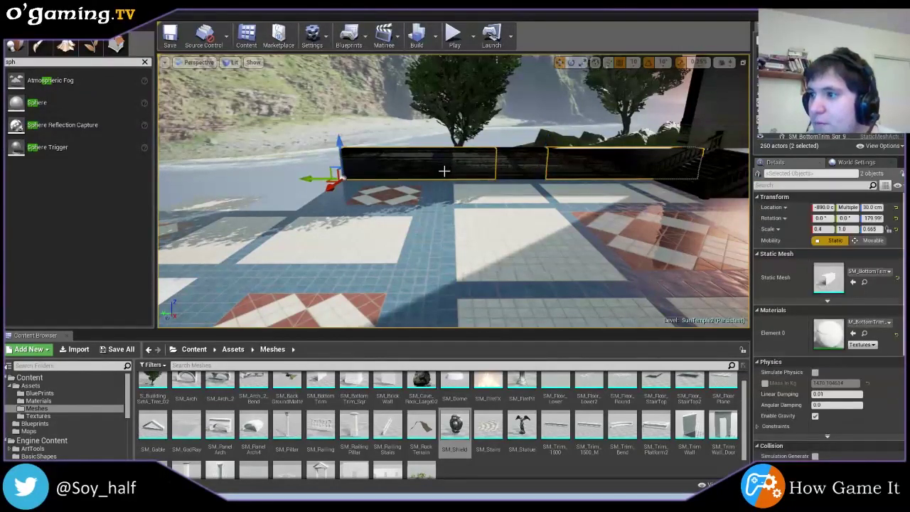
ctrl+click(501, 163)
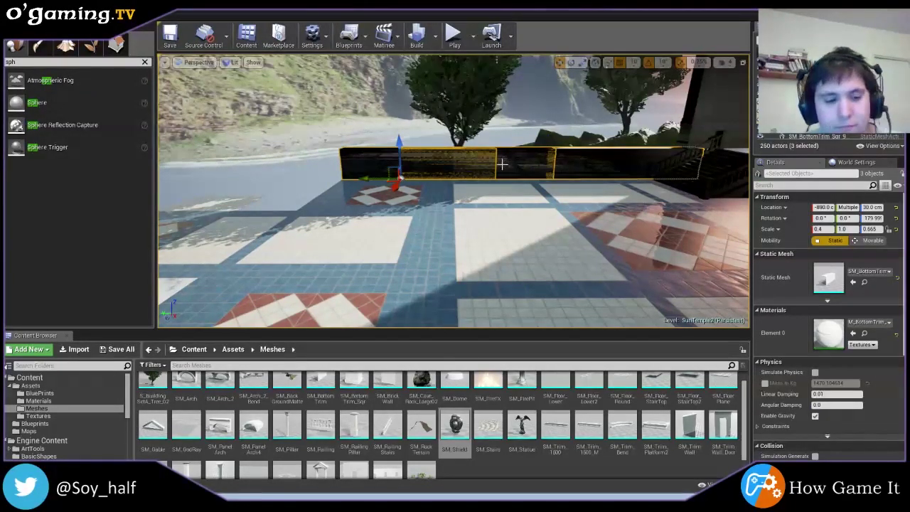
key(ctrl+w)
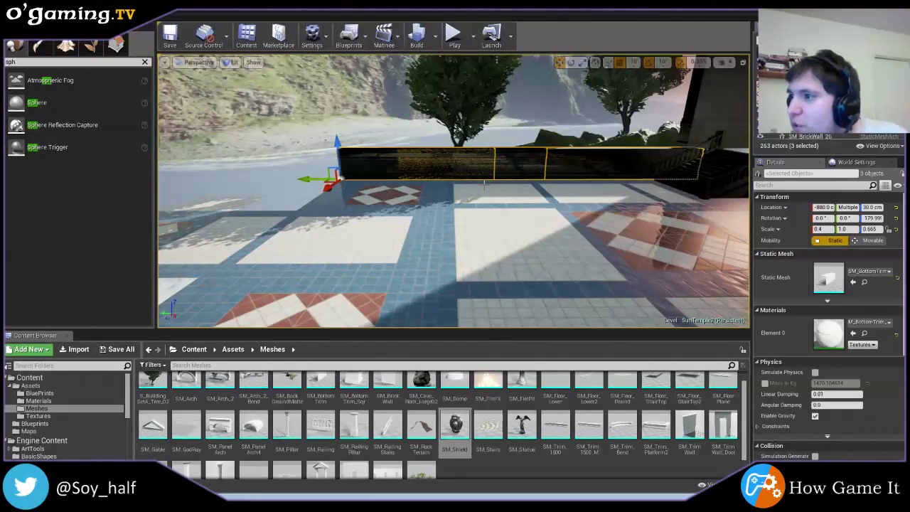
mouse_move(483, 183)
right_down()
mouse_move(377, 189)
mouse_move(373, 215)
right_up()
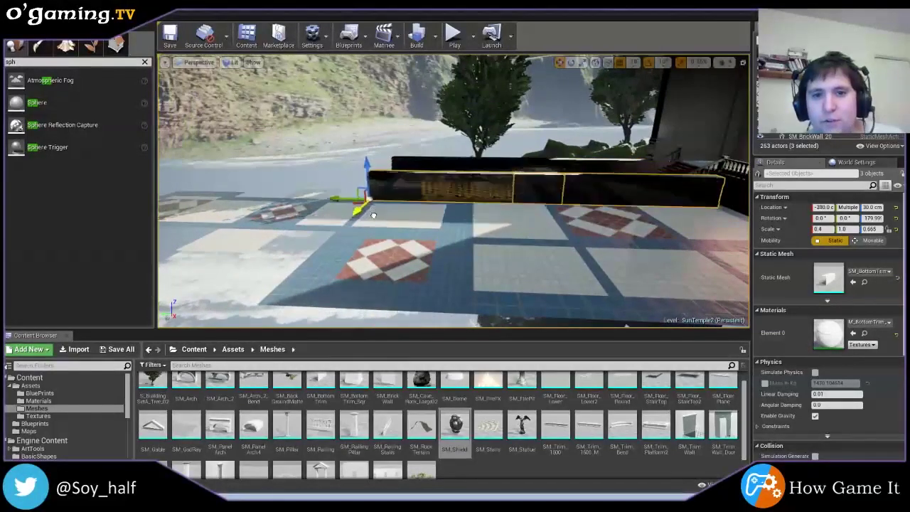
drag(374, 215, 287, 266)
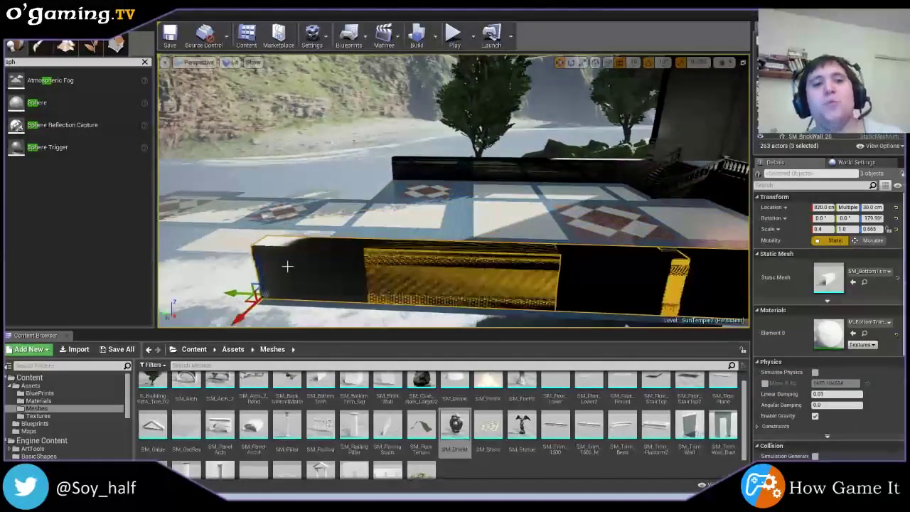
right_drag(287, 266, 516, 304)
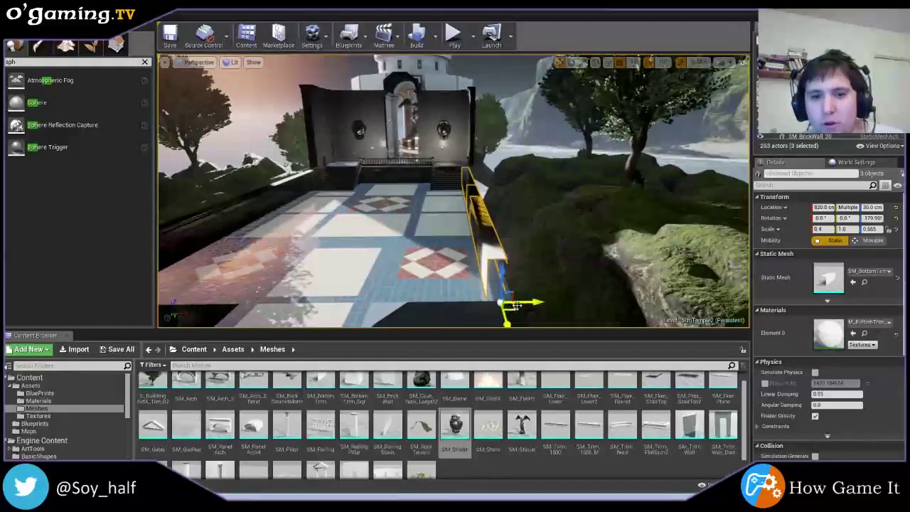
drag(538, 301, 566, 302)
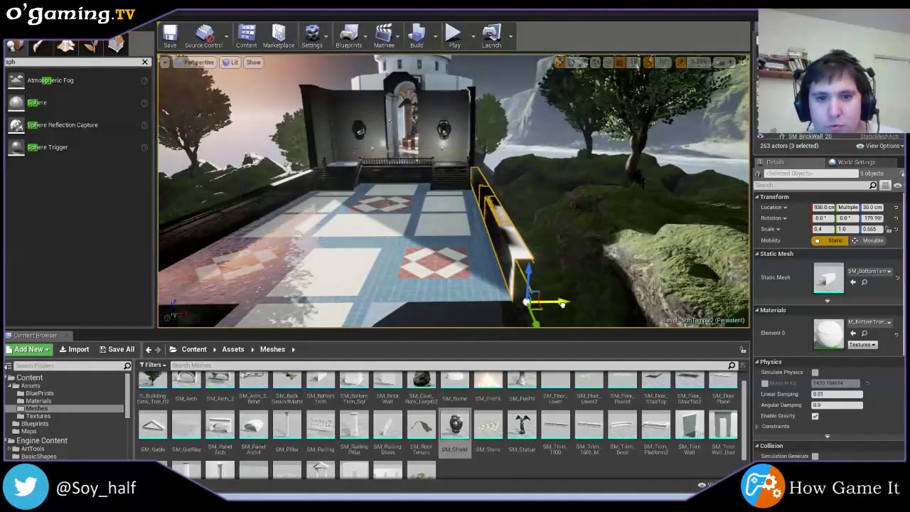
mouse_move(561, 304)
right_down()
mouse_move(554, 214)
mouse_move(538, 271)
right_up()
click(554, 214)
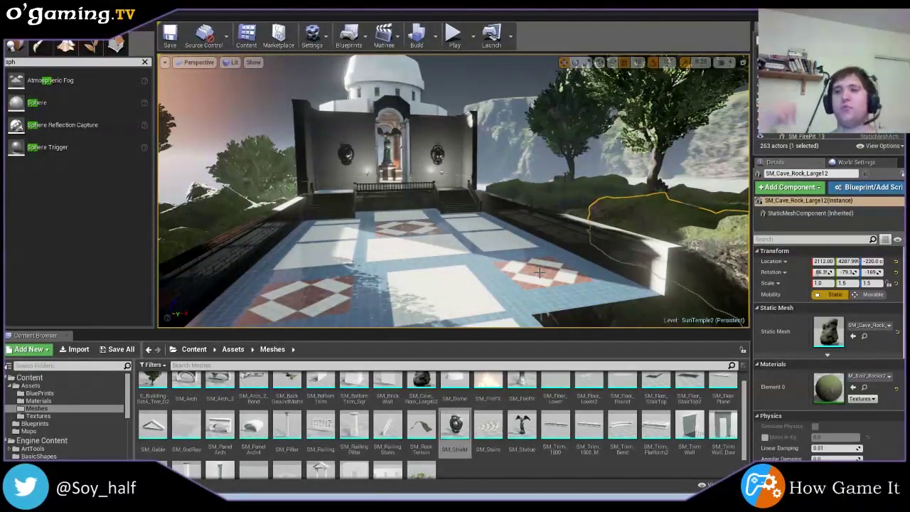
right_drag(527, 272, 511, 234)
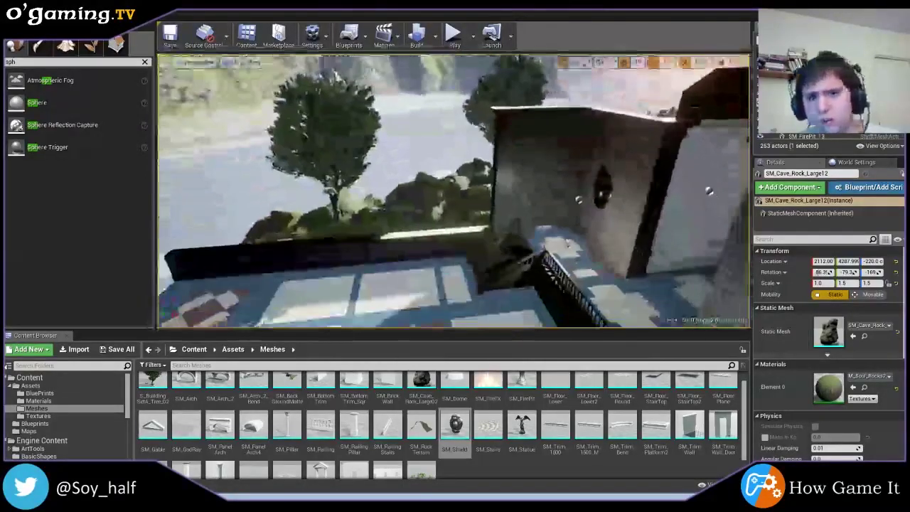
right_drag(568, 254, 567, 254)
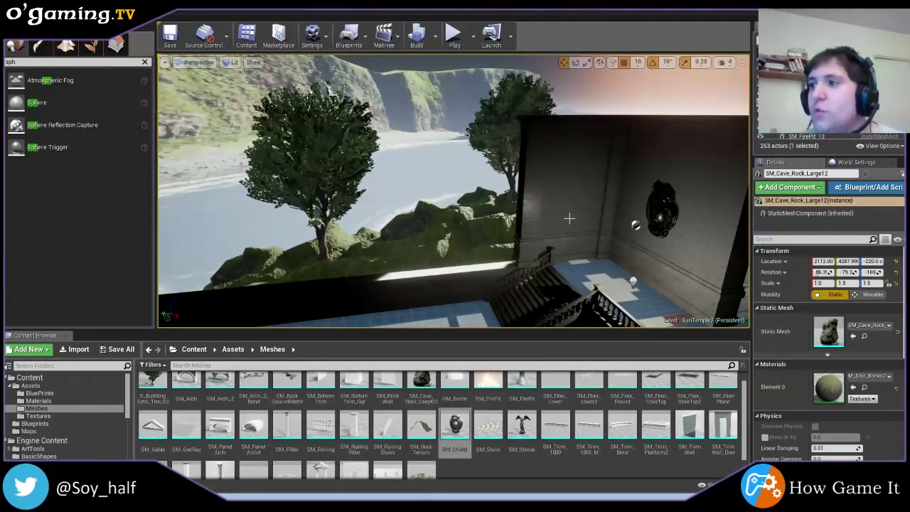
mouse_move(551, 207)
right_down()
mouse_move(498, 213)
mouse_move(626, 213)
right_up()
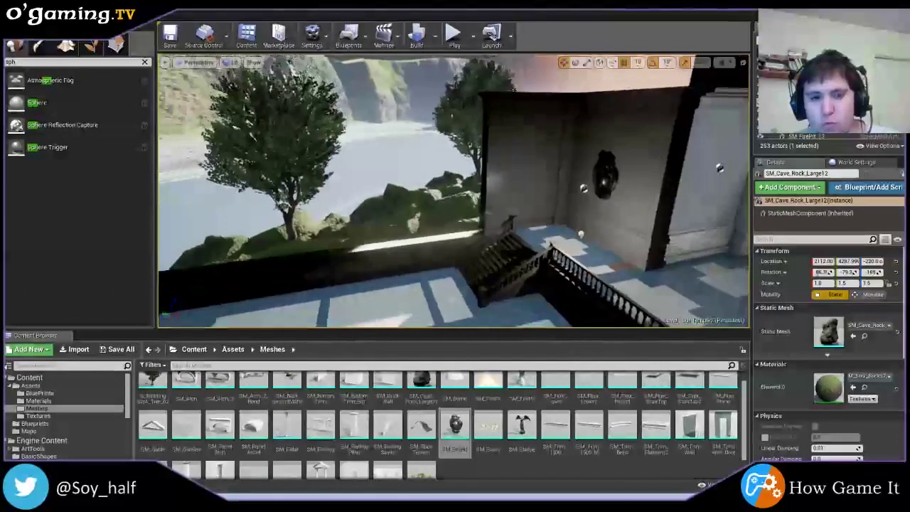
right_drag(626, 213, 669, 213)
scroll(552, 431, up, 1)
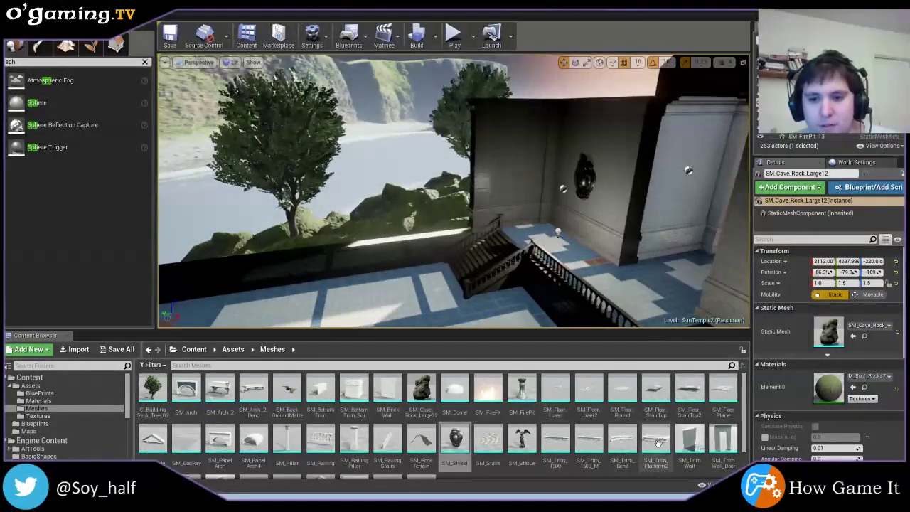
- Select the side-wall trim piece and undo an accidentally placed oversized Trim Wall mesh
click(523, 200)
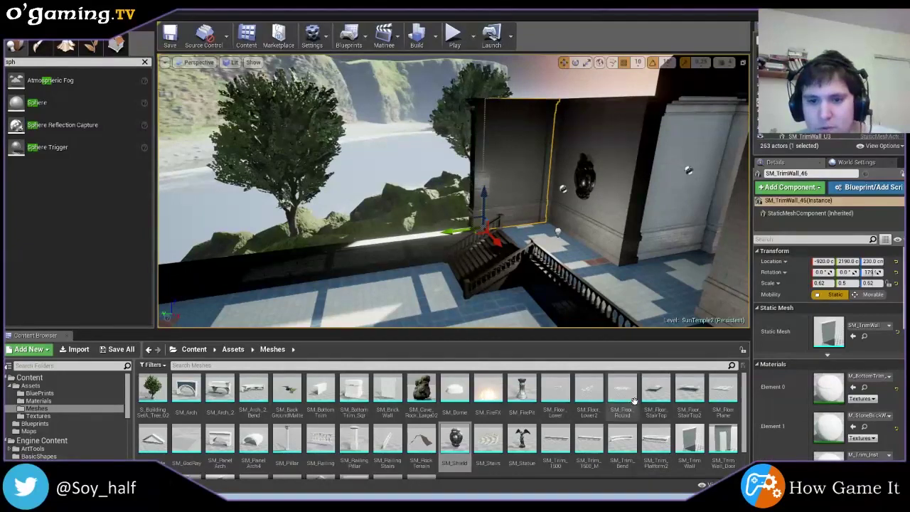
drag(689, 440, 445, 234)
right_drag(348, 240, 348, 239)
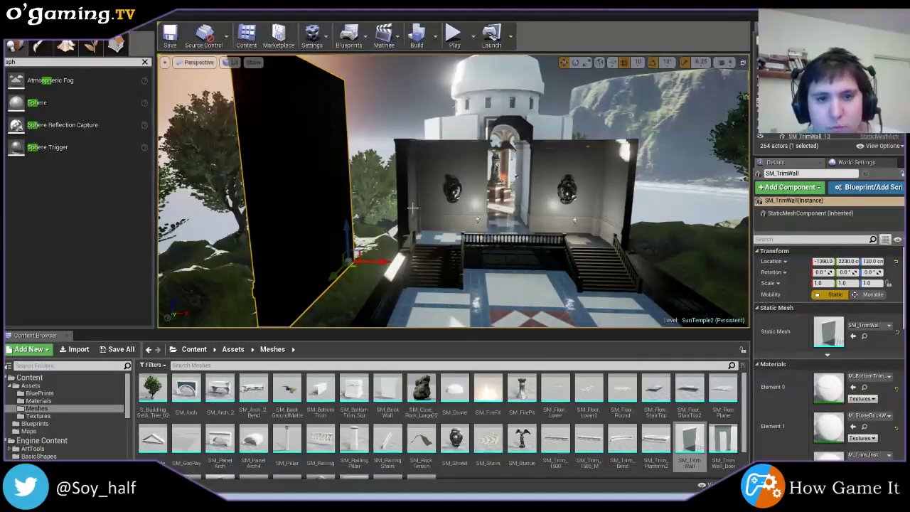
key(ctrl+z)
right_drag(427, 206, 320, 213)
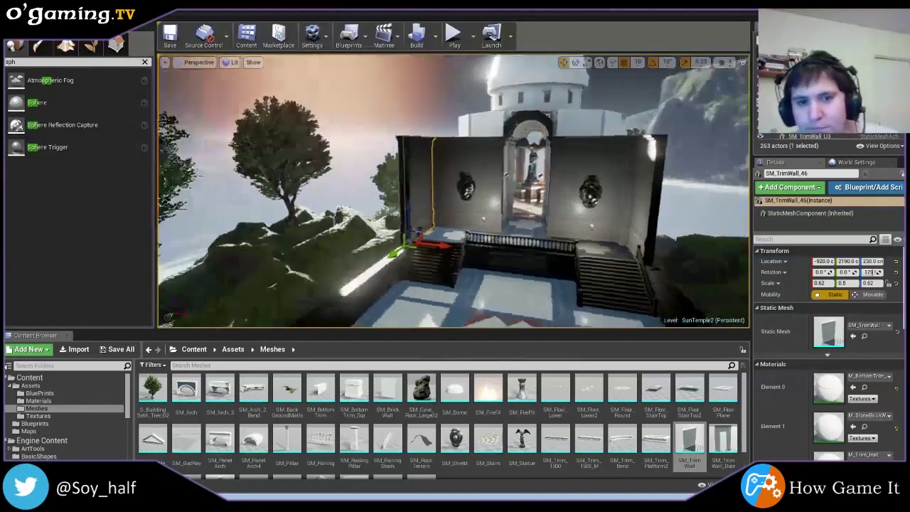
right_drag(427, 206, 419, 207)
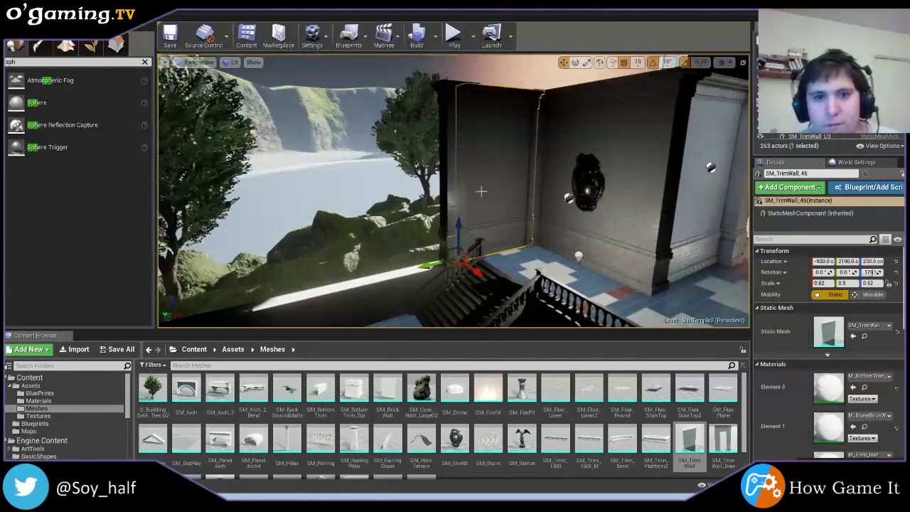
- Duplicate the three wall and pillar pieces leftward, then copy SM_TrimWall_46 and its pillar further left
ctrl+click(533, 176)
ctrl+click(445, 210)
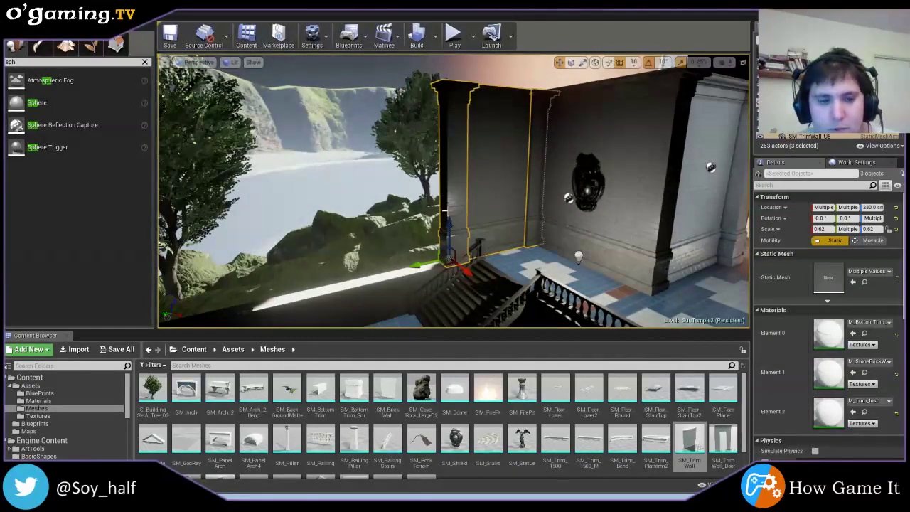
mouse_move(421, 266)
alt+mouse_down()
mouse_move(280, 285)
mouse_move(469, 242)
alt+mouse_up()
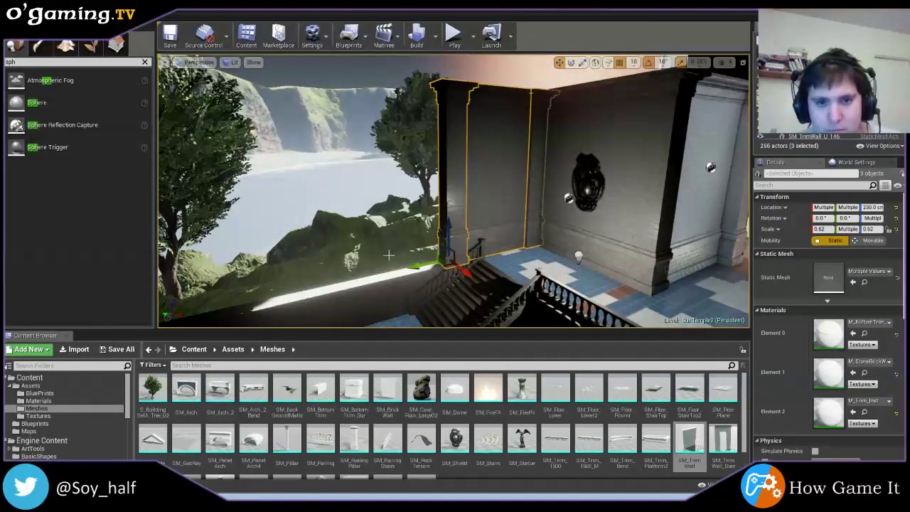
click(474, 223)
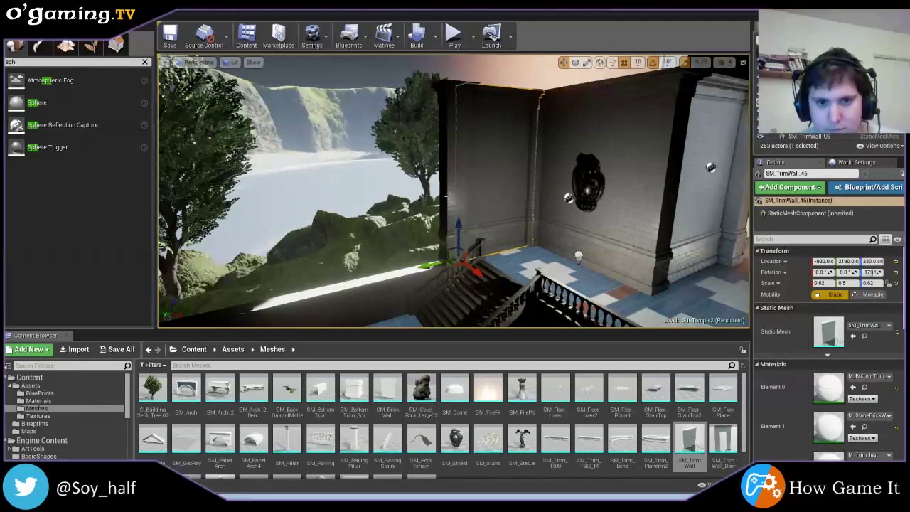
ctrl+click(455, 199)
key(ctrl+w)
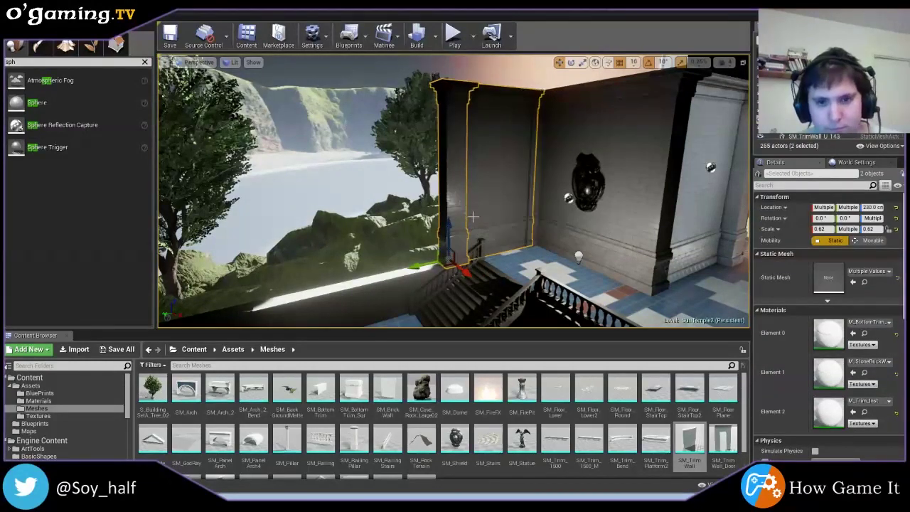
mouse_move(418, 264)
mouse_down()
mouse_move(262, 285)
mouse_move(314, 220)
mouse_up()
- Widen the SM_TrimWall_48 piece to double width with Scale Y 1.0
click(313, 223)
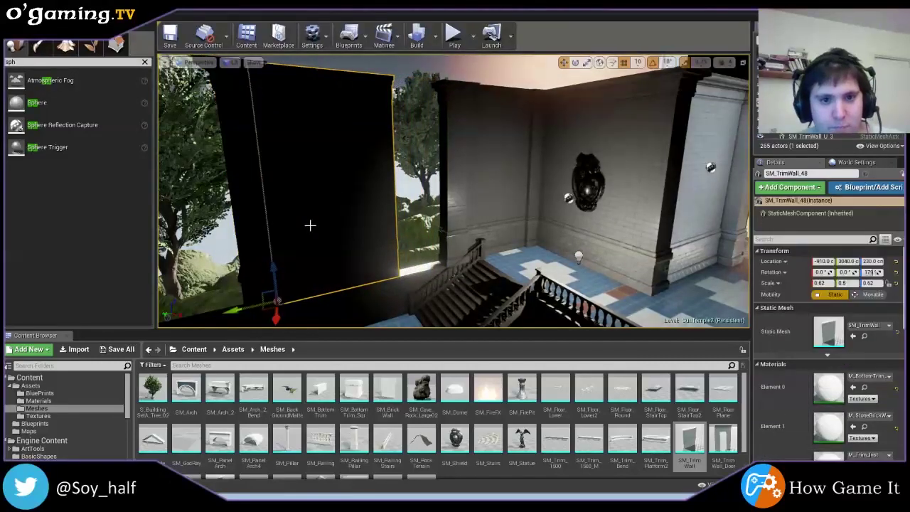
mouse_move(291, 262)
right_down()
mouse_move(306, 305)
mouse_move(300, 253)
right_up()
mouse_move(401, 228)
right_down()
mouse_move(369, 234)
mouse_move(424, 211)
right_up()
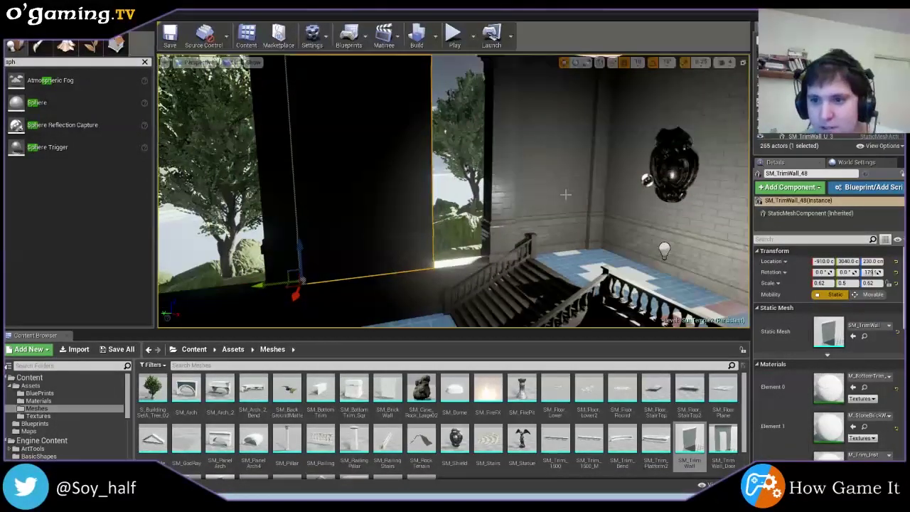
click(586, 63)
mouse_move(342, 274)
mouse_down()
mouse_move(384, 273)
mouse_move(324, 277)
mouse_up()
- Duplicate the dark wall piece behind the tree and its adjacent trim, sliding the copies left
mouse_move(324, 277)
right_down()
mouse_move(370, 213)
mouse_move(426, 206)
right_up()
click(313, 213)
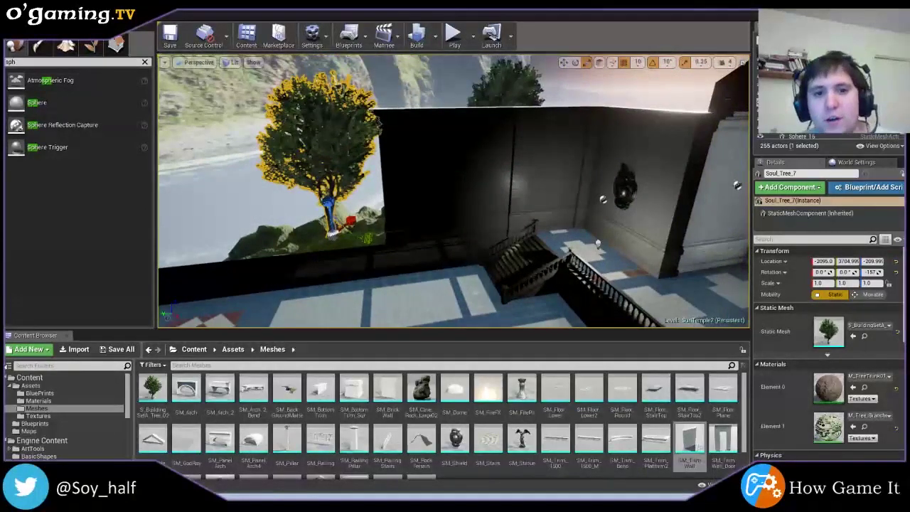
click(423, 193)
ctrl+click(390, 176)
alt+drag(391, 183, 396, 189)
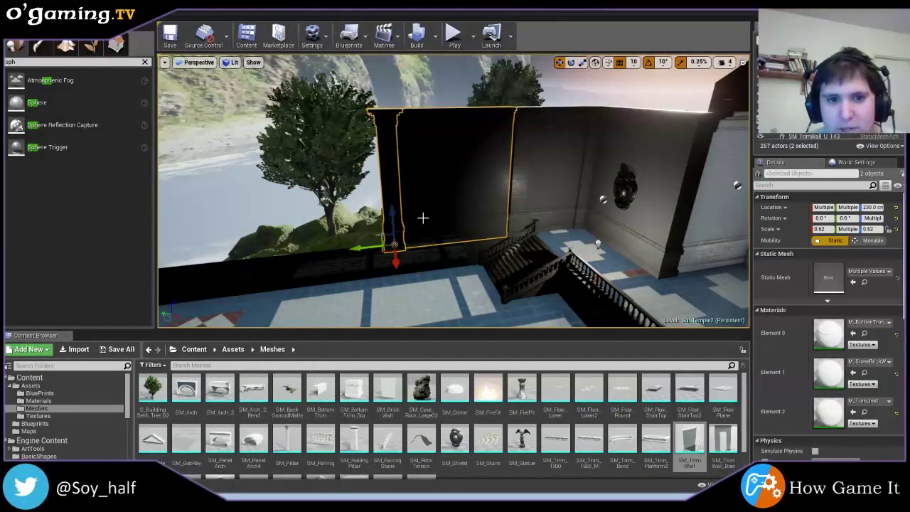
drag(393, 254, 234, 244)
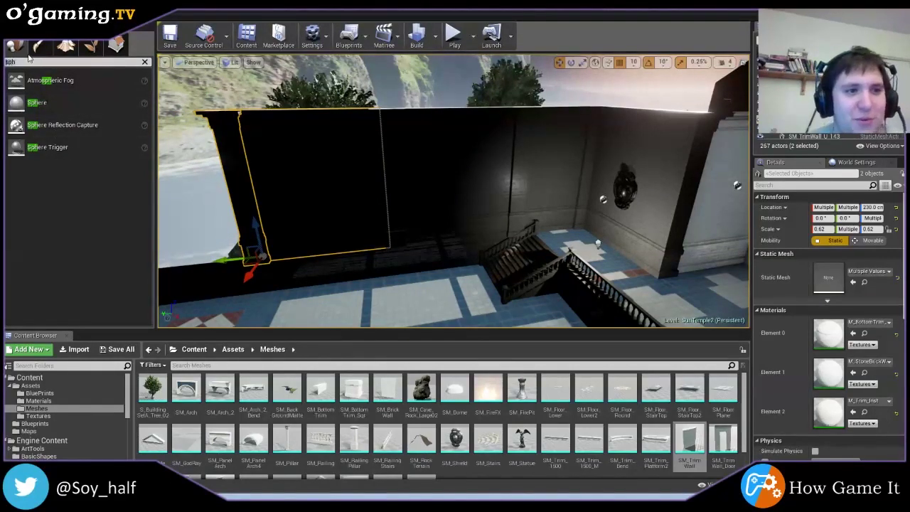
- Place a Point Light in front of the wall, setting intensity 100000 then lowering it to about 12738
key(BackSpace)
key(BackSpace)
key(BackSpace)
text(light)
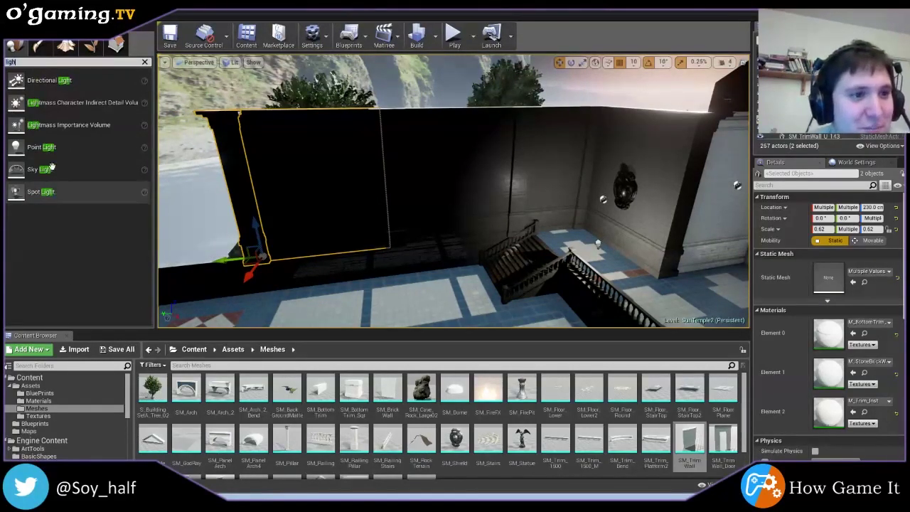
drag(41, 146, 400, 300)
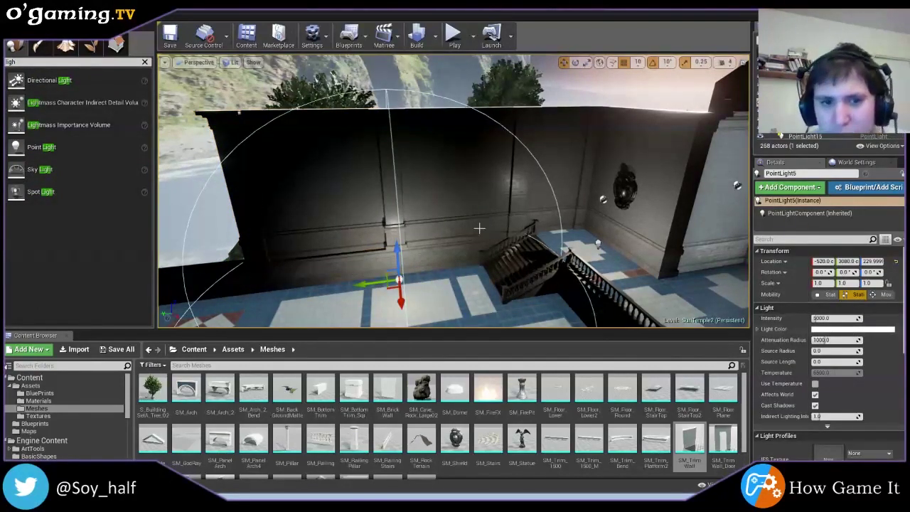
click(836, 318)
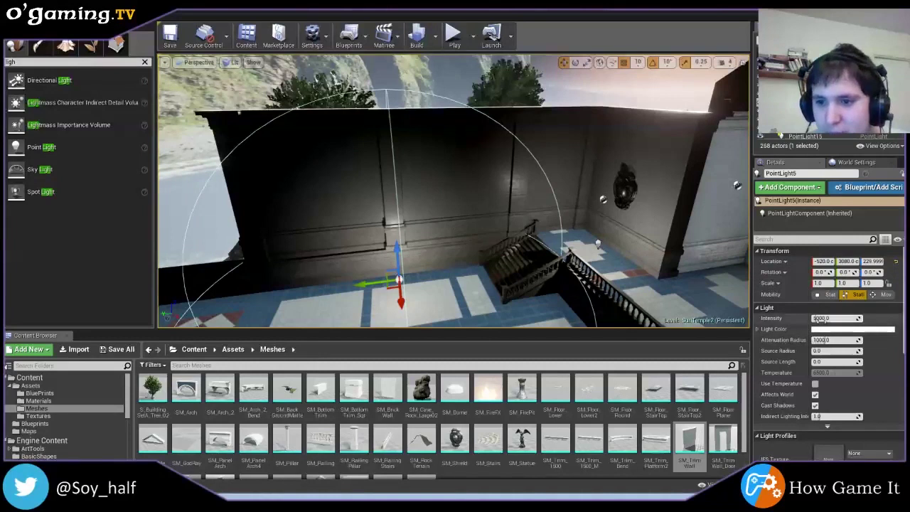
text(100000)
key(Return)
drag(835, 317, 822, 317)
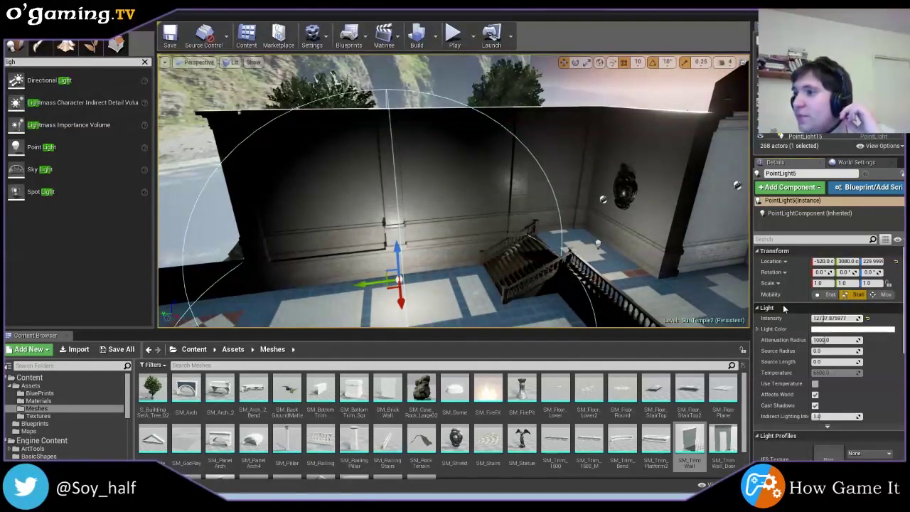
- Duplicate SM_TrimWall_49 and its thin adjoining piece, sliding the copies left to extend the wall
mouse_move(605, 213)
right_down()
mouse_move(498, 213)
mouse_move(508, 187)
right_up()
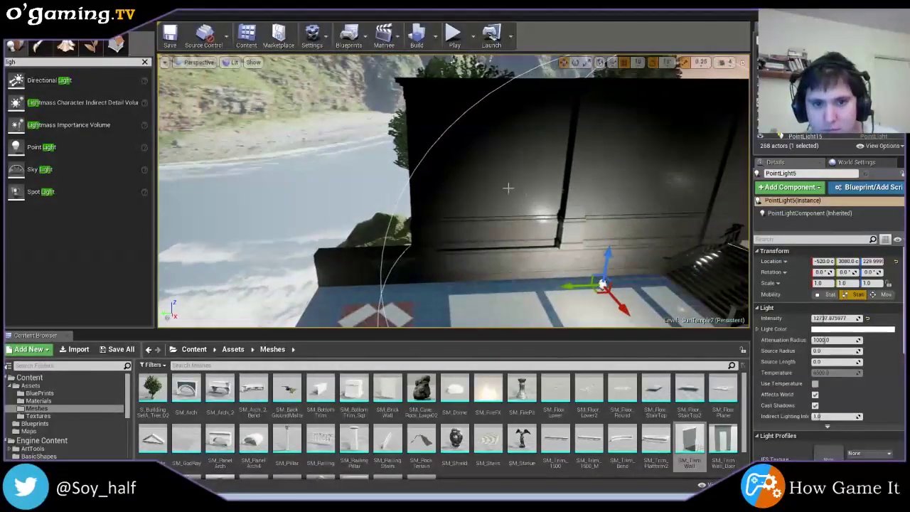
click(486, 200)
ctrl+click(423, 175)
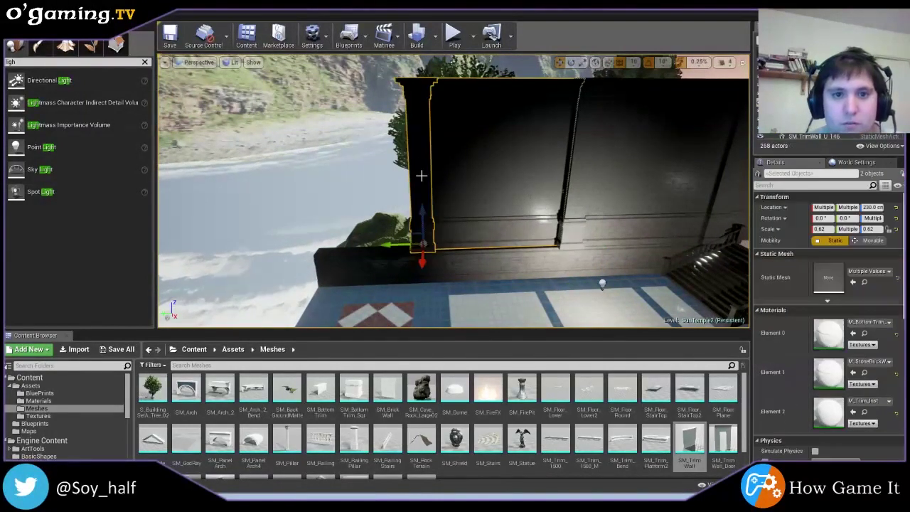
key(ctrl+w)
drag(395, 250, 292, 225)
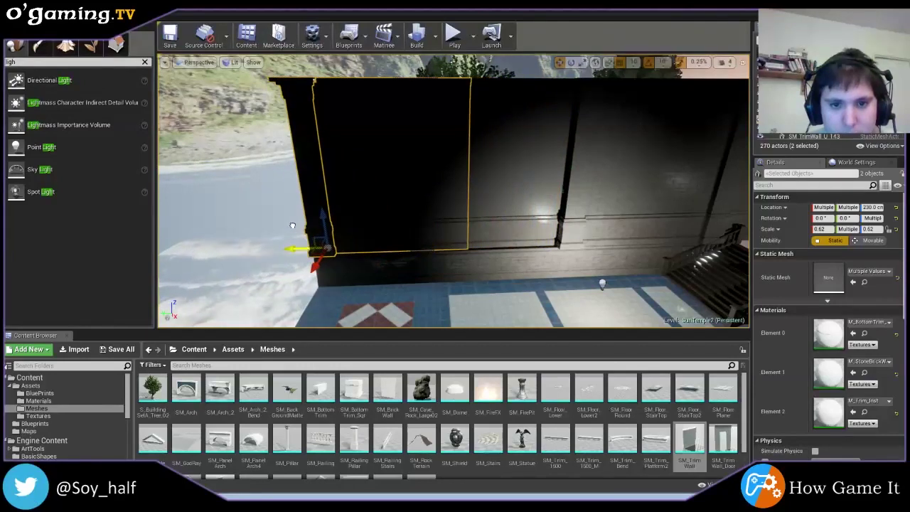
click(249, 226)
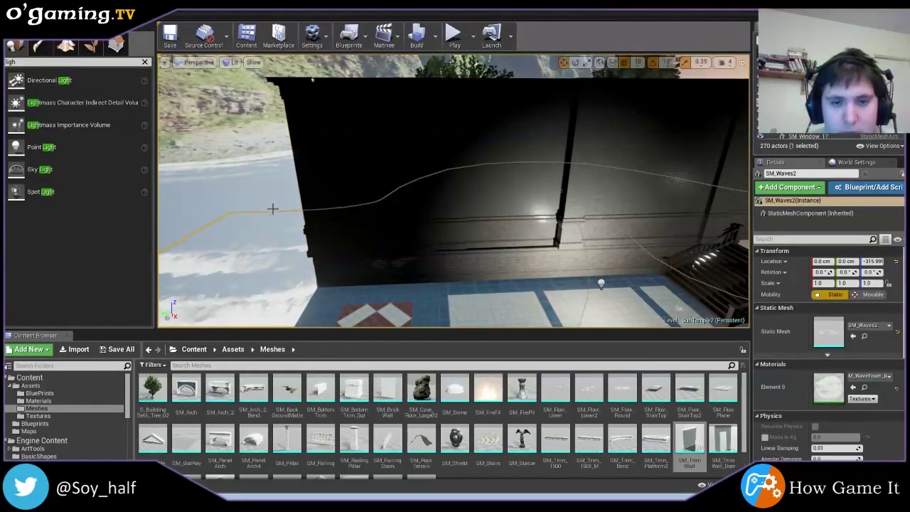
- Drop a second Point Light onto the wall
drag(41, 147, 327, 192)
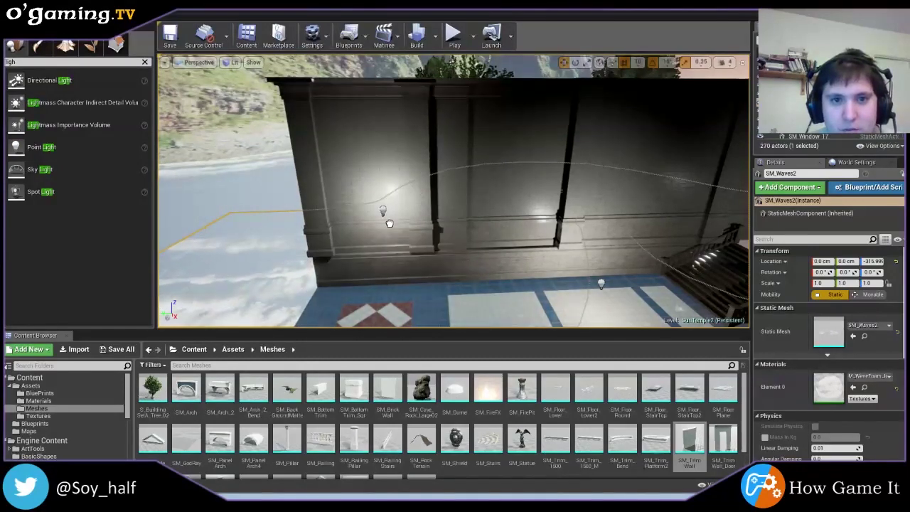
drag(384, 219, 379, 233)
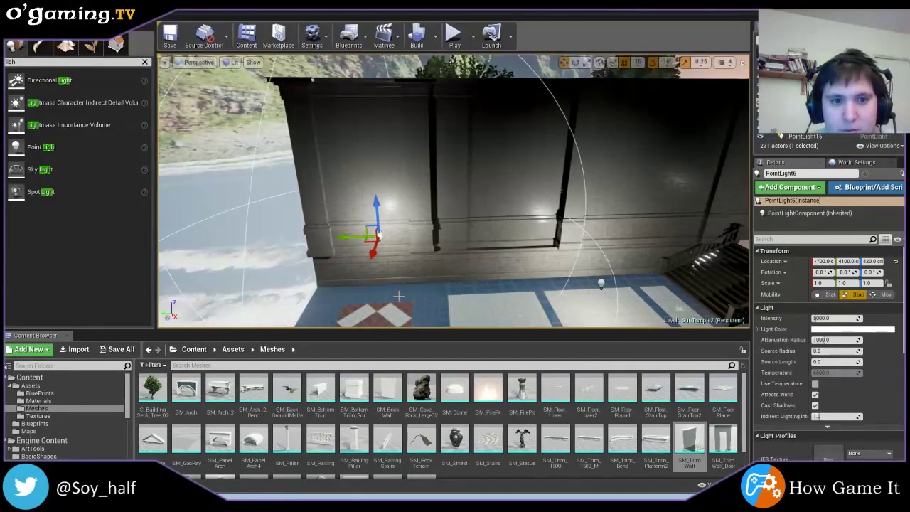
right_drag(379, 233, 320, 214)
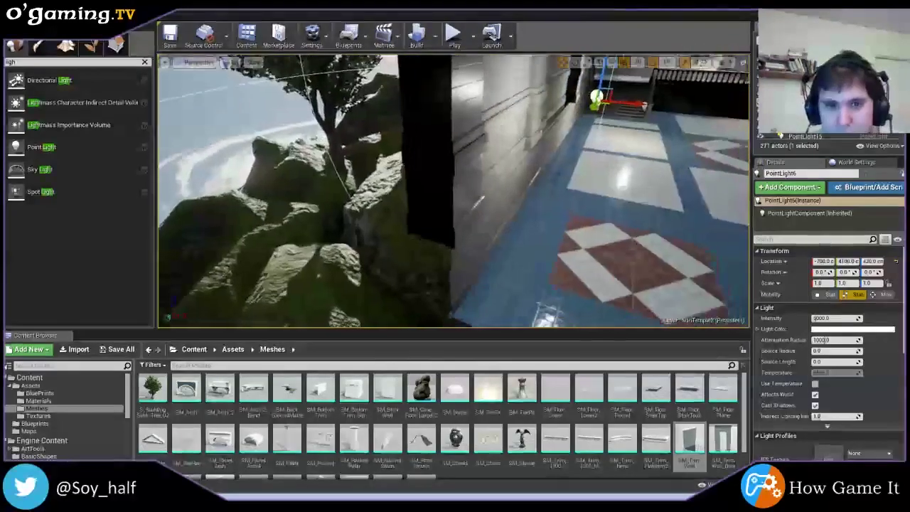
mouse_move(320, 213)
right_down()
mouse_move(649, 60)
mouse_move(490, 246)
mouse_move(376, 266)
mouse_move(623, 244)
mouse_move(528, 169)
mouse_move(528, 202)
right_up()
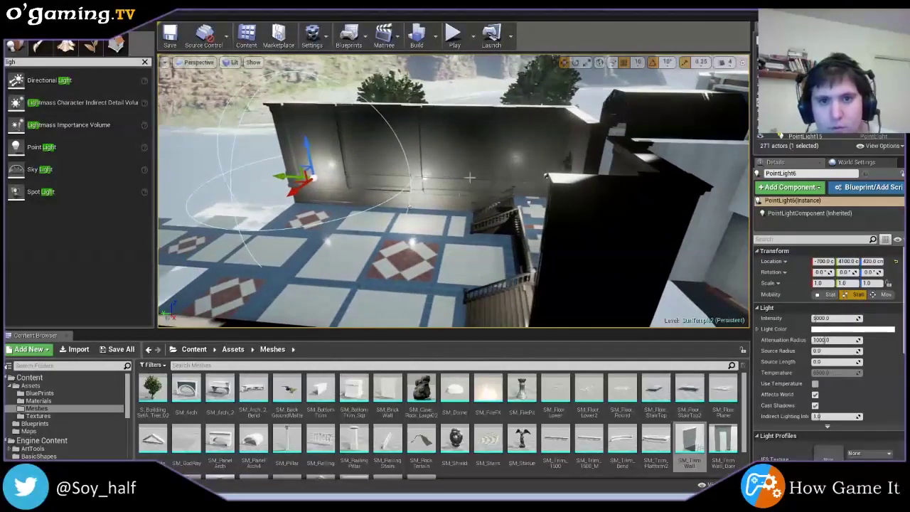
- Select SM_TrimWall_50 and add the neighbouring wall panels to its left to the selection
click(440, 154)
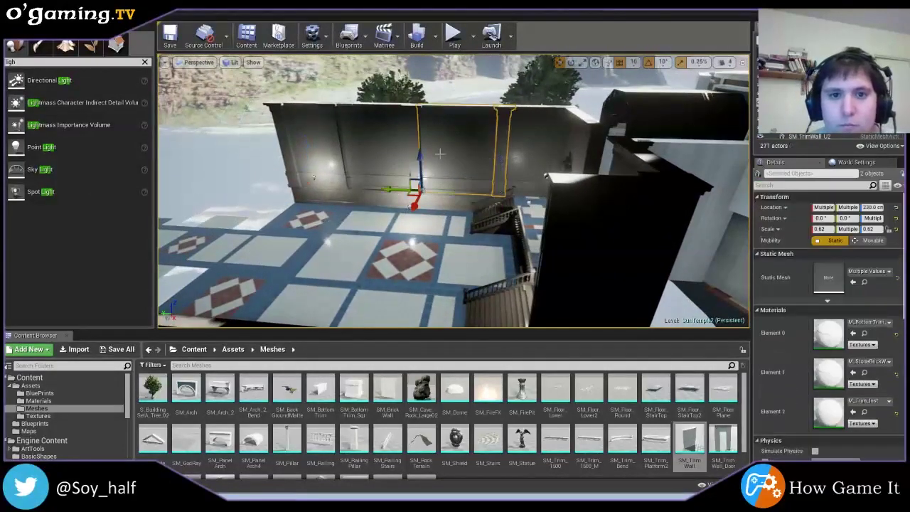
mouse_move(410, 206)
right_down()
mouse_move(560, 238)
mouse_move(317, 147)
right_up()
click(367, 169)
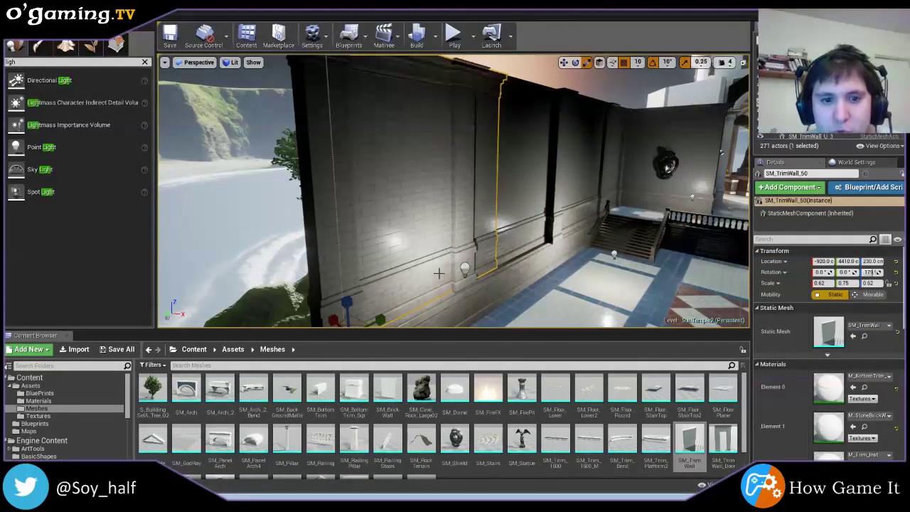
mouse_move(381, 319)
right_down()
mouse_move(426, 313)
mouse_move(604, 91)
right_up()
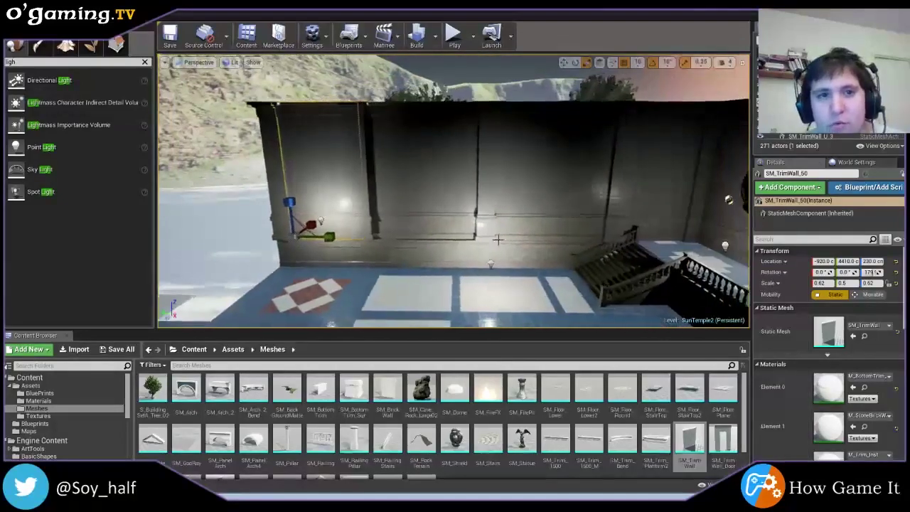
mouse_move(531, 162)
right_down()
mouse_move(671, 72)
mouse_move(543, 127)
right_up()
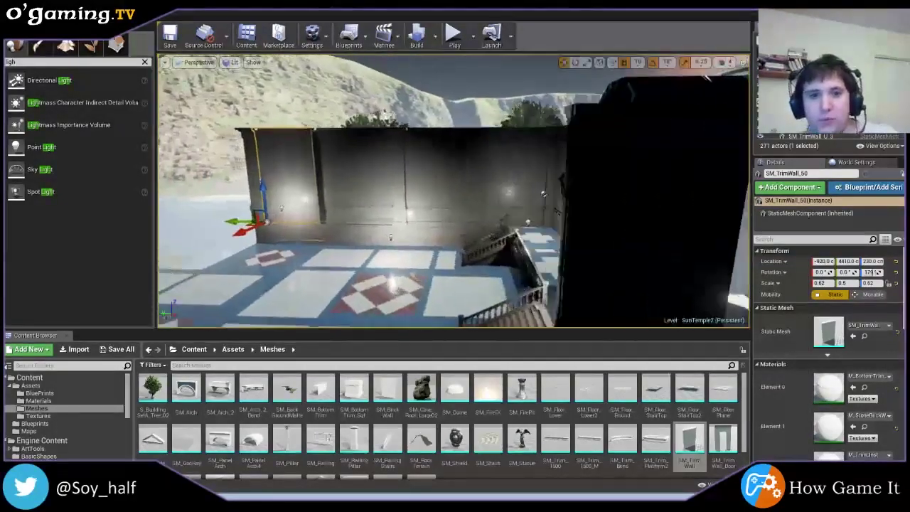
ctrl+click(437, 172)
ctrl+click(415, 168)
ctrl+click(366, 167)
ctrl+click(321, 166)
mouse_move(259, 162)
right_down()
mouse_move(320, 142)
mouse_move(398, 149)
mouse_move(592, 275)
right_up()
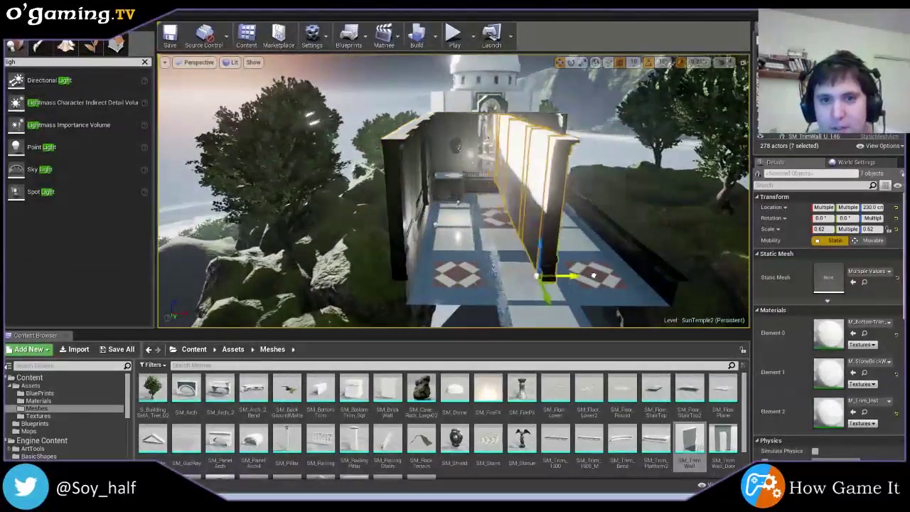
- Reposition the selected trim wall panels, nudging them slightly sideways along the wall beside the stairs
drag(593, 275, 731, 265)
right_drag(731, 265, 574, 69)
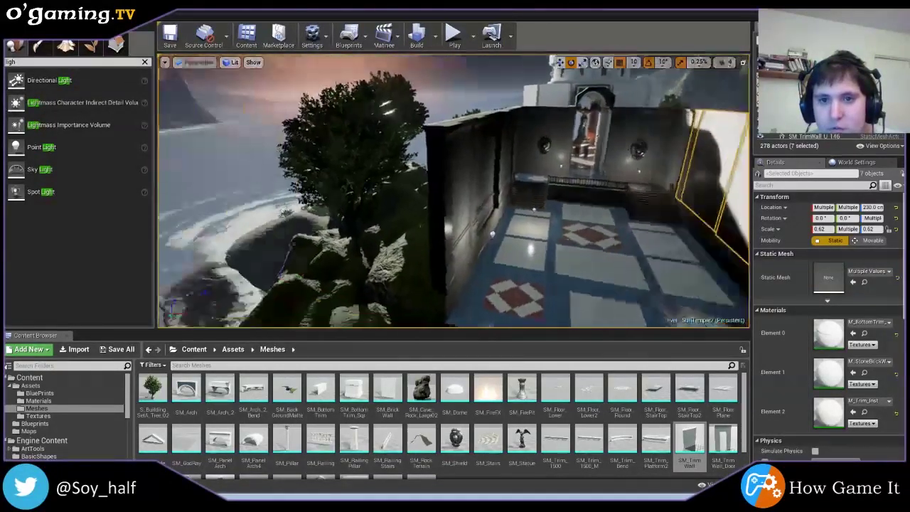
right_drag(666, 314, 507, 227)
drag(507, 228, 525, 123)
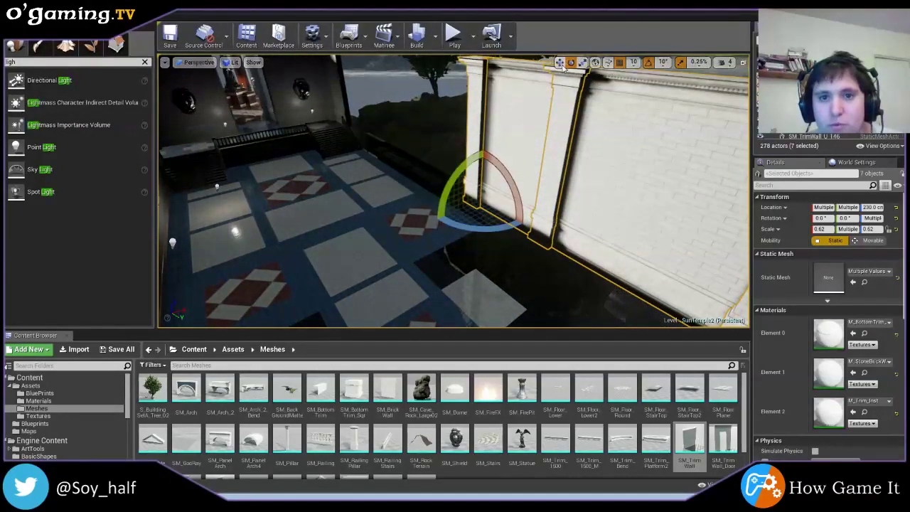
right_drag(507, 206, 540, 241)
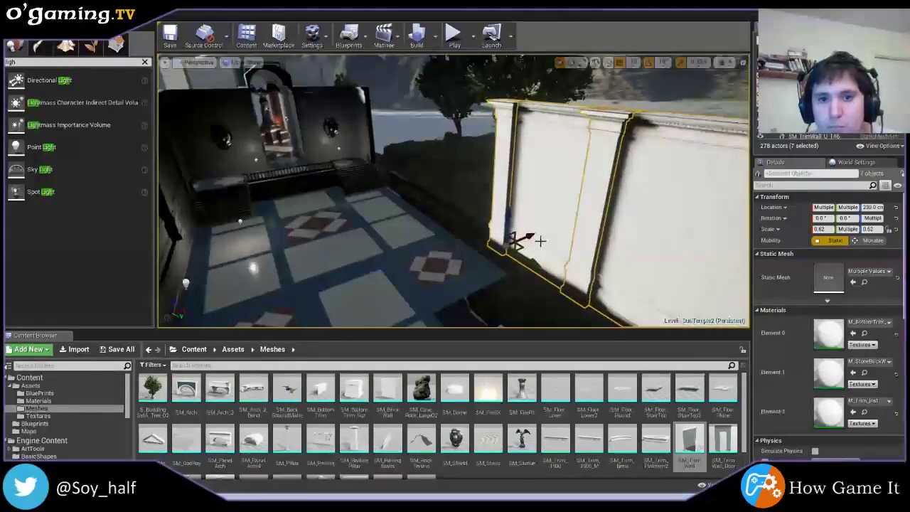
drag(531, 260, 390, 166)
right_drag(389, 165, 443, 278)
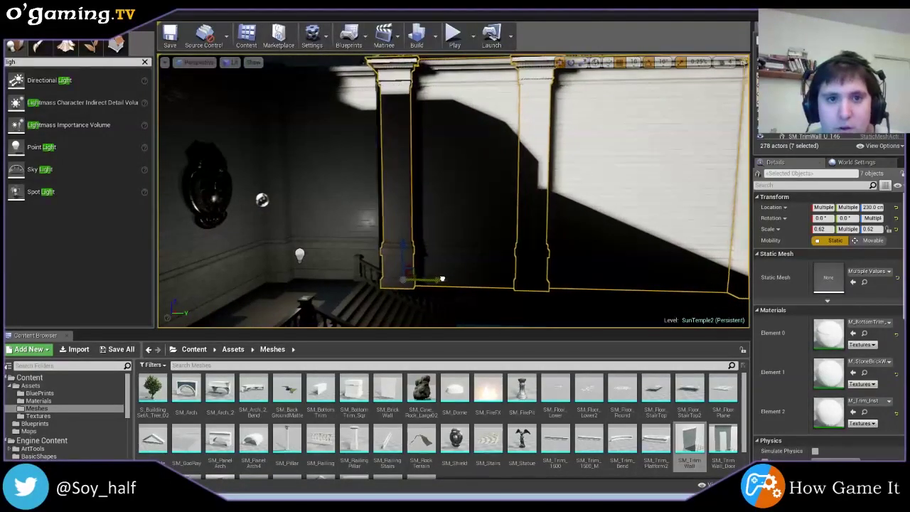
drag(443, 279, 436, 277)
right_drag(445, 311, 436, 258)
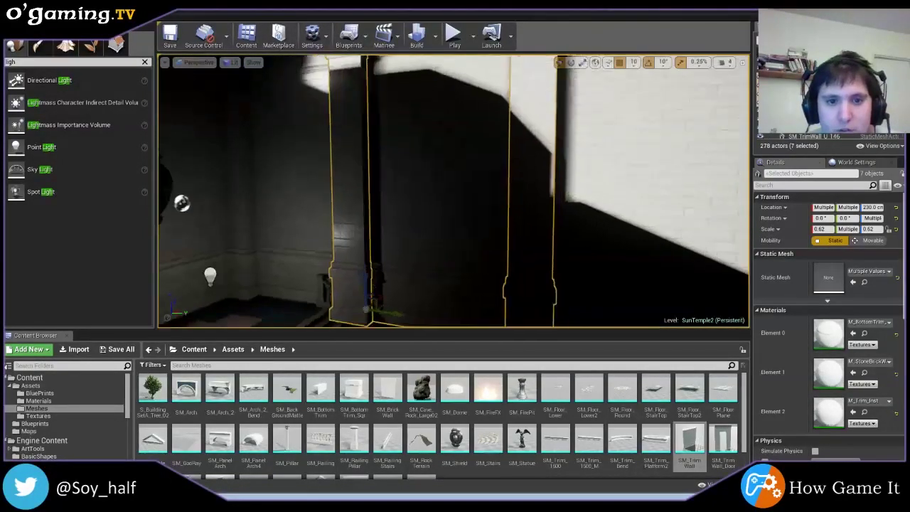
drag(453, 197, 466, 191)
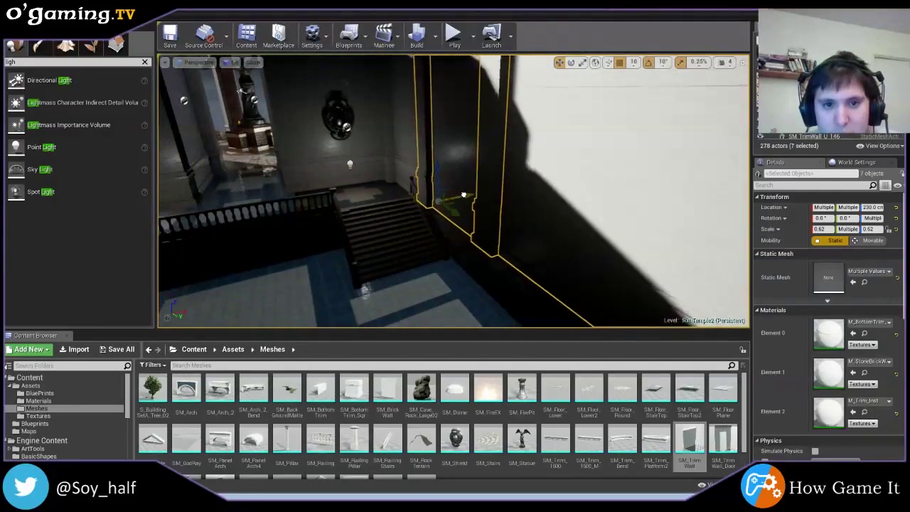
click(383, 211)
right_drag(383, 210, 389, 214)
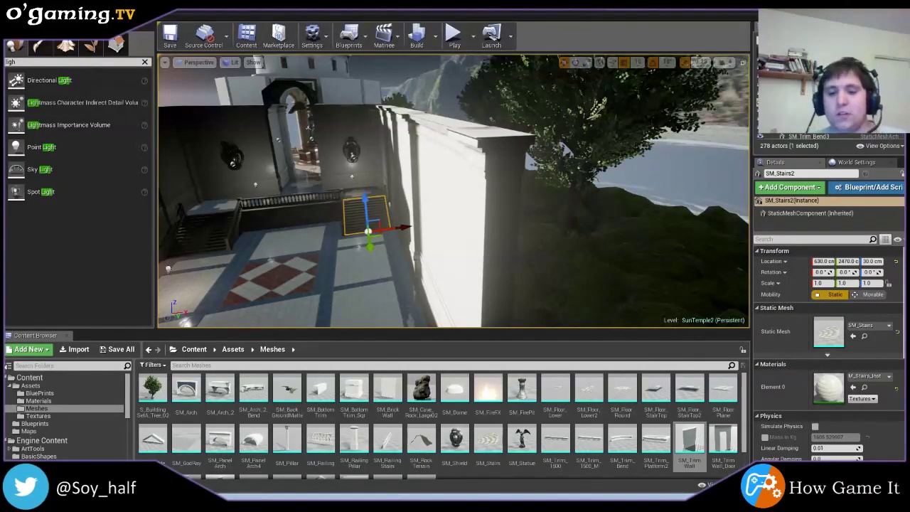
mouse_move(493, 187)
alt+mouse_down()
mouse_move(335, 193)
mouse_move(441, 186)
mouse_move(455, 164)
mouse_move(469, 162)
alt+mouse_up()
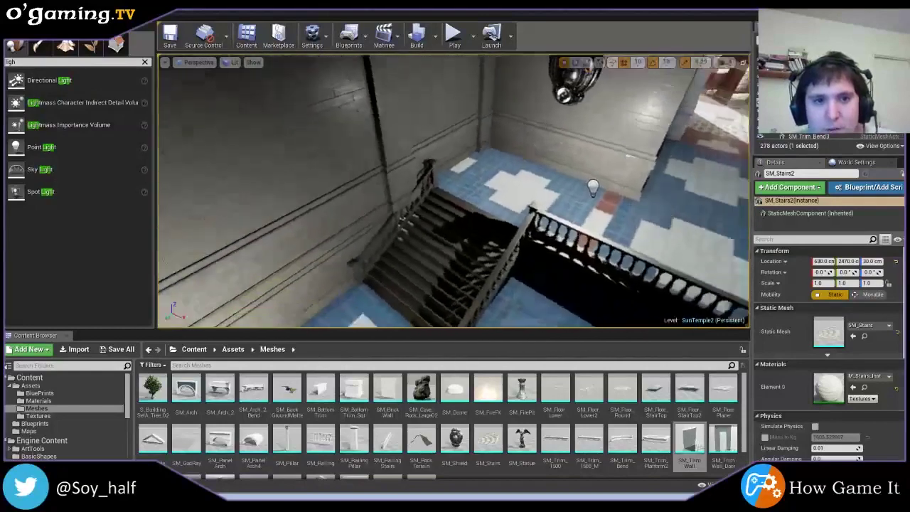
alt+drag(469, 163, 497, 164)
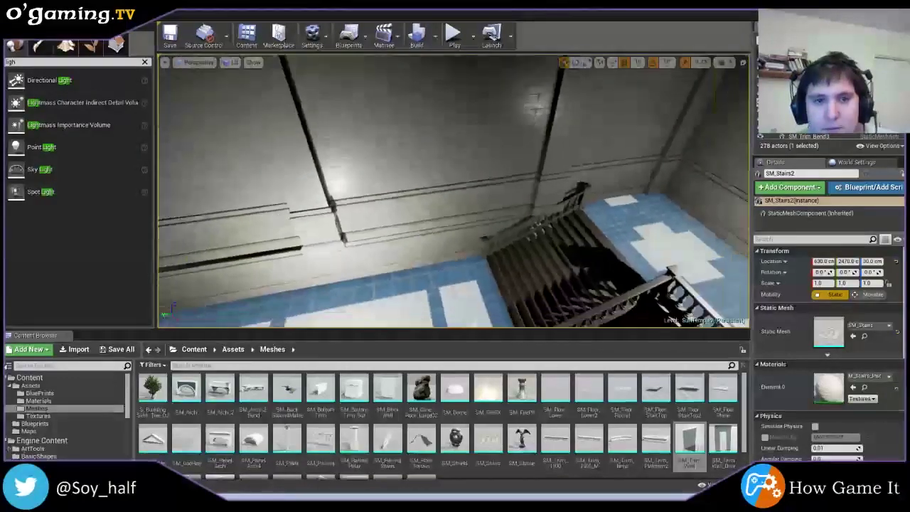
click(537, 142)
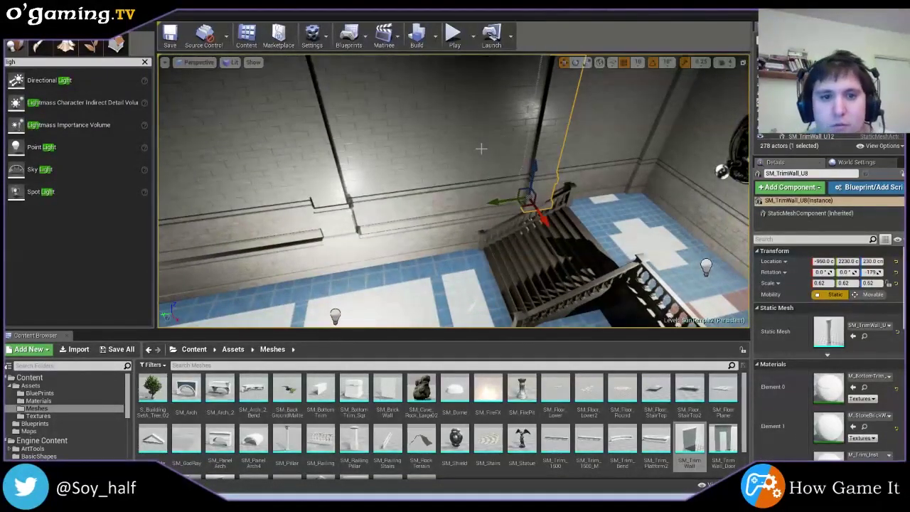
ctrl+click(534, 201)
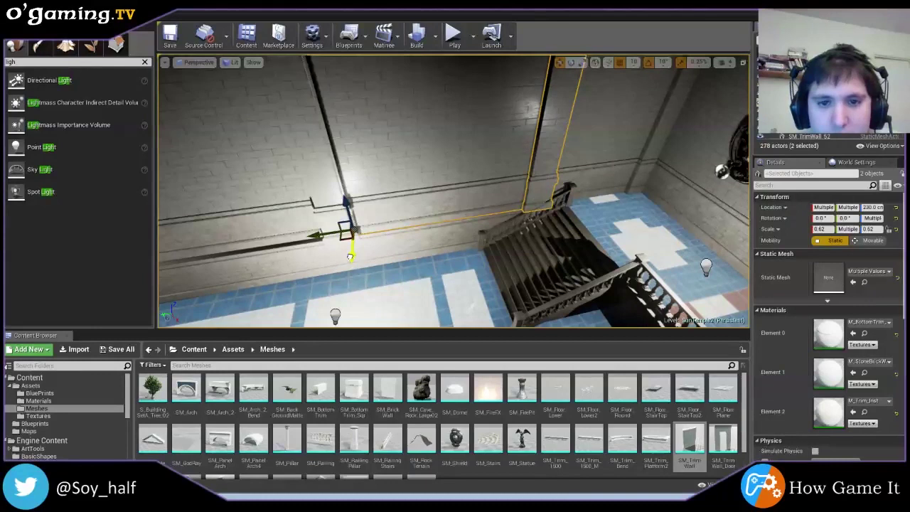
click(390, 282)
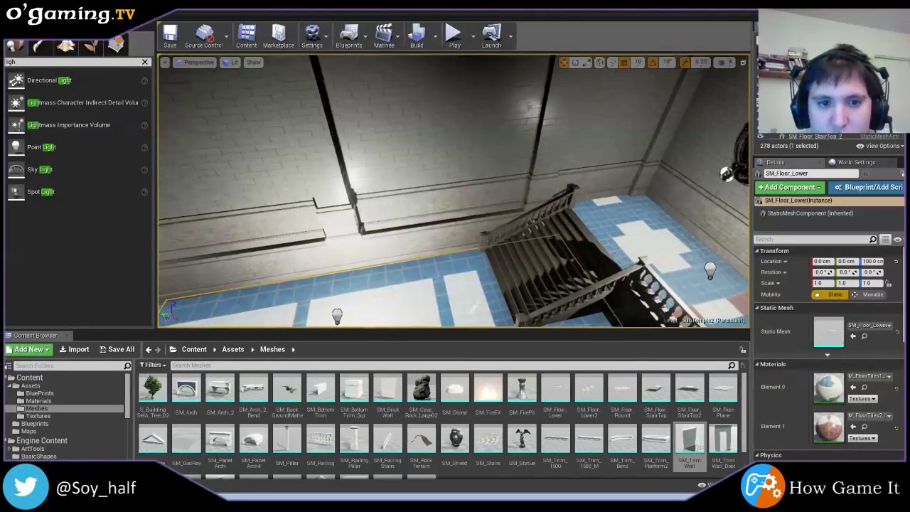
alt+drag(390, 281, 390, 256)
right_drag(453, 190, 495, 254)
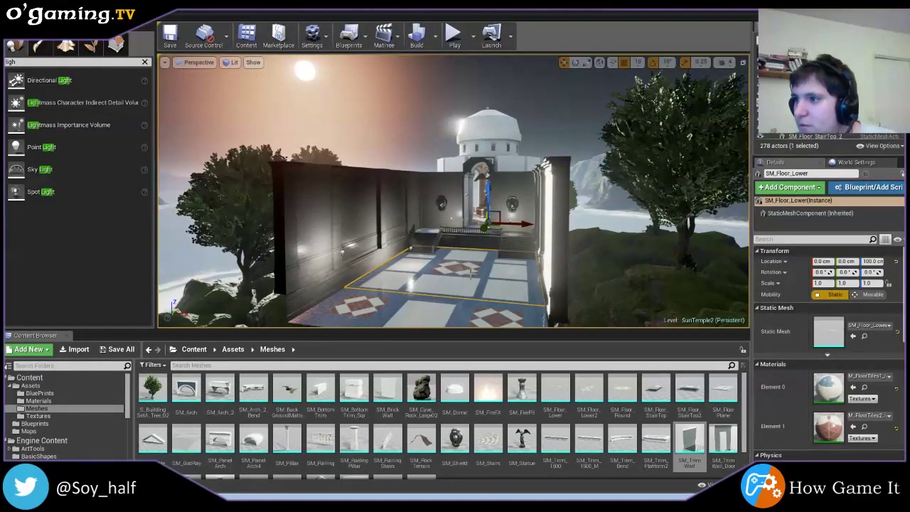
mouse_move(454, 104)
mouse_down()
mouse_move(453, 85)
mouse_move(498, 71)
mouse_move(491, 64)
mouse_up()
click(453, 104)
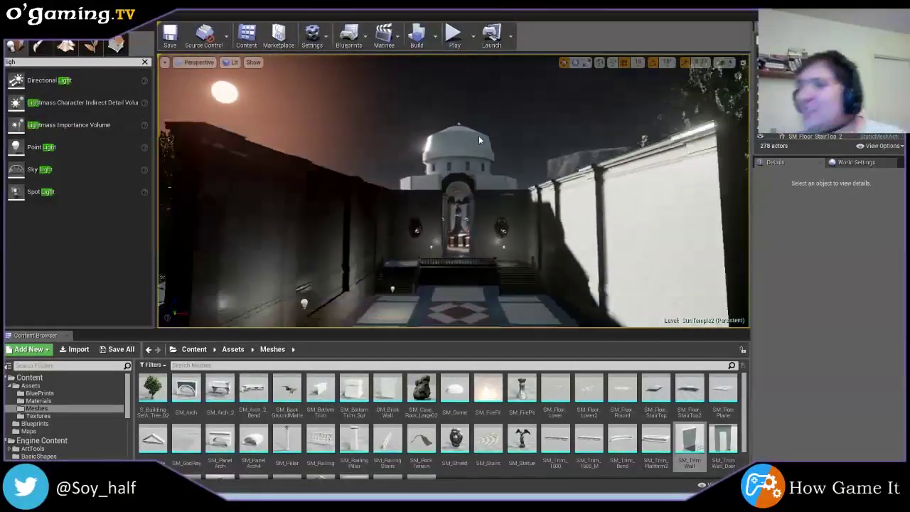
mouse_move(490, 64)
mouse_down()
mouse_move(478, 135)
mouse_move(469, 107)
mouse_move(469, 153)
mouse_move(463, 135)
mouse_up()
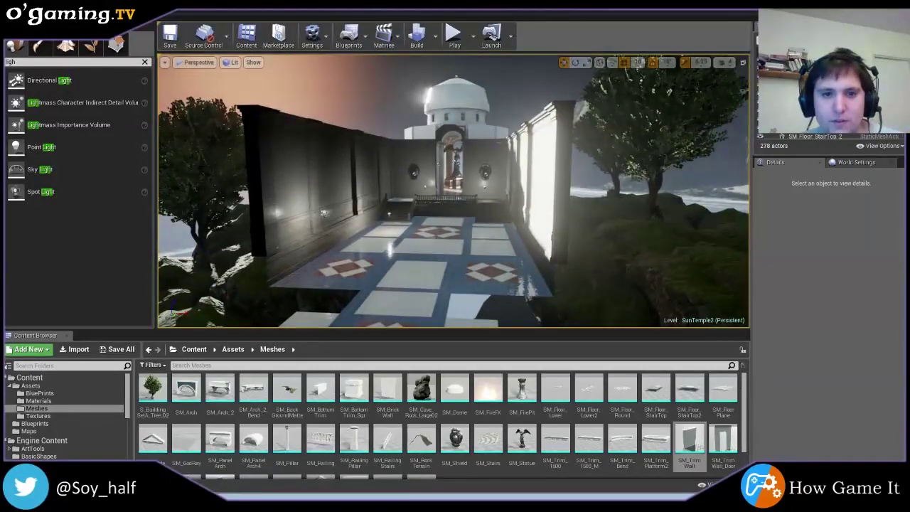
mouse_move(462, 135)
mouse_down()
mouse_move(462, 113)
mouse_move(462, 142)
mouse_up()
drag(319, 217, 319, 178)
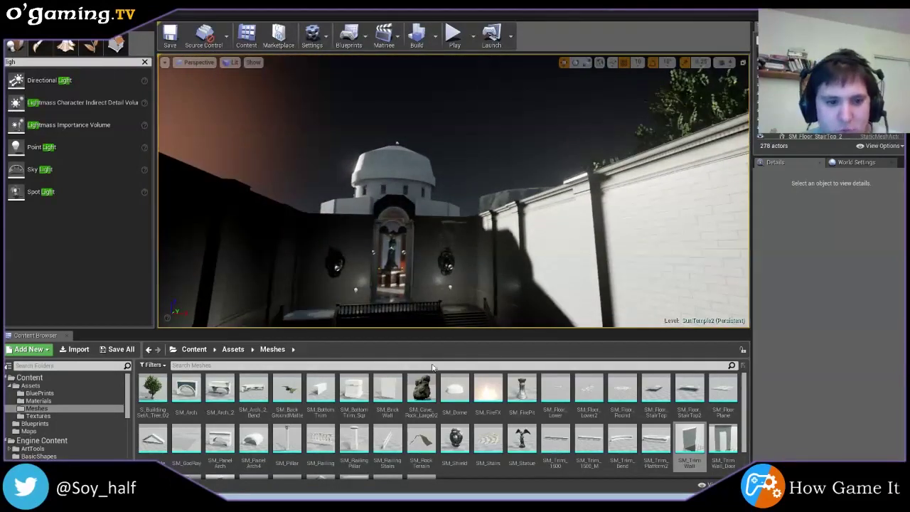
right_drag(454, 192, 428, 206)
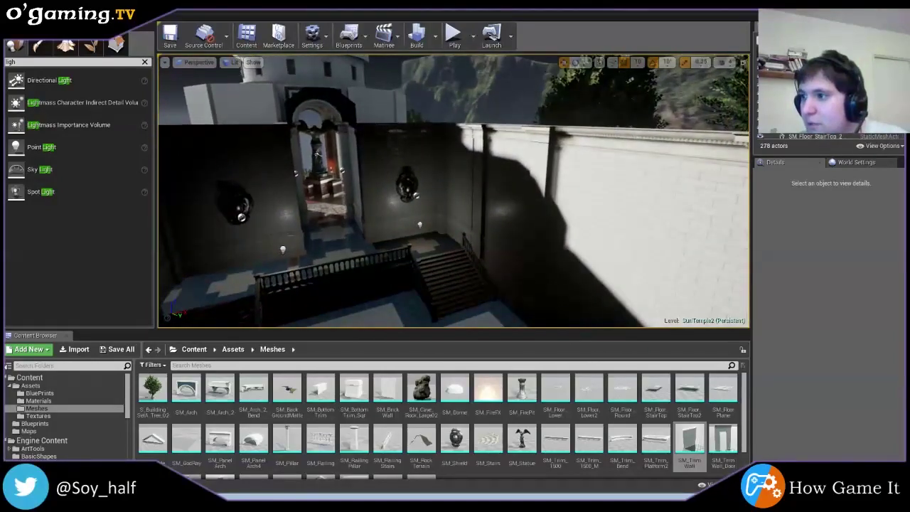
mouse_move(316, 153)
right_down()
mouse_move(473, 199)
mouse_move(459, 214)
right_up()
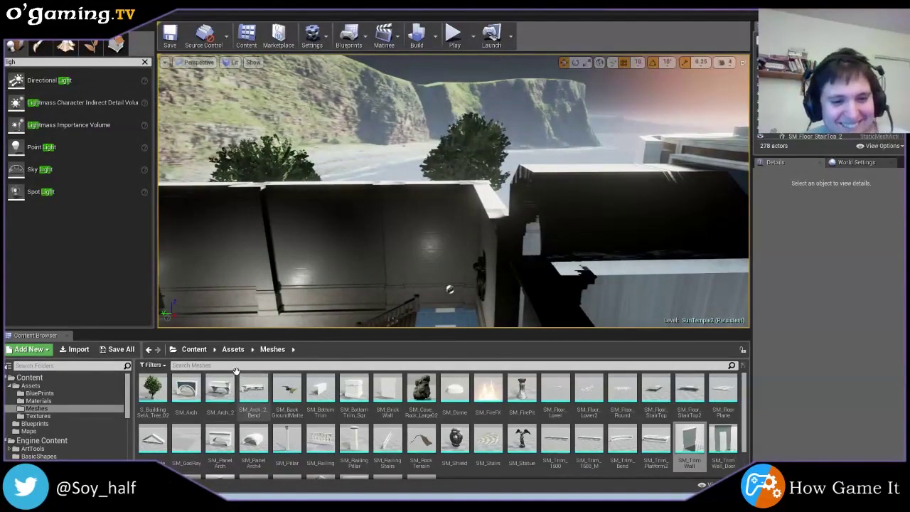
- Drop an SM_Arch mesh beside the white pillar and lift it onto the upper wall
mouse_move(449, 289)
right_down()
mouse_move(495, 314)
mouse_move(295, 280)
right_up()
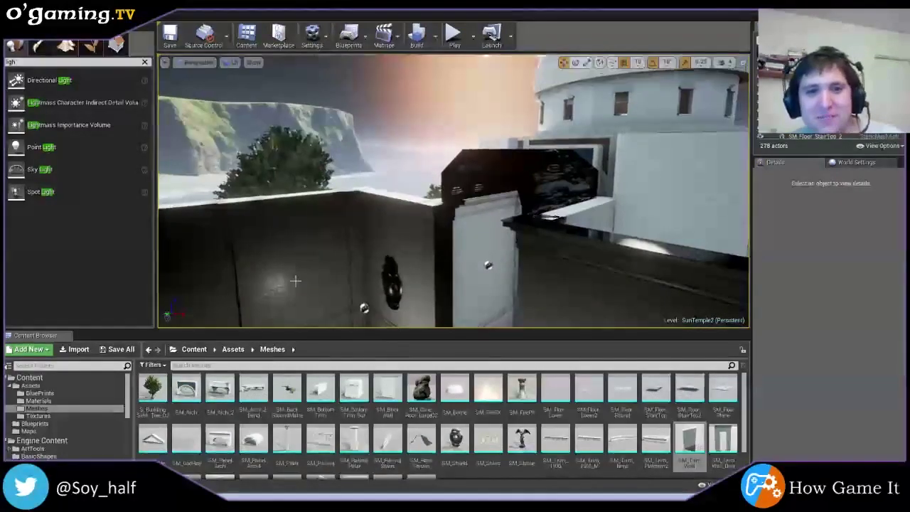
mouse_move(186, 389)
mouse_down()
mouse_move(458, 322)
mouse_move(426, 320)
mouse_up()
drag(428, 288, 427, 189)
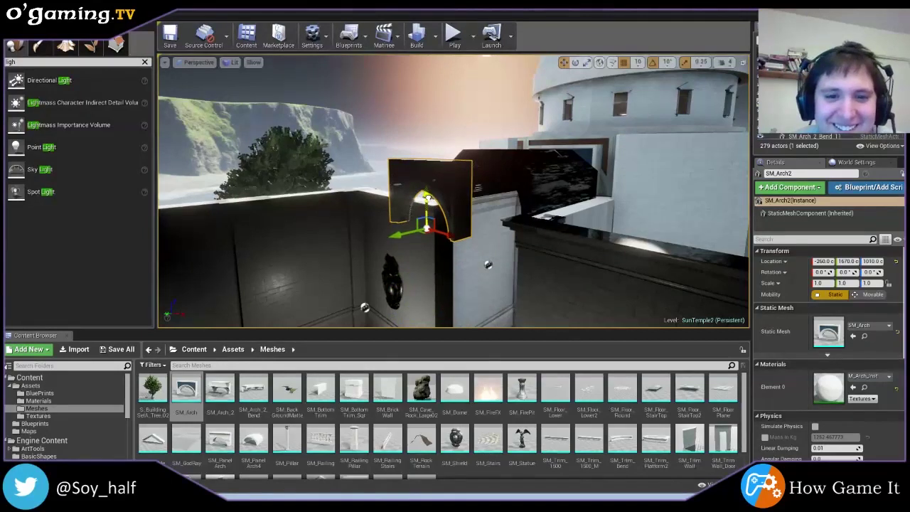
- Move the new arch higher toward the pillar and nudge it along Y
drag(450, 231, 481, 239)
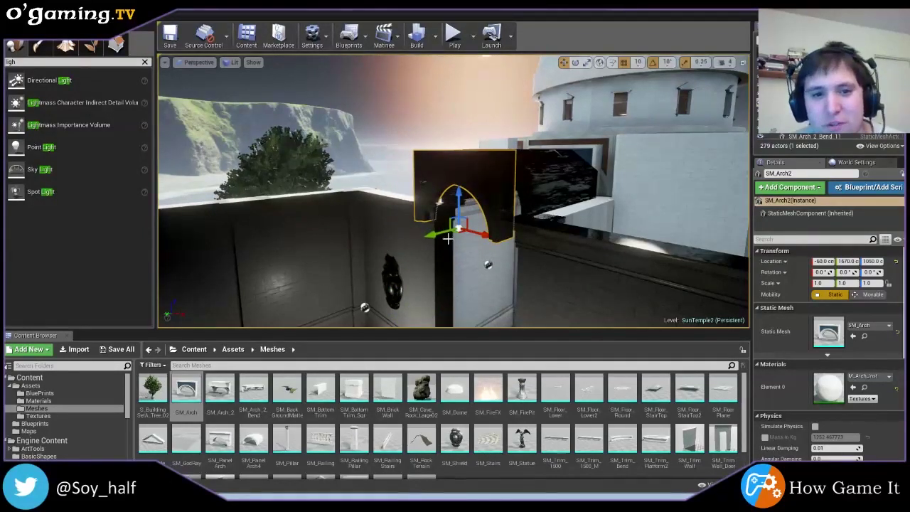
right_drag(448, 239, 469, 239)
drag(424, 231, 440, 232)
mouse_move(441, 231)
right_down()
mouse_move(498, 234)
mouse_move(436, 287)
right_up()
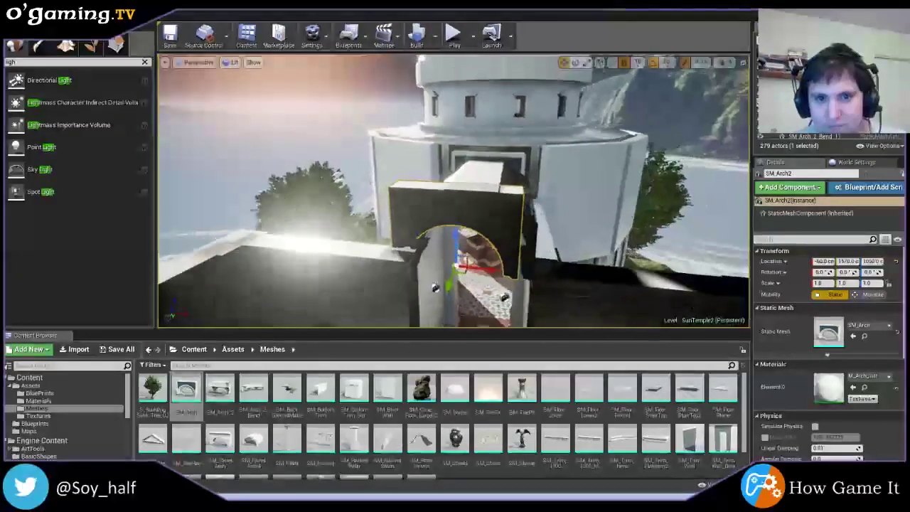
- Compare with the existing tower-side arch and set the new arch's scale to 0.86
click(491, 182)
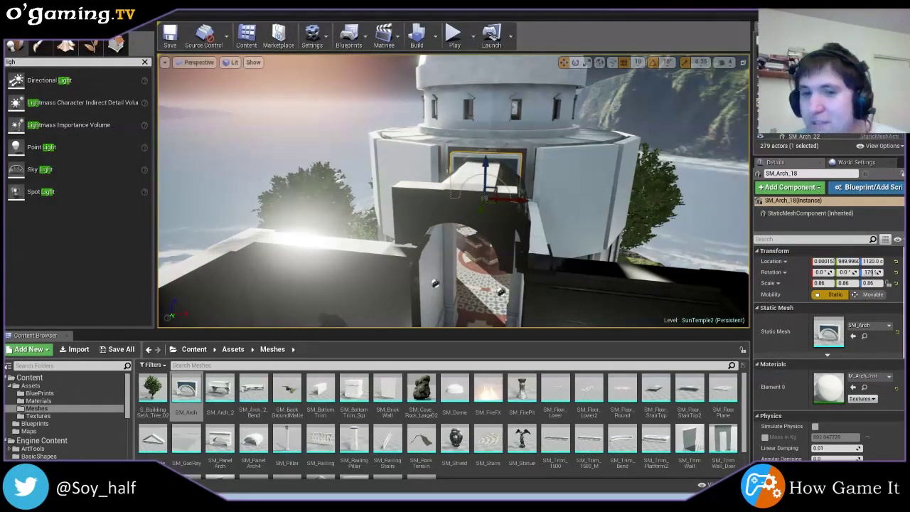
mouse_move(436, 283)
right_down()
mouse_move(420, 285)
mouse_move(426, 270)
mouse_move(446, 284)
mouse_move(452, 314)
mouse_move(509, 225)
right_up()
click(452, 315)
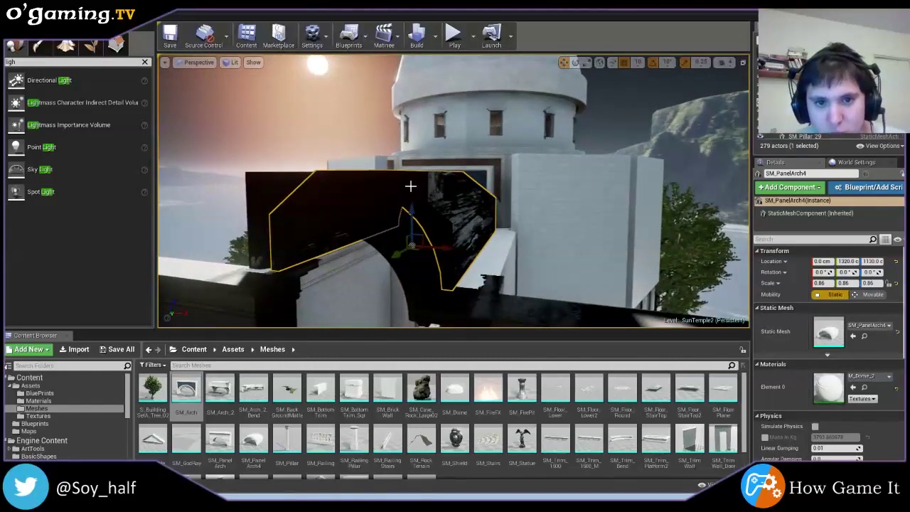
mouse_move(431, 200)
right_down()
mouse_move(508, 147)
mouse_move(382, 163)
right_up()
click(509, 146)
click(384, 164)
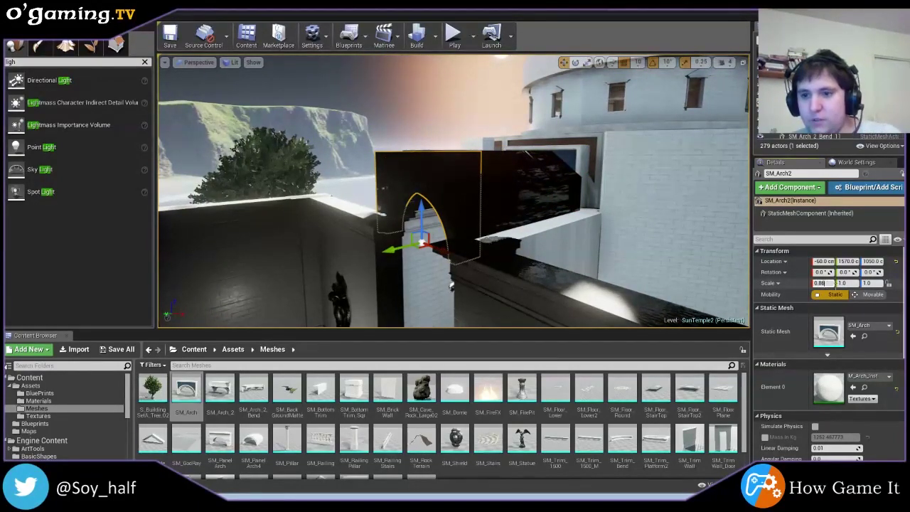
click(843, 283)
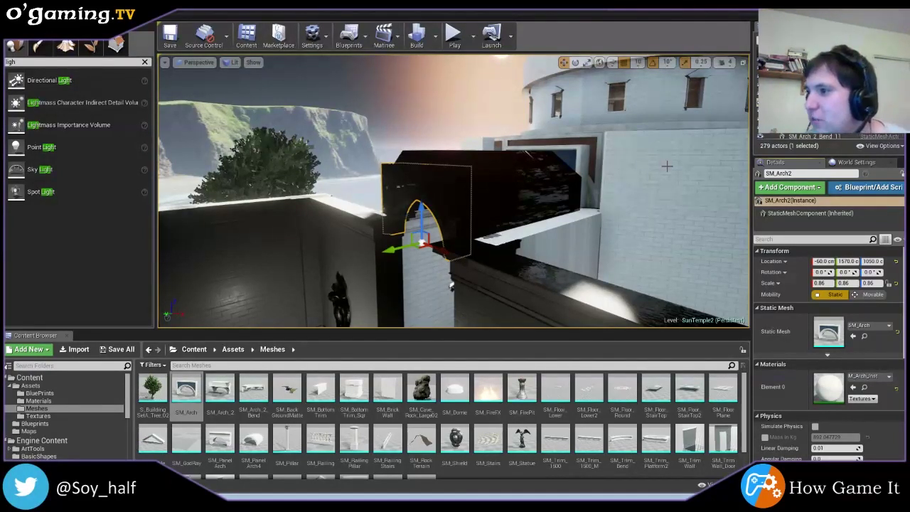
- Raise the new arch slightly and compare it against the tower-side arch
right_drag(666, 167, 644, 170)
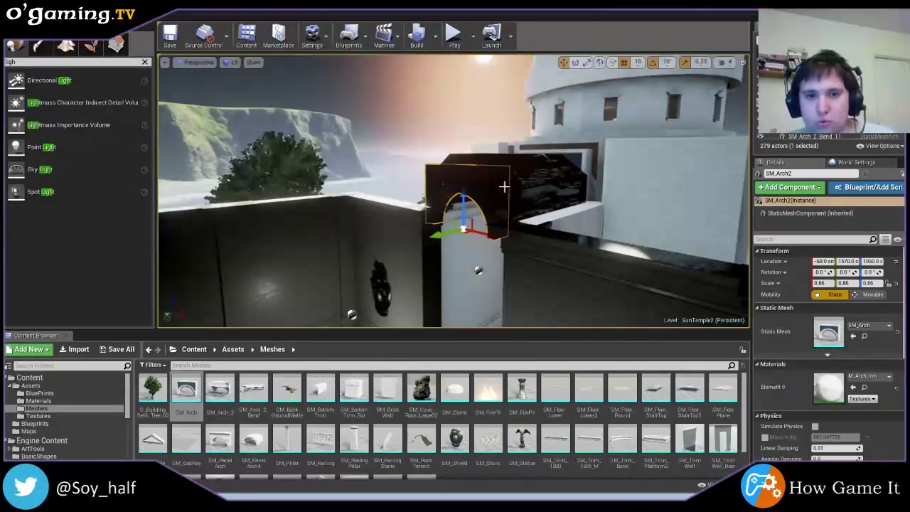
mouse_move(459, 192)
mouse_down()
mouse_move(458, 180)
mouse_move(489, 192)
mouse_up()
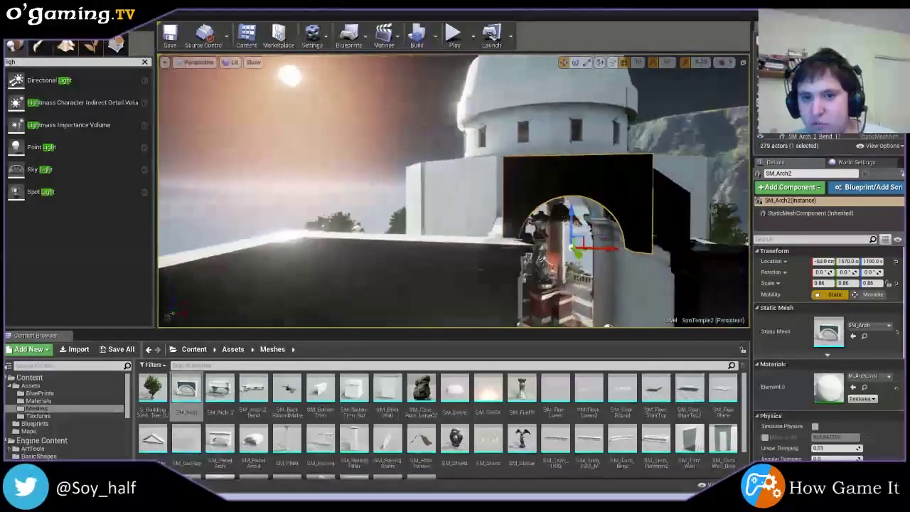
right_drag(490, 192, 434, 194)
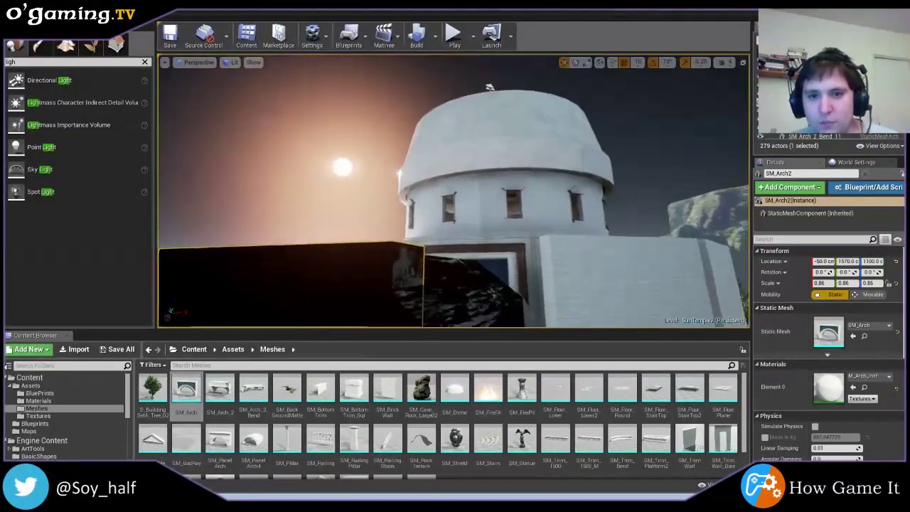
right_drag(433, 193, 544, 196)
click(544, 196)
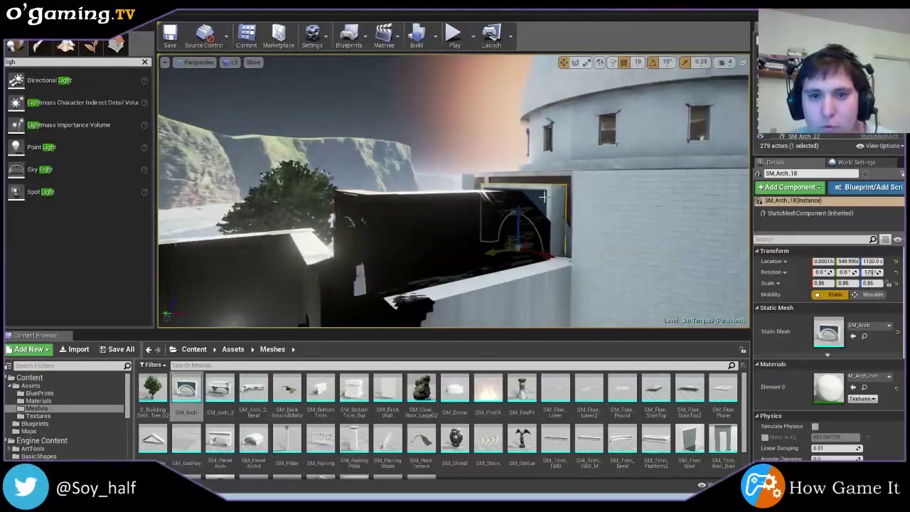
click(355, 204)
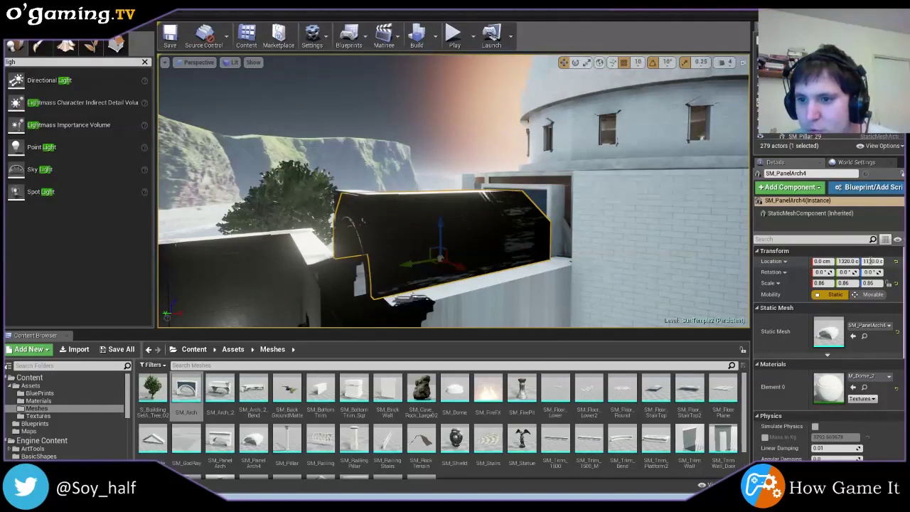
click(545, 192)
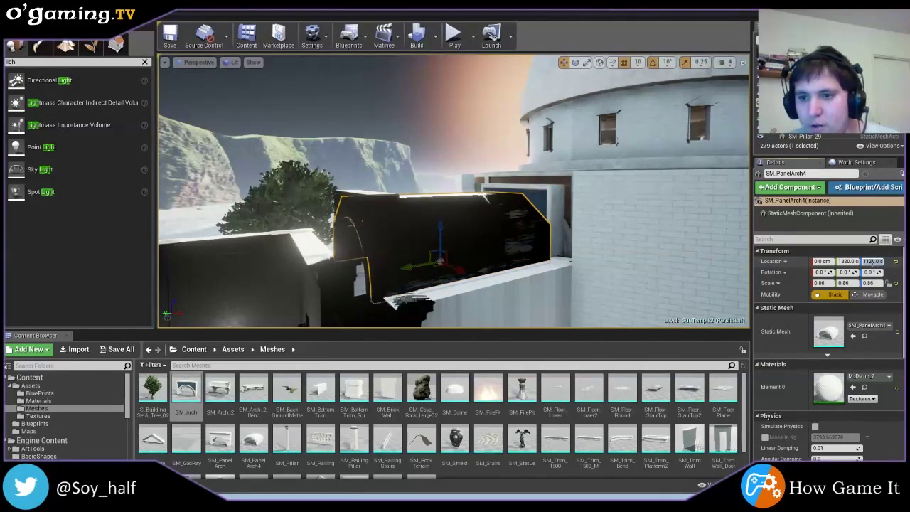
click(371, 197)
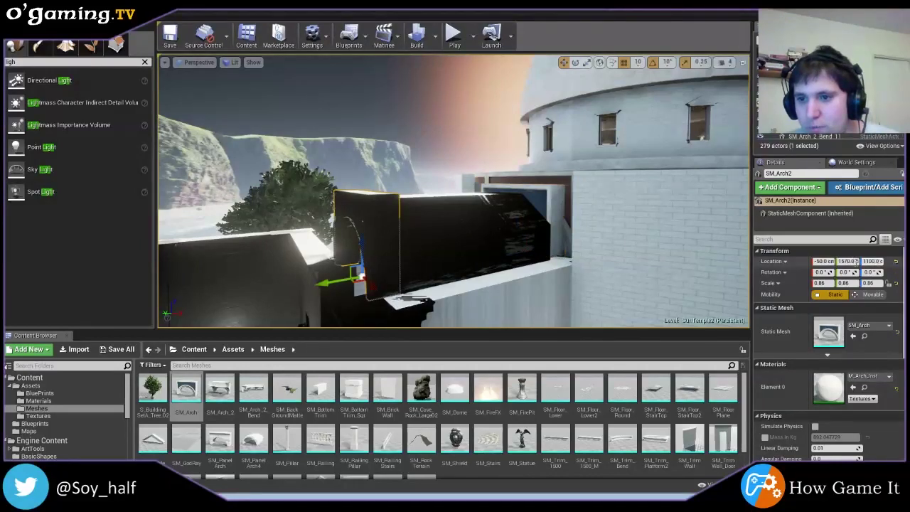
click(543, 192)
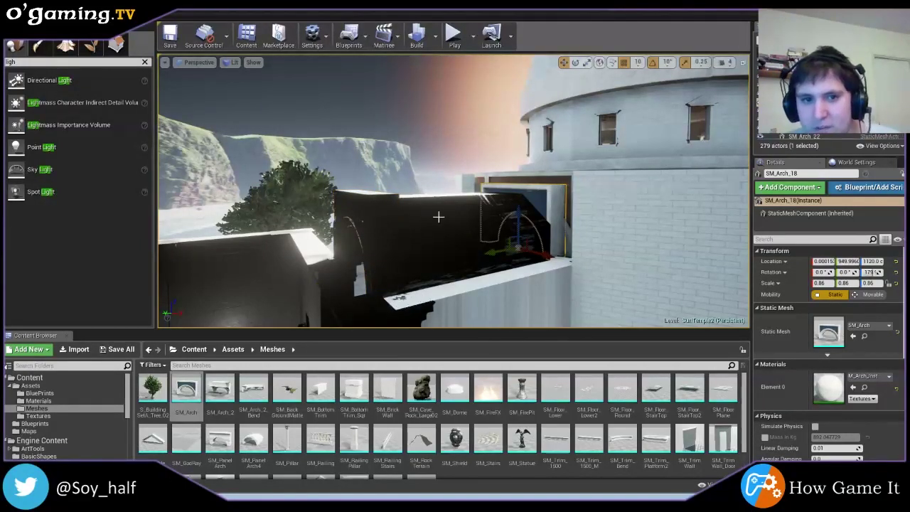
click(377, 206)
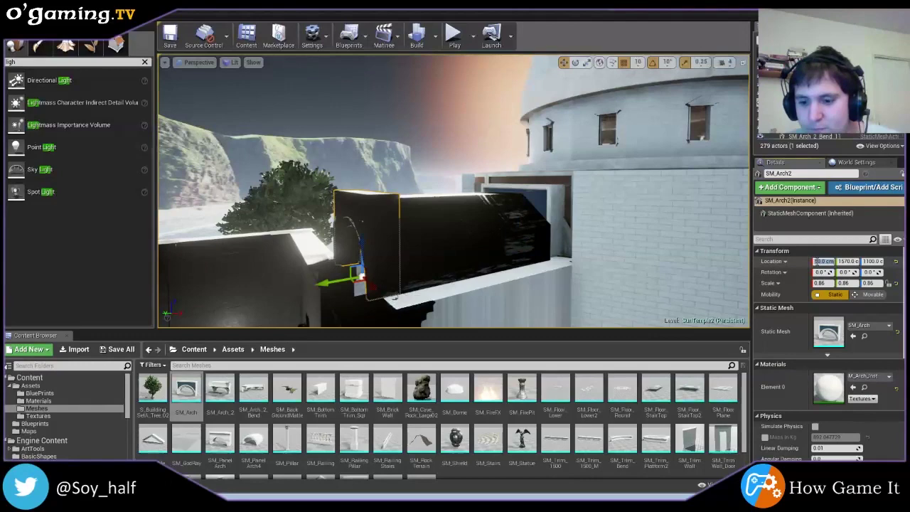
- Test-shift the SM_PanelArch4 block along Y, then undo the move
click(455, 227)
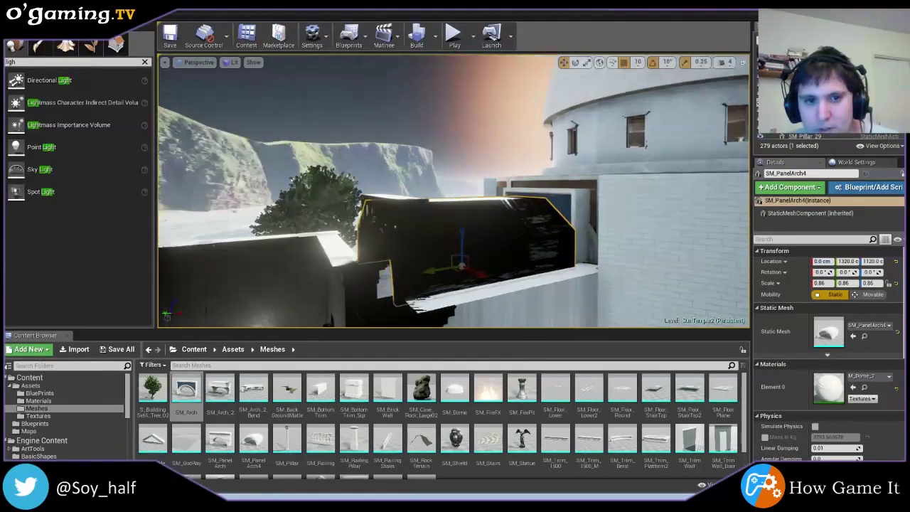
right_drag(455, 228, 398, 228)
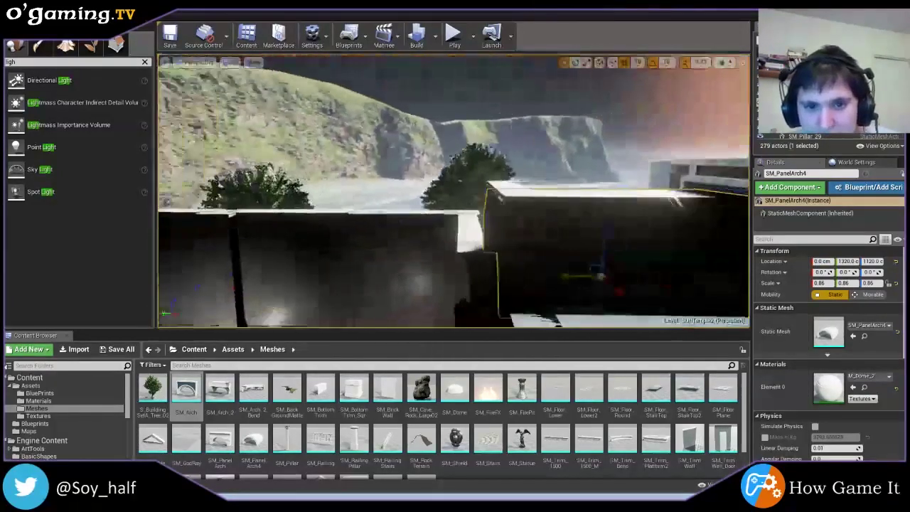
right_drag(455, 227, 524, 290)
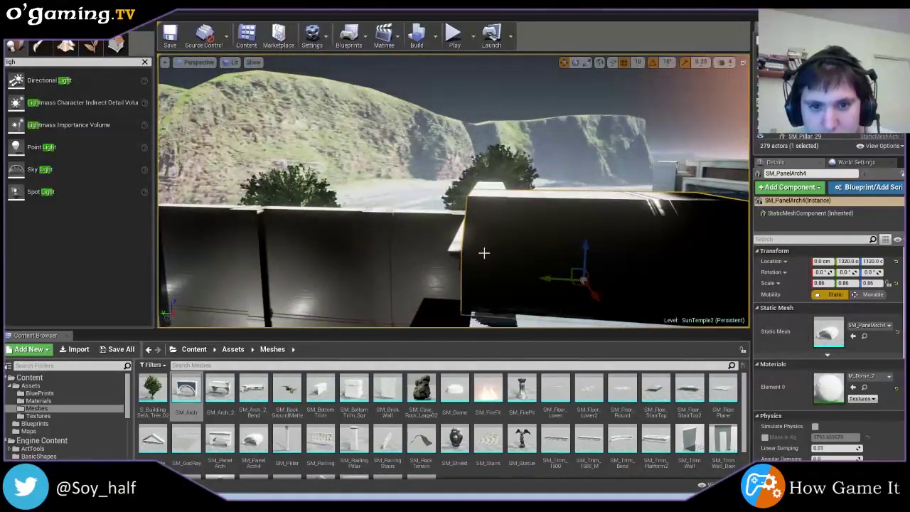
drag(566, 279, 545, 279)
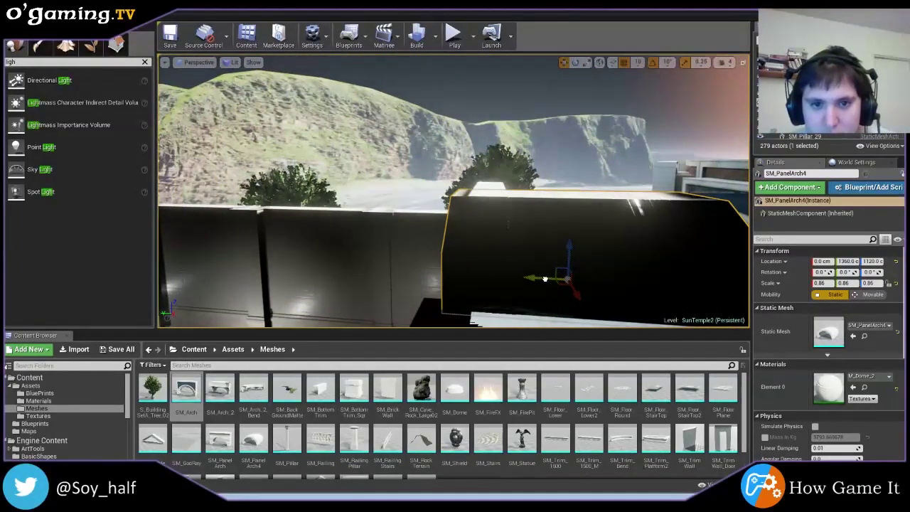
key(ctrl+z)
- Slide the narrow SM_Arch2 pillar along Y to about 1670 and inspect it from several angles
click(485, 184)
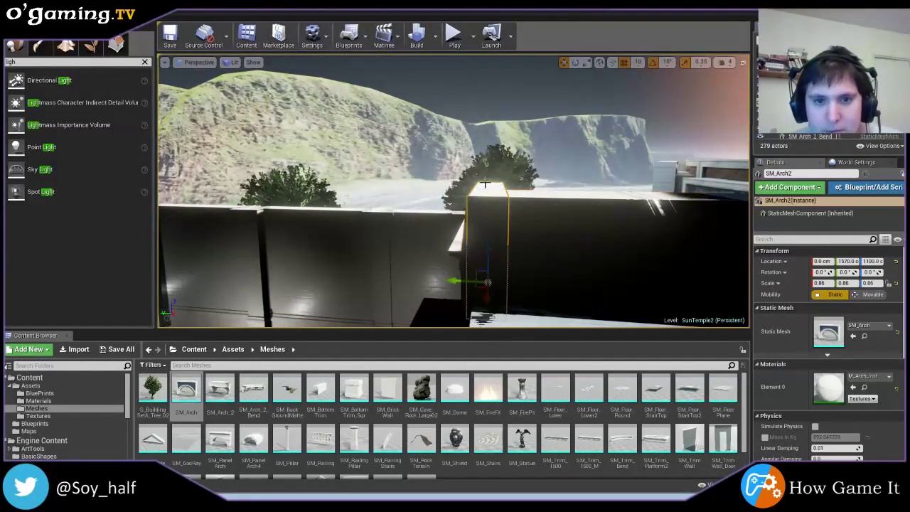
shift+drag(481, 270, 448, 273)
mouse_move(449, 273)
right_down()
mouse_move(427, 271)
mouse_move(455, 270)
right_up()
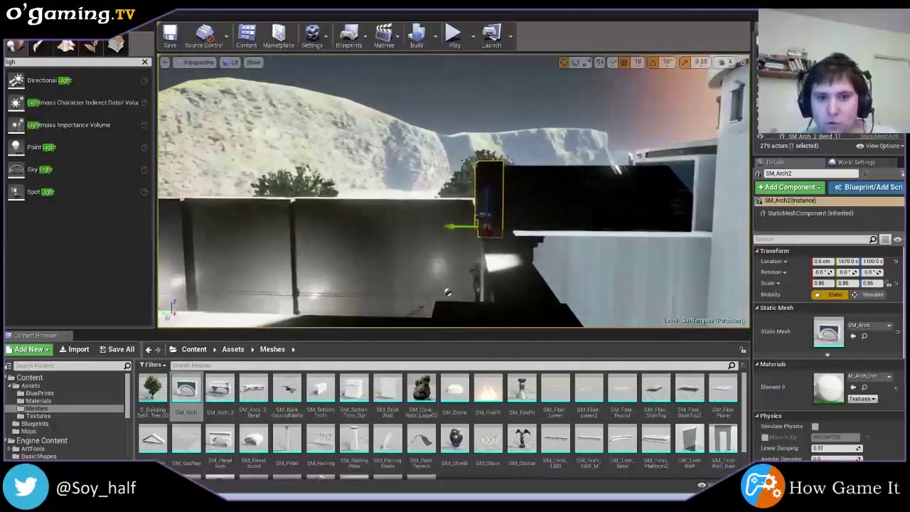
right_drag(455, 270, 449, 313)
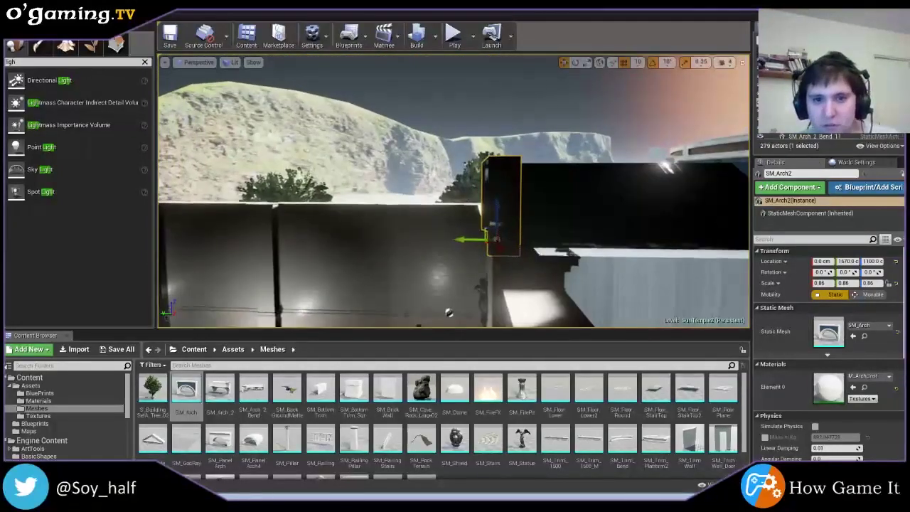
click(355, 258)
right_drag(372, 260, 418, 227)
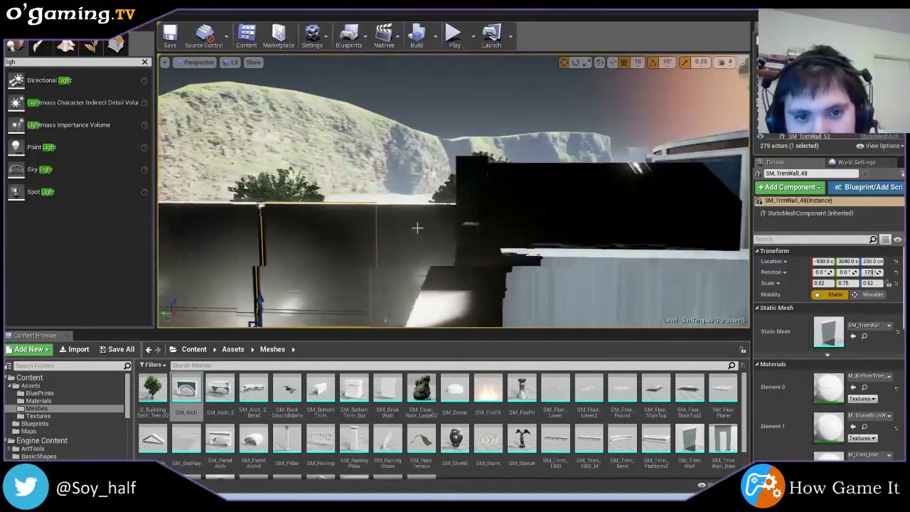
click(469, 214)
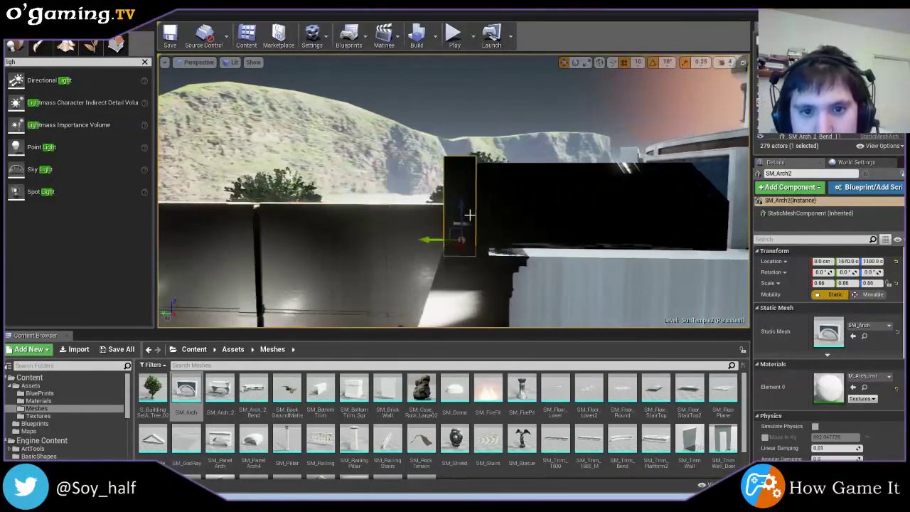
click(416, 244)
right_drag(416, 244, 457, 308)
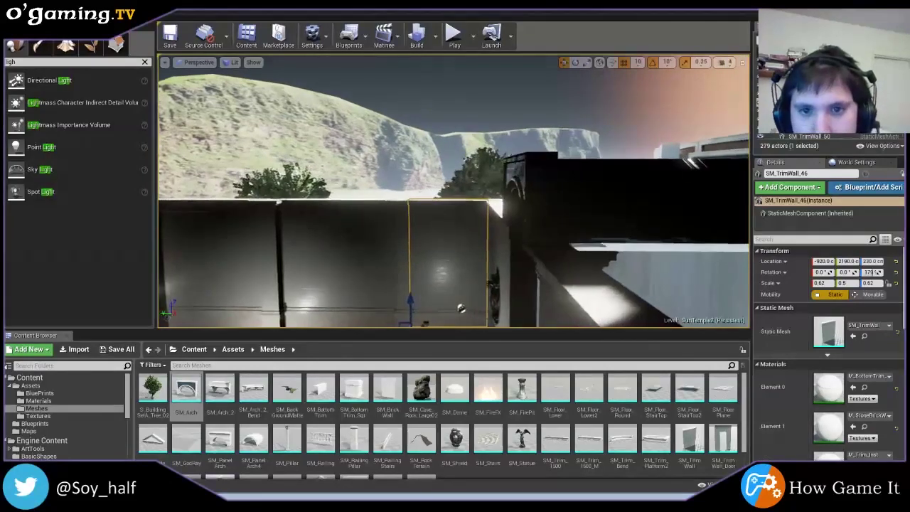
click(426, 164)
mouse_move(426, 164)
right_down()
mouse_move(370, 213)
mouse_move(467, 152)
mouse_move(462, 192)
mouse_move(377, 308)
right_up()
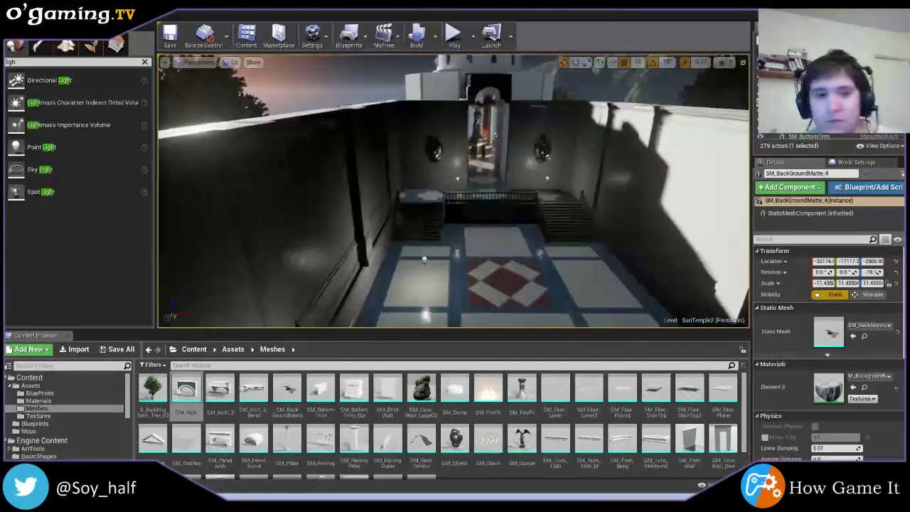
right_drag(377, 307, 435, 293)
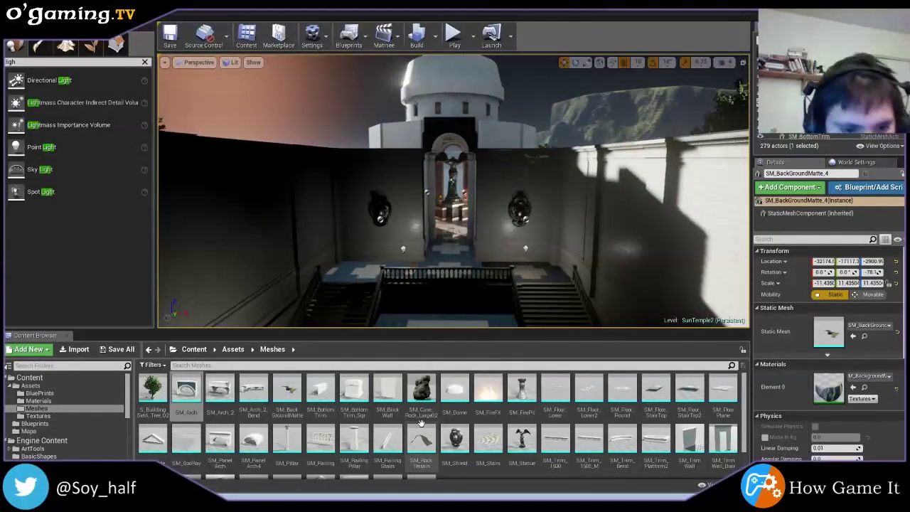
scroll(423, 423, down, 2)
scroll(423, 425, up, 1)
scroll(423, 425, up, 1)
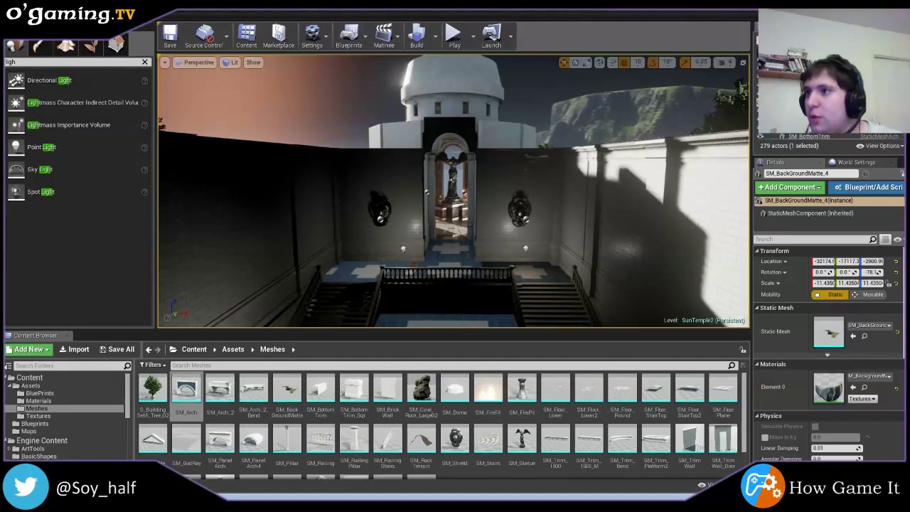
drag(551, 285, 512, 263)
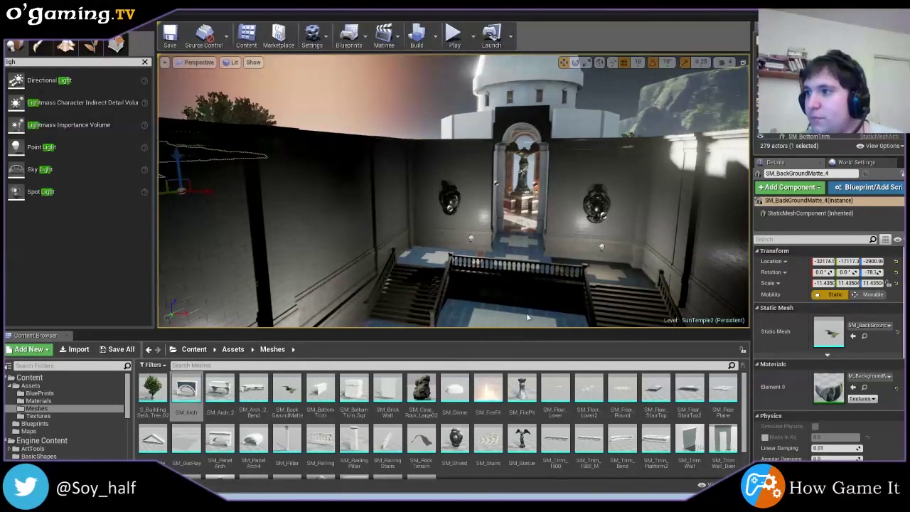
mouse_move(523, 250)
mouse_down()
mouse_move(540, 213)
mouse_move(469, 209)
mouse_move(621, 74)
mouse_move(597, 114)
mouse_up()
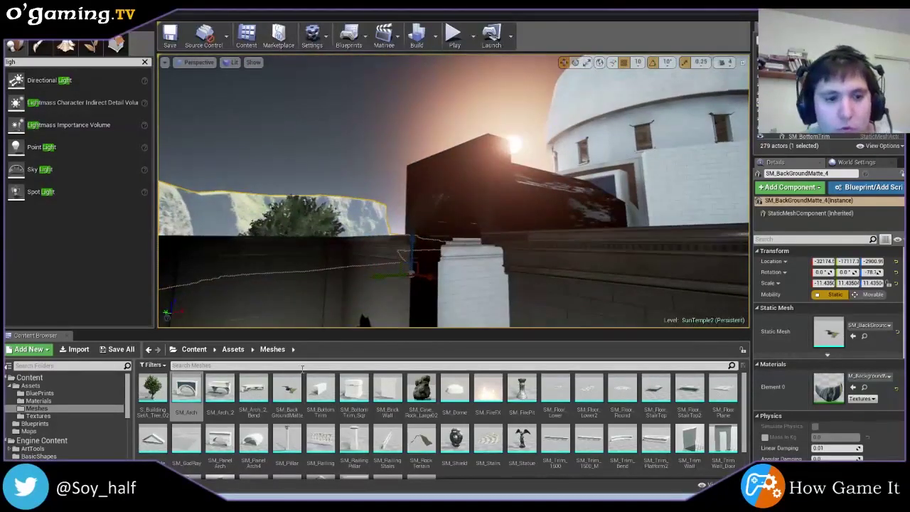
- Find SM_Arch_2_Bend in the Meshes grid and drag it into the level
scroll(293, 436, down, 1)
scroll(280, 437, up, 1)
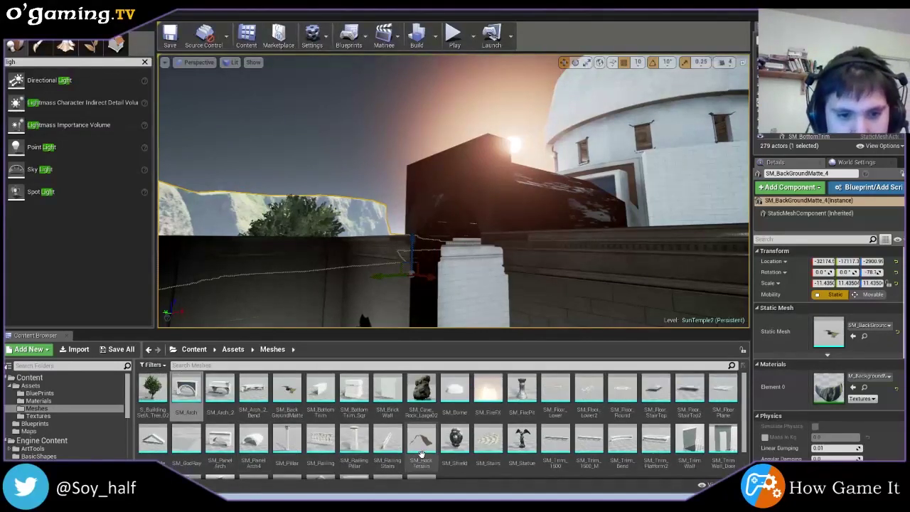
scroll(265, 437, down, 1)
scroll(269, 439, up, 1)
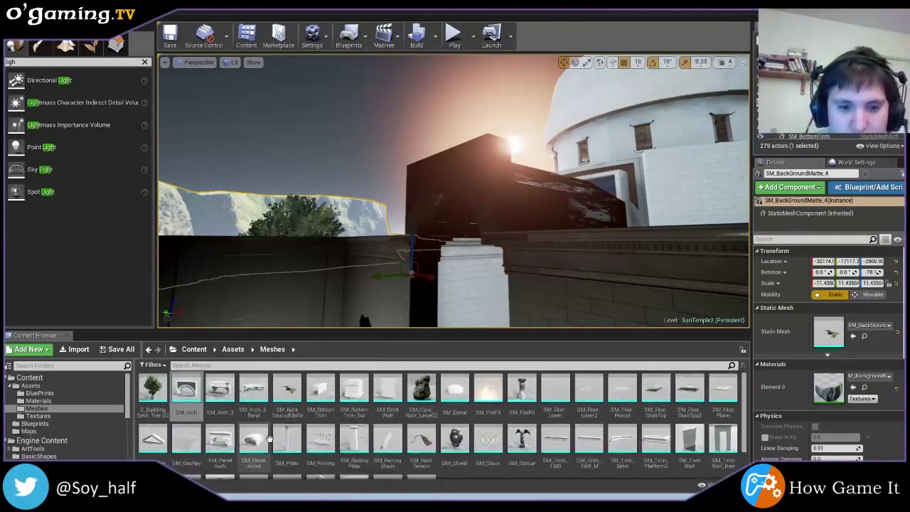
scroll(270, 438, down, 1)
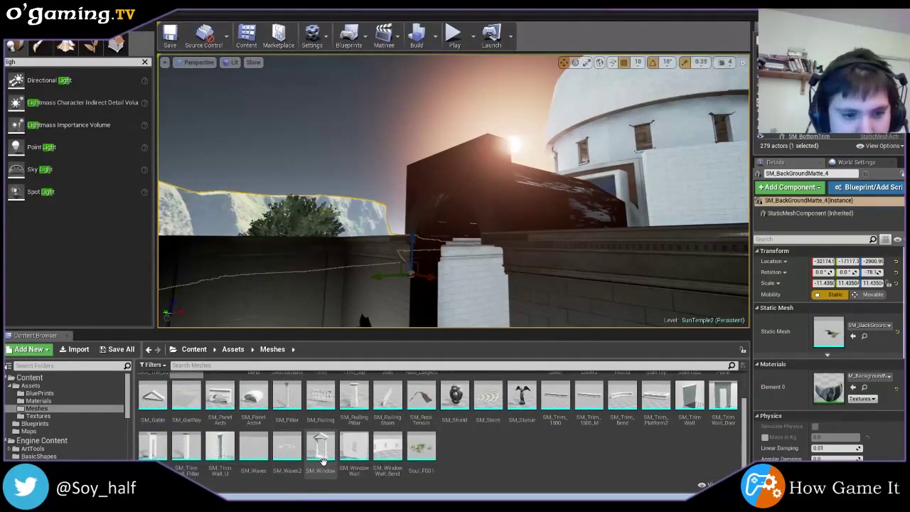
scroll(323, 462, up, 1)
drag(252, 395, 364, 313)
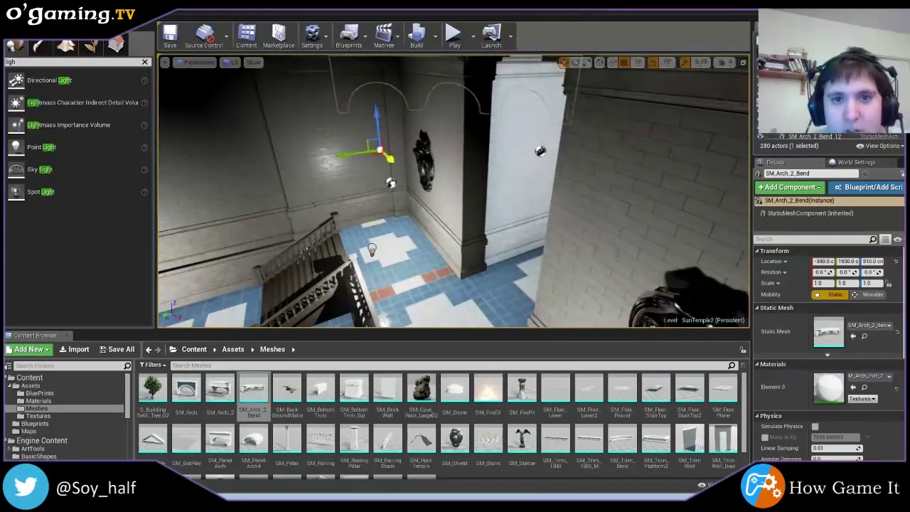
mouse_move(460, 226)
mouse_down()
mouse_move(500, 261)
mouse_move(292, 294)
mouse_move(315, 249)
mouse_up()
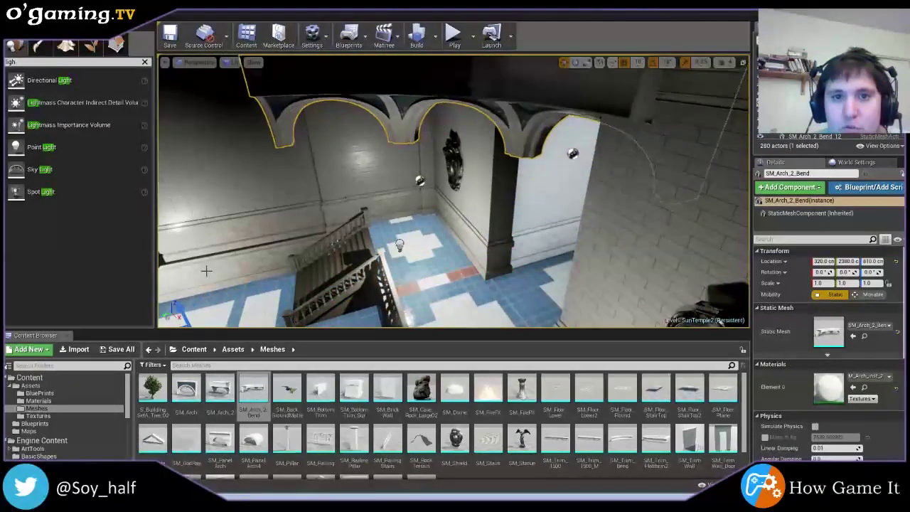
key(f)
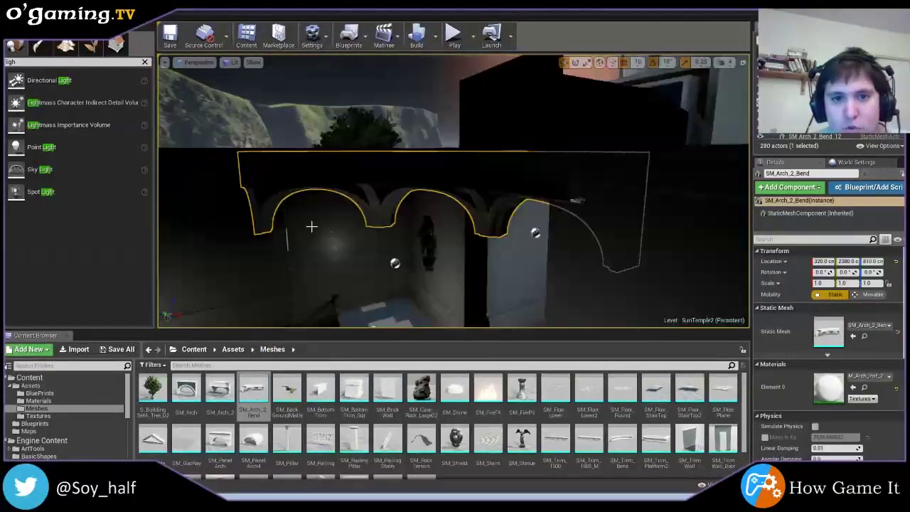
right_drag(321, 229, 271, 281)
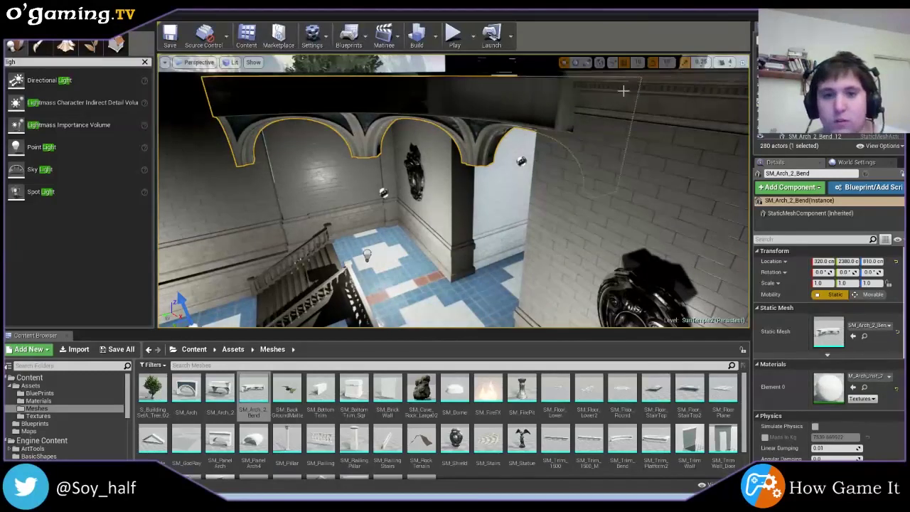
key(Delete)
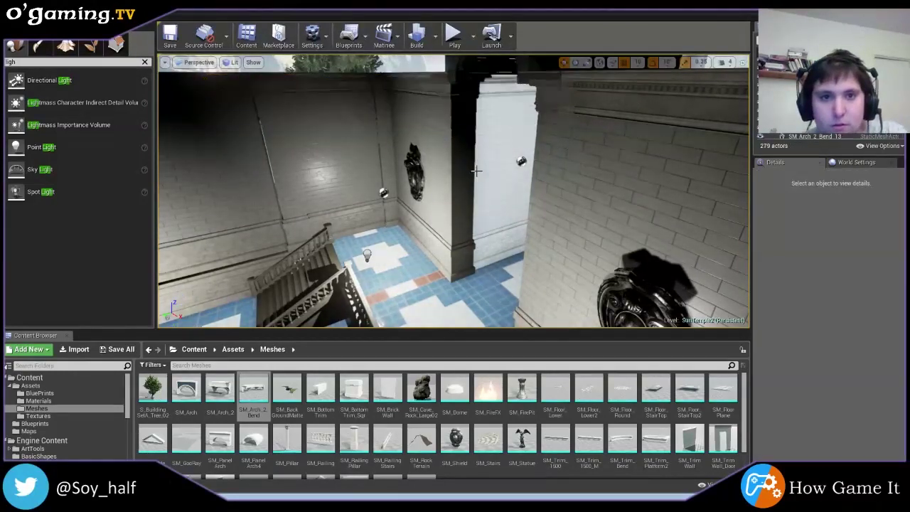
mouse_move(220, 392)
mouse_down()
mouse_move(424, 243)
mouse_move(504, 212)
mouse_up()
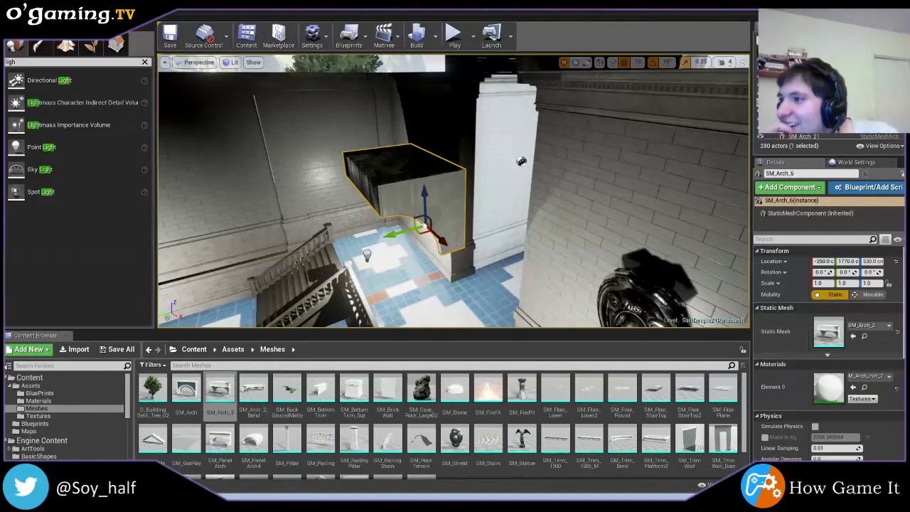
right_drag(455, 213, 398, 206)
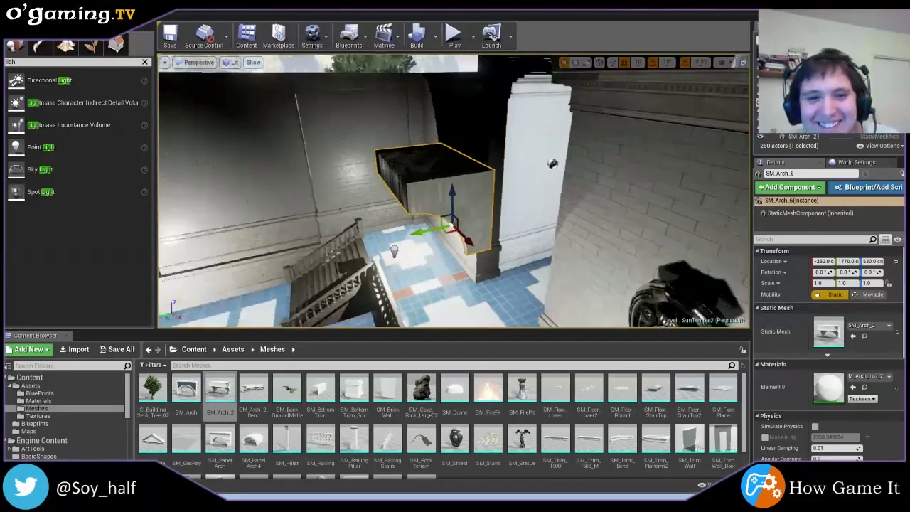
right_drag(553, 297, 552, 297)
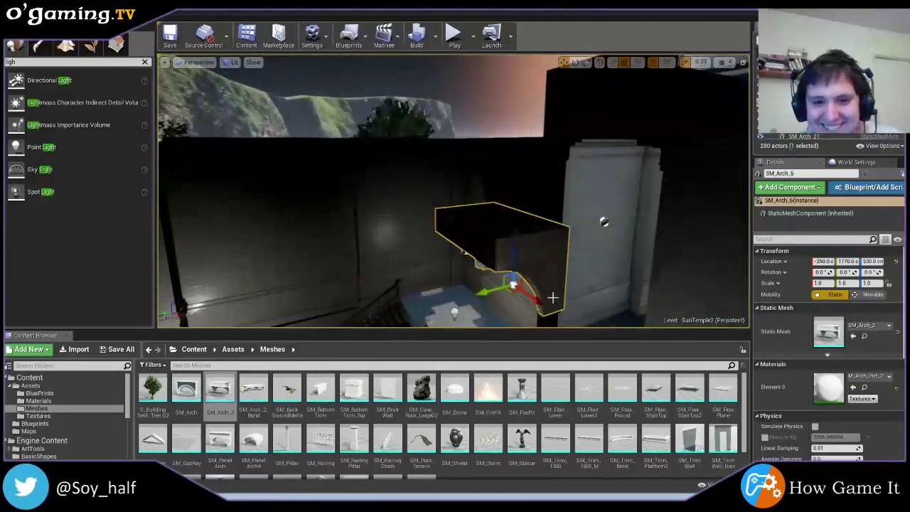
drag(553, 297, 680, 281)
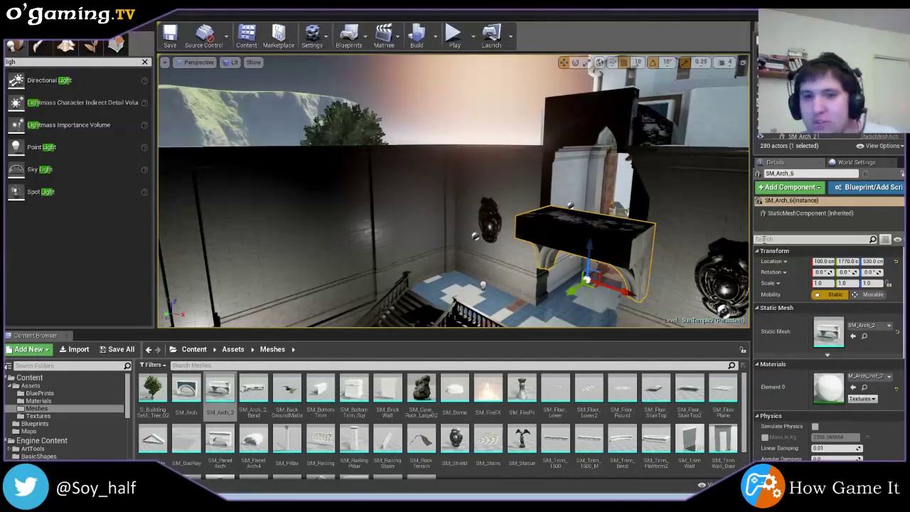
right_drag(552, 298, 553, 297)
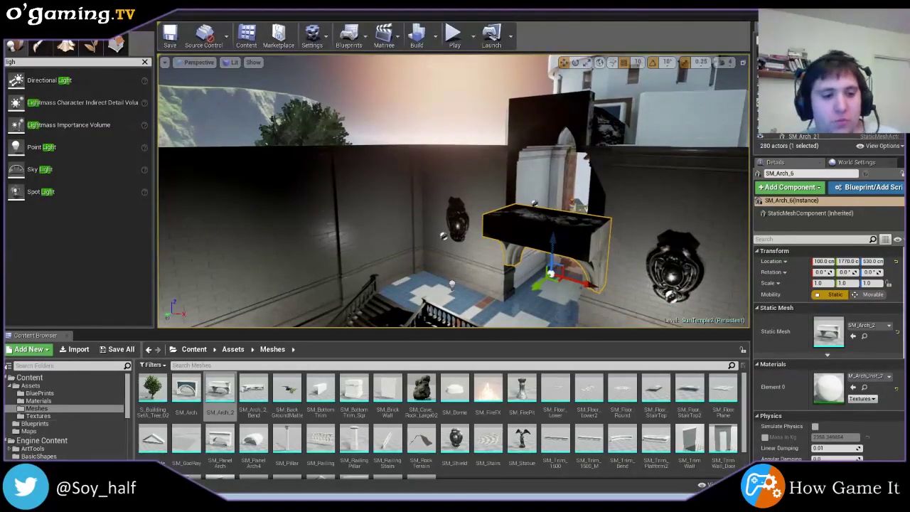
key(alt+Tab)
click(96, 425)
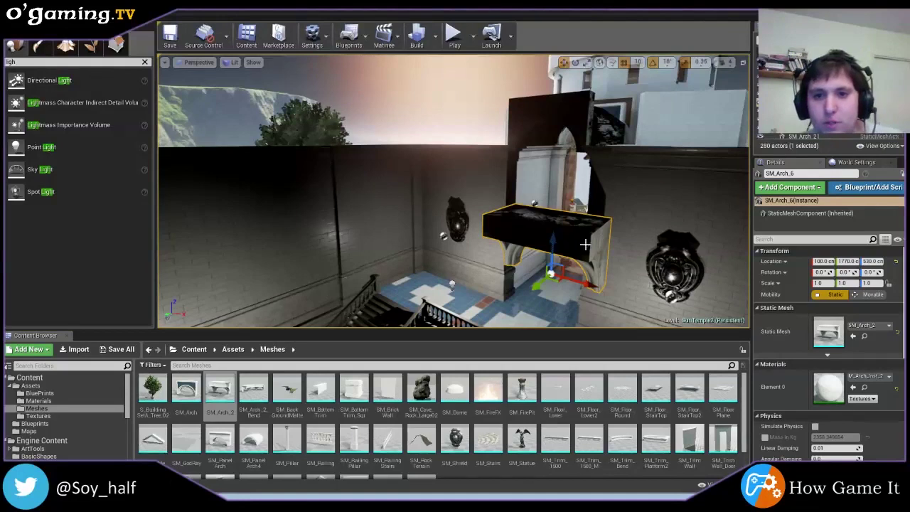
key(Delete)
right_drag(599, 258, 512, 205)
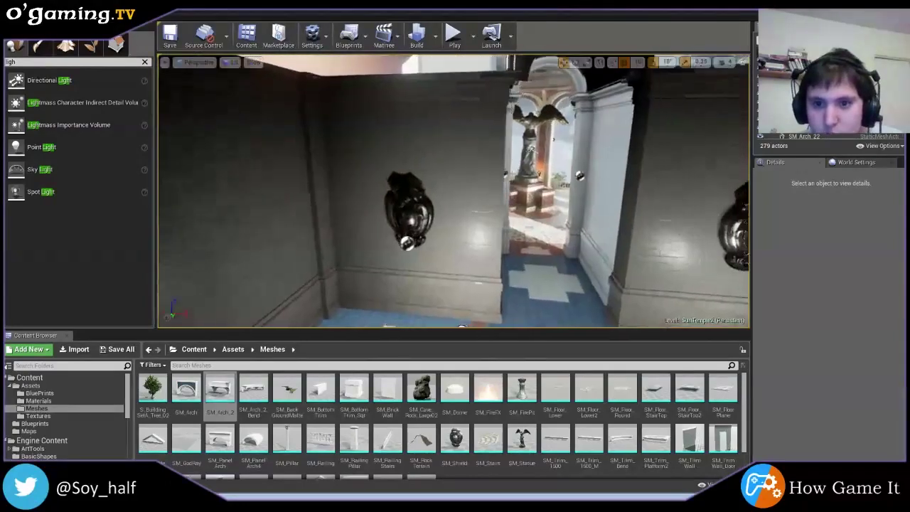
- Nudge the trim wall right of the doorway to X 270 and frame the left pillar
click(579, 214)
scroll(577, 295, down, 3)
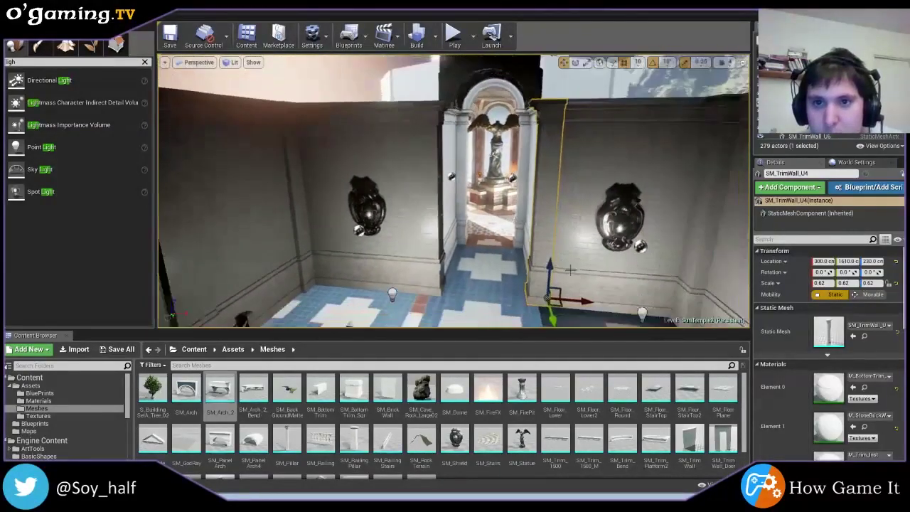
drag(577, 292, 558, 291)
click(448, 214)
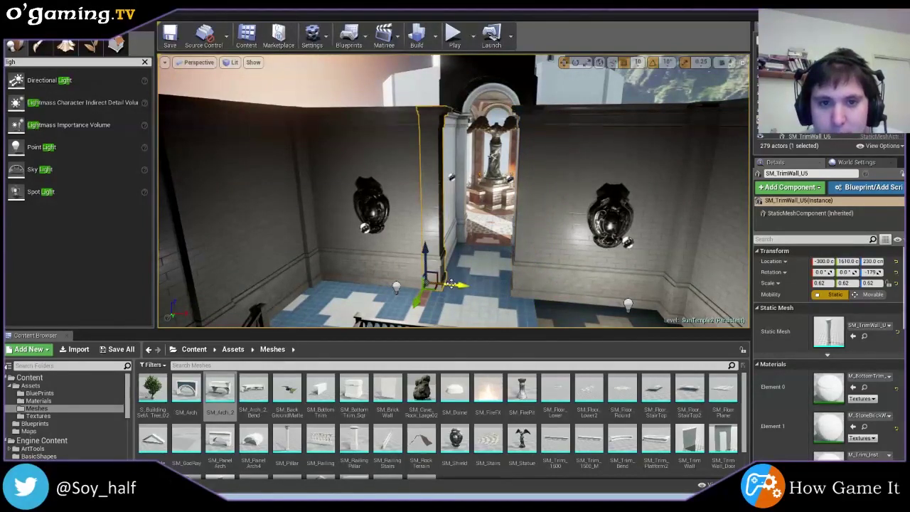
key(f)
mouse_move(498, 146)
alt+mouse_down()
mouse_move(493, 221)
mouse_move(506, 215)
alt+mouse_up()
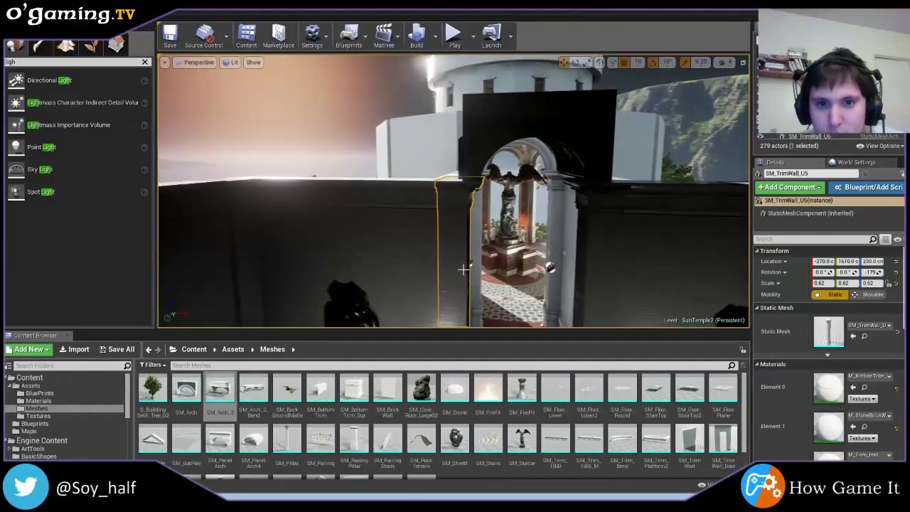
key(f)
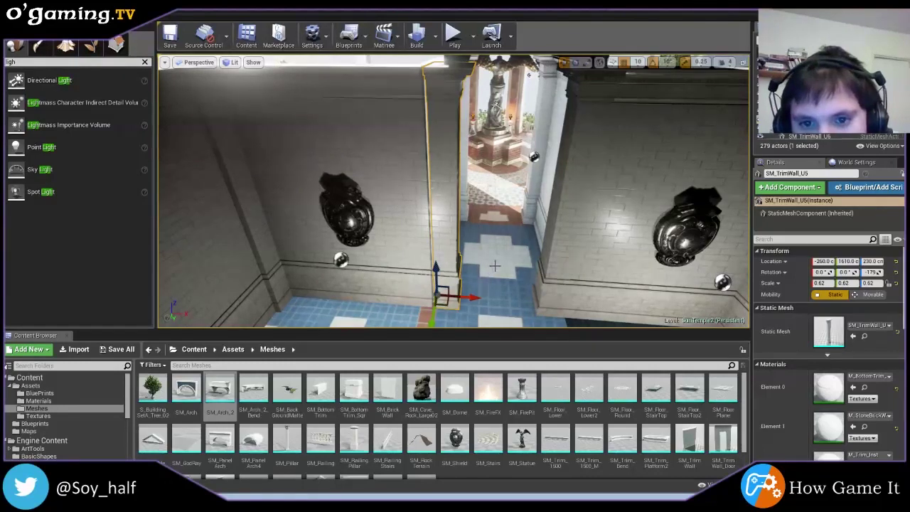
- Nudge the right doorway pillar 10 units along X and 10 units along Y
click(559, 304)
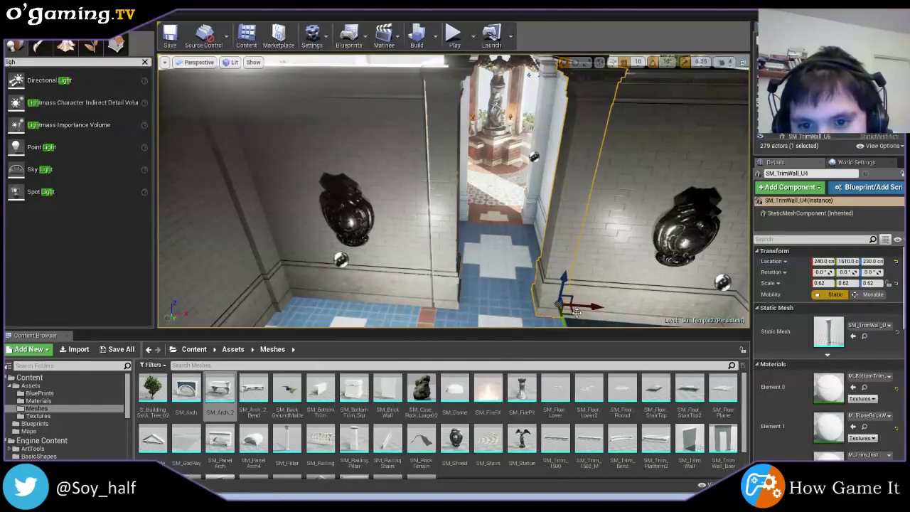
drag(584, 308, 585, 307)
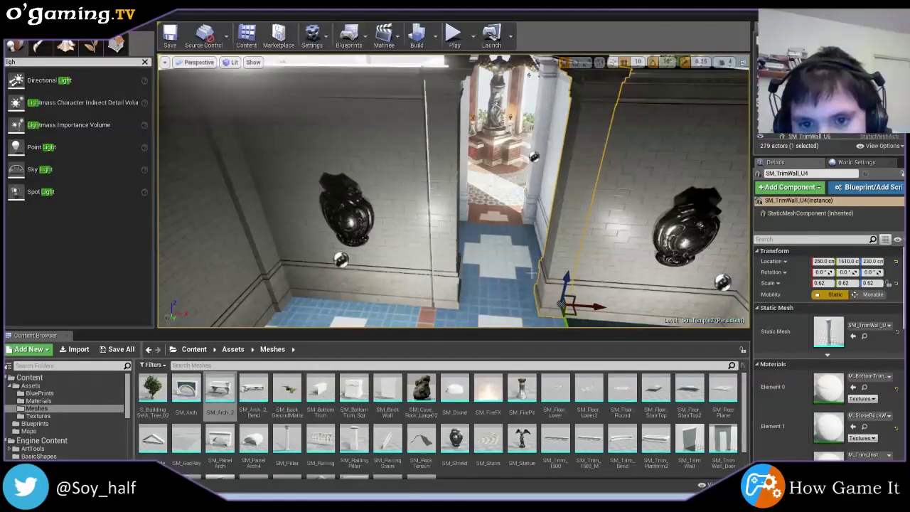
click(530, 272)
mouse_move(530, 272)
right_down()
mouse_move(482, 293)
mouse_move(531, 259)
right_up()
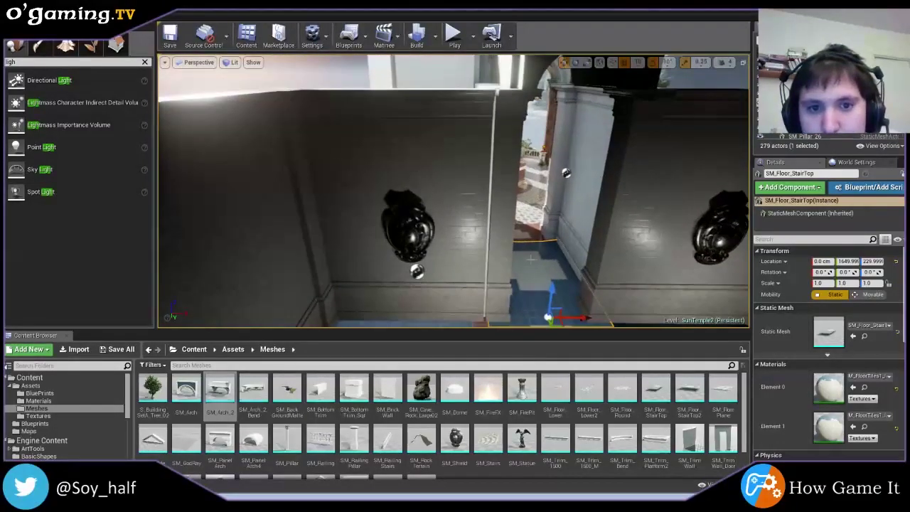
click(495, 214)
mouse_move(495, 214)
right_down()
mouse_move(363, 276)
mouse_move(398, 256)
mouse_move(396, 212)
mouse_move(438, 238)
right_up()
click(397, 212)
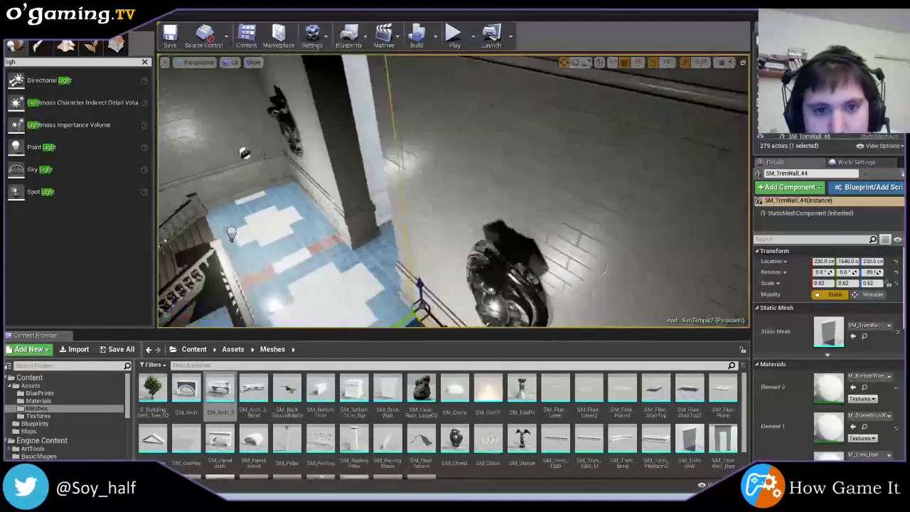
click(441, 272)
drag(456, 314, 453, 318)
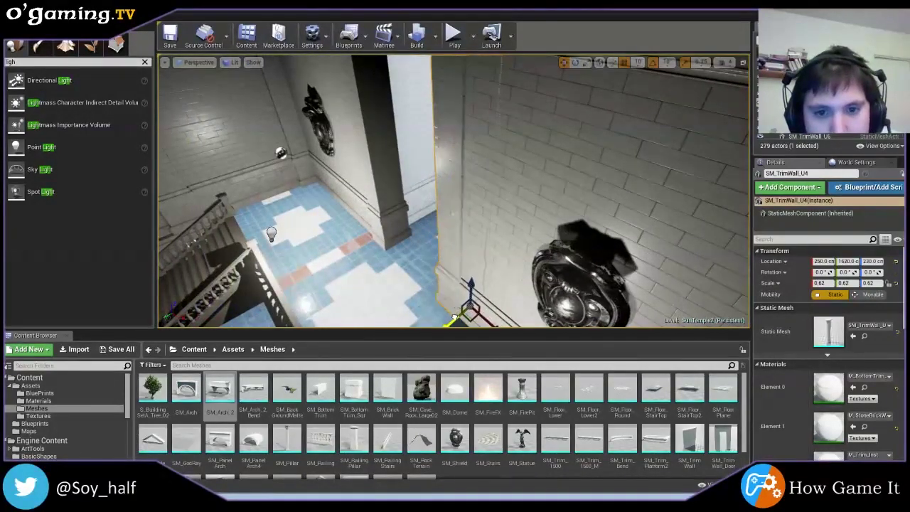
- Place a new SM_Arch_2 arch and raise it to Z 1030 on the wall top
click(405, 278)
right_drag(405, 278, 405, 278)
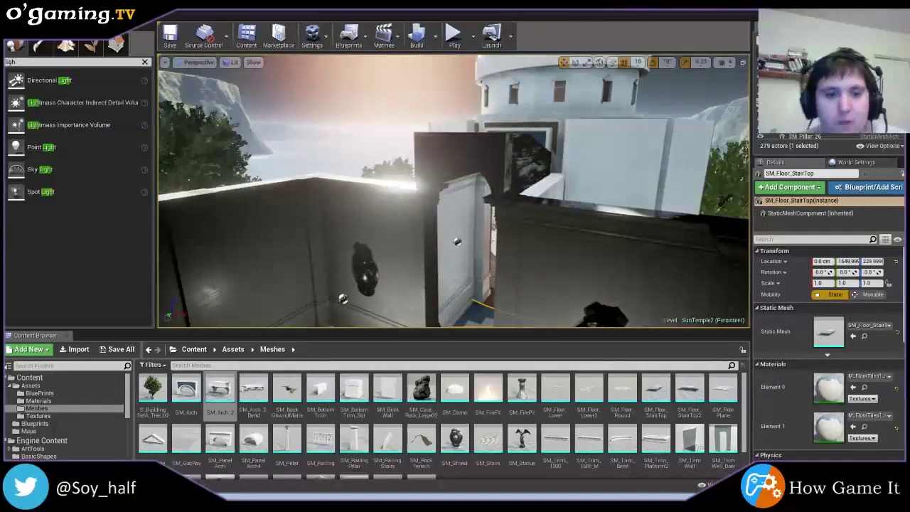
drag(220, 390, 389, 207)
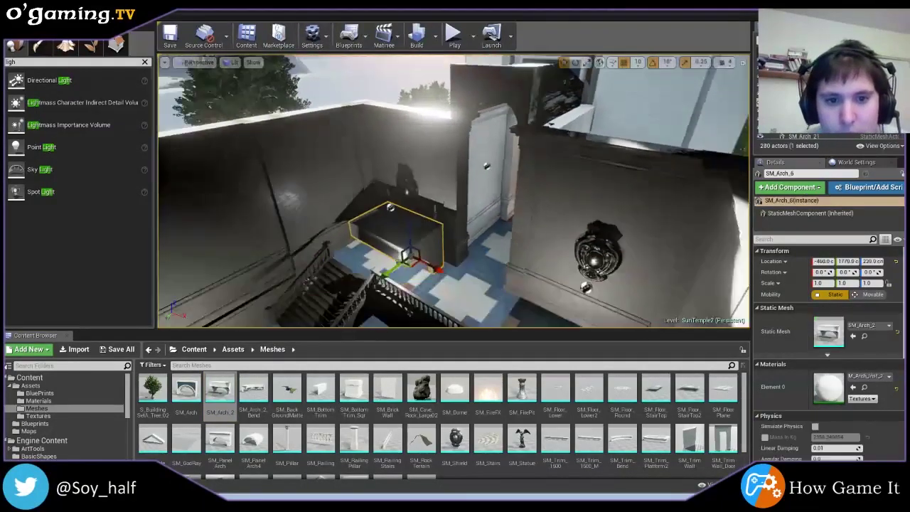
right_drag(390, 207, 390, 207)
drag(377, 235, 389, 83)
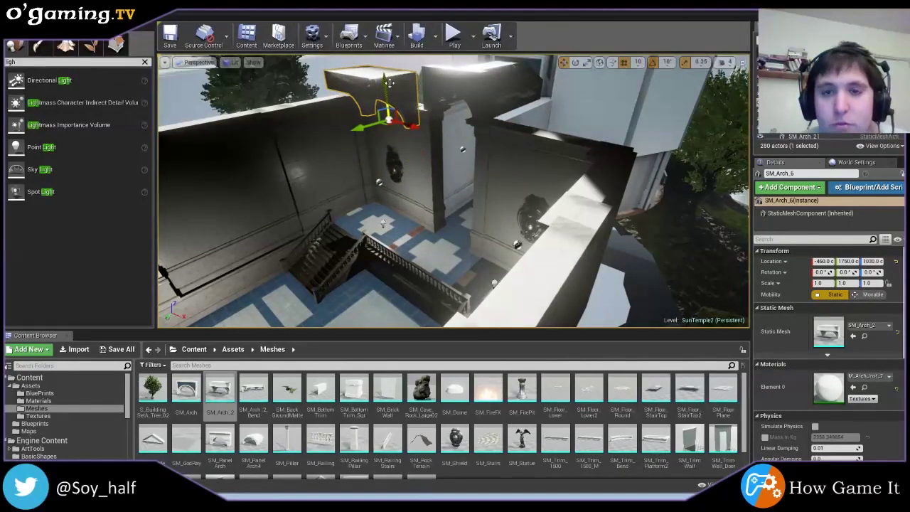
- Frame the new arch and rotate it about -99° to face the courtyard
key(f)
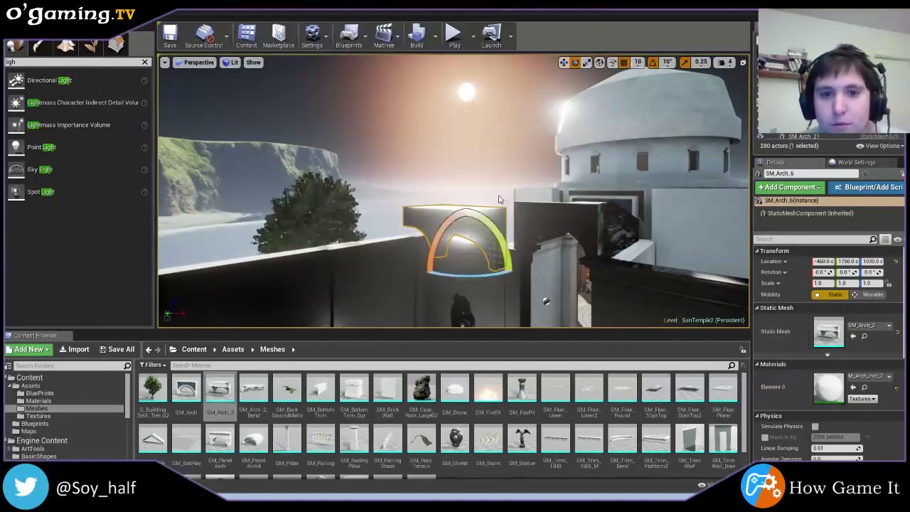
drag(545, 301, 506, 287)
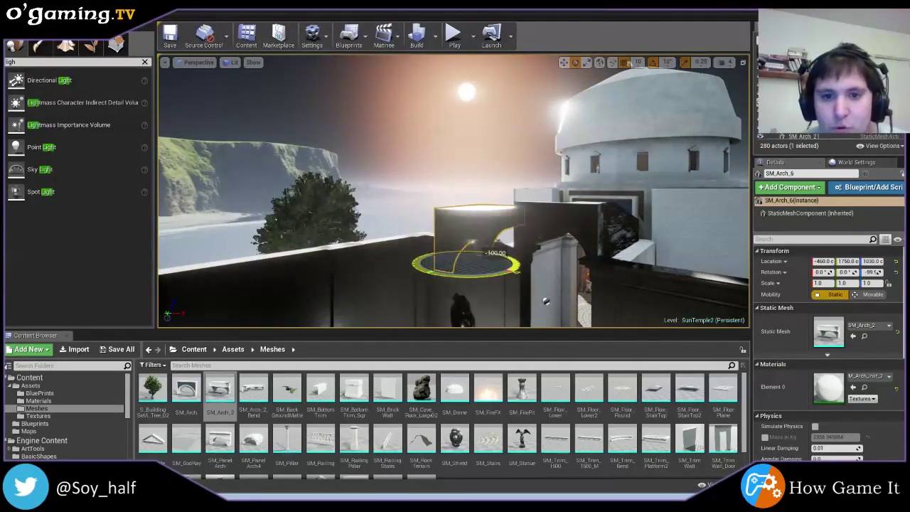
right_drag(506, 287, 490, 221)
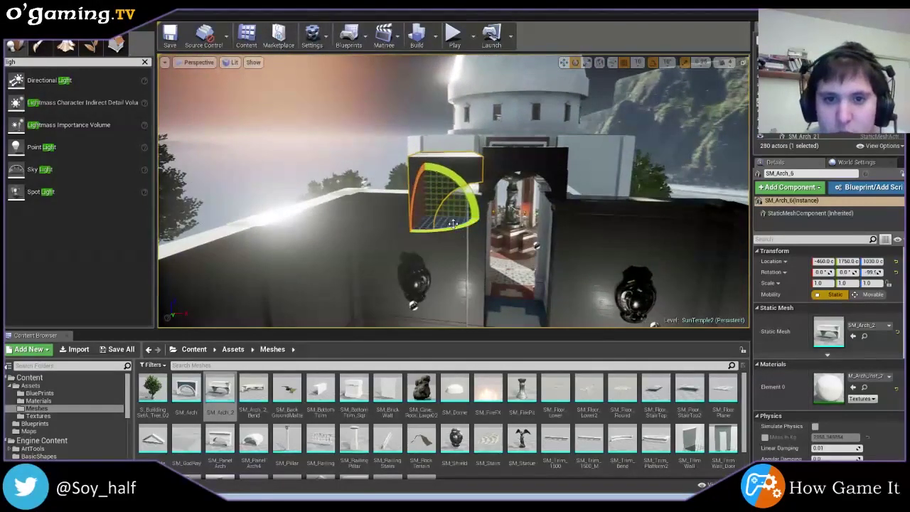
drag(497, 222, 457, 226)
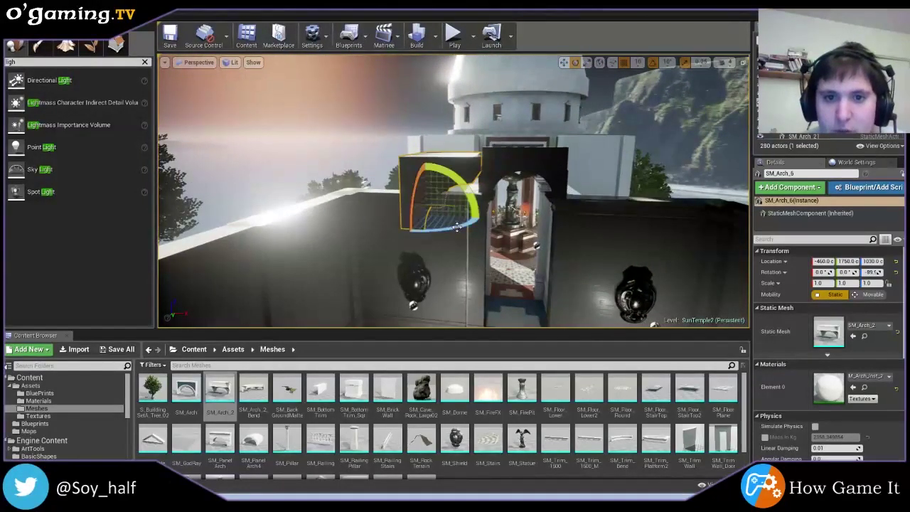
- Move the arch over the doorway to X -200, Y 1910, Z 1110
click(563, 62)
right_drag(466, 220, 366, 217)
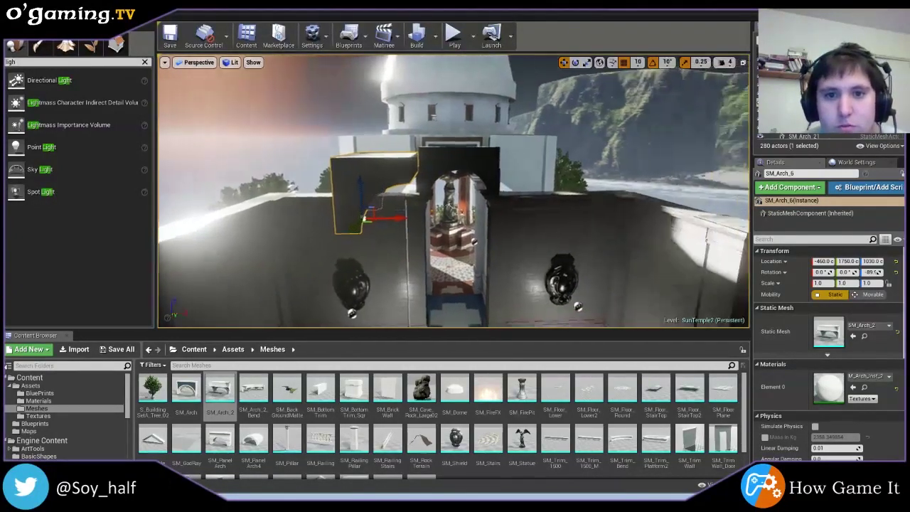
drag(366, 217, 398, 213)
mouse_move(398, 213)
right_down()
mouse_move(468, 305)
mouse_move(459, 203)
right_up()
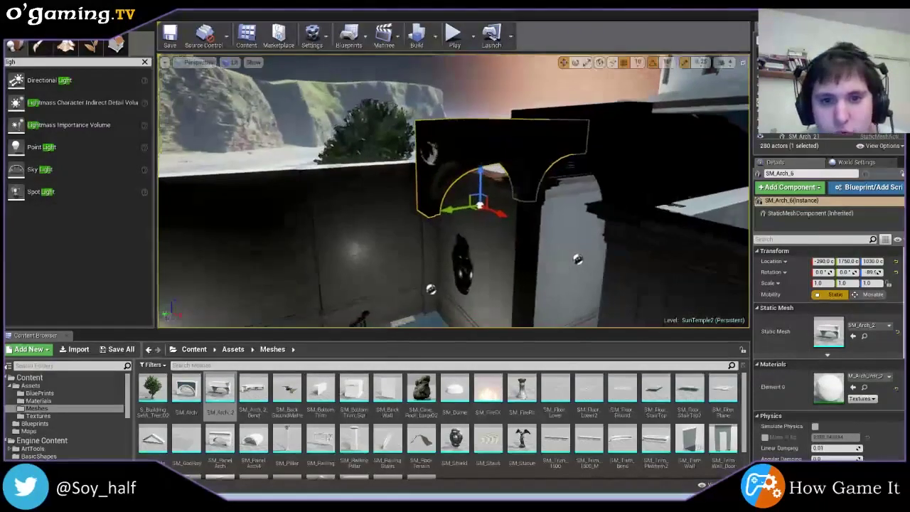
click(458, 203)
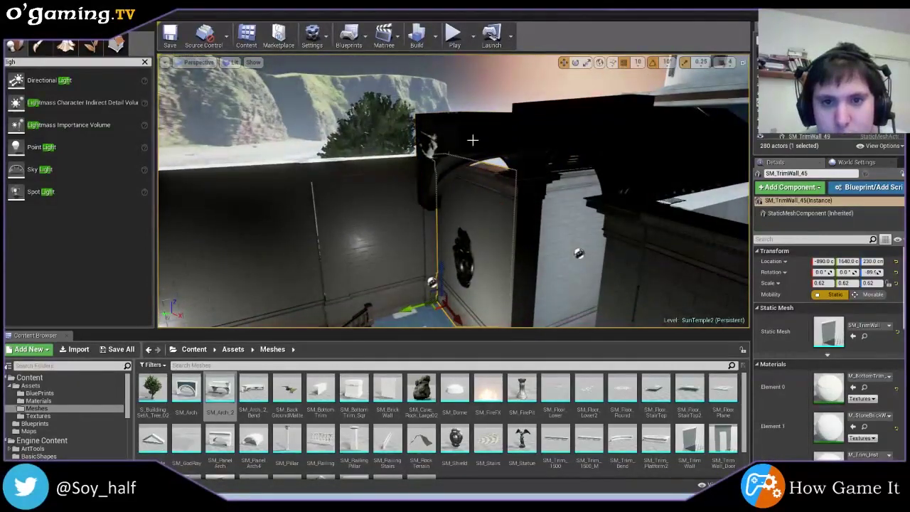
click(473, 140)
drag(435, 208, 411, 207)
mouse_move(442, 182)
mouse_down()
mouse_move(454, 173)
mouse_move(448, 206)
mouse_up()
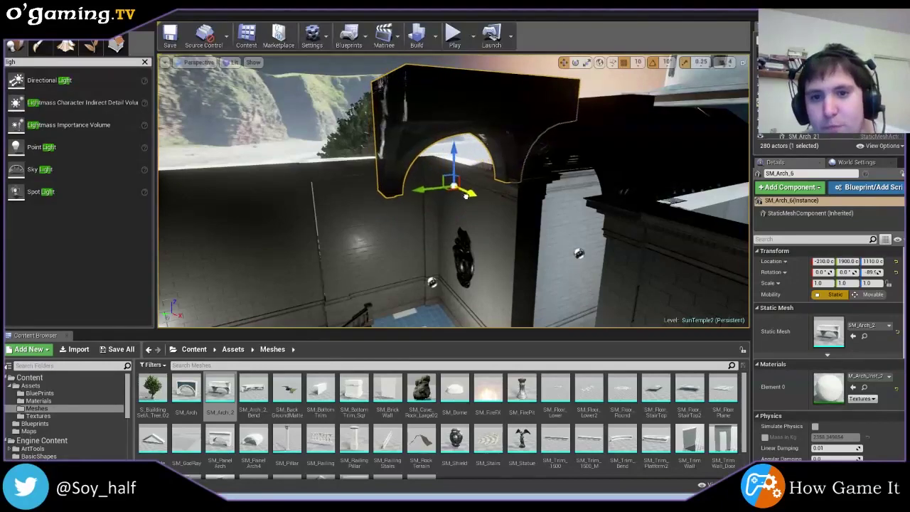
mouse_move(448, 206)
right_down()
mouse_move(479, 324)
mouse_move(456, 224)
mouse_move(464, 287)
right_up()
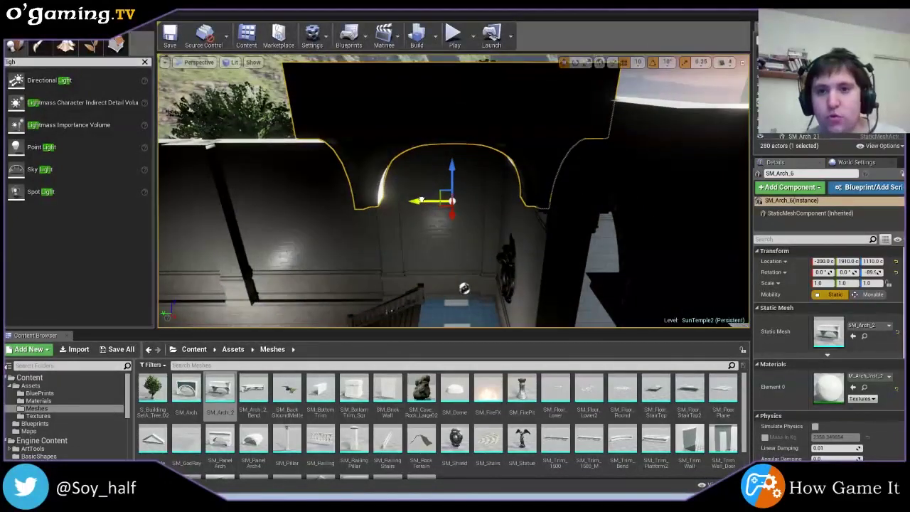
drag(422, 200, 417, 200)
- Shift the left doorway pillar SM_TrimWall_U5 20 units along X
right_drag(412, 221, 402, 241)
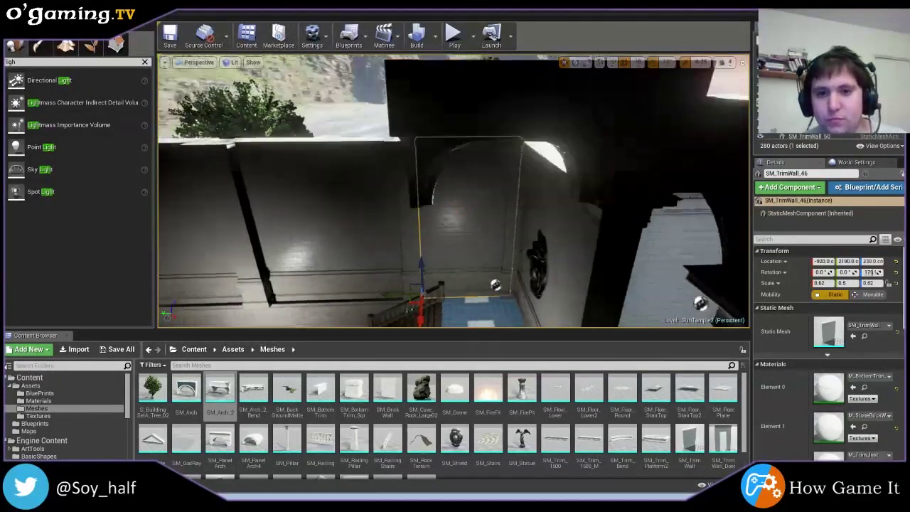
click(402, 241)
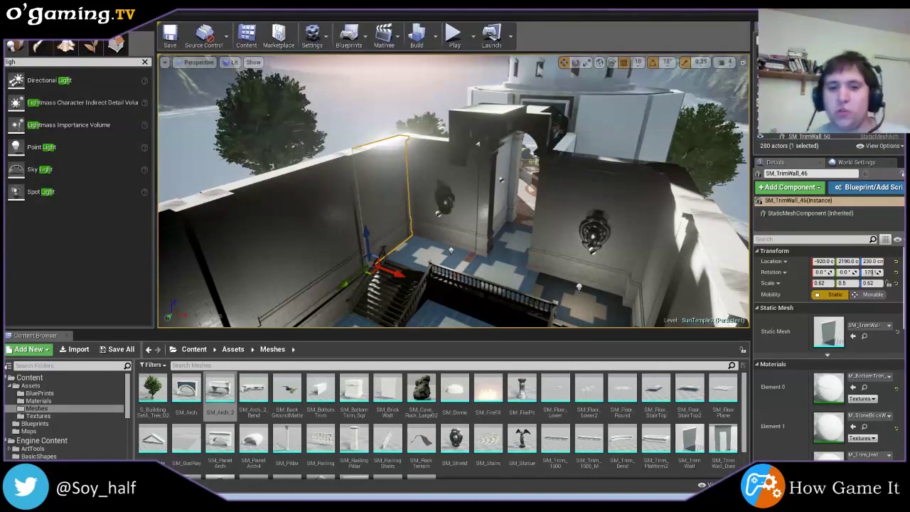
right_drag(540, 213, 554, 199)
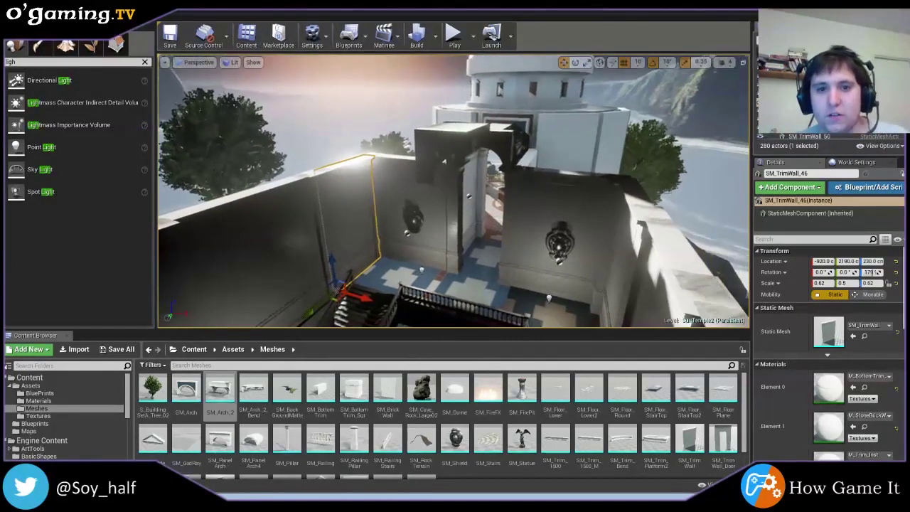
click(597, 171)
mouse_move(597, 170)
right_down()
mouse_move(523, 213)
mouse_move(544, 171)
right_up()
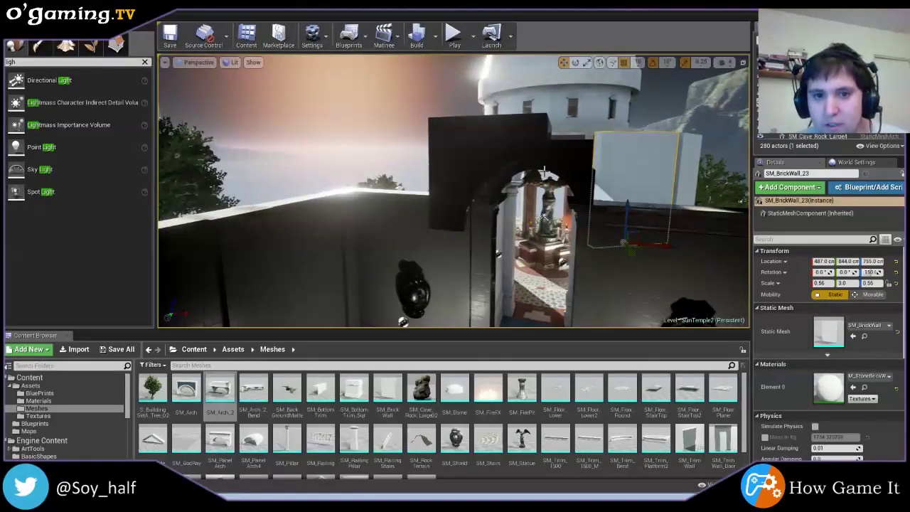
click(477, 247)
right_drag(477, 247, 516, 254)
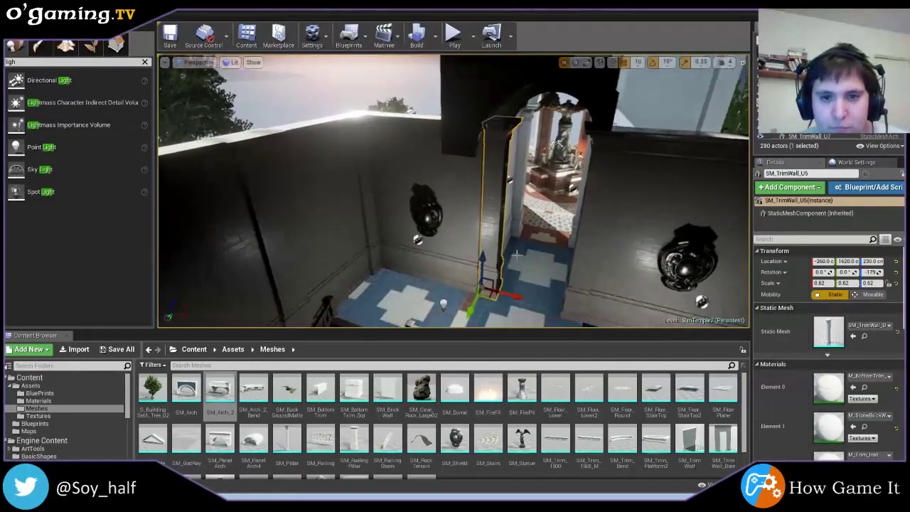
drag(513, 295, 509, 296)
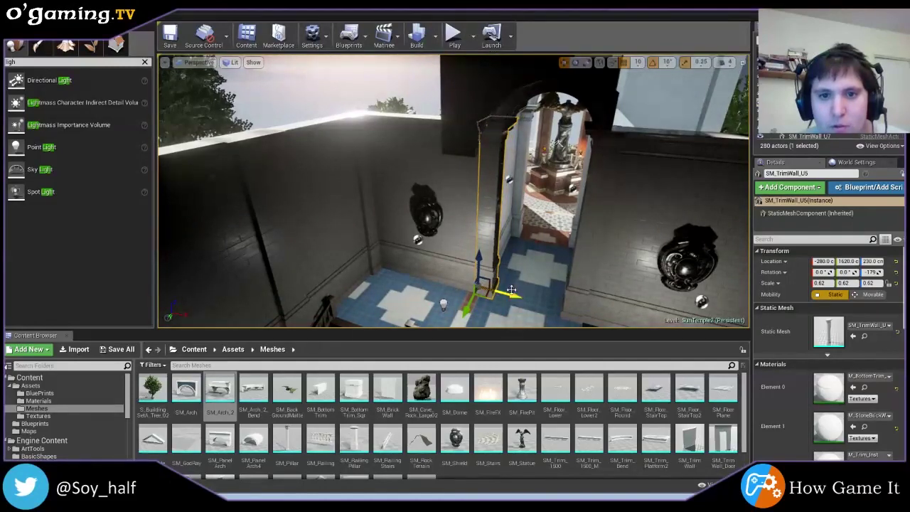
click(510, 290)
- Fine-tune SM_Arch_6 to X -200, then duplicate it as SM_Arch_7 at X -190, Y 1930, Z 1110
right_drag(510, 290, 510, 114)
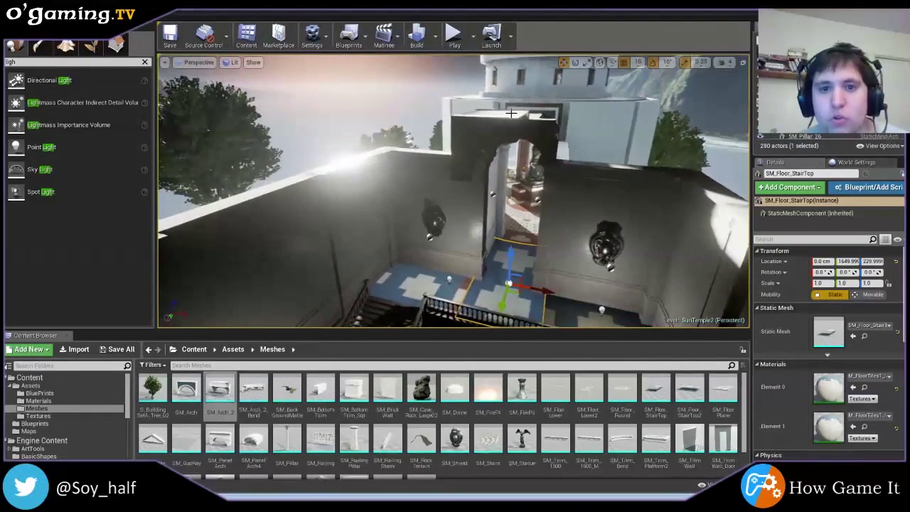
click(510, 114)
drag(518, 171, 512, 172)
mouse_move(539, 203)
right_down()
mouse_move(529, 219)
mouse_move(501, 228)
mouse_move(500, 242)
right_up()
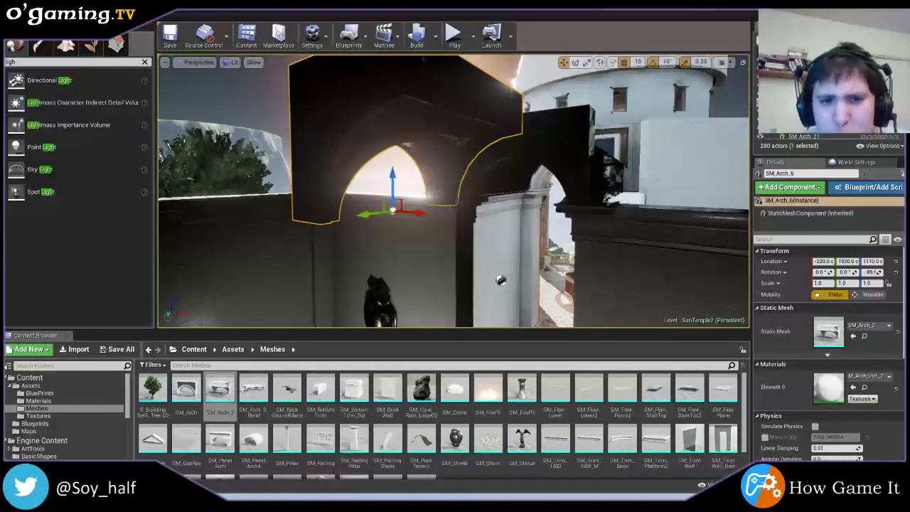
right_drag(401, 183, 392, 183)
drag(394, 177, 394, 176)
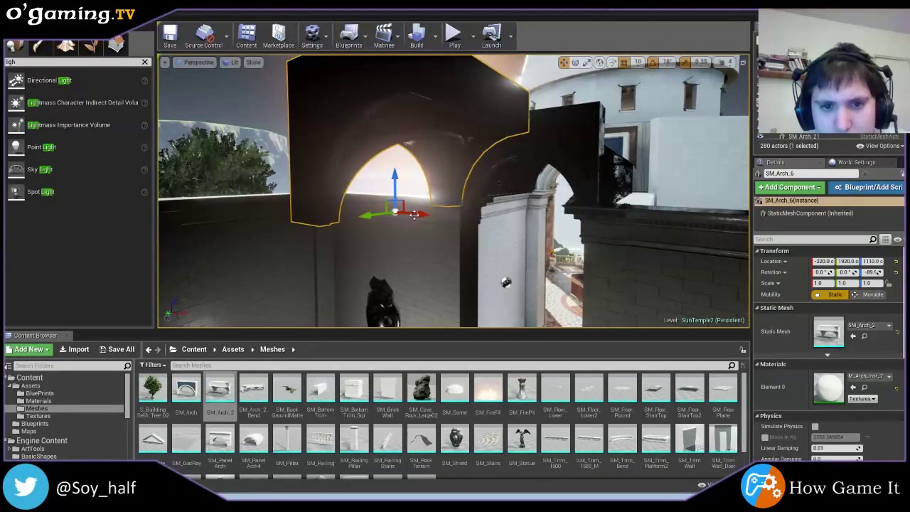
drag(414, 214, 422, 215)
key(ctrl+w)
right_drag(458, 206, 492, 167)
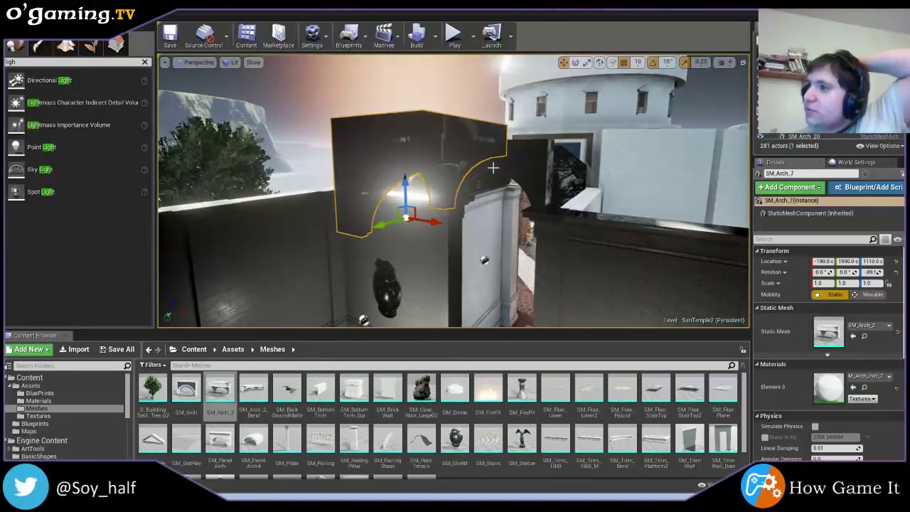
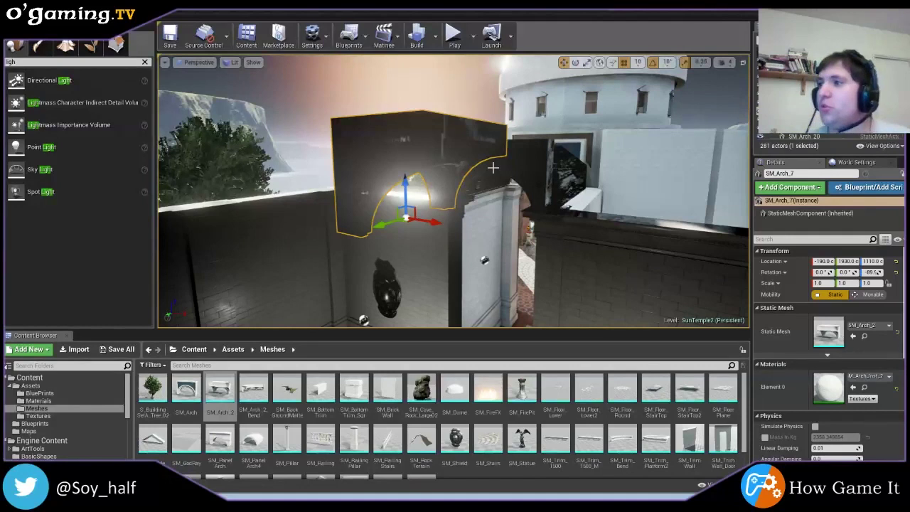
- Move arch slab SM_Arch_7 right to X 120 and rotate it 90° around Z
alt+drag(441, 166, 457, 178)
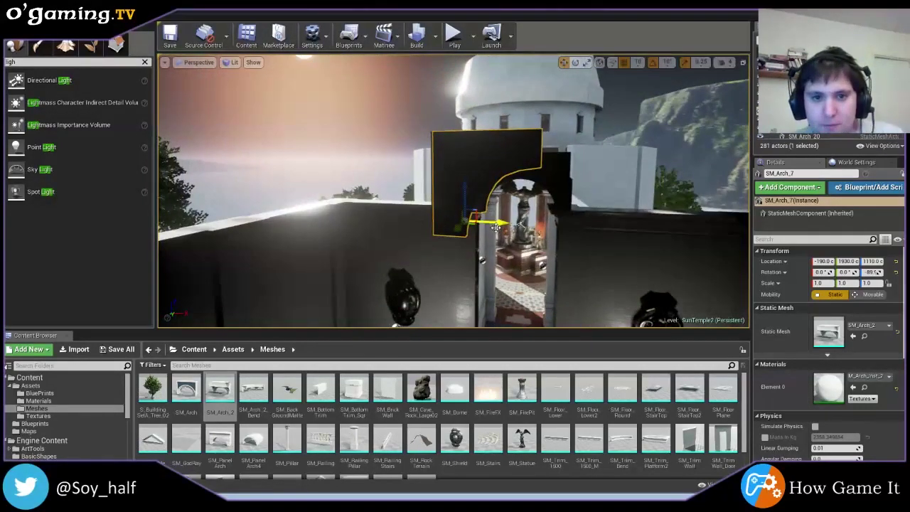
drag(489, 221, 589, 239)
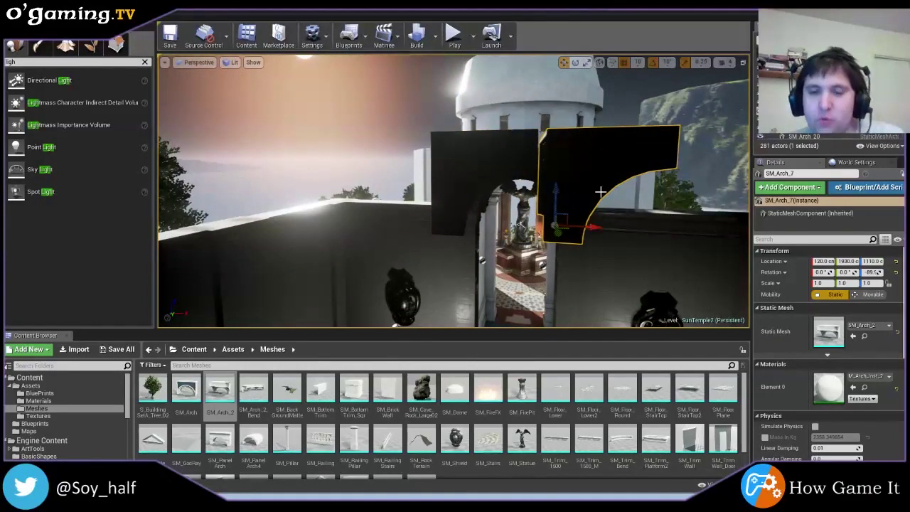
key(e)
drag(524, 236, 521, 226)
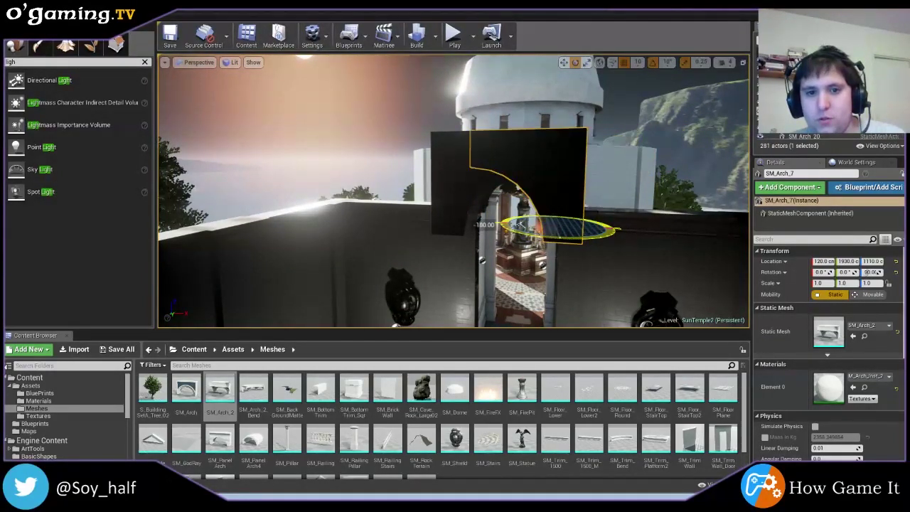
click(533, 278)
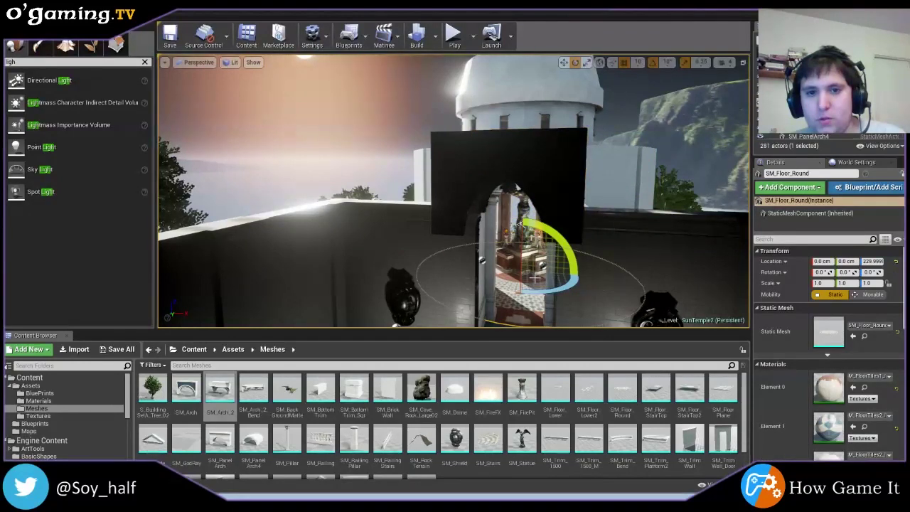
click(564, 174)
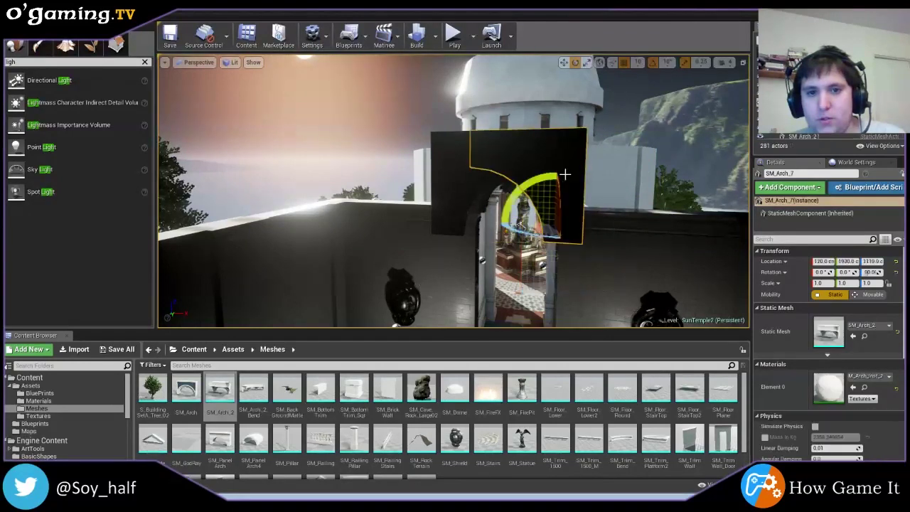
click(563, 61)
right_drag(570, 135, 590, 139)
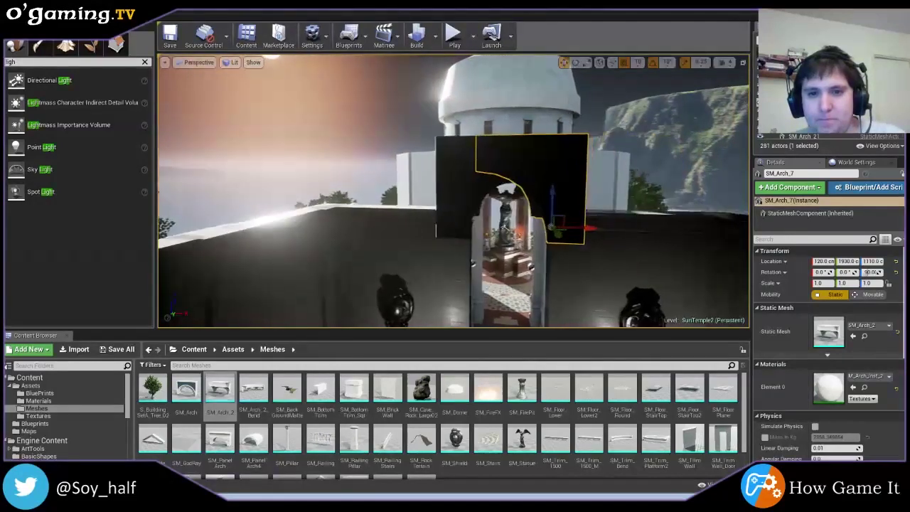
- Set SM_Arch_7's Scale X to 0.5 in the Details panel, then clear the selection
click(818, 283)
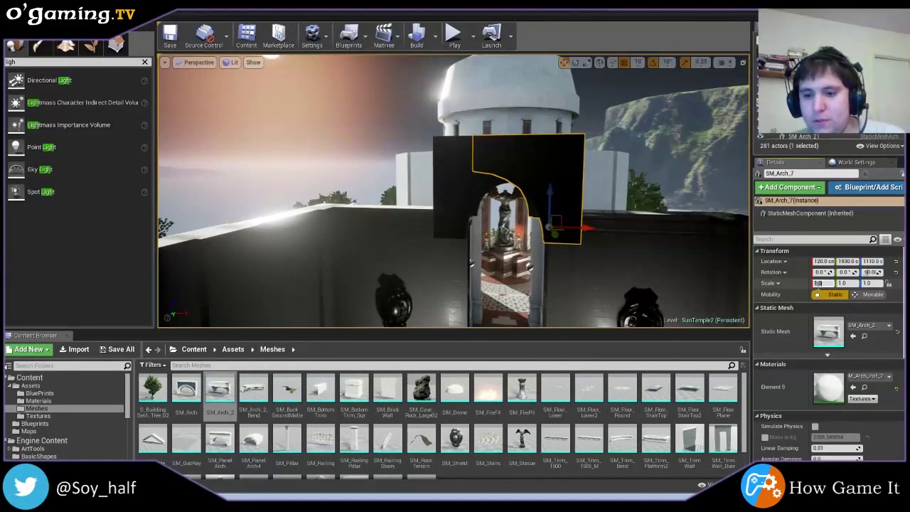
text(0.5)
click(841, 283)
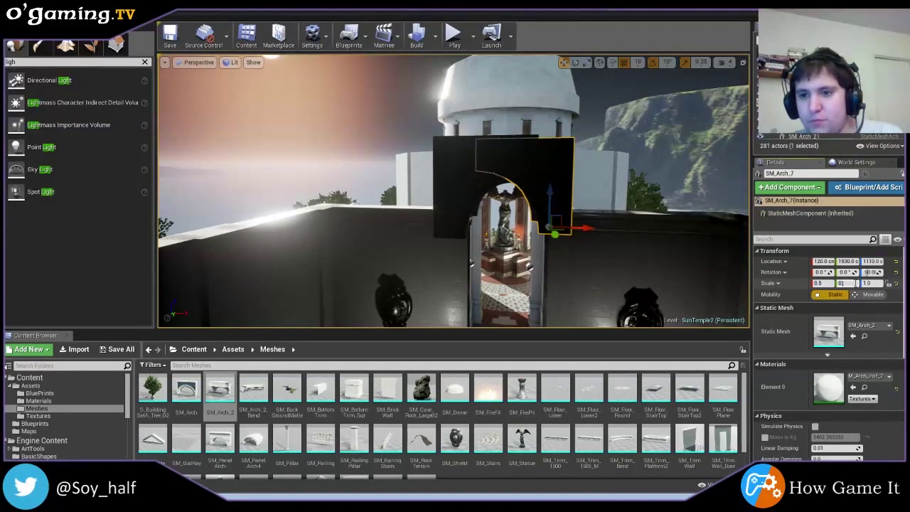
text(.5)
click(866, 283)
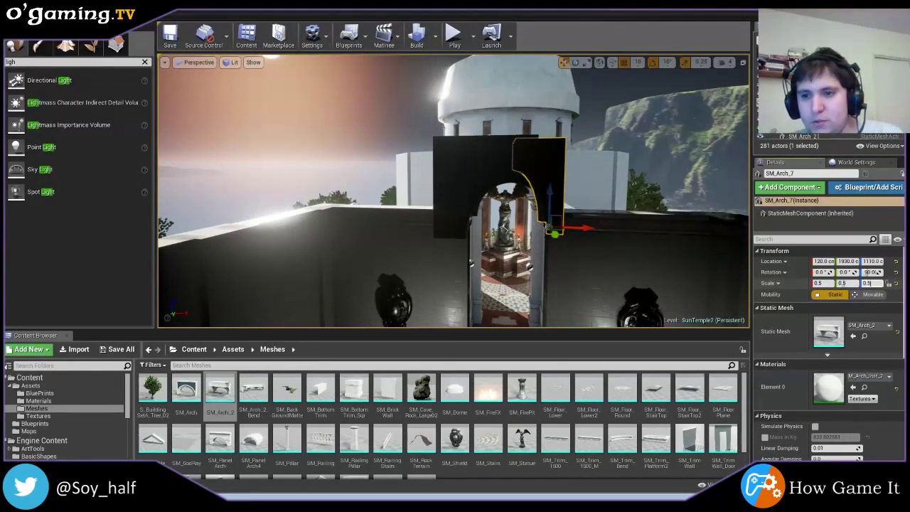
click(675, 282)
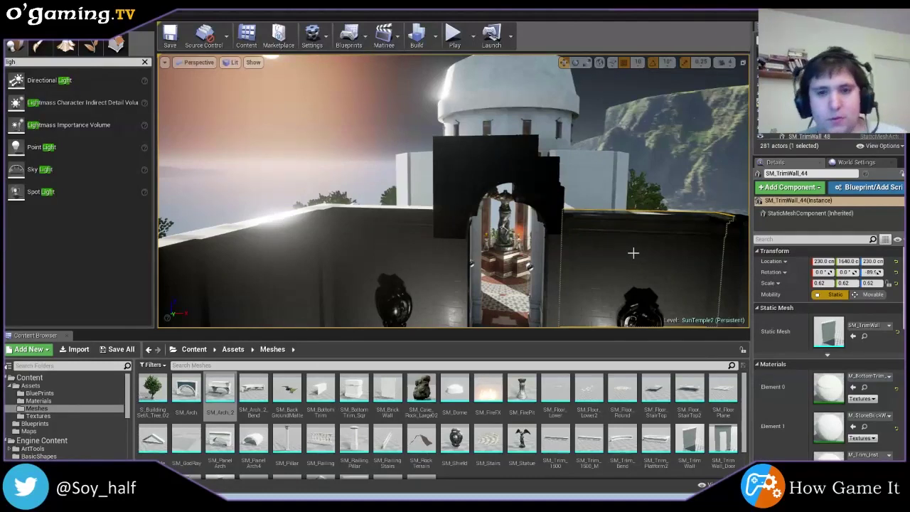
key(ctrl+z)
key(ctrl+z)
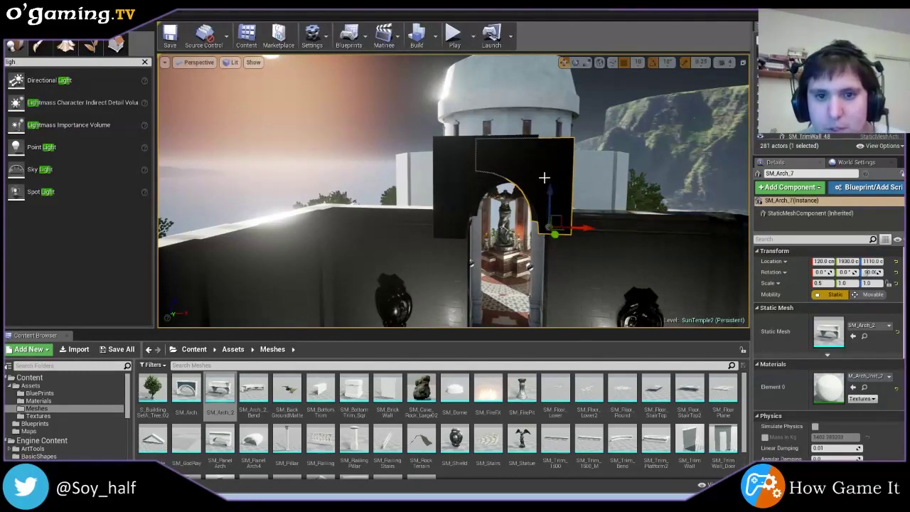
click(472, 185)
mouse_move(473, 185)
right_down()
mouse_move(426, 186)
mouse_move(455, 188)
right_up()
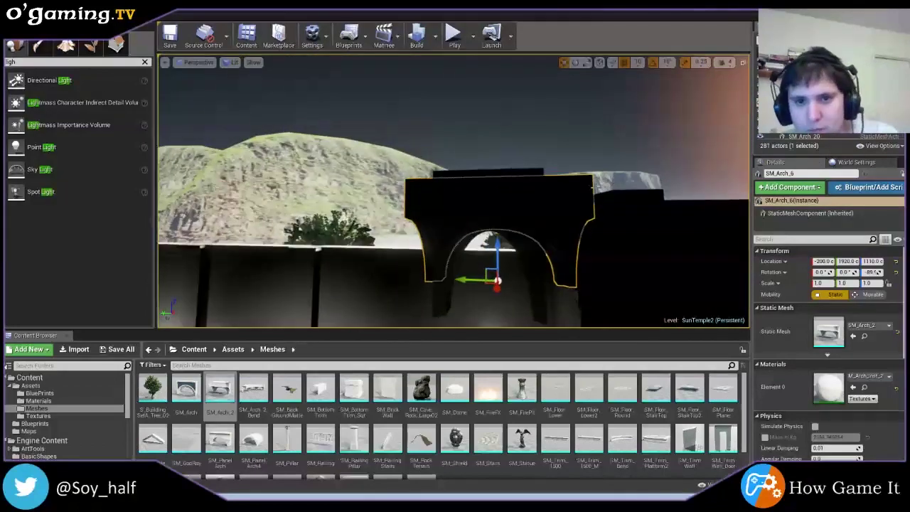
key(Escape)
- Reselect SM_Arch_7 and restore its Scale X to 1.0
right_drag(455, 188, 497, 188)
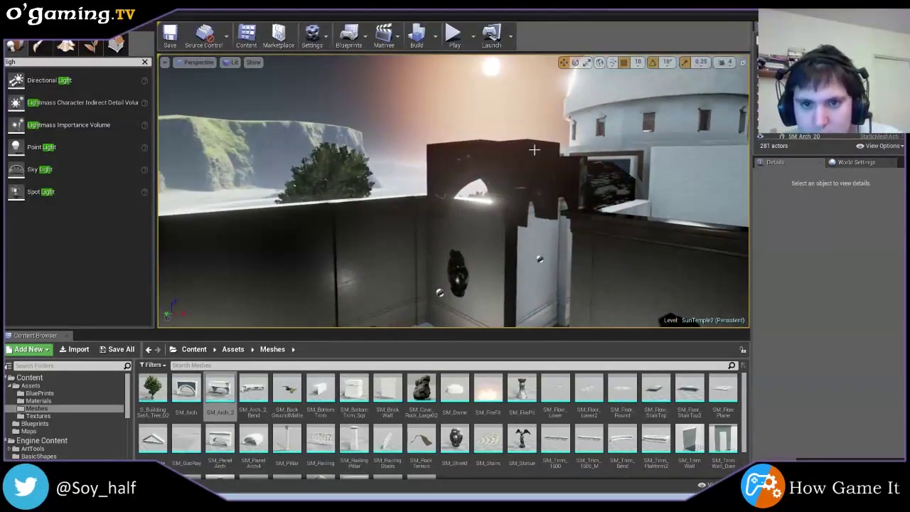
click(534, 150)
right_drag(534, 149, 540, 153)
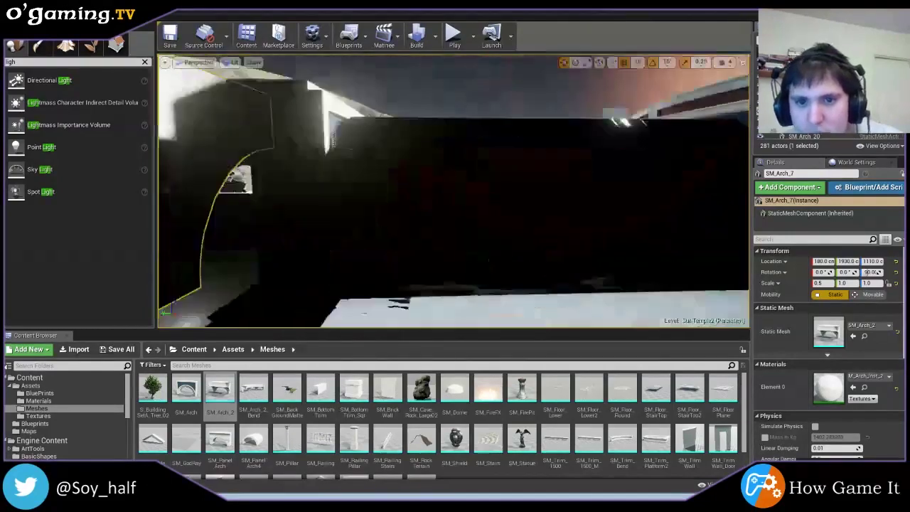
key(f)
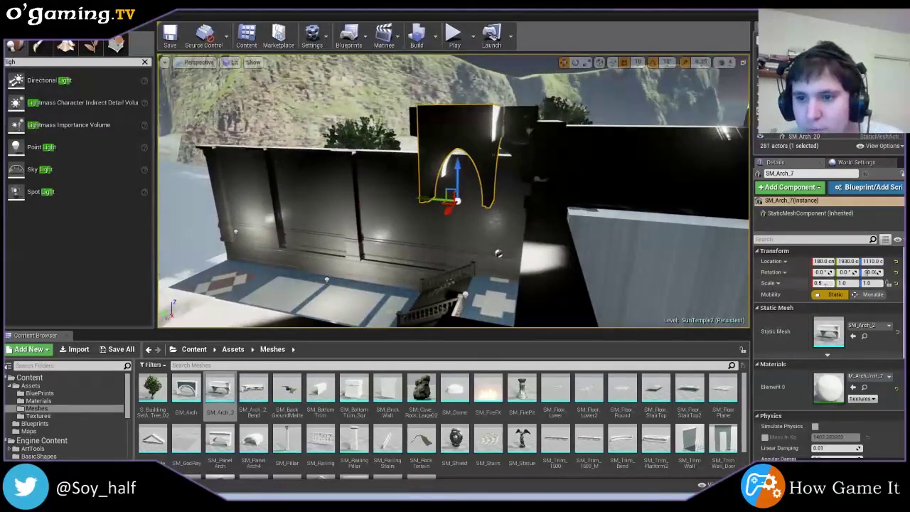
text(1)
key(Return)
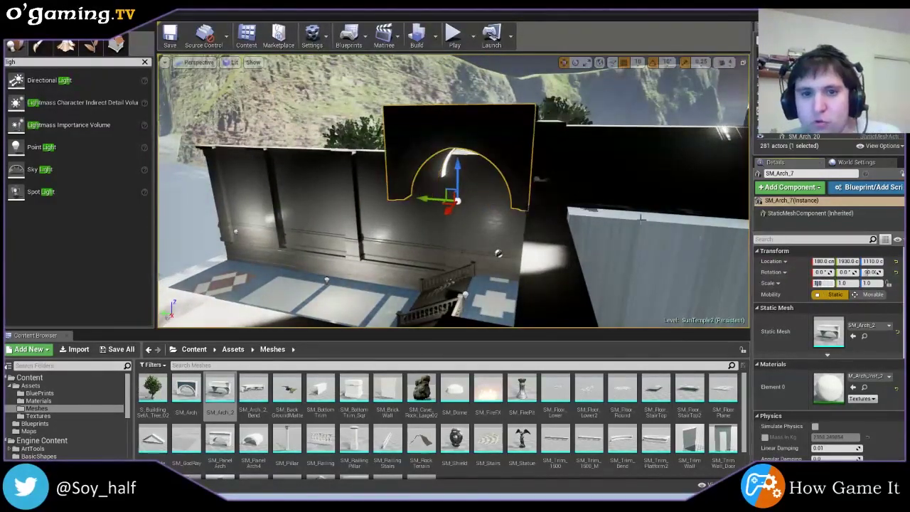
- Place a Point Light in the archway toward the statue and lower it to -50, 1900, 800
right_drag(452, 190, 497, 199)
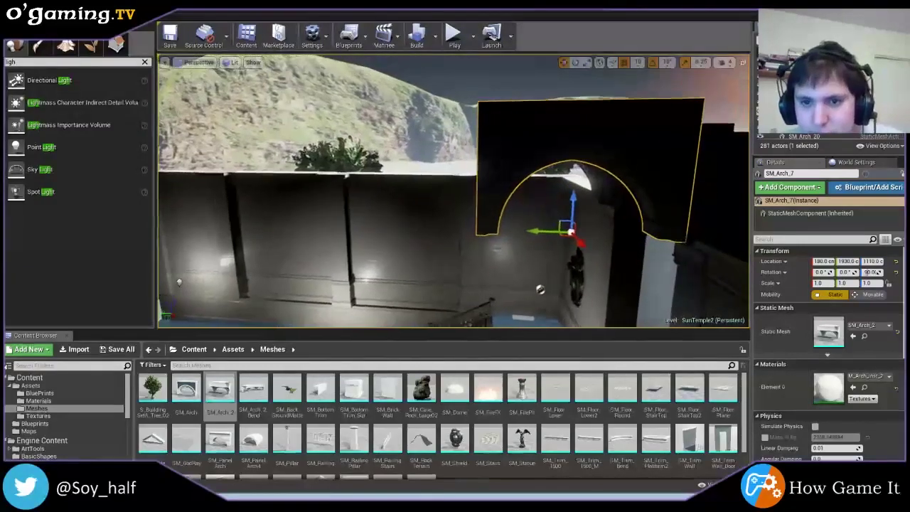
mouse_move(580, 255)
right_down()
mouse_move(560, 282)
mouse_move(490, 274)
right_up()
click(568, 270)
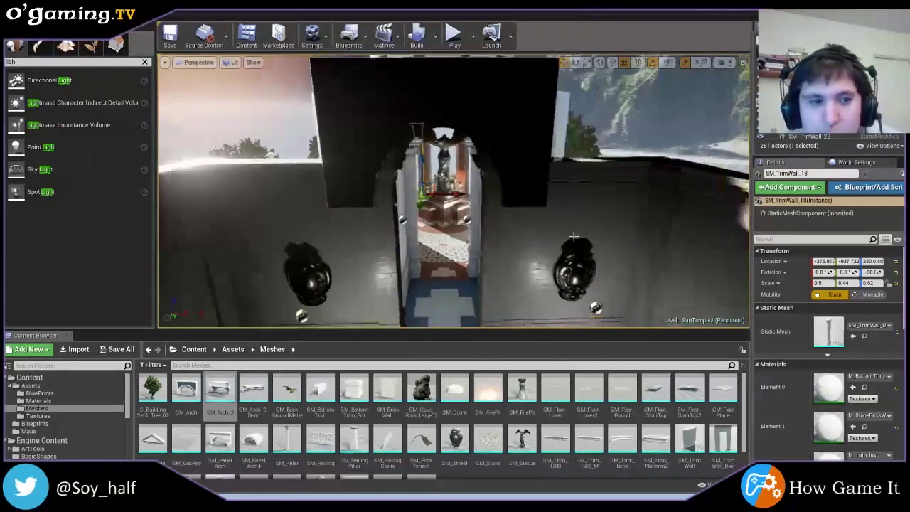
right_drag(491, 274, 491, 273)
mouse_move(42, 147)
mouse_down()
mouse_move(166, 151)
mouse_move(420, 187)
mouse_up()
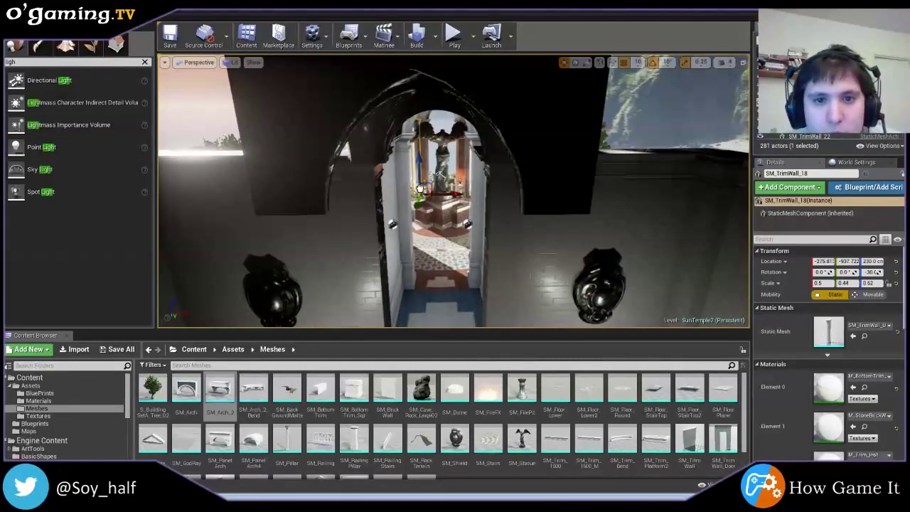
drag(427, 275, 430, 271)
drag(432, 174, 418, 249)
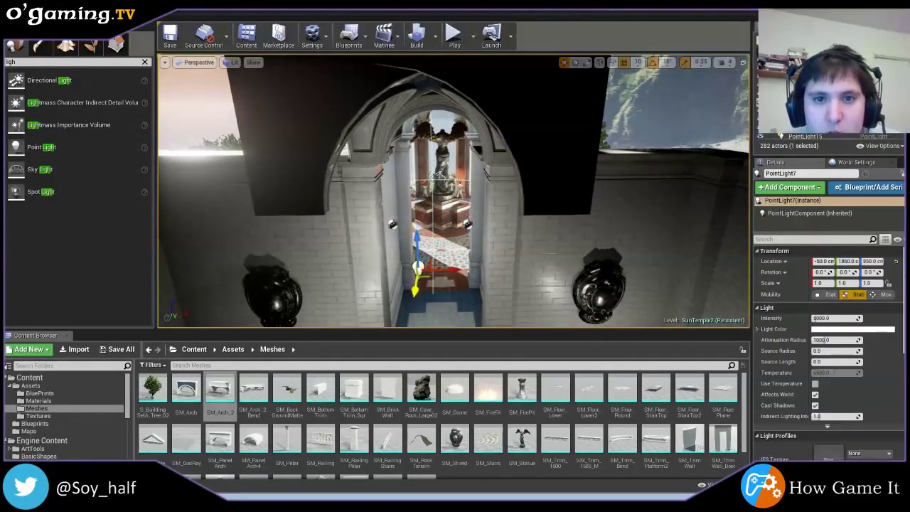
mouse_move(410, 308)
right_down()
mouse_move(411, 270)
mouse_move(398, 306)
mouse_move(451, 163)
right_up()
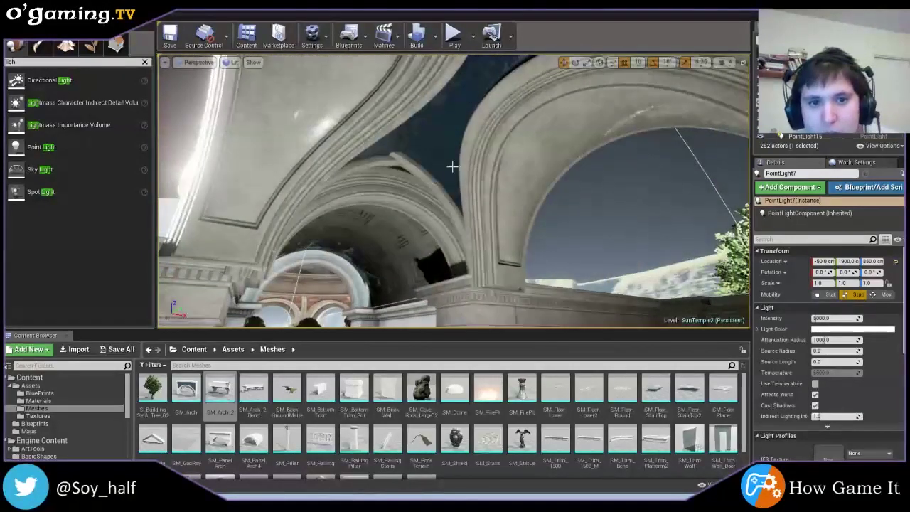
- Shift arch slab SM_Arch_7 to the right and SM_Arch_6 to the left
click(450, 163)
drag(635, 270, 681, 285)
mouse_move(681, 285)
right_down()
mouse_move(483, 288)
mouse_move(490, 263)
right_up()
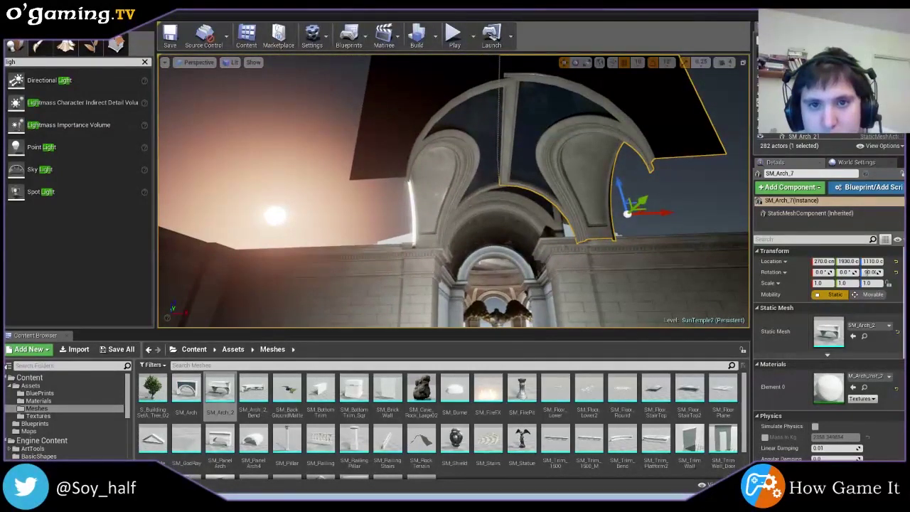
click(435, 228)
drag(447, 223, 393, 214)
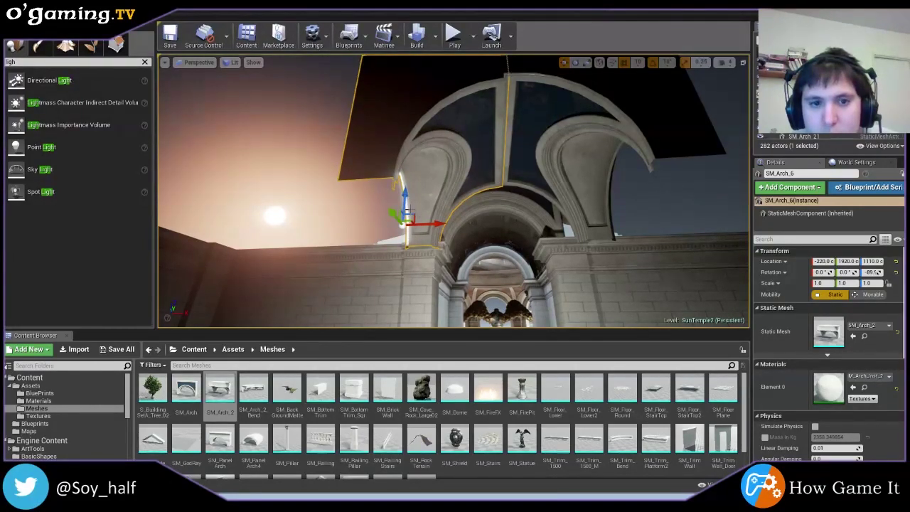
drag(392, 213, 390, 213)
- Select both arch slabs and slide them left together to Y 1930, Z 1110
click(482, 243)
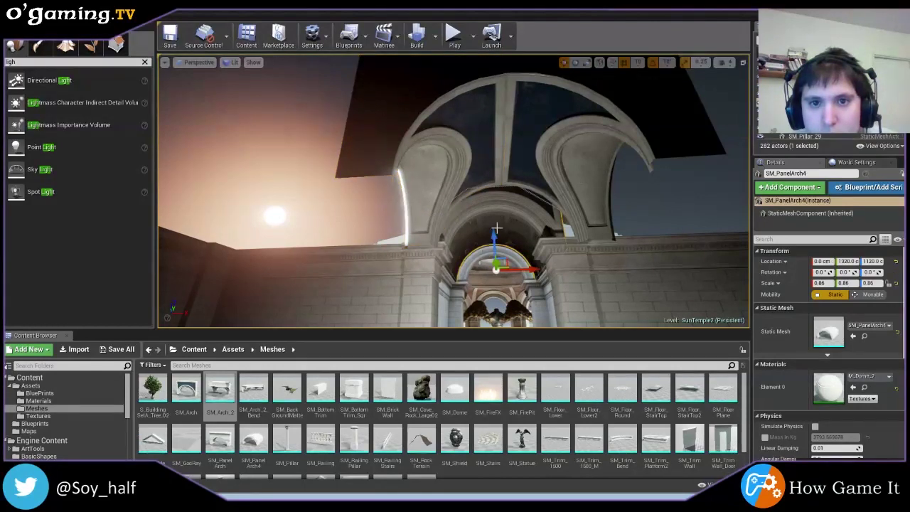
click(562, 146)
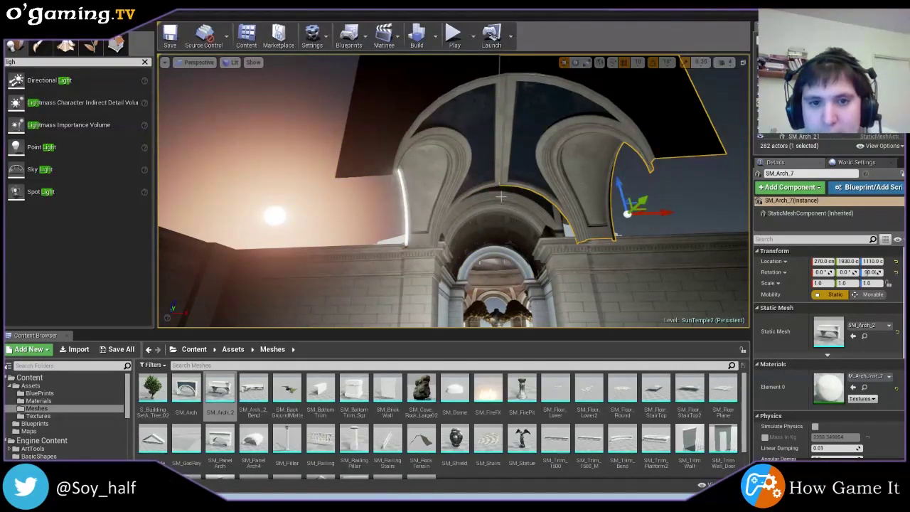
ctrl+click(459, 217)
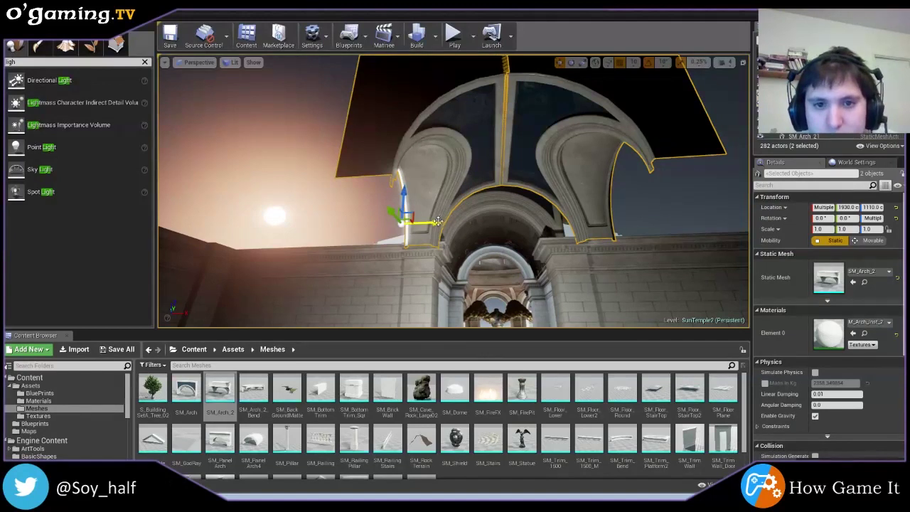
drag(436, 222, 421, 220)
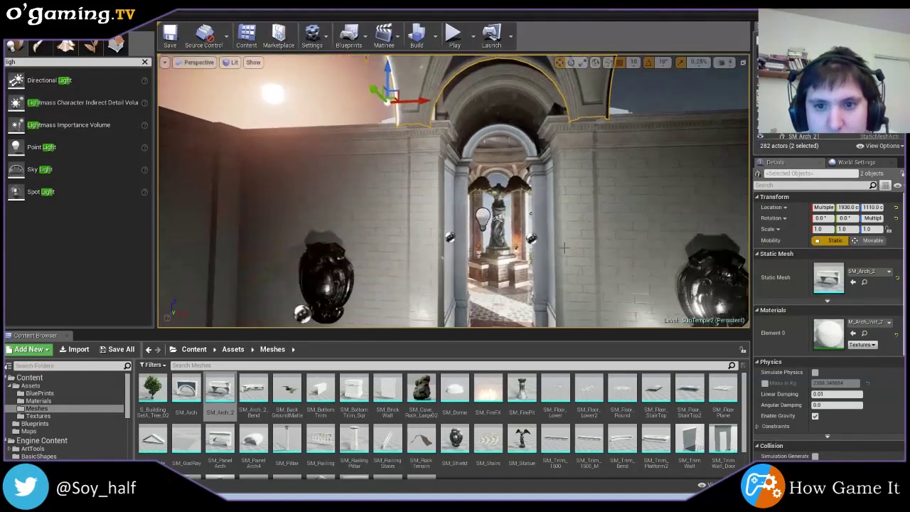
- Move trim wall SM_TrimWall_U4 out to X 280 and SM_TrimWall_U5 to X -320
click(571, 249)
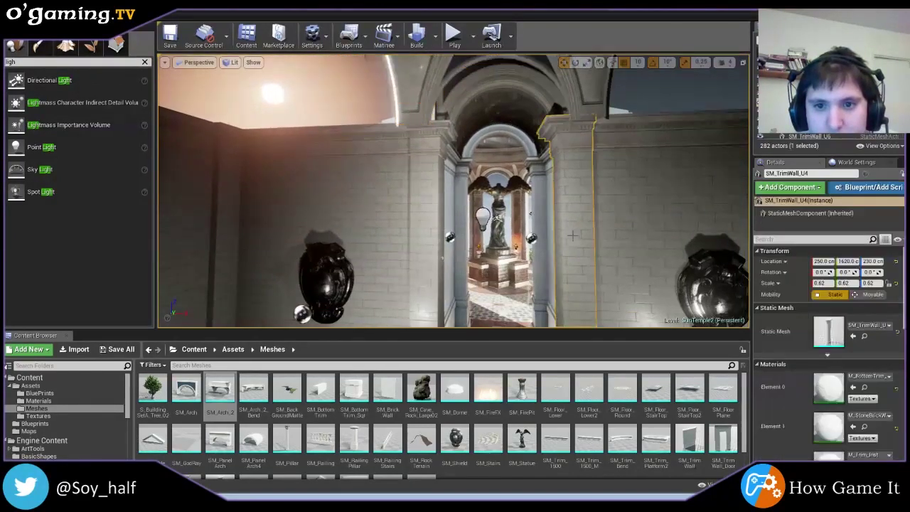
key(f)
drag(606, 257, 626, 259)
right_drag(625, 259, 496, 246)
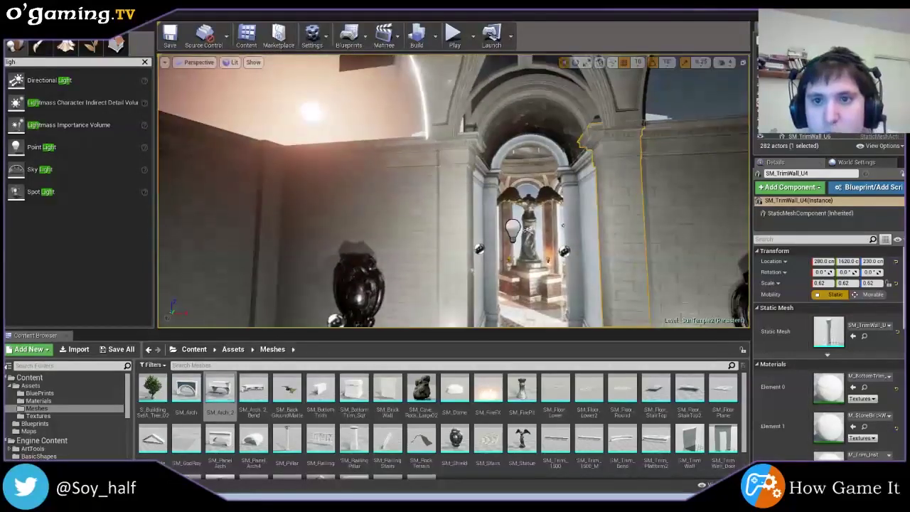
click(496, 245)
key(f)
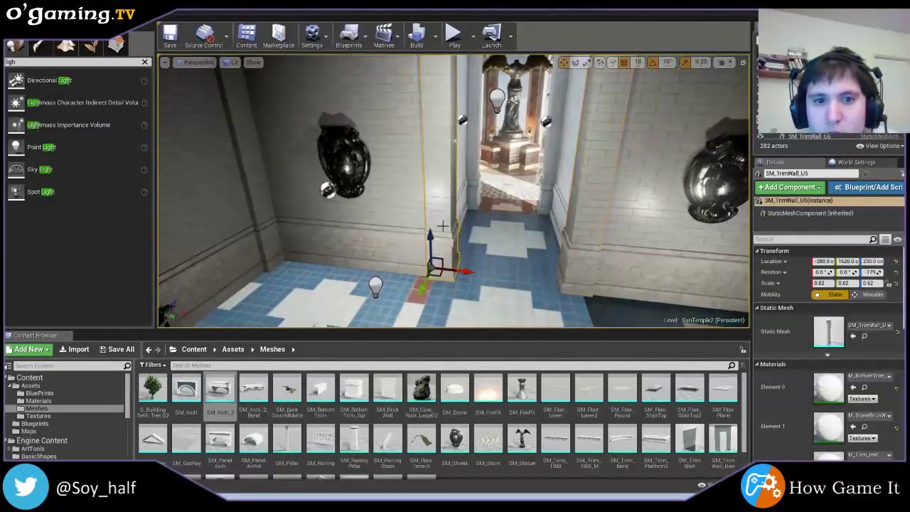
drag(462, 273, 455, 270)
right_drag(455, 270, 455, 265)
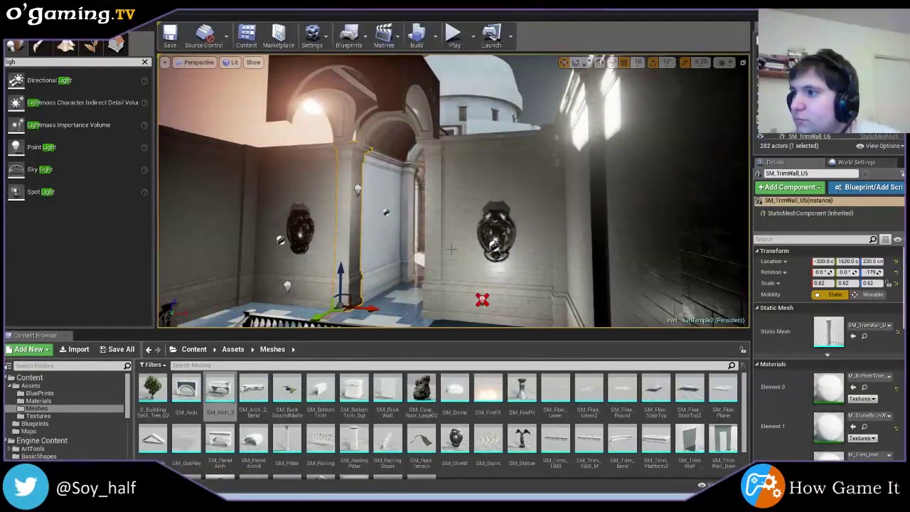
- Drag an SM_Pillar from the Content Browser under the arch at 190, 2170, 240
right_drag(452, 247, 452, 248)
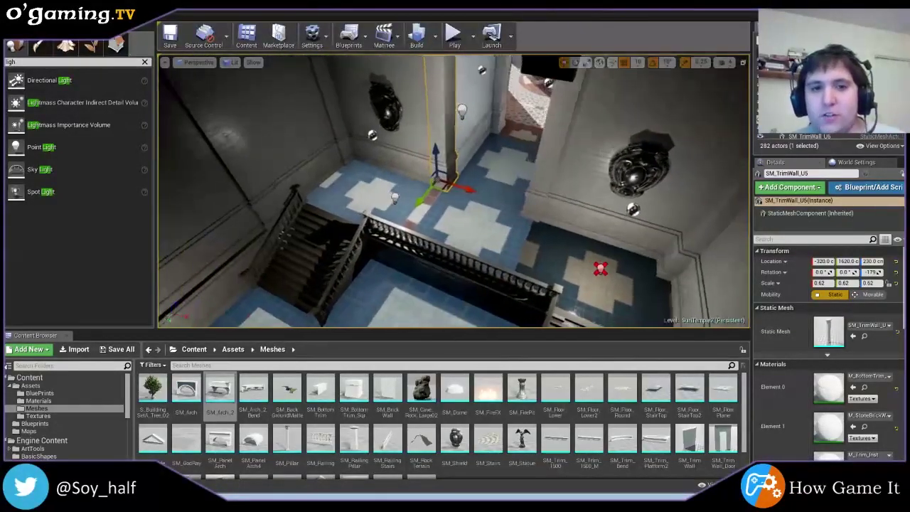
right_drag(452, 247, 452, 248)
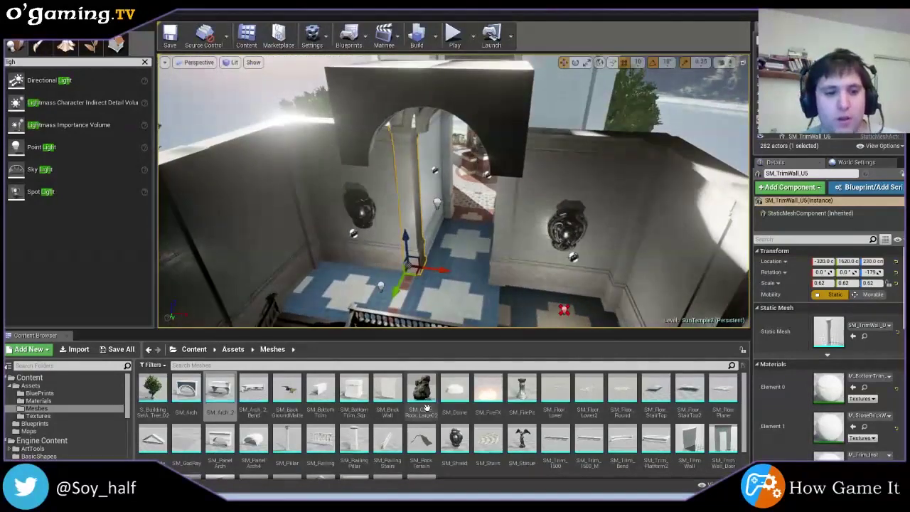
scroll(326, 392, down, 2)
mouse_move(286, 396)
mouse_down()
mouse_move(437, 313)
mouse_move(478, 320)
mouse_up()
- Inspect the new pillar and move it to X 220, Z 30
right_drag(517, 310, 517, 310)
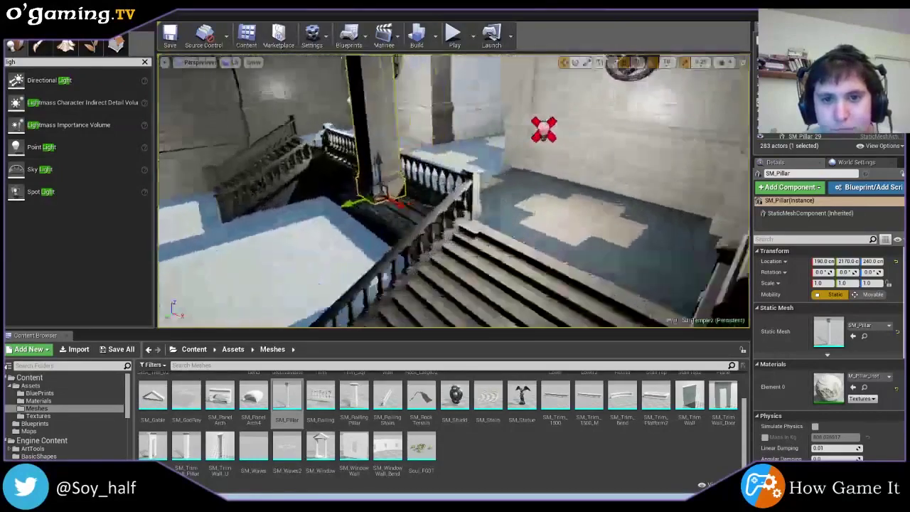
right_drag(517, 309, 517, 310)
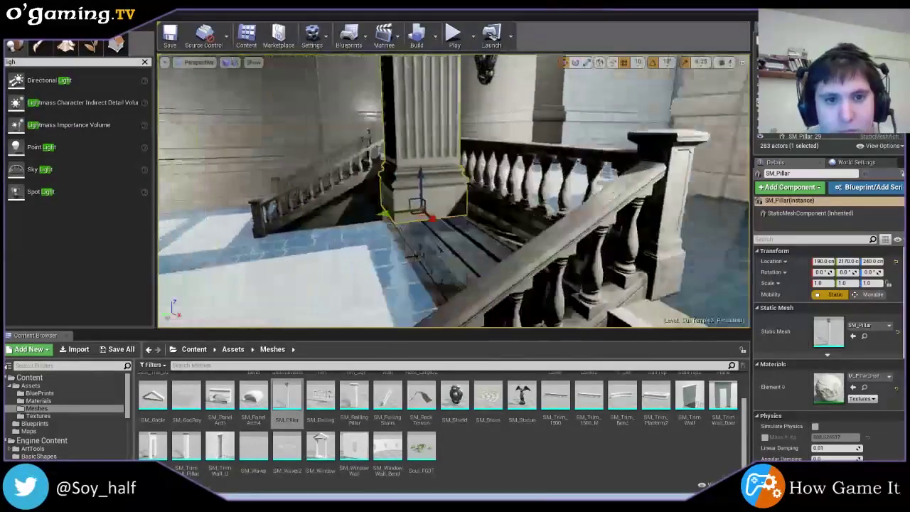
right_drag(480, 202, 480, 201)
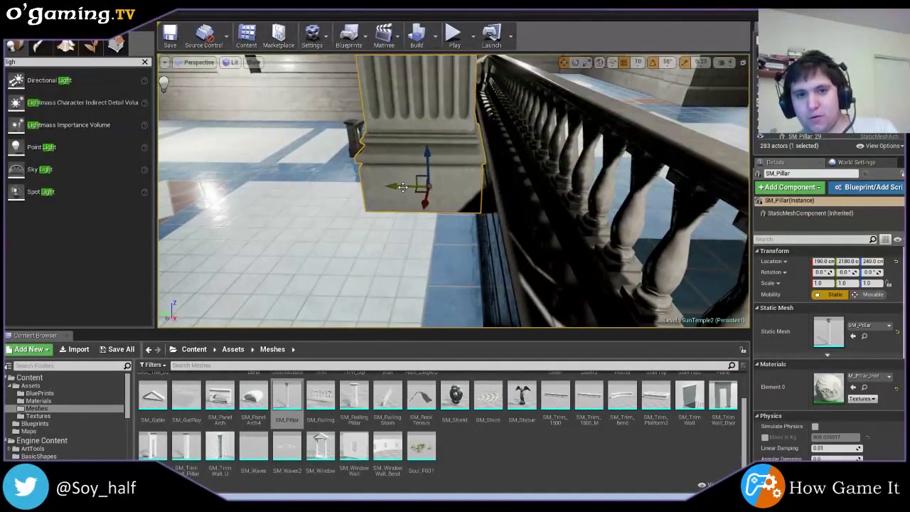
right_drag(481, 201, 480, 201)
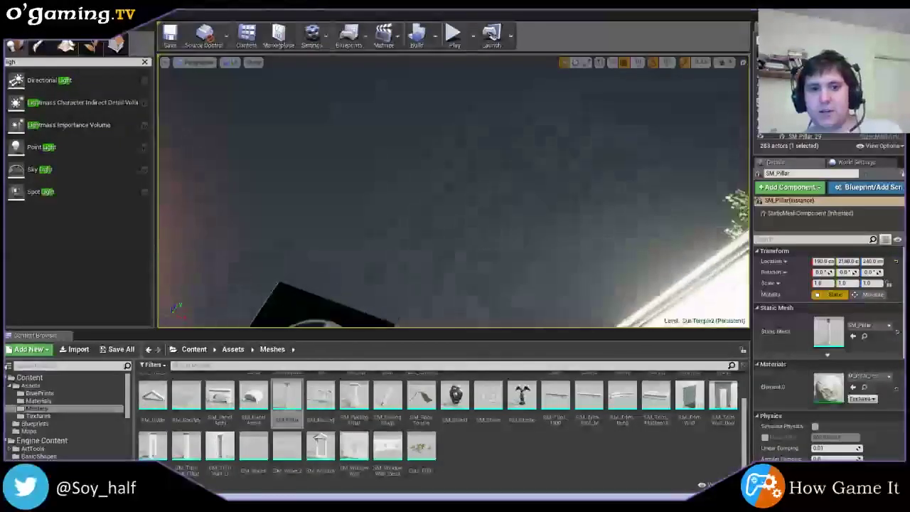
right_drag(441, 233, 441, 234)
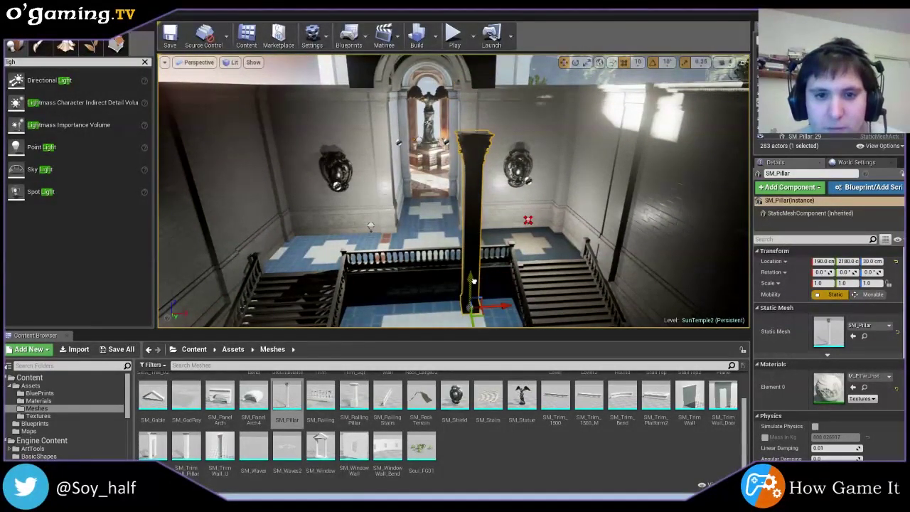
right_drag(474, 277, 481, 284)
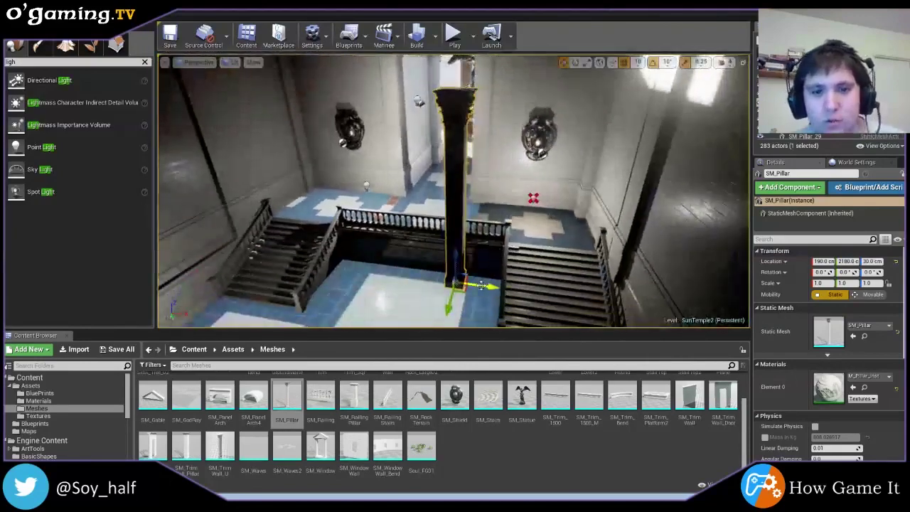
drag(481, 284, 487, 284)
right_drag(486, 284, 486, 284)
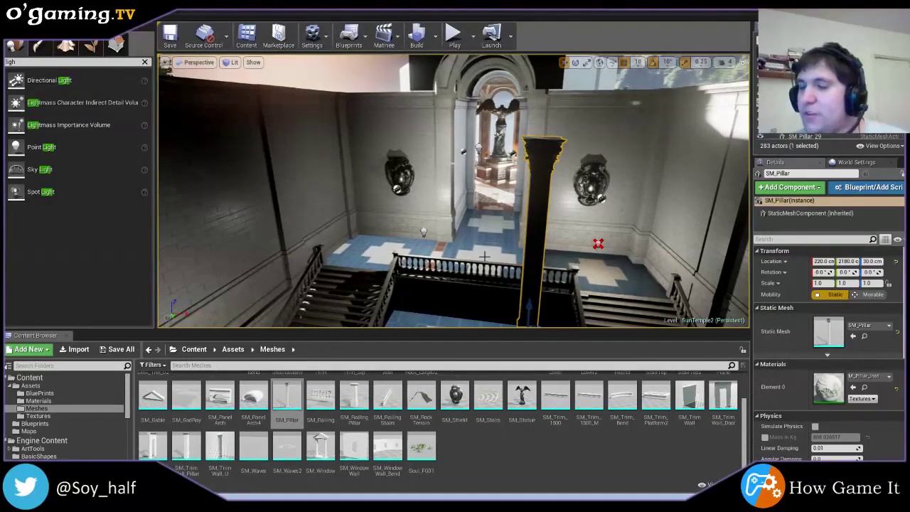
right_drag(490, 248, 491, 248)
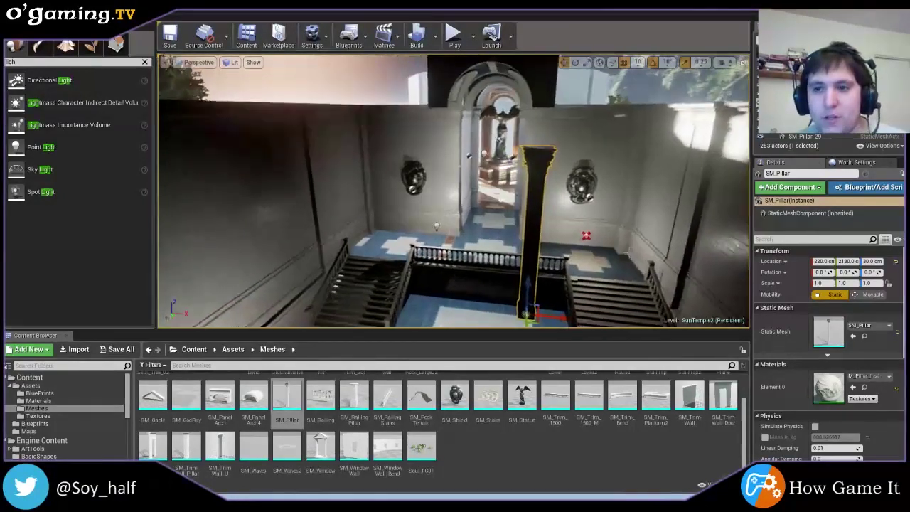
- Stretch the pillar to 1.25 times its height on Z
click(587, 64)
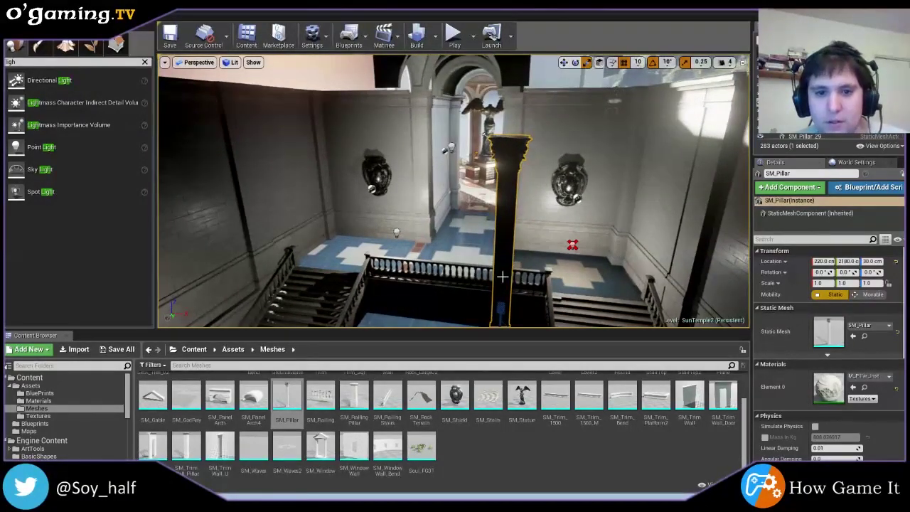
drag(502, 275, 502, 235)
right_drag(502, 234, 502, 234)
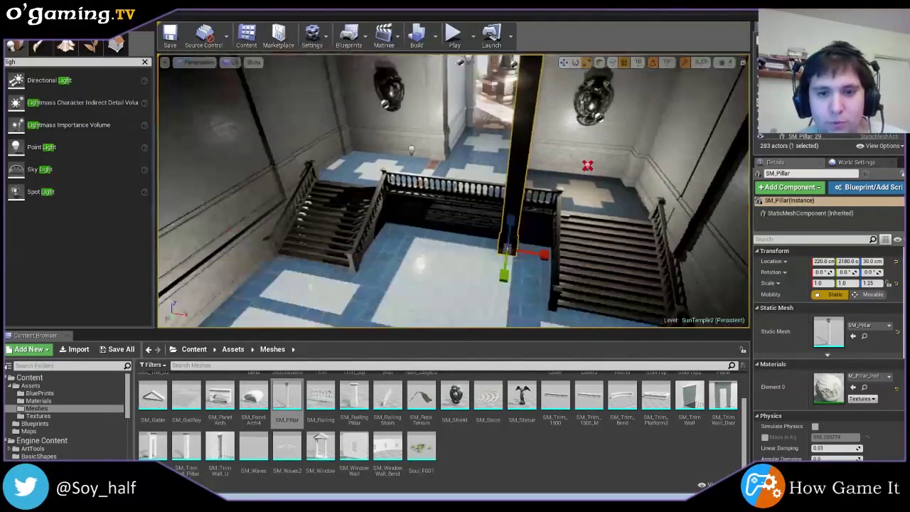
- Pull back to view the arched wall and select the arch above the pillar
click(486, 303)
right_drag(481, 303, 482, 303)
right_drag(576, 69, 574, 83)
click(573, 79)
right_drag(496, 75, 505, 81)
click(496, 75)
- Widen arch SM_Arch_7 to an X scale of 1.25
key(r)
drag(392, 175, 377, 175)
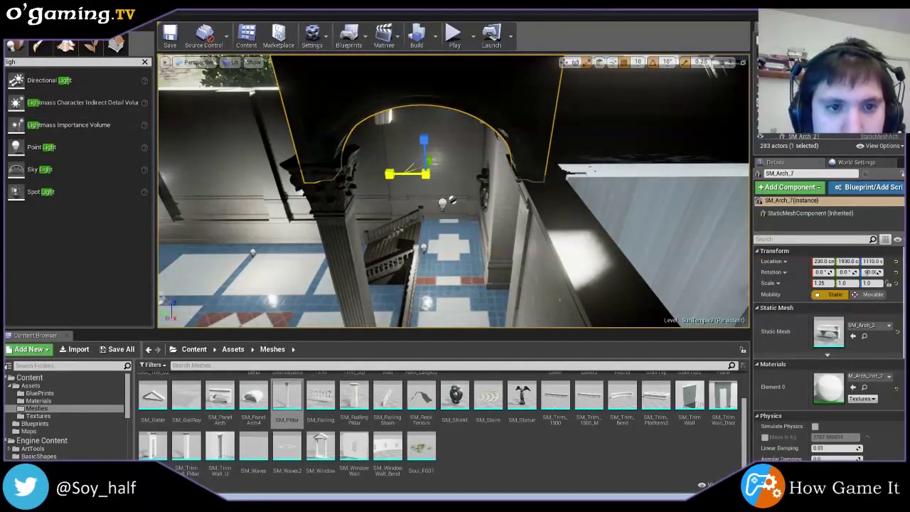
right_drag(376, 175, 395, 169)
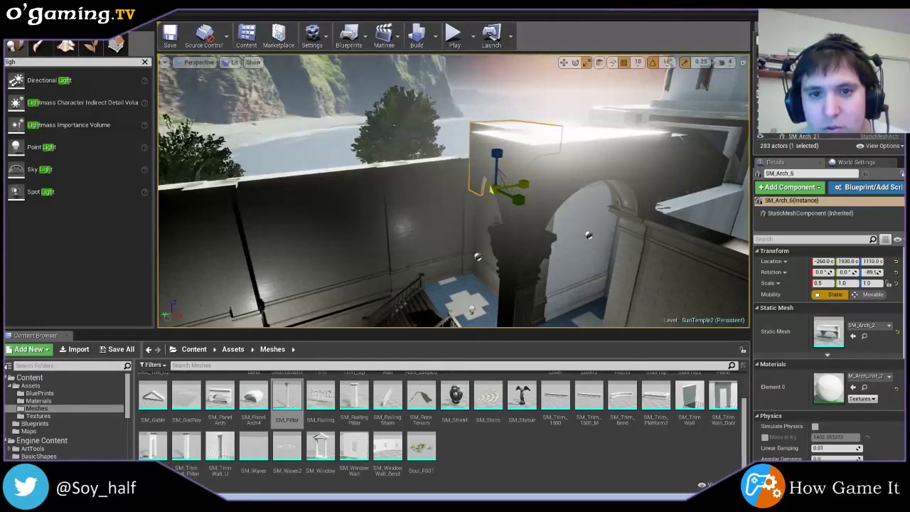
right_drag(510, 182, 510, 183)
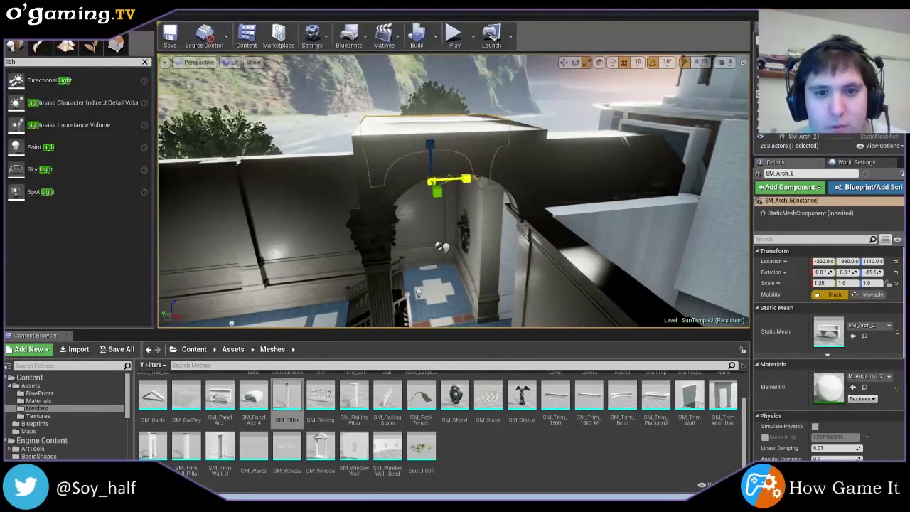
- Look through the arch into the corridor and drag a Point Light into the hall
click(423, 224)
right_drag(423, 224, 422, 224)
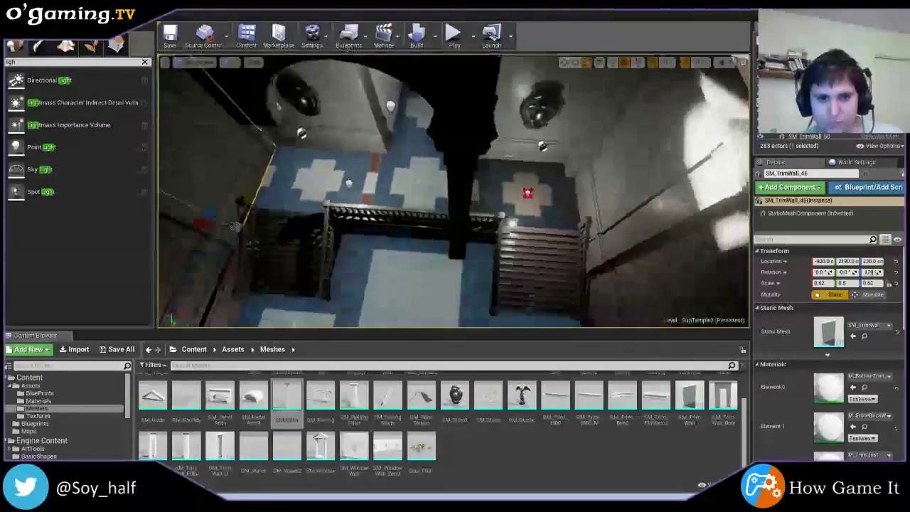
right_drag(349, 144, 349, 144)
mouse_move(43, 146)
mouse_down()
mouse_move(481, 326)
mouse_move(469, 235)
mouse_up()
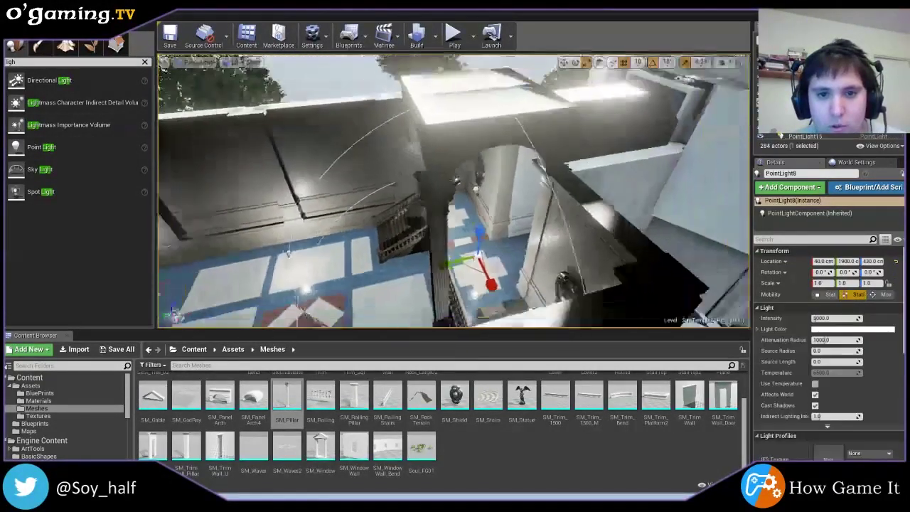
- Drop PointLight8 beside the arch and move it along Y to 2350
right_drag(563, 77, 563, 78)
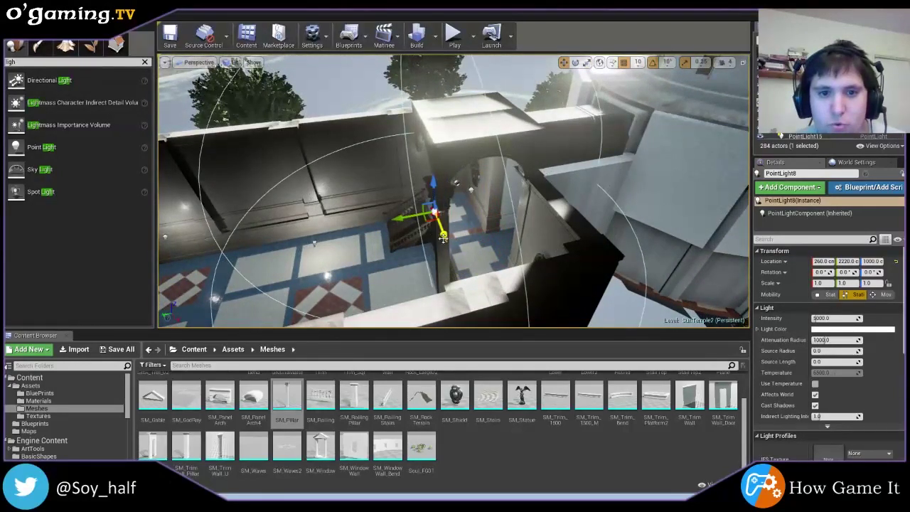
right_drag(428, 170, 450, 191)
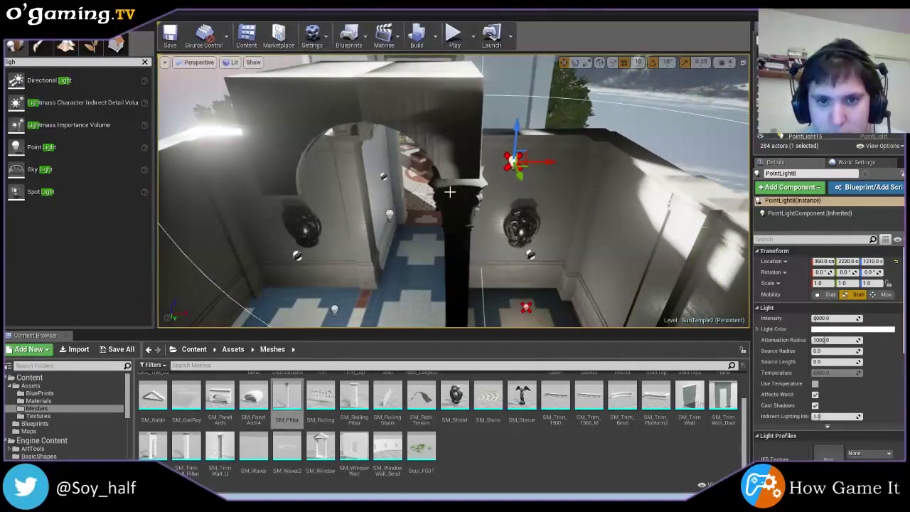
drag(532, 170, 539, 191)
right_drag(539, 190, 525, 201)
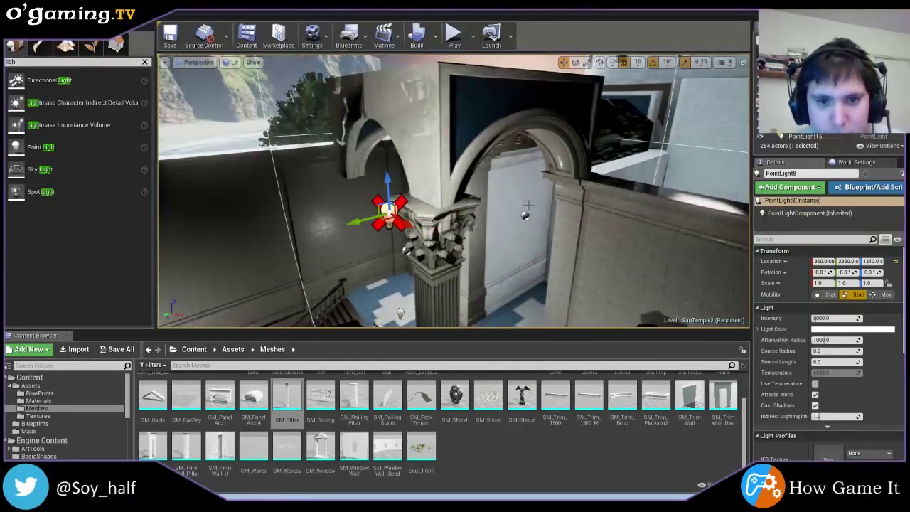
- Select the pillar and zoom in on its capital
right_drag(463, 222, 463, 221)
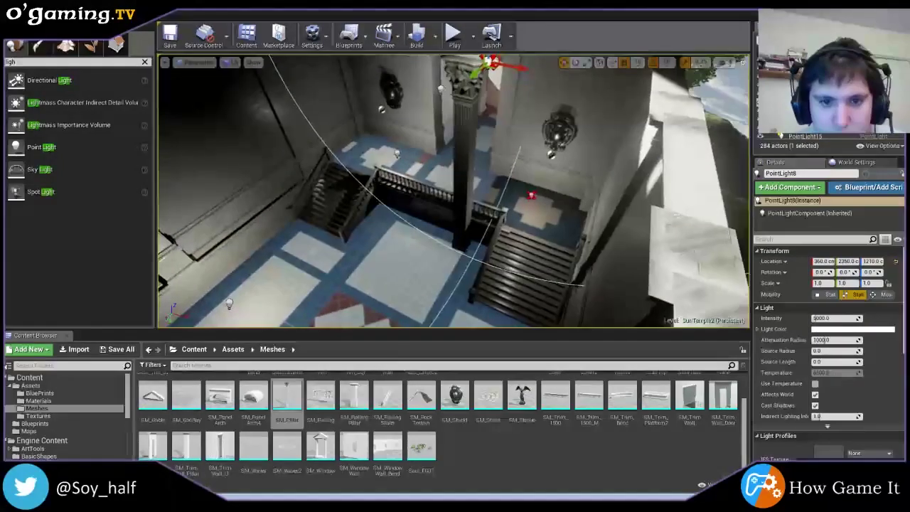
click(463, 221)
right_drag(490, 219, 490, 218)
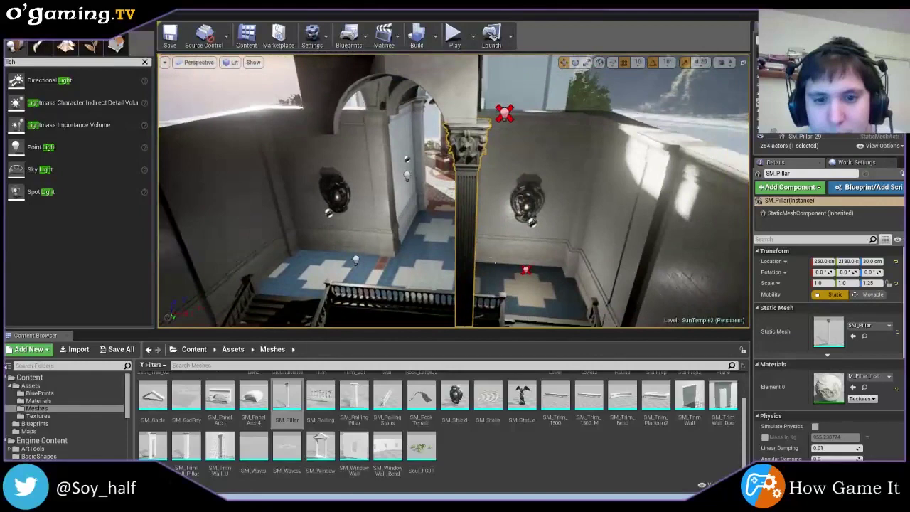
scroll(494, 263, down, 3)
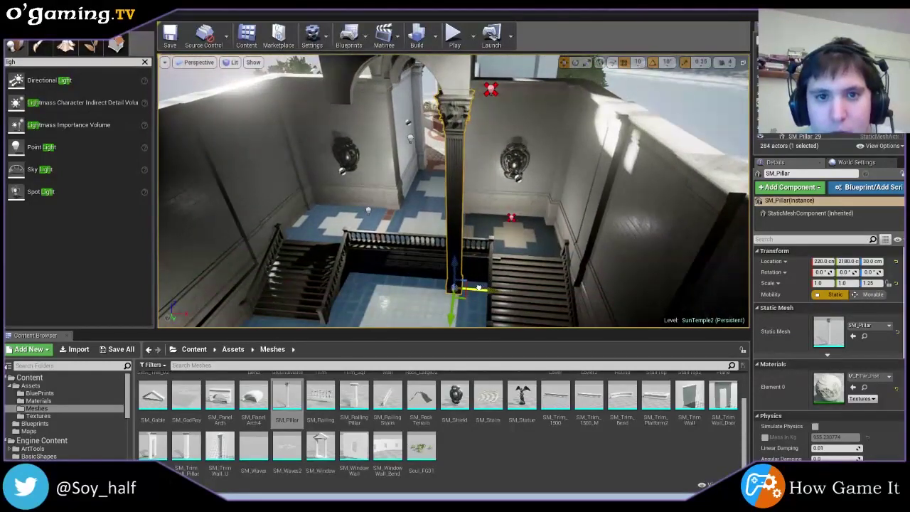
click(483, 207)
right_drag(482, 207, 483, 207)
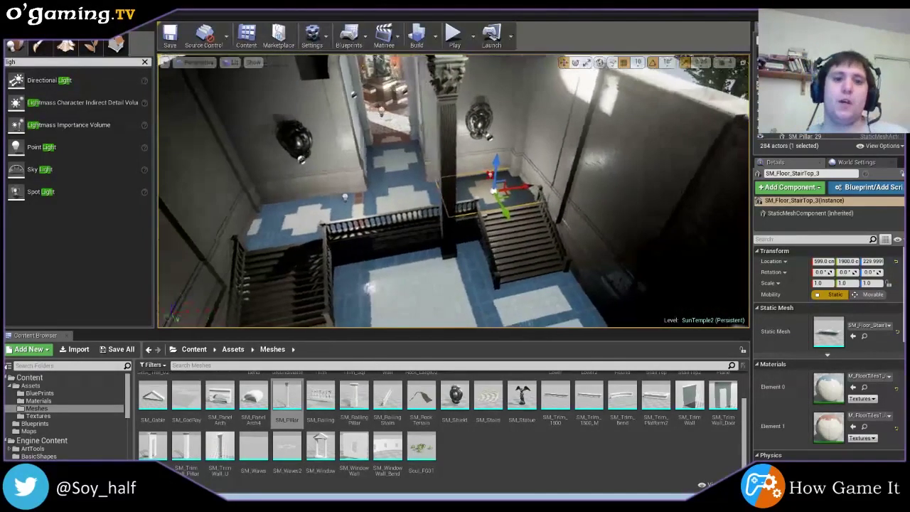
click(483, 207)
key(f)
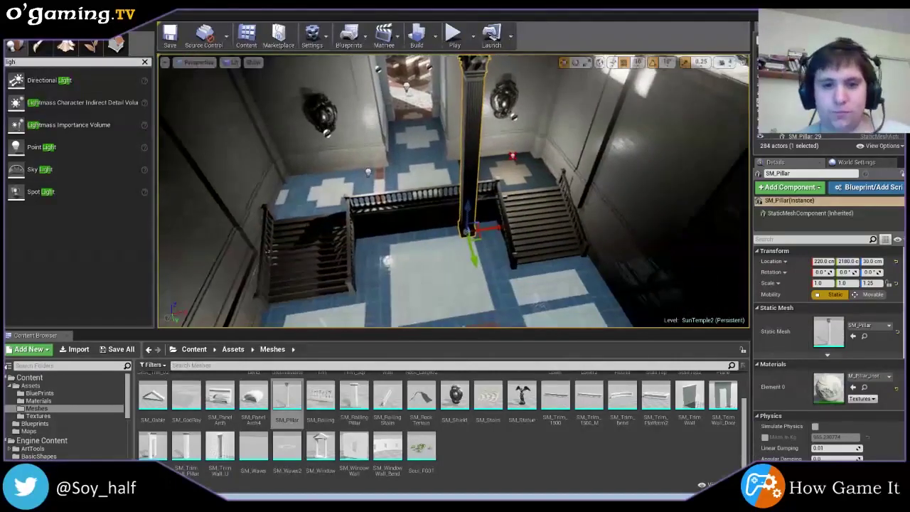
drag(491, 219, 425, 242)
key(f)
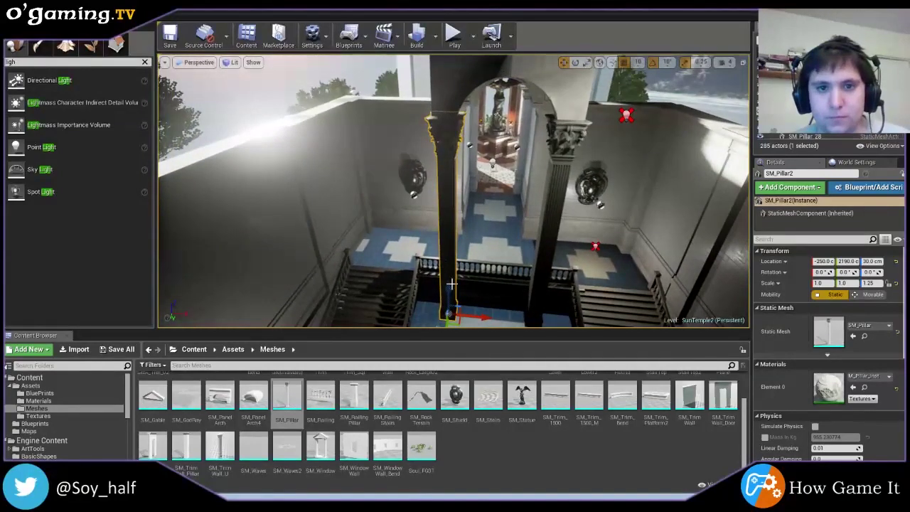
click(544, 211)
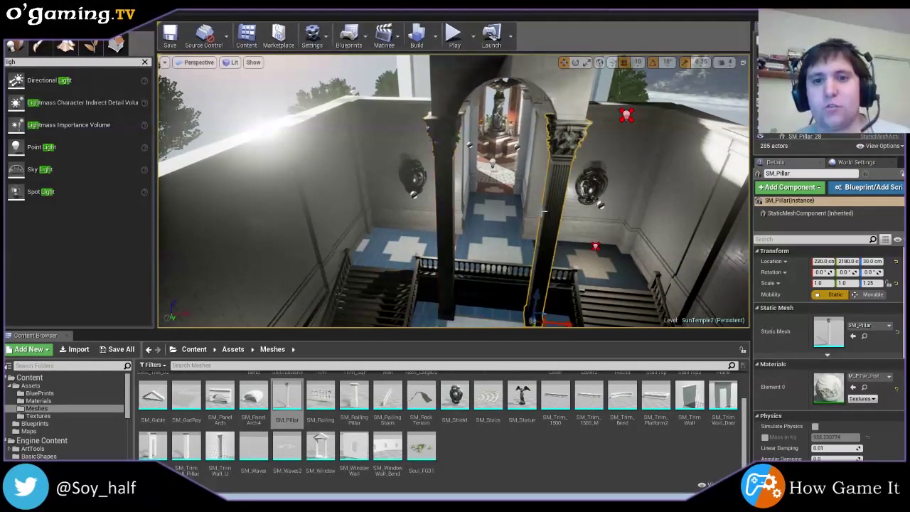
key(f)
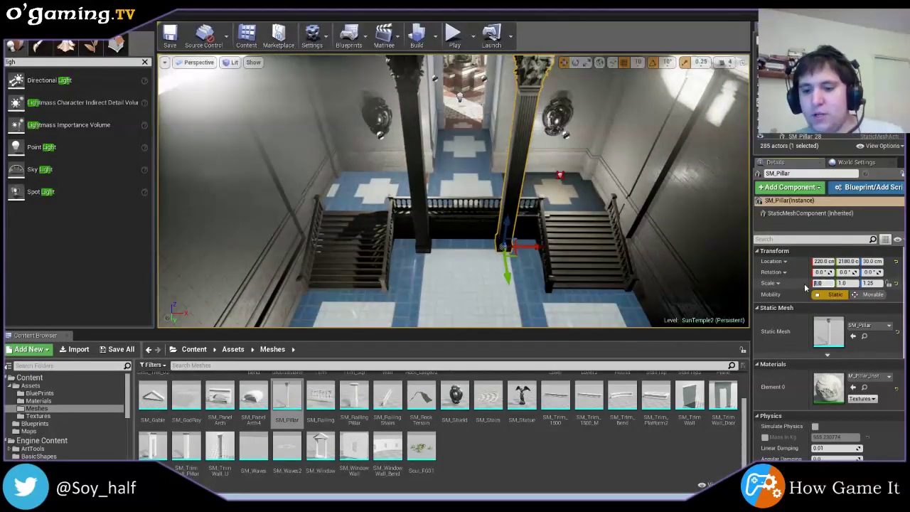
text(1.3)
- Set SM_Pillar's X and Y scale to 1.3, resetting its height scale to 1.0
click(841, 283)
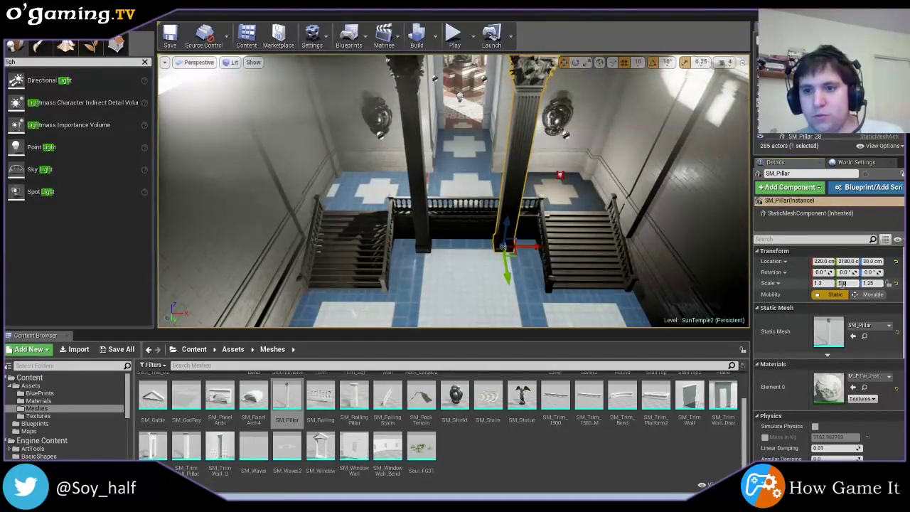
key(Tab)
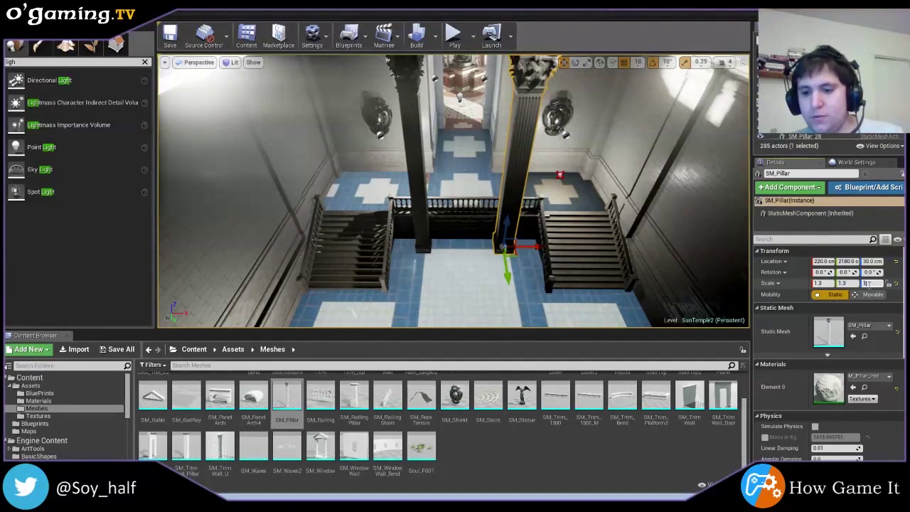
click(569, 228)
right_drag(569, 227, 568, 199)
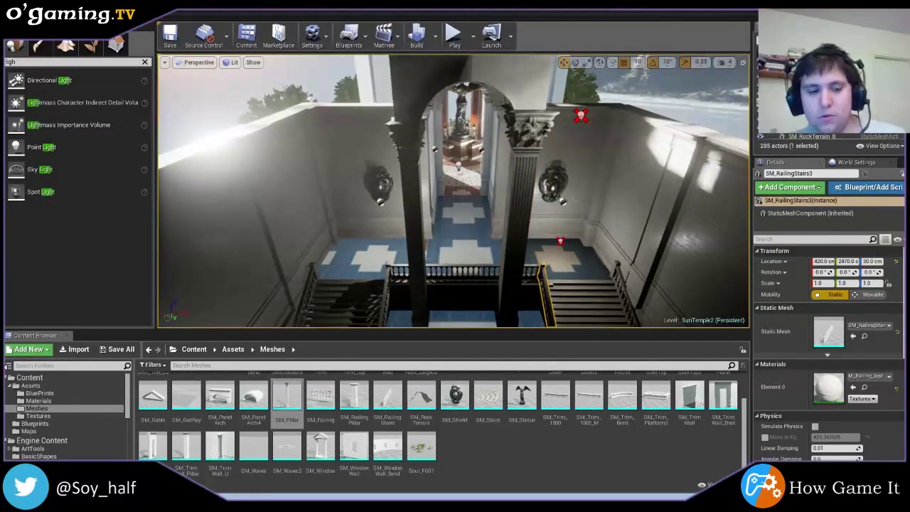
key(ctrl+z)
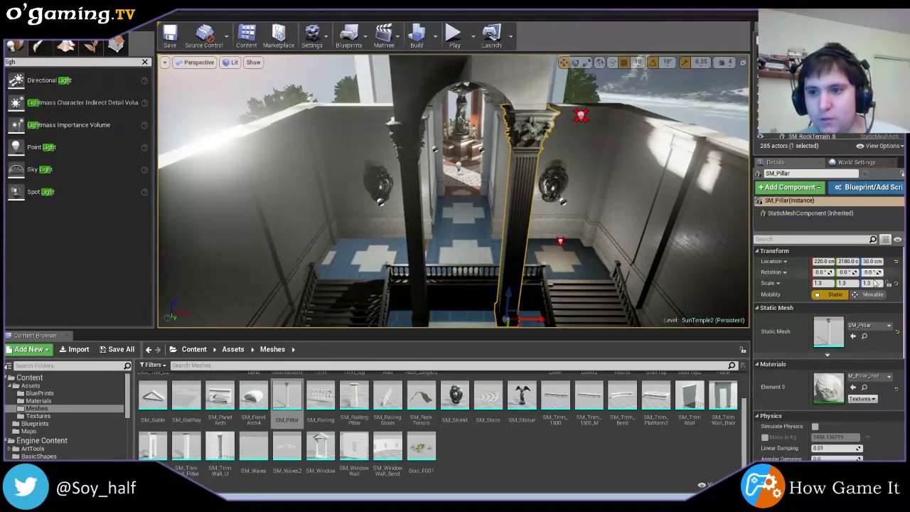
text(1)
key(Return)
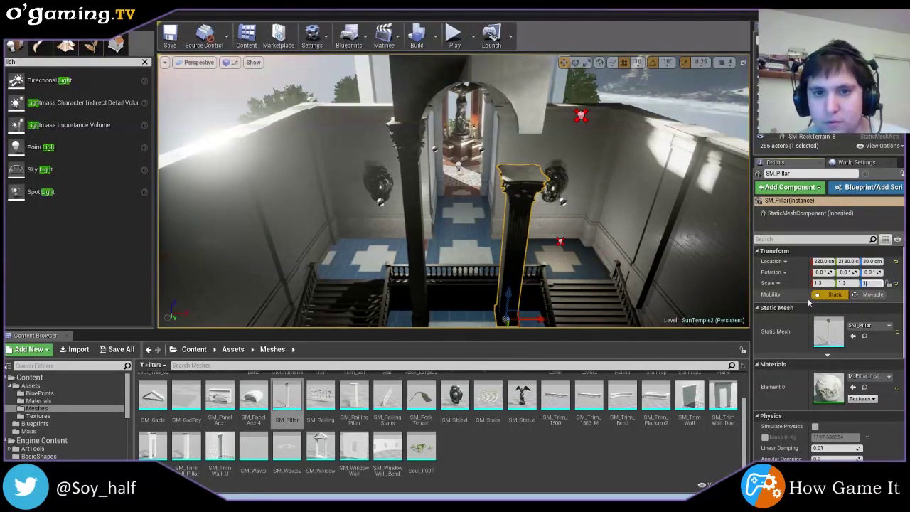
- Try SM_Pillar height scales, including 1.2, and settle on a Z scale of 1.3
click(873, 284)
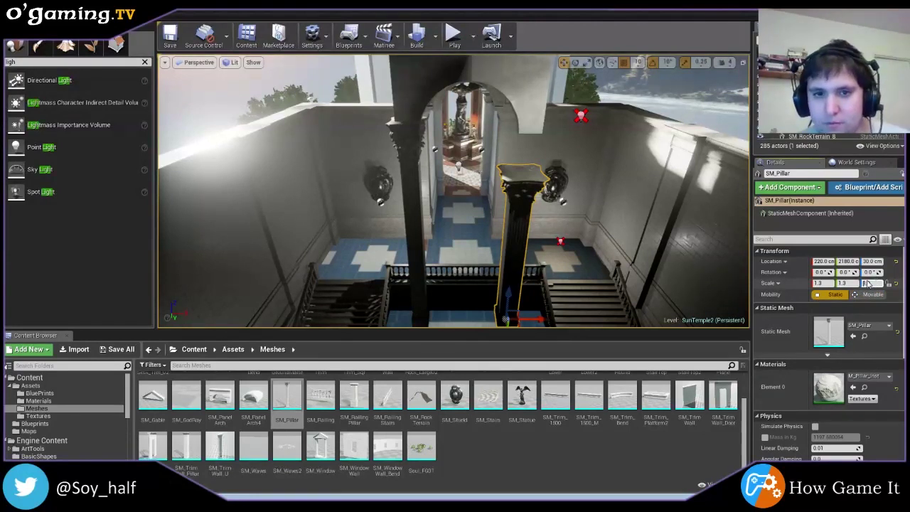
key(Return)
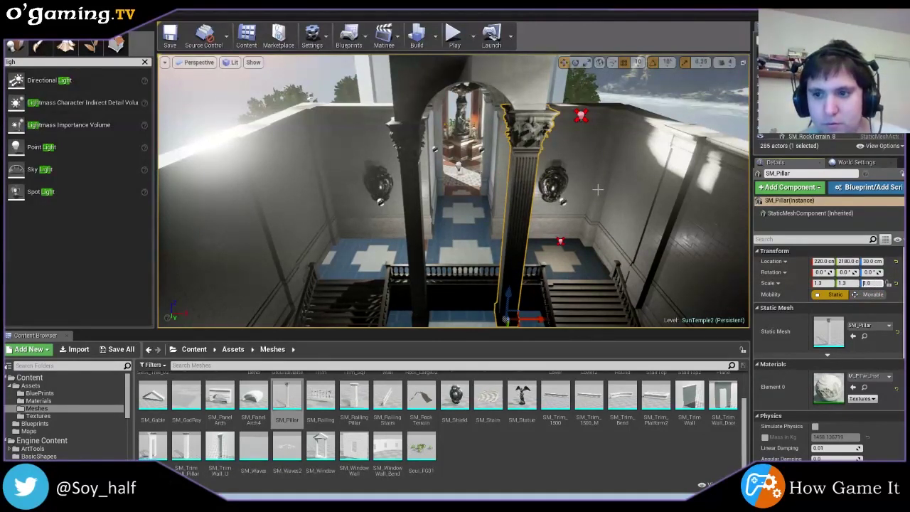
key(ctrl+z)
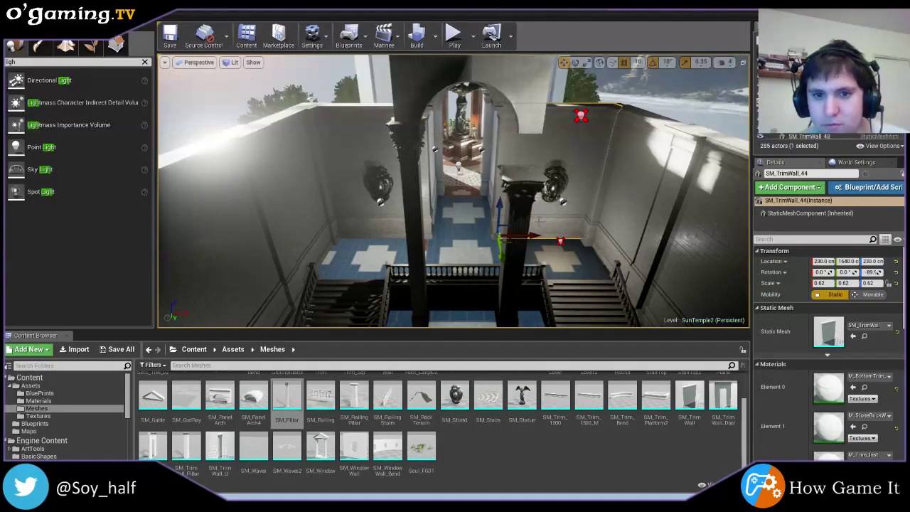
click(517, 244)
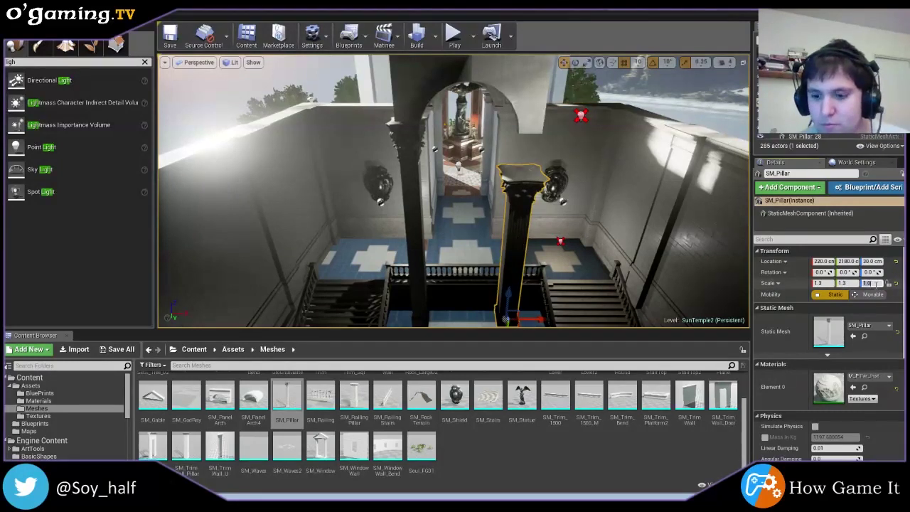
text(1.3)
key(Return)
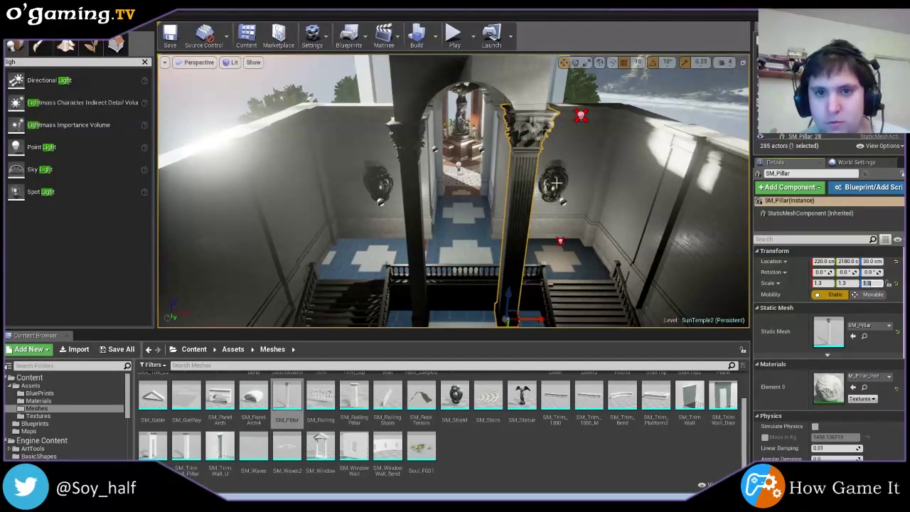
click(557, 183)
right_drag(556, 184, 498, 213)
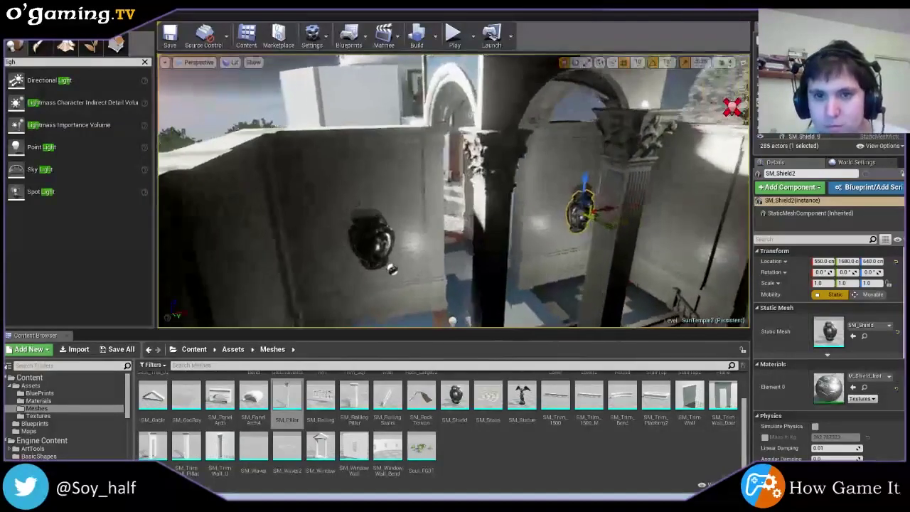
right_drag(498, 214, 512, 206)
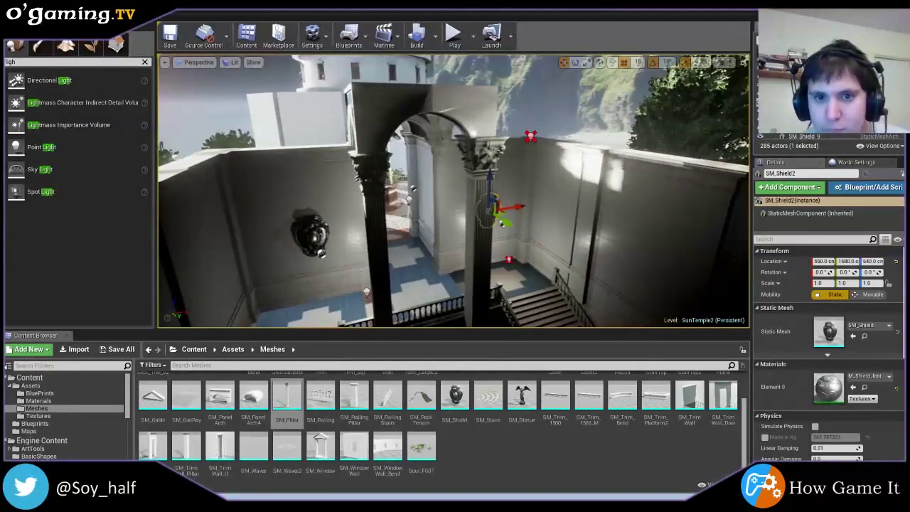
click(492, 151)
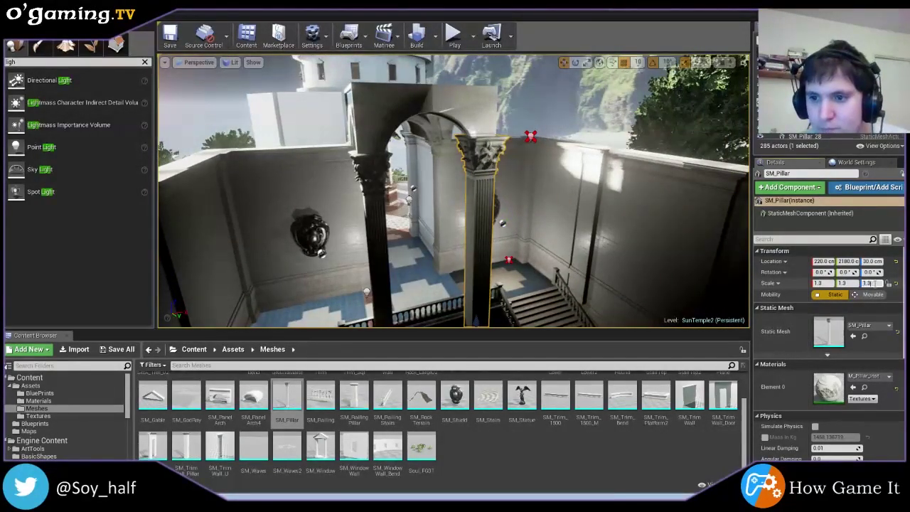
text(1.2)
key(Return)
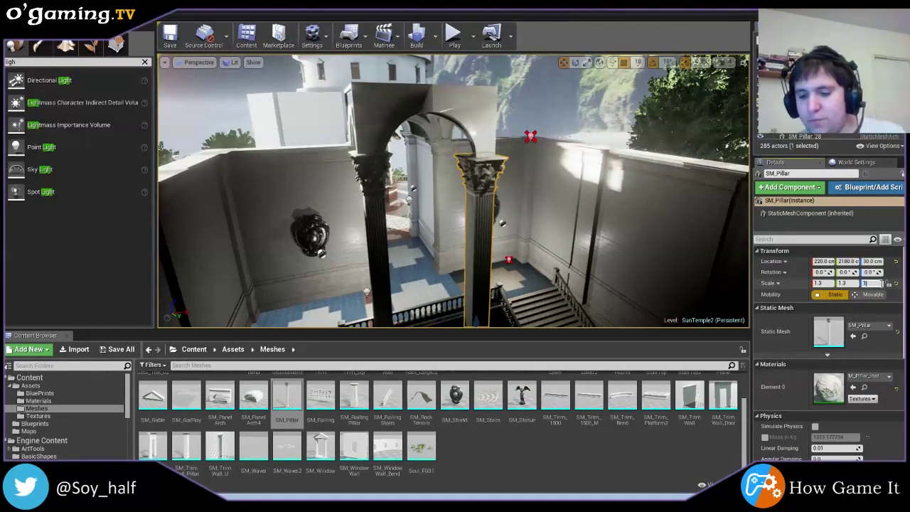
key(Return)
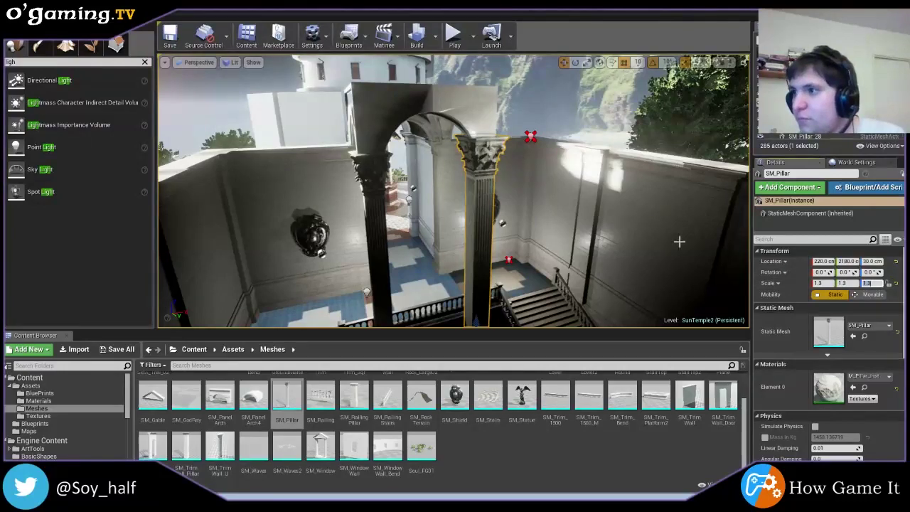
- Select the left pillar SM_Pillar2 and set its X, Y and Z scale to 1.3
right_drag(593, 228, 594, 229)
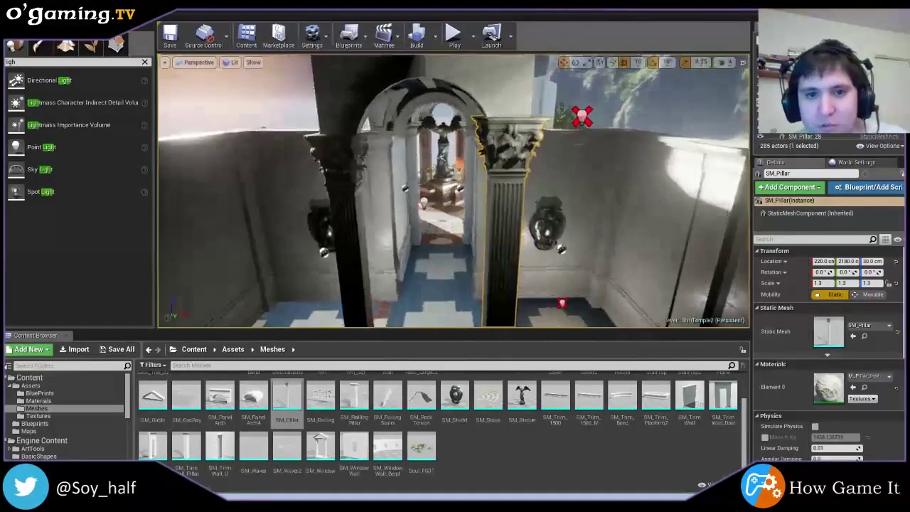
right_drag(417, 198, 417, 198)
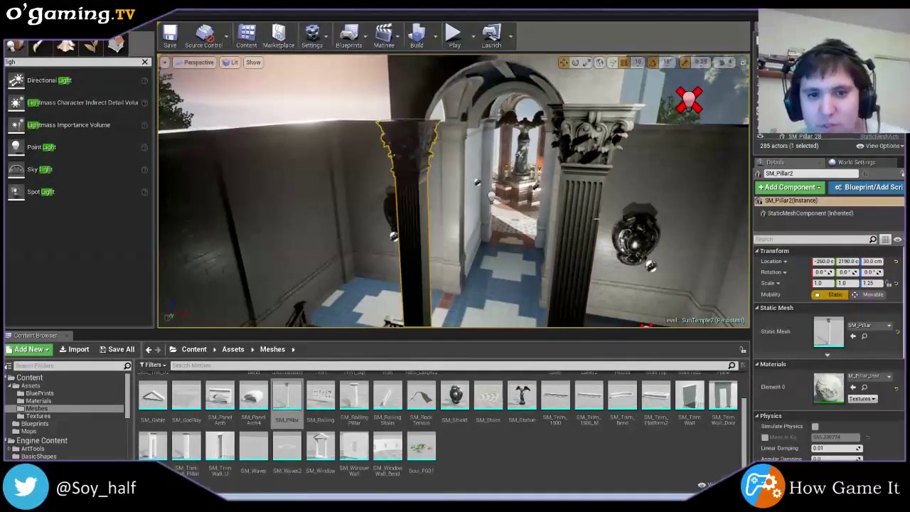
click(418, 198)
click(821, 283)
text(1.3)
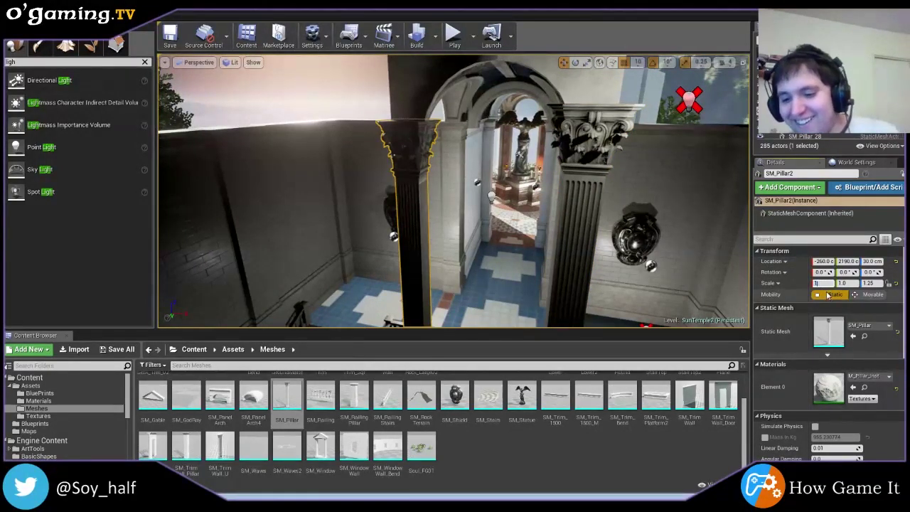
click(844, 283)
text(1.3)
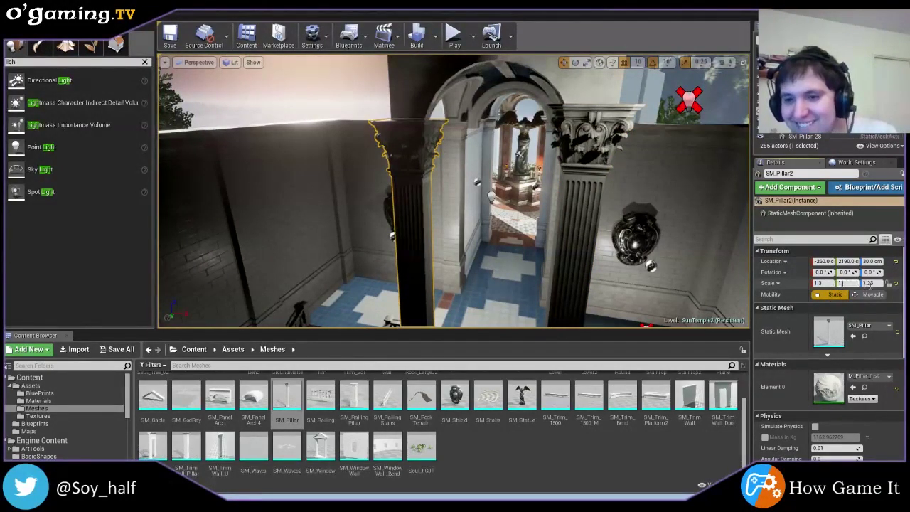
click(870, 284)
text(1.3)
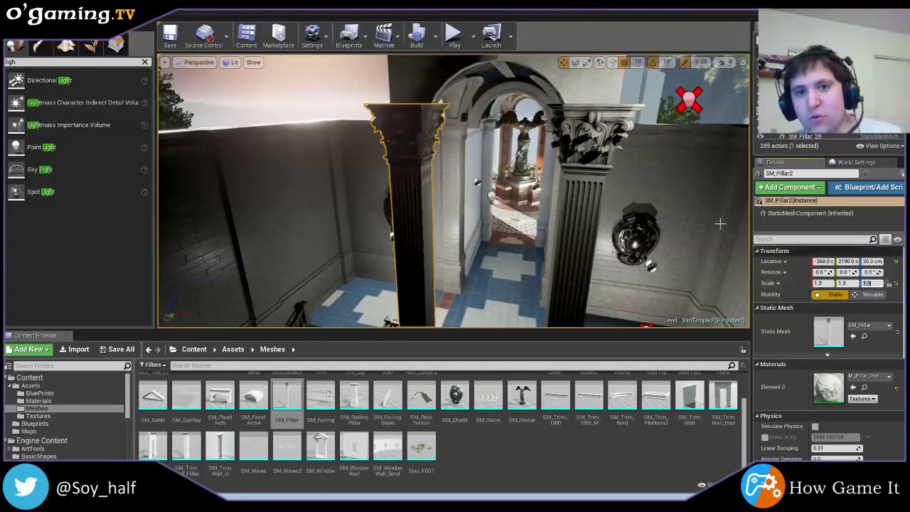
right_drag(527, 251, 526, 250)
- Move point light PointLight8 along Y to about 3500
click(527, 250)
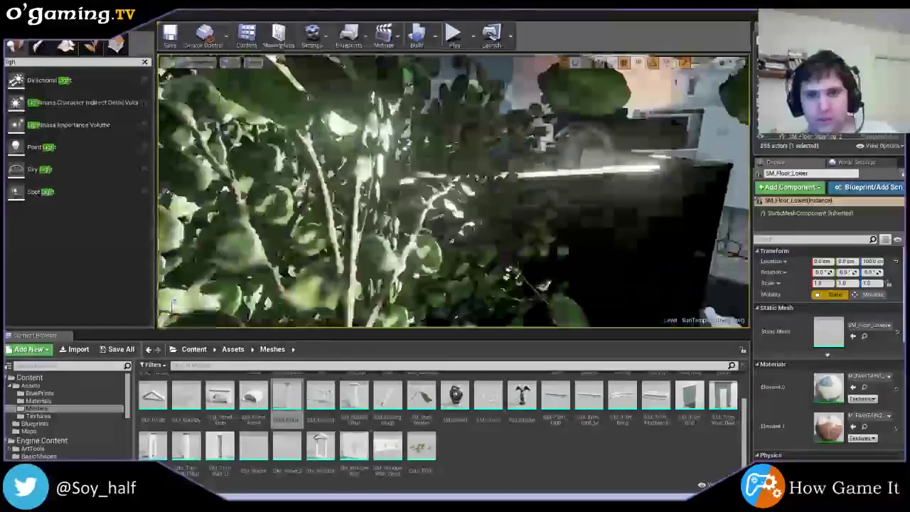
click(586, 246)
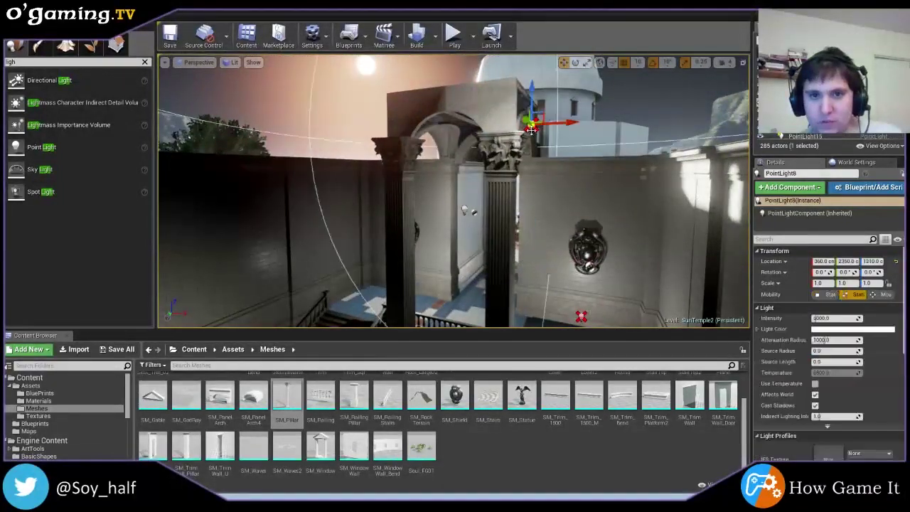
right_drag(467, 171, 466, 170)
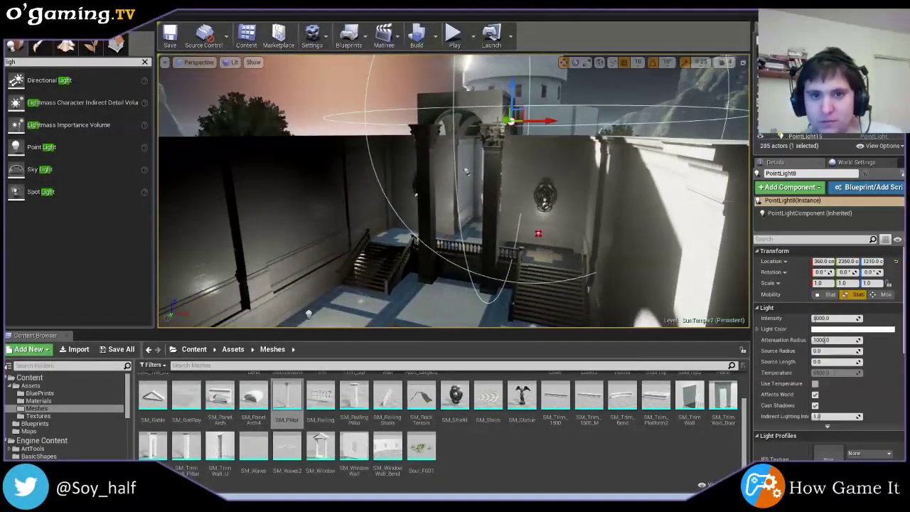
drag(506, 120, 411, 95)
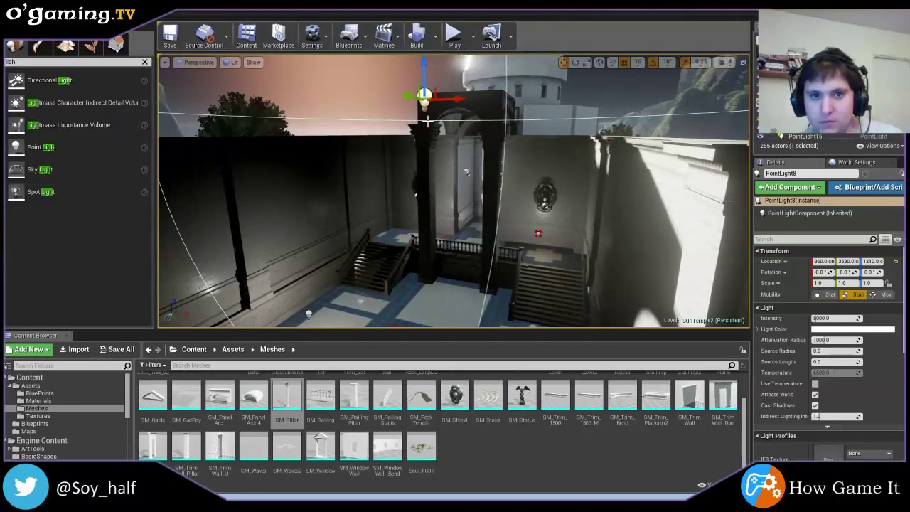
mouse_move(419, 100)
right_down()
mouse_move(427, 167)
mouse_move(458, 147)
right_up()
key(Escape)
- Fly over the hall behind the arched doorway and select both arch halves
click(462, 150)
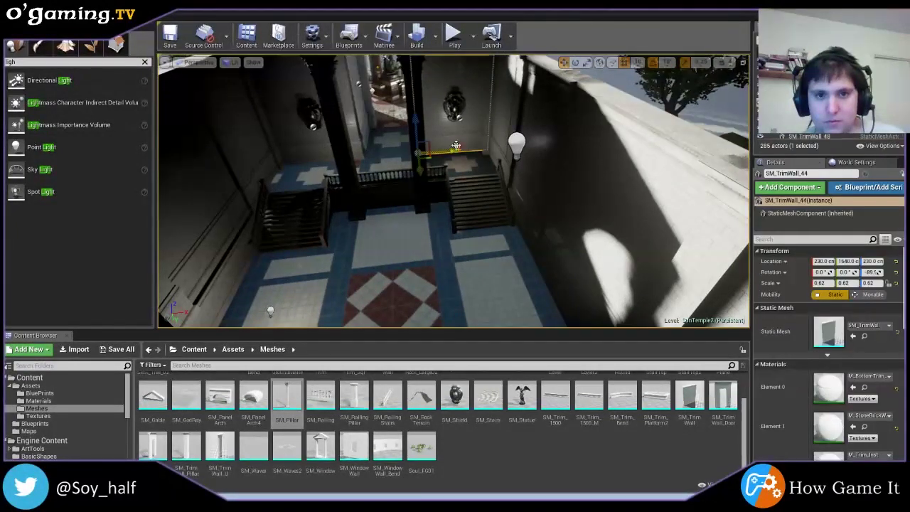
click(459, 149)
click(379, 212)
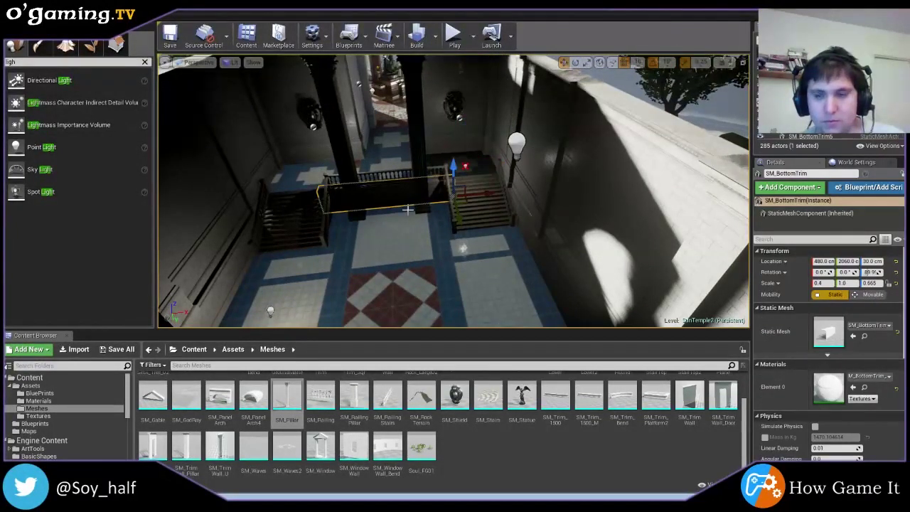
drag(407, 206, 403, 191)
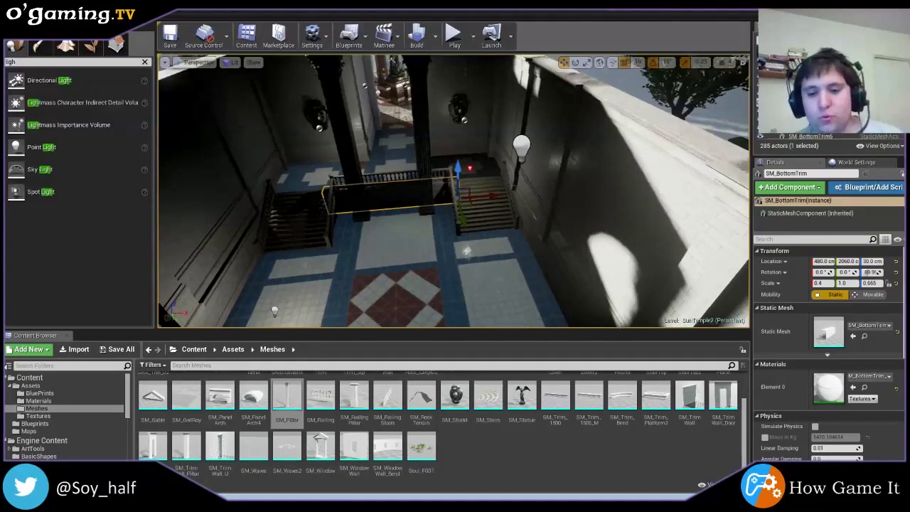
right_drag(404, 191, 427, 178)
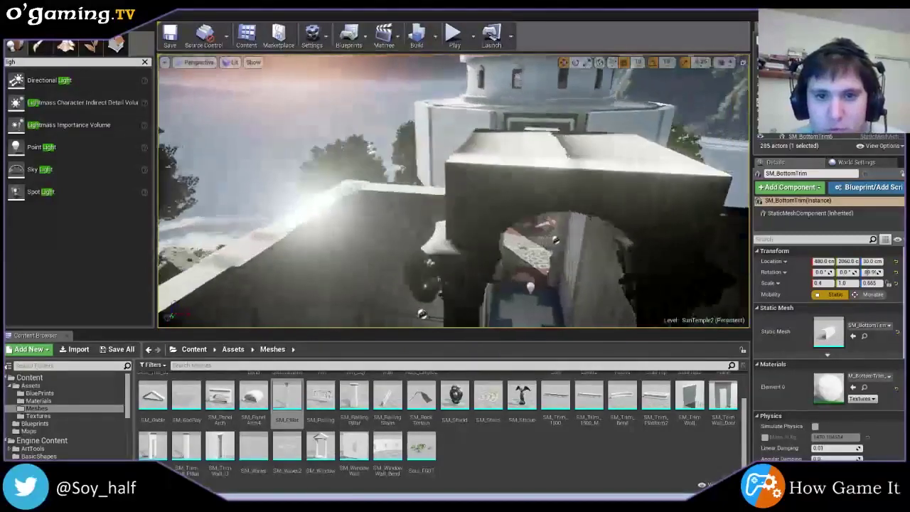
right_drag(515, 169, 515, 169)
click(515, 169)
ctrl+click(506, 200)
- Duplicate the arch pair with Ctrl+W and fly down through the arch to inspect it
key(ctrl+w)
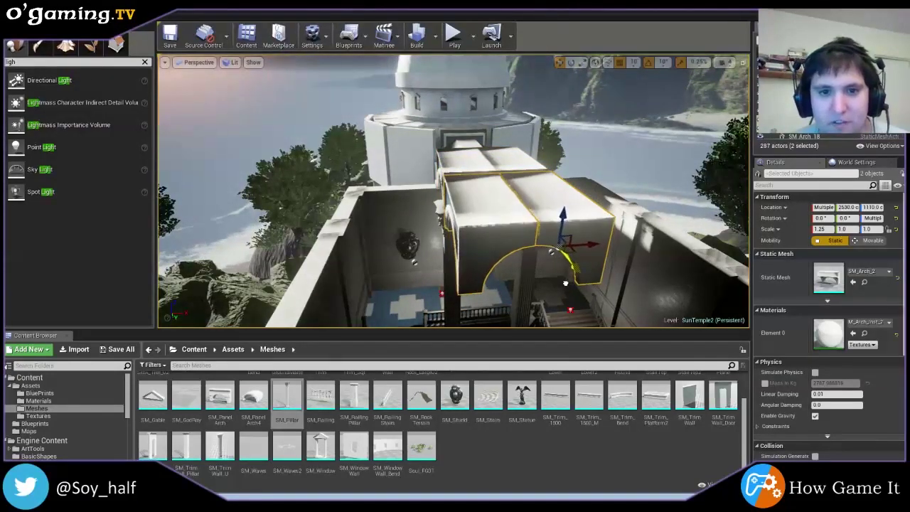
right_drag(562, 273, 562, 255)
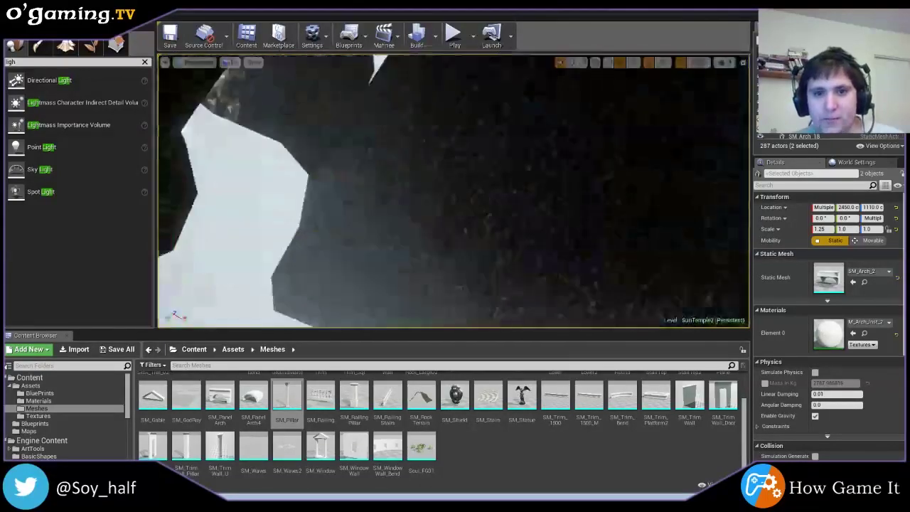
right_drag(563, 256, 563, 256)
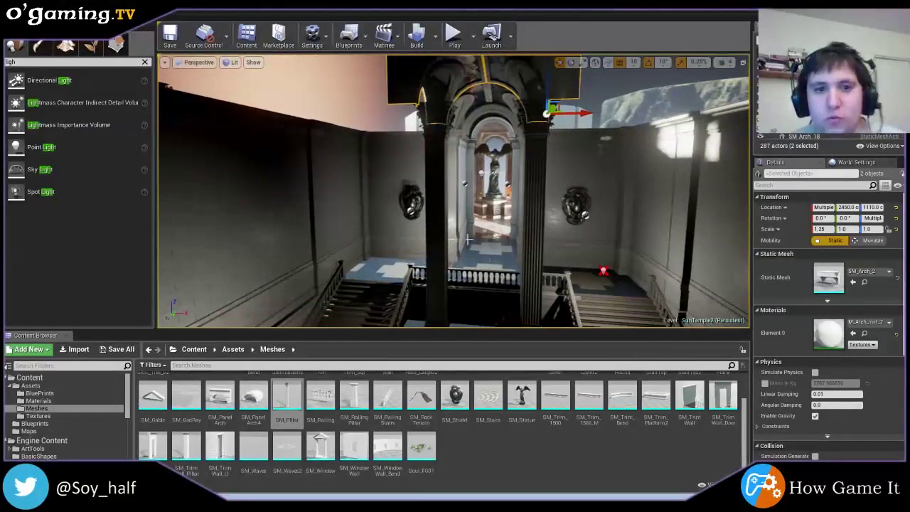
- Duplicate the two pillars beneath the arch and nudge the copies into line
click(432, 204)
ctrl+click(540, 211)
right_drag(563, 256, 562, 256)
key(ctrl+w)
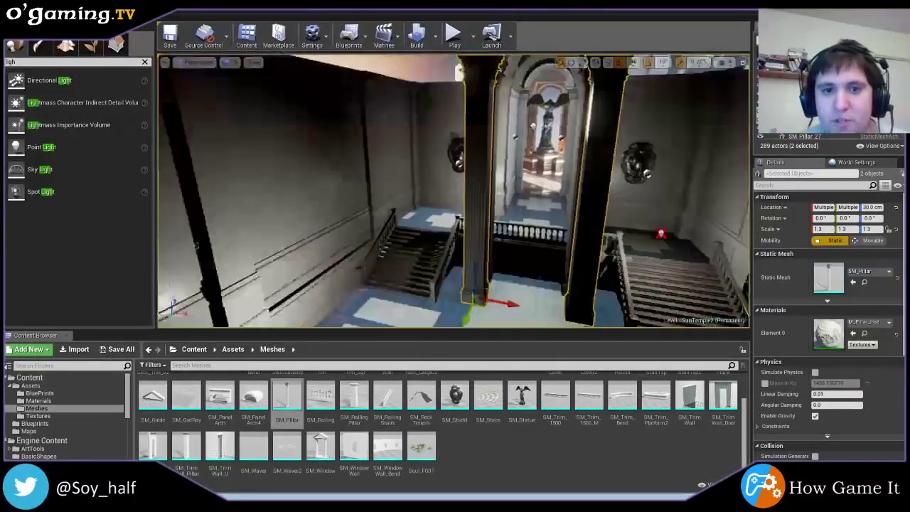
mouse_move(491, 244)
right_down()
mouse_move(511, 263)
mouse_move(507, 270)
right_up()
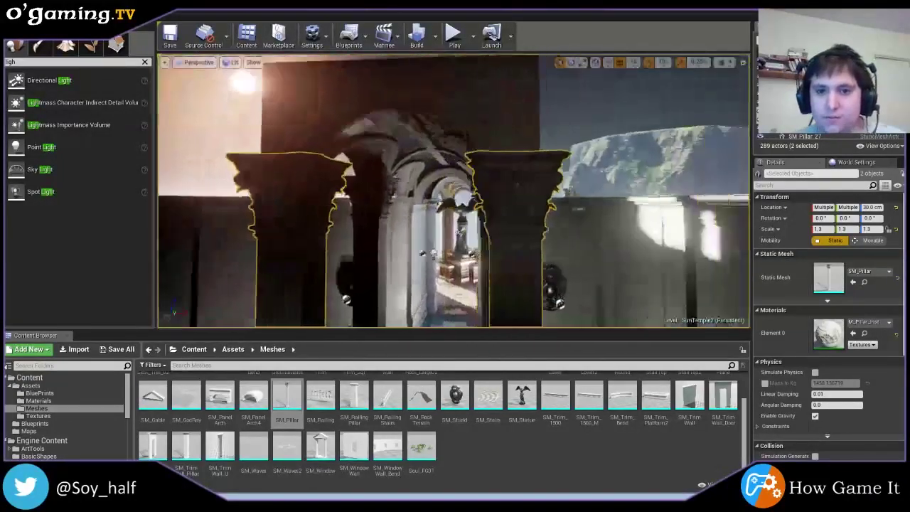
right_drag(507, 270, 506, 270)
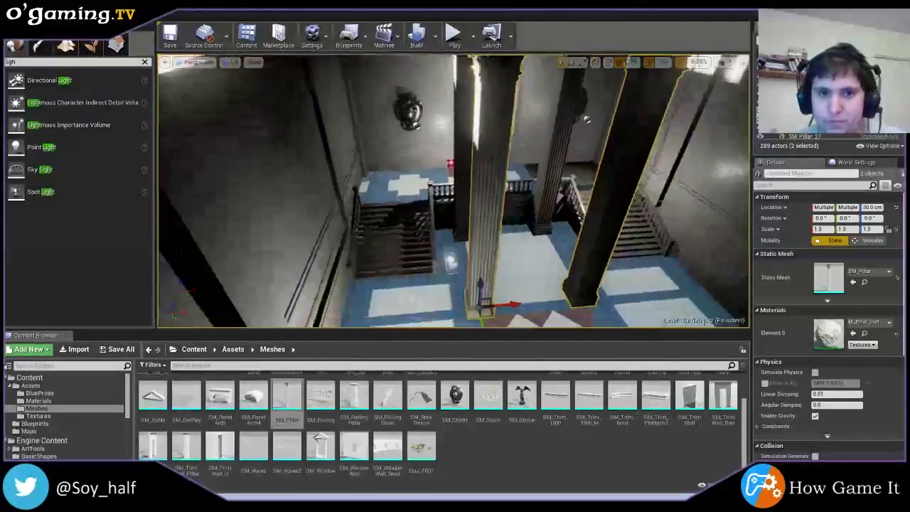
right_drag(409, 204, 408, 204)
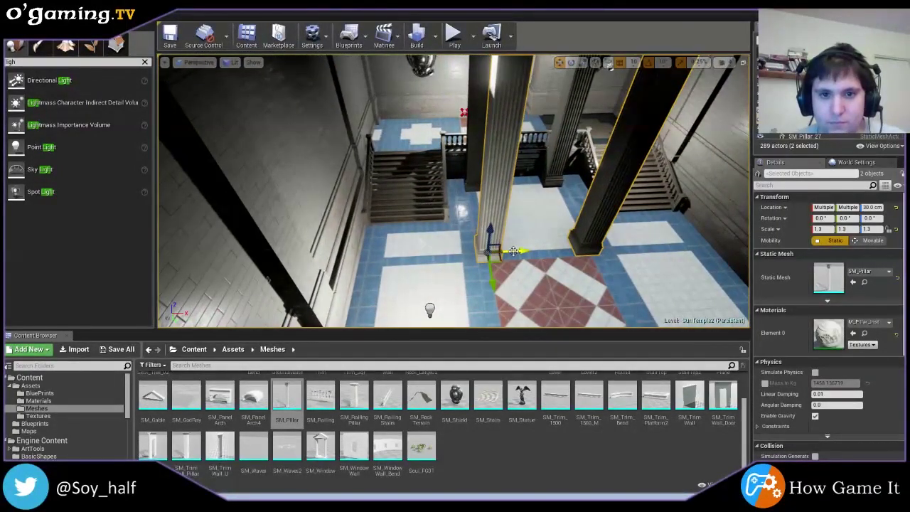
drag(512, 252, 510, 252)
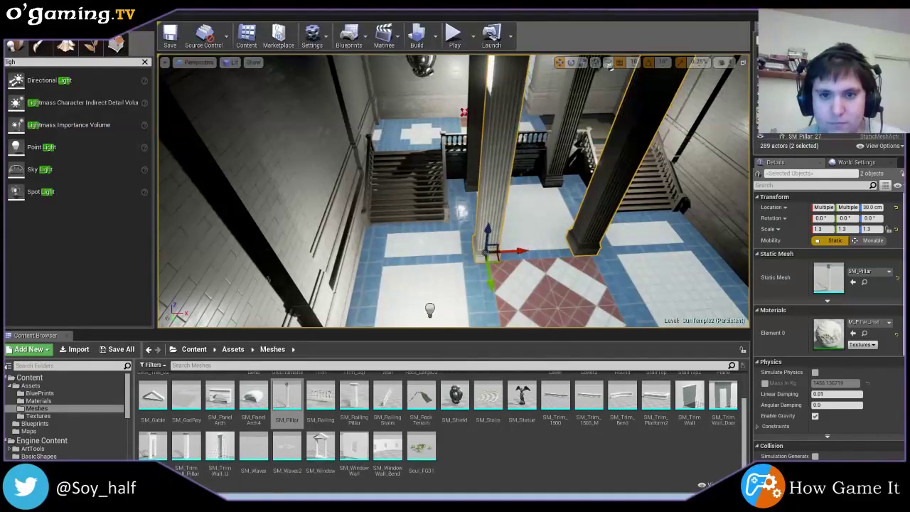
- Select the lower hall floor and frame a close view of it
click(527, 270)
key(f)
mouse_move(528, 249)
right_down()
mouse_move(661, 210)
mouse_move(503, 178)
mouse_move(539, 89)
right_up()
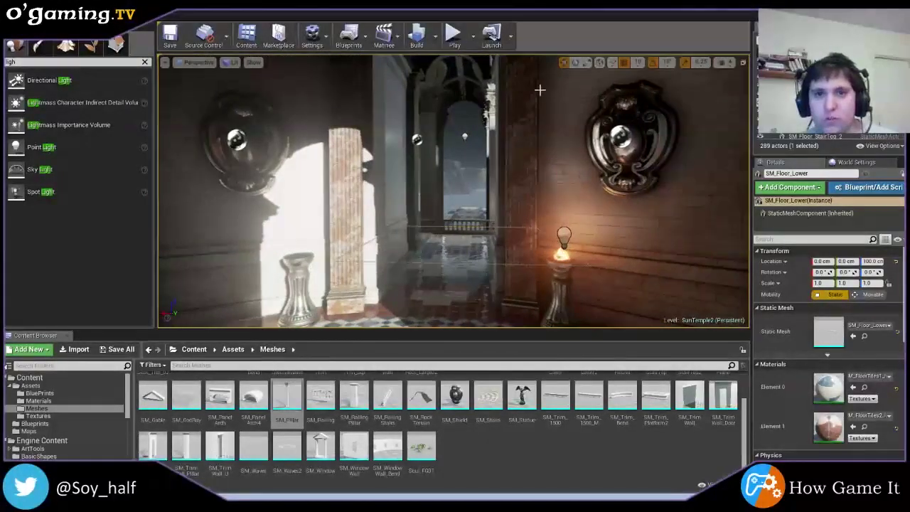
click(453, 34)
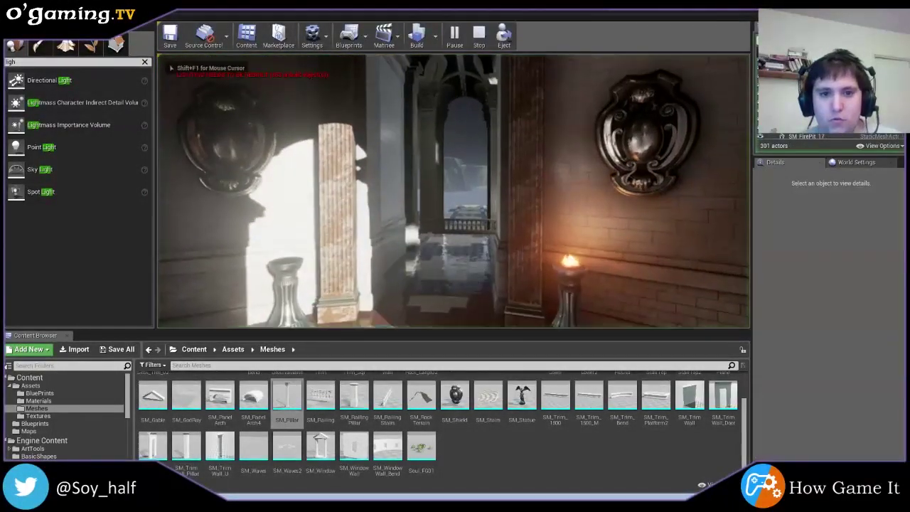
key(w)
key(w)
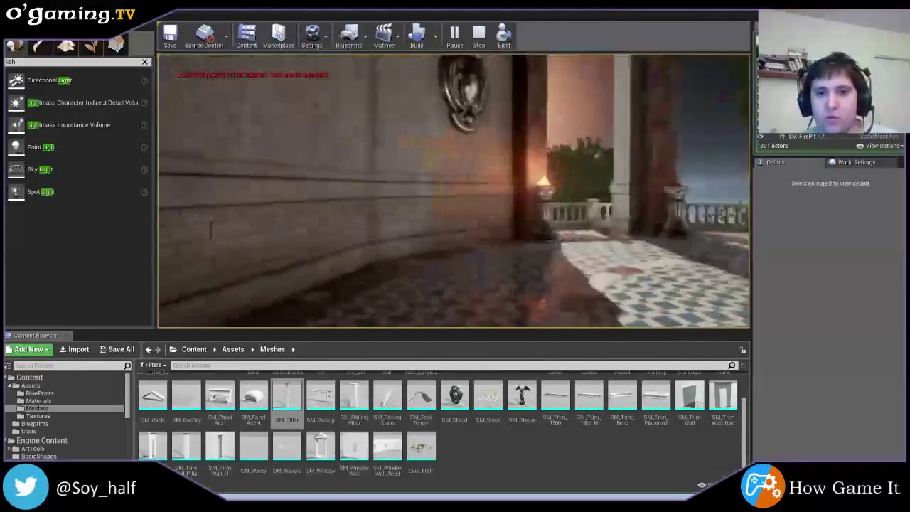
key(w)
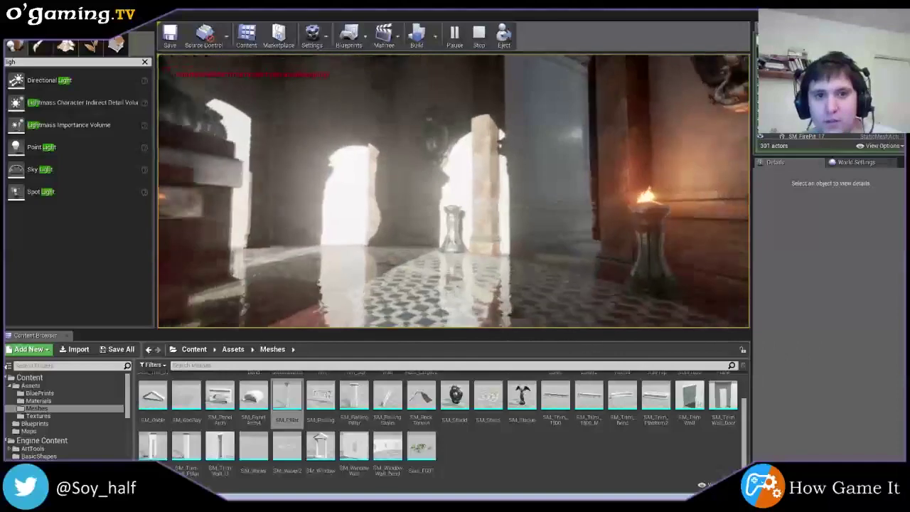
key(w)
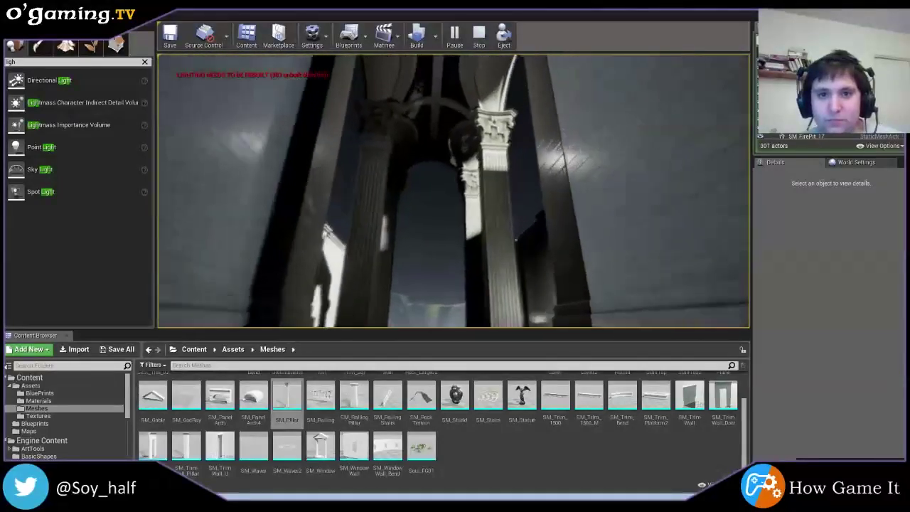
key(w)
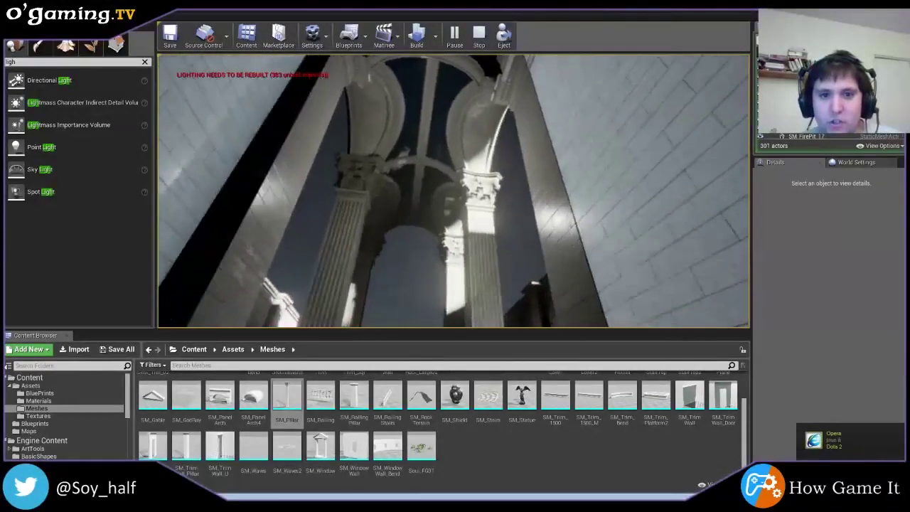
key(w)
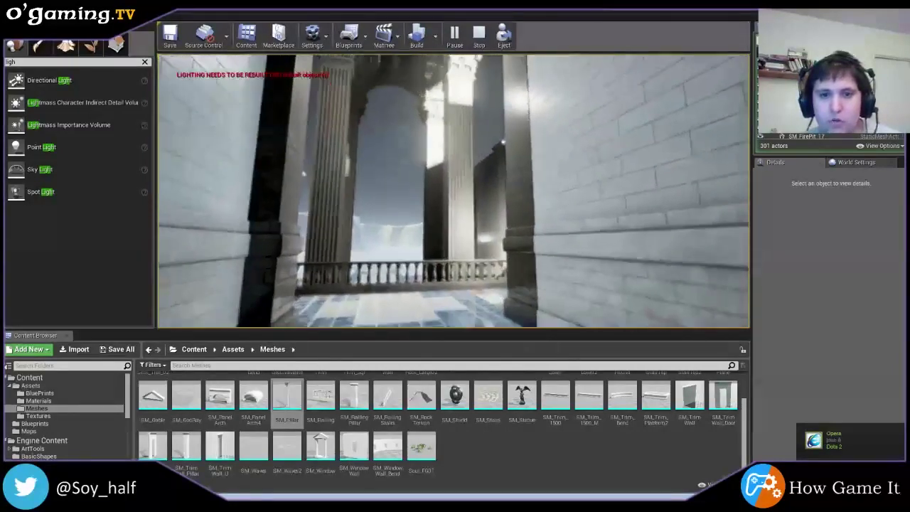
key(w)
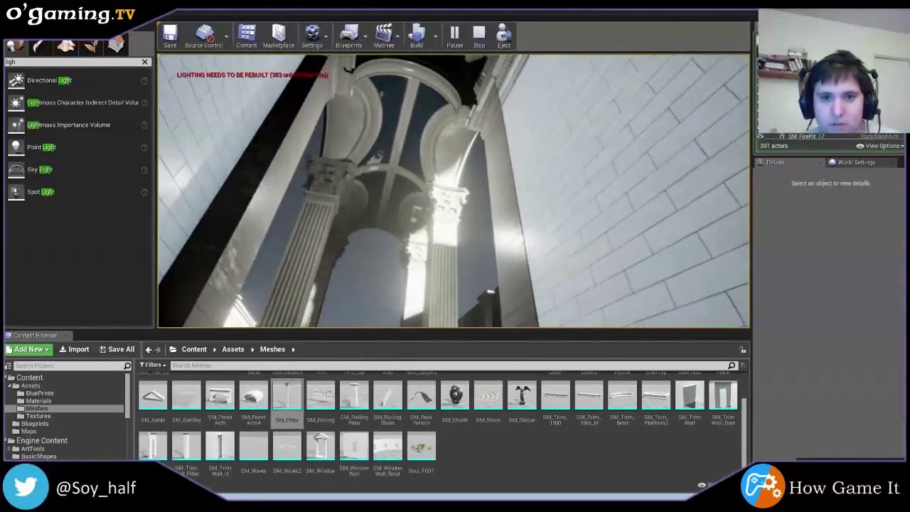
key(w)
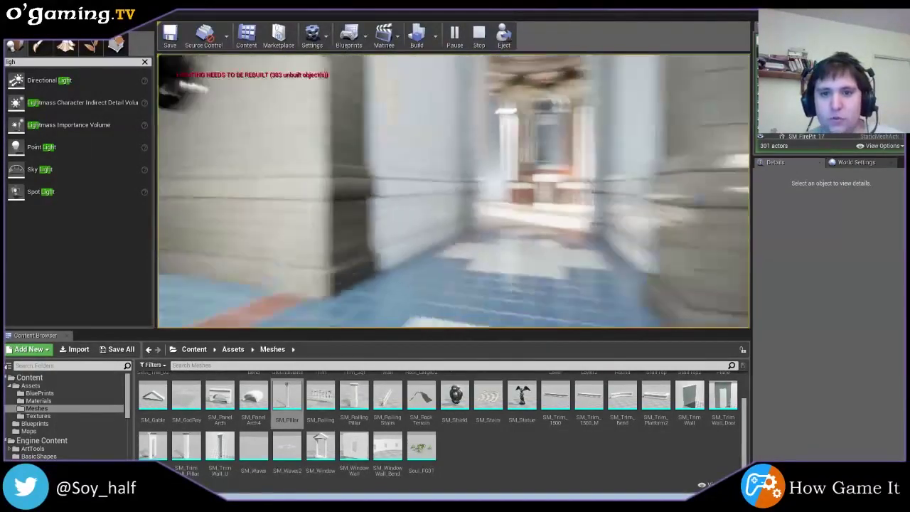
key(d)
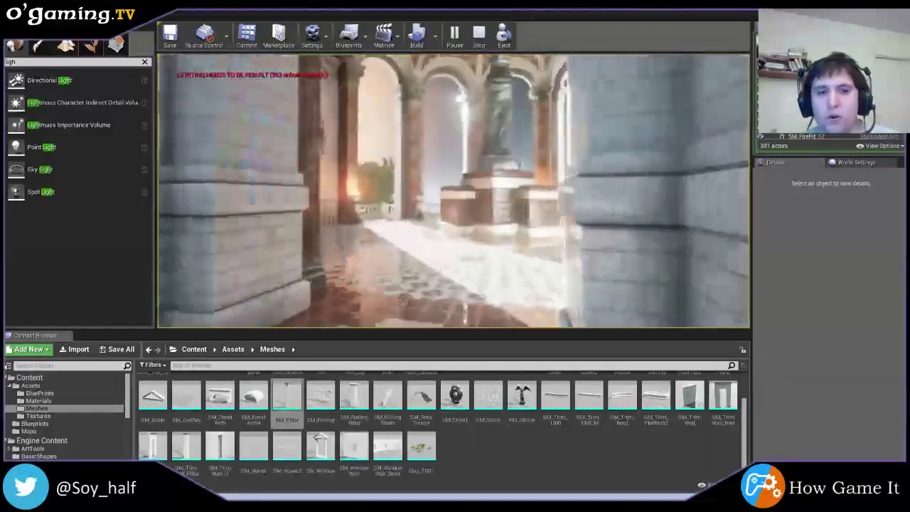
key(w)
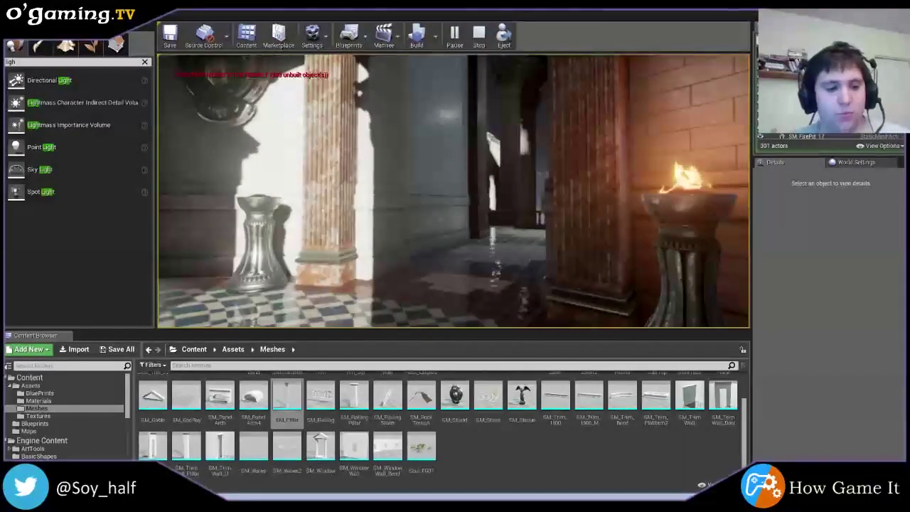
key(Escape)
- Run Build from the main toolbar to rebuild the level's lighting
click(418, 34)
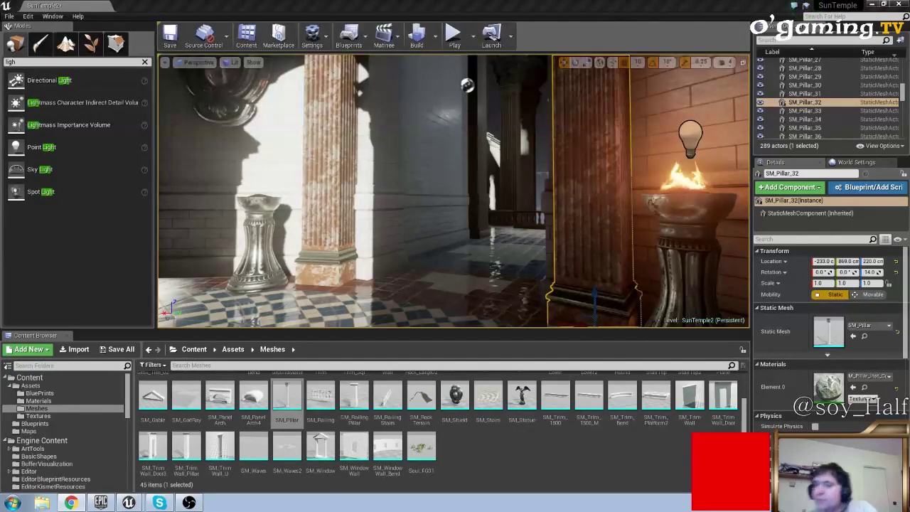
- Add a Point Light from the Place Actors panel above the flaming brazier
mouse_move(129, 503)
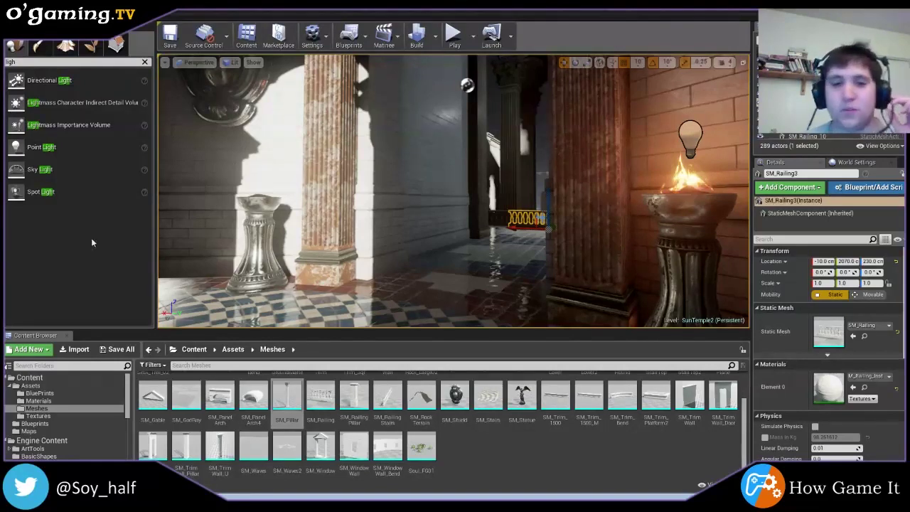
click(453, 226)
key(f)
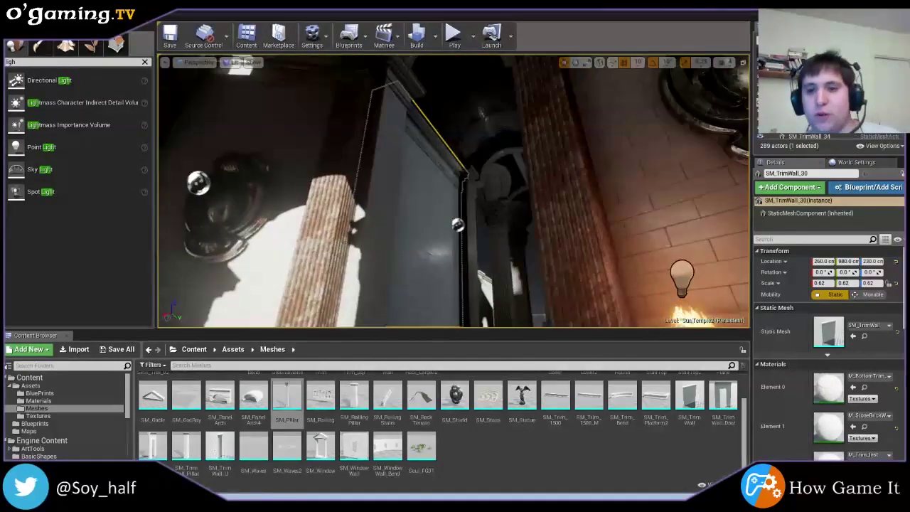
mouse_move(452, 225)
right_down()
mouse_move(455, 255)
mouse_move(465, 248)
right_up()
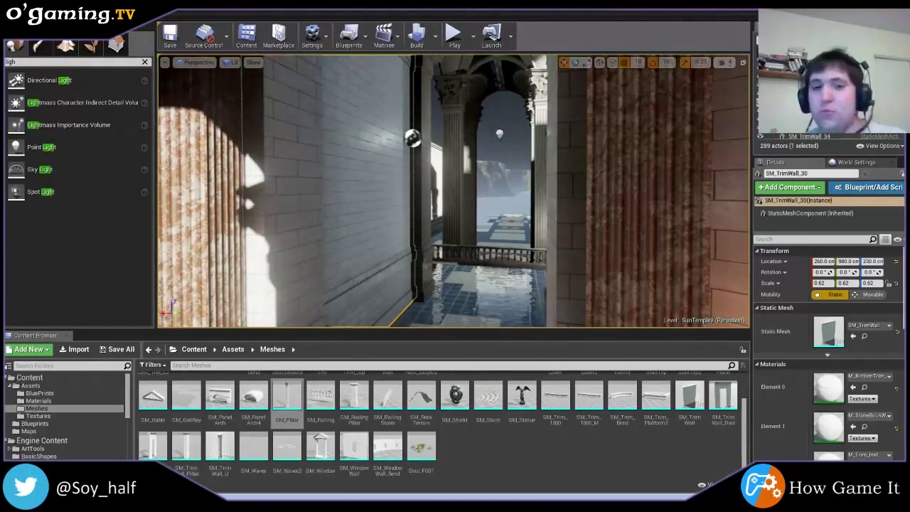
click(639, 199)
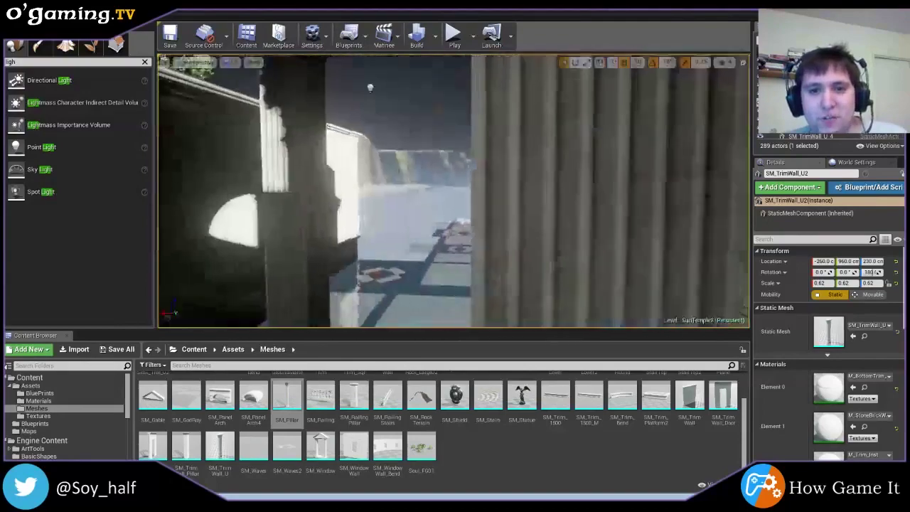
mouse_move(454, 192)
right_down()
mouse_move(469, 191)
mouse_move(469, 213)
mouse_move(476, 208)
right_up()
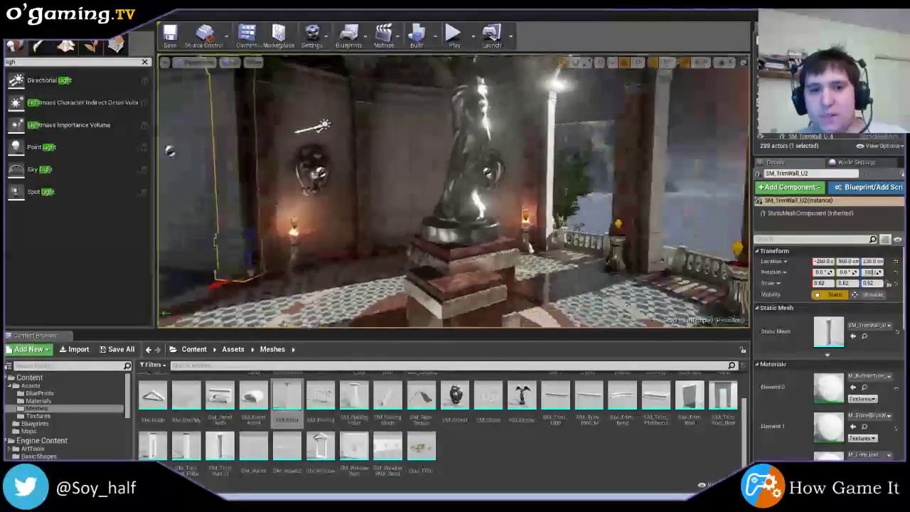
mouse_move(362, 249)
right_down()
mouse_move(381, 211)
mouse_move(445, 163)
right_up()
click(381, 211)
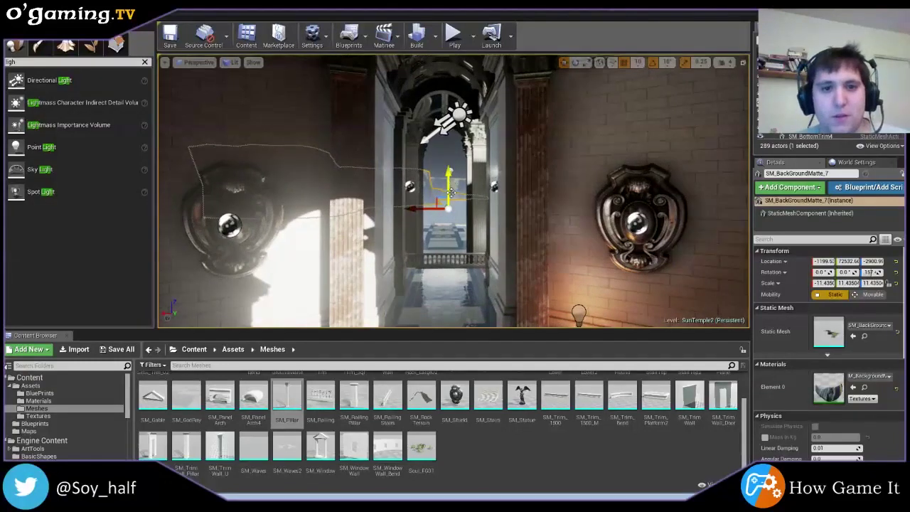
click(449, 171)
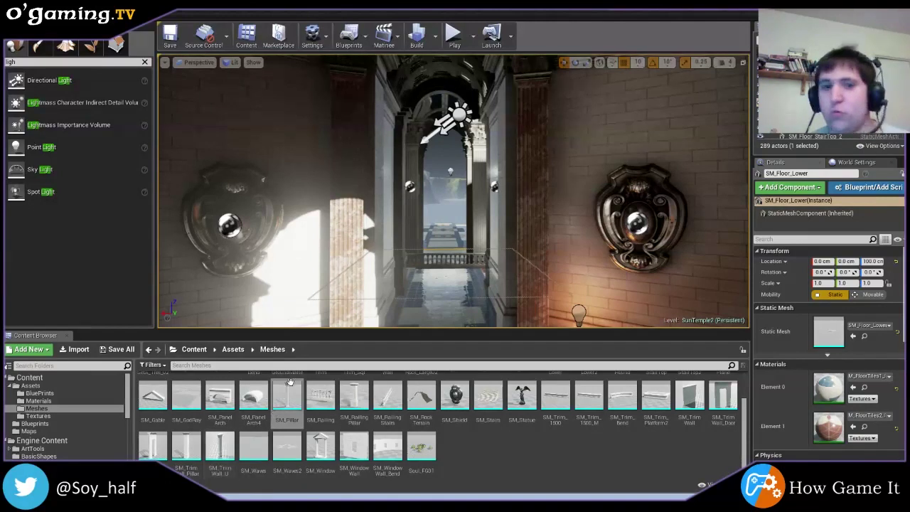
click(592, 140)
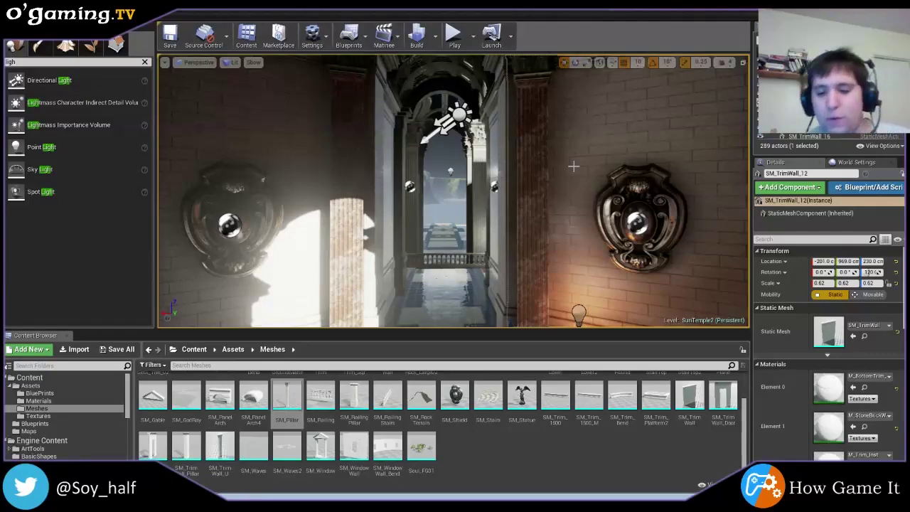
drag(573, 167, 573, 166)
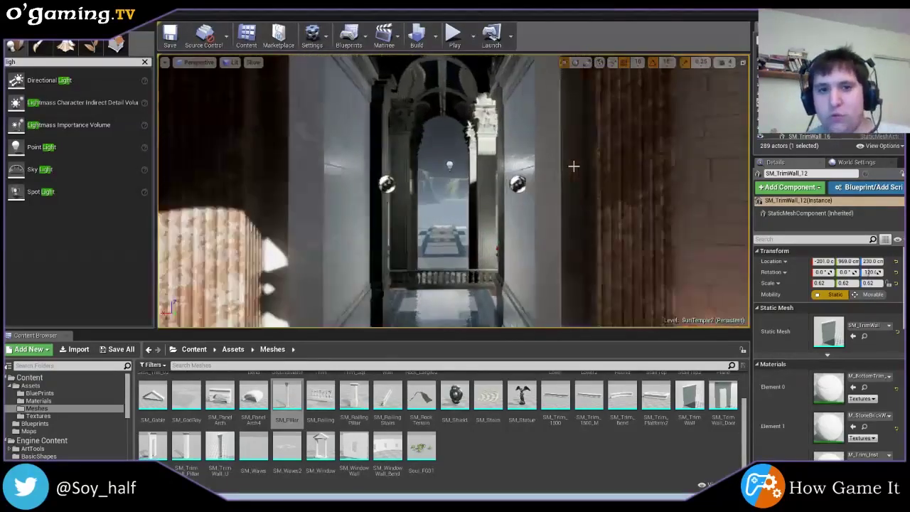
drag(573, 166, 554, 172)
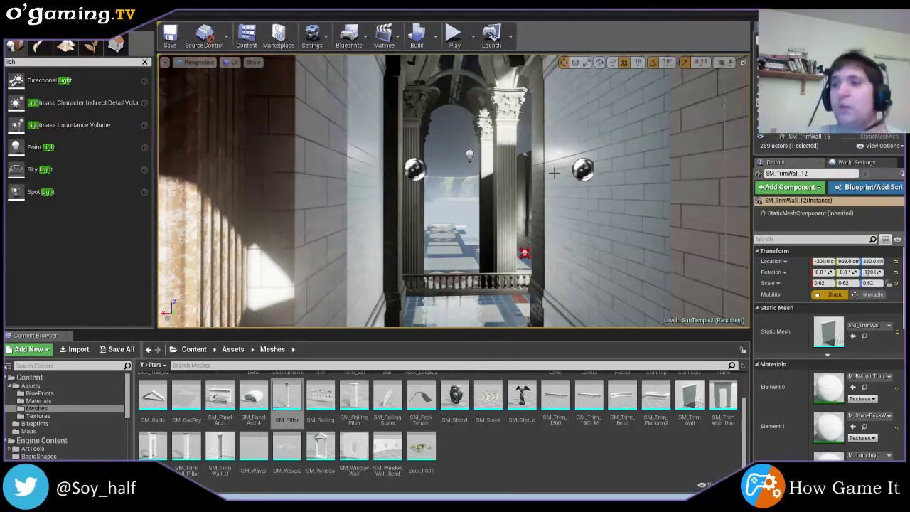
mouse_move(554, 172)
right_down()
mouse_move(533, 164)
mouse_move(569, 167)
mouse_move(547, 171)
mouse_move(541, 158)
right_up()
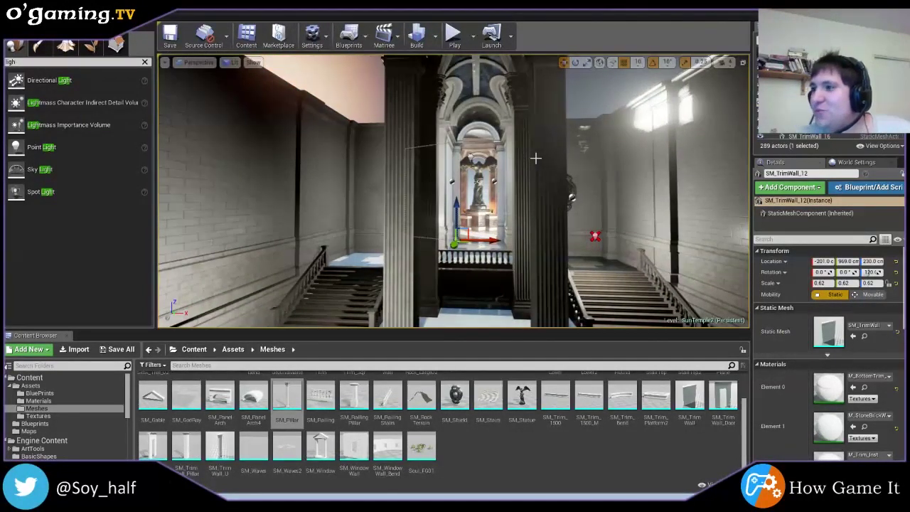
mouse_move(535, 157)
right_down()
mouse_move(626, 79)
mouse_move(590, 137)
right_up()
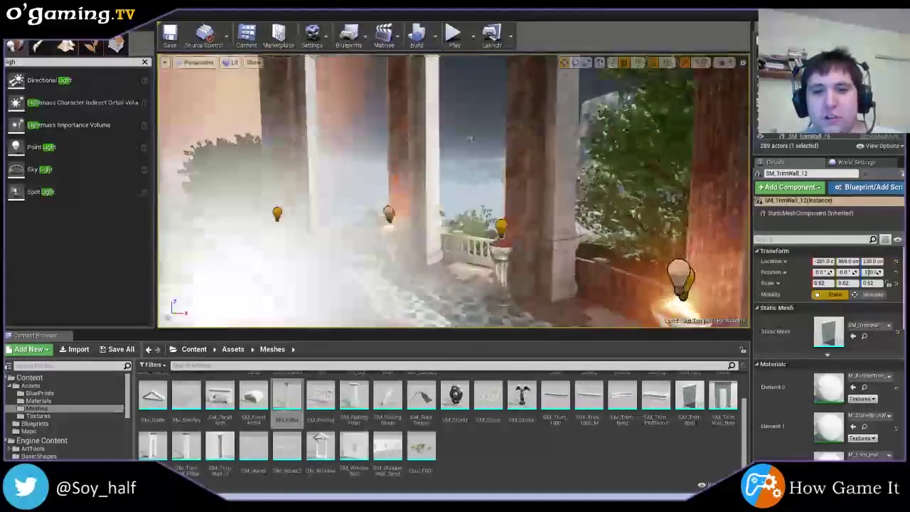
right_drag(670, 121, 670, 121)
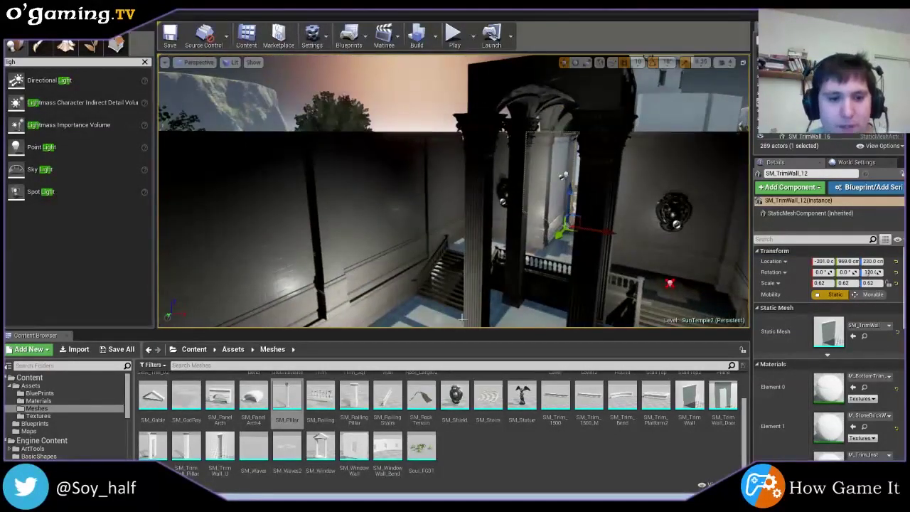
- Filter the Content Browser to 'Brick' and place an SM_Brick_Wall at -750, 2650, 30
scroll(246, 435, up, 1)
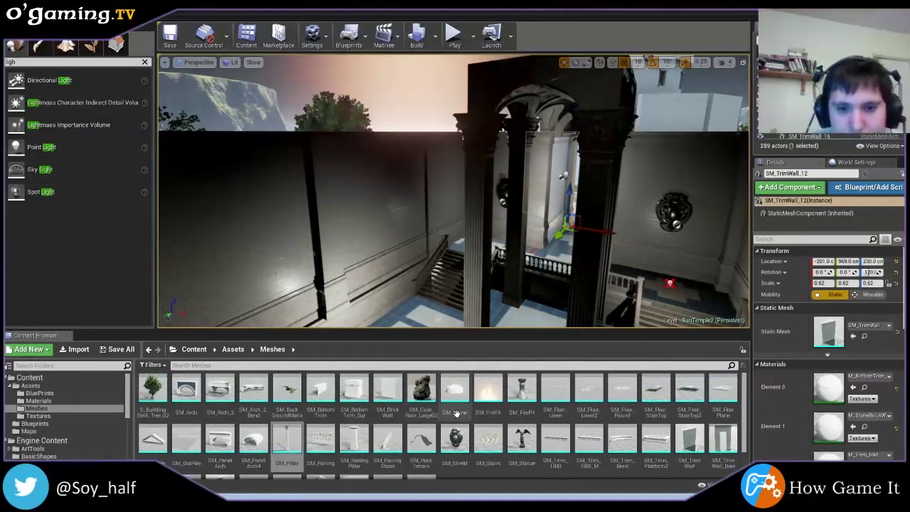
scroll(455, 438, down, 1)
scroll(485, 440, up, 1)
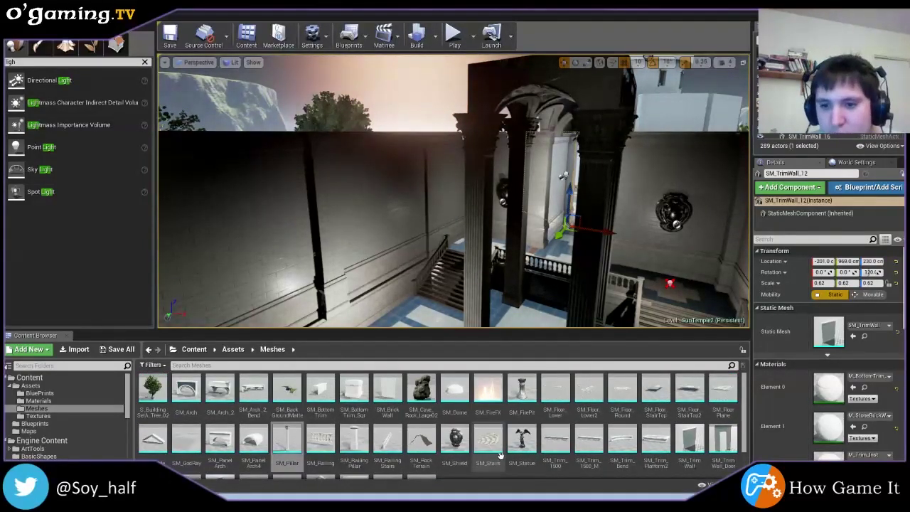
scroll(615, 483, down, 1)
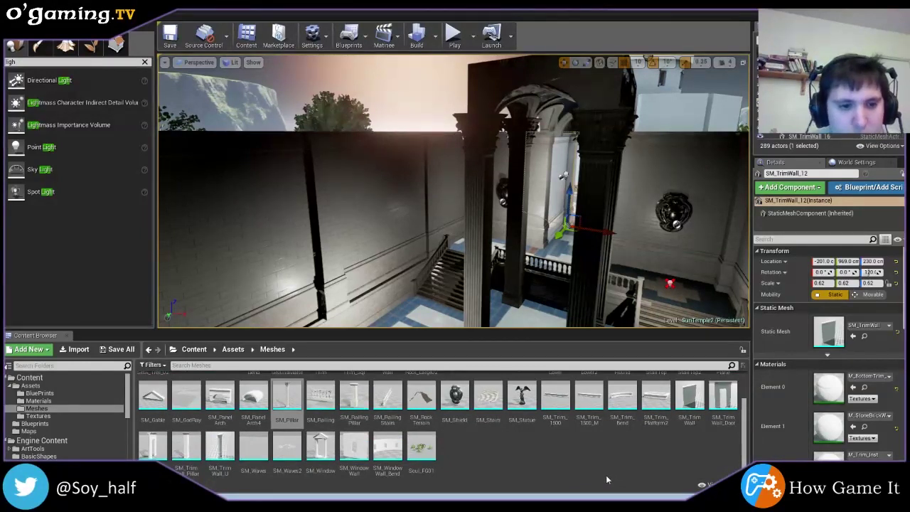
scroll(603, 476, up, 1)
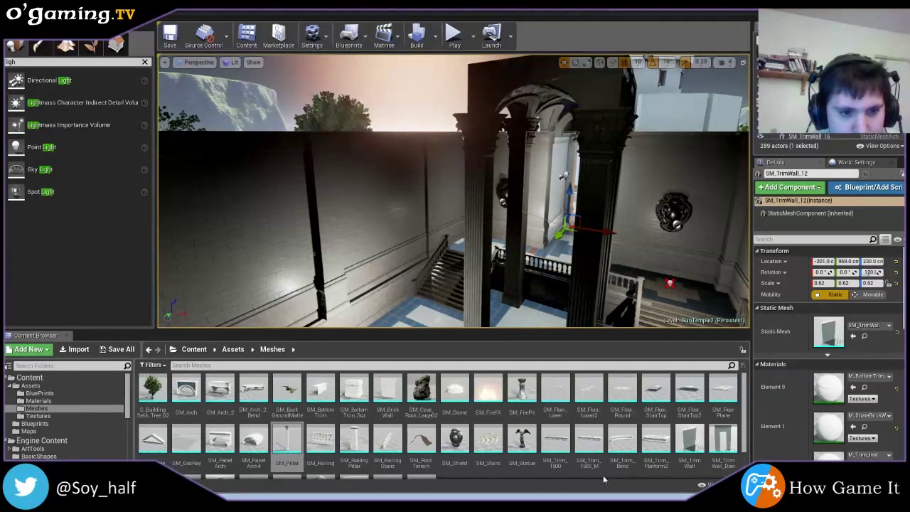
scroll(603, 477, down, 1)
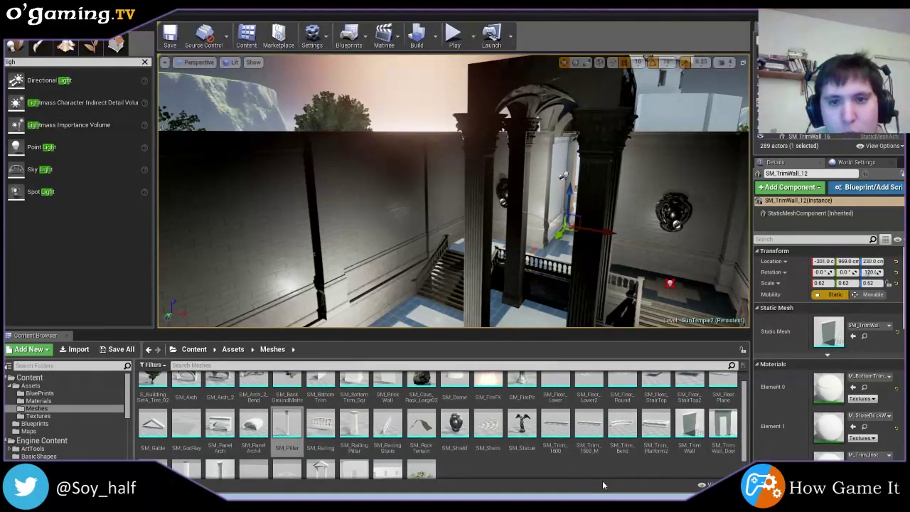
scroll(604, 485, up, 1)
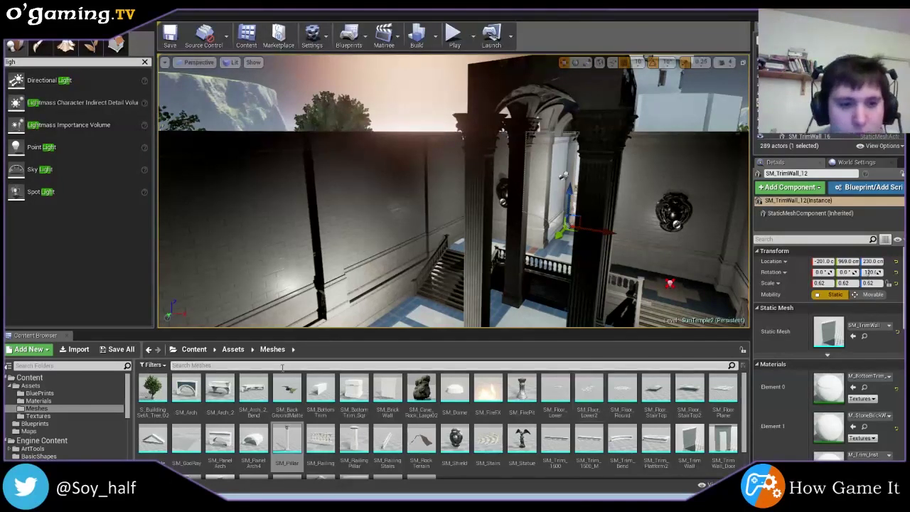
text(Brick)
drag(158, 381, 409, 311)
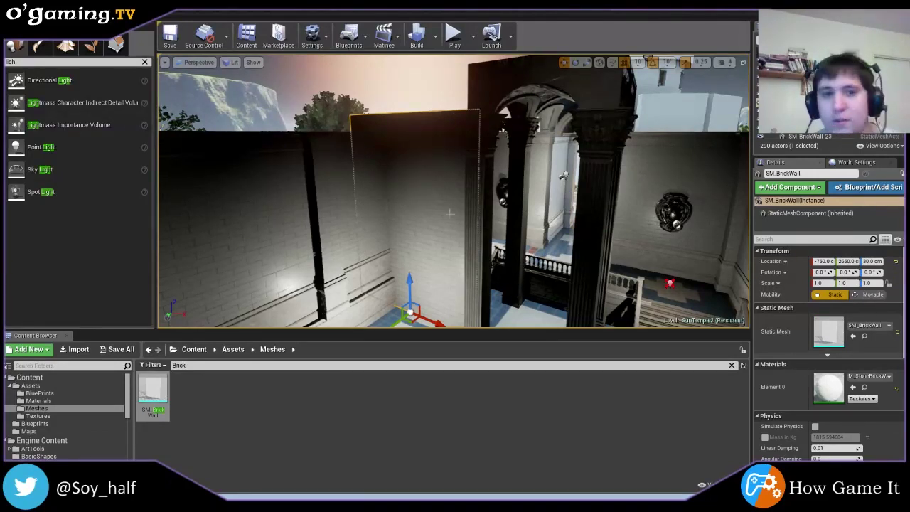
right_drag(487, 222, 462, 234)
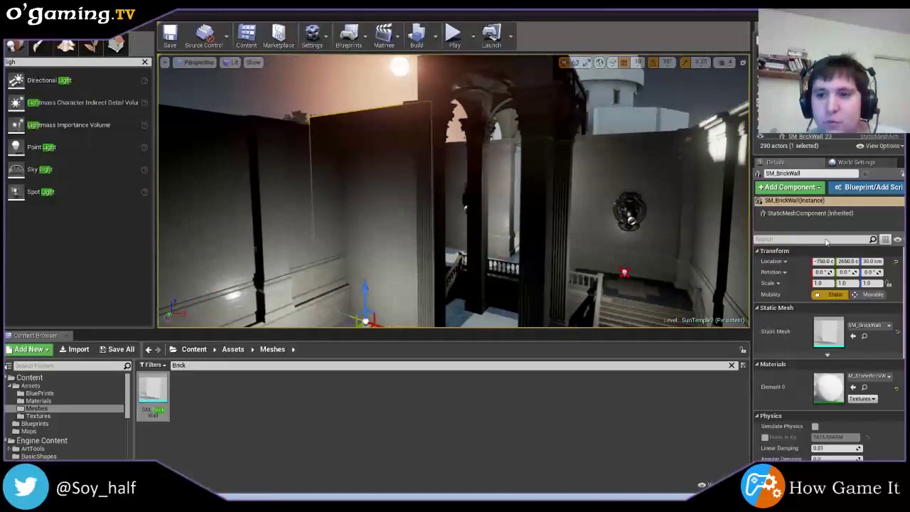
- Rotate the brick wall about 90° so it lies flat
click(574, 63)
drag(359, 285, 359, 218)
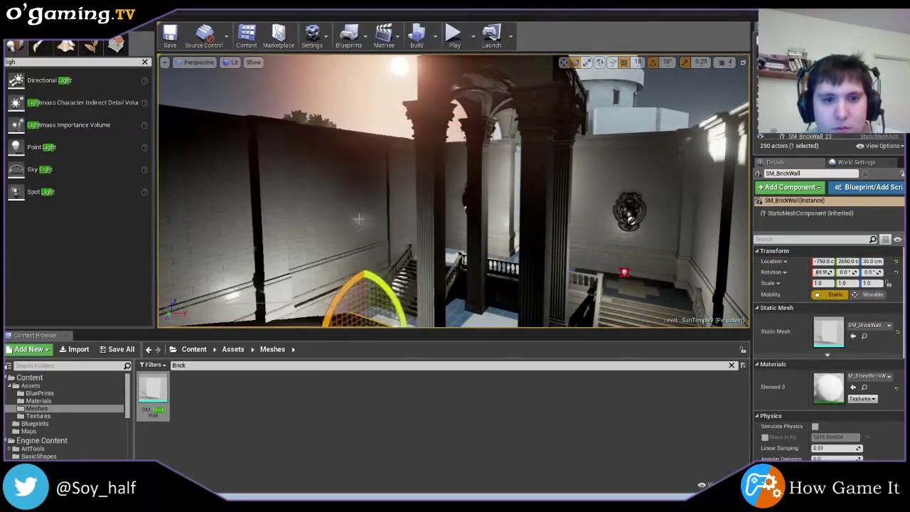
right_drag(359, 219, 366, 214)
drag(366, 215, 366, 214)
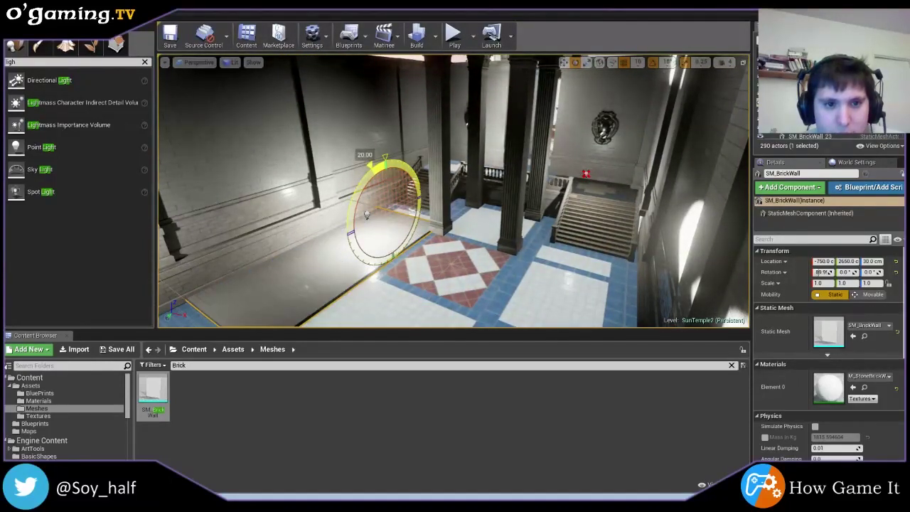
right_drag(366, 215, 405, 214)
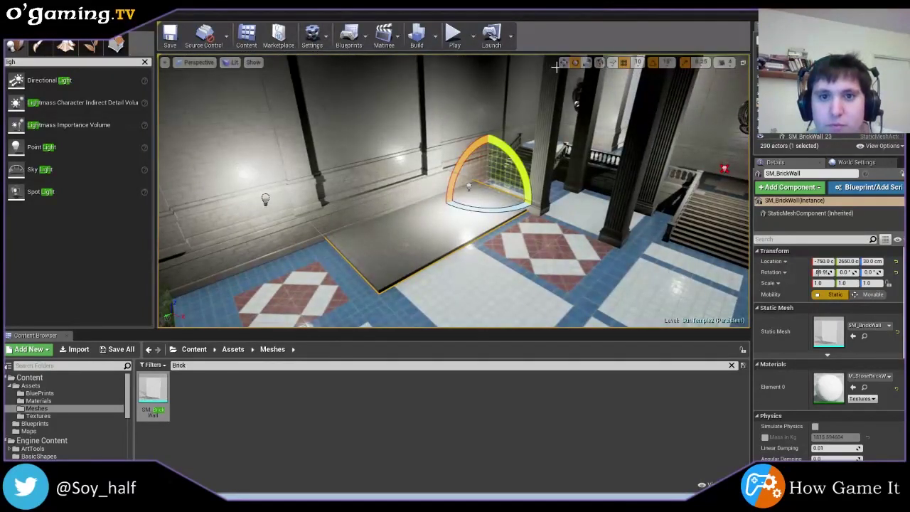
- Raise the flat slab to about Z 1170 above the hall floor
key(w)
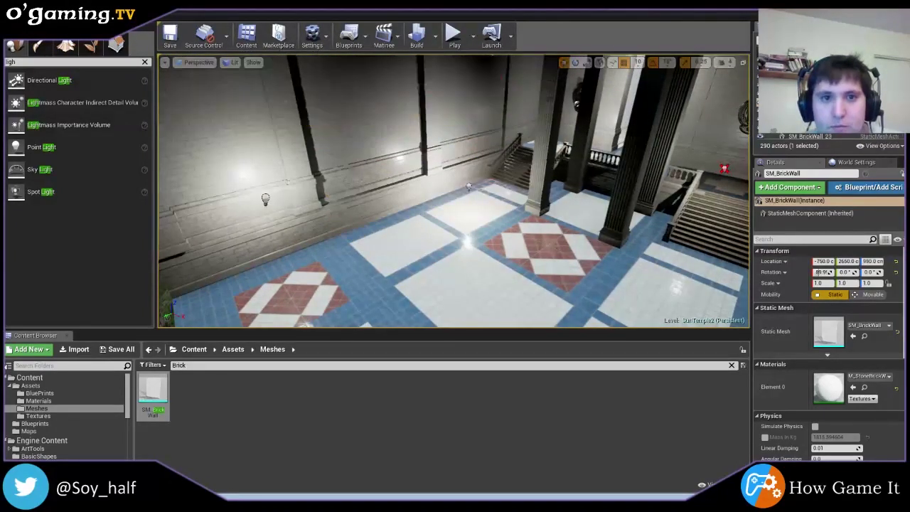
drag(490, 158, 489, 67)
right_drag(490, 67, 498, 79)
right_drag(441, 142, 448, 128)
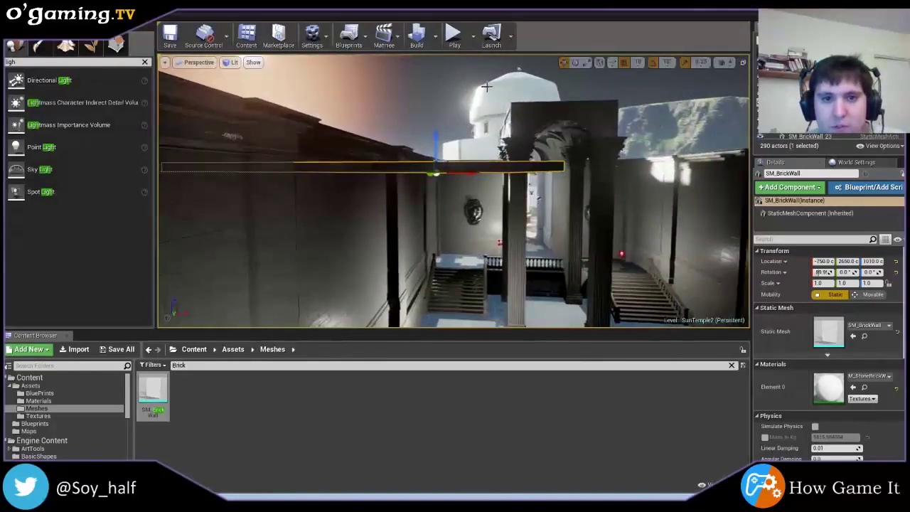
drag(440, 127, 444, 108)
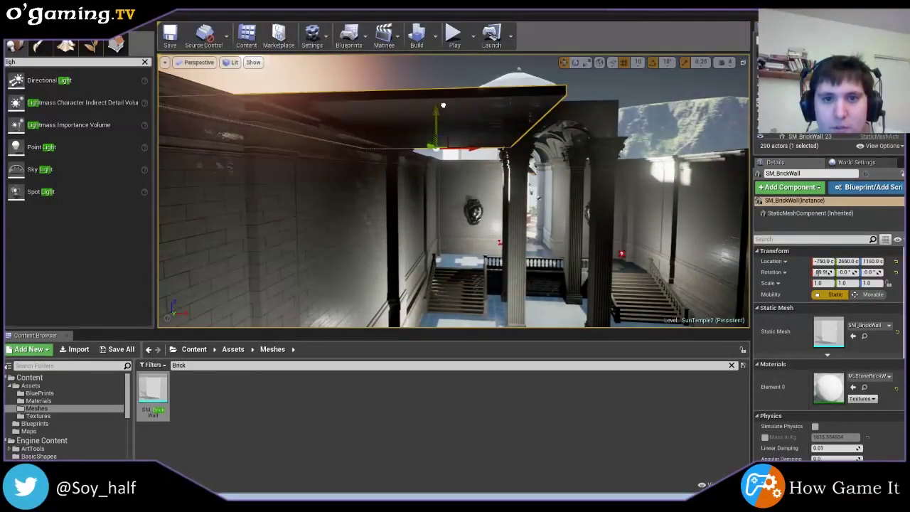
right_drag(443, 108, 443, 107)
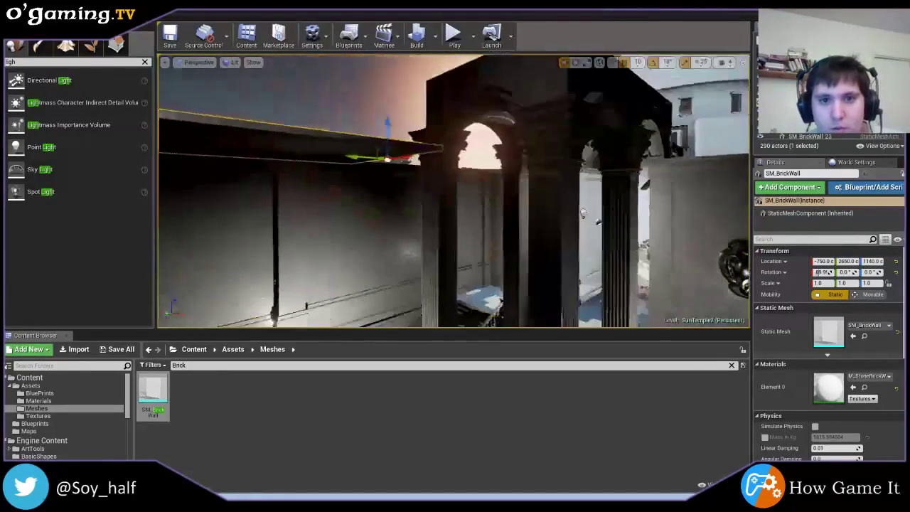
- Slide the slab along Y to 1640 over the hall and set it at Z 1210
right_drag(467, 139, 426, 153)
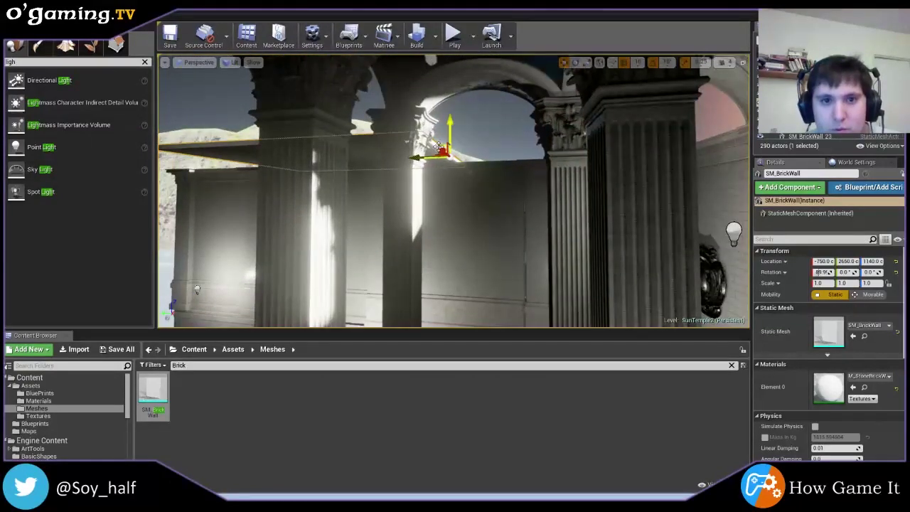
drag(405, 155, 540, 165)
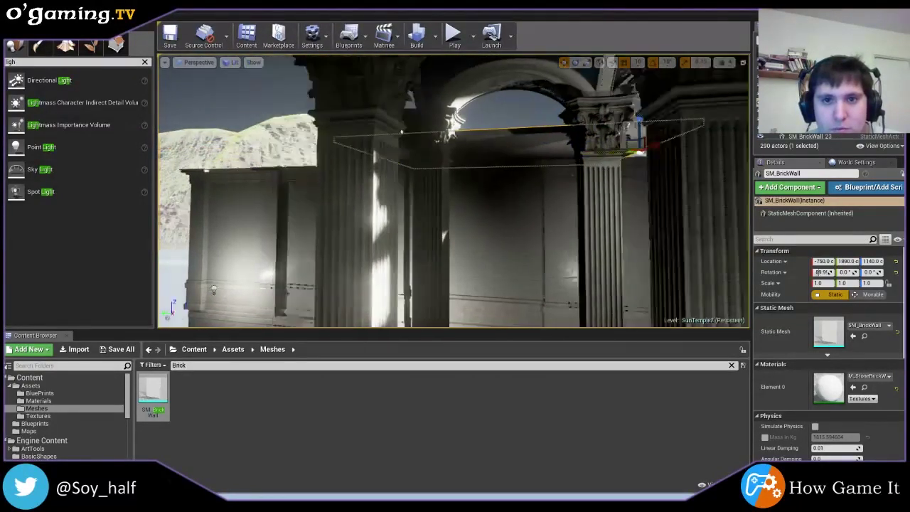
right_drag(540, 165, 540, 165)
right_drag(496, 108, 495, 108)
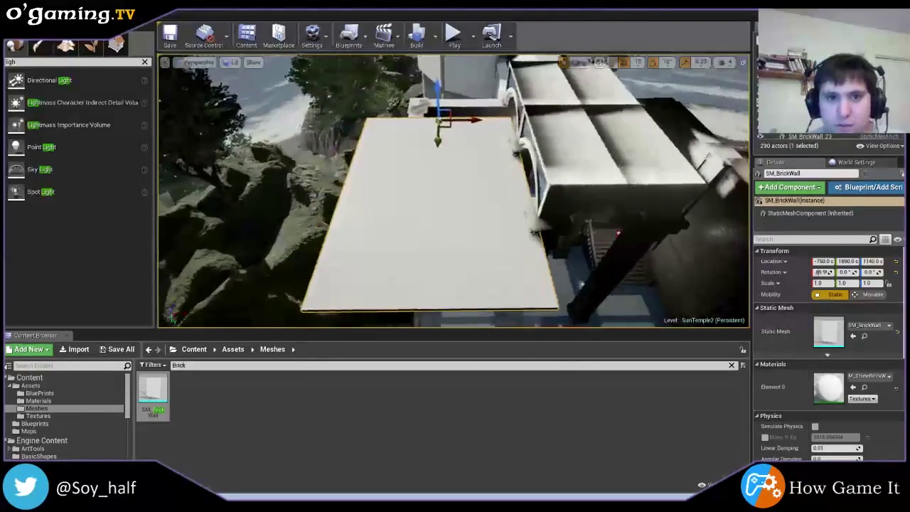
mouse_move(438, 140)
mouse_down()
mouse_move(433, 115)
mouse_move(469, 99)
mouse_up()
right_drag(469, 98, 469, 99)
drag(436, 165, 435, 110)
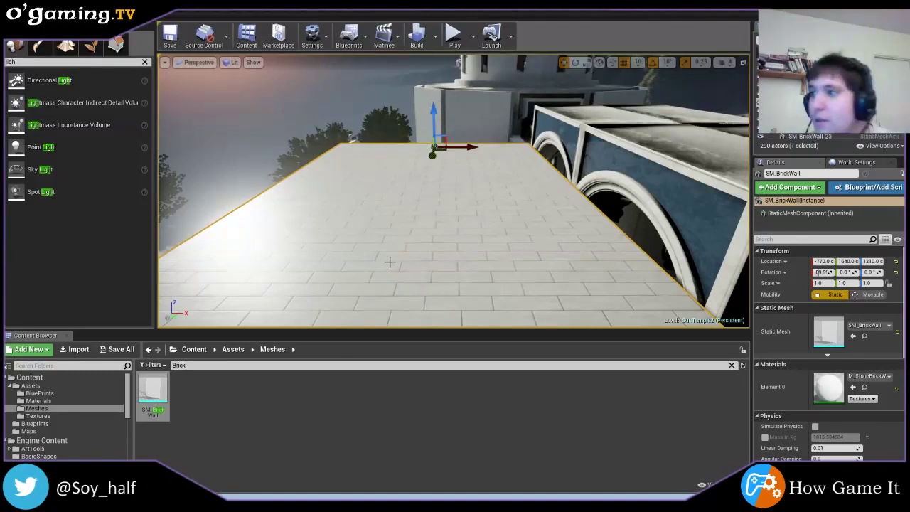
- Nudge the roof slab up to Z 1290 and along X to -750
right_drag(427, 215, 441, 215)
right_drag(685, 287, 685, 287)
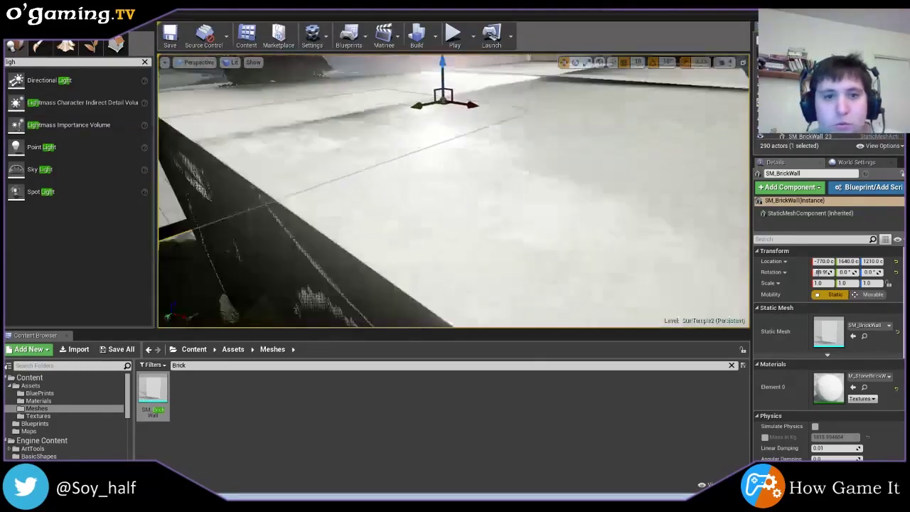
drag(460, 140, 460, 136)
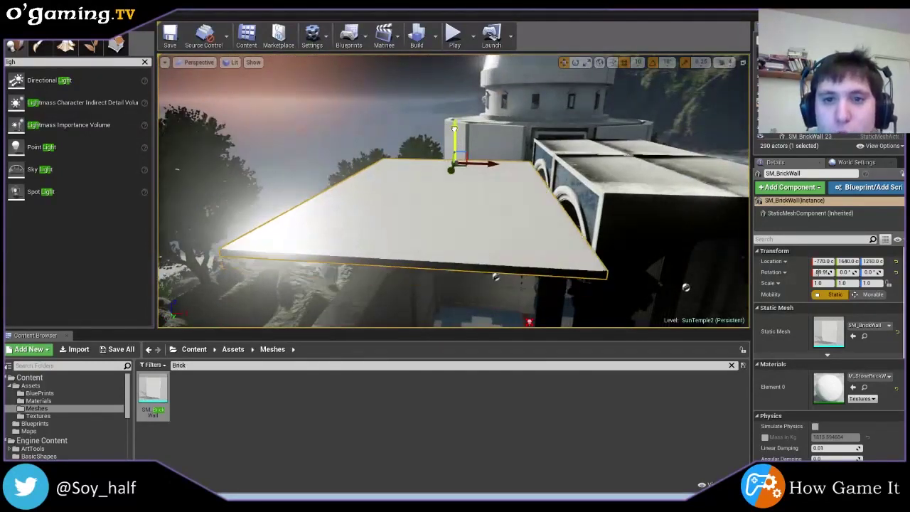
right_drag(459, 135, 460, 135)
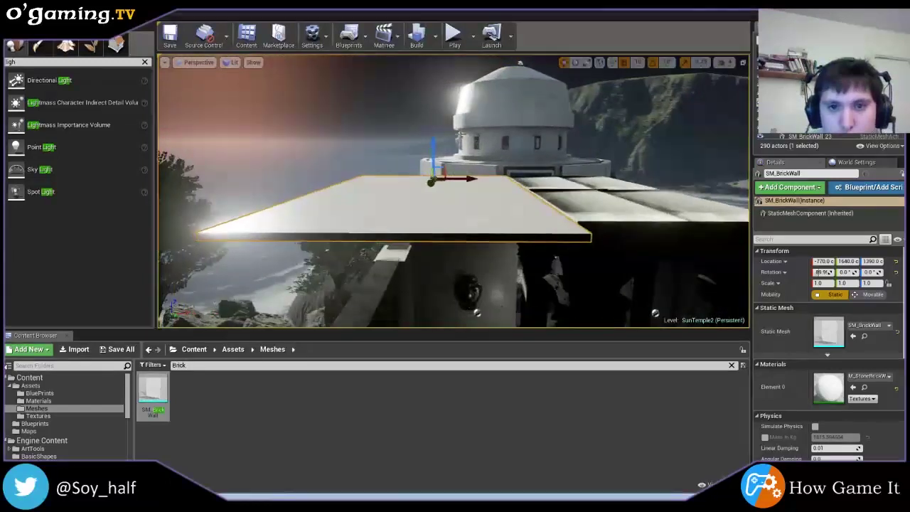
drag(462, 180, 476, 182)
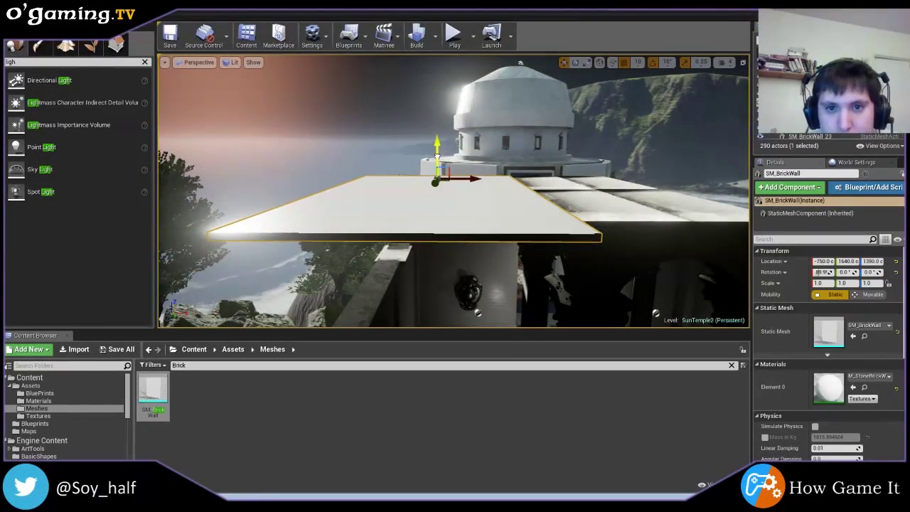
- Place a second SM_BrickWall upright in the level at 470, 2410, 70
right_drag(437, 155, 438, 156)
right_drag(509, 277, 509, 277)
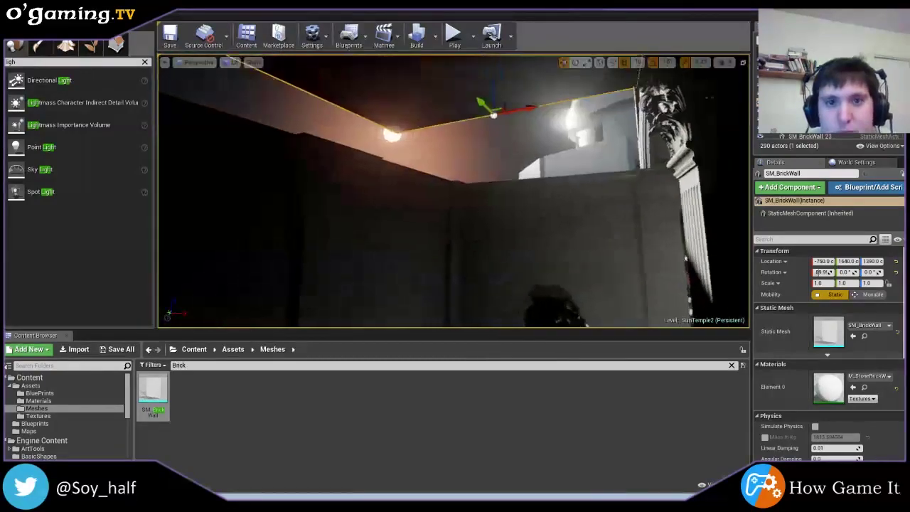
right_drag(712, 300, 712, 299)
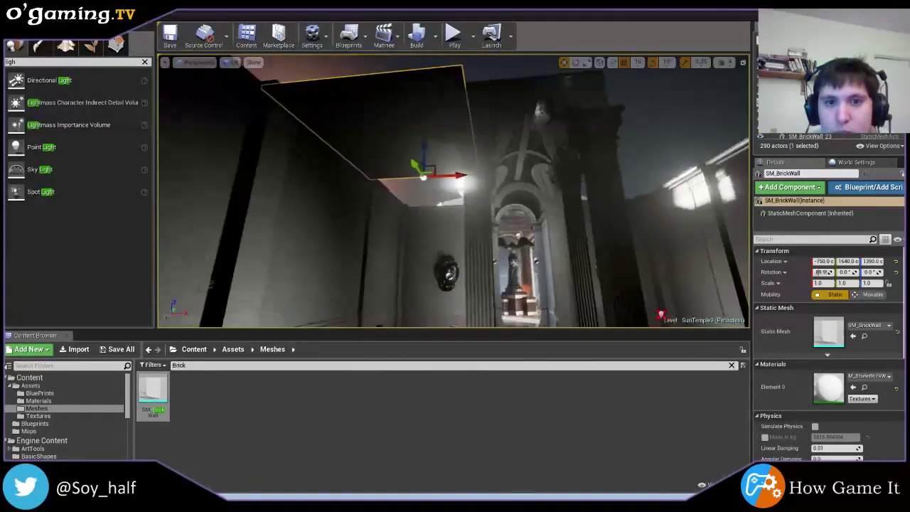
right_drag(452, 190, 453, 191)
drag(153, 394, 446, 292)
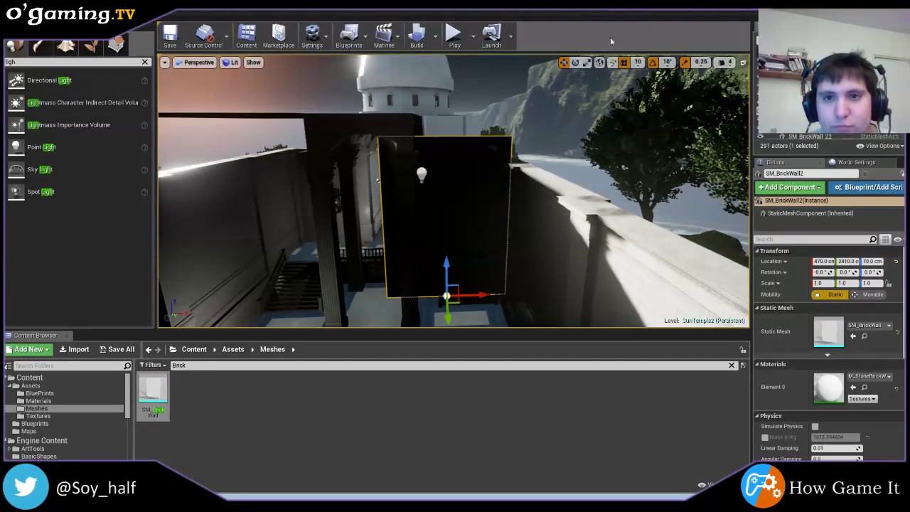
- Rotate SM_BrickWall2 about -90° so it lies flat
click(581, 64)
right_drag(455, 214, 455, 213)
mouse_move(427, 170)
mouse_down()
mouse_move(465, 213)
mouse_move(452, 87)
mouse_up()
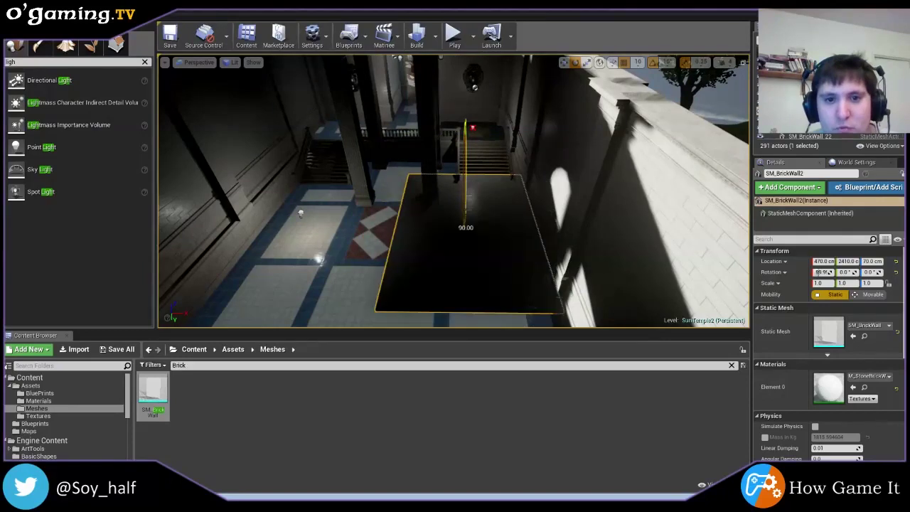
- Lift the slab onto the roof beside the first one, at 470, 1700, 1390
key(w)
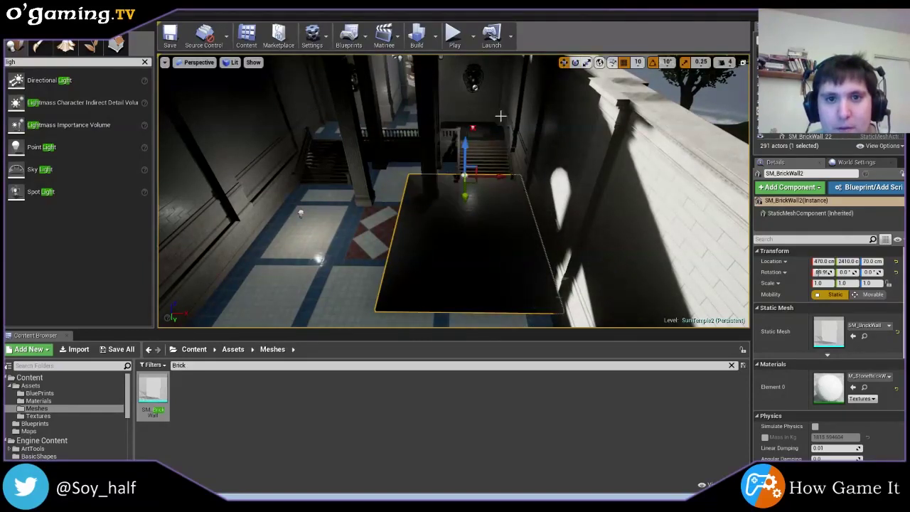
shift+drag(465, 145, 465, 78)
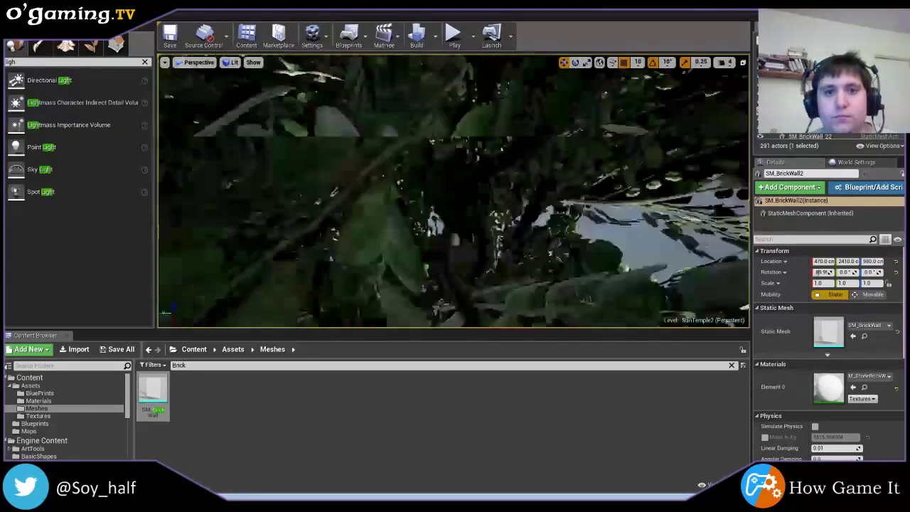
right_drag(520, 312, 520, 313)
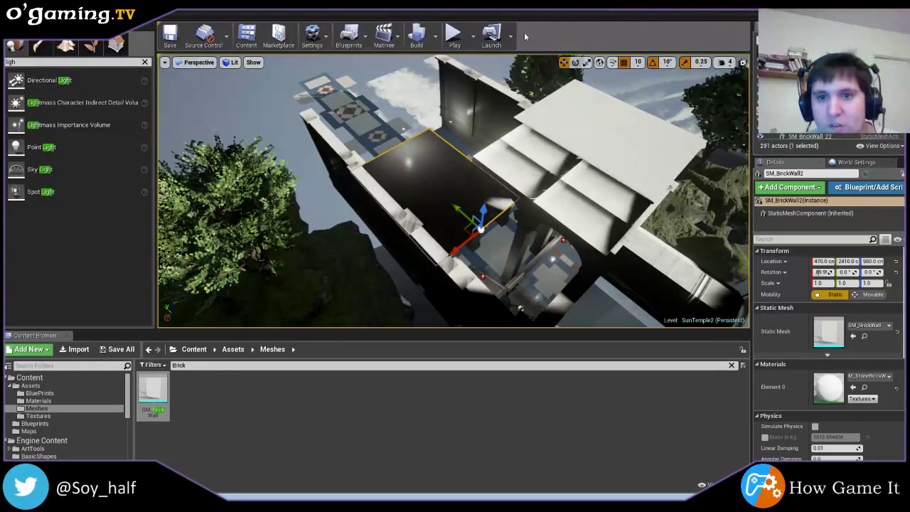
shift+drag(476, 217, 500, 236)
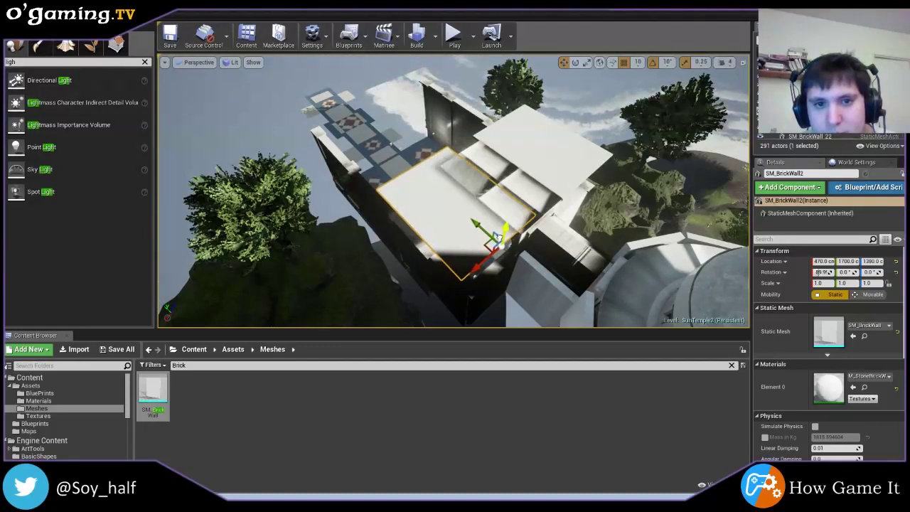
drag(499, 237, 500, 236)
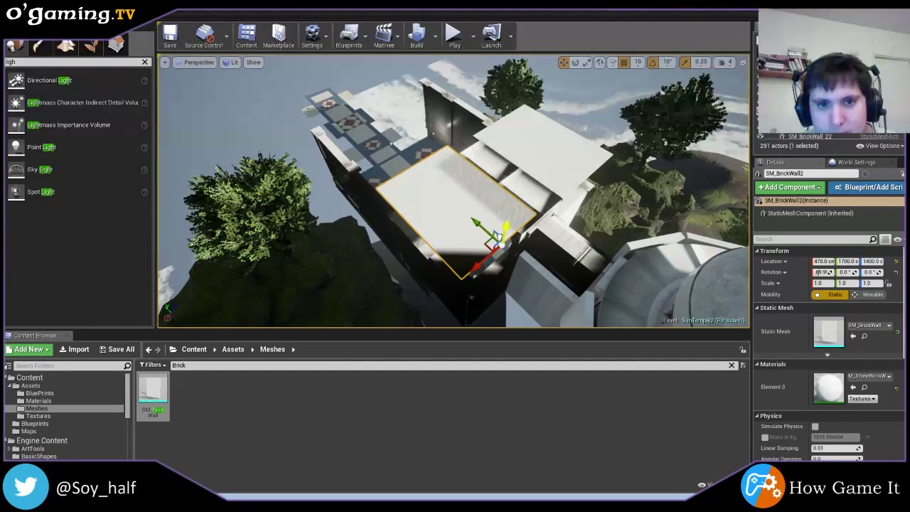
right_drag(498, 236, 498, 236)
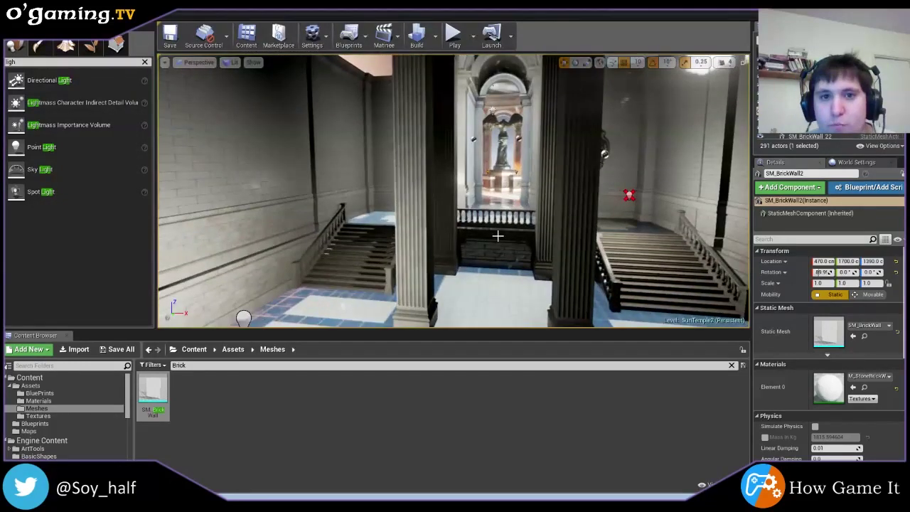
- Select the hall floor and clear the 'Brick' search so all meshes list again
right_drag(433, 258, 433, 258)
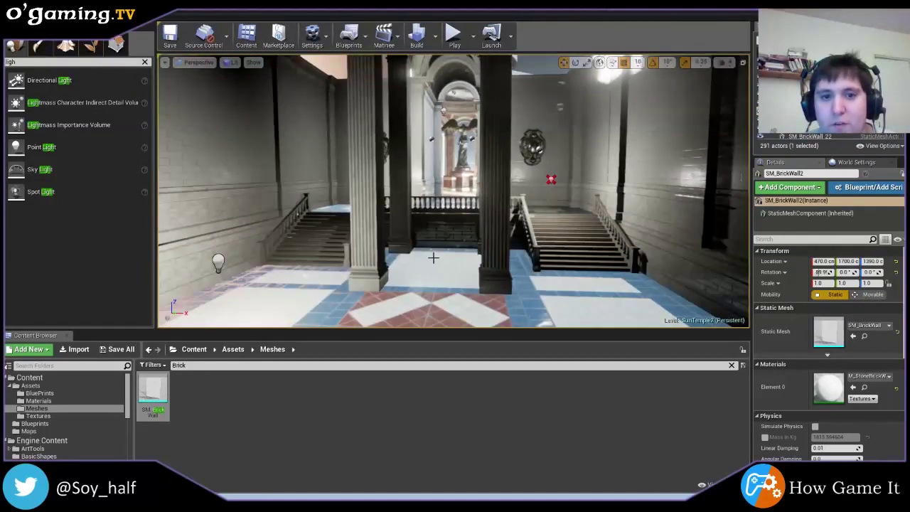
click(439, 264)
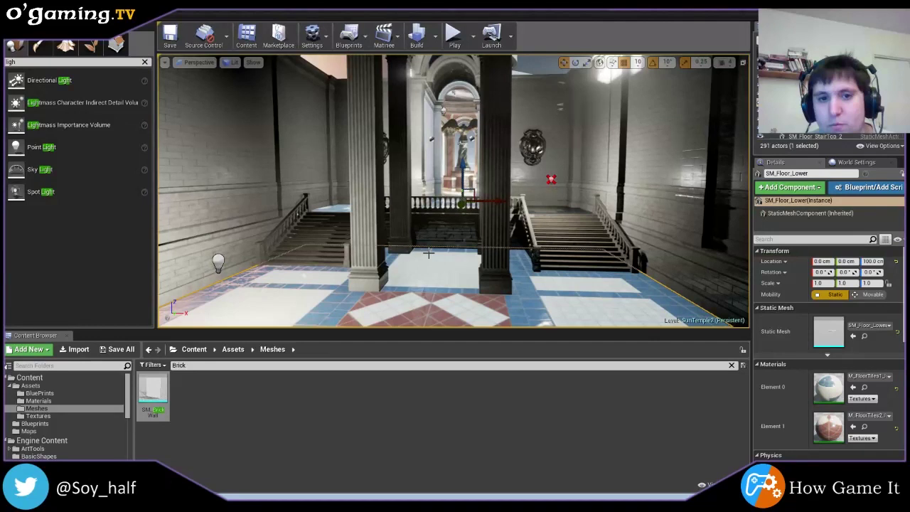
right_drag(428, 253, 419, 177)
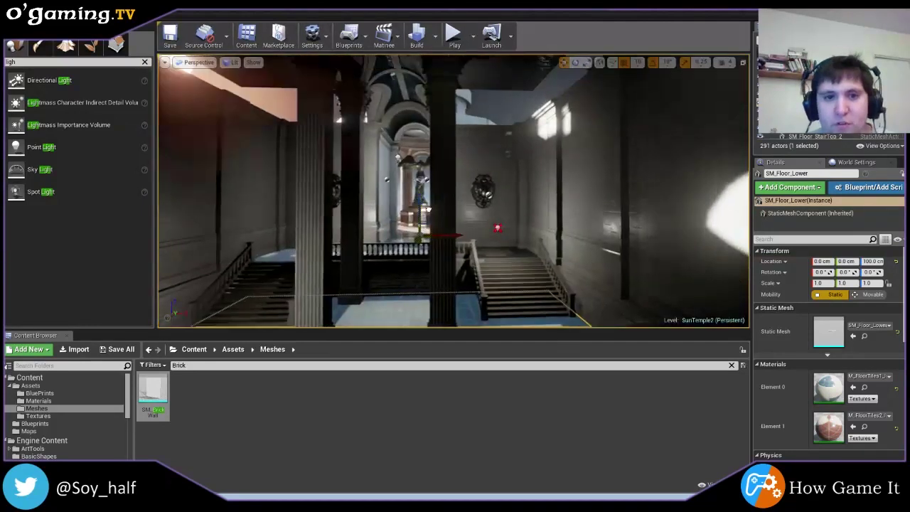
click(203, 364)
key(BackSpace)
key(BackSpace)
key(BackSpace)
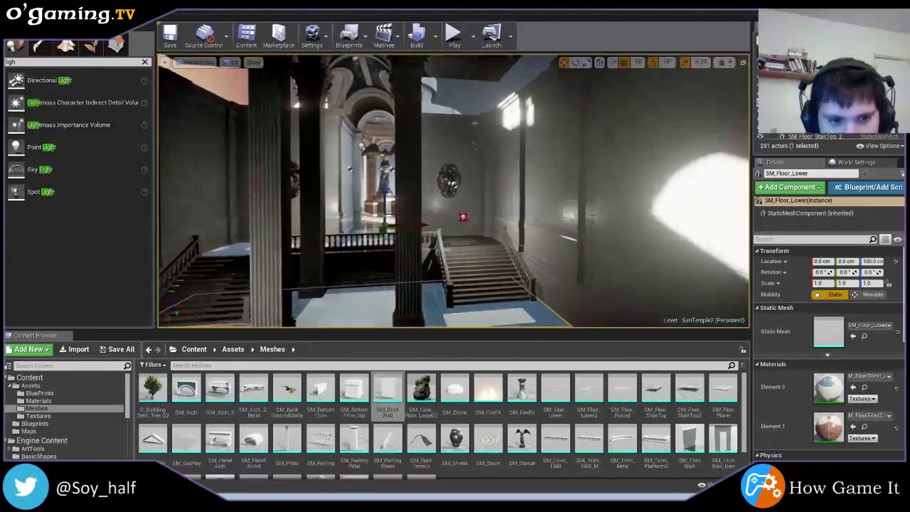
- Browse the BluePrints, Materials and Textures folders, ending back in Meshes
scroll(476, 438, down, 2)
scroll(486, 453, up, 1)
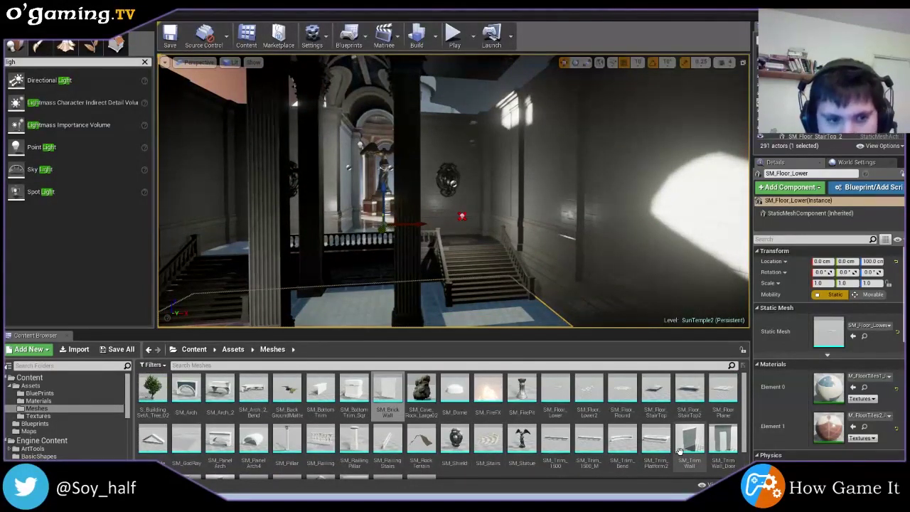
click(62, 392)
click(63, 401)
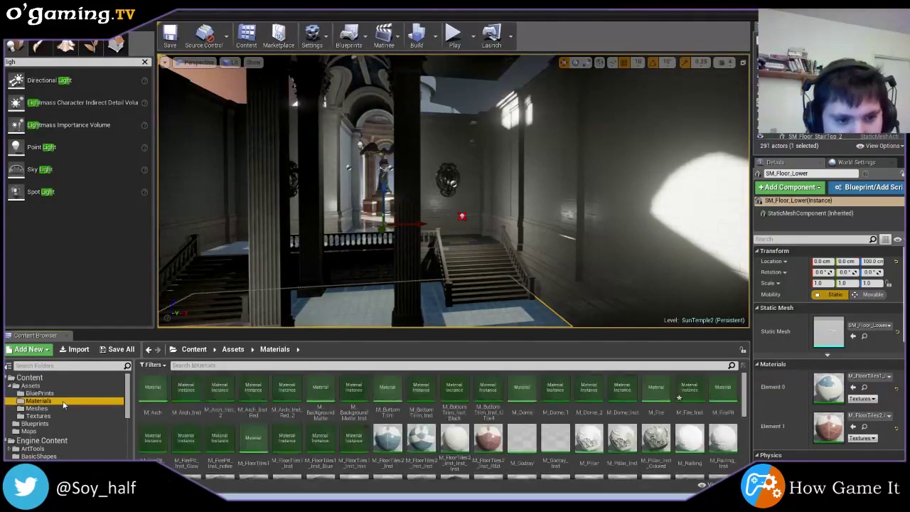
click(34, 408)
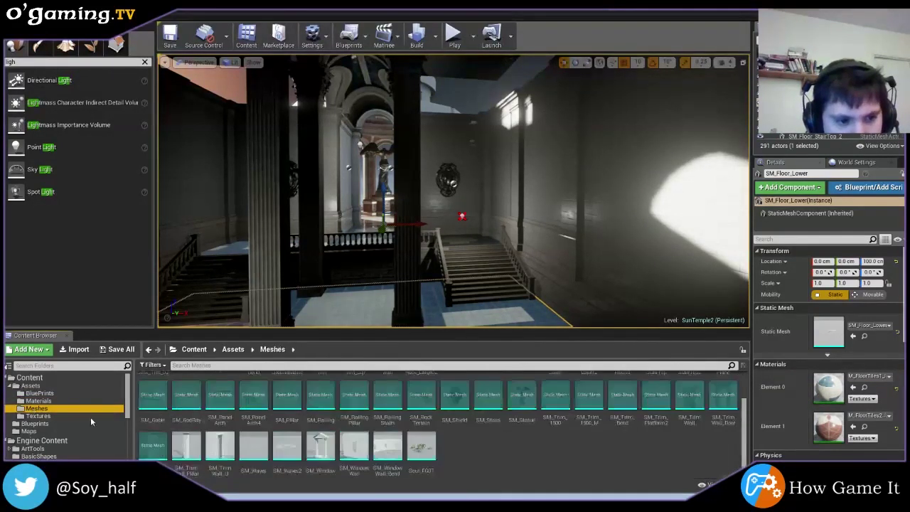
click(57, 415)
click(57, 409)
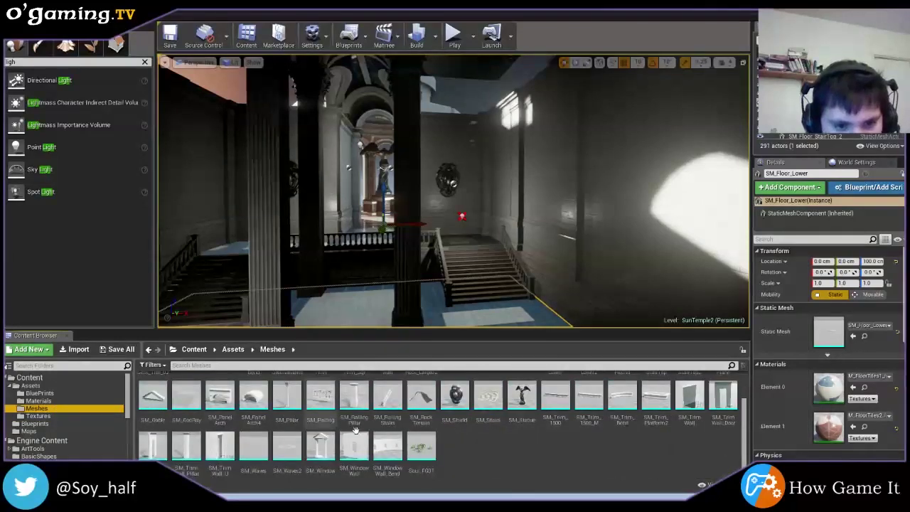
scroll(455, 465, up, 1)
- Undo an accidentally placed SM_Dome and drop SM_FirePit onto the hall floor at -20, 2440, -100
drag(455, 389, 342, 316)
key(ctrl+z)
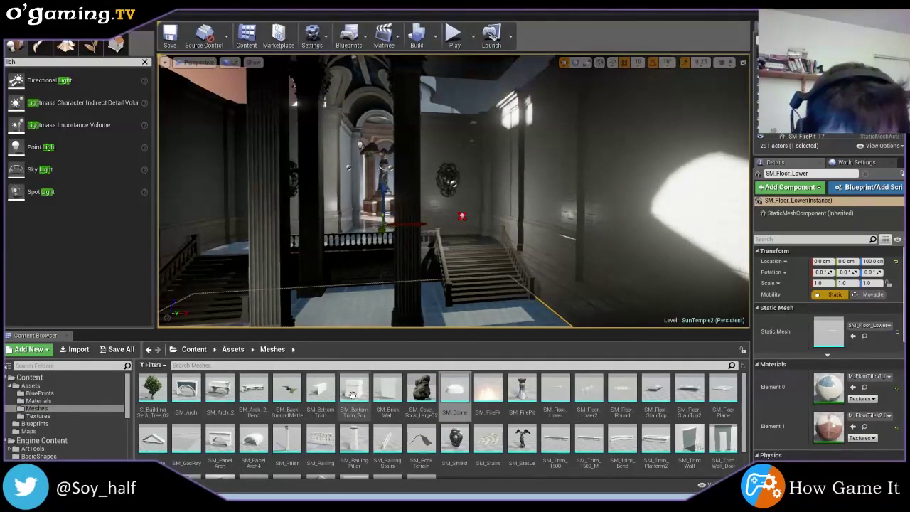
scroll(369, 441, down, 2)
scroll(369, 441, down, 1)
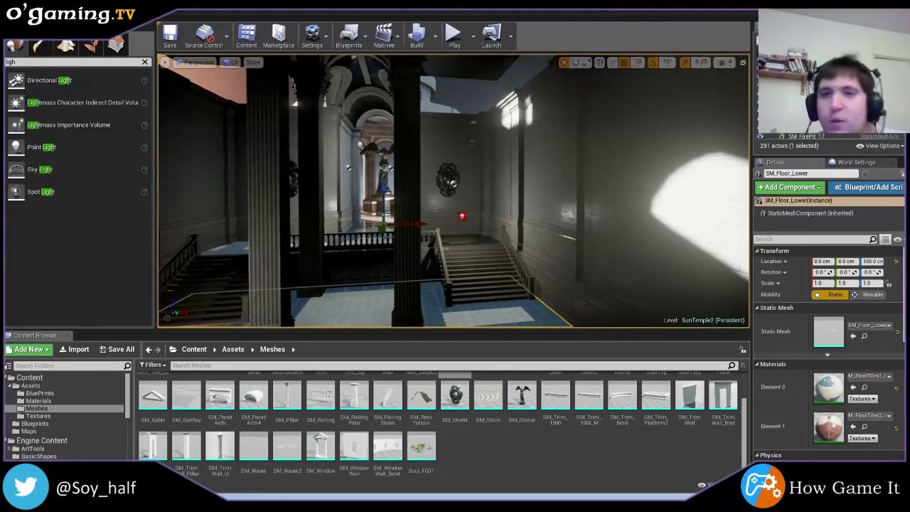
mouse_move(390, 320)
mouse_down()
mouse_move(508, 311)
mouse_move(521, 253)
mouse_move(518, 289)
mouse_move(549, 249)
mouse_move(538, 250)
mouse_up()
scroll(521, 252, up, 2)
- Set the fire pit's scale to 5.0 on X, Y and Z
click(829, 283)
text(5)
key(Tab)
text(5)
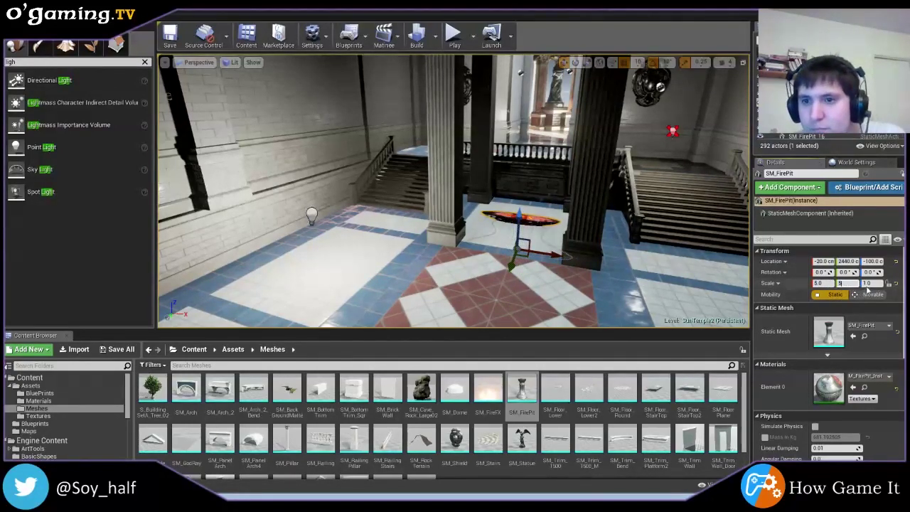
key(Tab)
text(5)
click(659, 273)
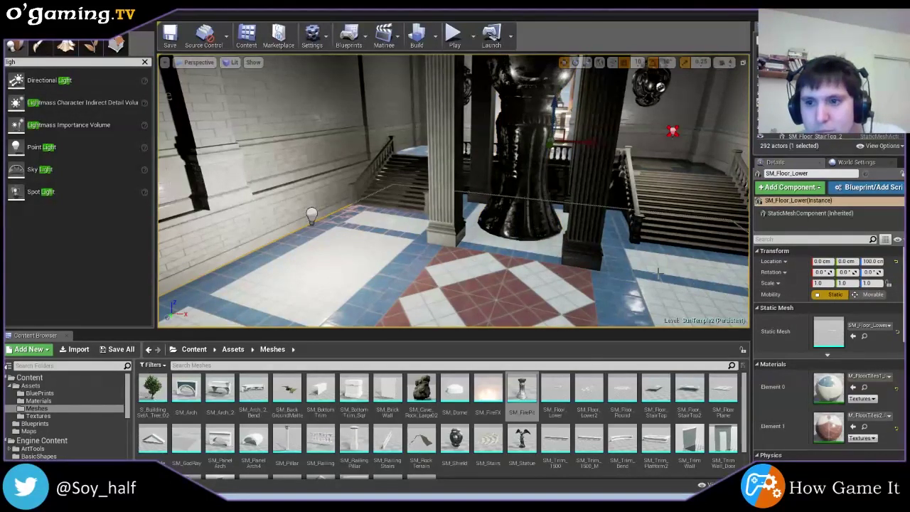
- Sink the enlarged fire pit into the floor between the central columns
click(556, 168)
key(f)
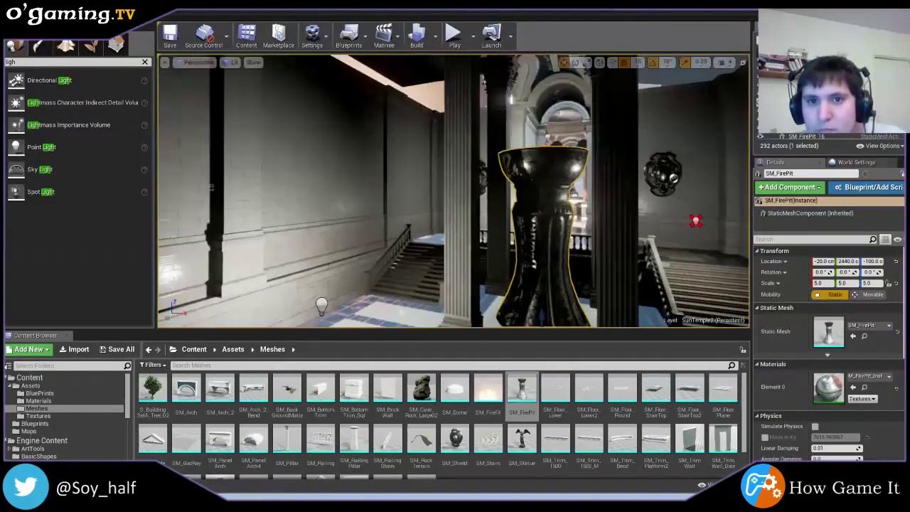
drag(509, 235, 503, 321)
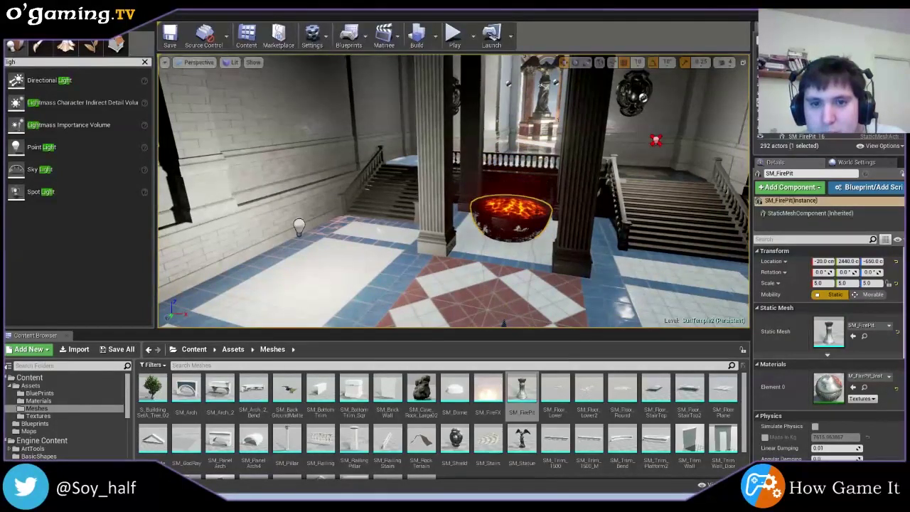
drag(503, 321, 476, 285)
drag(583, 245, 546, 234)
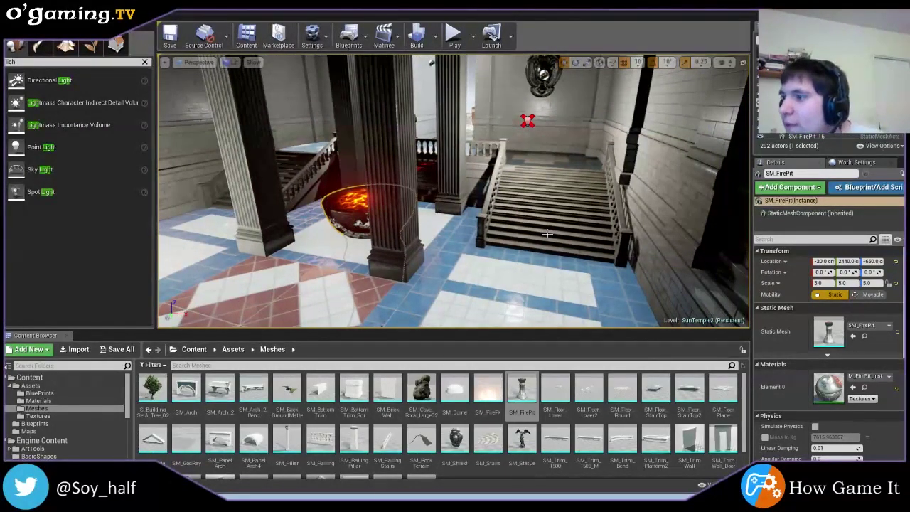
mouse_move(538, 231)
mouse_down()
mouse_move(313, 281)
mouse_move(508, 93)
mouse_move(461, 87)
mouse_move(453, 110)
mouse_up()
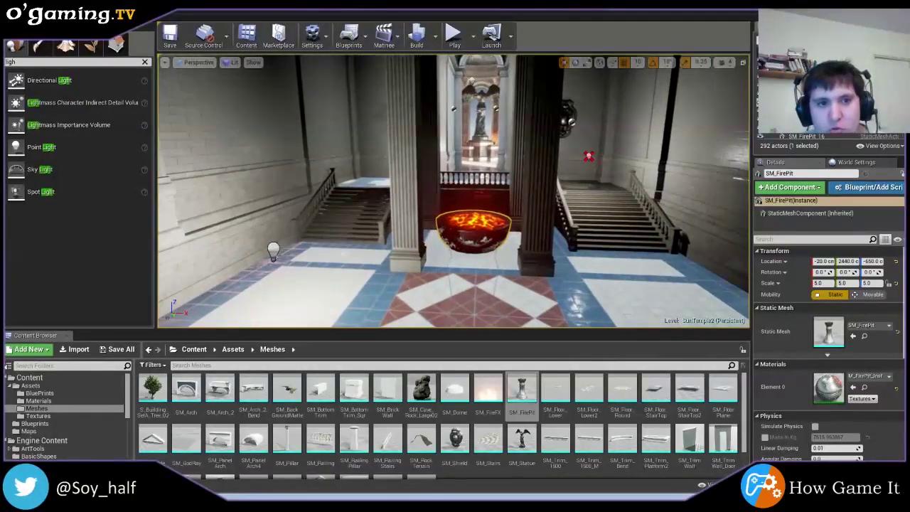
click(312, 259)
- Move PointLight5 from beside the left staircase to just above the lava fire pit
click(273, 248)
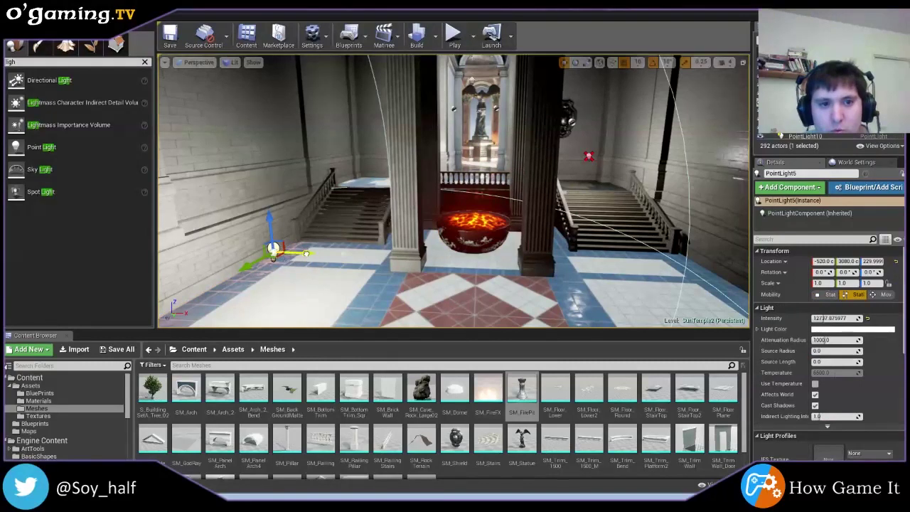
drag(307, 253, 500, 260)
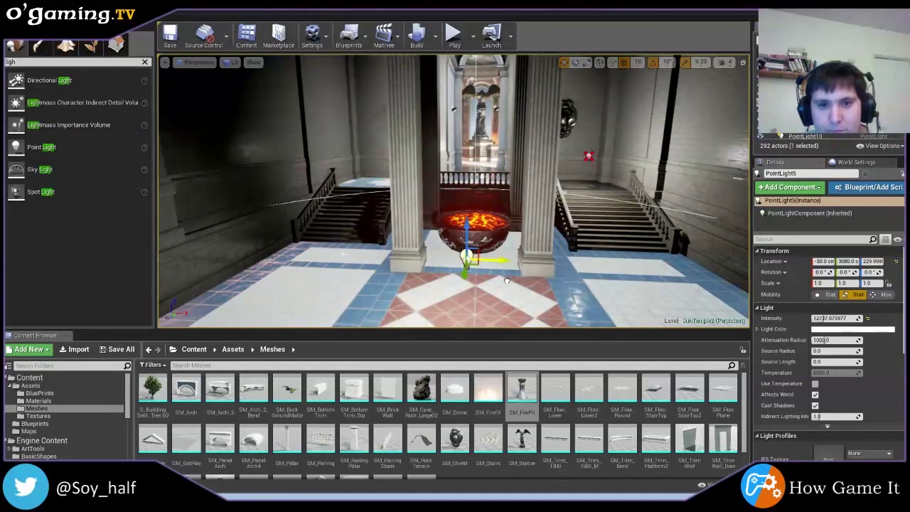
drag(465, 270, 481, 215)
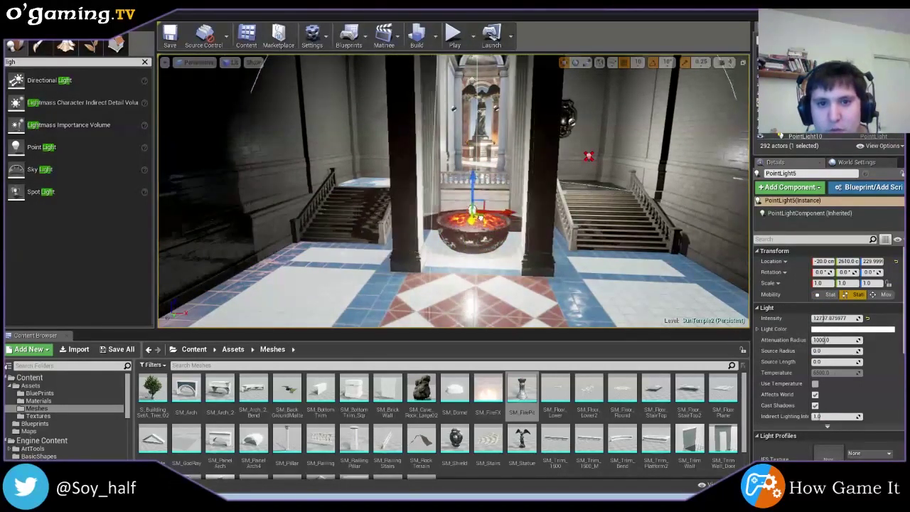
mouse_move(481, 215)
right_down()
mouse_move(541, 213)
mouse_move(497, 213)
right_up()
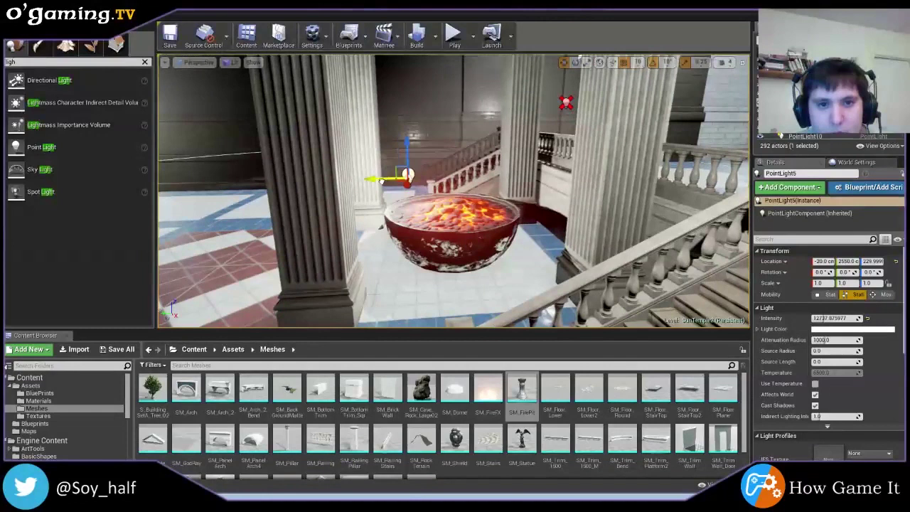
drag(377, 183, 433, 183)
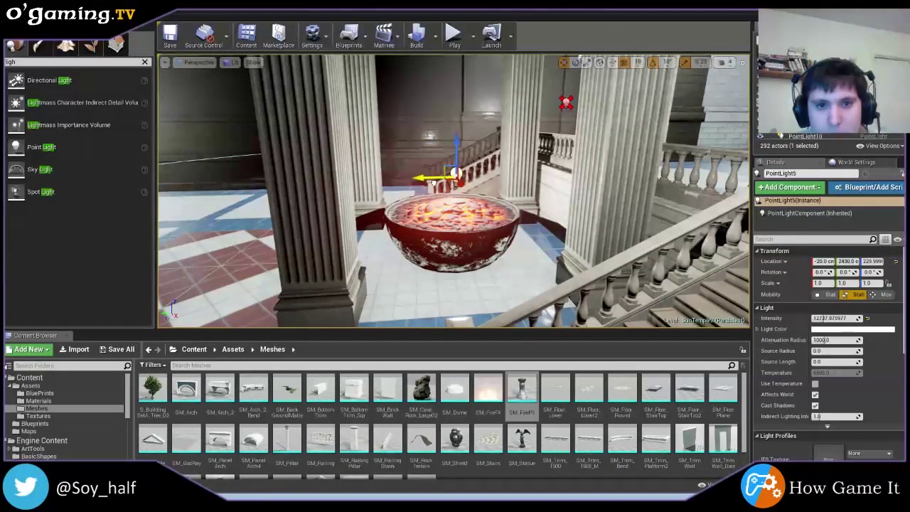
- Tint PointLight5 red (R 1.0, G 0.469, B 0.45)
scroll(457, 202, up, 3)
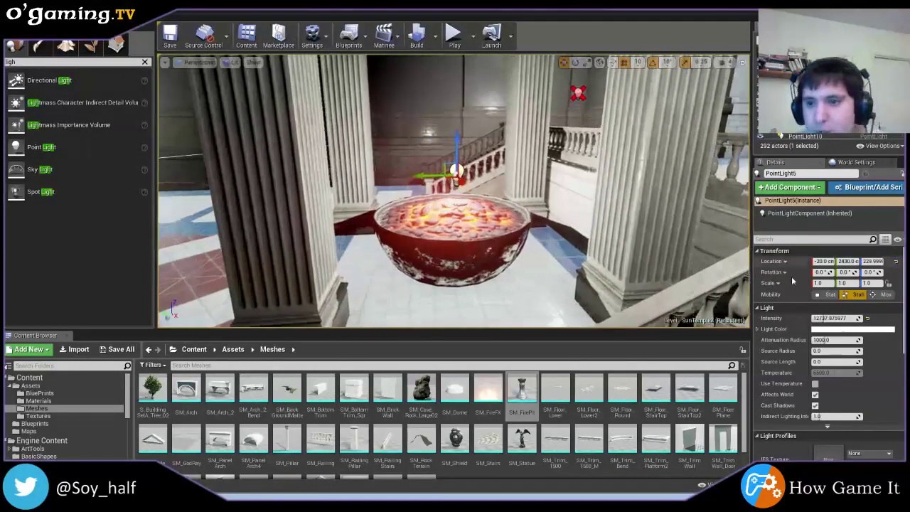
click(836, 329)
mouse_move(787, 353)
mouse_down()
mouse_move(818, 371)
mouse_move(785, 360)
mouse_up()
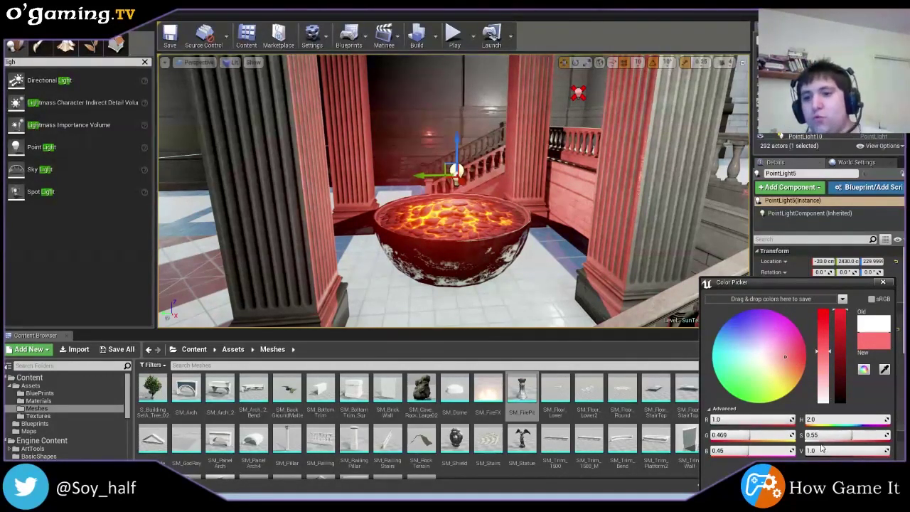
- Close the Color Picker and fly through the hall to inspect the salmon-red glow on the columns
right_drag(455, 213, 455, 213)
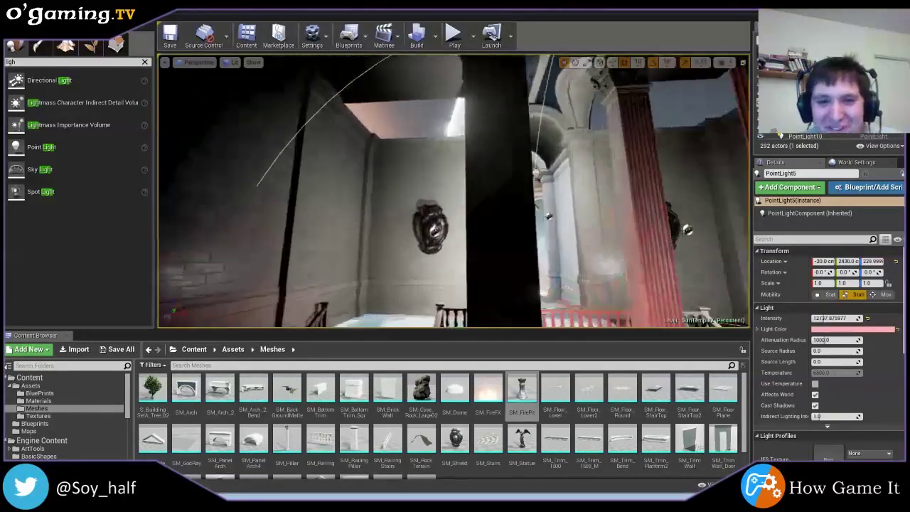
right_drag(455, 213, 454, 213)
click(327, 142)
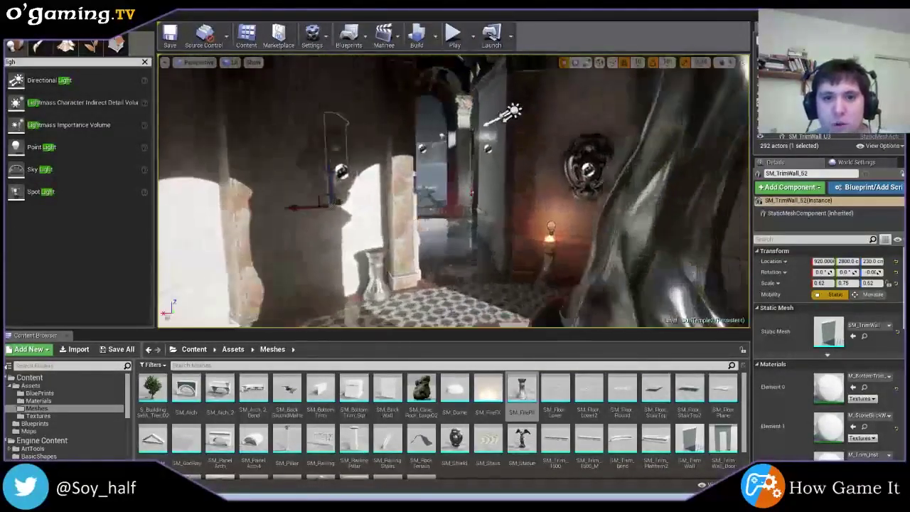
right_drag(455, 214, 454, 213)
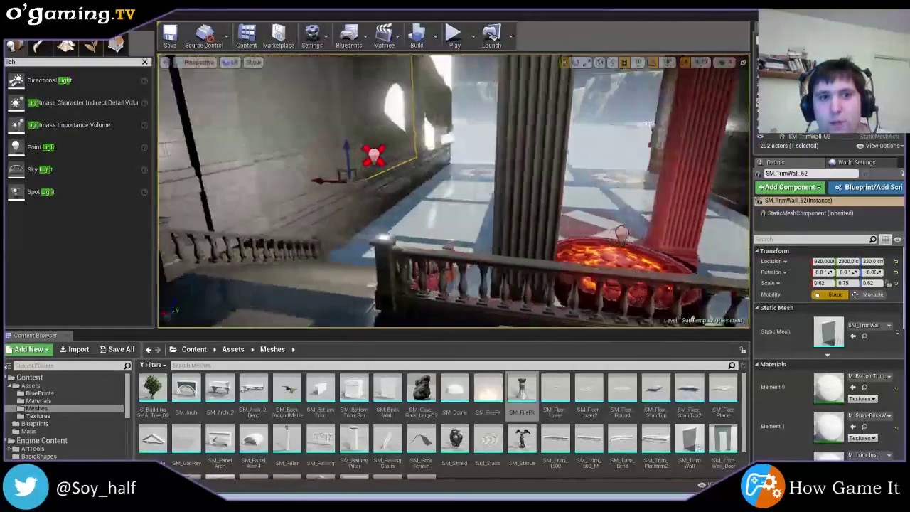
right_drag(374, 172, 375, 173)
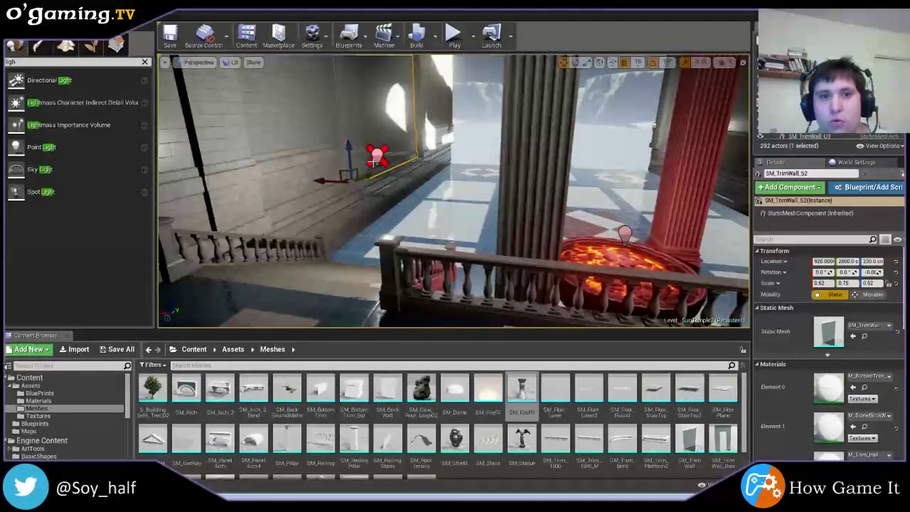
click(375, 158)
key(Delete)
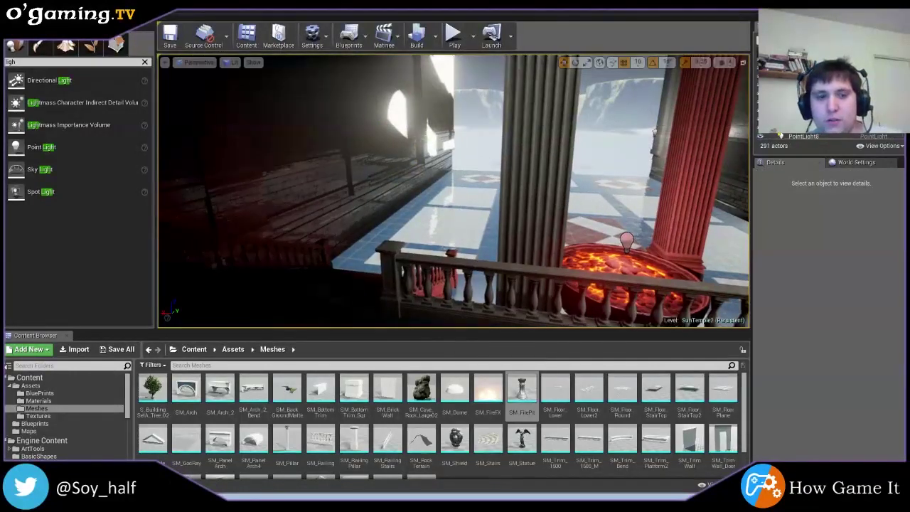
key(ctrl+z)
right_drag(375, 183, 376, 183)
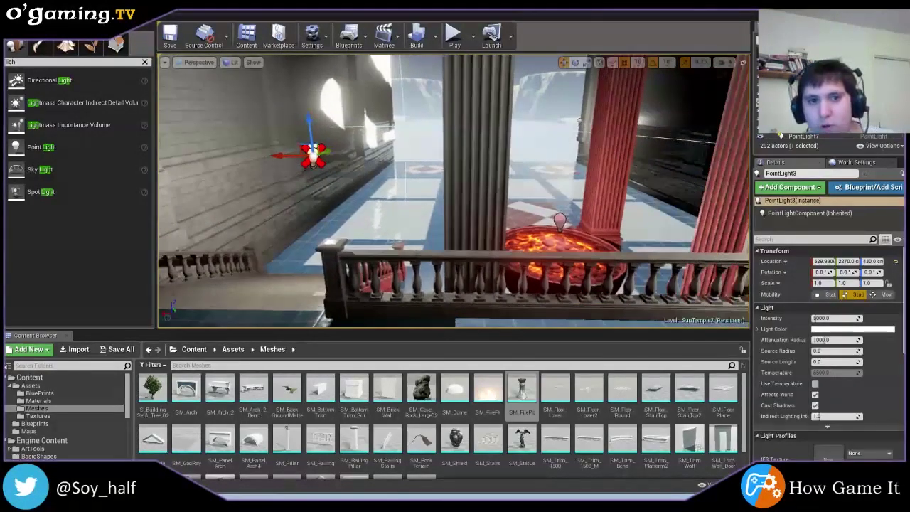
right_drag(333, 163, 333, 162)
click(333, 165)
click(333, 163)
- Nudge PointLight3 sideways along the X axis
drag(332, 163, 307, 163)
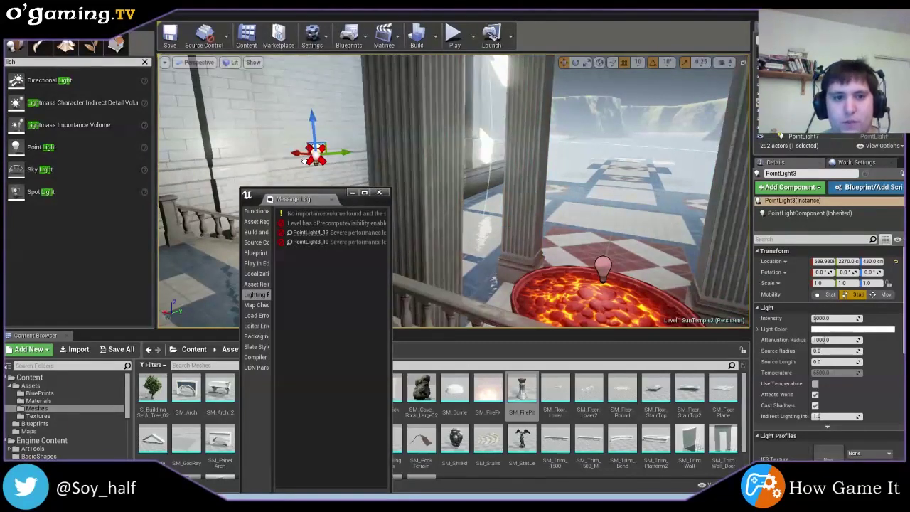
- Dismiss the lighting Message Log and fly around the hall to review the lava fire pit
click(379, 192)
mouse_move(455, 192)
right_down()
mouse_move(427, 199)
mouse_move(441, 214)
mouse_move(455, 192)
right_up()
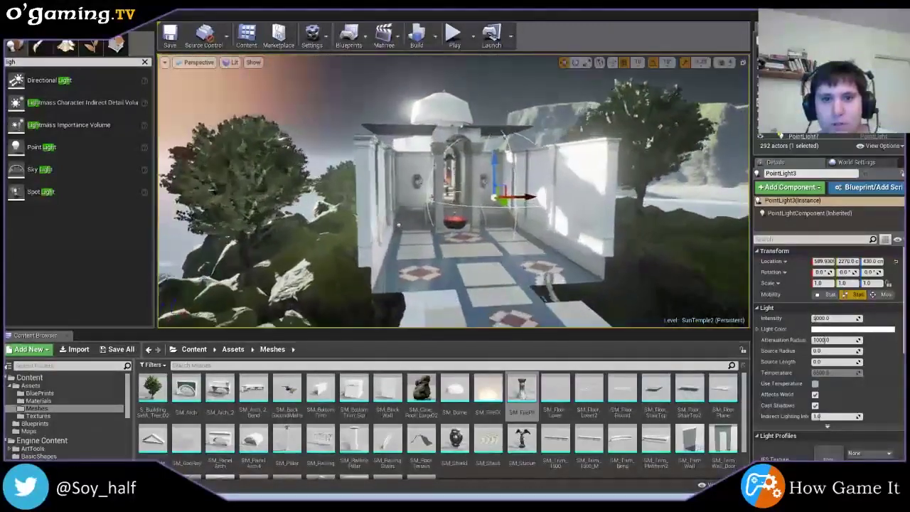
mouse_move(455, 192)
right_down()
mouse_move(455, 164)
mouse_move(454, 185)
right_up()
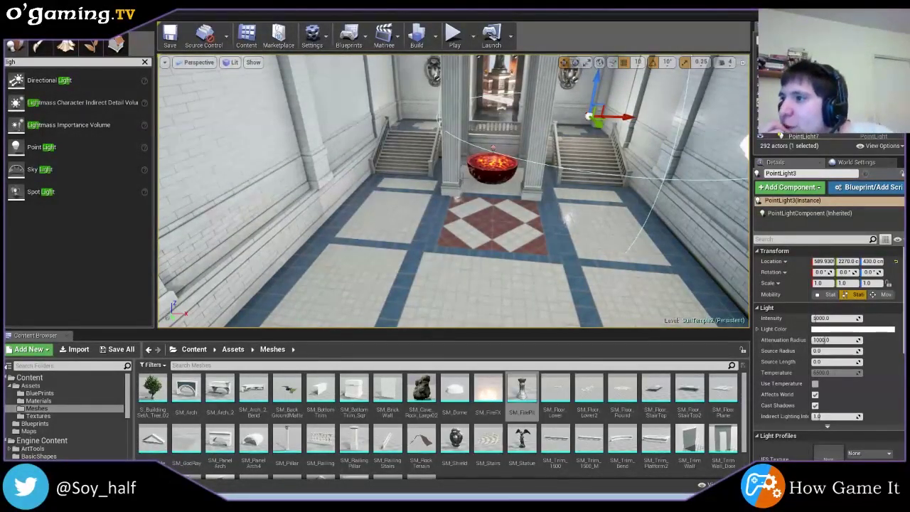
right_drag(455, 185, 458, 185)
scroll(453, 191, up, 2)
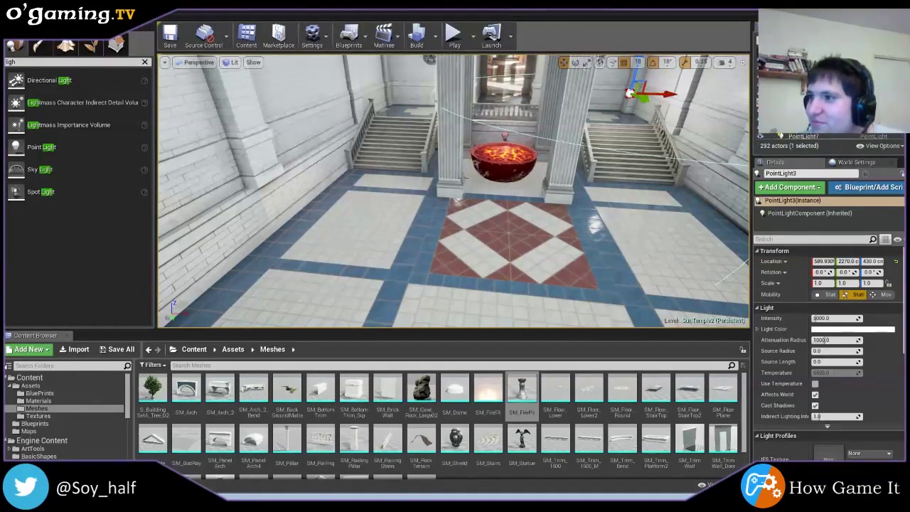
mouse_move(453, 213)
right_down()
mouse_move(455, 178)
mouse_move(466, 181)
right_up()
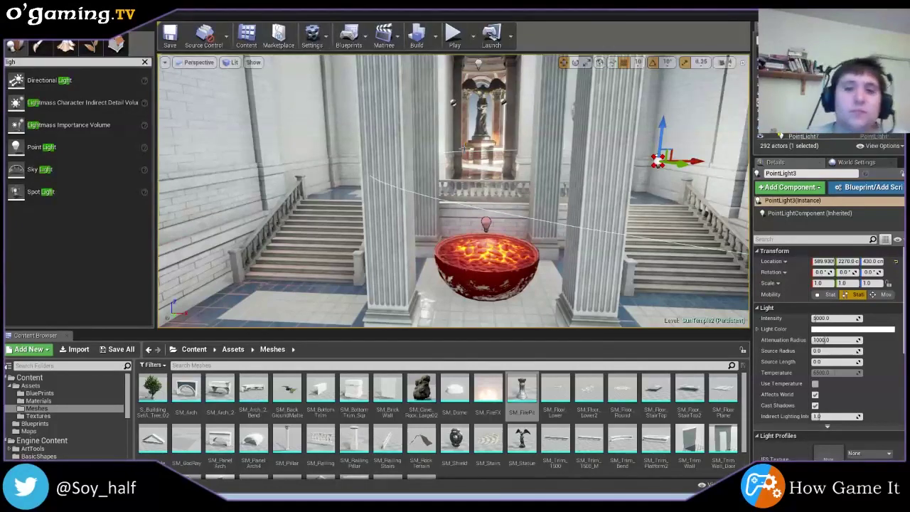
drag(455, 214, 455, 256)
- Frame PointLight5 and change its colour to red-orange (R 1.0, G 0.178, B 0)
click(482, 217)
key(f)
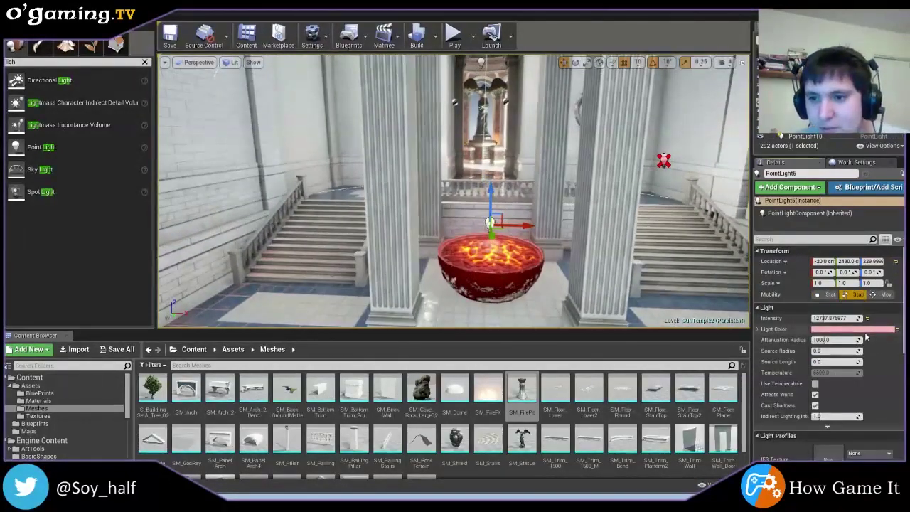
click(867, 329)
click(813, 359)
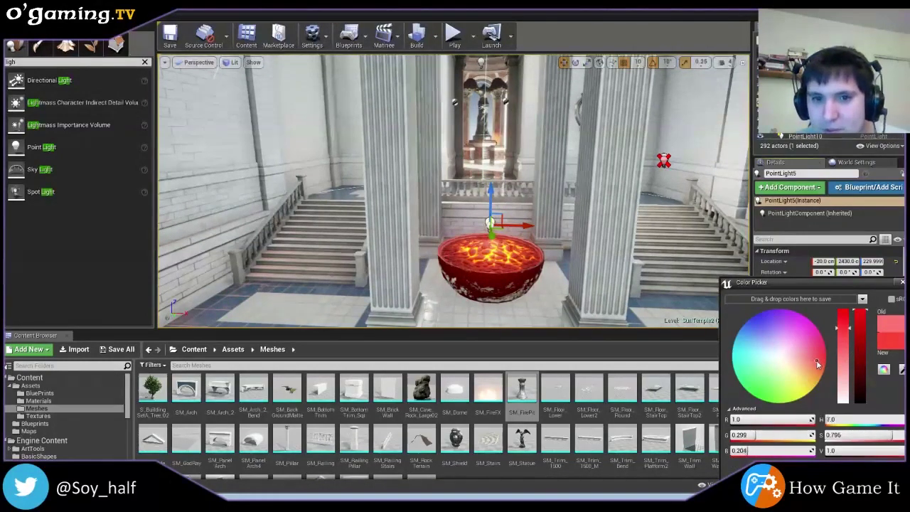
mouse_move(814, 359)
mouse_down()
mouse_move(827, 358)
mouse_move(829, 369)
mouse_up()
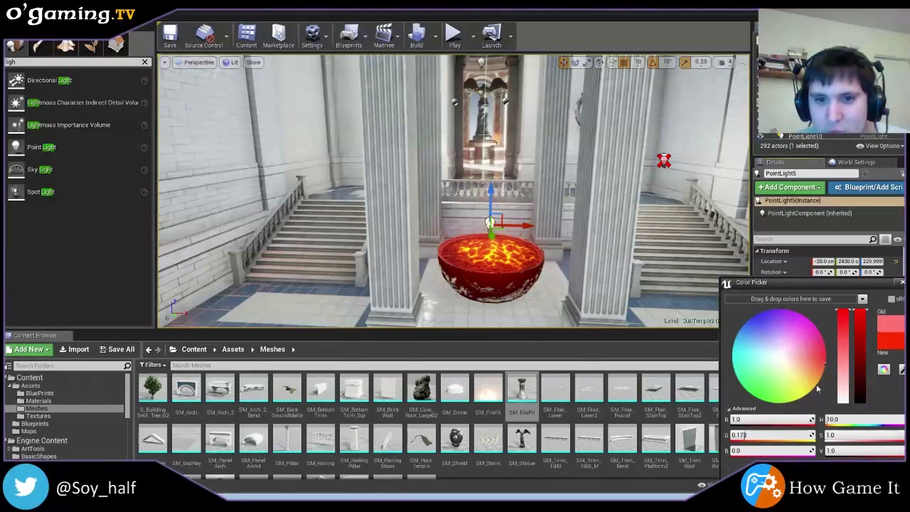
click(639, 334)
right_drag(639, 313, 505, 60)
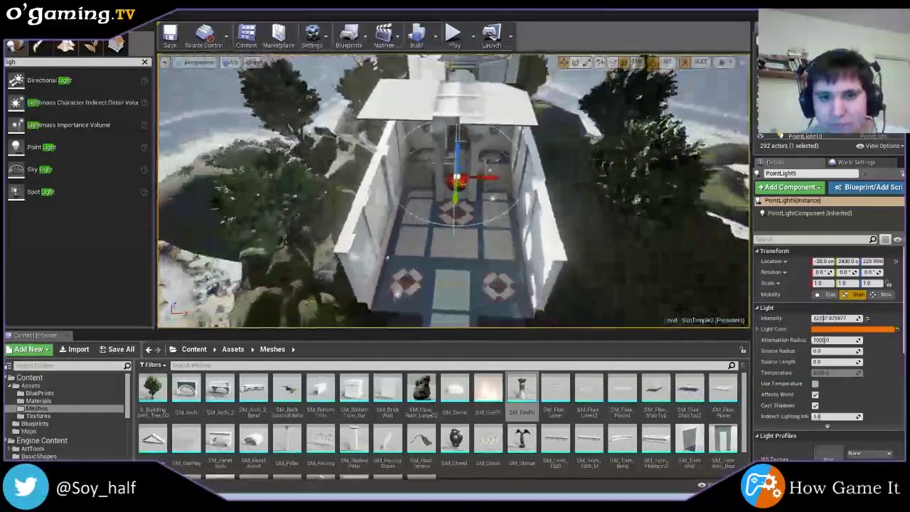
right_drag(505, 60, 504, 60)
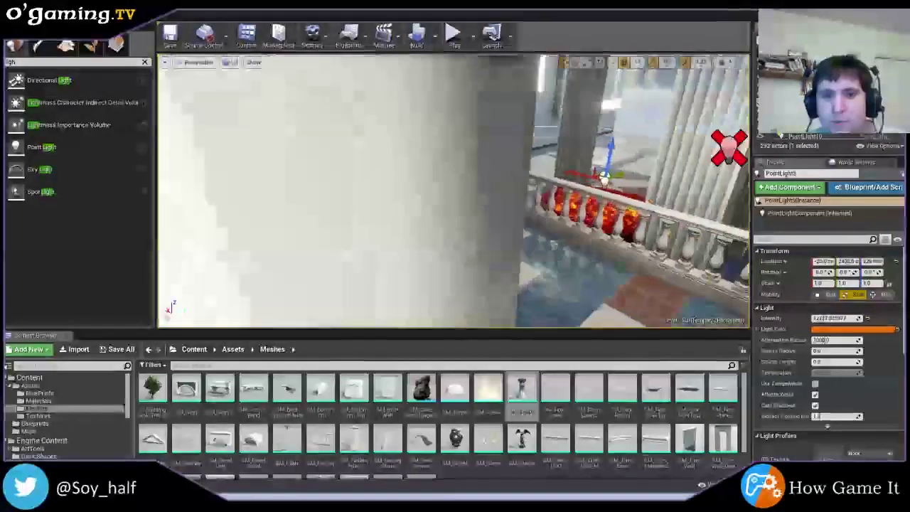
key(f)
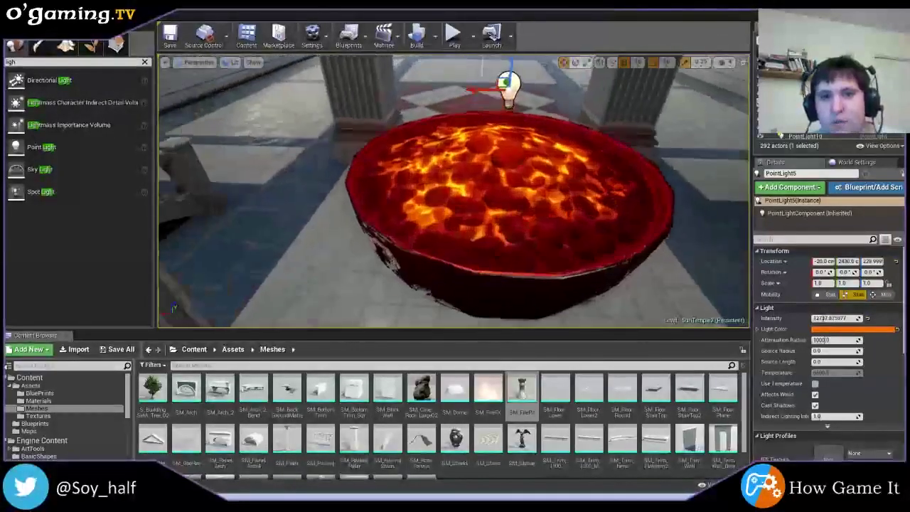
right_drag(505, 60, 504, 60)
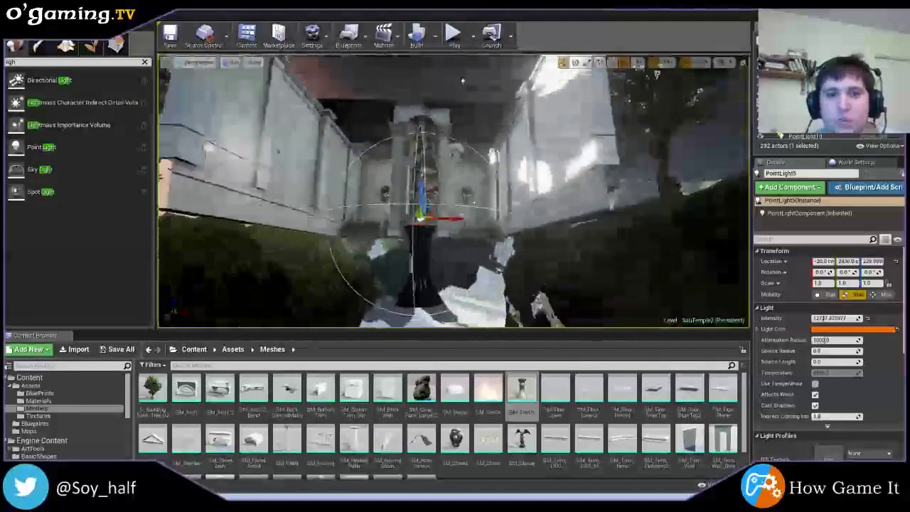
alt+drag(462, 80, 462, 80)
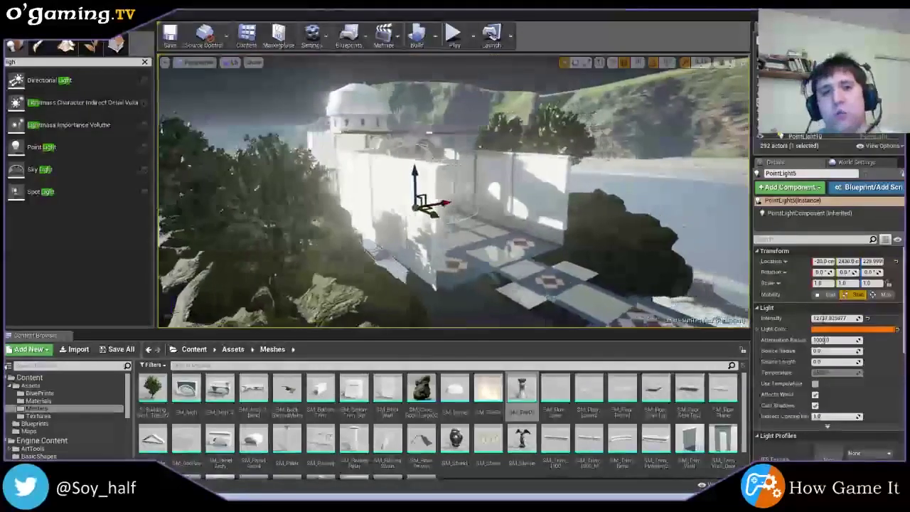
alt+drag(650, 309, 649, 308)
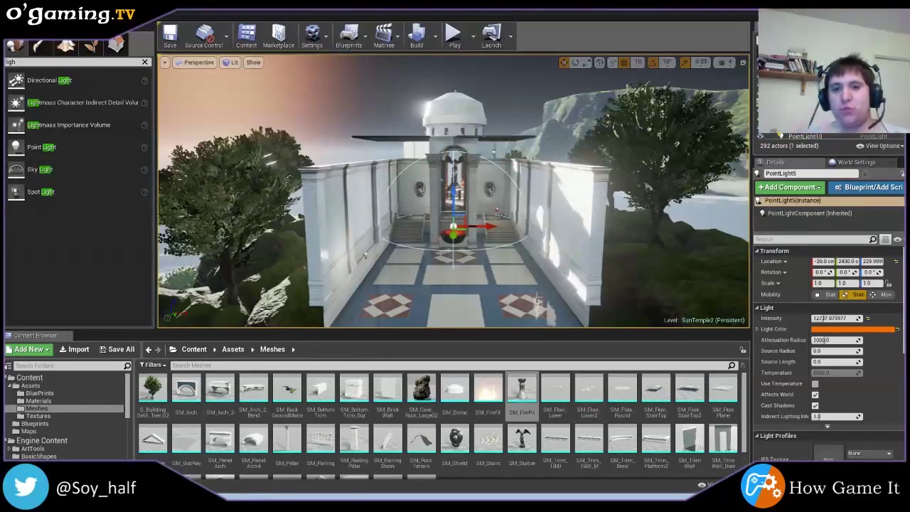
mouse_move(538, 302)
right_down()
mouse_move(513, 270)
mouse_move(540, 241)
mouse_move(498, 214)
mouse_move(664, 121)
mouse_move(694, 121)
right_up()
click(662, 118)
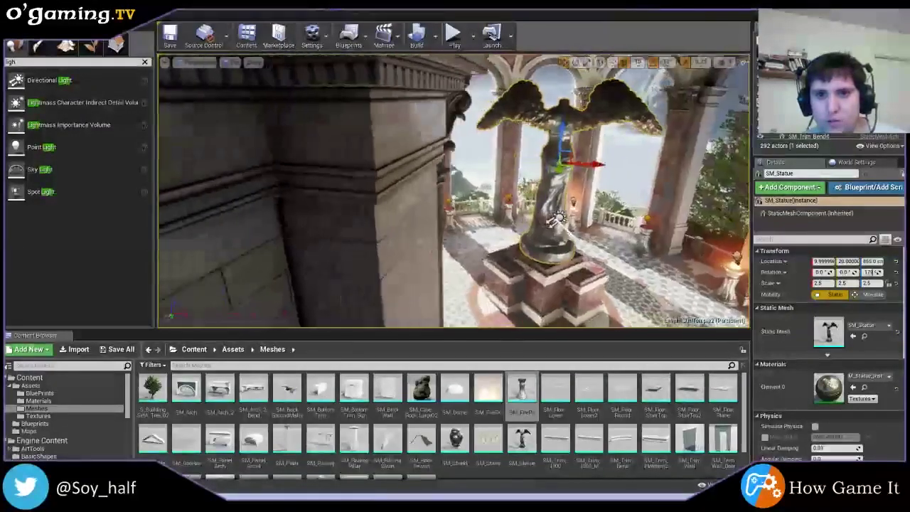
right_drag(583, 69, 583, 69)
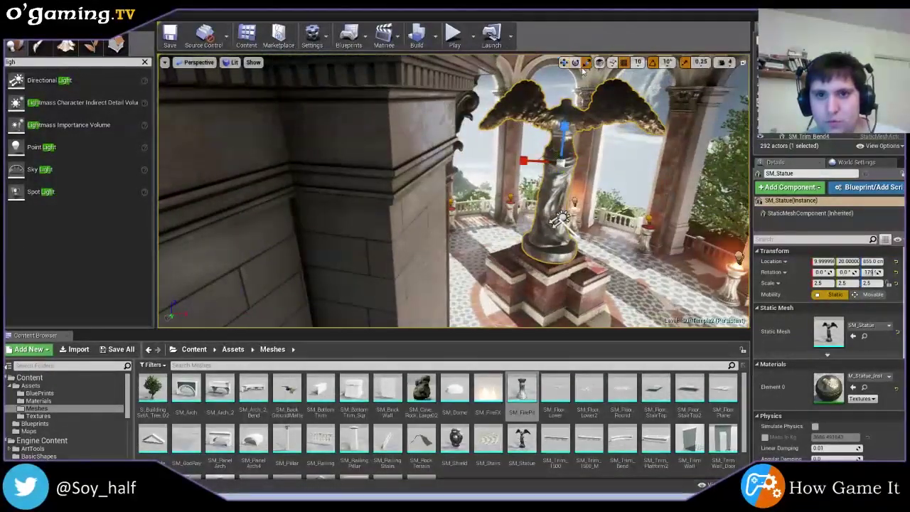
right_drag(575, 129, 574, 130)
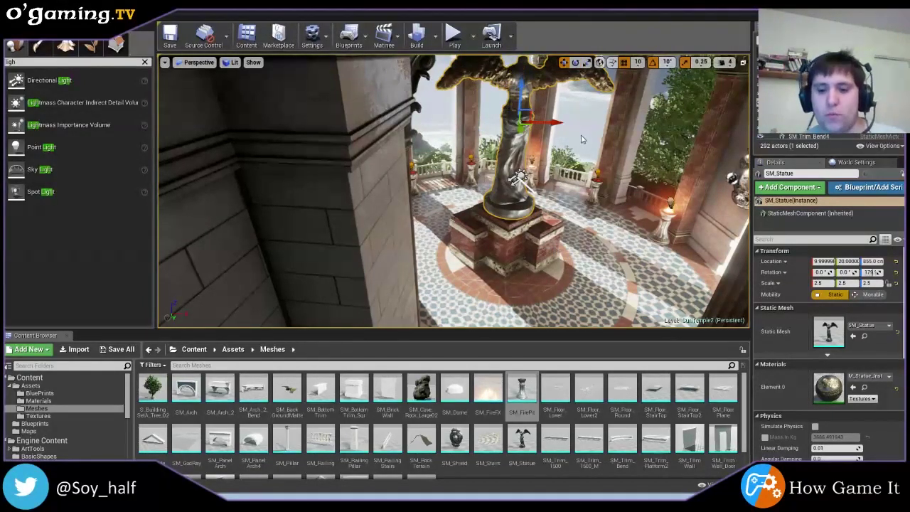
mouse_move(519, 177)
alt+mouse_down()
mouse_move(306, 196)
mouse_move(348, 211)
alt+mouse_up()
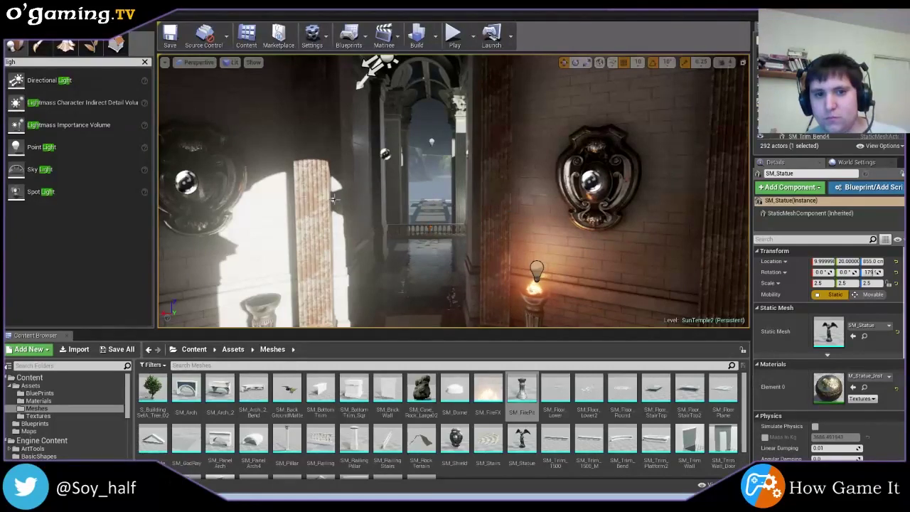
alt+drag(333, 199, 340, 195)
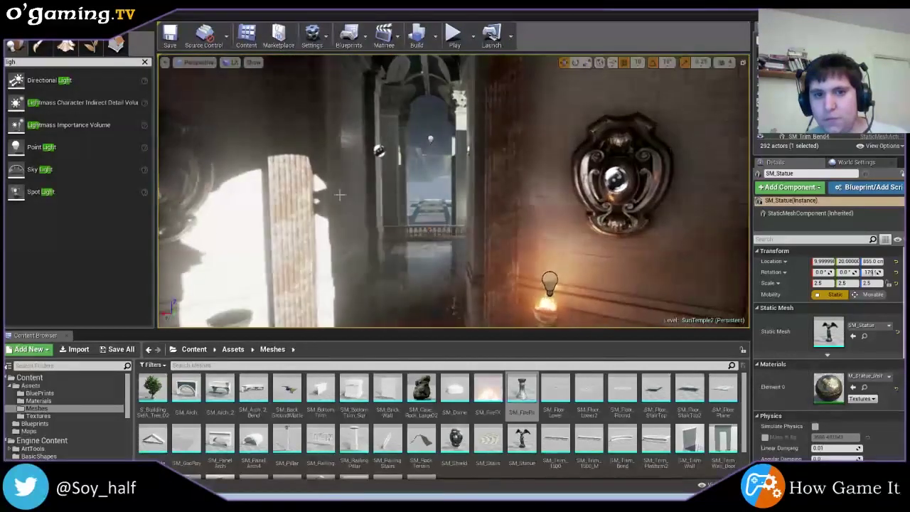
mouse_move(508, 213)
alt+mouse_down()
mouse_move(339, 60)
mouse_move(438, 214)
alt+mouse_up()
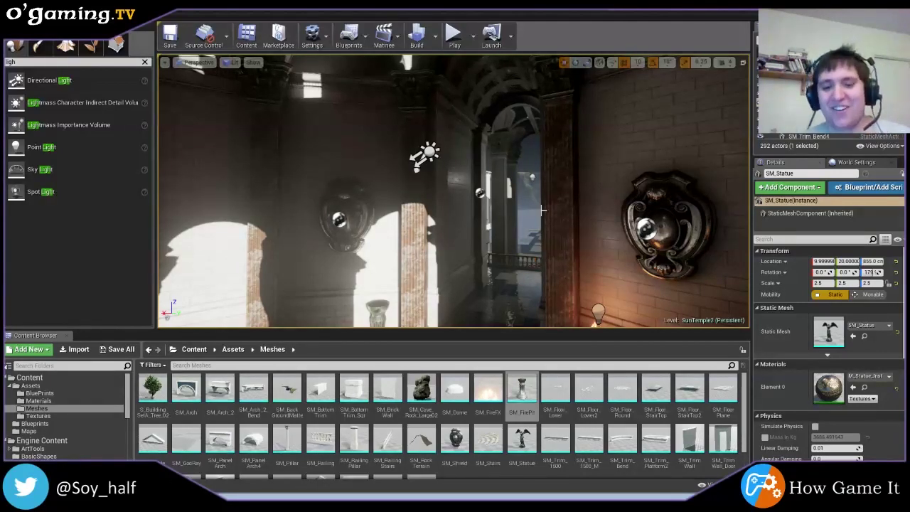
key(f)
mouse_move(542, 209)
alt+mouse_down()
mouse_move(517, 165)
mouse_move(462, 245)
mouse_move(463, 210)
mouse_move(474, 238)
alt+mouse_up()
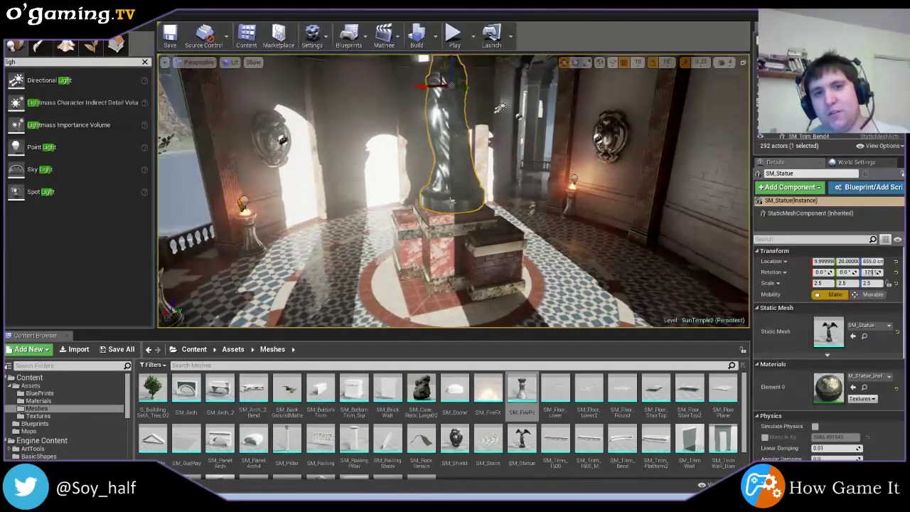
alt+drag(474, 238, 512, 213)
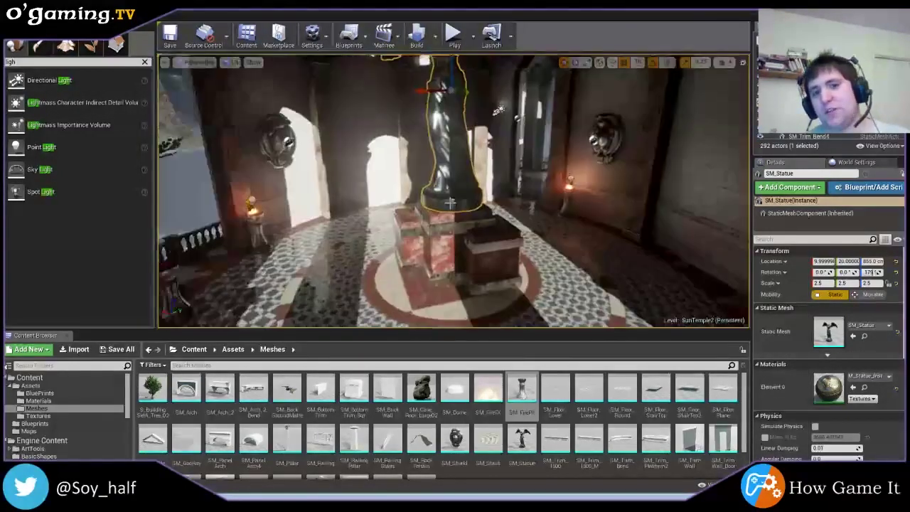
mouse_move(557, 112)
alt+mouse_down()
mouse_move(468, 128)
mouse_move(440, 201)
mouse_move(412, 169)
mouse_move(430, 179)
alt+mouse_up()
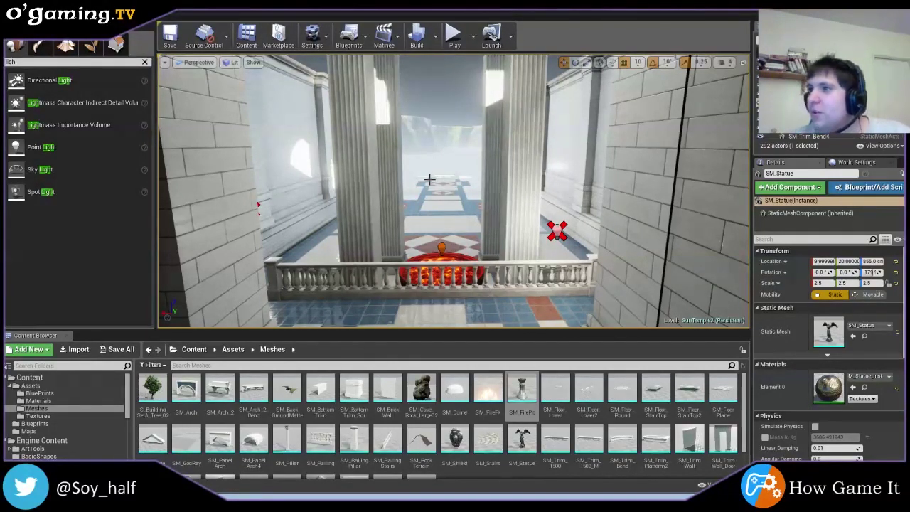
mouse_move(429, 179)
mouse_down()
mouse_move(429, 142)
mouse_move(403, 185)
mouse_move(402, 228)
mouse_up()
click(322, 78)
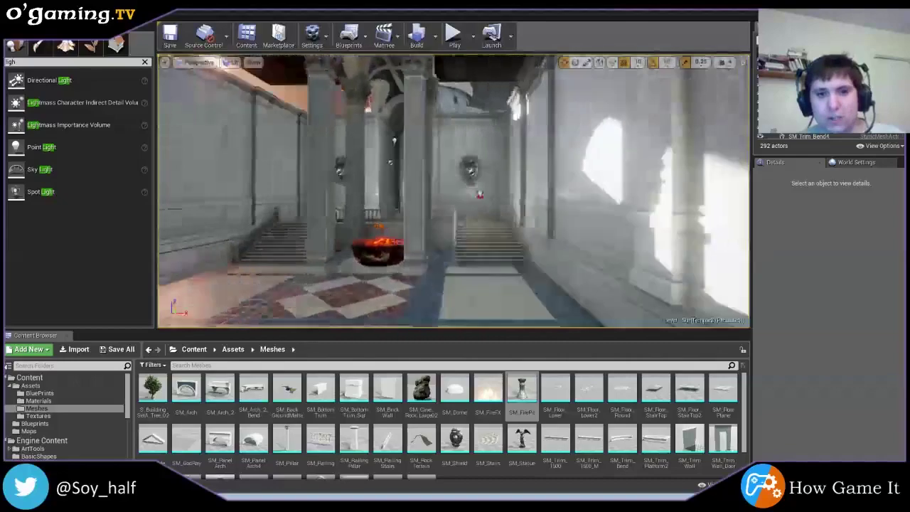
mouse_move(402, 227)
mouse_down()
mouse_move(398, 207)
mouse_move(398, 235)
mouse_move(369, 235)
mouse_up()
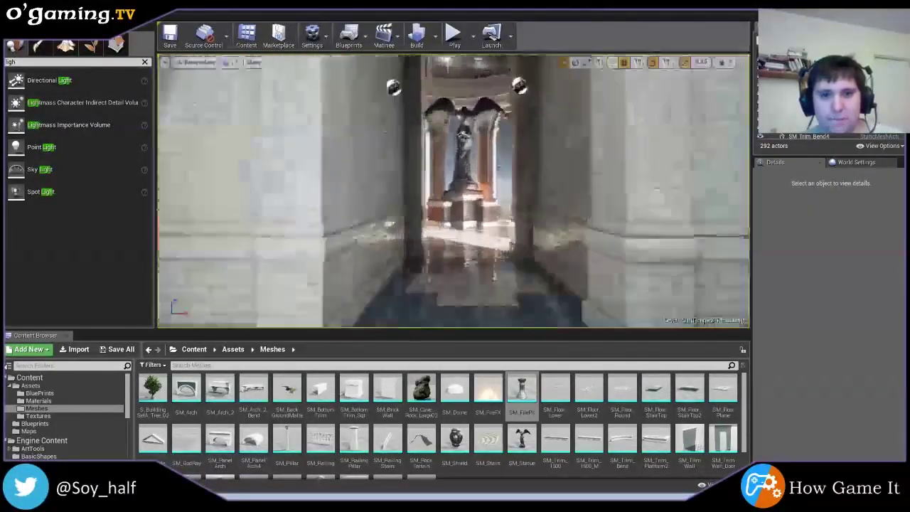
mouse_move(455, 213)
mouse_down()
mouse_move(427, 185)
mouse_move(398, 199)
mouse_move(426, 192)
mouse_up()
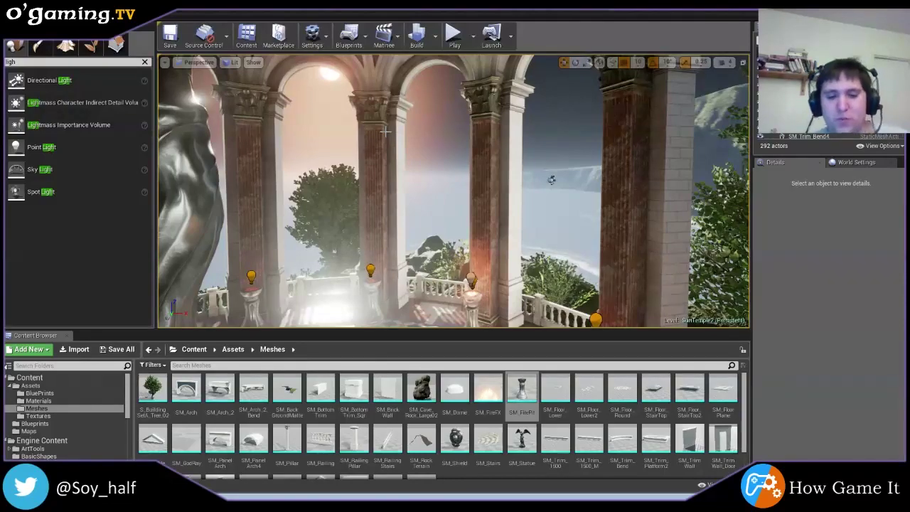
right_drag(384, 132, 384, 131)
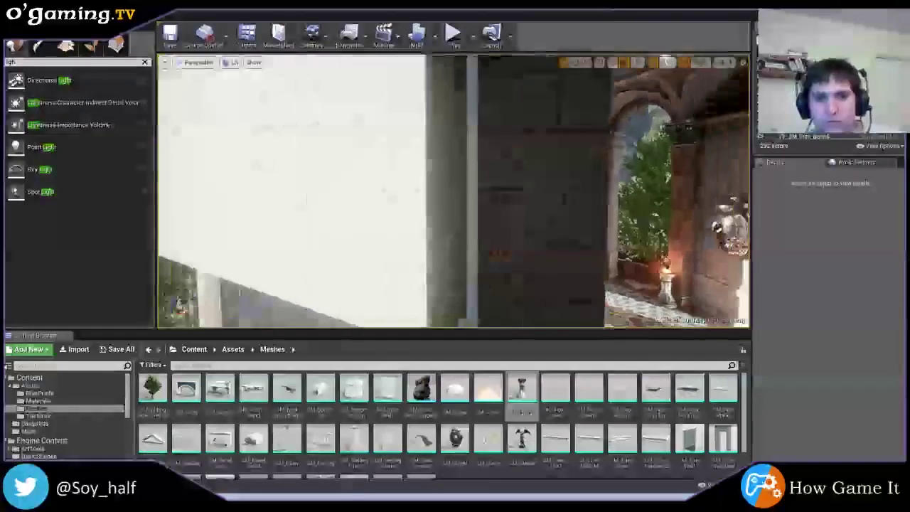
right_drag(435, 192, 435, 192)
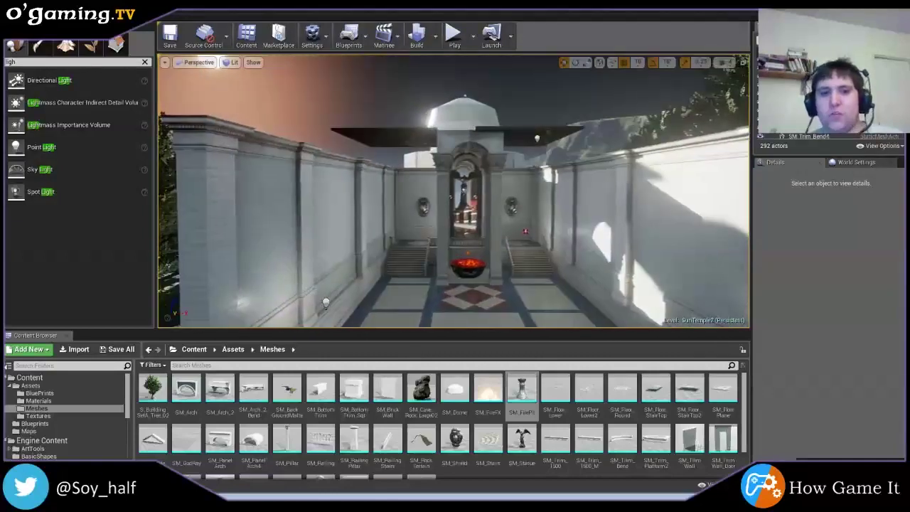
scroll(369, 137, down, 1)
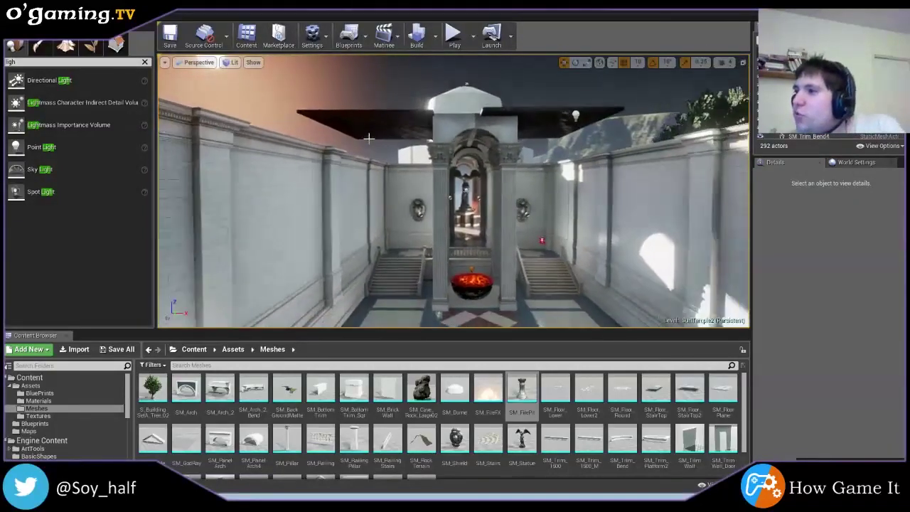
scroll(368, 137, down, 1)
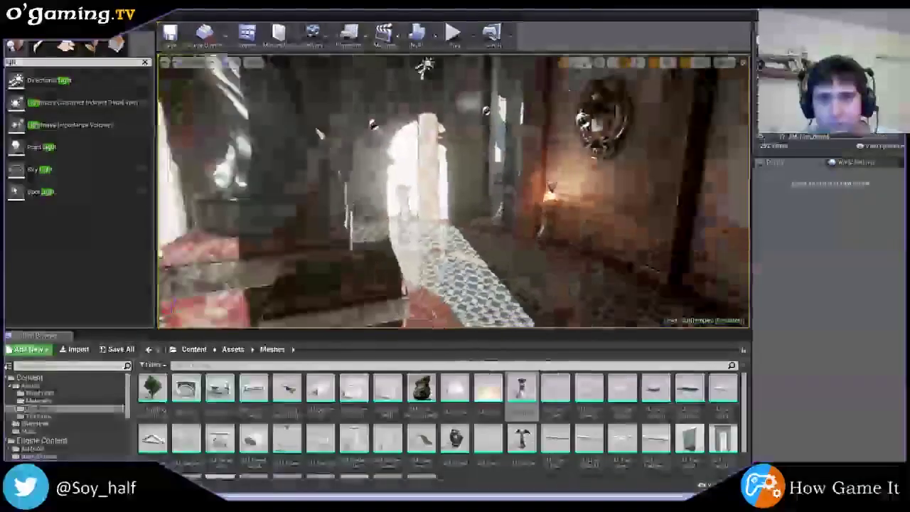
click(453, 32)
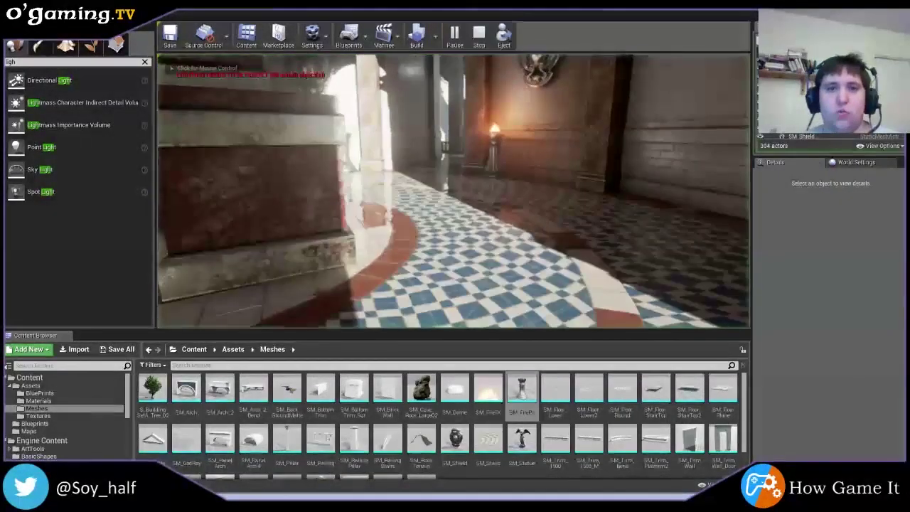
click(453, 192)
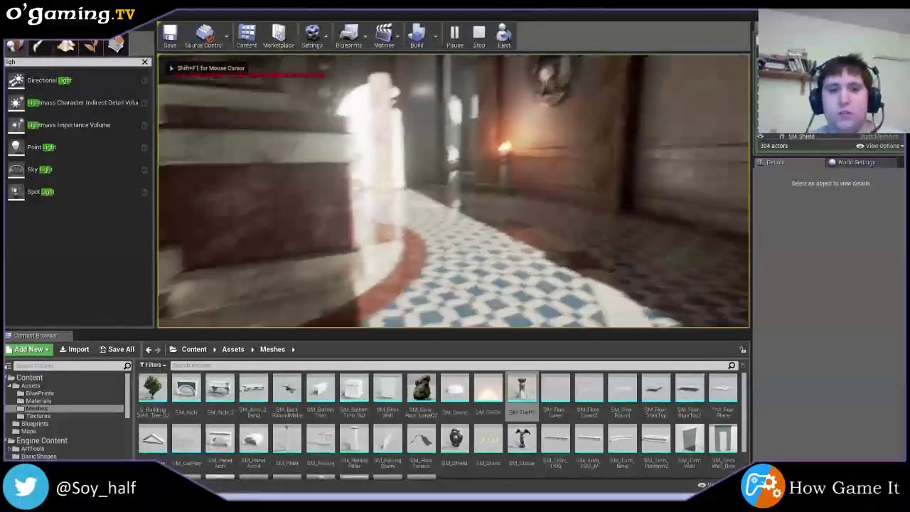
key(alt+Tab)
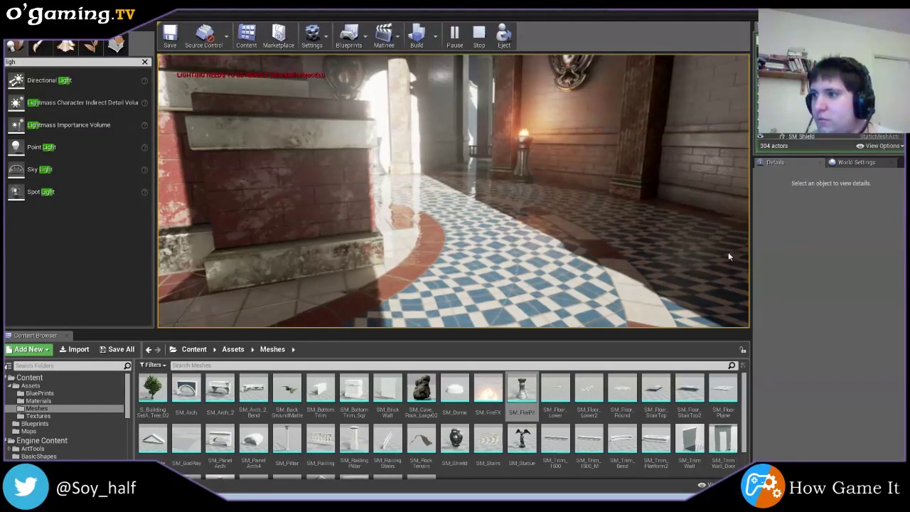
click(453, 190)
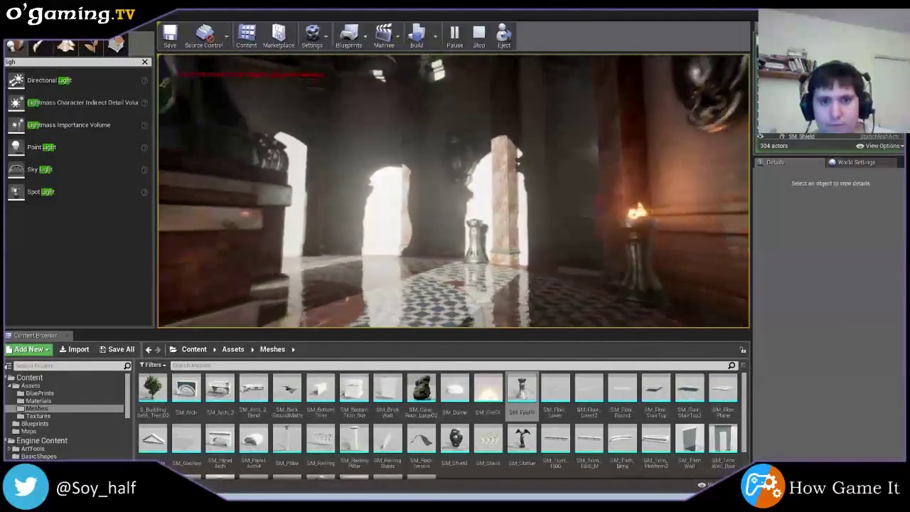
key(Escape)
- Open the FirstPersonCharacter pawn blueprint via Blueprints > GameMode: Edit MyGame
click(348, 35)
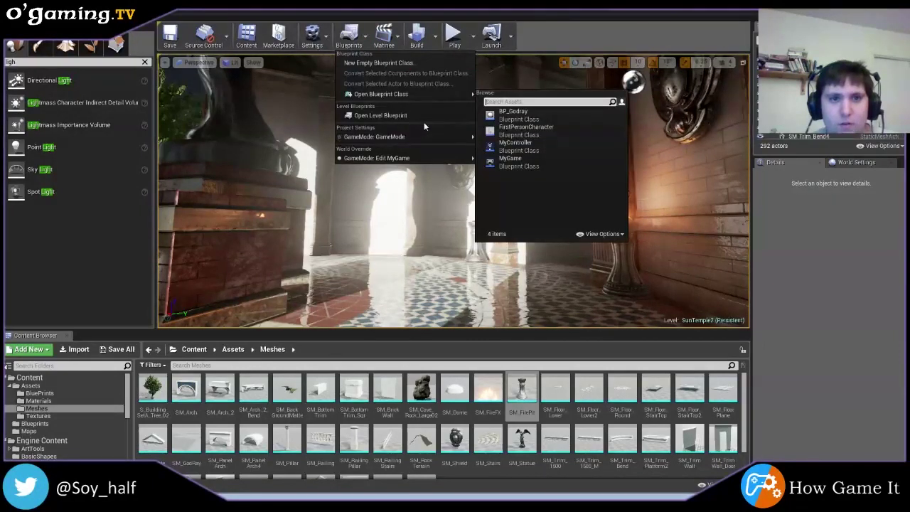
mouse_move(442, 157)
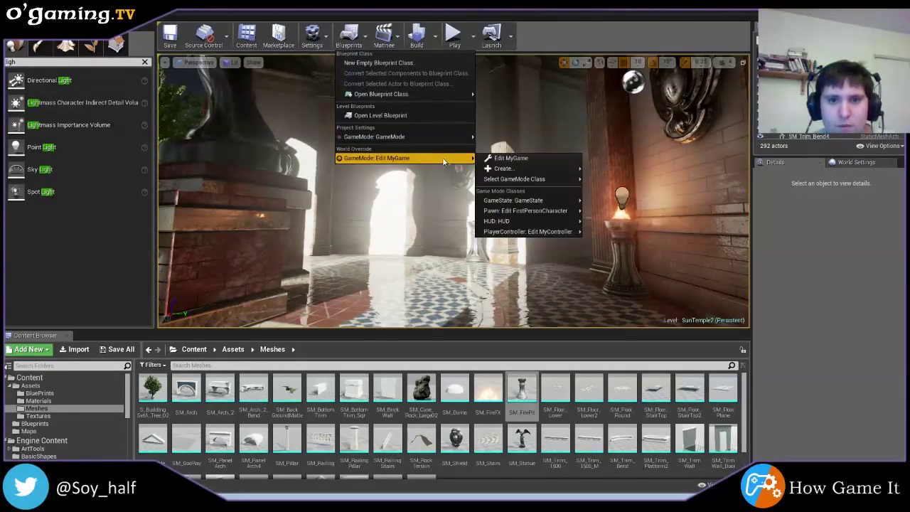
mouse_move(550, 210)
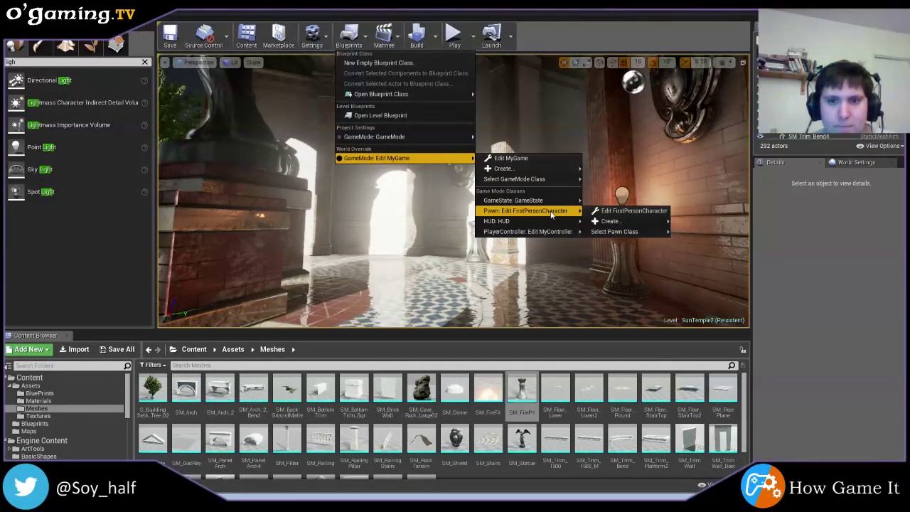
click(603, 214)
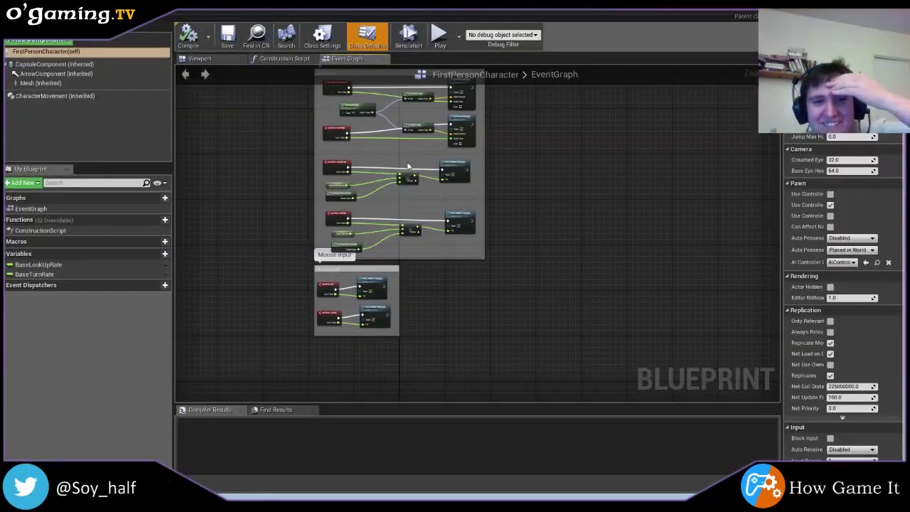
- Inspect the movement and turn-rate nodes in the Event Graph, then start a Play session
right_drag(596, 244, 494, 362)
scroll(440, 310, up, 3)
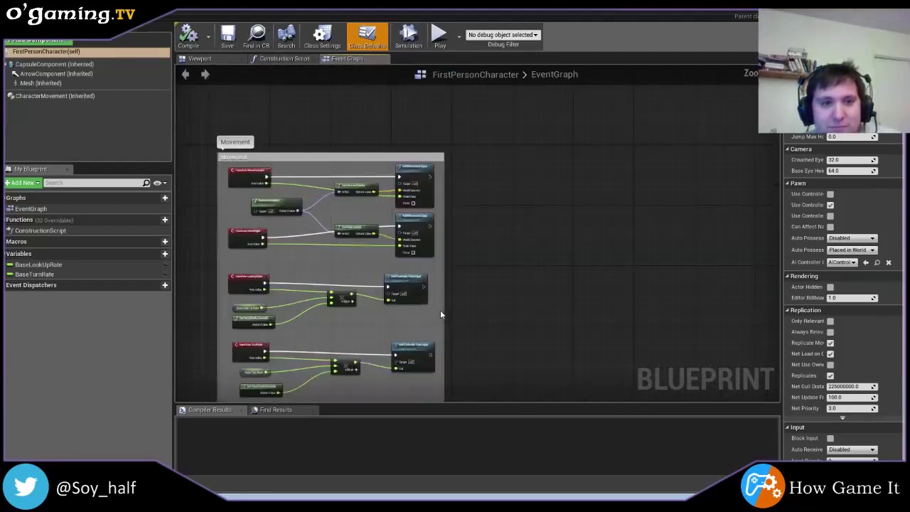
scroll(498, 313, up, 3)
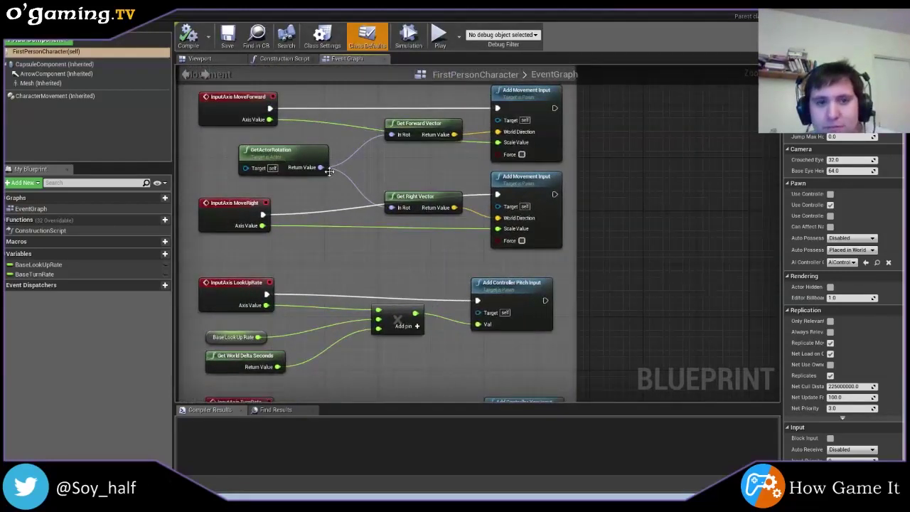
scroll(493, 179, down, 1)
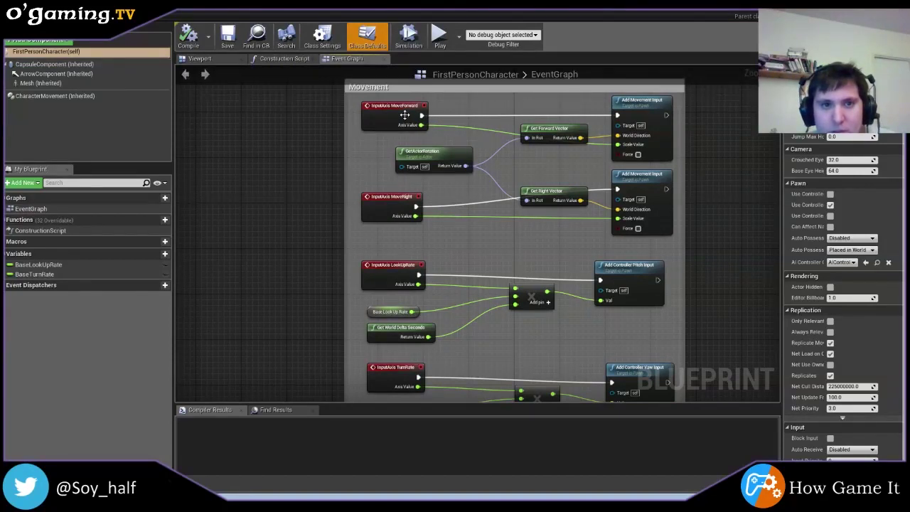
mouse_move(528, 237)
right_down()
mouse_move(530, 85)
mouse_move(530, 234)
mouse_move(496, 291)
right_up()
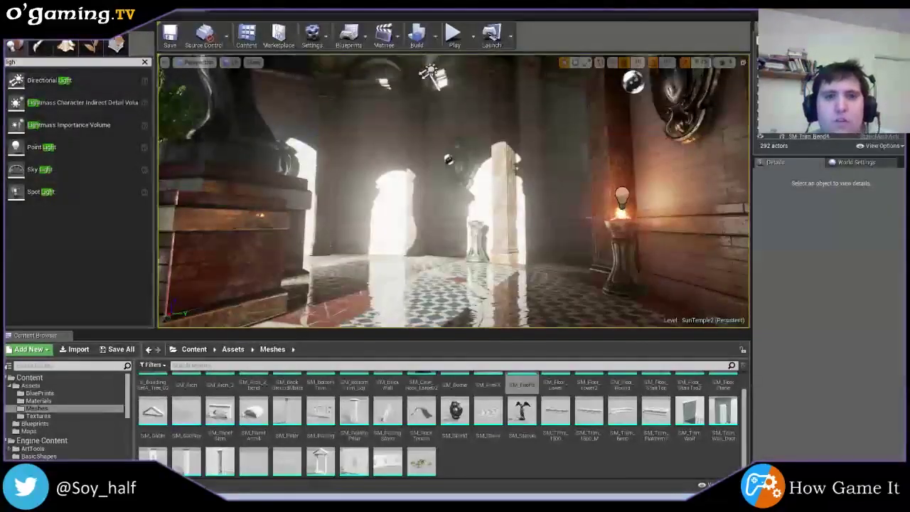
click(453, 36)
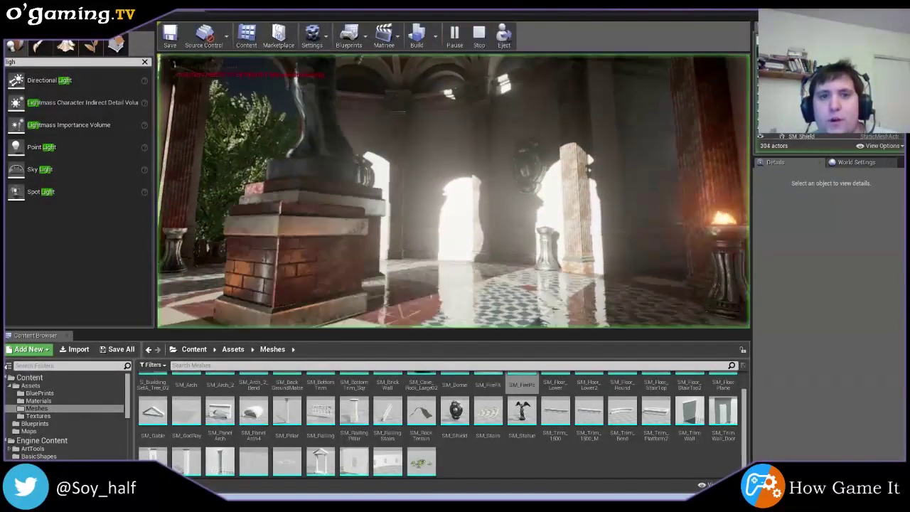
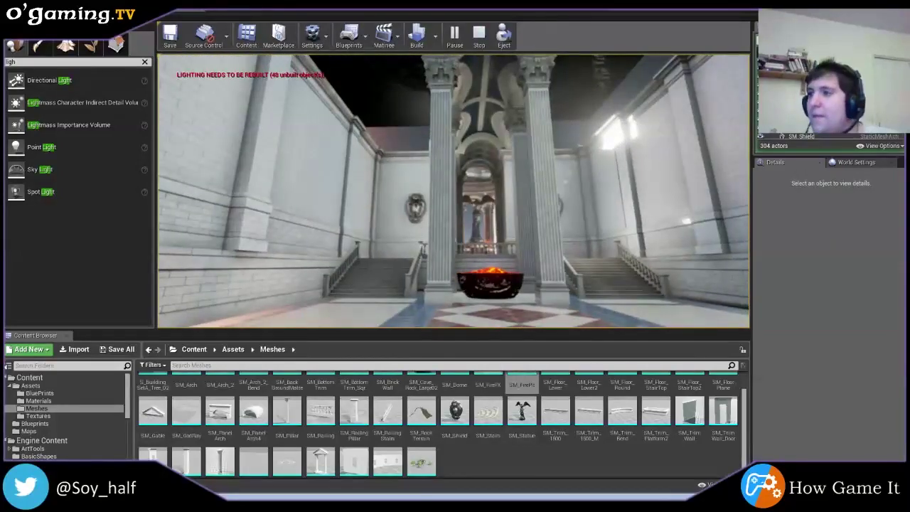
- Stop the play session, fly the camera out above the temple and select the roof slab
key(Escape)
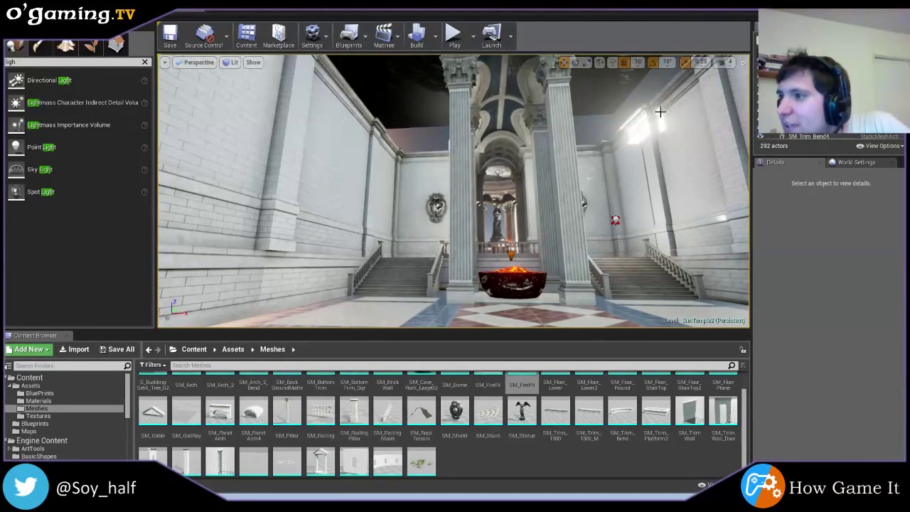
right_drag(660, 111, 659, 112)
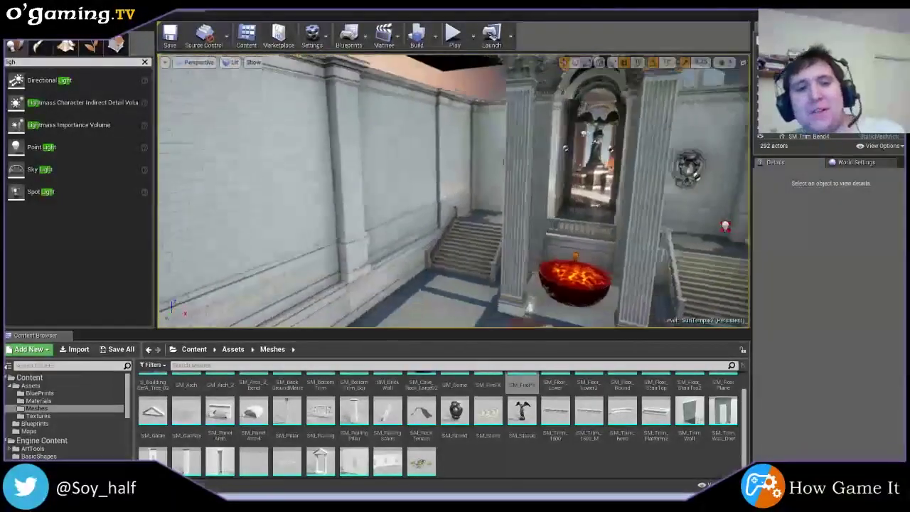
right_drag(367, 289, 367, 290)
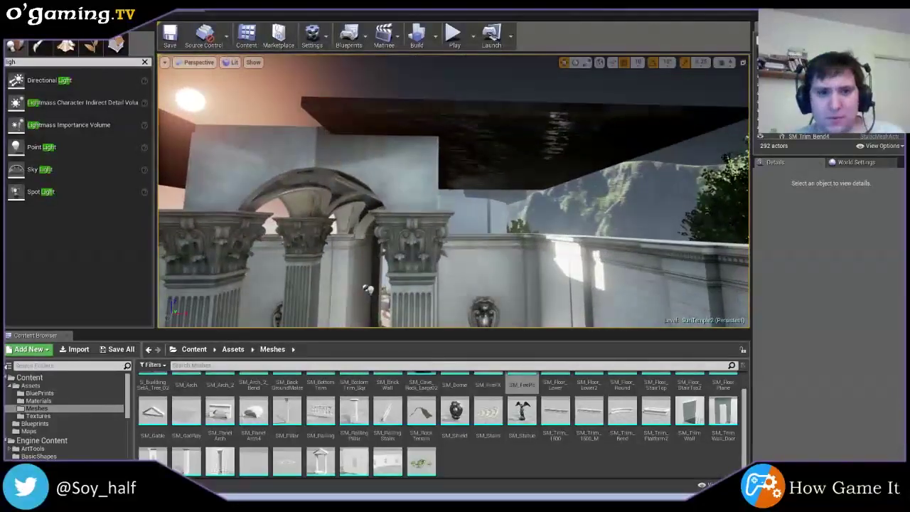
right_drag(339, 272, 336, 272)
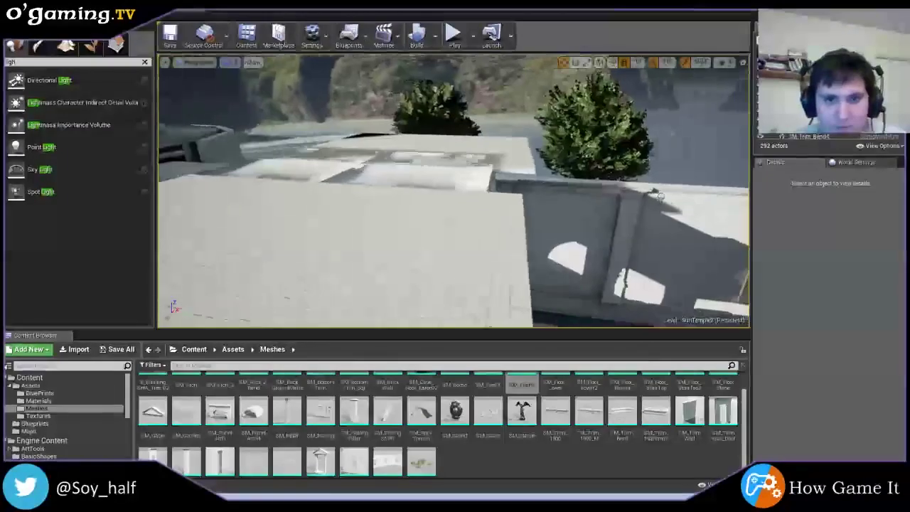
right_drag(619, 108, 618, 108)
click(494, 162)
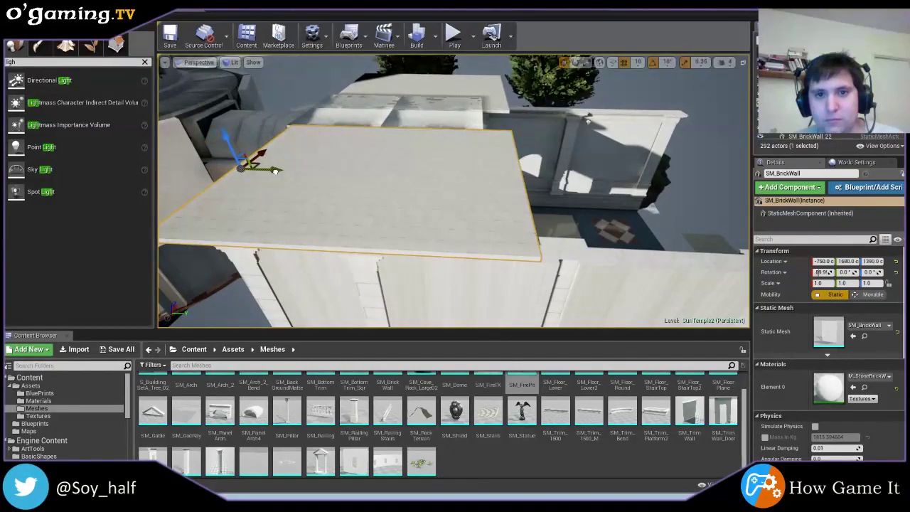
- Slide the selected SM_BrickWall roof slab along the hall
mouse_move(224, 297)
right_down()
mouse_move(249, 213)
mouse_move(270, 192)
right_up()
mouse_move(634, 283)
right_down()
mouse_move(675, 194)
mouse_move(281, 160)
right_up()
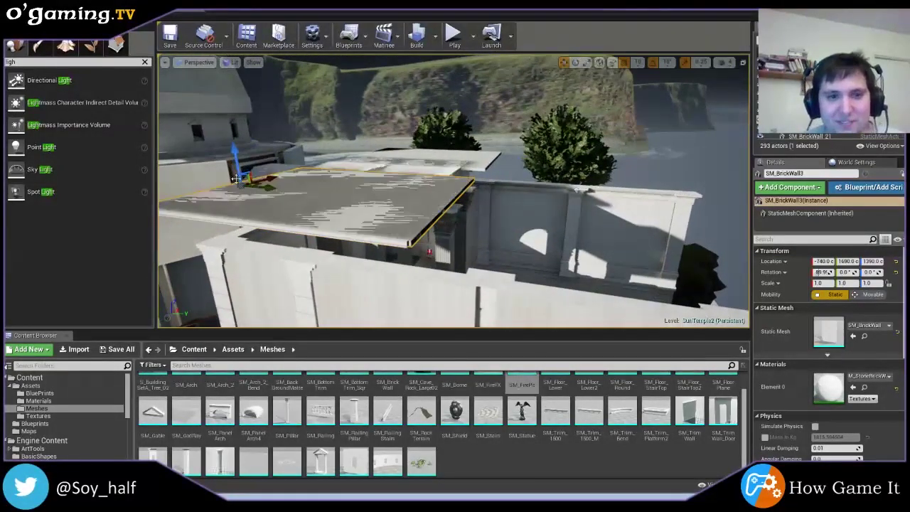
drag(281, 190, 431, 239)
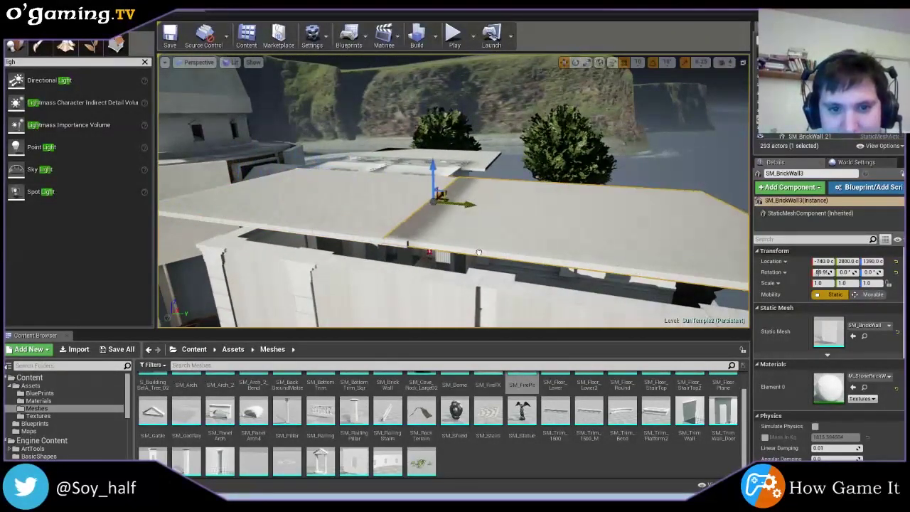
right_drag(461, 195, 472, 198)
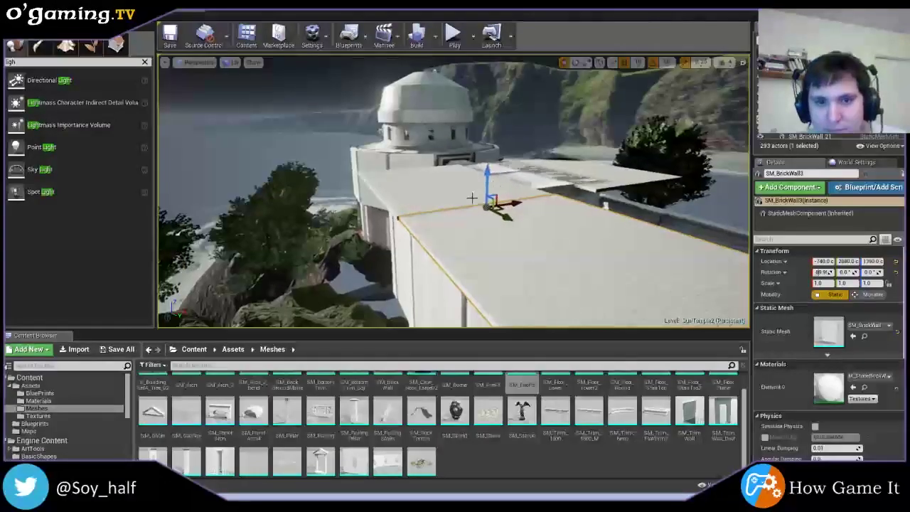
right_drag(614, 178, 561, 133)
- Raise the neighbouring roof slab SM_BrickWall2 to Z 1400 and reposition it over the courtyard
click(607, 178)
drag(556, 123, 552, 151)
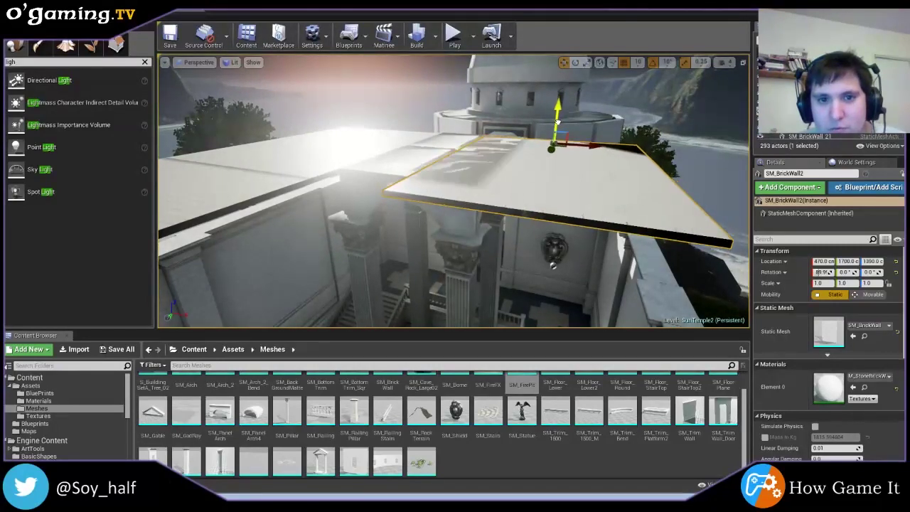
mouse_move(555, 125)
right_down()
mouse_move(461, 248)
mouse_move(512, 216)
right_up()
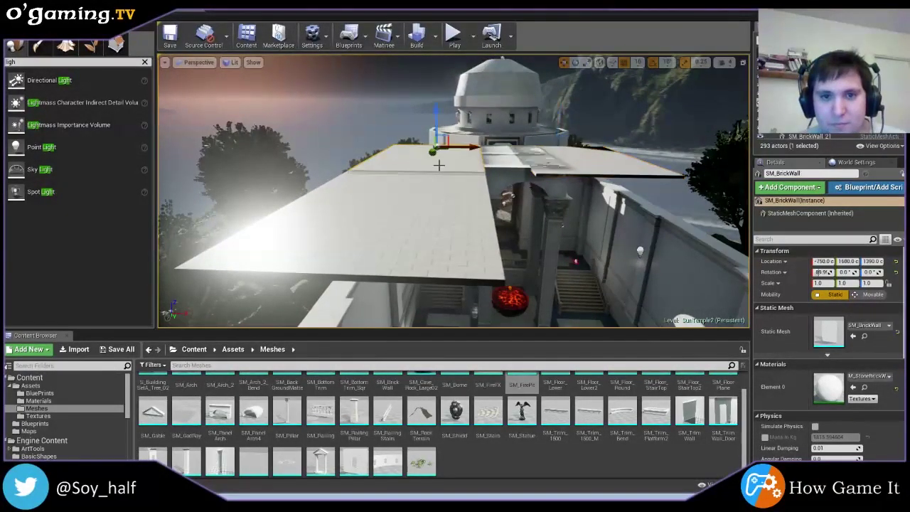
right_drag(476, 147, 469, 115)
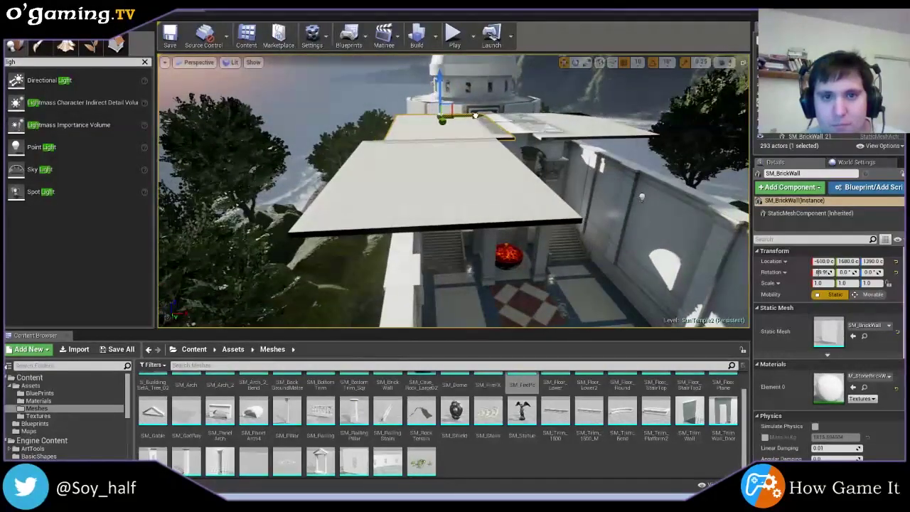
shift+drag(477, 115, 453, 110)
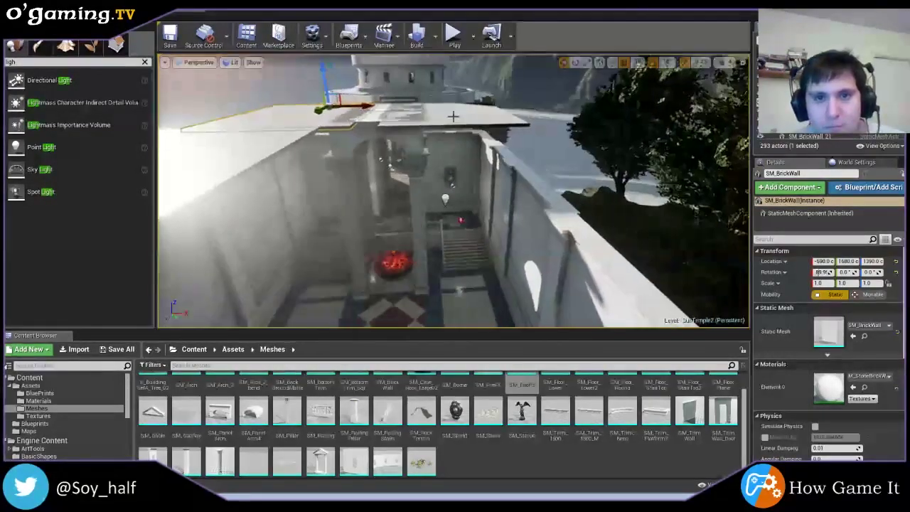
right_drag(465, 105, 457, 111)
- Select the ceiling slab above the hall
click(457, 111)
click(464, 107)
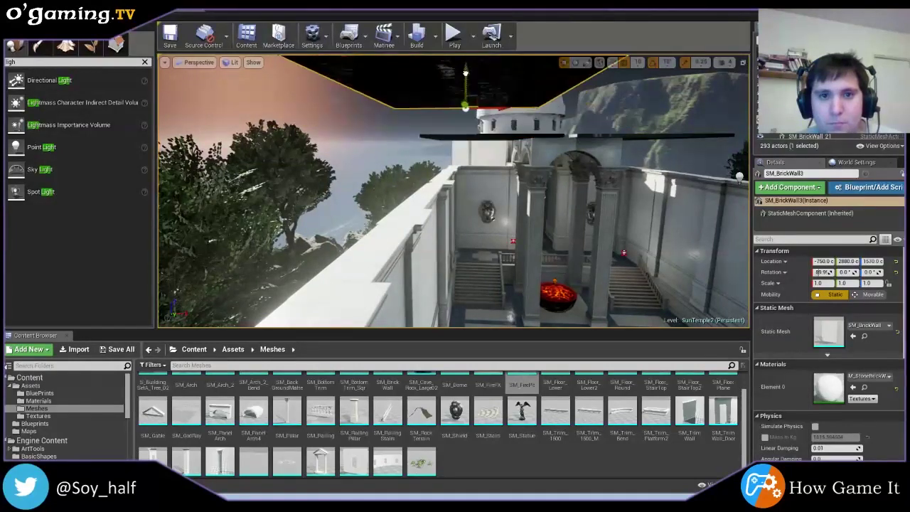
click(475, 137)
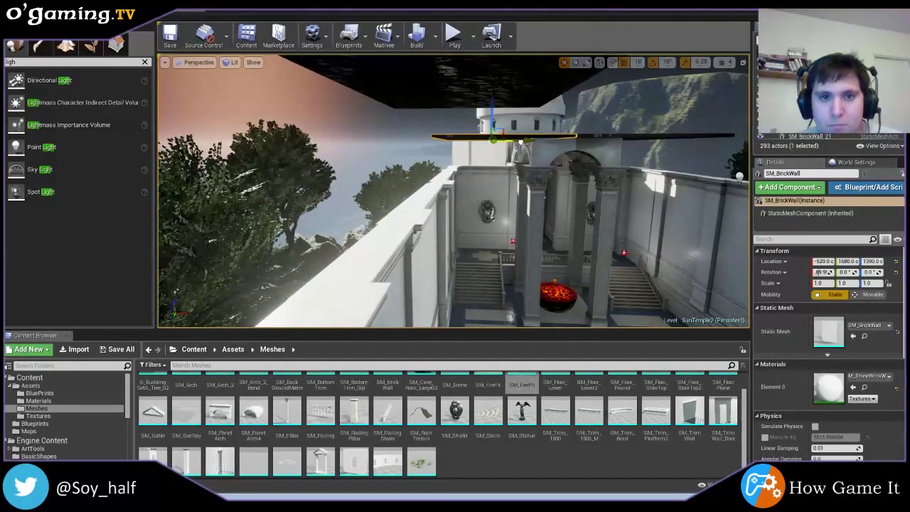
right_drag(475, 138, 526, 142)
click(526, 142)
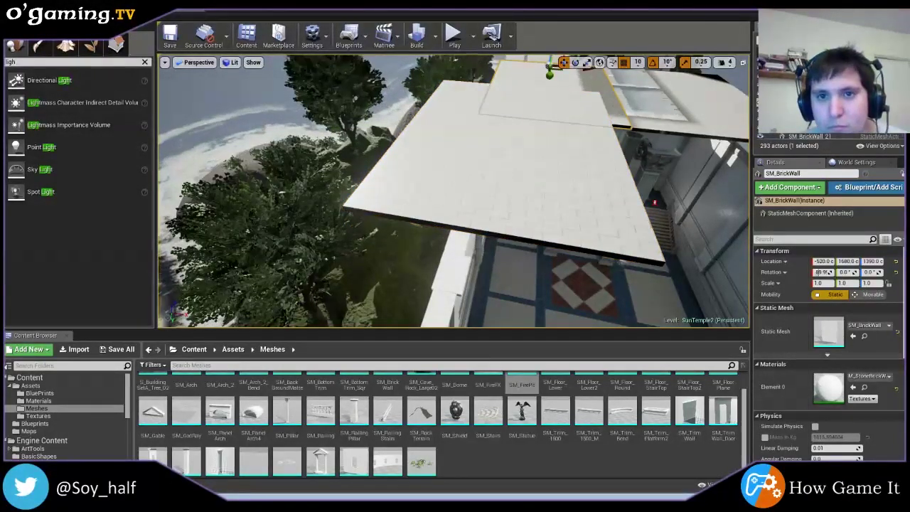
- Delete the SM_BrickWall3 ceiling slab and raise SM_BrickWall22 to Z 1400
key(Delete)
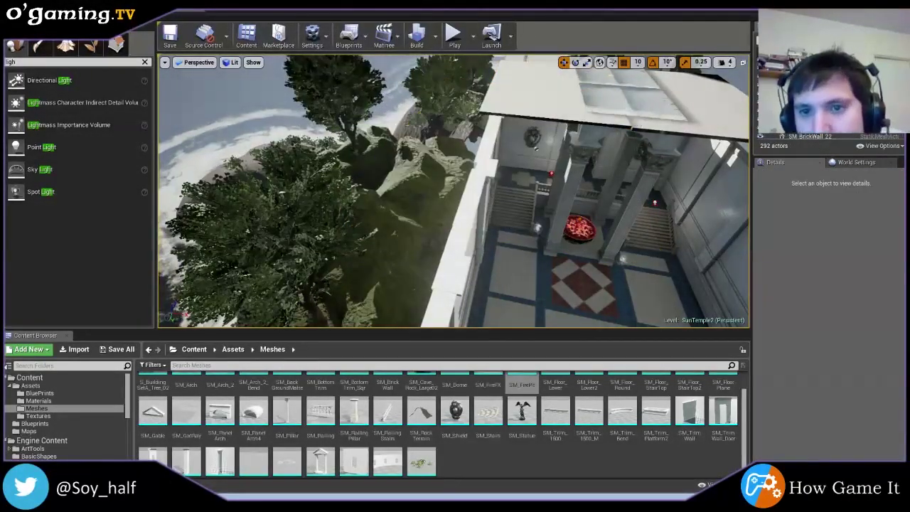
click(641, 97)
right_drag(641, 97, 640, 102)
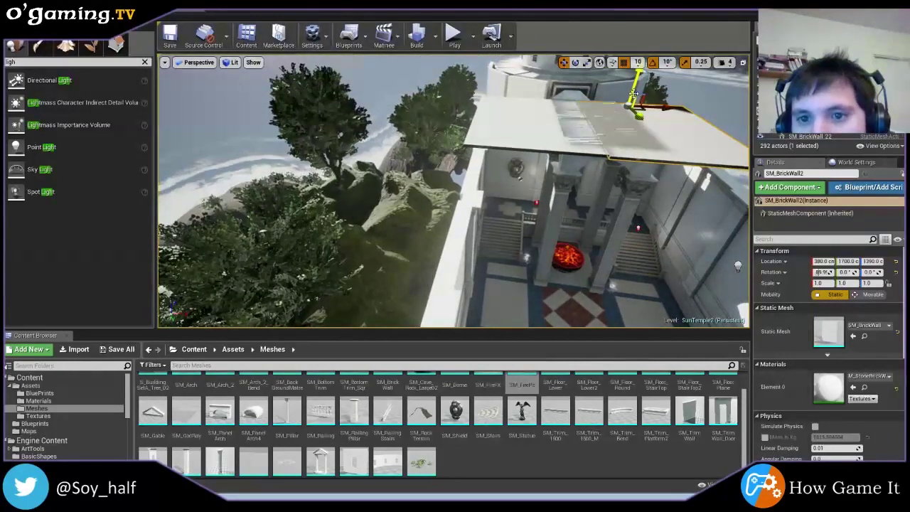
drag(634, 89, 634, 85)
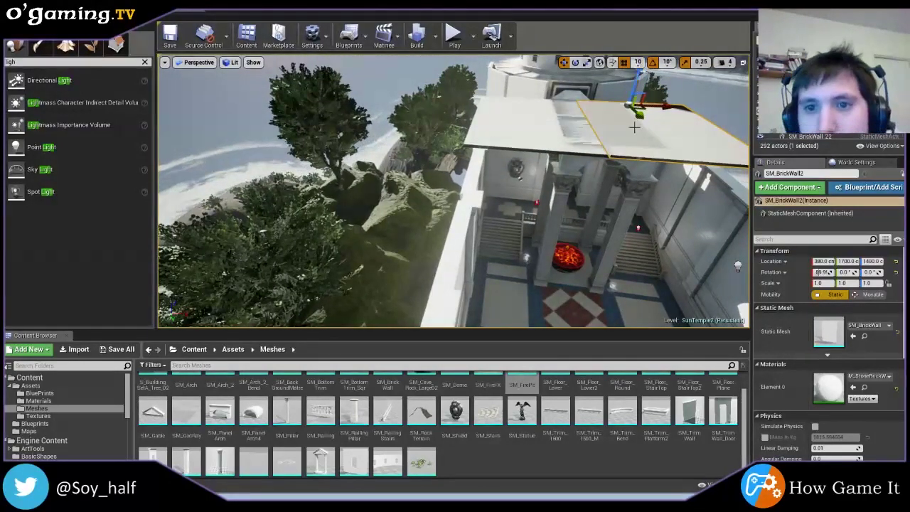
- Compare the left and right roof slabs' Location values, then select the fire pit
click(616, 208)
click(627, 142)
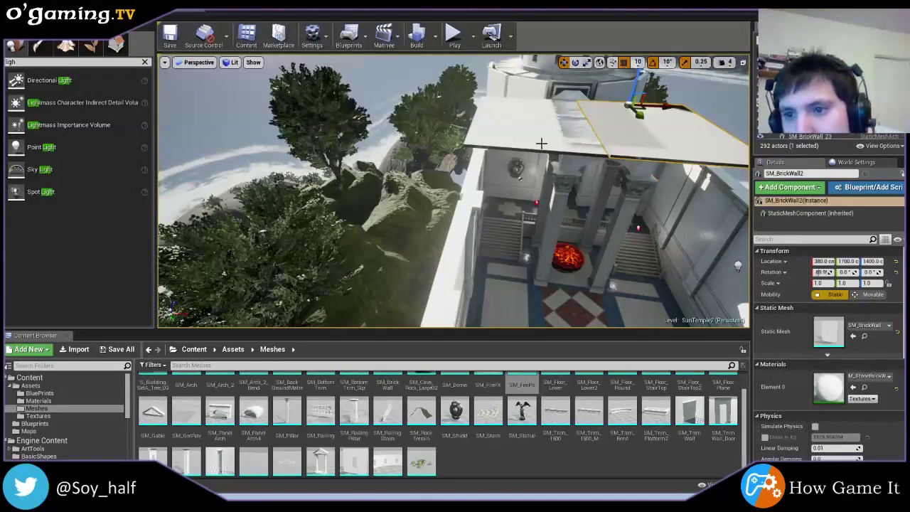
click(534, 143)
click(652, 129)
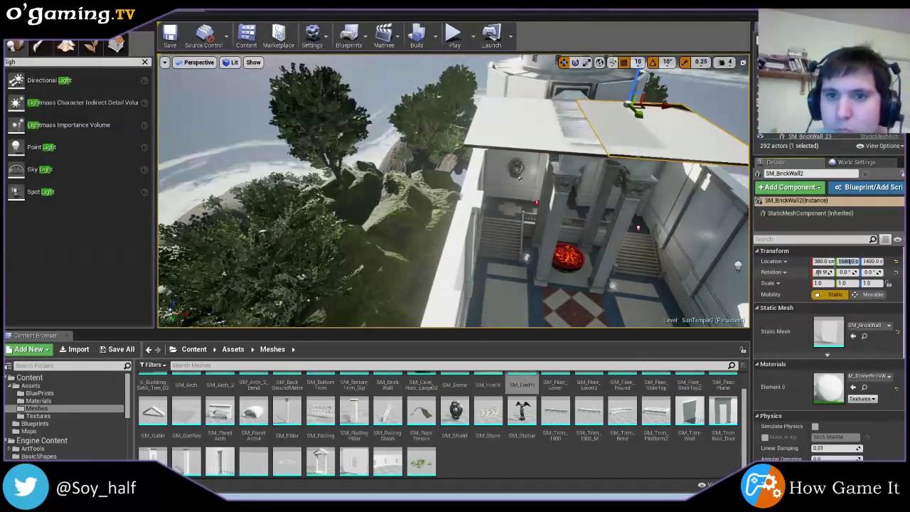
click(529, 142)
click(685, 160)
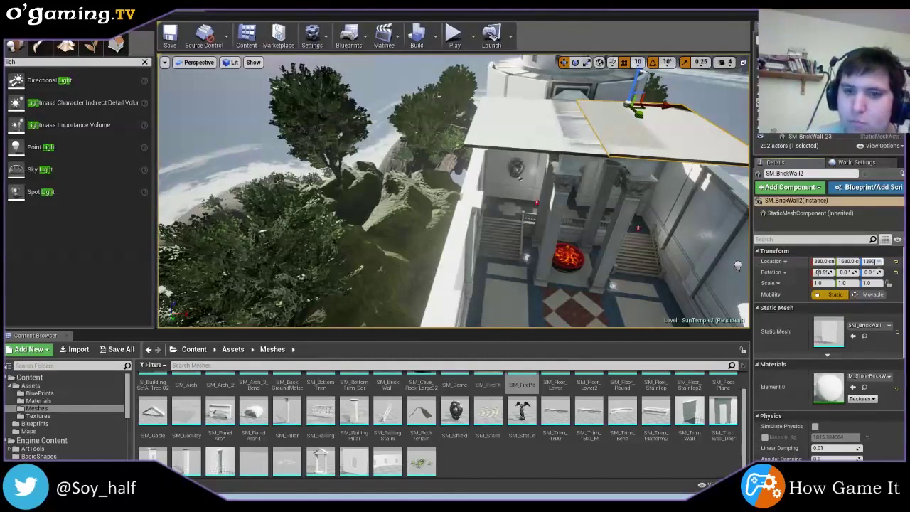
click(579, 260)
right_drag(579, 260, 579, 260)
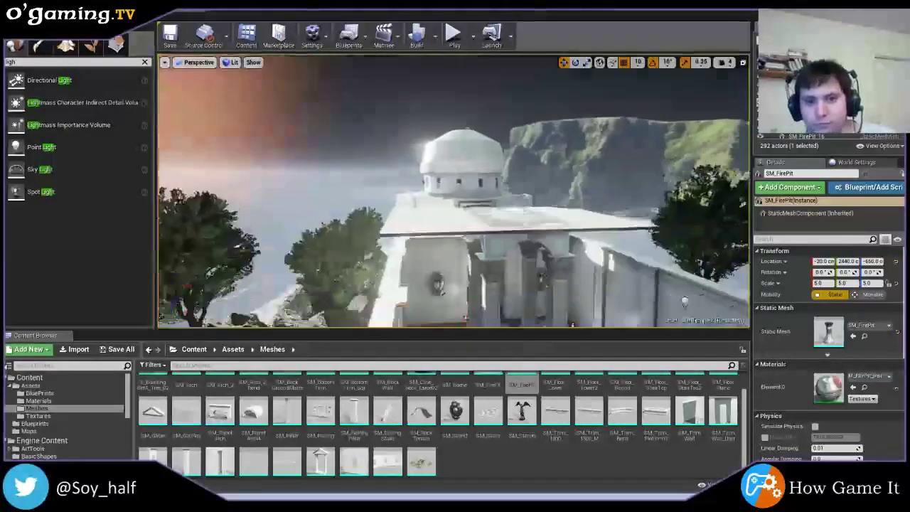
- Duplicate both roof slabs and slide the copies along the hall
right_drag(429, 122, 428, 121)
click(429, 121)
ctrl+click(558, 135)
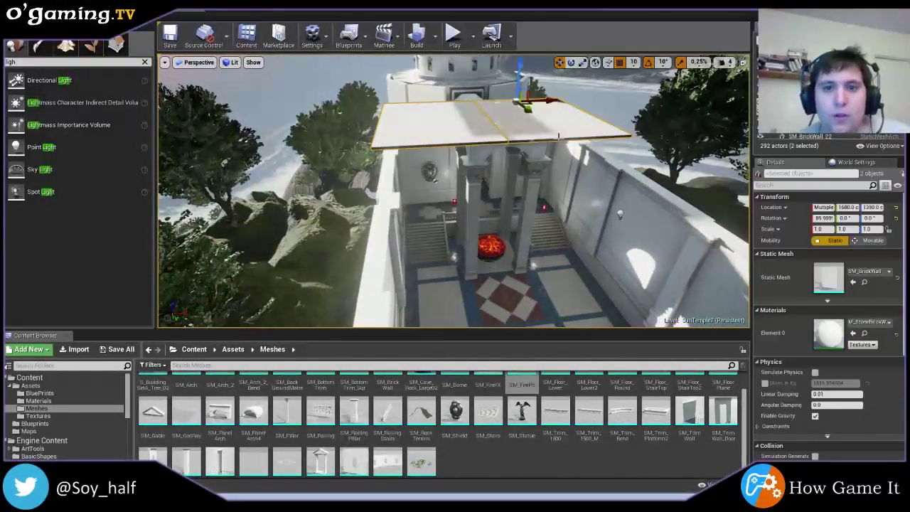
key(ctrl+w)
drag(529, 110, 539, 170)
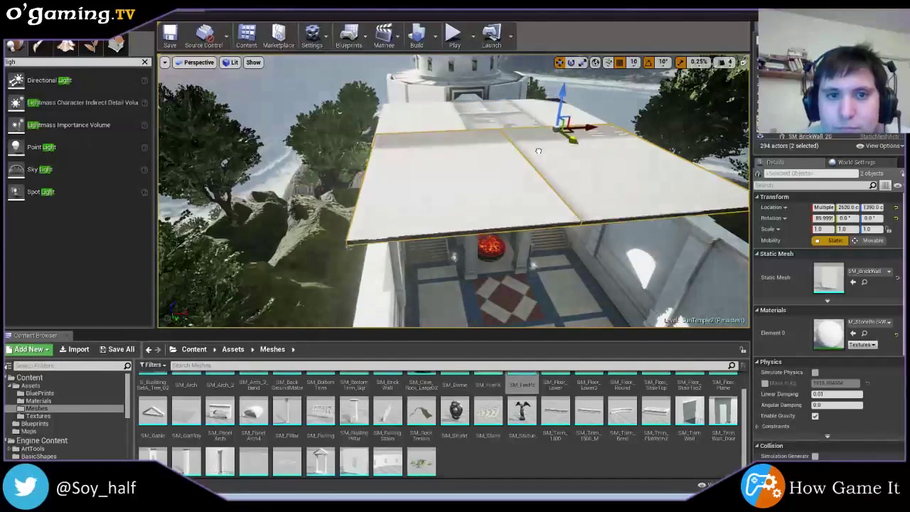
mouse_move(540, 172)
right_down()
mouse_move(435, 275)
mouse_move(527, 159)
right_up()
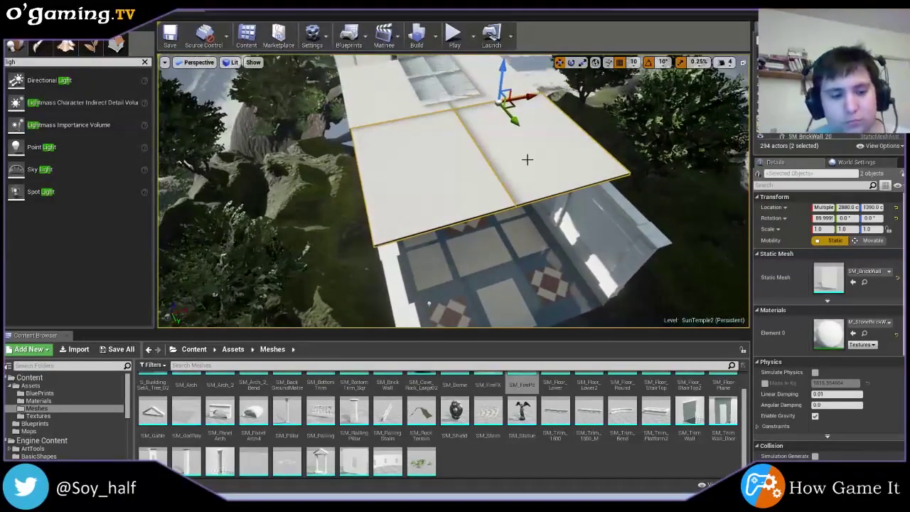
- Undo a misplaced copy and move the slab pair further along to Y 4070, Z 1390
alt+drag(515, 122, 545, 222)
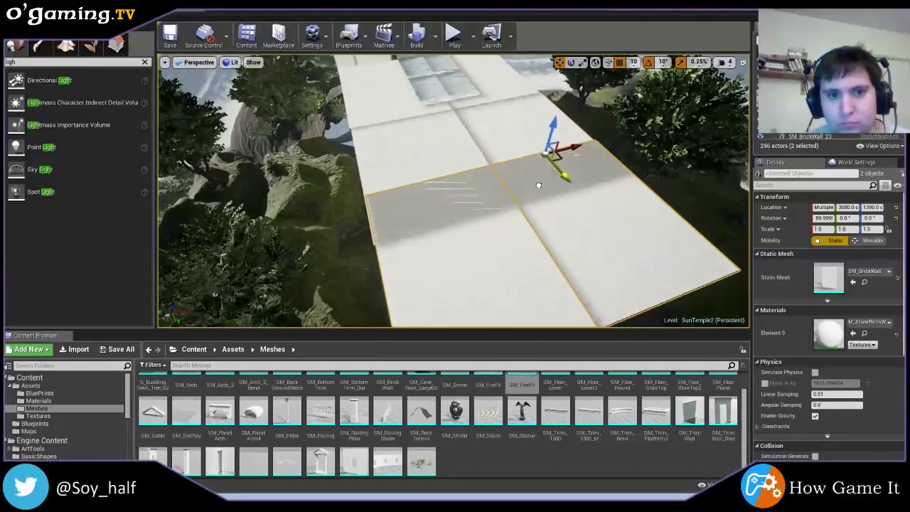
key(ctrl+z)
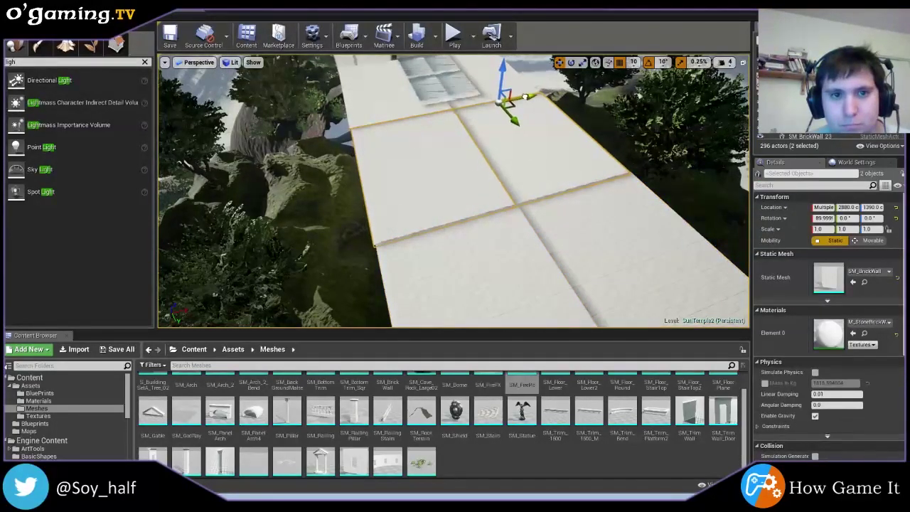
mouse_move(506, 103)
mouse_down()
mouse_move(581, 191)
mouse_move(592, 184)
mouse_up()
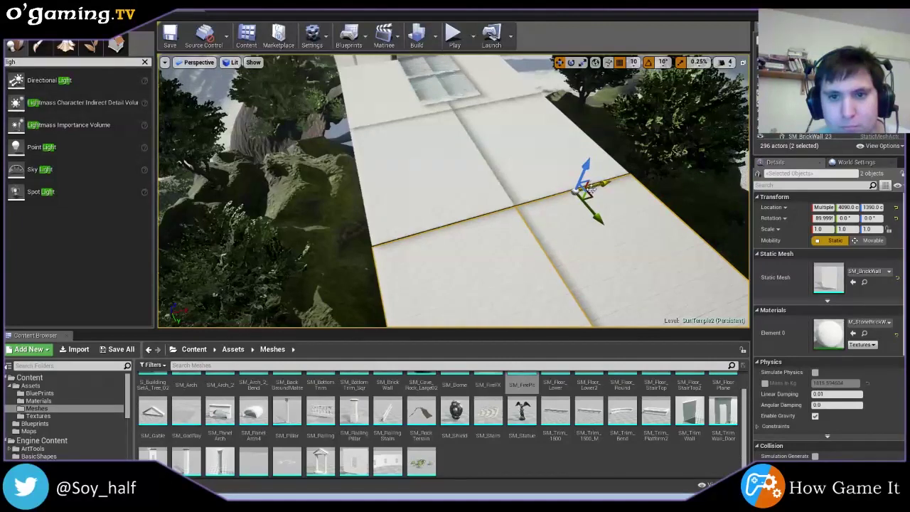
right_drag(596, 219, 596, 219)
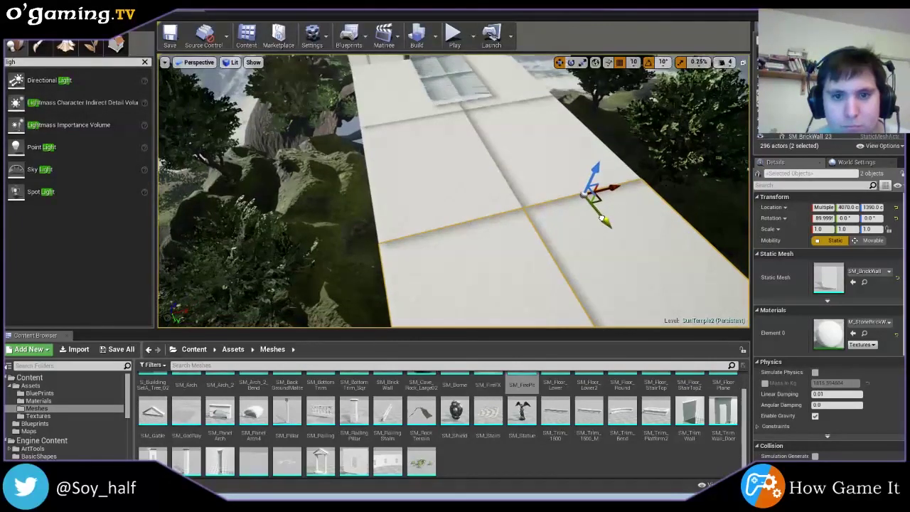
click(625, 100)
right_drag(625, 100, 617, 145)
mouse_move(601, 199)
right_down()
mouse_move(708, 89)
mouse_move(455, 191)
mouse_move(486, 177)
right_up()
- Nudge the hall ceiling slab sideways, undo a corridor slab move, and reselect it
click(486, 177)
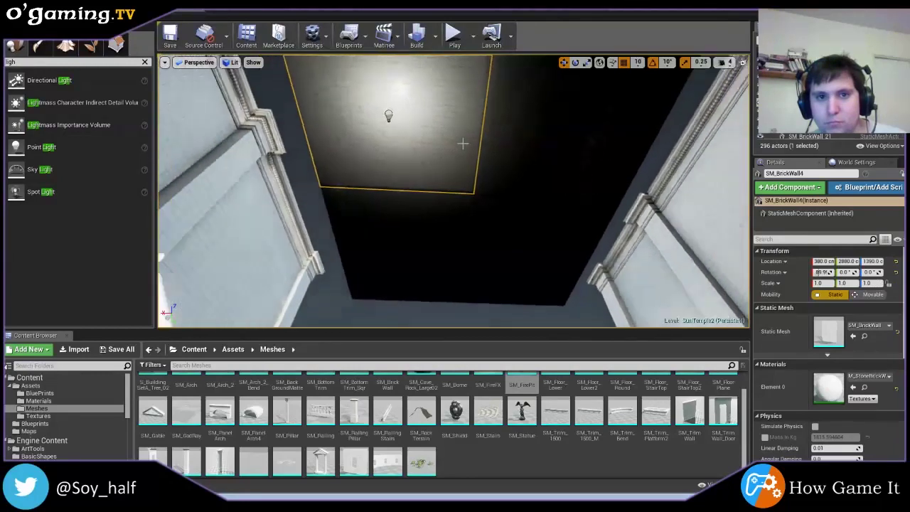
right_drag(453, 128, 453, 127)
drag(381, 134, 382, 135)
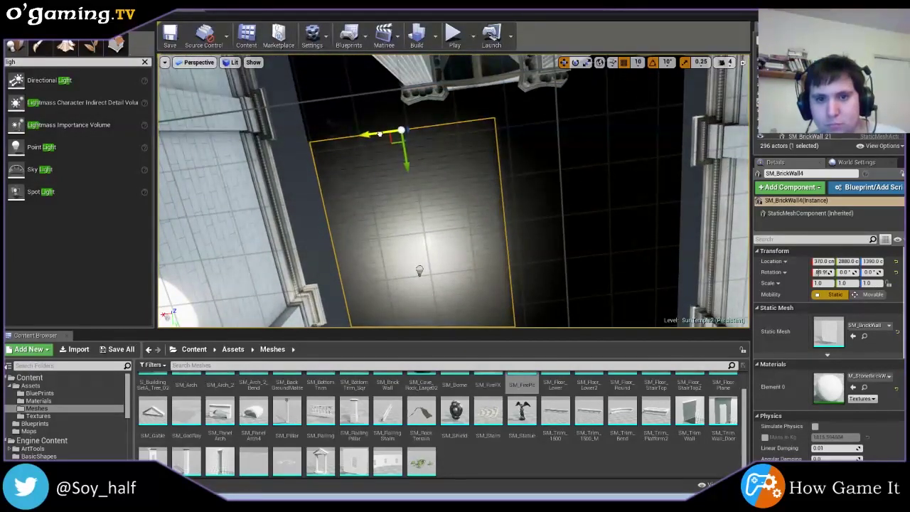
click(556, 251)
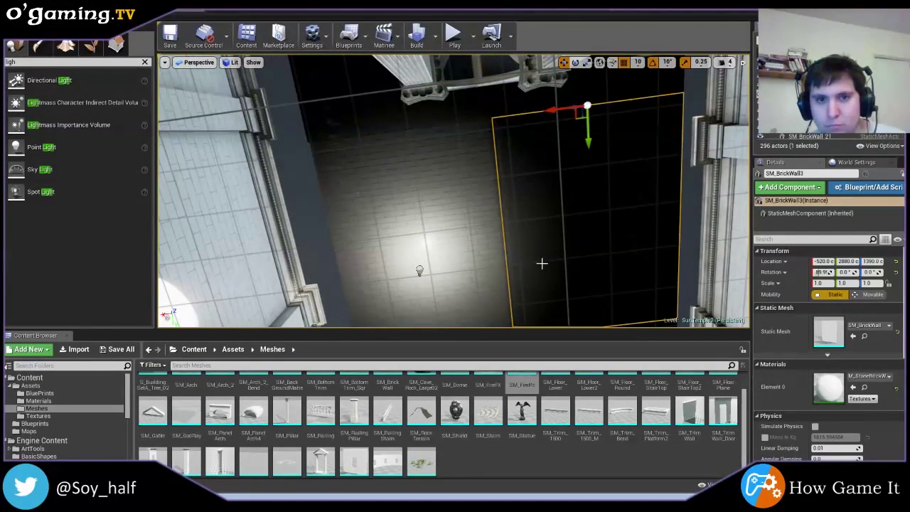
right_drag(416, 254, 475, 241)
click(424, 260)
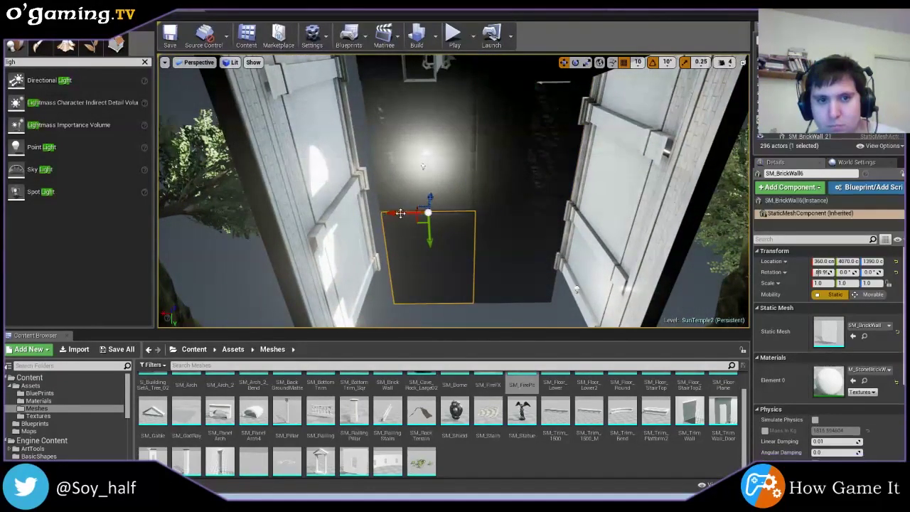
drag(392, 212, 402, 227)
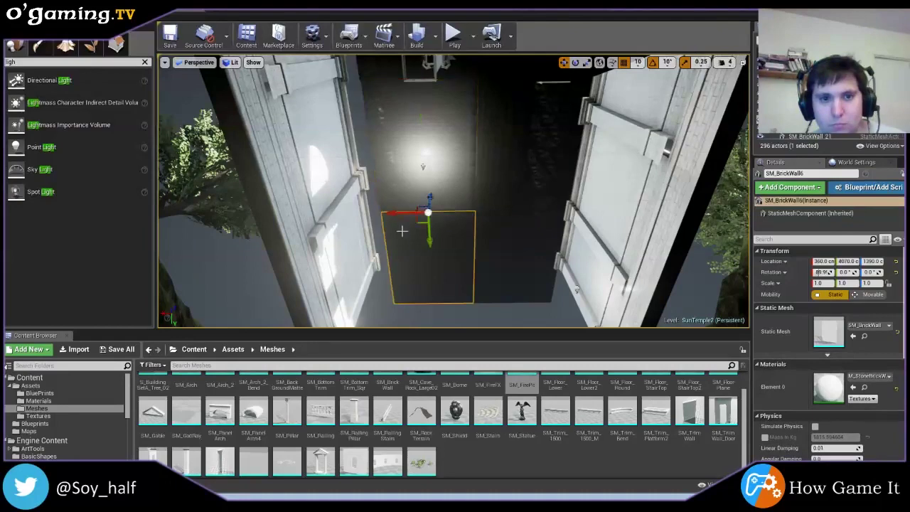
key(Escape)
click(400, 246)
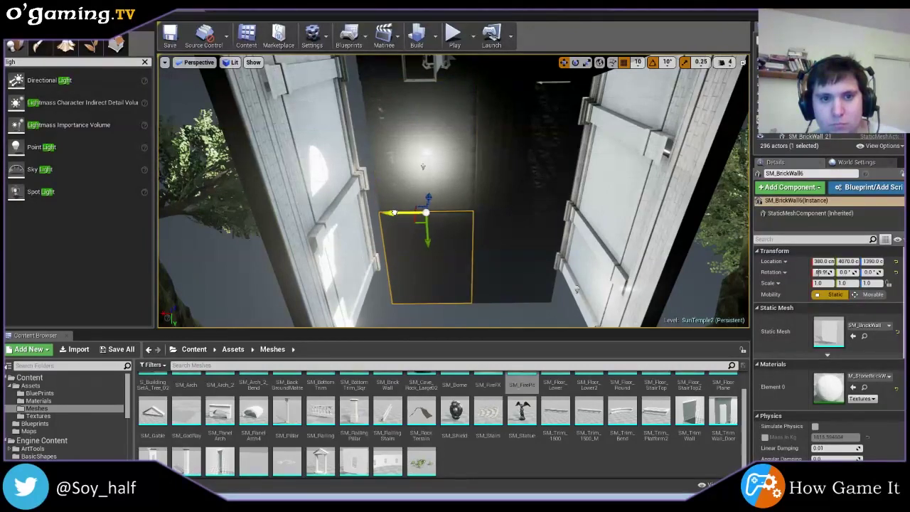
- Select the ten wall panels along the long hall wall
right_drag(397, 217, 398, 217)
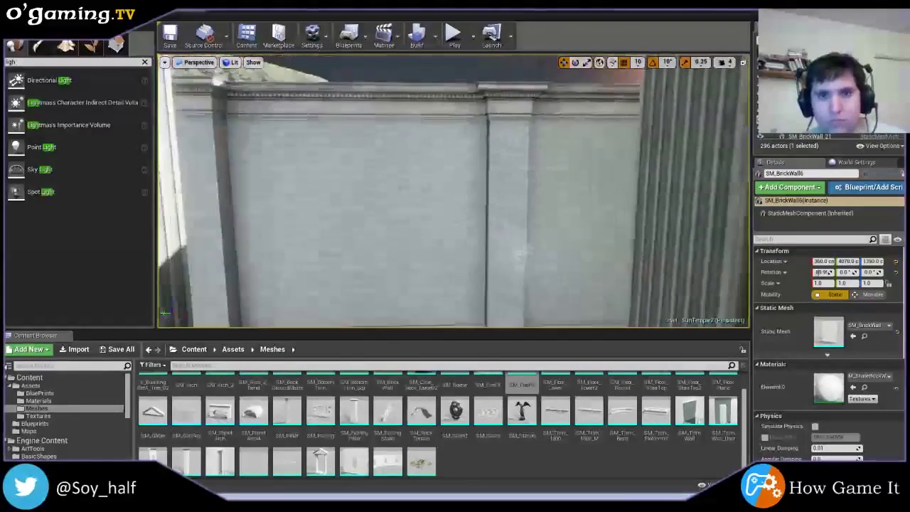
right_drag(439, 256, 438, 256)
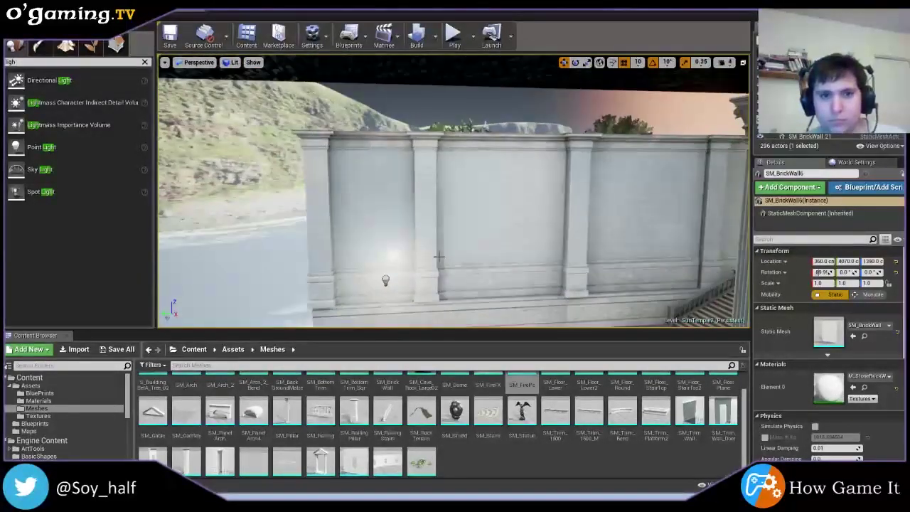
ctrl+click(349, 198)
ctrl+click(441, 196)
ctrl+click(579, 198)
right_drag(632, 199, 567, 162)
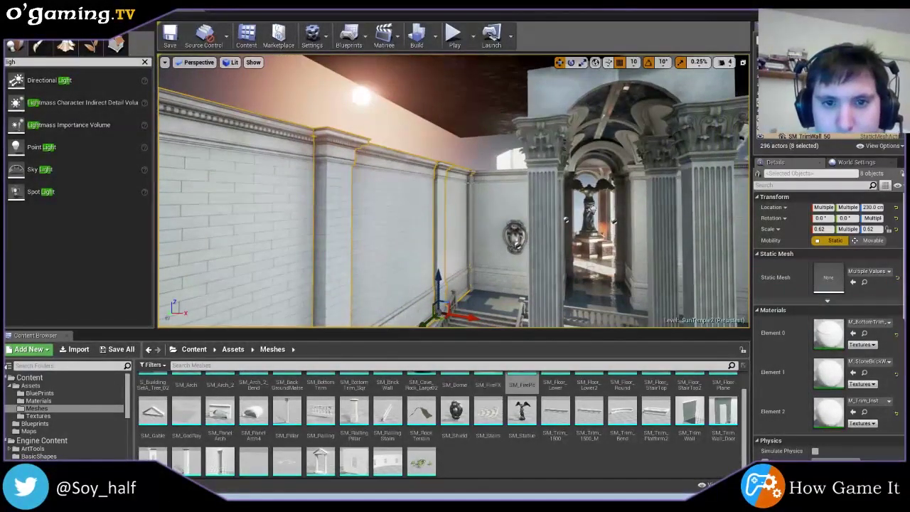
right_drag(504, 206, 504, 205)
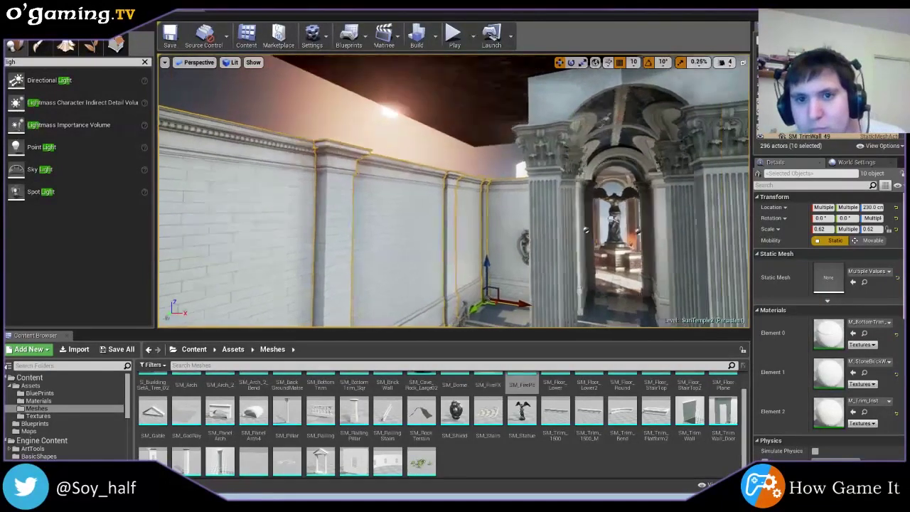
right_drag(478, 169, 478, 169)
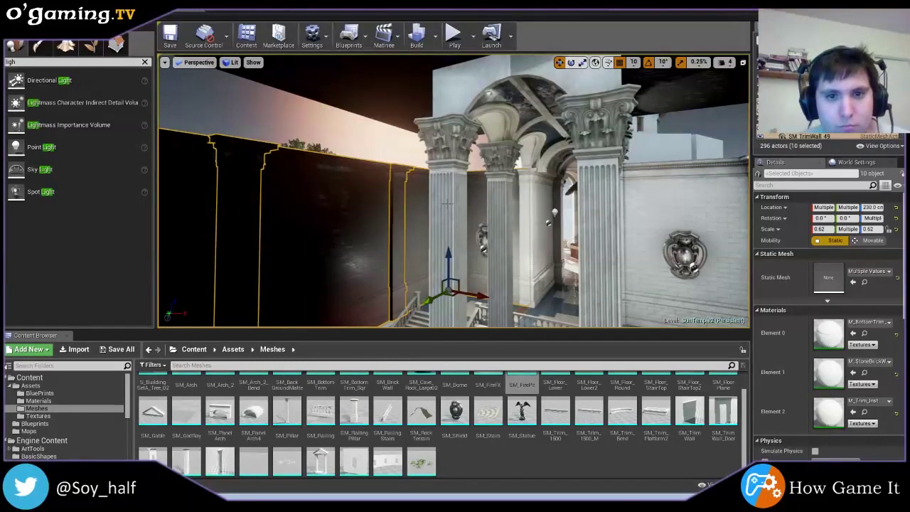
- Duplicate the ten panels, set their Scale Z to 0.3 and lift them onto the wall top
key(ctrl+w)
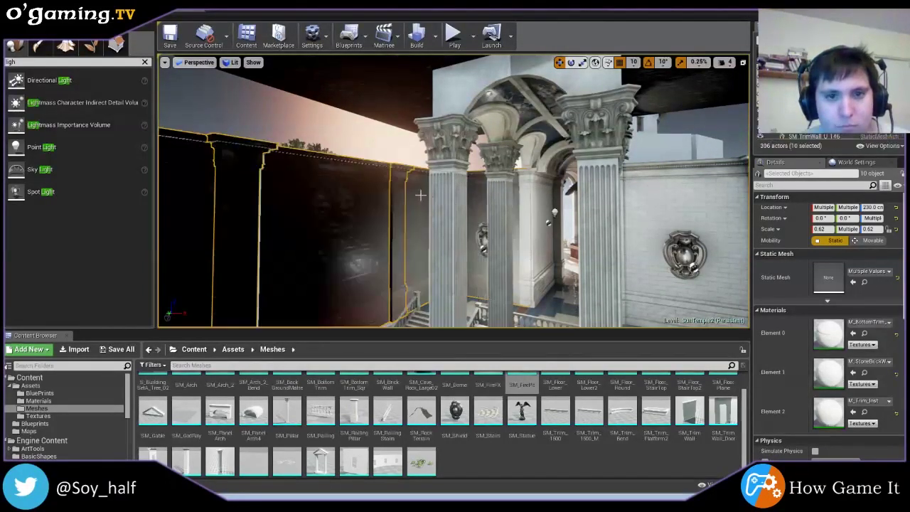
right_drag(406, 205, 260, 215)
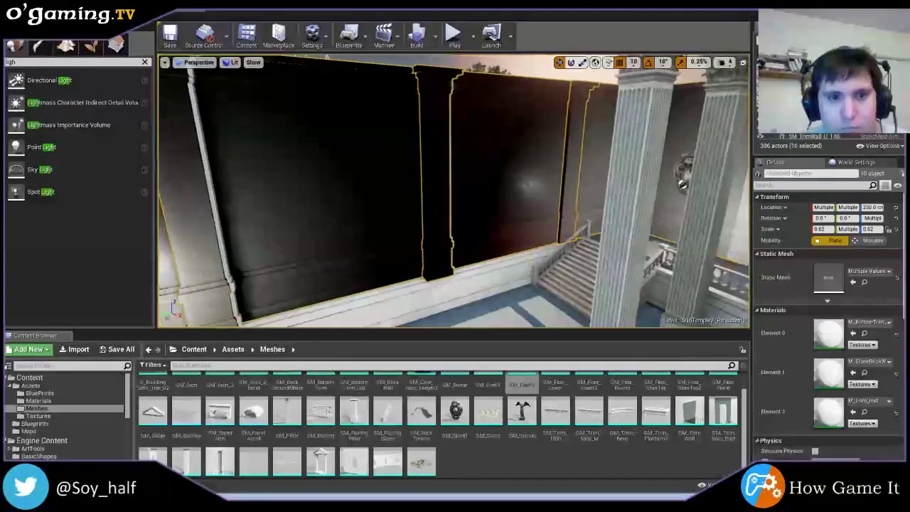
right_drag(455, 191, 455, 213)
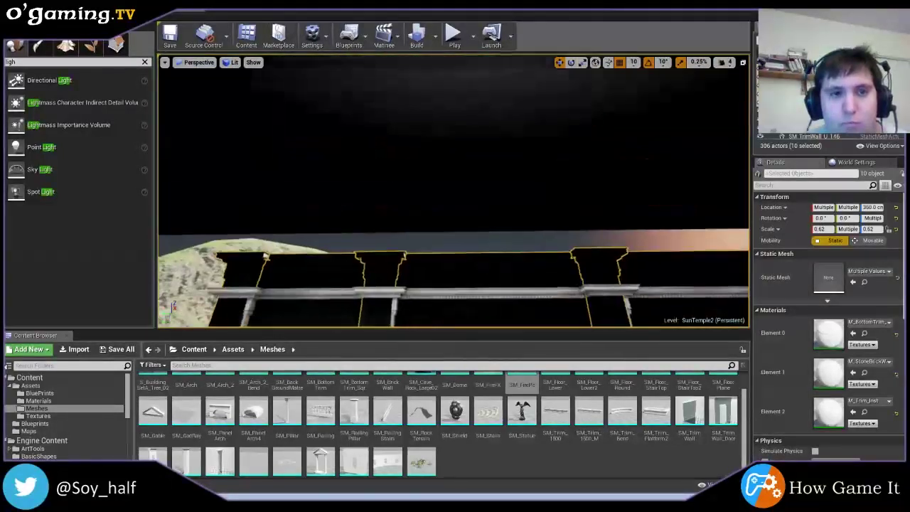
mouse_move(295, 256)
right_down()
mouse_move(295, 276)
mouse_move(306, 266)
right_up()
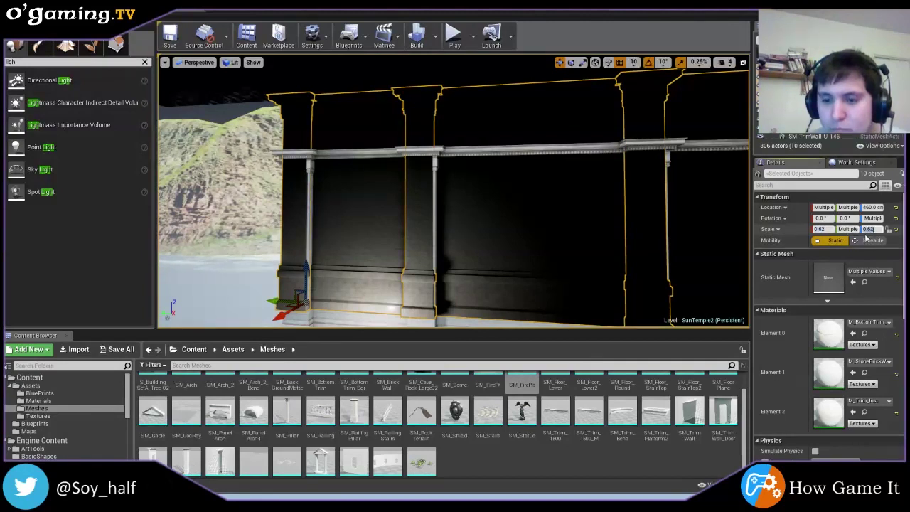
text(3)
key(Return)
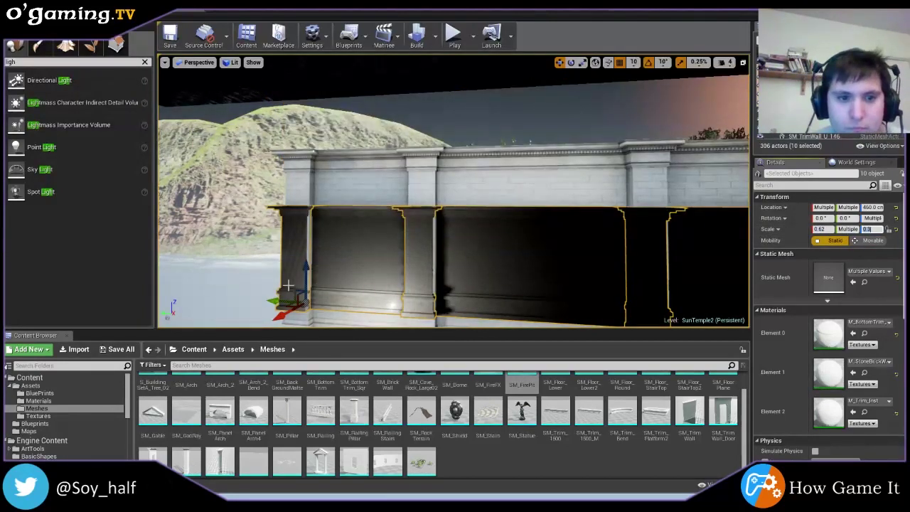
drag(288, 284, 306, 119)
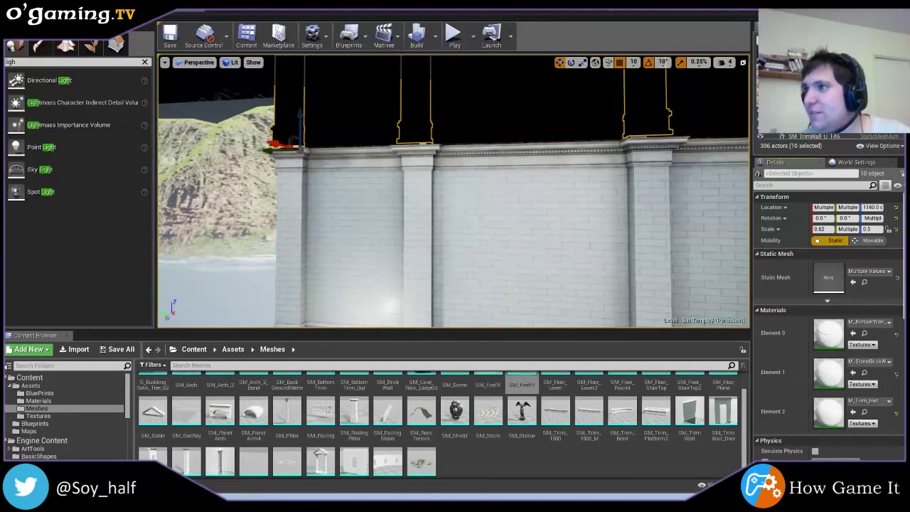
- Reduce the copied trim panels' Scale Z to 0.15, then select a single trim-wall panel
mouse_move(332, 182)
right_down()
mouse_move(334, 205)
mouse_move(412, 157)
right_up()
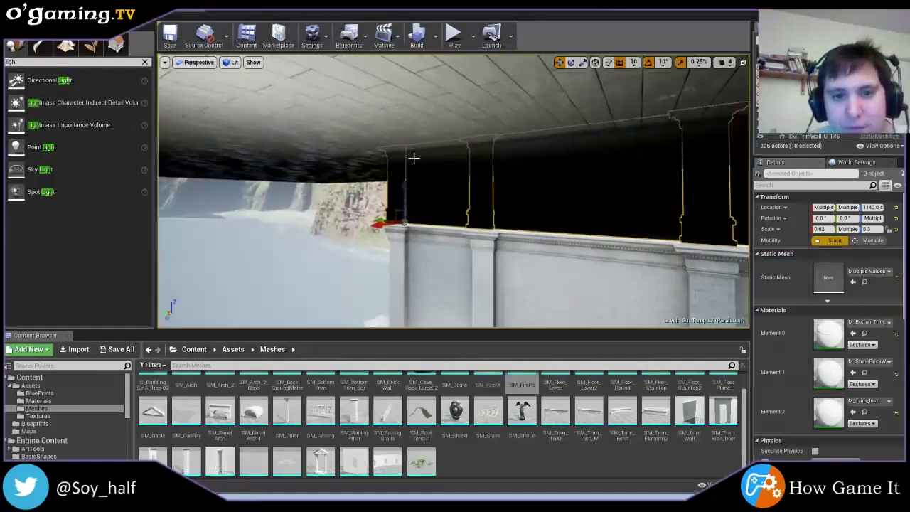
mouse_move(371, 224)
right_down()
mouse_move(384, 206)
mouse_move(402, 206)
right_up()
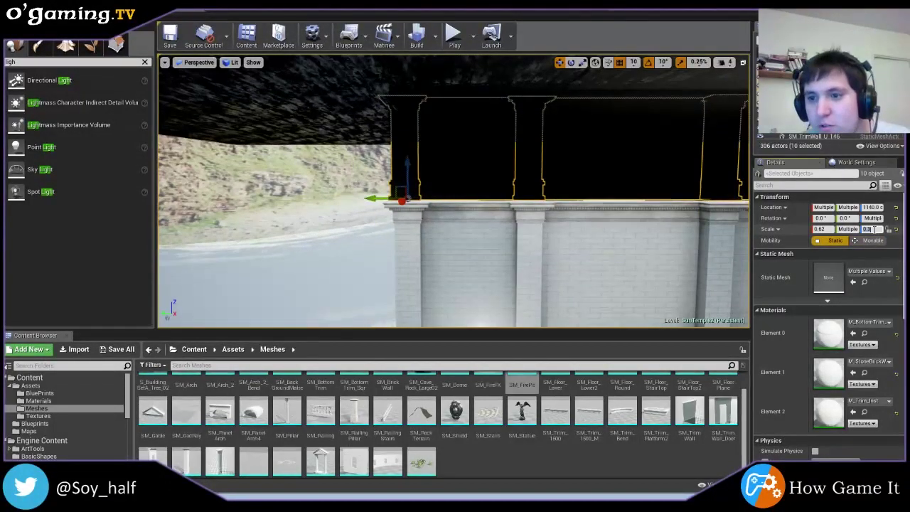
text(0.2)
key(Return)
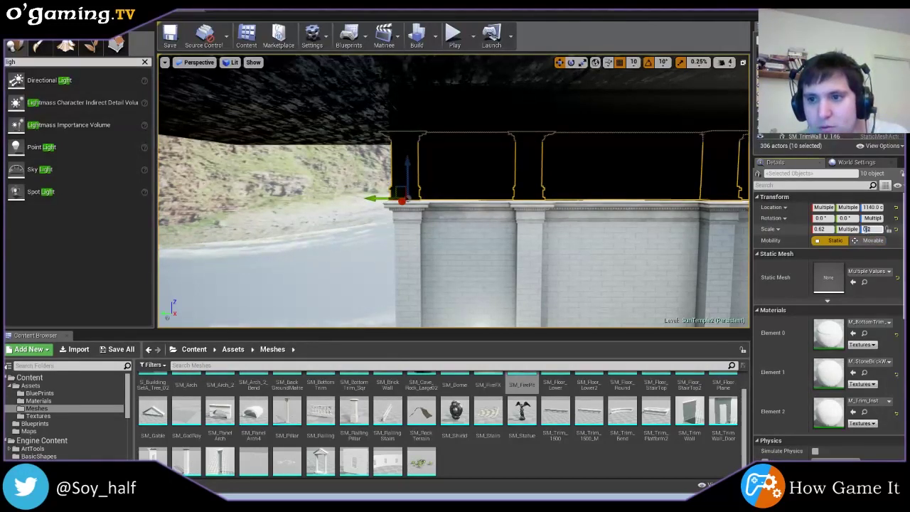
text(.3)
key(Return)
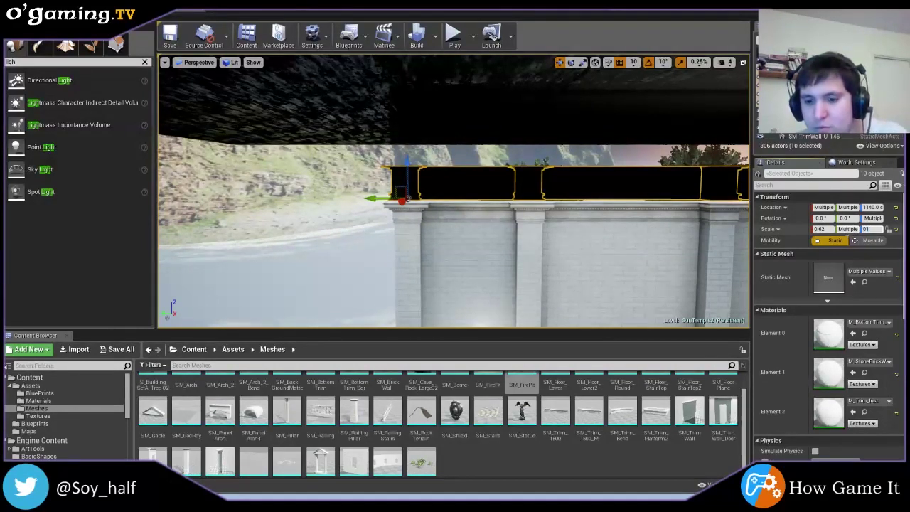
text(7)
key(Return)
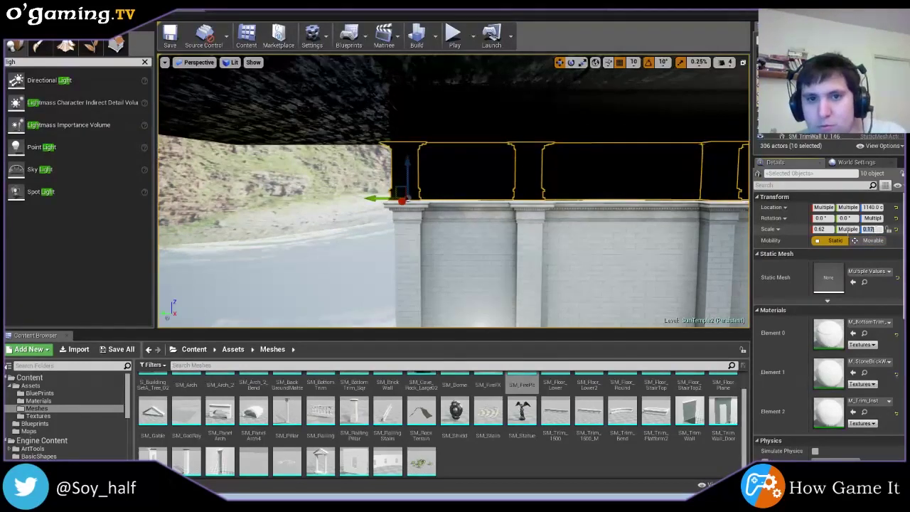
click(538, 244)
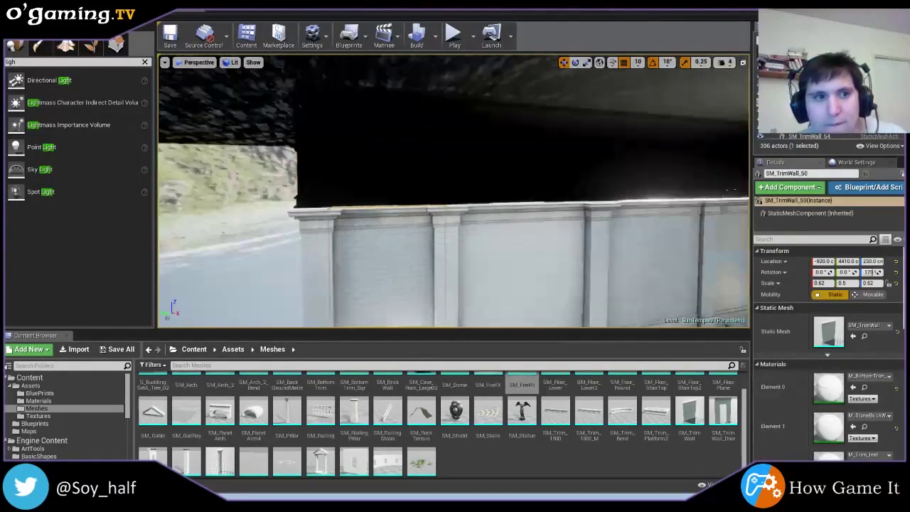
mouse_move(42, 146)
mouse_down()
mouse_move(578, 139)
mouse_move(581, 147)
mouse_move(366, 151)
mouse_up()
click(290, 160)
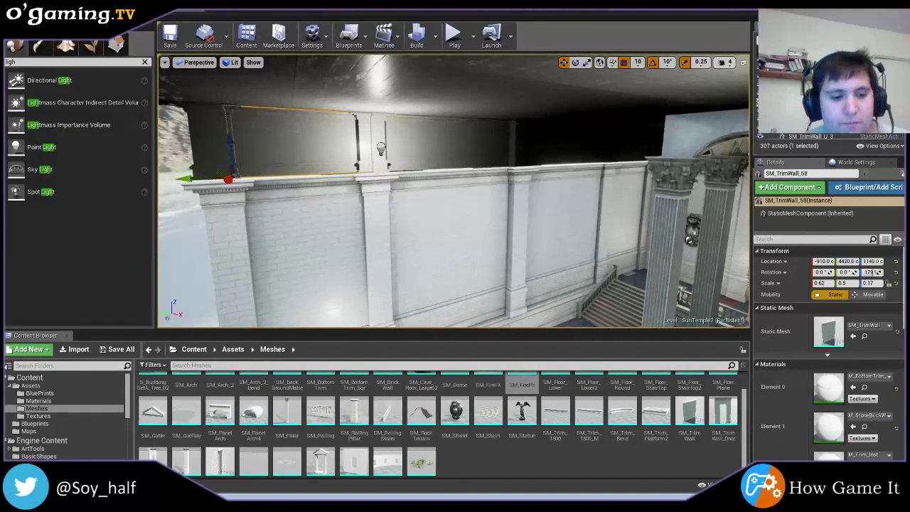
ctrl+click(196, 126)
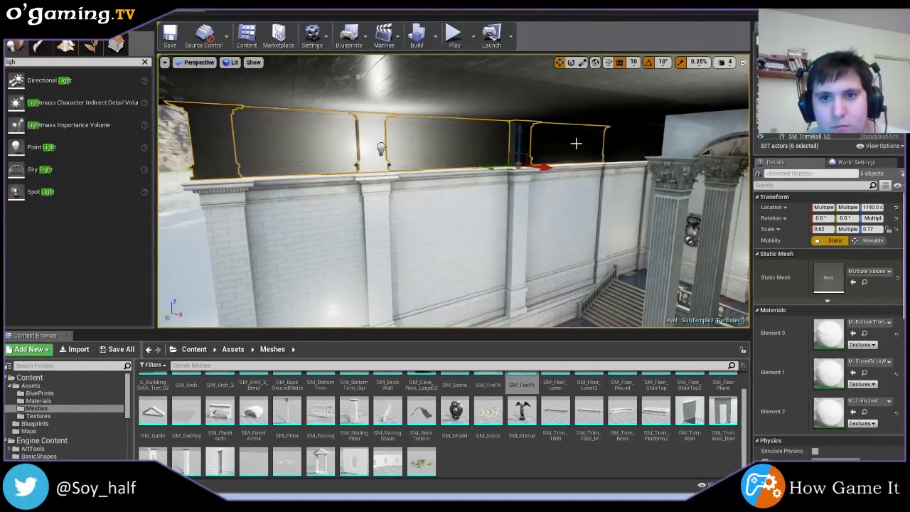
ctrl+click(629, 141)
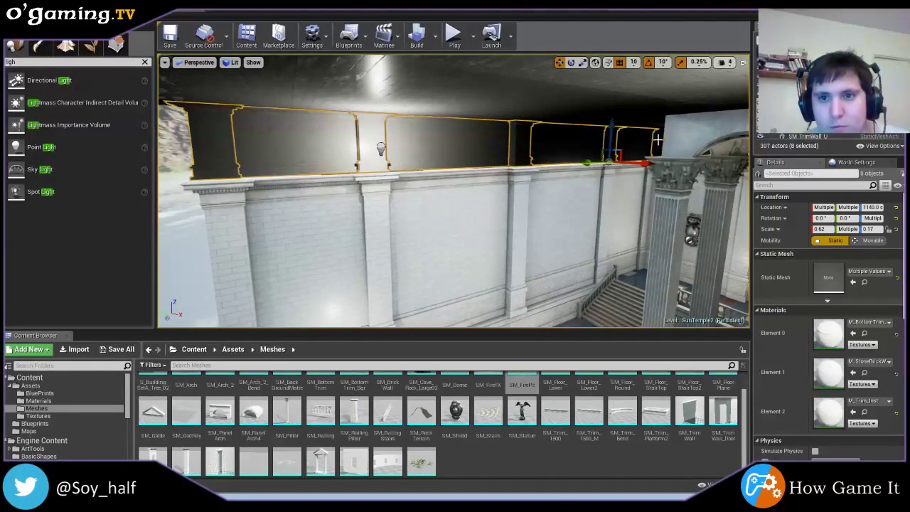
ctrl+click(656, 141)
drag(656, 142, 670, 153)
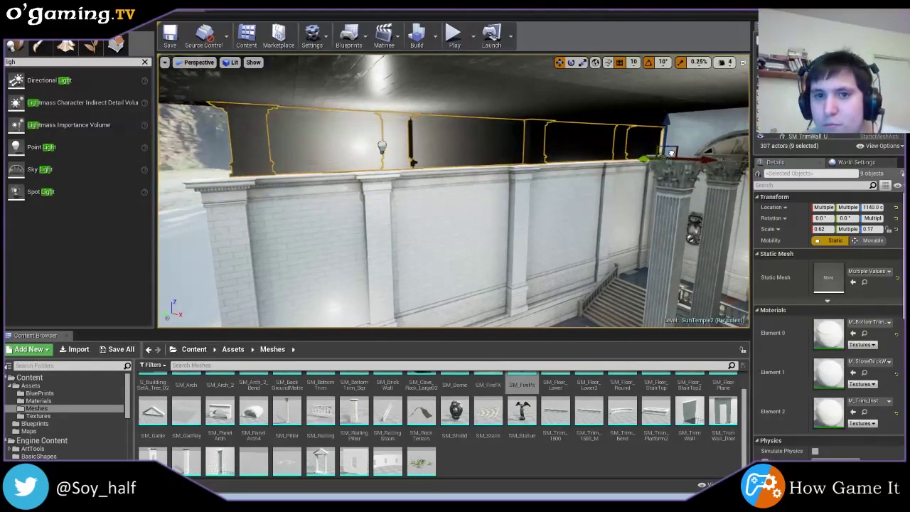
right_drag(582, 202, 640, 206)
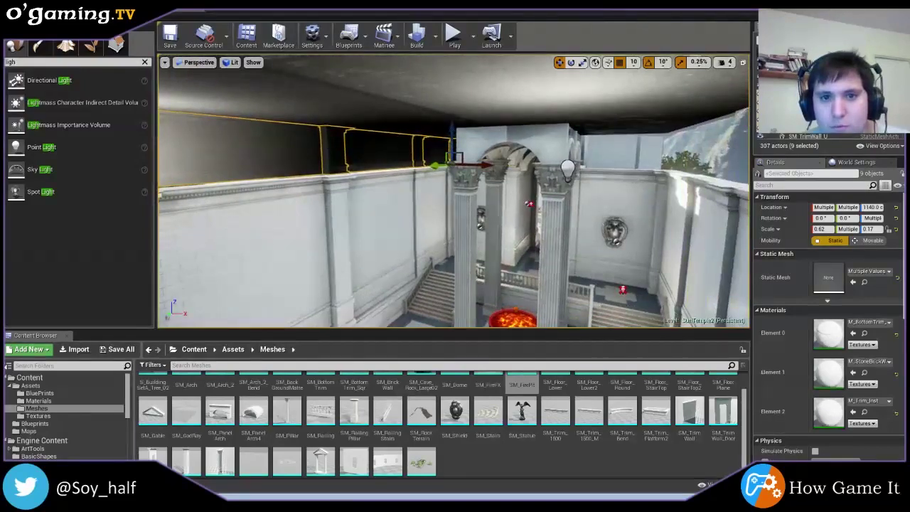
mouse_move(576, 206)
right_down()
mouse_move(540, 235)
mouse_move(526, 227)
mouse_move(540, 213)
mouse_move(540, 238)
right_up()
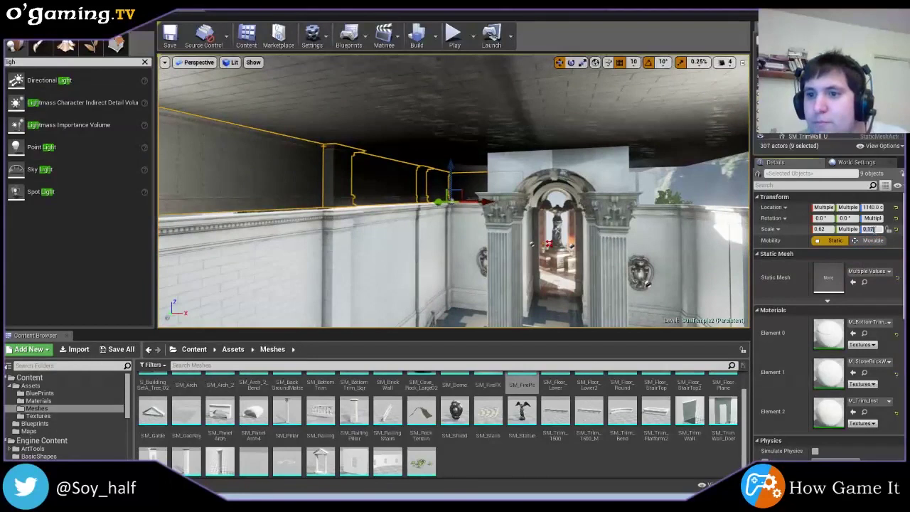
text(10)
key(Return)
click(462, 279)
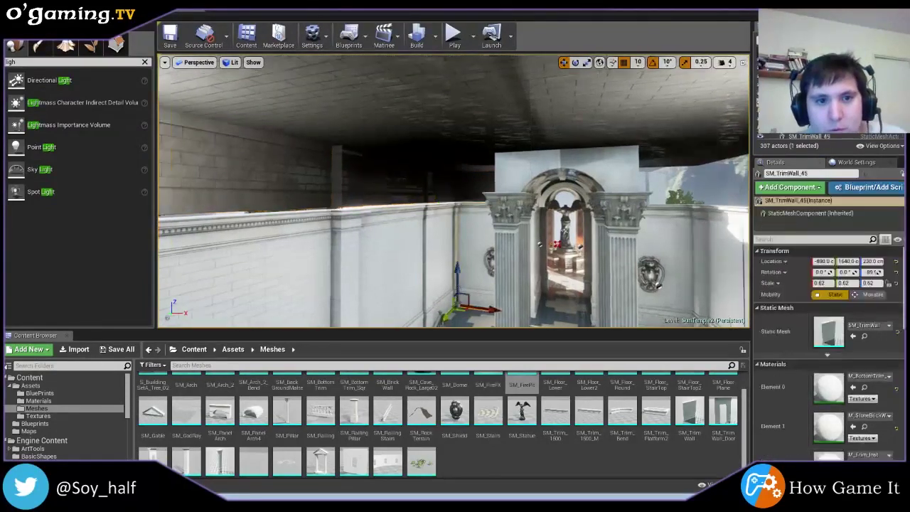
key(f)
right_drag(442, 284, 442, 283)
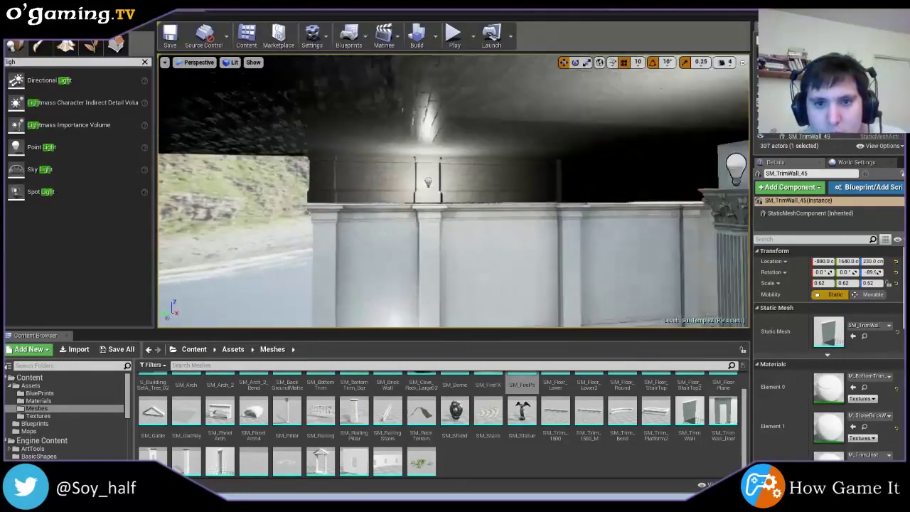
right_drag(524, 169, 524, 169)
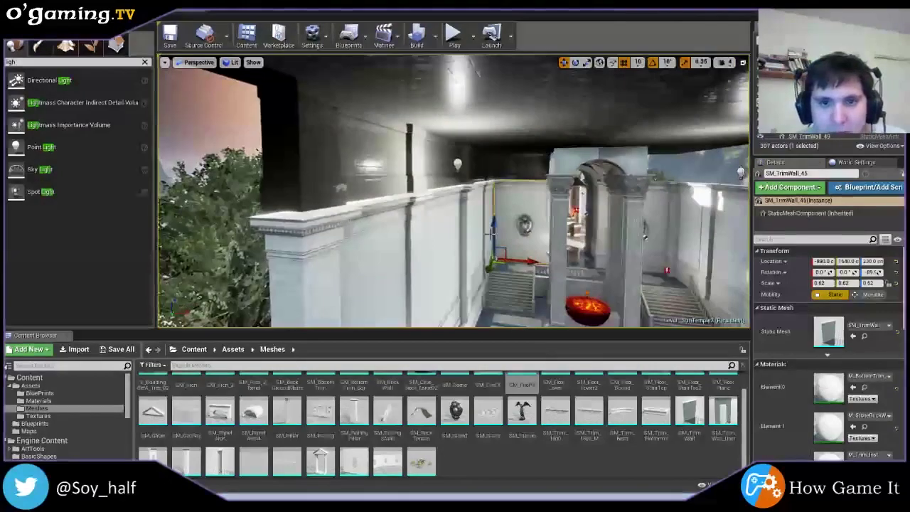
ctrl+click(482, 174)
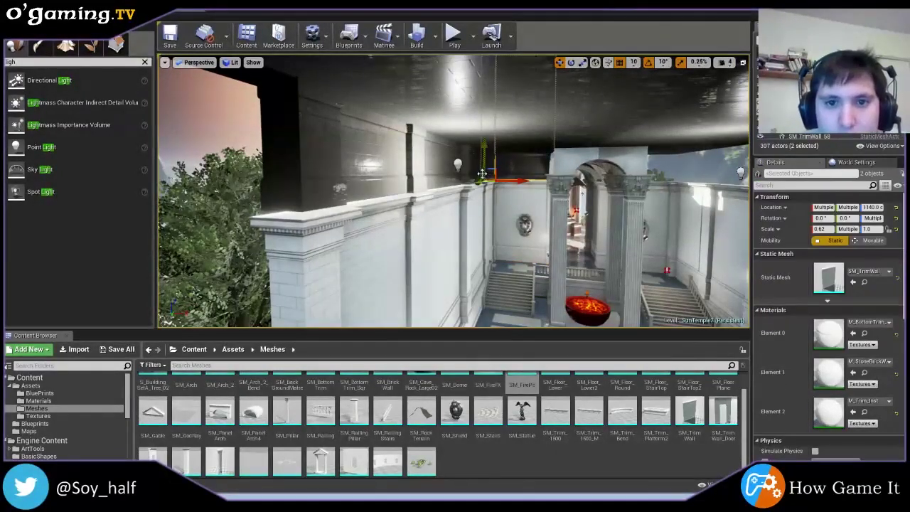
ctrl+click(434, 174)
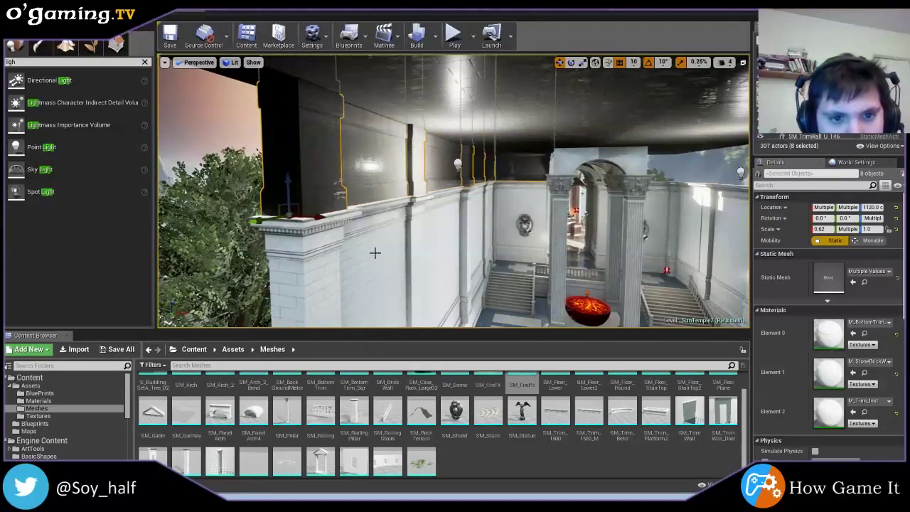
click(375, 252)
mouse_move(375, 253)
right_down()
mouse_move(334, 227)
mouse_move(455, 227)
mouse_move(455, 185)
mouse_move(426, 213)
mouse_move(455, 213)
mouse_move(427, 227)
right_up()
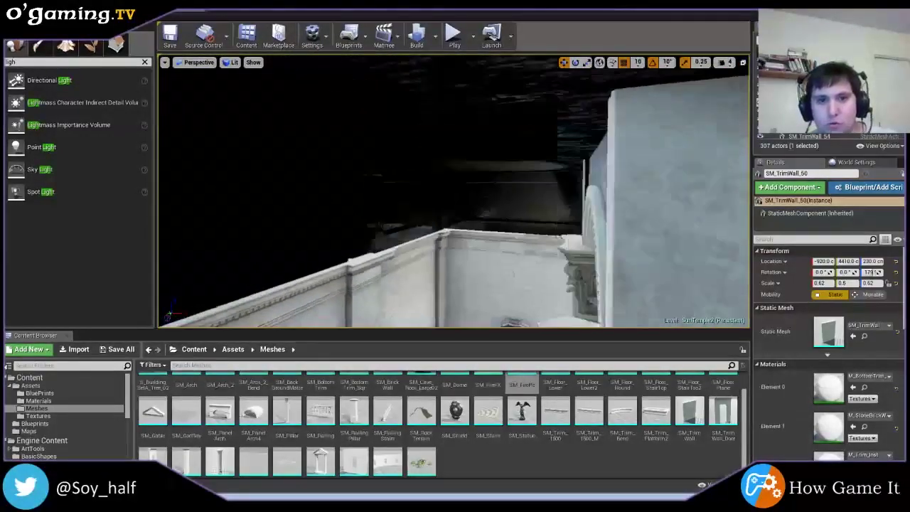
mouse_move(405, 258)
right_down()
mouse_move(412, 242)
mouse_move(441, 241)
mouse_move(398, 241)
right_up()
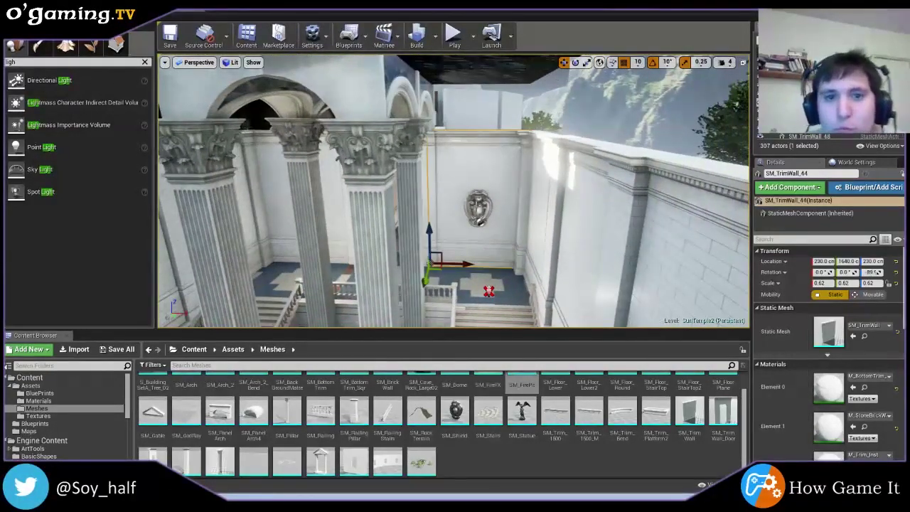
- Select ten upper trim-wall panels along the wall
ctrl+click(540, 164)
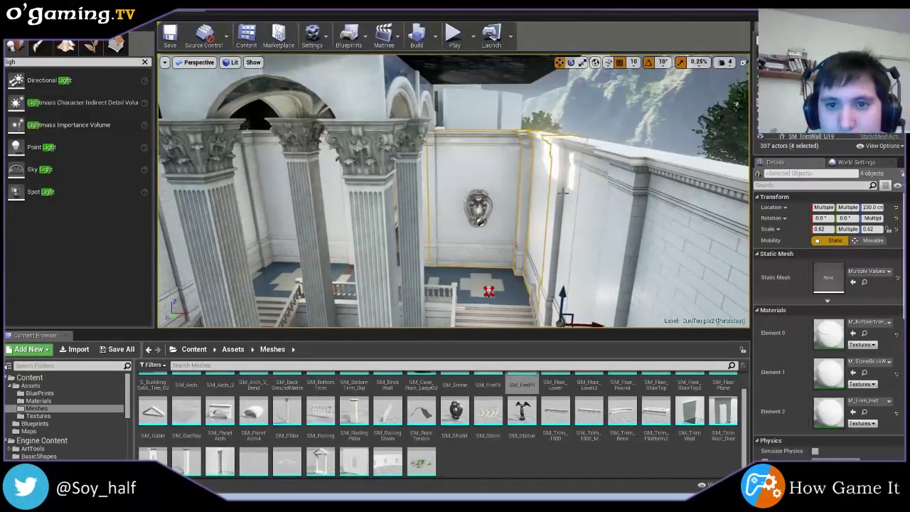
mouse_move(562, 190)
right_down()
mouse_move(528, 183)
mouse_move(611, 197)
right_up()
ctrl+click(612, 197)
mouse_move(512, 201)
right_down()
mouse_move(498, 206)
mouse_move(544, 174)
mouse_move(541, 214)
right_up()
ctrl+click(544, 173)
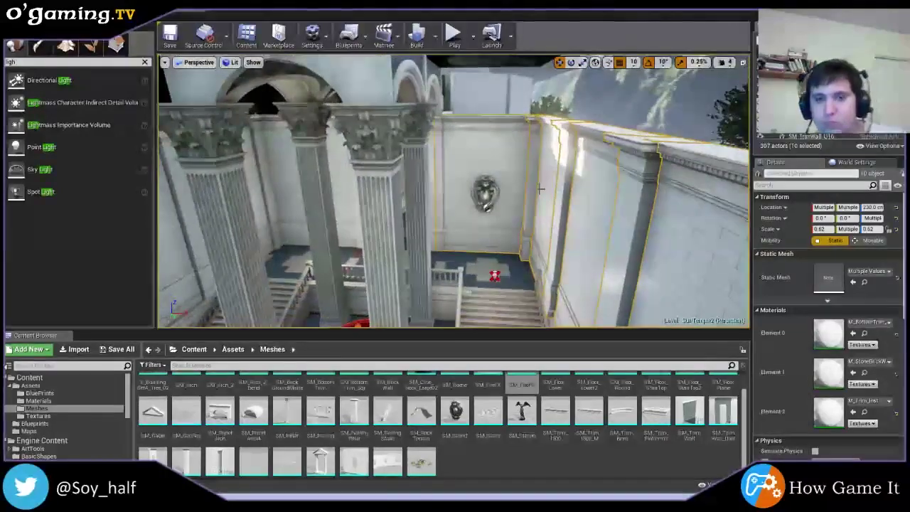
ctrl+click(625, 238)
right_drag(625, 238, 569, 235)
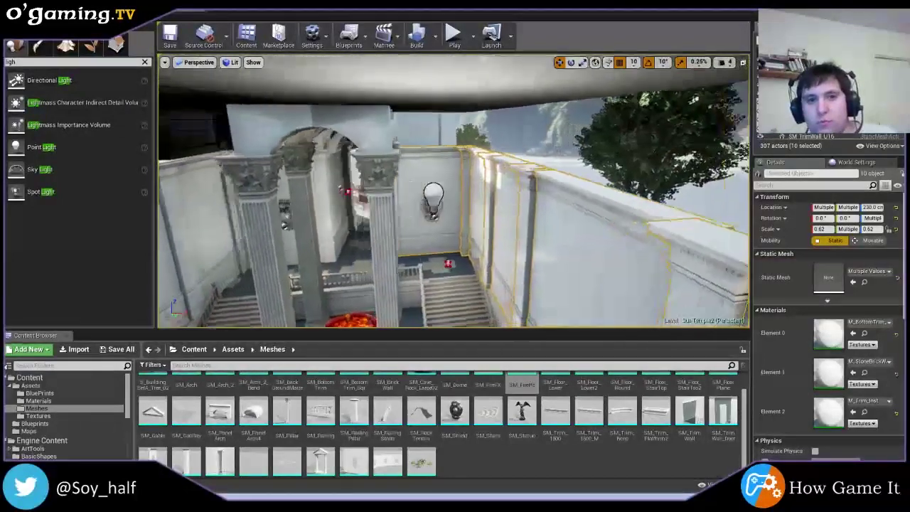
- Duplicate the ten panels and raise the copies to Z 1100, checking their alignment
key(ctrl+w)
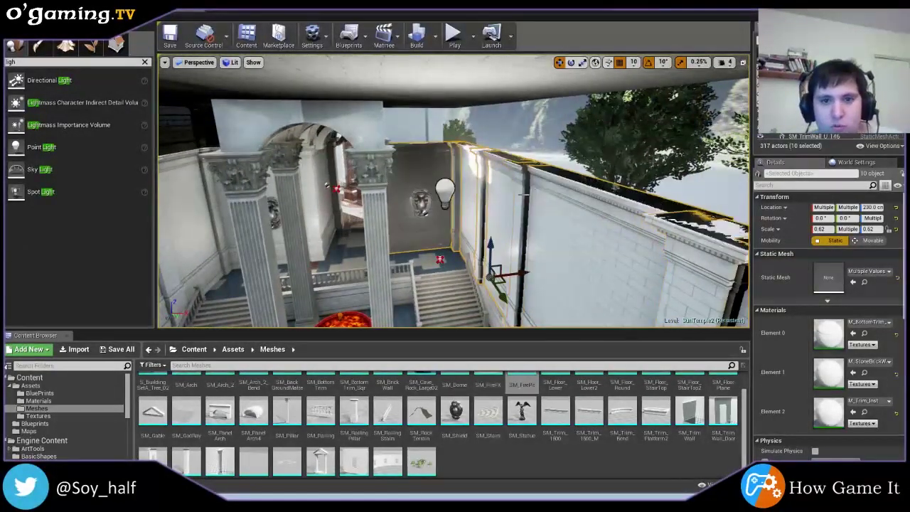
drag(490, 248, 501, 128)
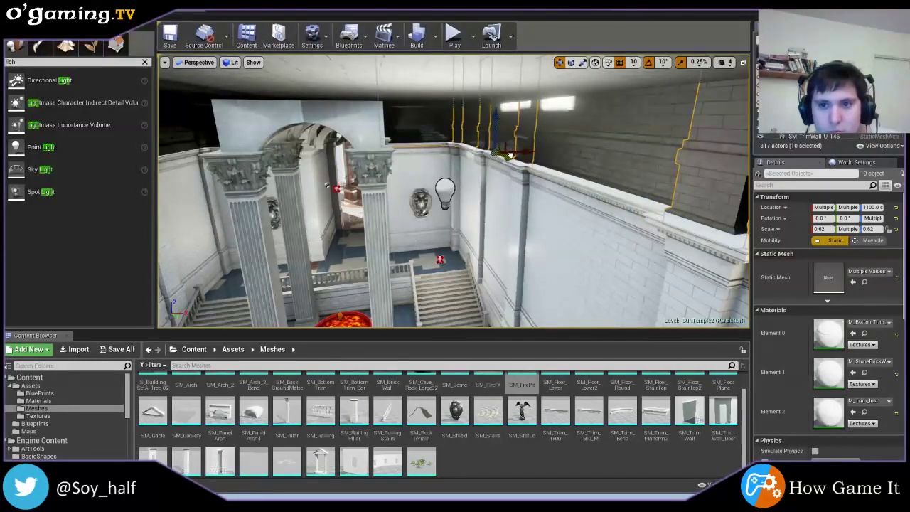
mouse_move(509, 155)
right_down()
mouse_move(568, 158)
mouse_move(526, 158)
right_up()
right_drag(280, 123, 280, 123)
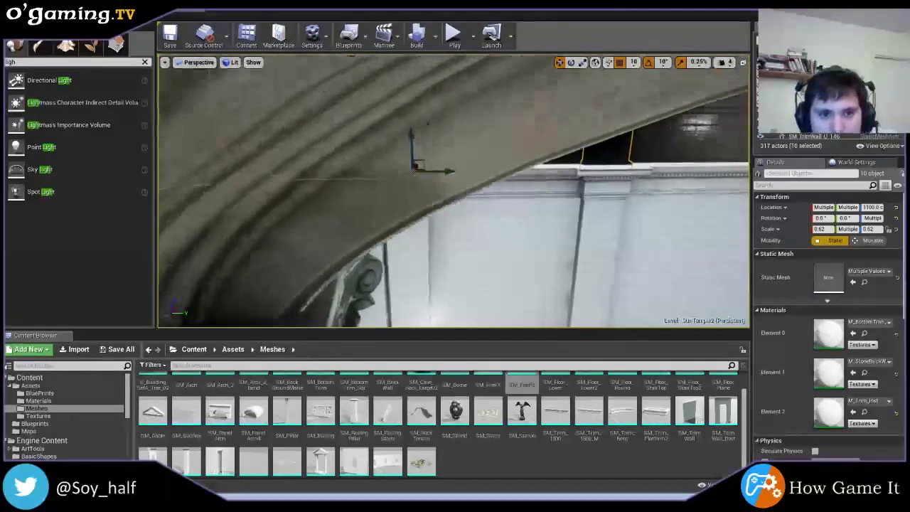
right_drag(316, 154, 316, 154)
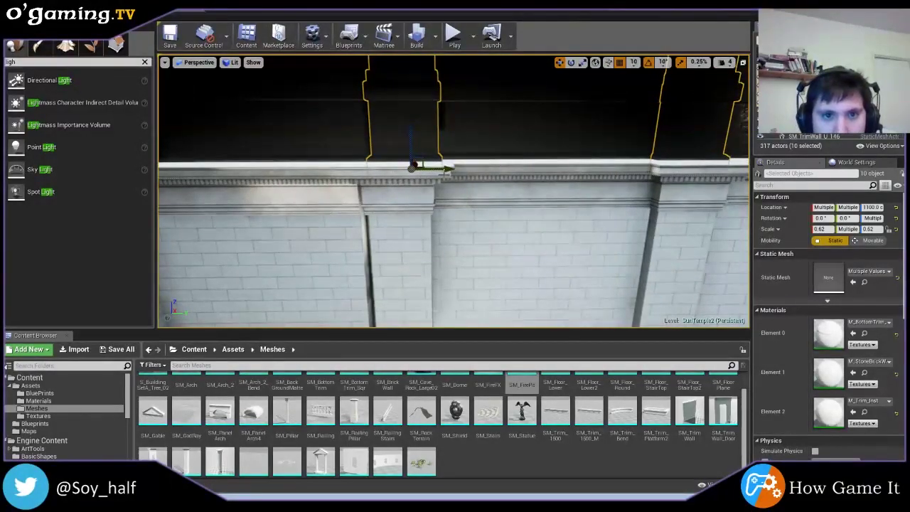
right_drag(453, 192, 446, 192)
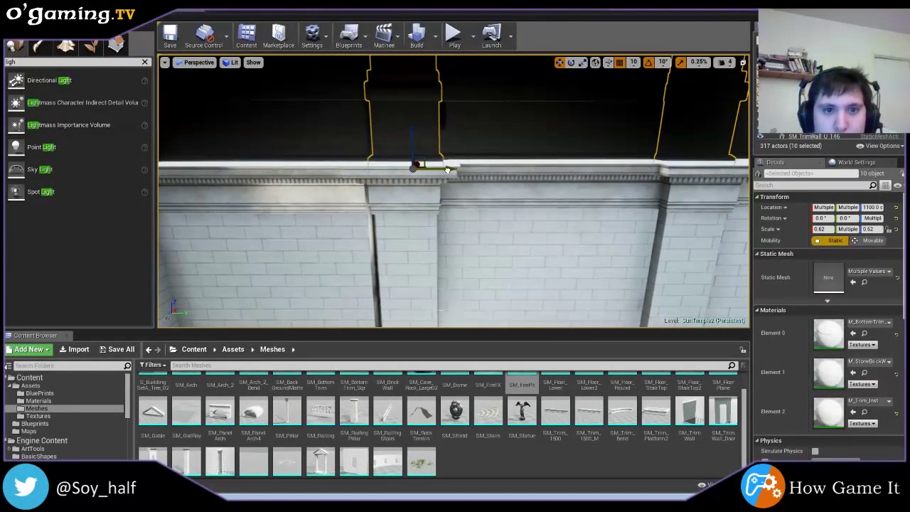
right_drag(475, 221, 511, 198)
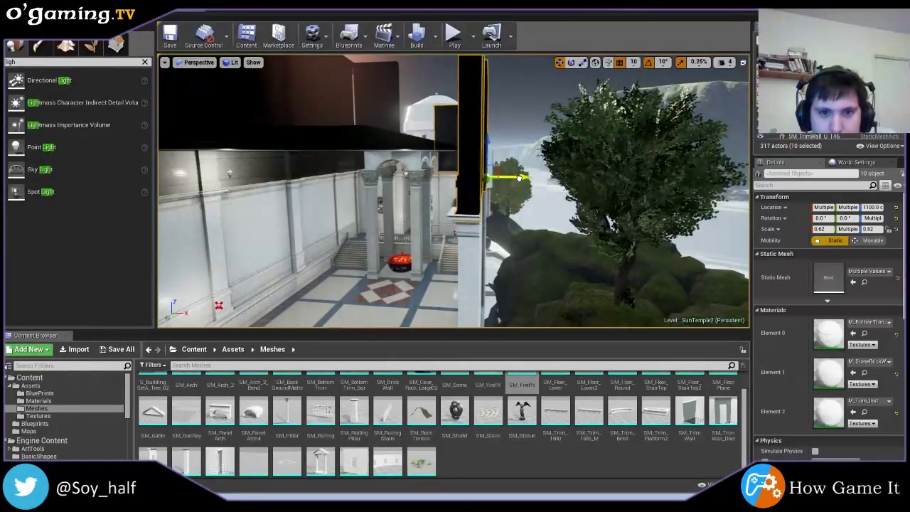
- Select SM_BottomTrim8 at the base of the pillared corridor wall
click(497, 234)
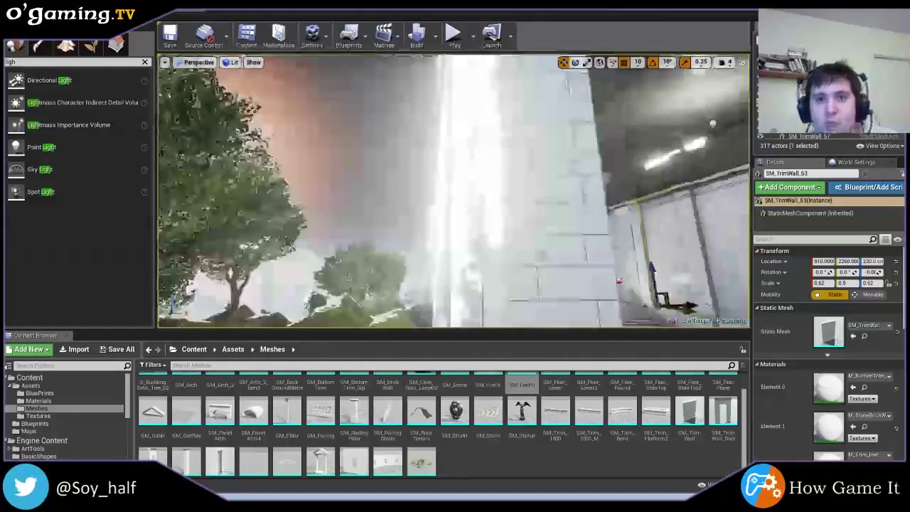
right_drag(455, 192, 455, 192)
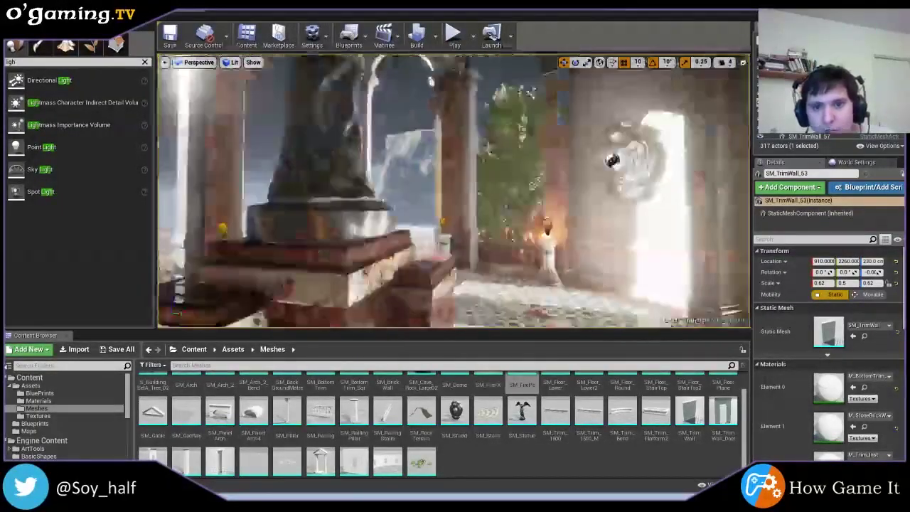
right_drag(455, 192, 455, 192)
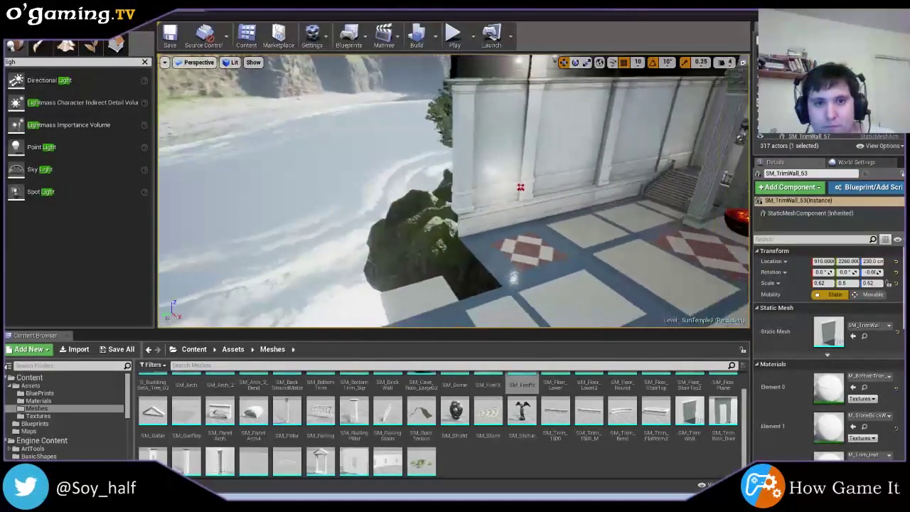
right_drag(489, 251, 481, 250)
click(483, 250)
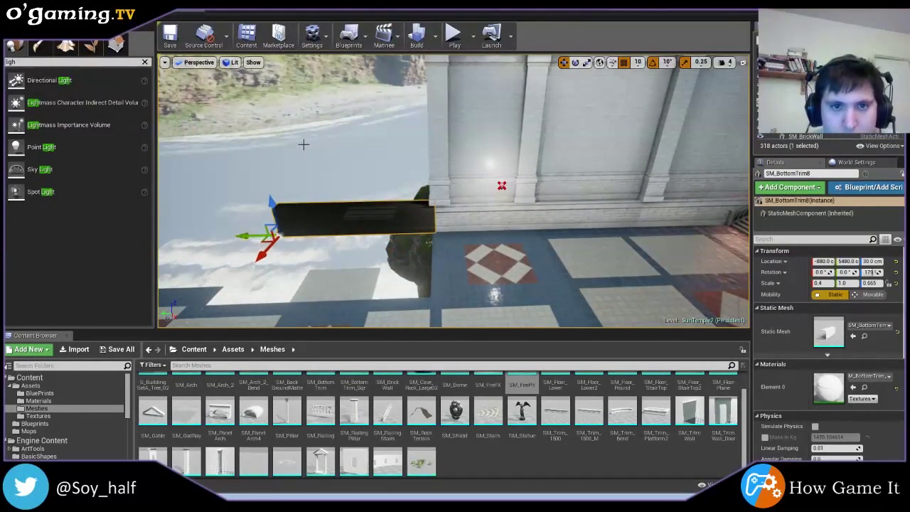
- Rotate the bottom trim -90° and move it against the wall base, down on the floor
click(575, 62)
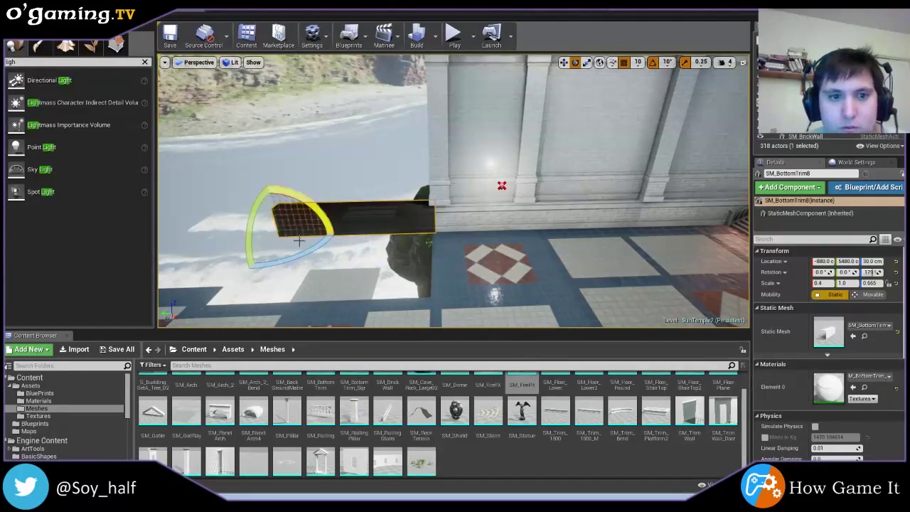
drag(306, 269, 341, 235)
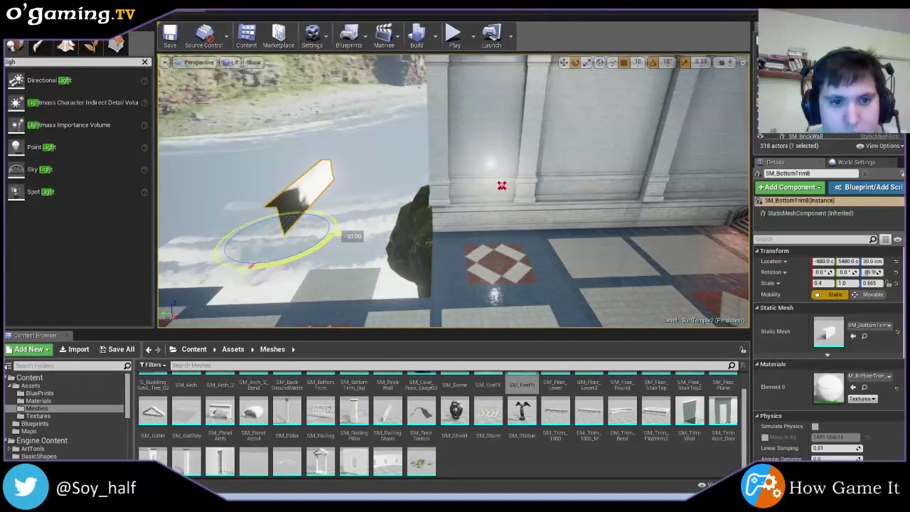
key(w)
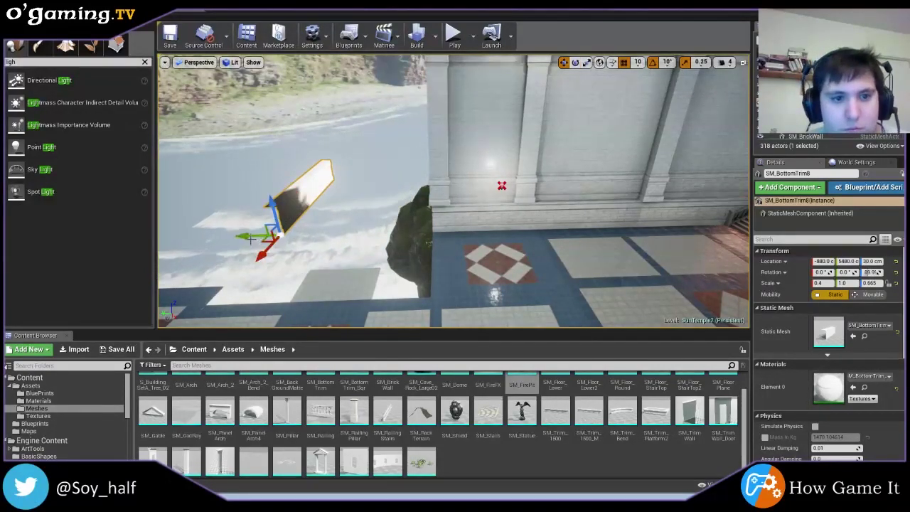
drag(251, 240, 400, 247)
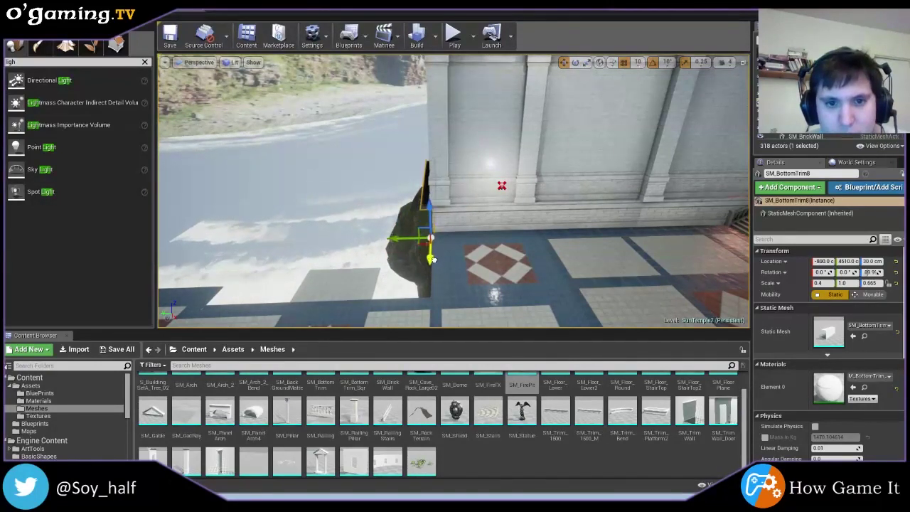
mouse_move(424, 307)
mouse_down()
mouse_move(428, 324)
mouse_move(395, 302)
mouse_up()
mouse_move(469, 266)
right_down()
mouse_move(469, 299)
mouse_move(354, 109)
right_up()
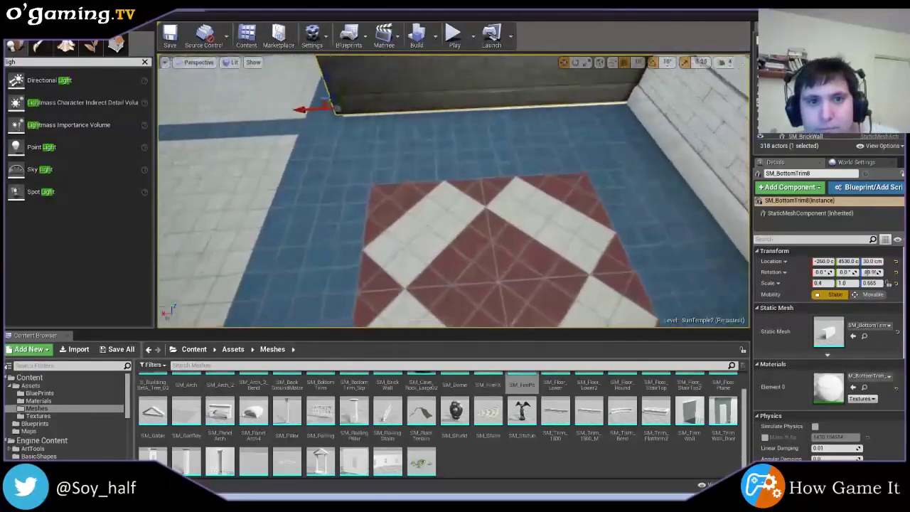
drag(325, 88, 325, 92)
- Reselect the placed bottom trim at the wall
mouse_move(327, 92)
right_down()
mouse_move(235, 107)
mouse_move(583, 307)
mouse_move(561, 245)
mouse_move(327, 85)
right_up()
click(327, 86)
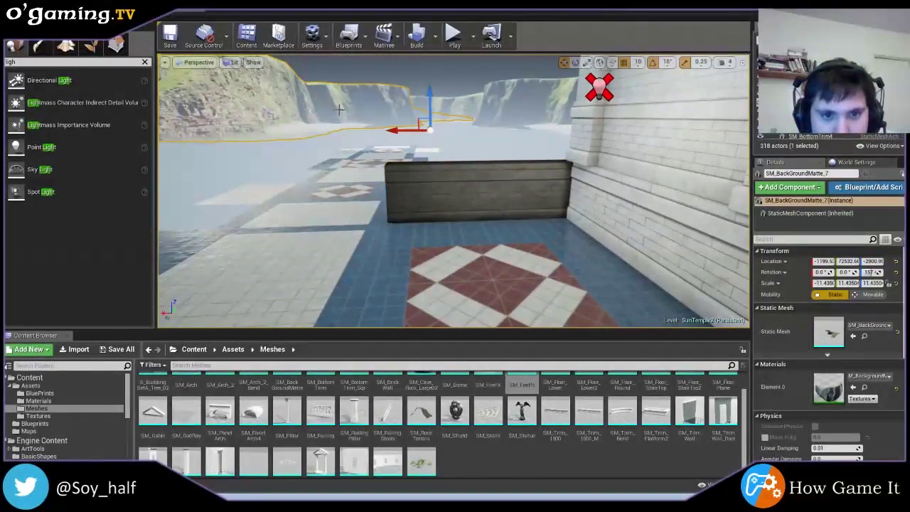
click(411, 214)
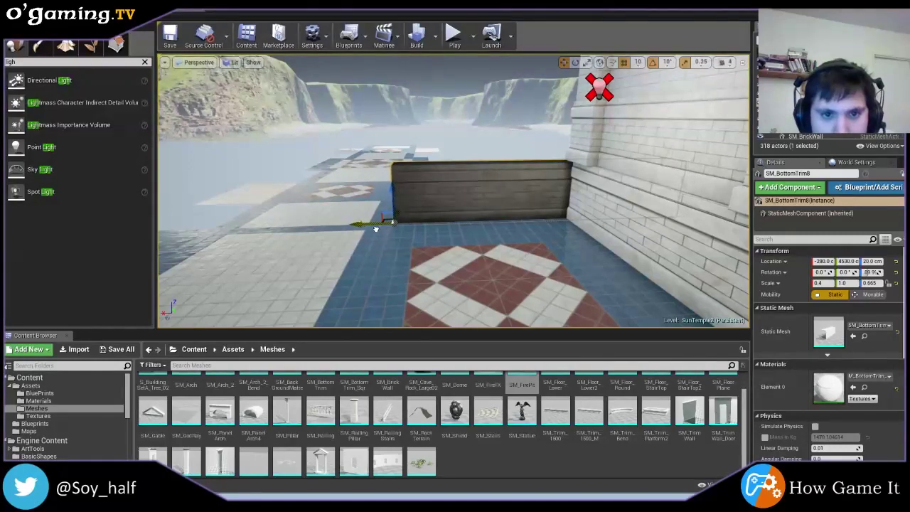
click(435, 137)
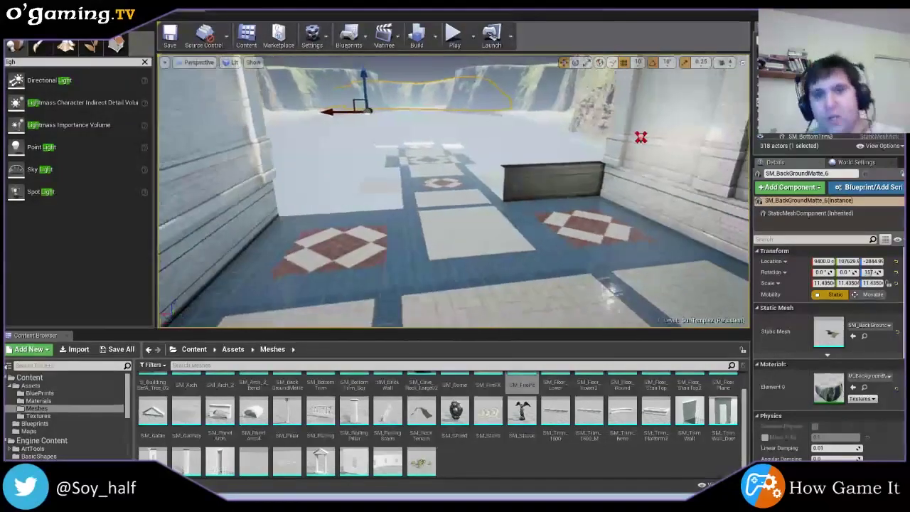
right_drag(486, 174, 487, 174)
click(486, 174)
- Duplicate the bottom trim and slide the copy along X flush to the wall
key(ctrl+w)
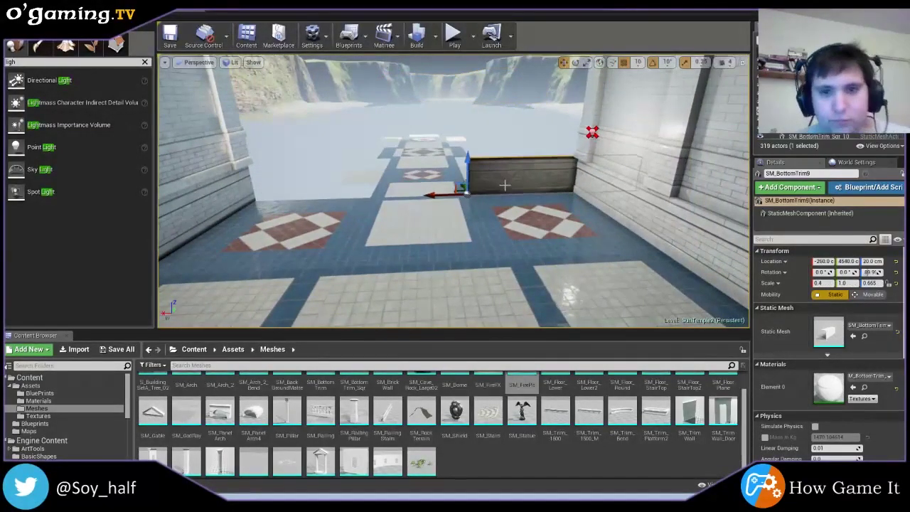
mouse_move(449, 191)
mouse_down()
mouse_move(170, 200)
mouse_move(179, 199)
mouse_up()
mouse_move(455, 192)
right_down()
mouse_move(285, 172)
mouse_move(416, 183)
right_up()
drag(466, 185, 464, 185)
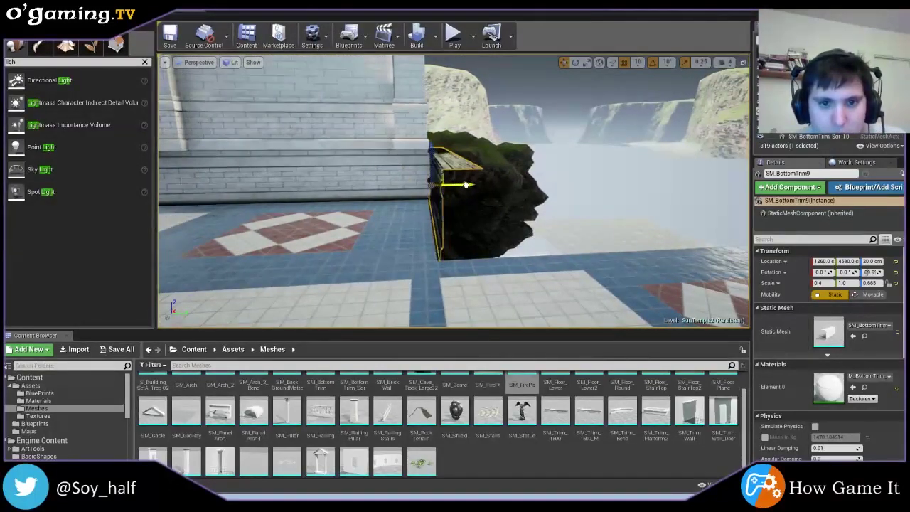
right_drag(463, 184, 329, 198)
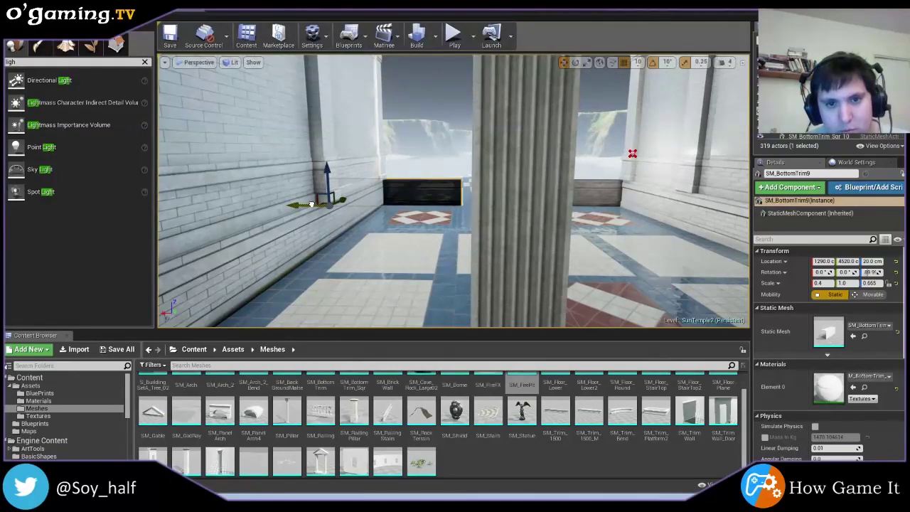
mouse_move(312, 204)
right_down()
mouse_move(204, 304)
mouse_move(698, 228)
mouse_move(581, 172)
mouse_move(715, 241)
right_up()
click(205, 305)
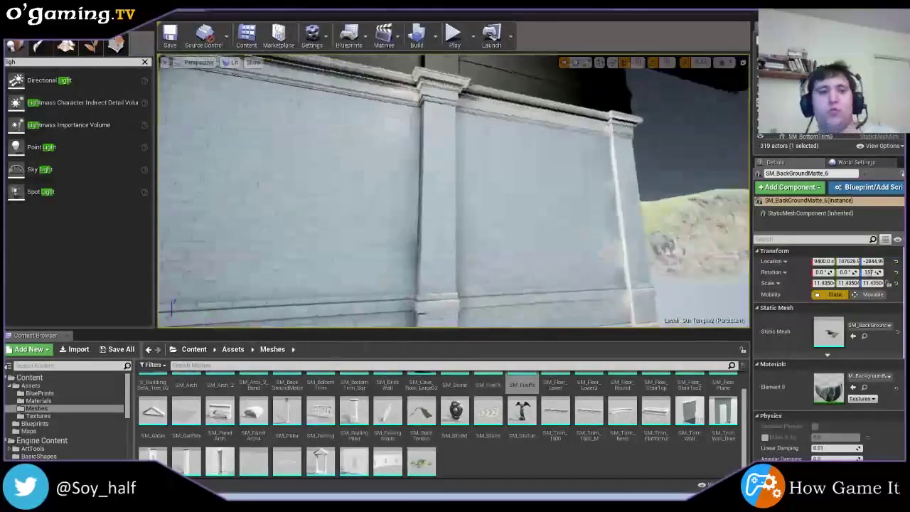
mouse_move(714, 241)
right_down()
mouse_move(704, 267)
mouse_move(703, 201)
right_up()
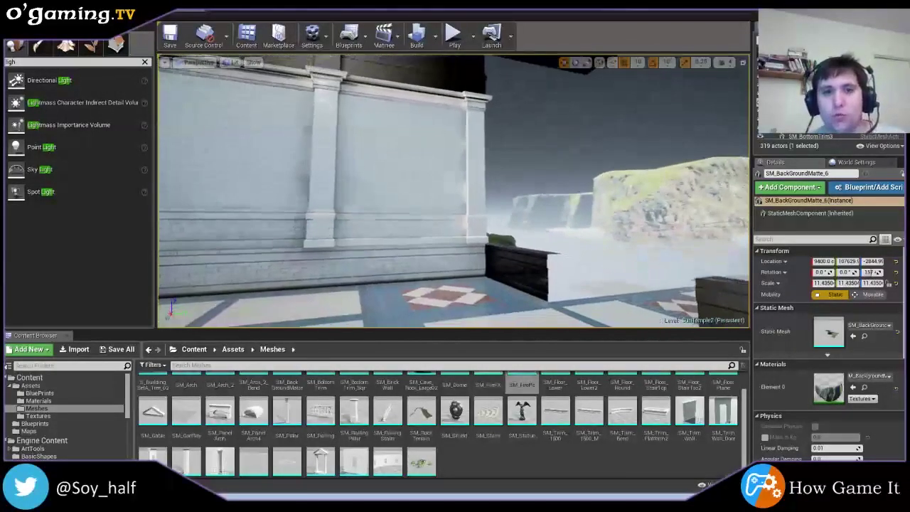
- Copy SM_TrimWall_51 with its pillar trim, rotate them about 90° along the hall, and position them
click(387, 125)
ctrl+click(473, 197)
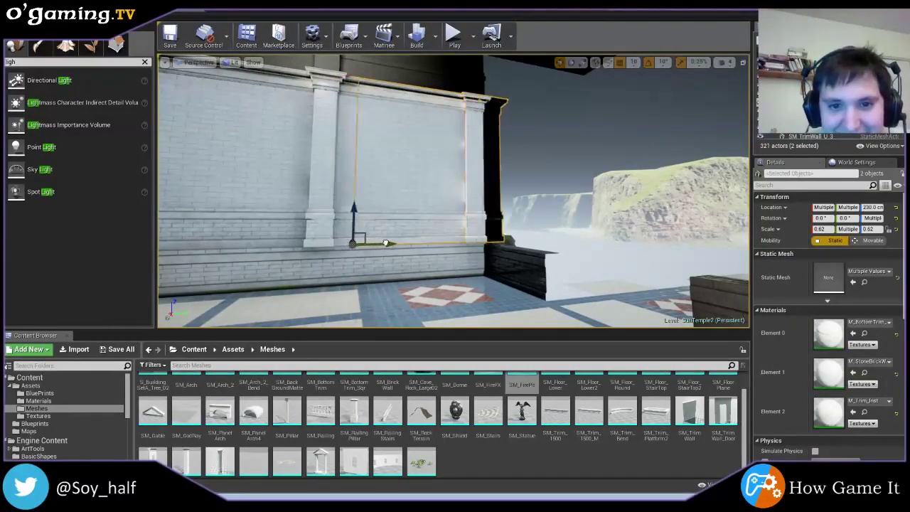
alt+drag(355, 244, 498, 245)
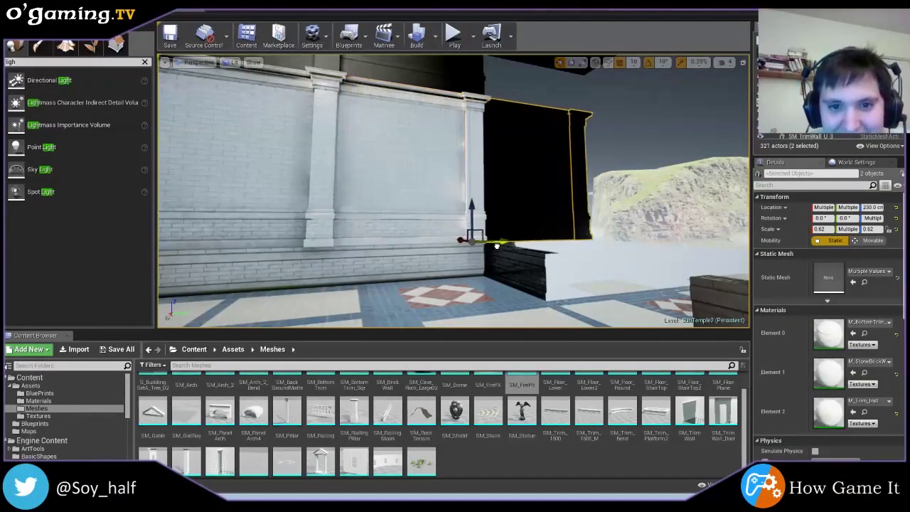
click(571, 64)
drag(500, 235, 554, 242)
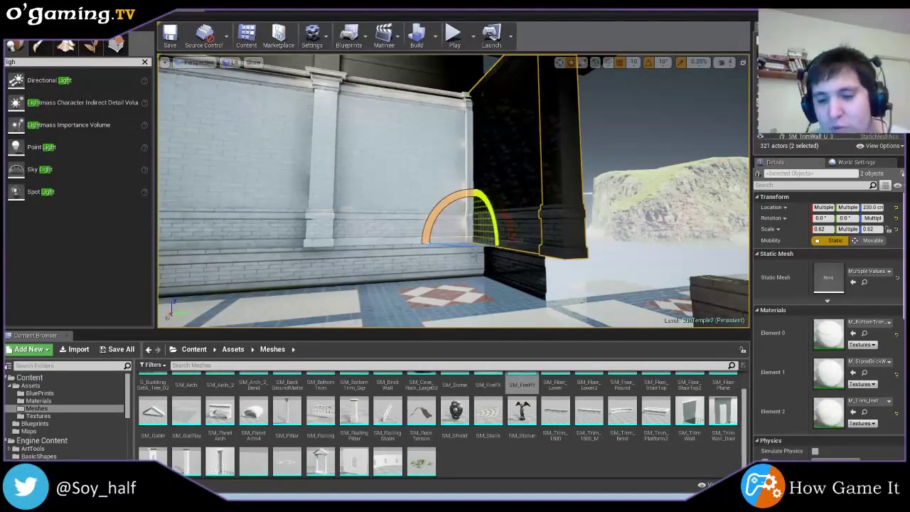
right_drag(455, 213, 426, 213)
right_drag(556, 181, 526, 181)
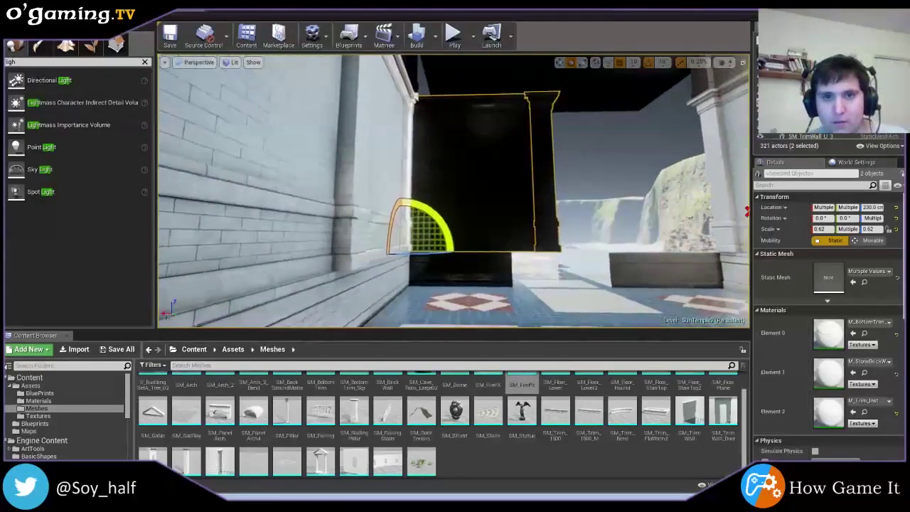
key(w)
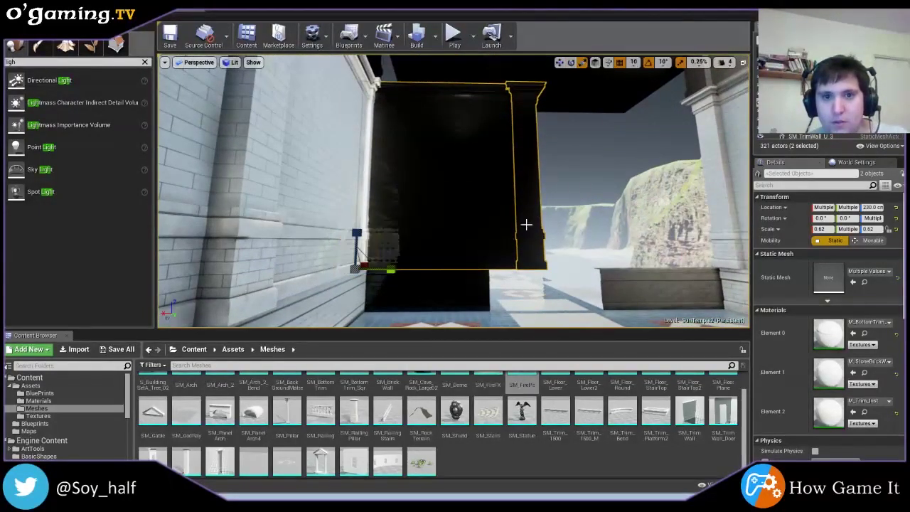
drag(396, 266, 390, 269)
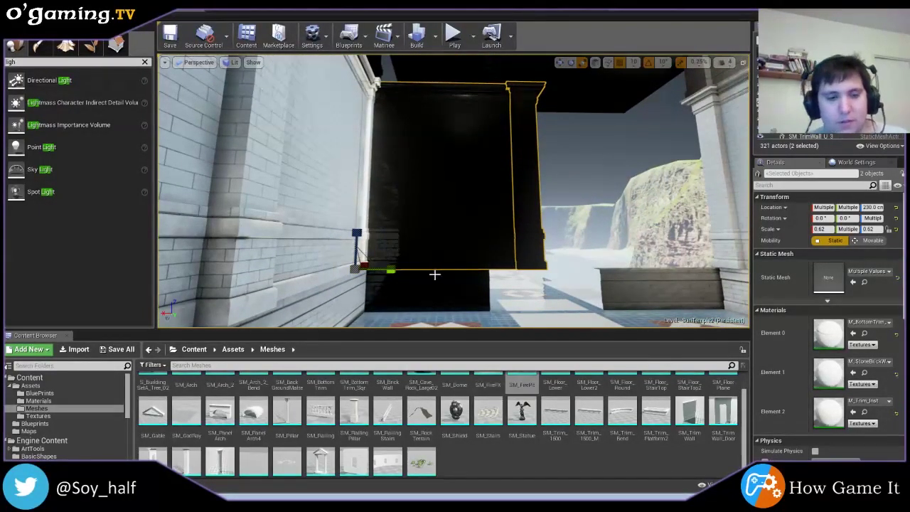
- Set the black panel SM_TrimWall_64's Scale Y to 0.62
click(455, 202)
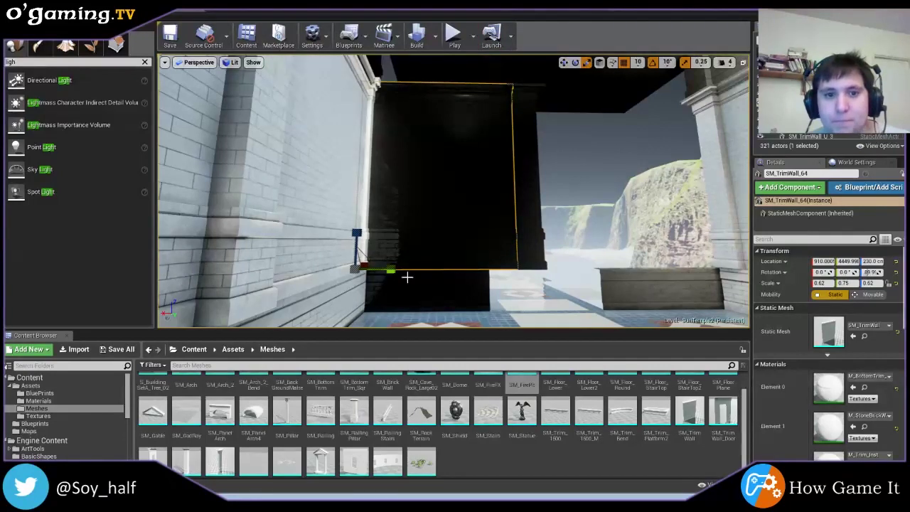
drag(389, 271, 369, 271)
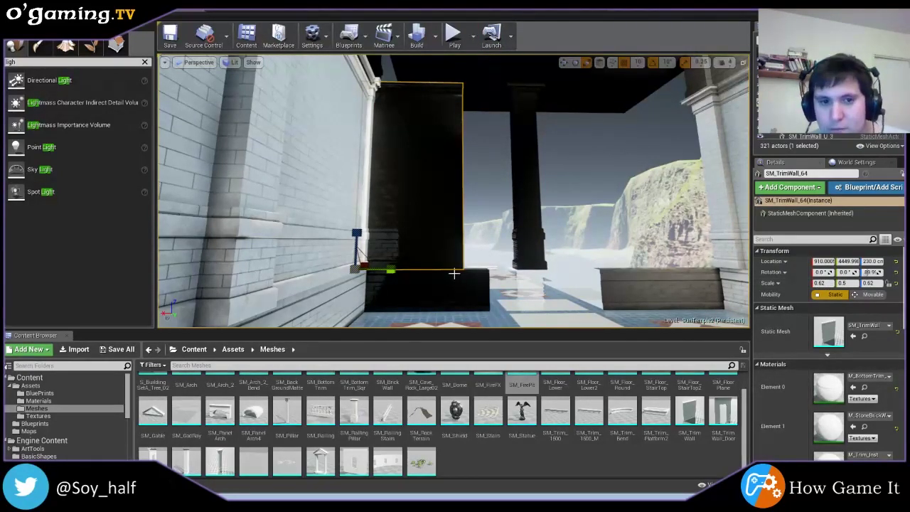
drag(390, 268, 411, 269)
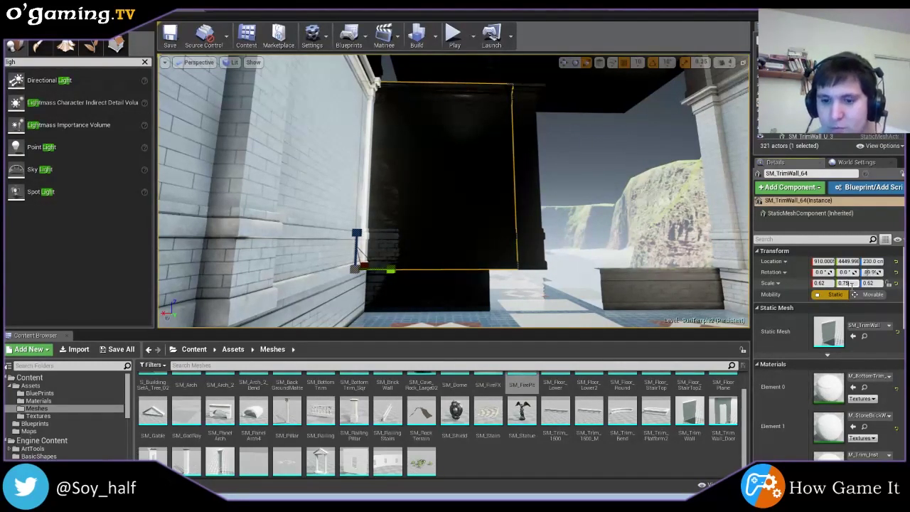
drag(851, 284, 849, 284)
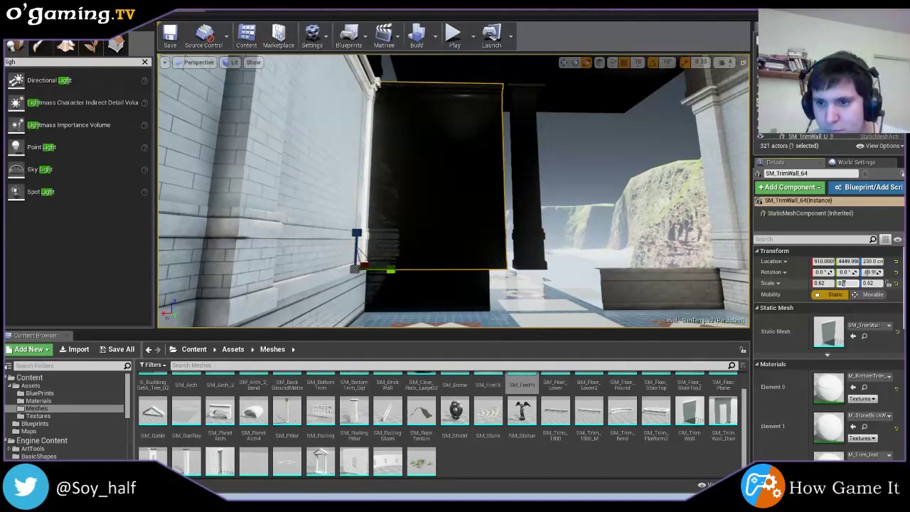
key(Return)
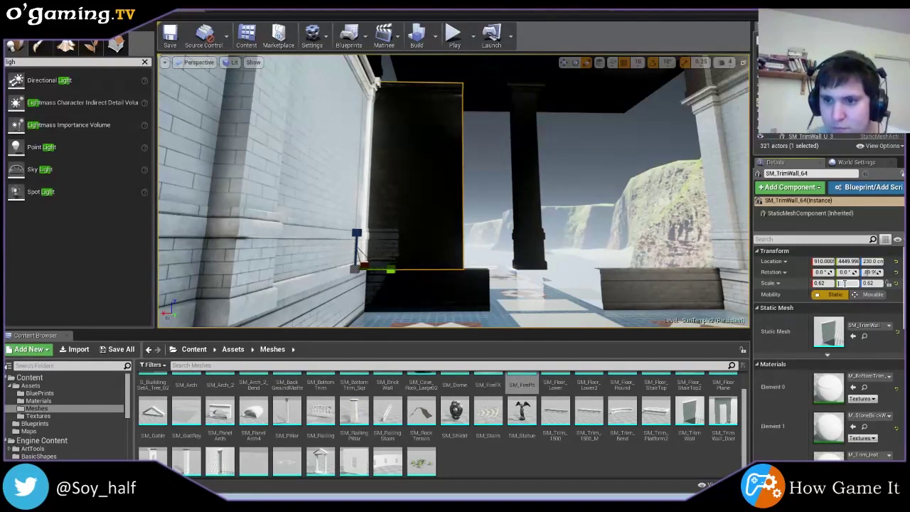
drag(844, 283, 844, 283)
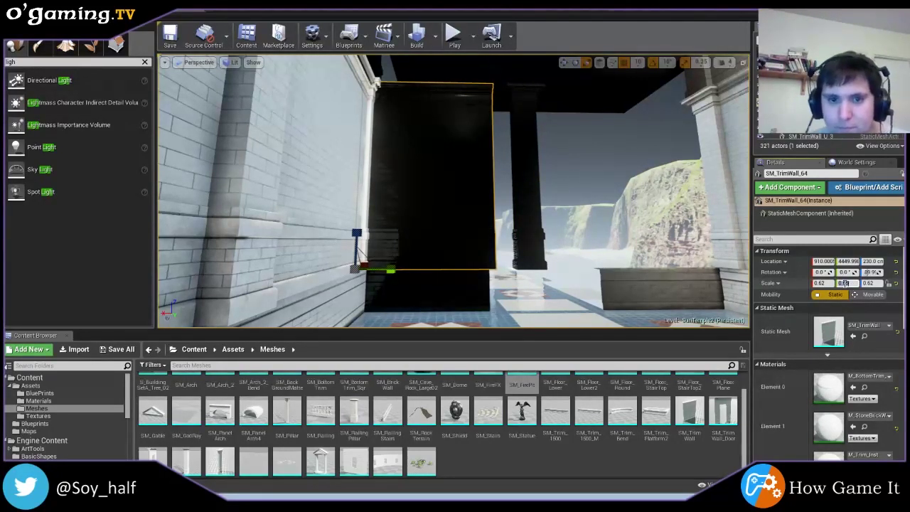
text(0.65)
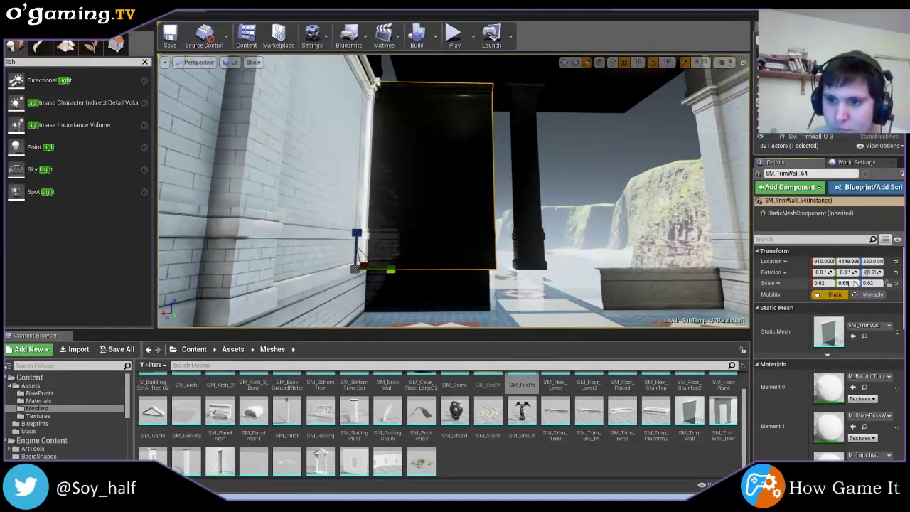
drag(855, 282, 851, 283)
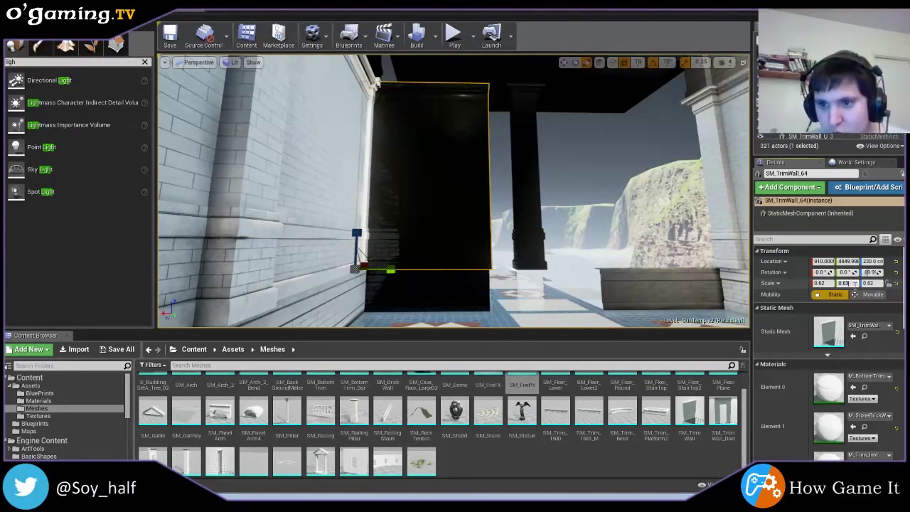
drag(854, 283, 851, 283)
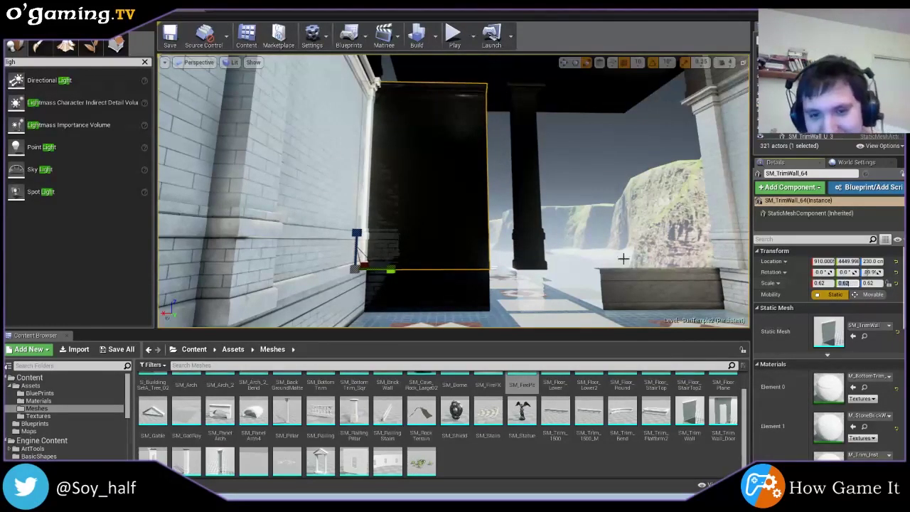
drag(609, 242, 625, 213)
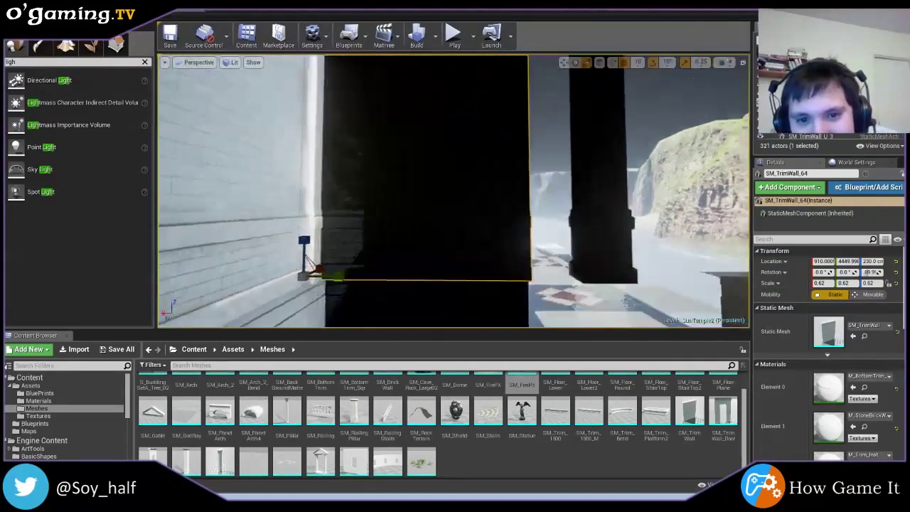
- Slide the trim pillar left until it sits against the wall panel's edge
drag(563, 231, 551, 256)
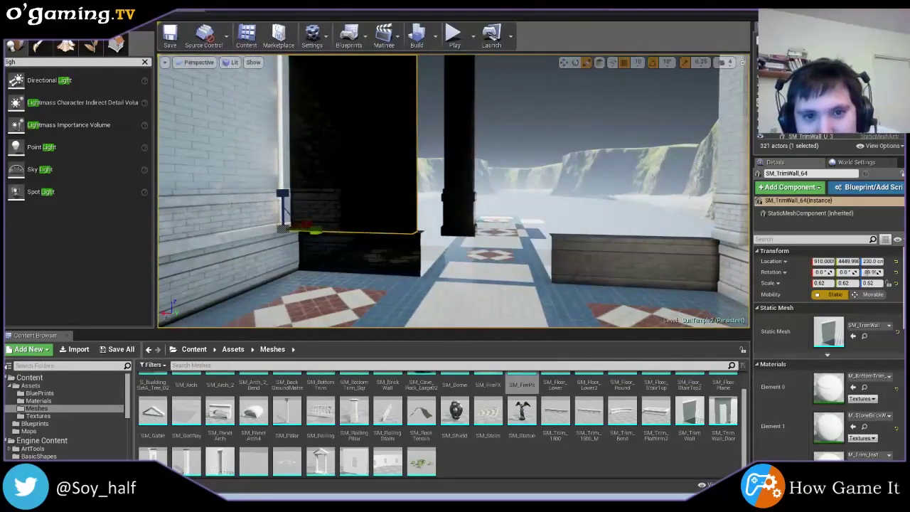
click(469, 213)
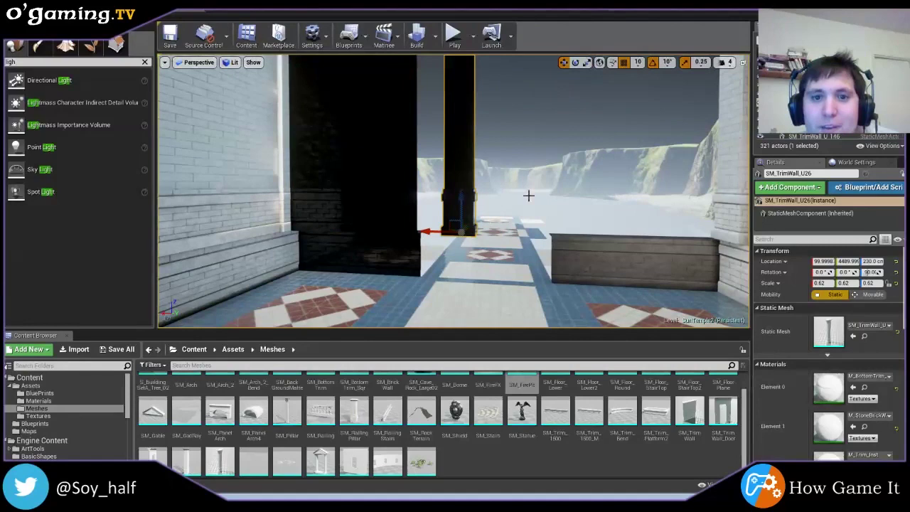
drag(490, 225, 386, 227)
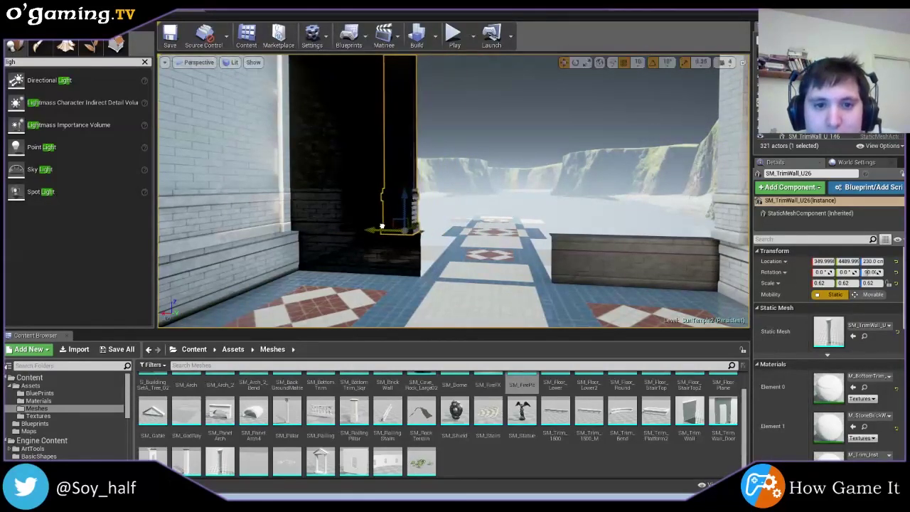
click(396, 224)
- Select the wall panel with the pillar and lower both to Z 210
mouse_move(395, 223)
right_down()
mouse_move(426, 214)
mouse_move(370, 213)
right_up()
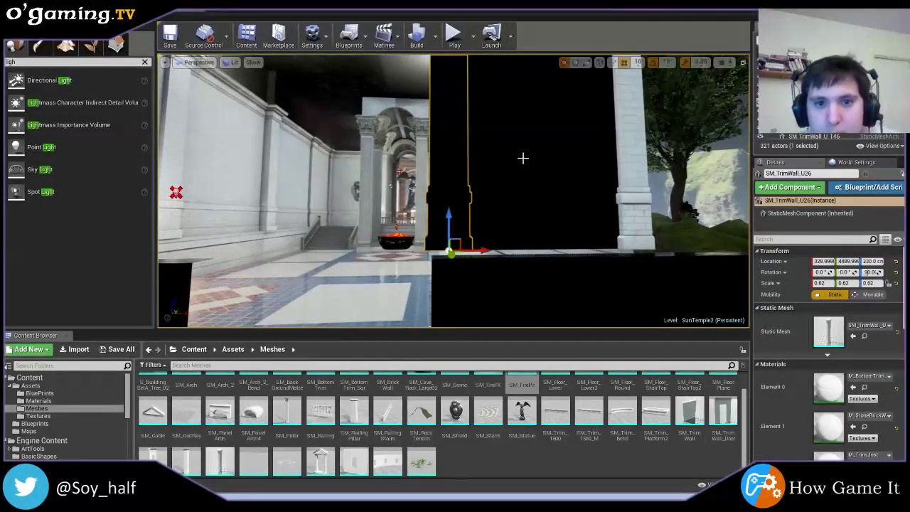
ctrl+click(508, 174)
drag(628, 213, 629, 218)
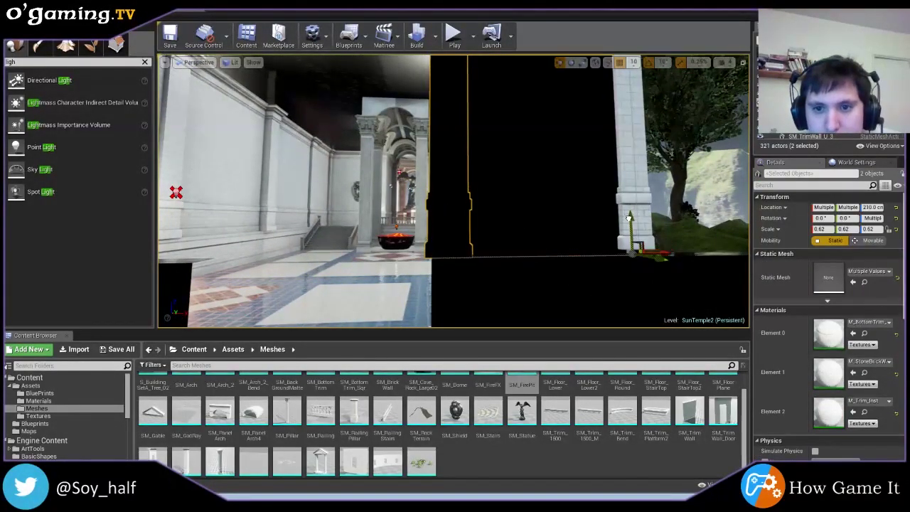
right_drag(511, 203, 426, 206)
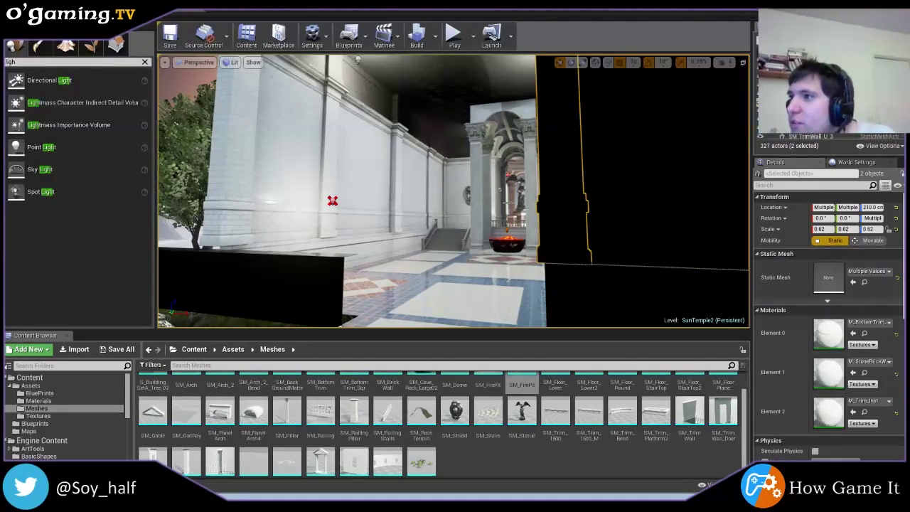
right_drag(427, 206, 455, 199)
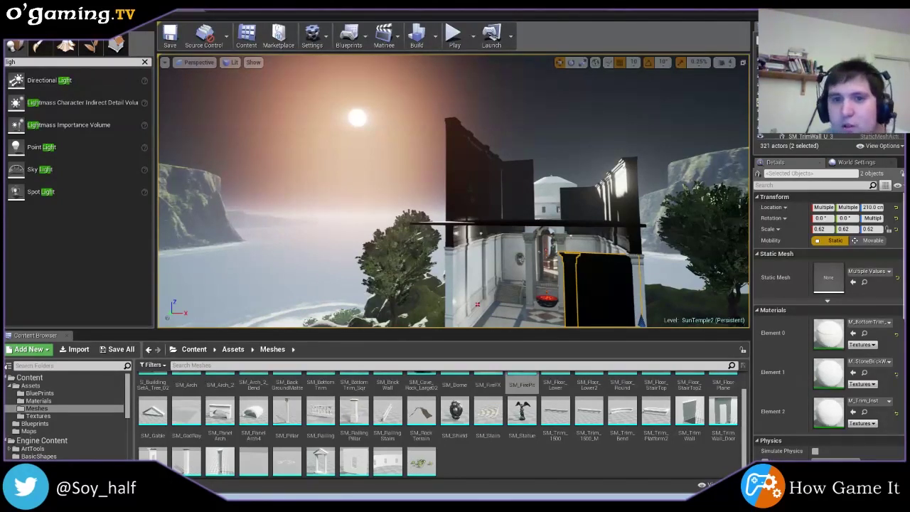
mouse_move(477, 305)
right_down()
mouse_move(539, 241)
mouse_move(441, 199)
mouse_move(455, 192)
mouse_move(576, 243)
mouse_move(441, 246)
mouse_move(455, 213)
mouse_move(425, 233)
right_up()
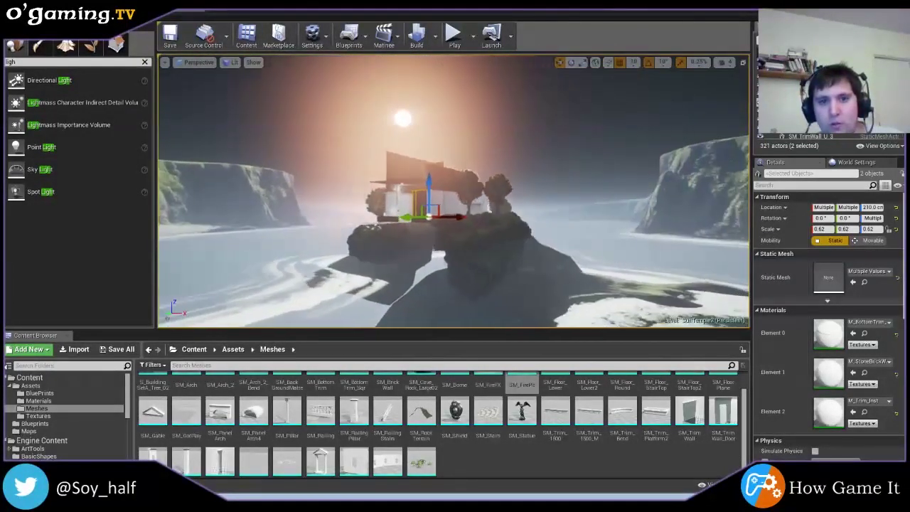
right_drag(425, 233, 425, 232)
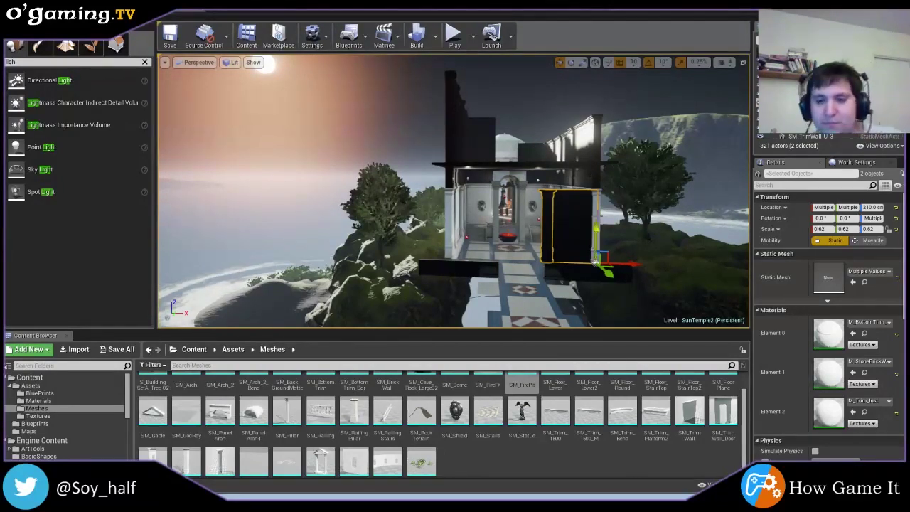
right_drag(590, 199, 597, 195)
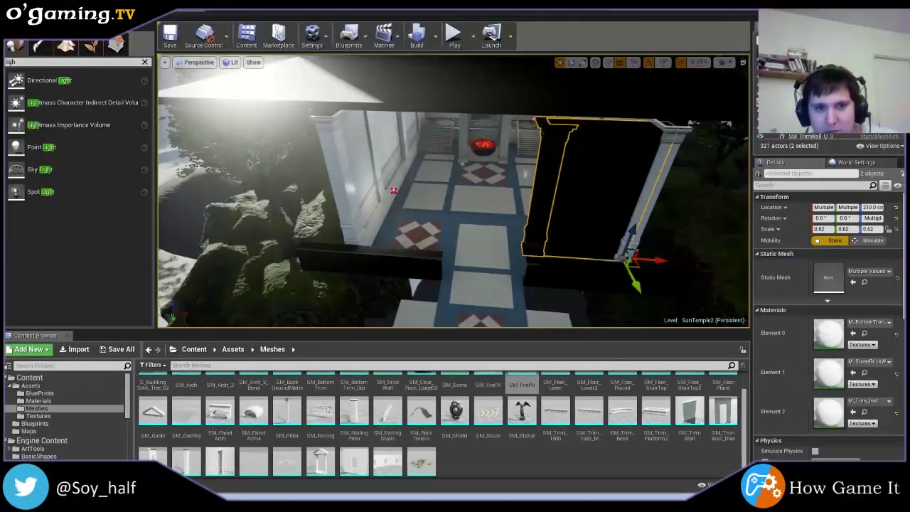
- Duplicate the wall panel and pillar, shift the copies left and turn them toward the hall
alt+drag(647, 262, 580, 264)
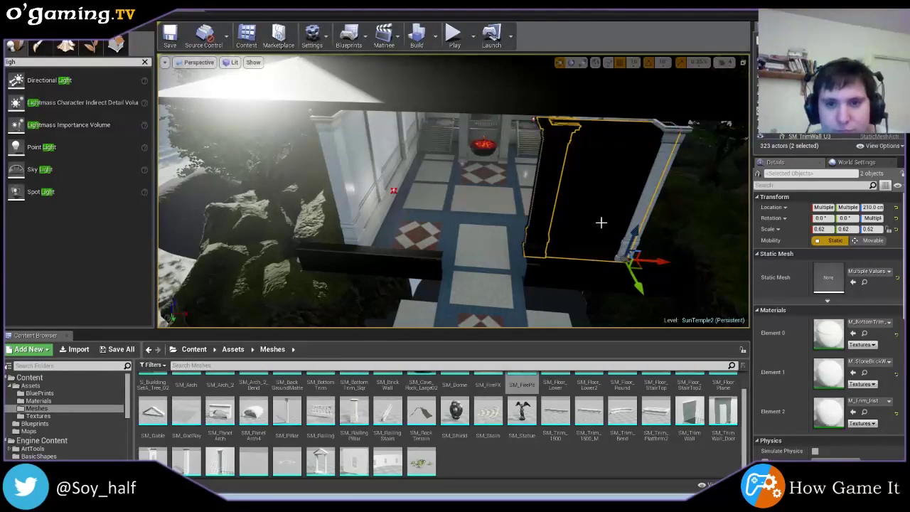
mouse_move(509, 268)
mouse_down()
mouse_move(461, 266)
mouse_move(466, 284)
mouse_move(398, 281)
mouse_move(387, 255)
mouse_move(466, 285)
mouse_move(463, 269)
mouse_up()
key(e)
key(ctrl+z)
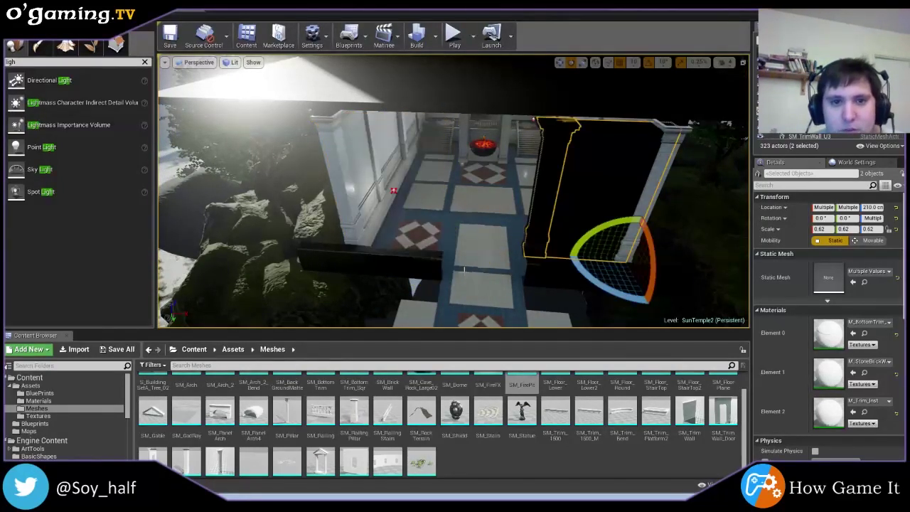
- Copy the wall panel and trim pillar over to the opposite hall wall, side by side
click(612, 199)
key(ctrl+w)
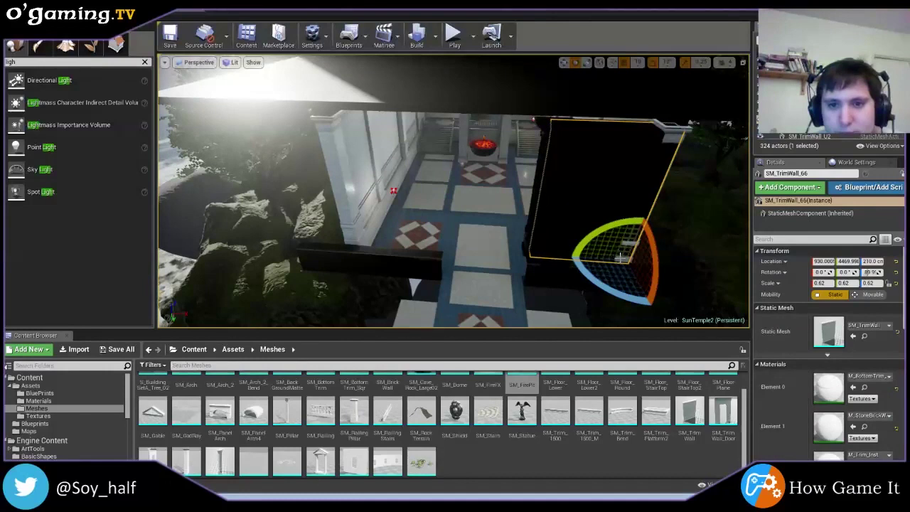
click(564, 62)
drag(666, 258, 474, 253)
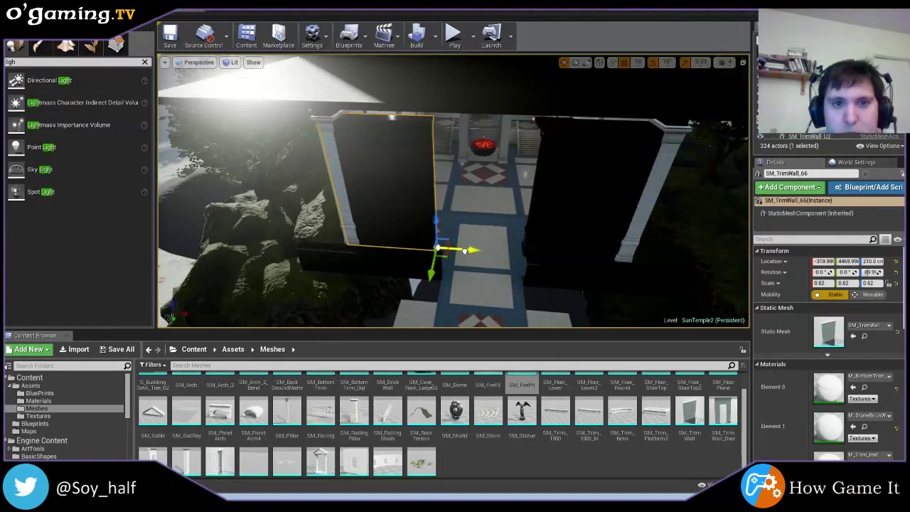
click(531, 244)
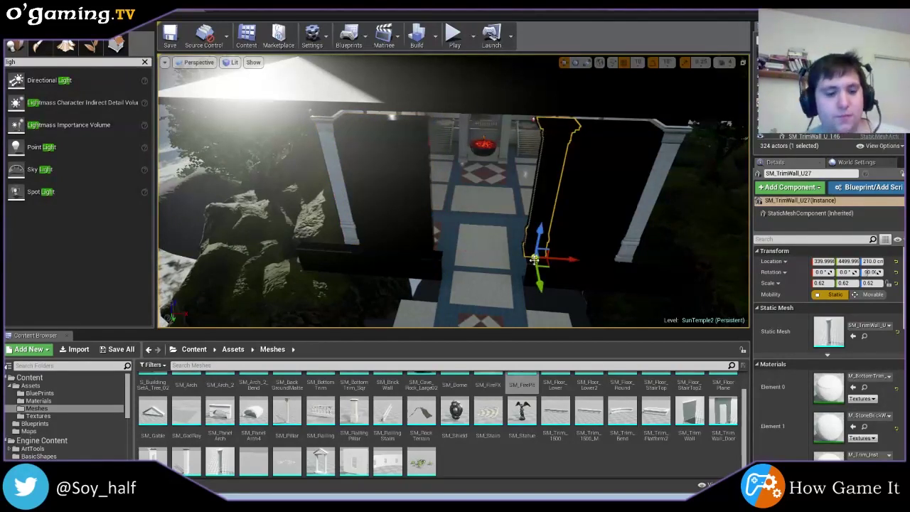
key(ctrl+w)
drag(569, 258, 461, 253)
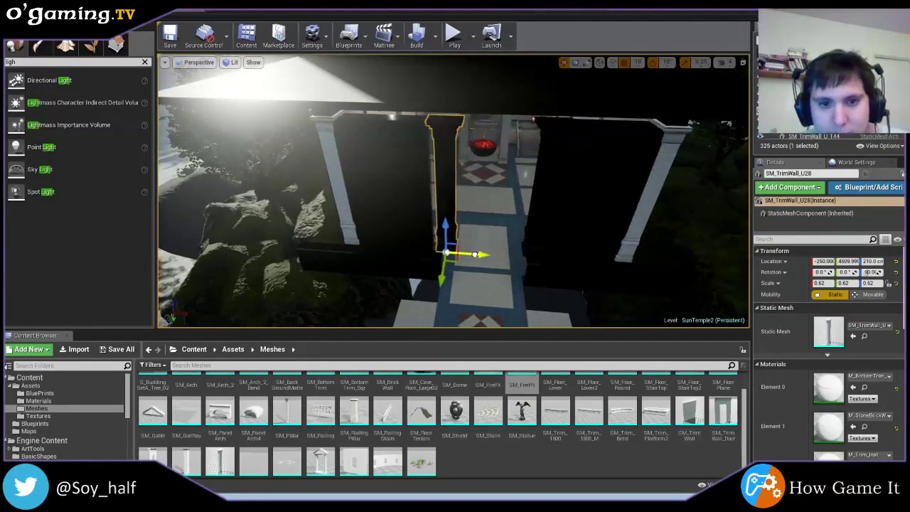
- Nudge the left trim wall SM_TrimWall_U28 sideways from X -350 to -340
click(484, 267)
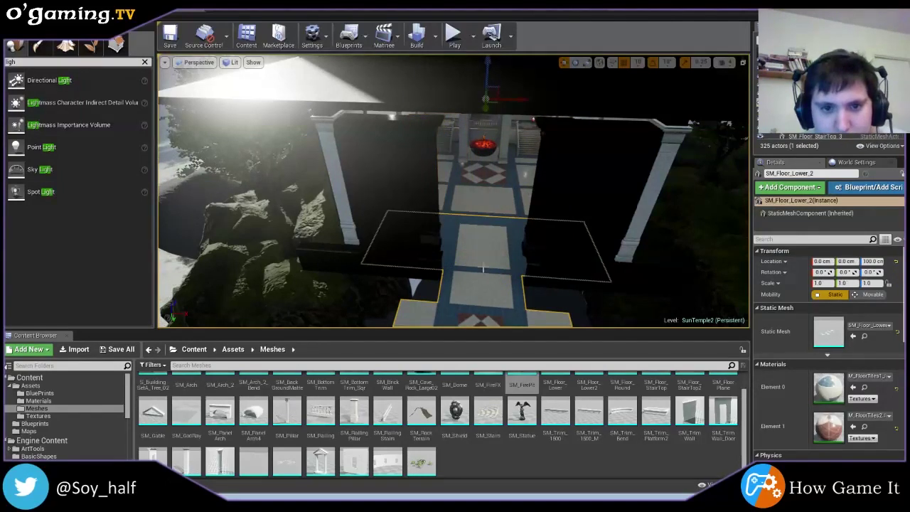
click(432, 220)
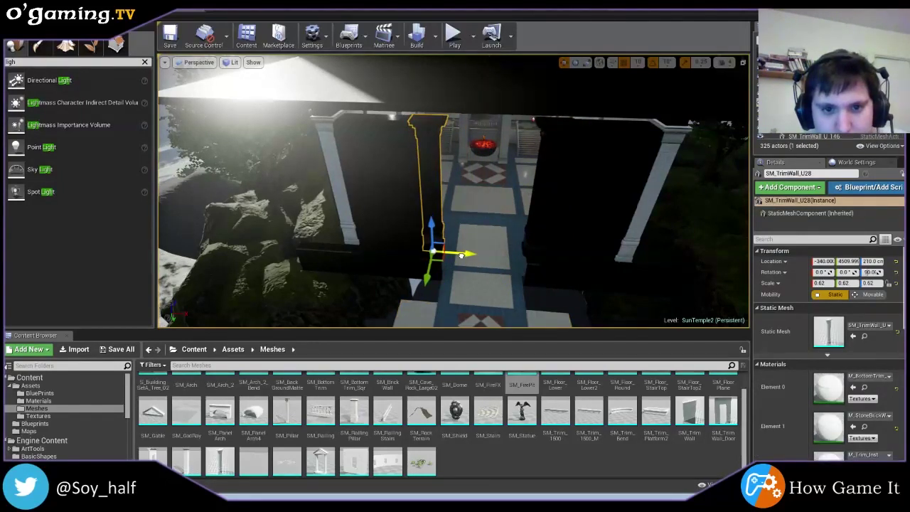
click(496, 281)
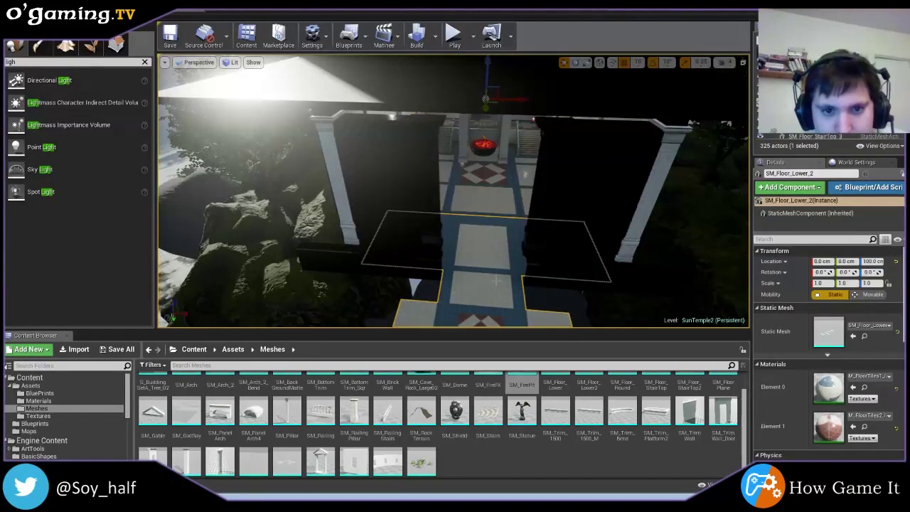
click(436, 231)
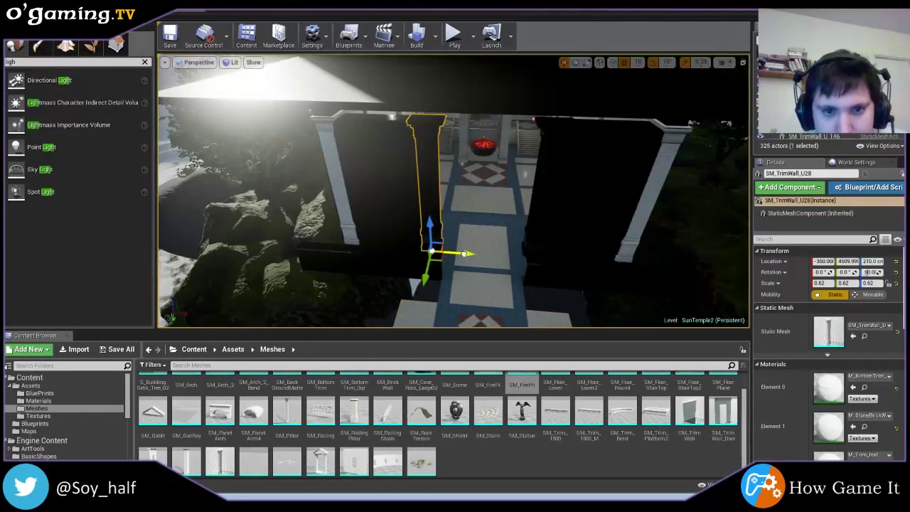
drag(463, 254, 466, 254)
click(475, 233)
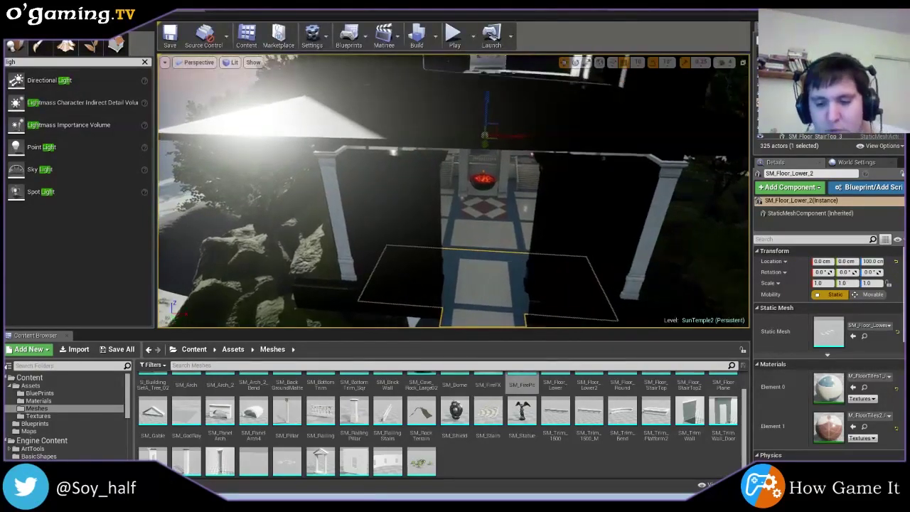
right_drag(475, 233, 469, 214)
mouse_move(333, 171)
right_down()
mouse_move(640, 235)
mouse_move(554, 235)
mouse_move(597, 228)
right_up()
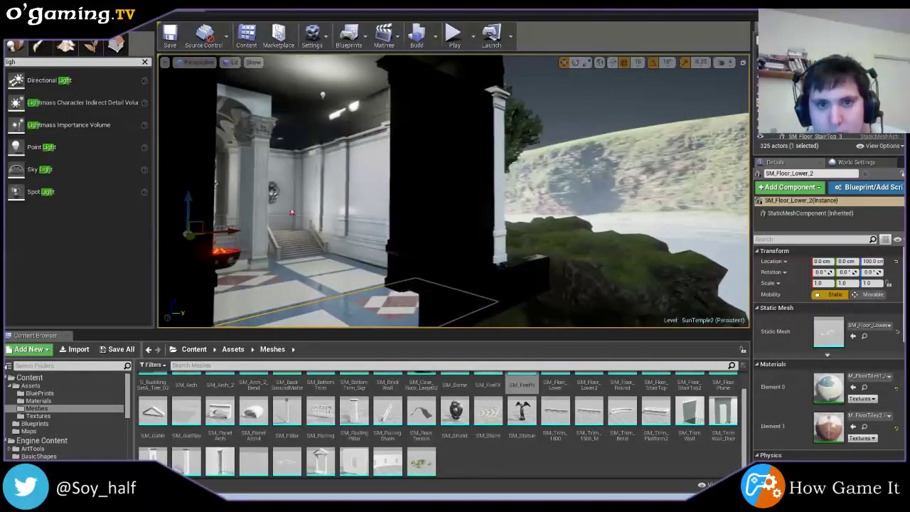
- Select both dark SM_TrimWall pillar pieces and slide them along the X axis toward the wall's end
right_drag(597, 228, 569, 231)
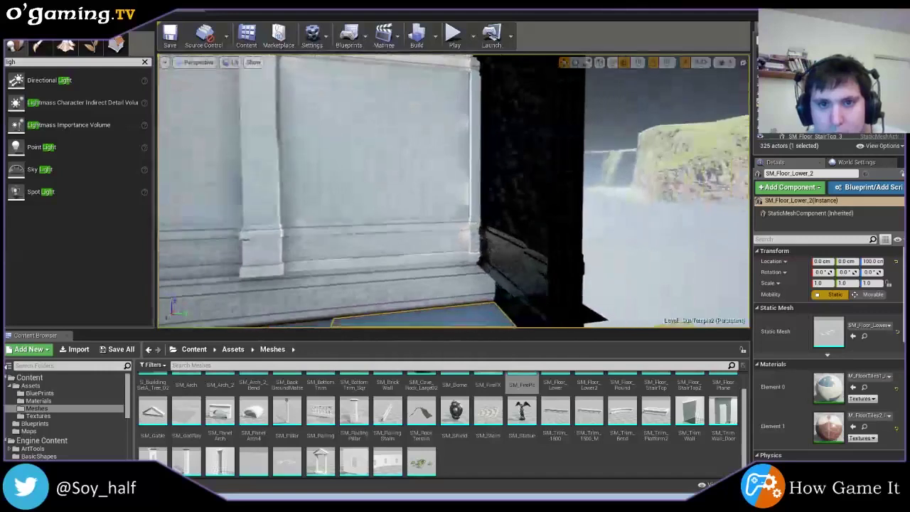
ctrl+click(556, 241)
drag(601, 316, 635, 313)
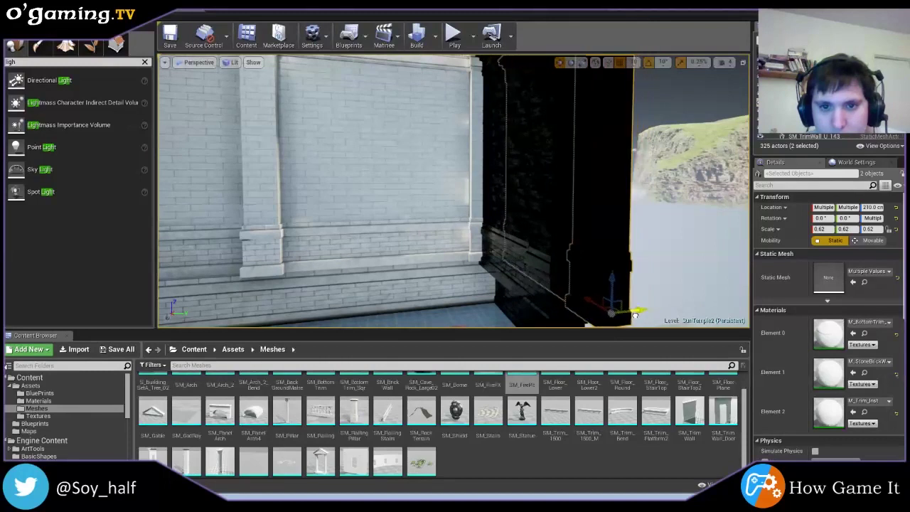
mouse_move(641, 307)
right_down()
mouse_move(665, 239)
mouse_move(662, 247)
right_up()
key(Escape)
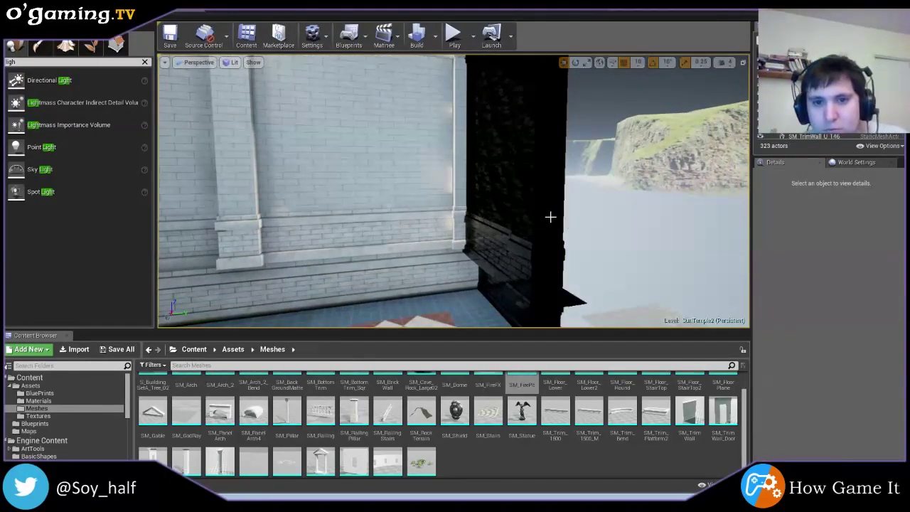
click(550, 217)
ctrl+click(577, 299)
drag(503, 256, 514, 246)
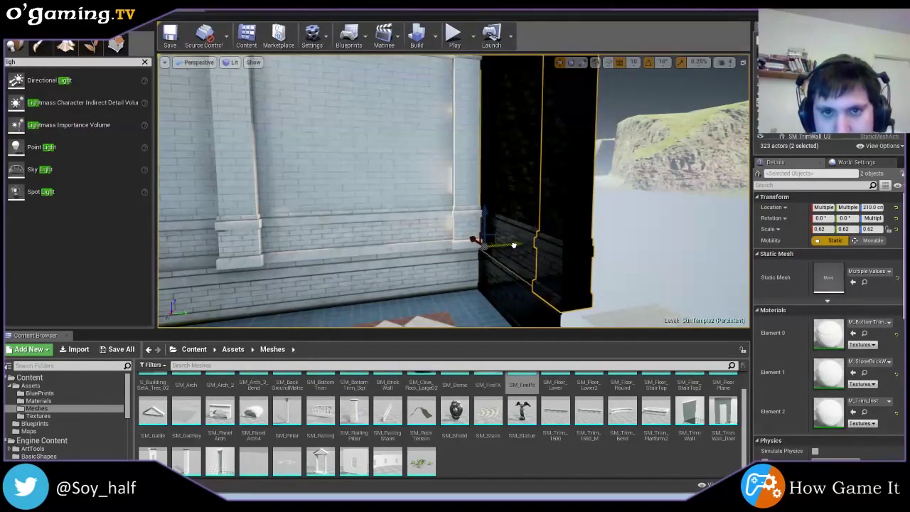
click(481, 277)
mouse_move(481, 278)
right_down()
mouse_move(497, 271)
mouse_move(455, 263)
mouse_move(466, 283)
mouse_move(443, 257)
mouse_move(404, 247)
mouse_move(427, 246)
right_up()
ctrl+click(466, 283)
key(Escape)
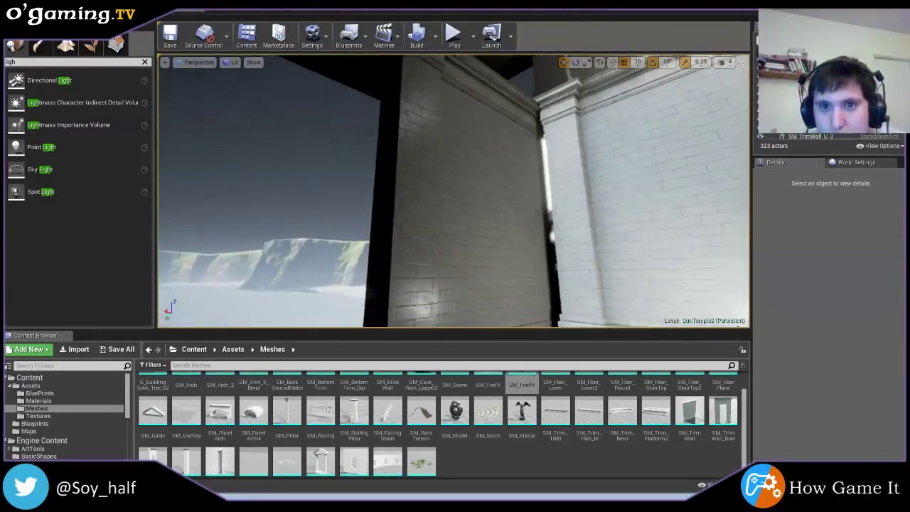
key(ctrl+z)
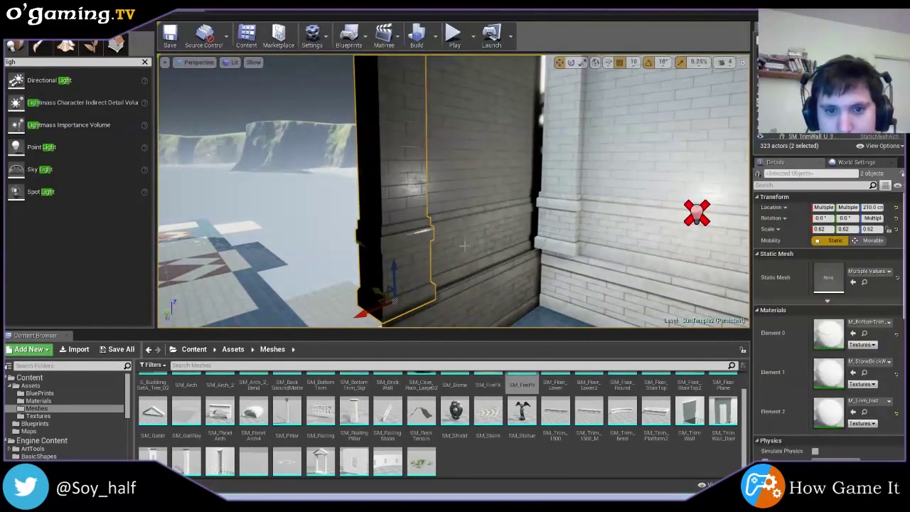
right_drag(366, 285, 384, 287)
key(Escape)
click(558, 201)
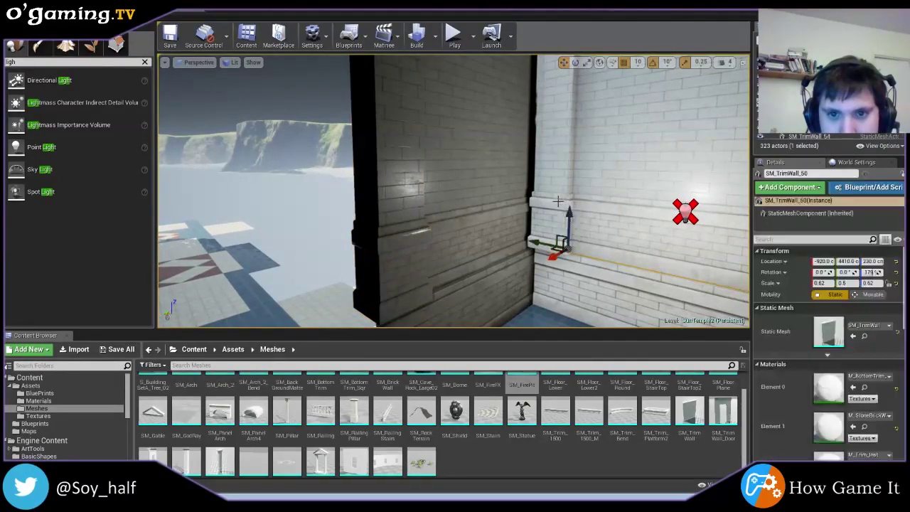
click(536, 287)
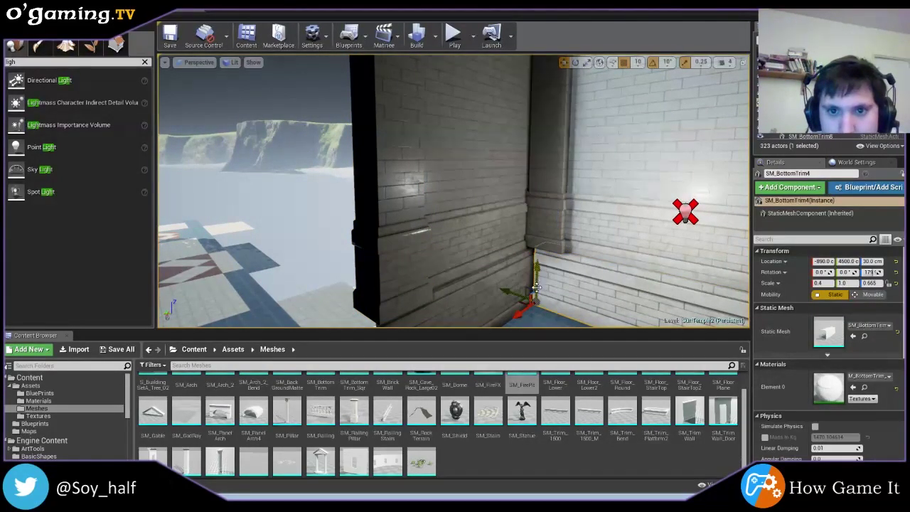
right_drag(532, 288, 538, 245)
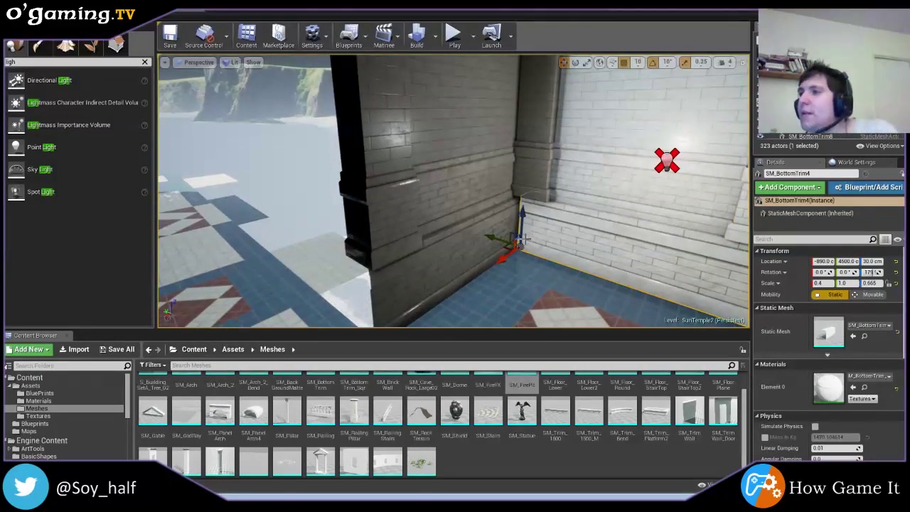
mouse_move(538, 246)
right_down()
mouse_move(568, 249)
mouse_move(498, 238)
right_up()
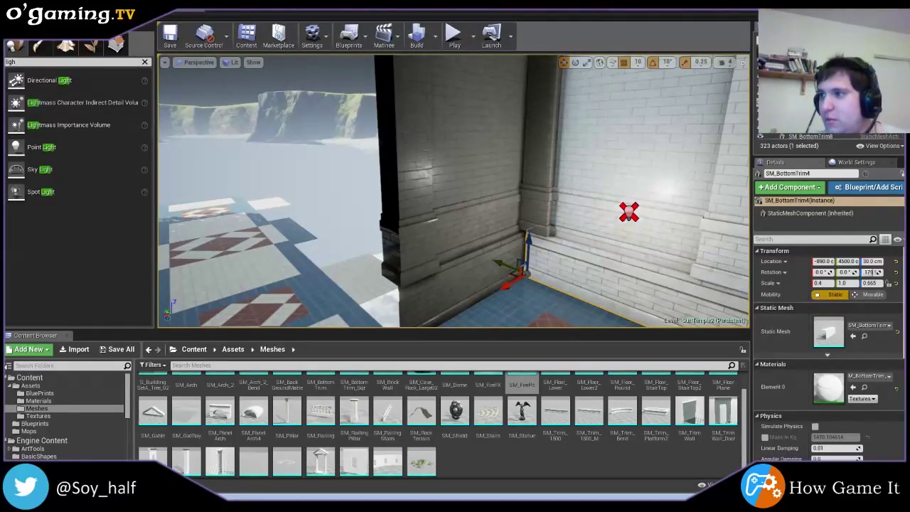
right_drag(498, 239, 455, 234)
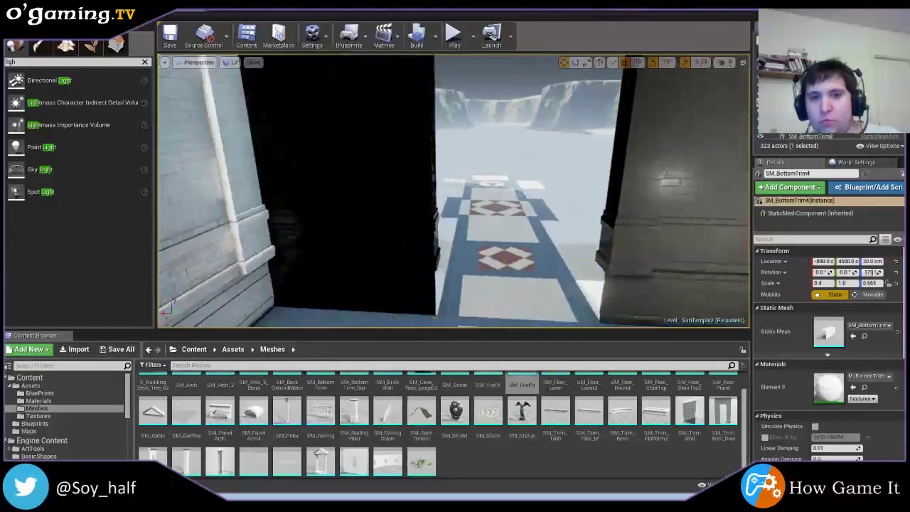
key(f)
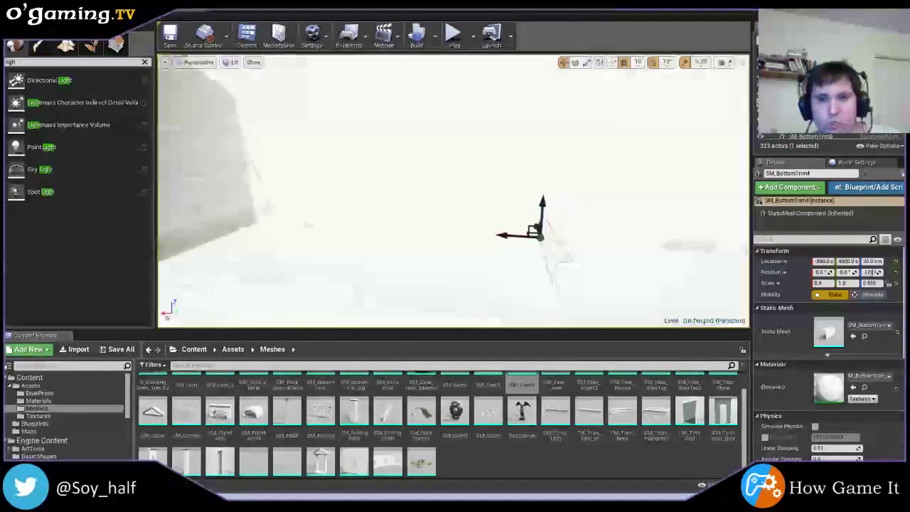
right_drag(622, 185, 583, 192)
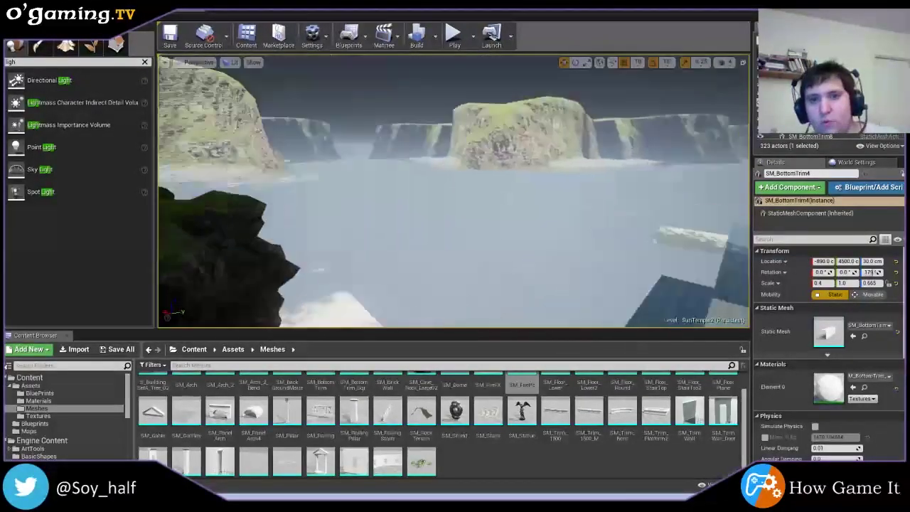
scroll(455, 192, up, 5)
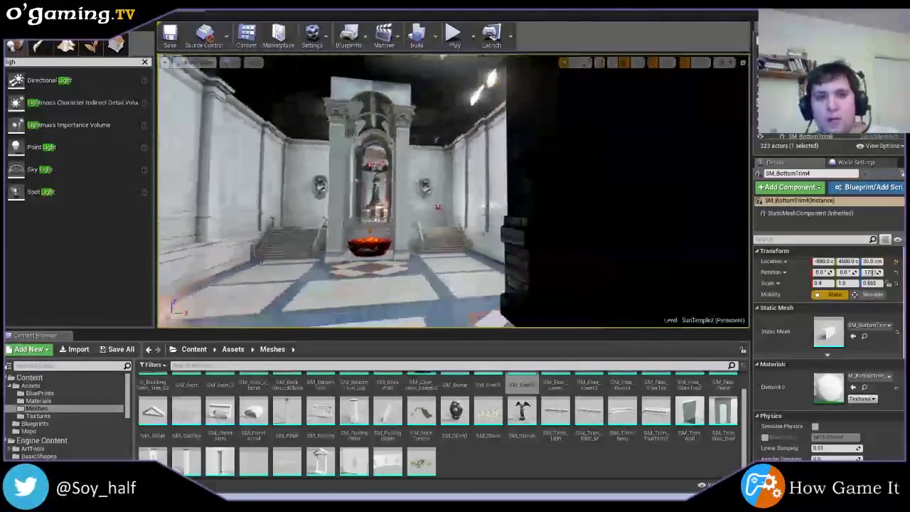
right_drag(455, 192, 427, 192)
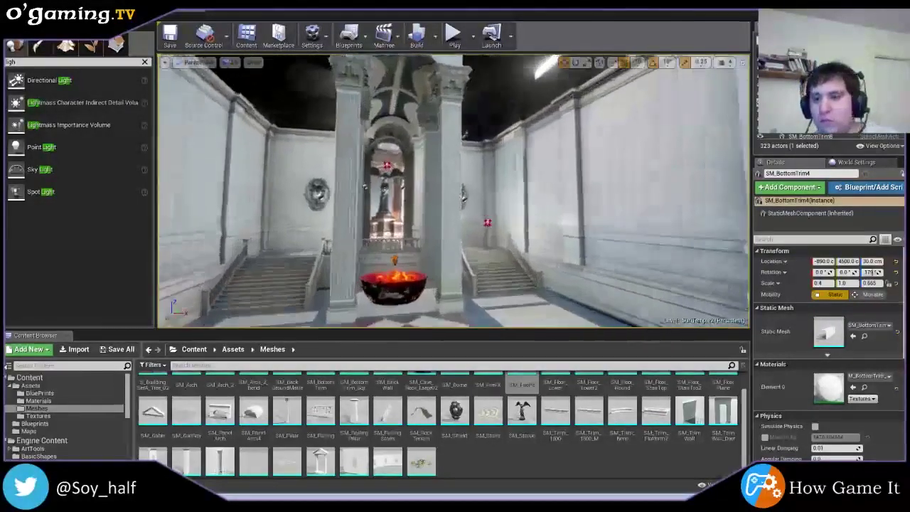
scroll(454, 202, up, 5)
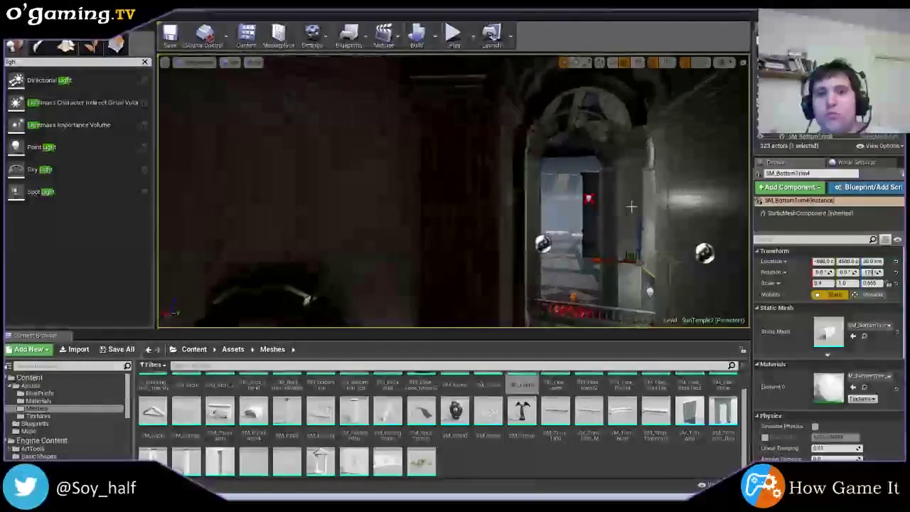
mouse_move(631, 206)
right_down()
mouse_move(601, 224)
mouse_move(617, 226)
right_up()
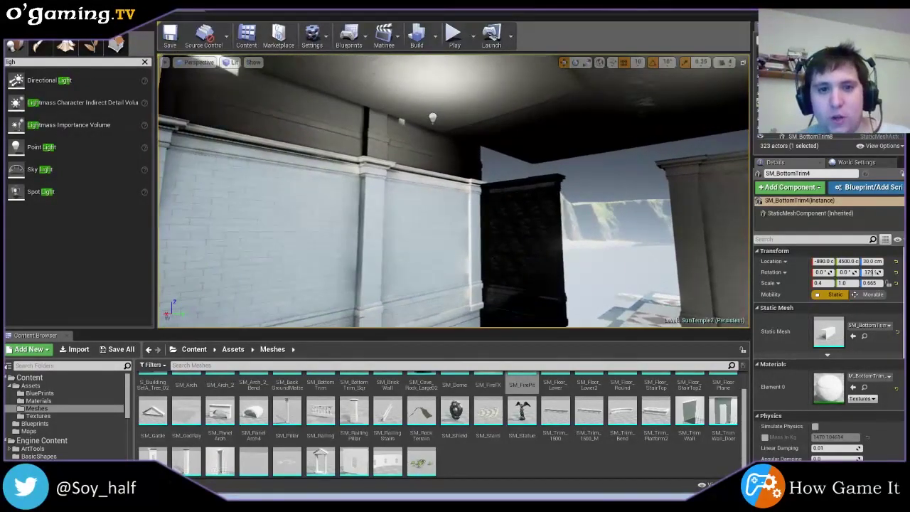
- Duplicate the three upper trim pieces onto the pillar top and rotate the copies 90 degrees
right_drag(562, 192, 562, 192)
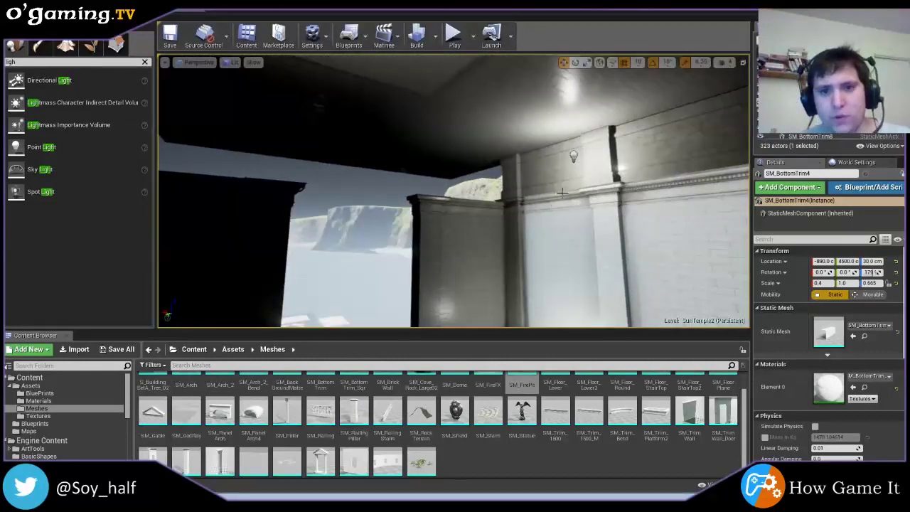
click(541, 184)
ctrl+click(626, 177)
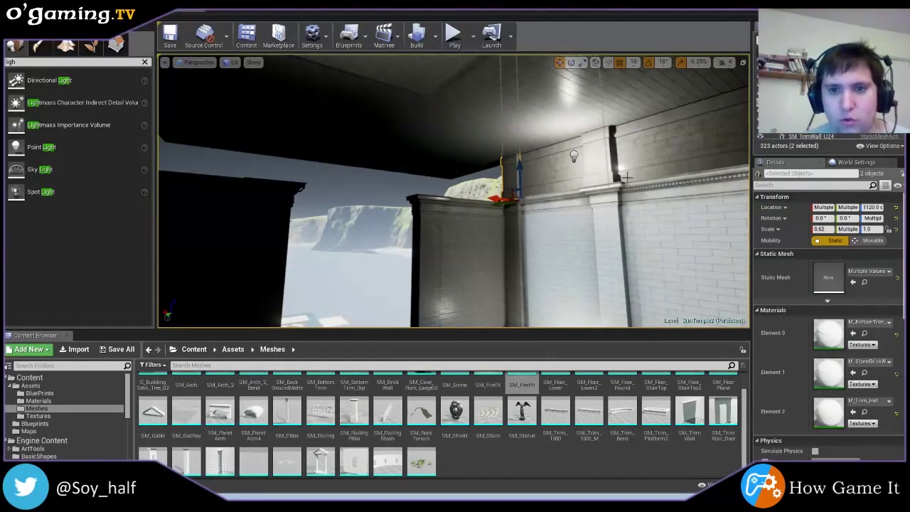
ctrl+click(605, 168)
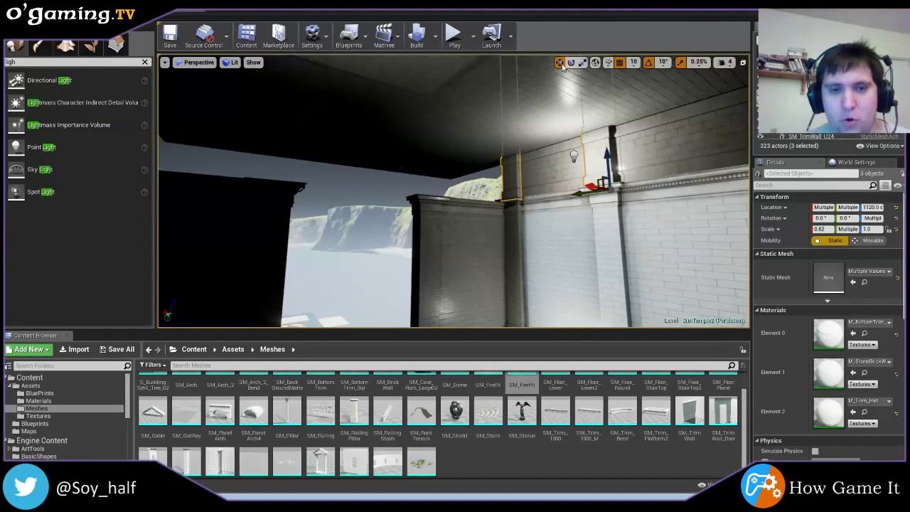
mouse_move(603, 183)
alt+mouse_down()
mouse_move(504, 206)
mouse_move(449, 204)
alt+mouse_up()
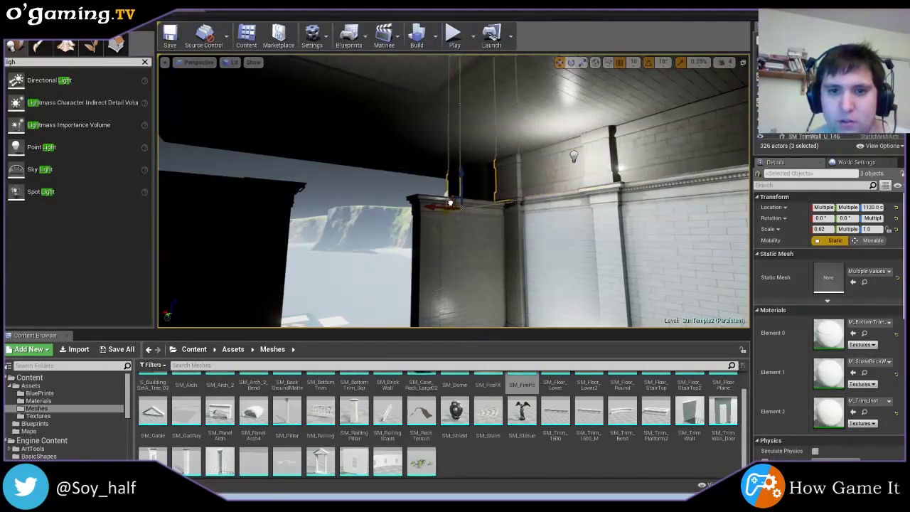
key(e)
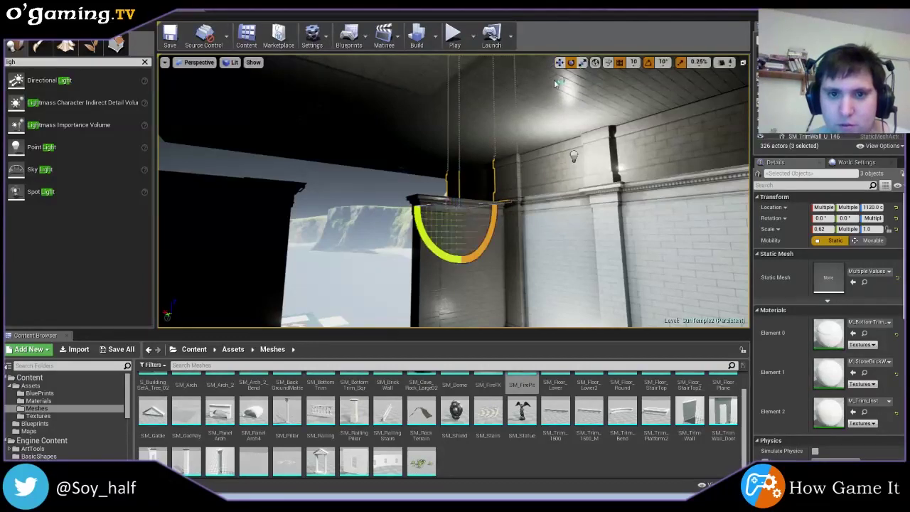
drag(443, 202, 411, 208)
- Undo the trim moves and placements, leaving the duplicated trim-wall pair at height 1120
key(w)
mouse_move(410, 207)
right_down()
mouse_move(434, 228)
mouse_move(389, 150)
right_up()
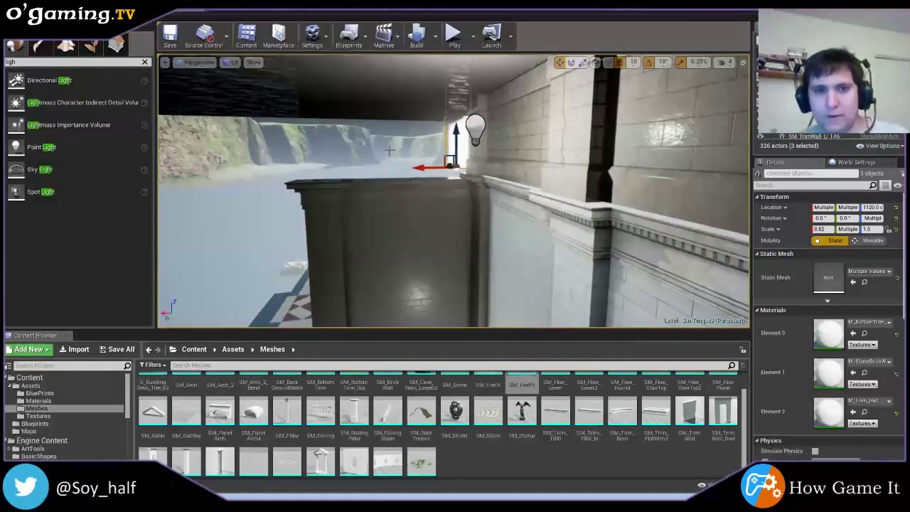
drag(417, 166, 306, 173)
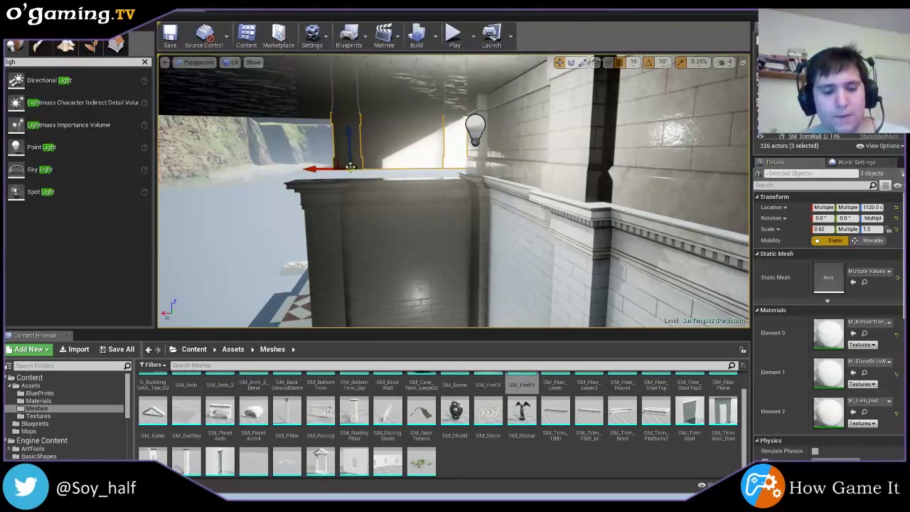
key(ctrl+z)
key(ctrl+z)
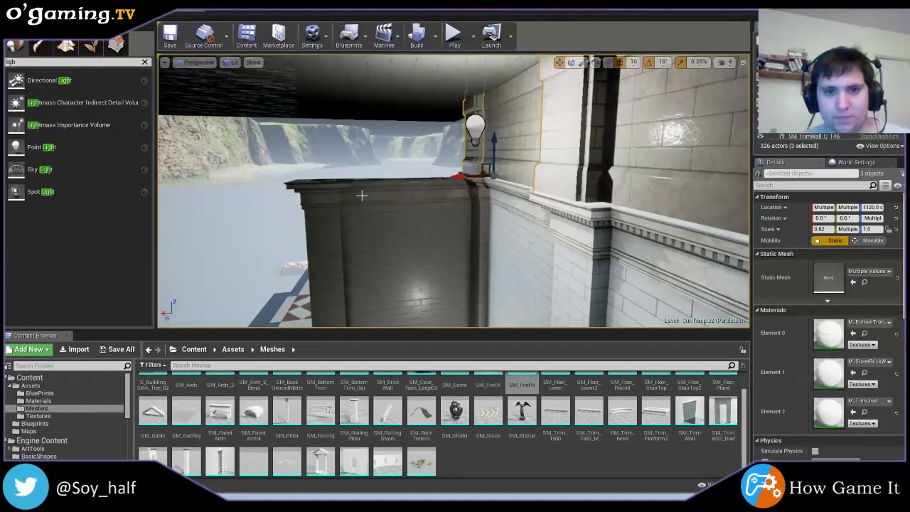
key(ctrl+z)
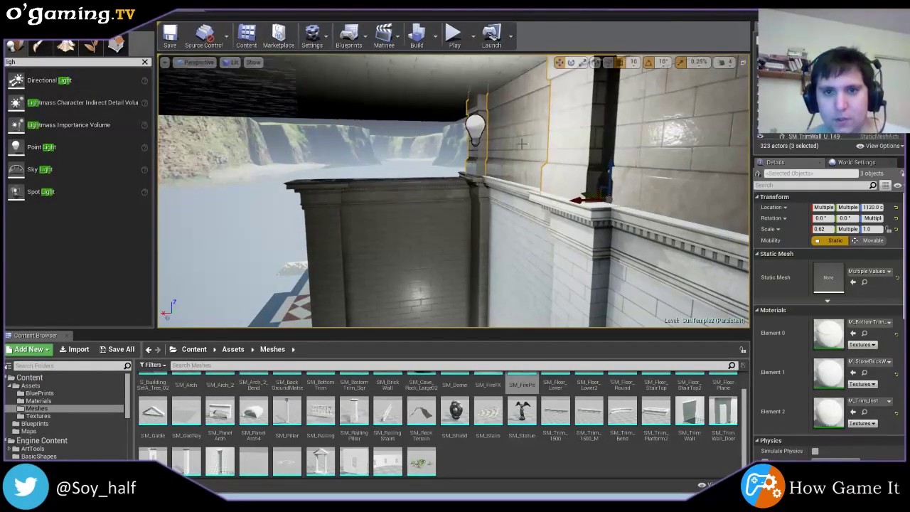
key(ctrl+z)
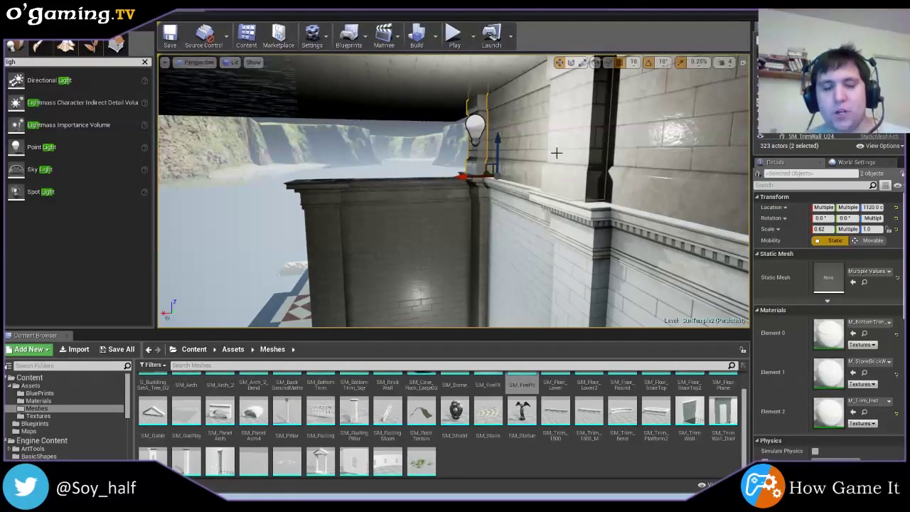
key(ctrl+z)
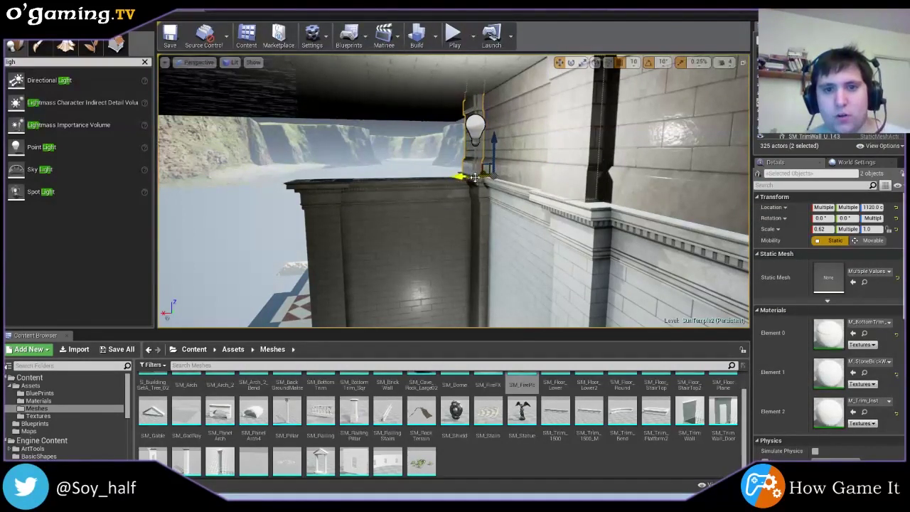
- Slide the trim pieces to the pillar's left edge and rotate them slightly
mouse_move(482, 170)
mouse_down()
mouse_move(449, 162)
mouse_move(566, 71)
mouse_up()
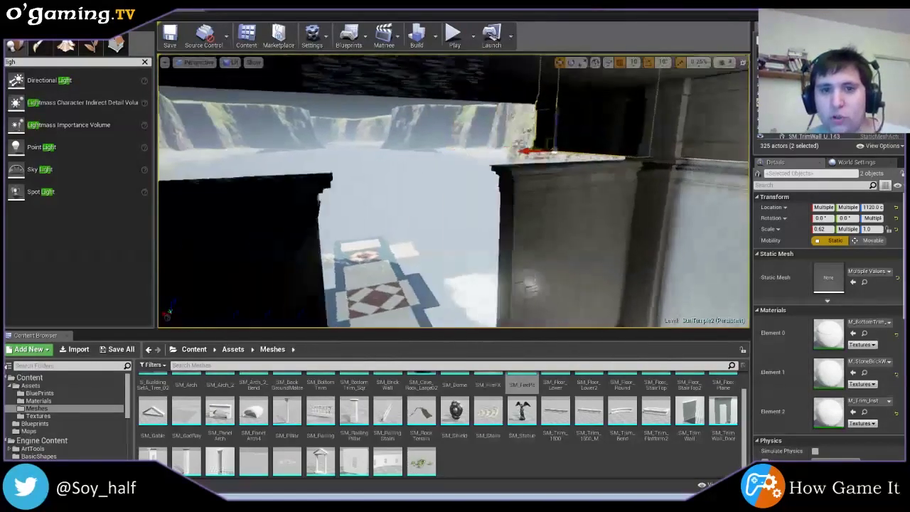
key(e)
mouse_move(470, 152)
mouse_down()
mouse_move(444, 154)
mouse_move(541, 155)
mouse_up()
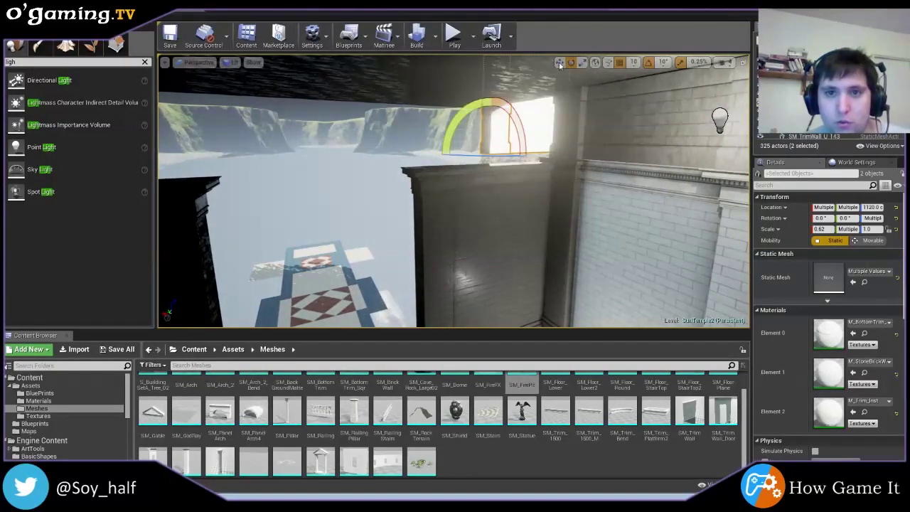
mouse_move(469, 158)
right_down()
mouse_move(433, 157)
mouse_move(399, 136)
mouse_move(369, 142)
mouse_move(447, 148)
right_up()
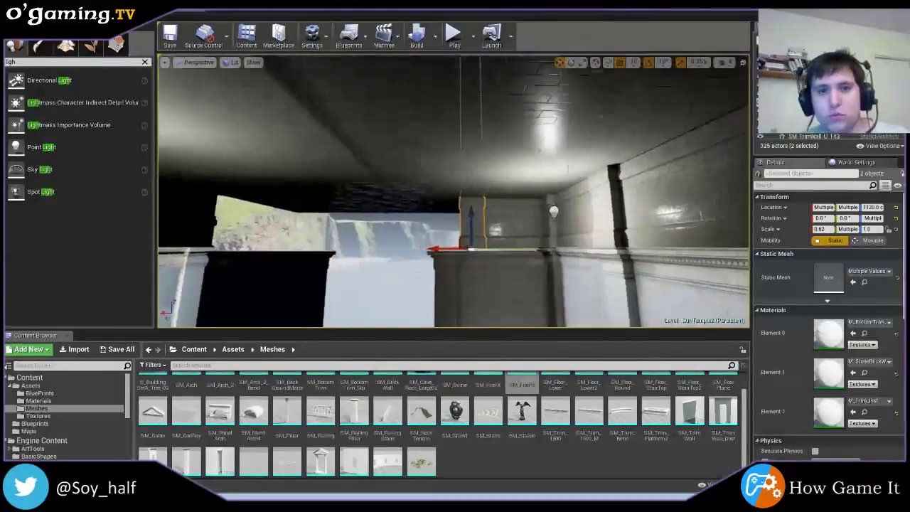
- Select the two trim pieces on the pillar and lower them to 1110
click(511, 148)
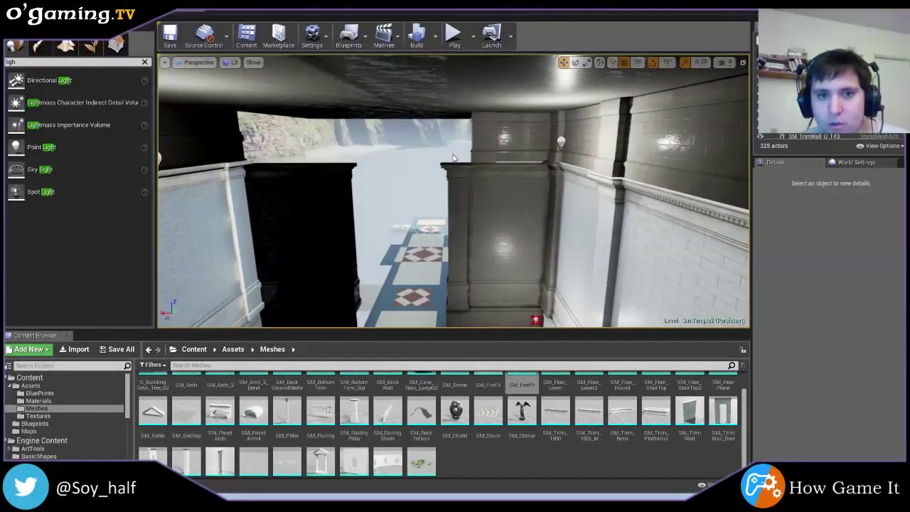
ctrl+click(466, 159)
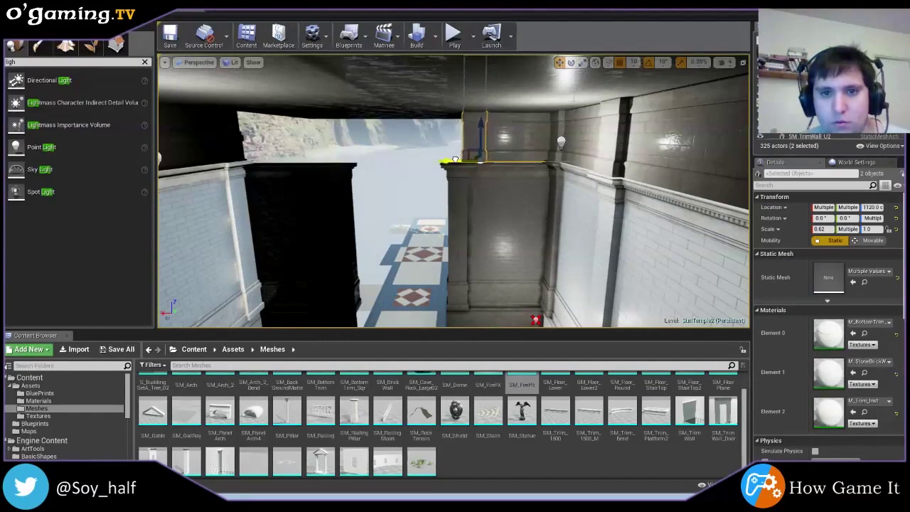
right_drag(433, 158, 384, 161)
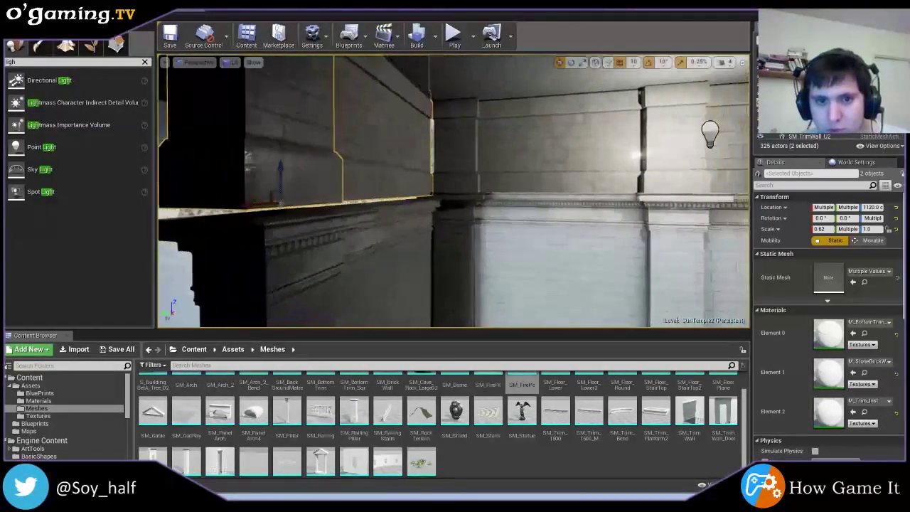
mouse_move(384, 160)
right_down()
mouse_move(745, 129)
mouse_move(347, 163)
right_up()
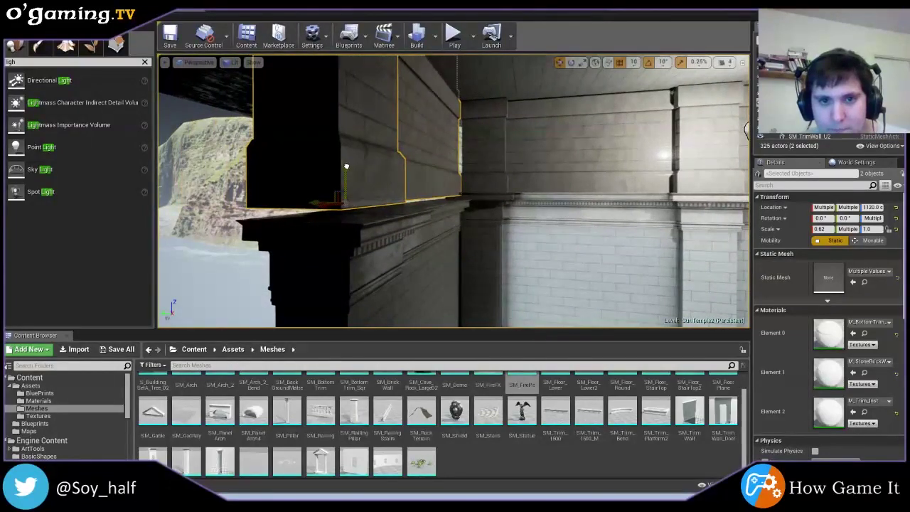
drag(346, 169, 347, 171)
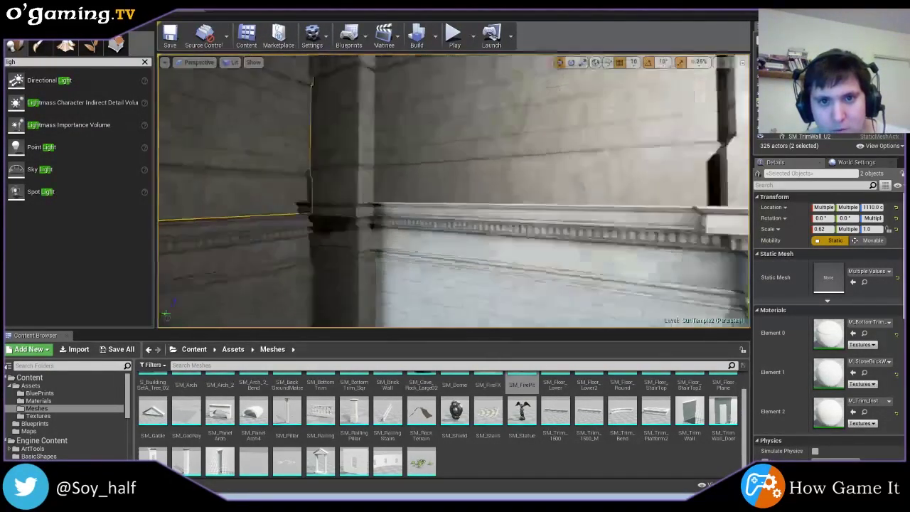
- Select the upper corner trim piece together with its neighbouring wall piece
right_drag(322, 212, 306, 213)
click(497, 234)
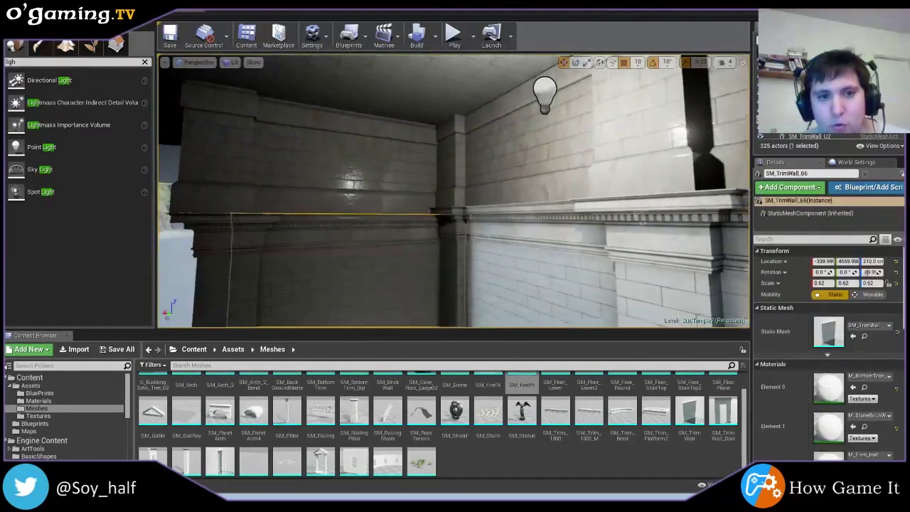
right_drag(497, 235, 490, 227)
right_drag(392, 199, 392, 197)
click(409, 155)
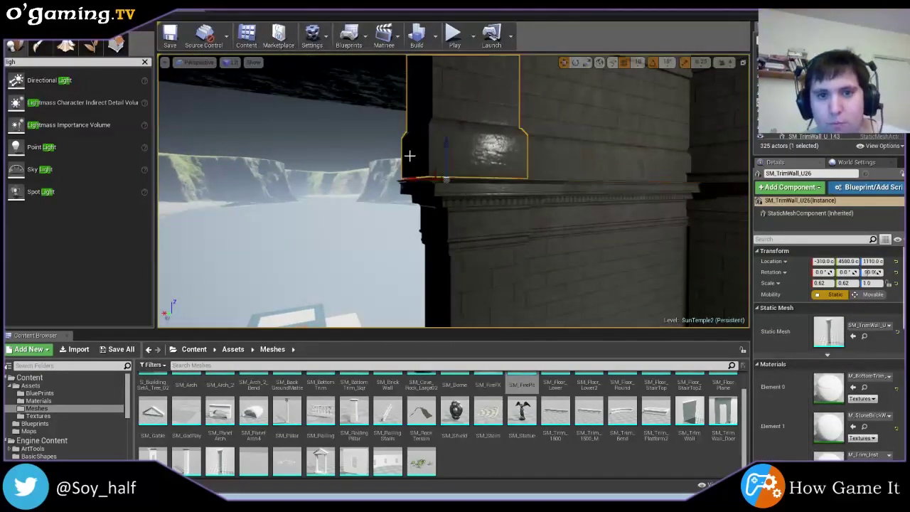
ctrl+click(554, 137)
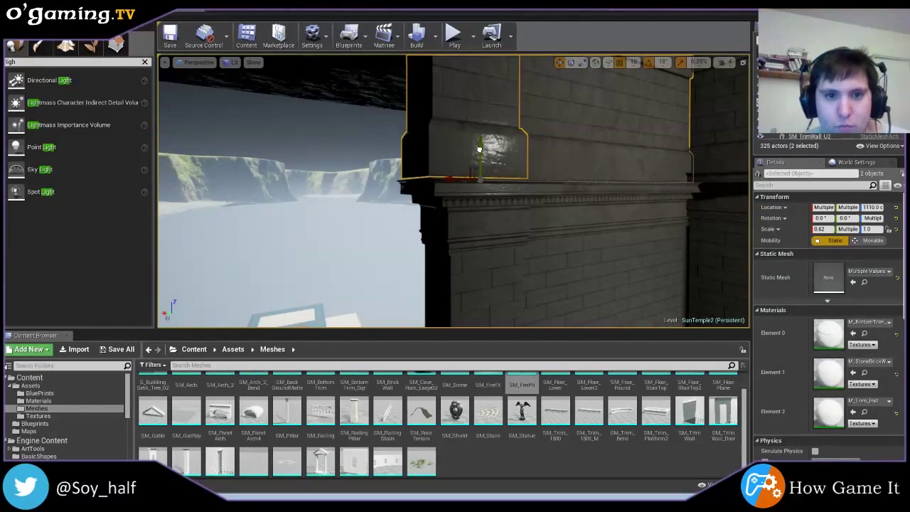
right_drag(479, 149, 469, 153)
click(312, 189)
right_drag(312, 189, 356, 171)
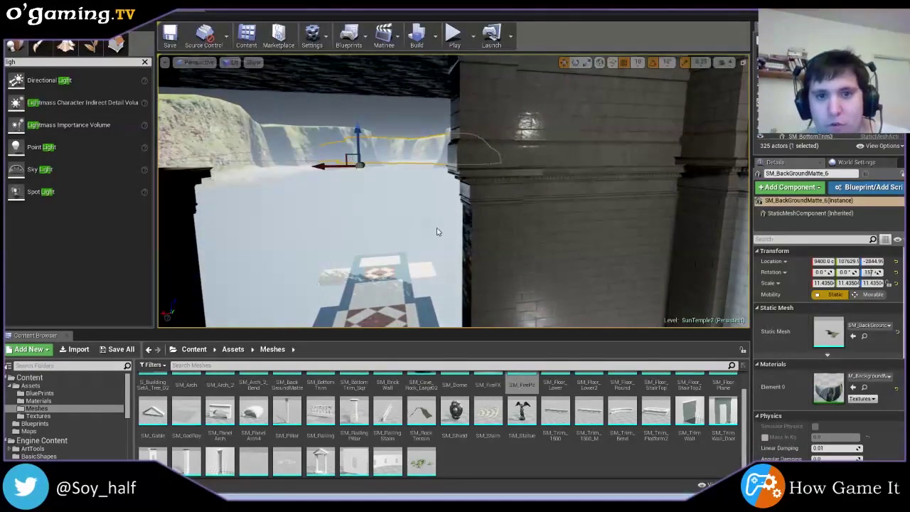
- Nudge the SM_TrimWall_64 pair right so it sits flush on the pillar, then deselect
key(Escape)
right_drag(491, 246, 491, 246)
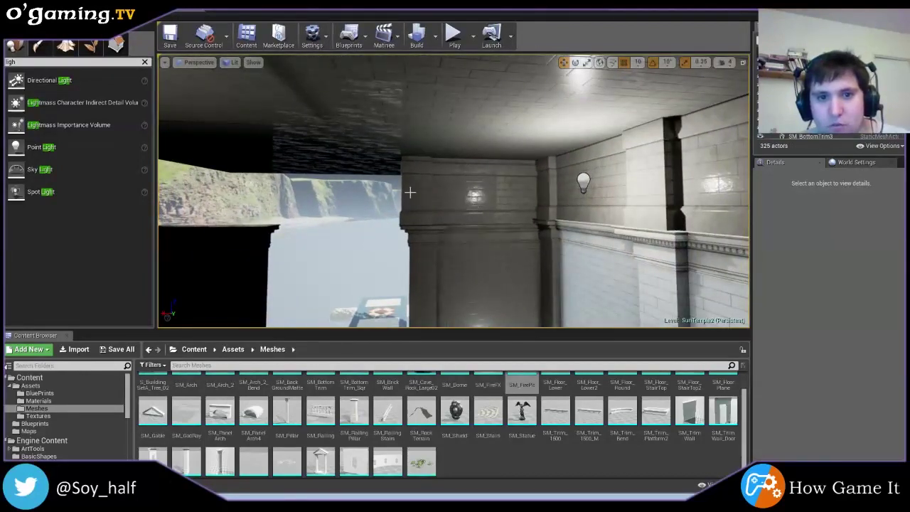
click(410, 192)
ctrl+click(430, 224)
drag(393, 226, 396, 226)
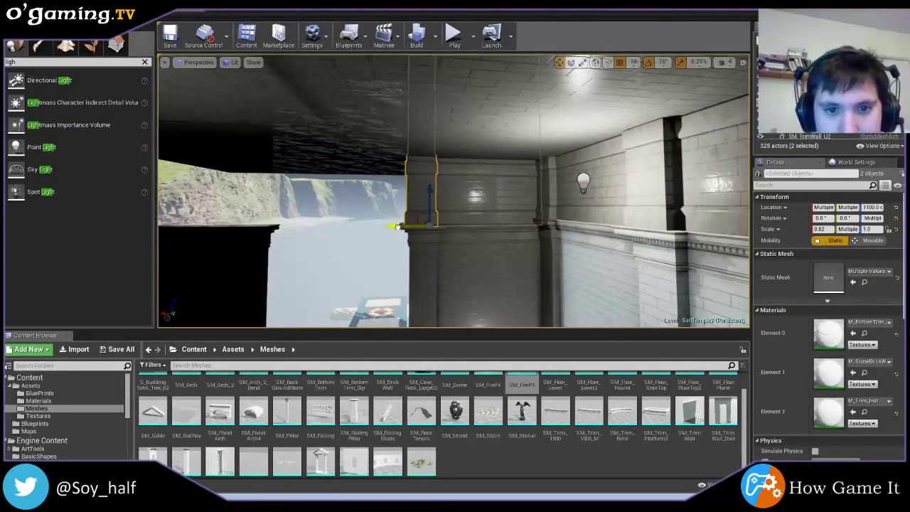
click(371, 263)
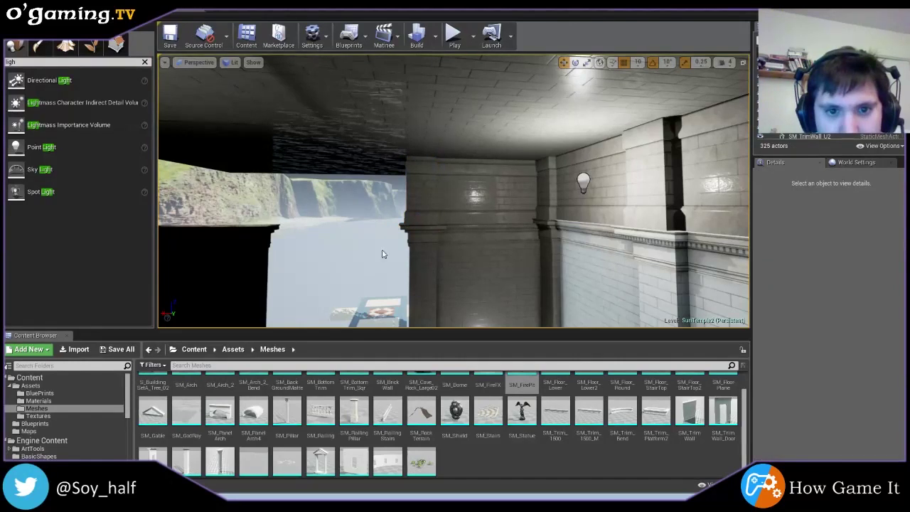
click(432, 201)
ctrl+click(411, 196)
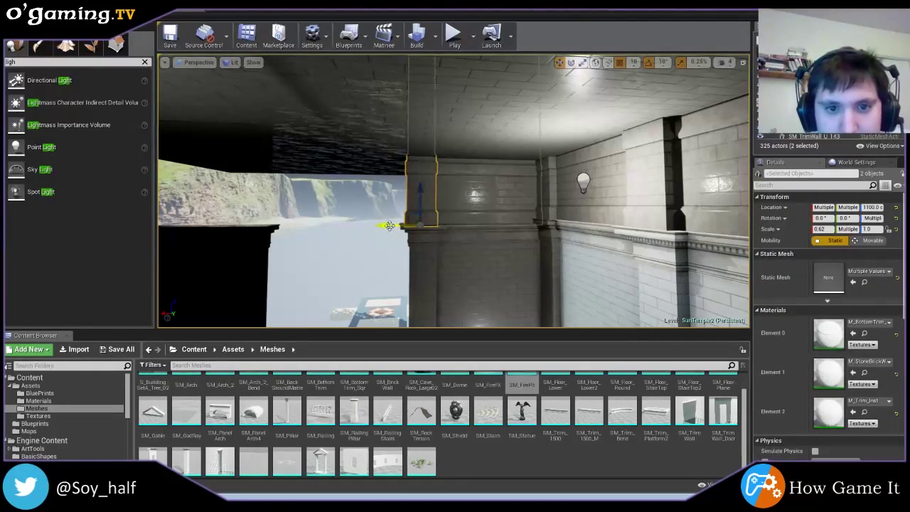
drag(385, 226, 388, 226)
click(376, 250)
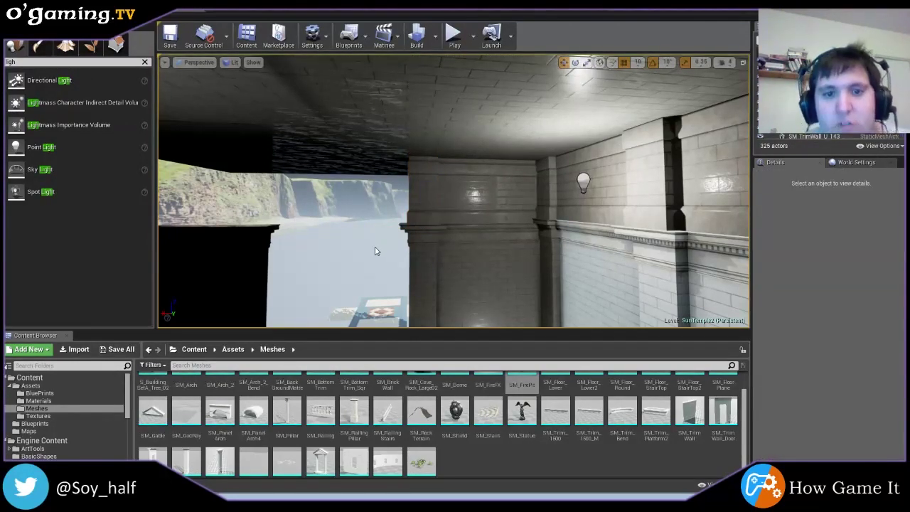
right_drag(376, 250, 367, 242)
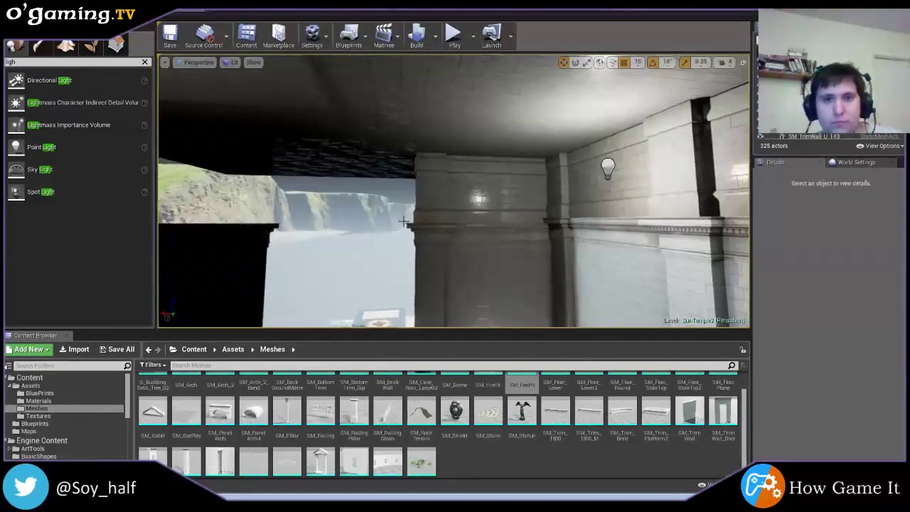
click(423, 189)
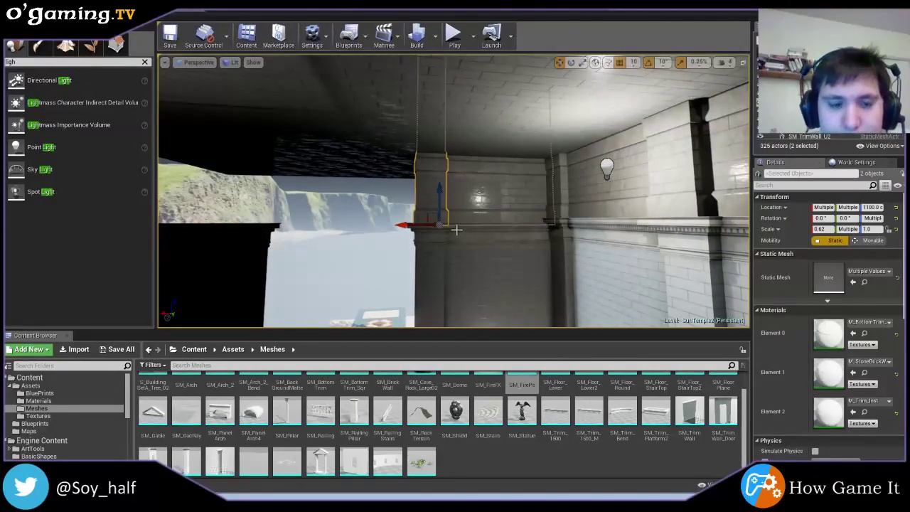
drag(408, 226, 274, 192)
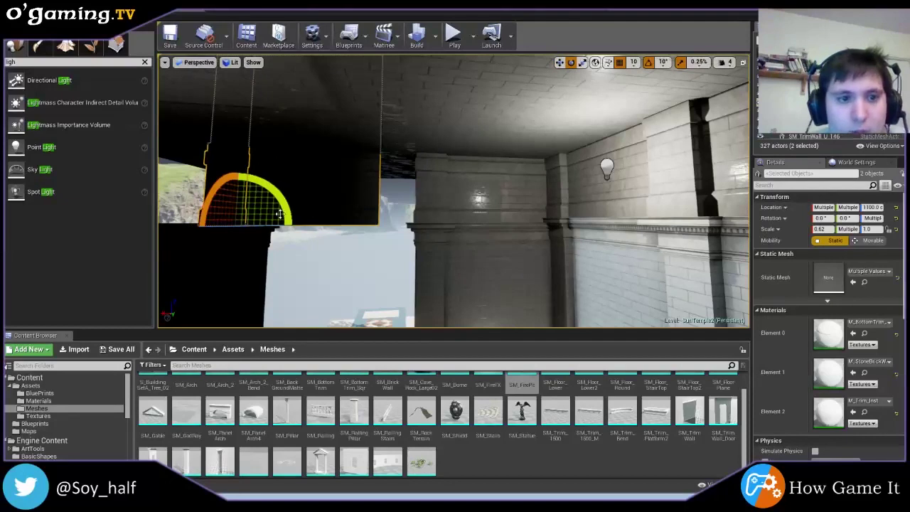
key(f)
drag(439, 224, 329, 221)
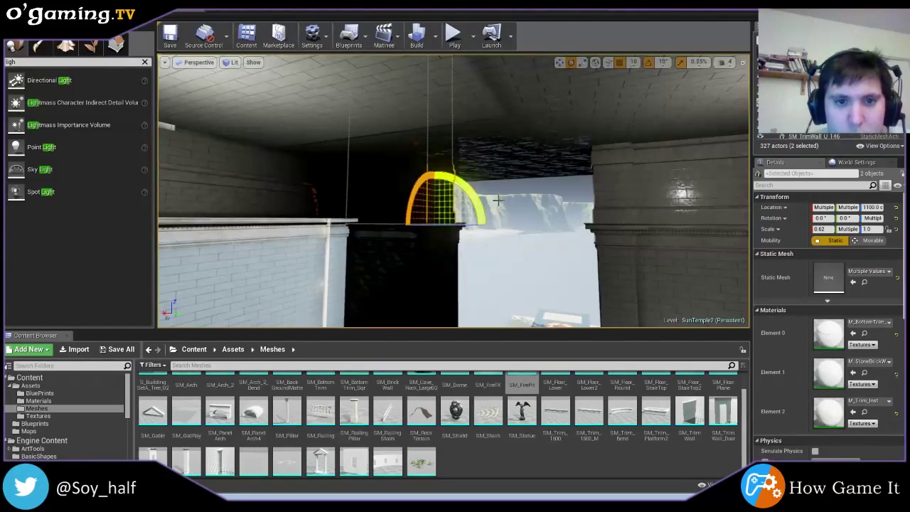
mouse_move(500, 145)
right_down()
mouse_move(569, 150)
mouse_move(528, 153)
mouse_move(475, 176)
right_up()
key(ctrl+z)
- Duplicate SM_TrimWall_64 and slide the copy to the other pillar's edge near X 900
click(475, 176)
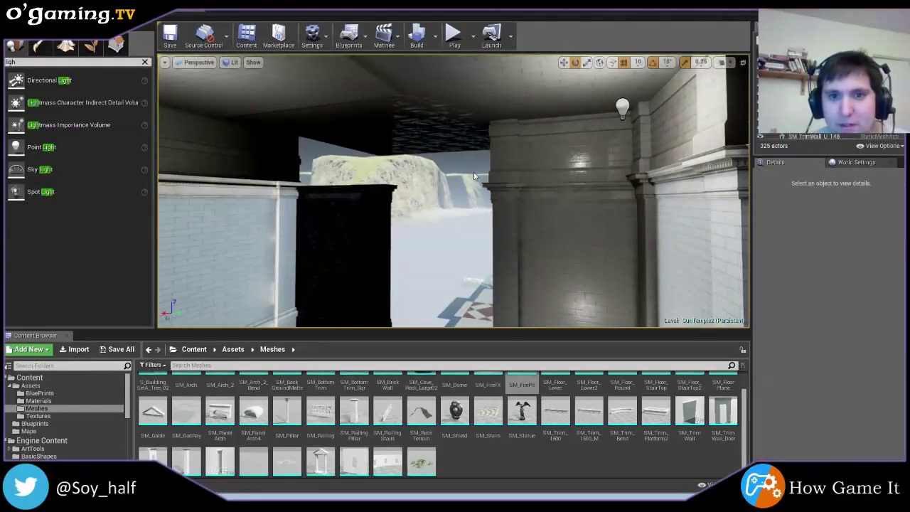
click(511, 158)
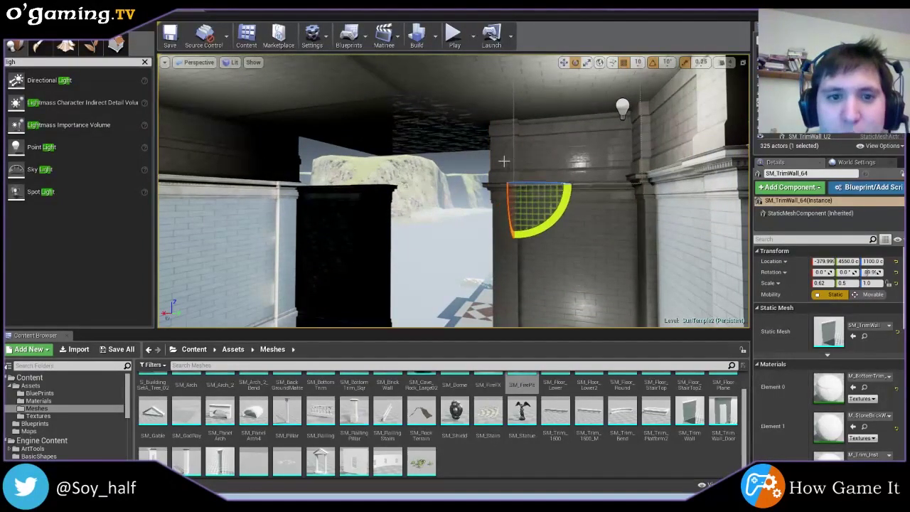
key(ctrl+w)
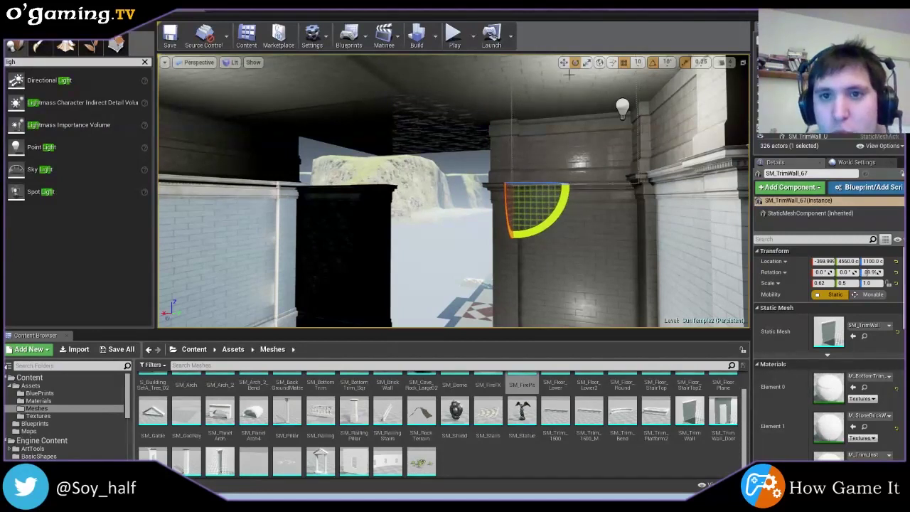
key(w)
right_drag(487, 187, 398, 189)
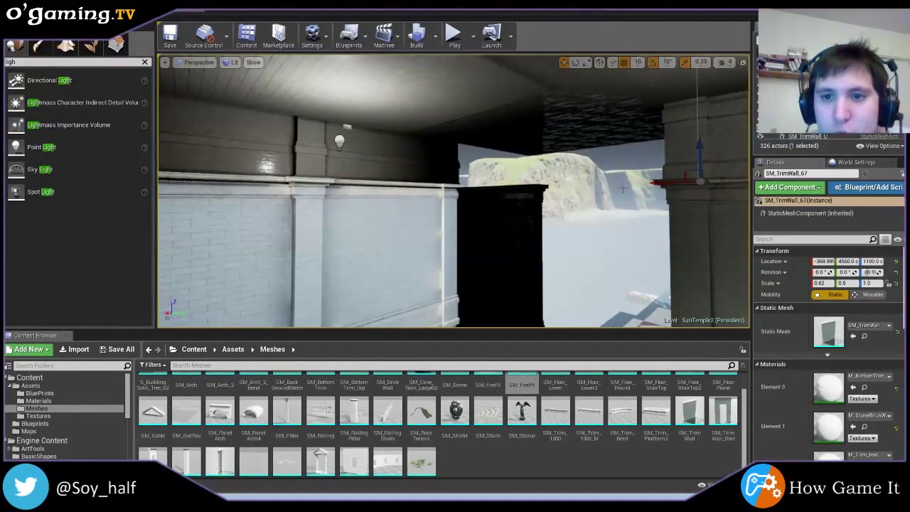
drag(669, 182, 446, 187)
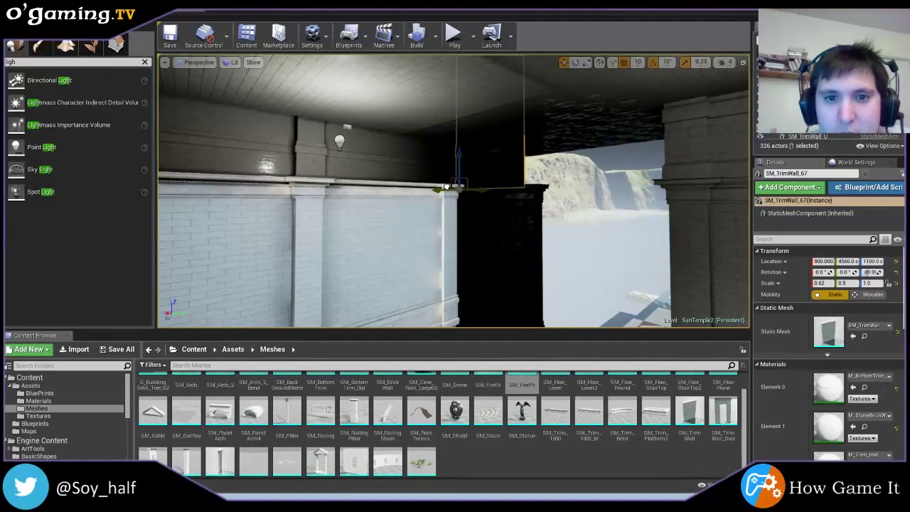
right_drag(455, 188, 498, 214)
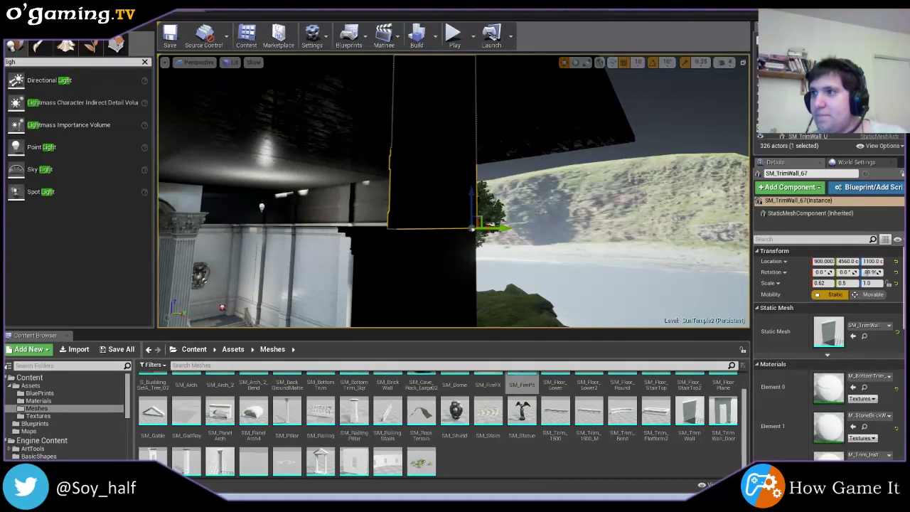
right_drag(453, 191, 454, 191)
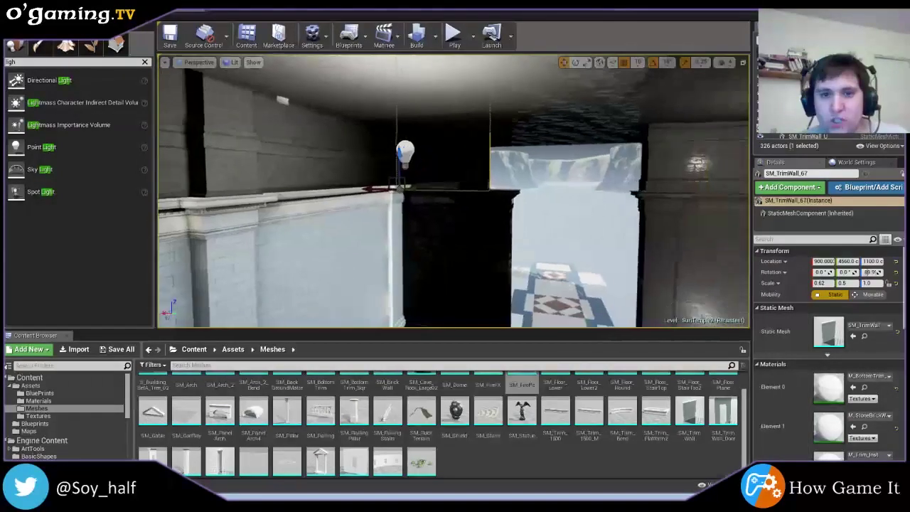
right_drag(358, 194, 357, 194)
mouse_move(358, 194)
mouse_down()
mouse_move(383, 197)
mouse_move(348, 204)
mouse_up()
right_drag(348, 203, 349, 181)
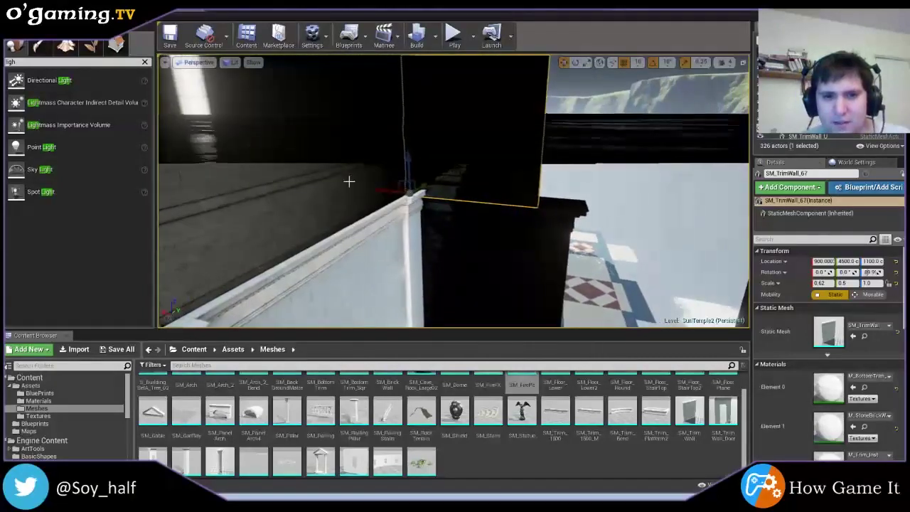
- Shift the black trim wall panel along the hall and duplicate the white trim pillar beside the doorway
mouse_move(386, 193)
mouse_down()
mouse_move(400, 193)
mouse_move(411, 229)
mouse_up()
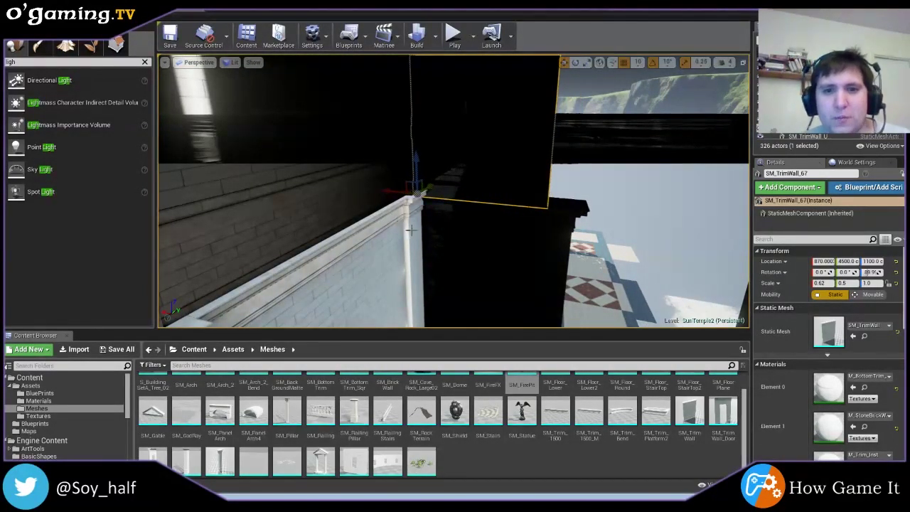
click(411, 229)
right_drag(411, 229, 411, 229)
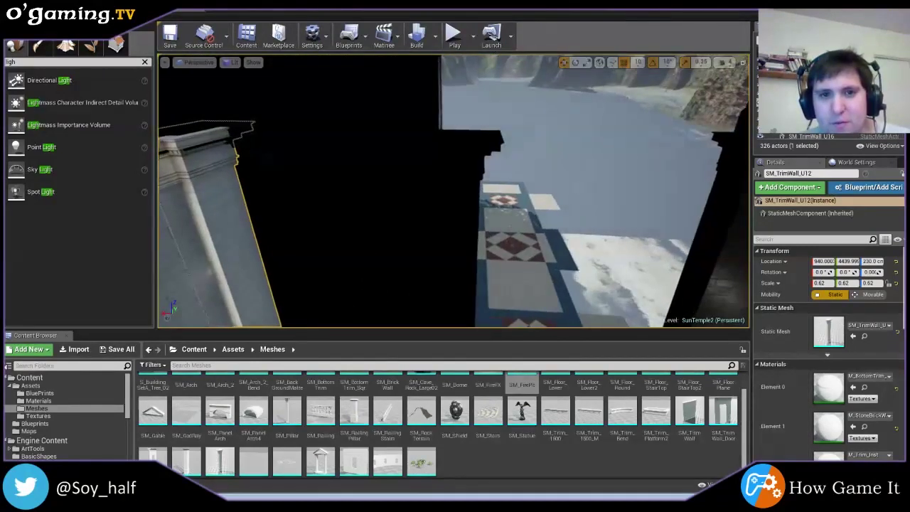
right_drag(470, 159, 470, 159)
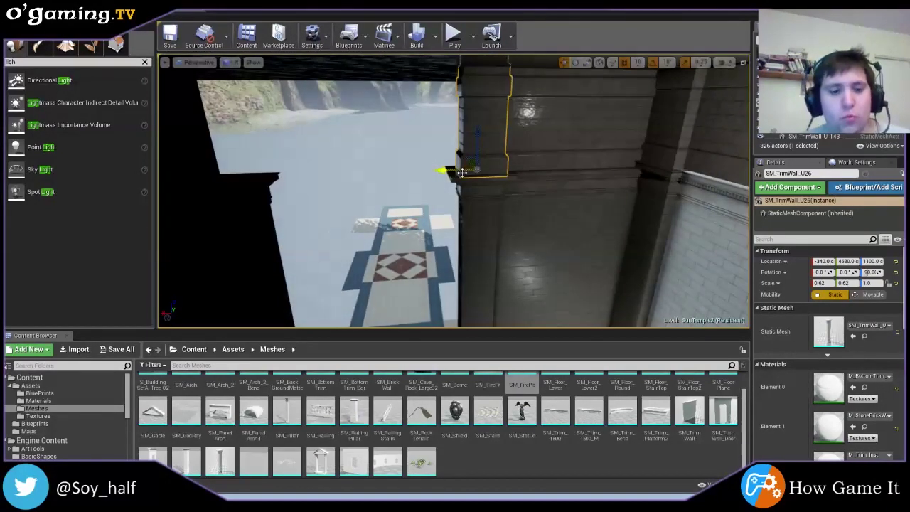
alt+drag(462, 172, 219, 187)
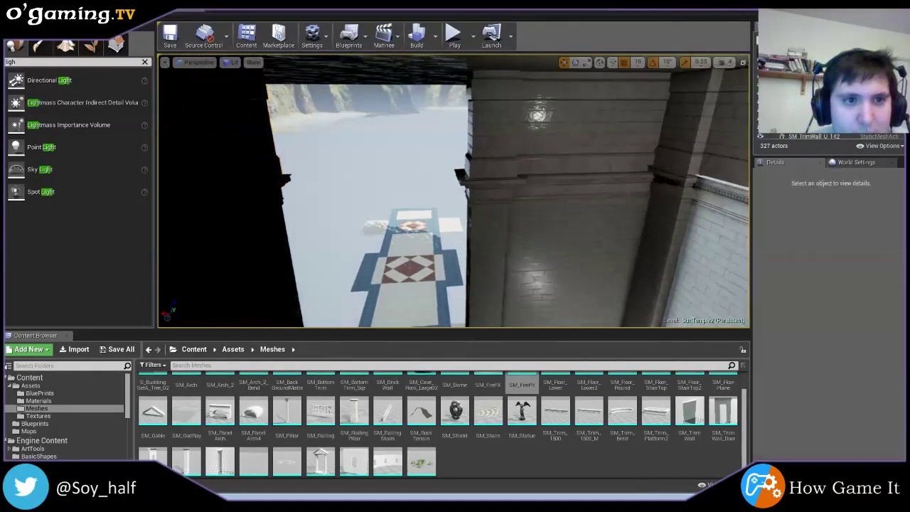
- Drag a point light from Place Mode into the corridor
key(Escape)
right_drag(218, 187, 219, 187)
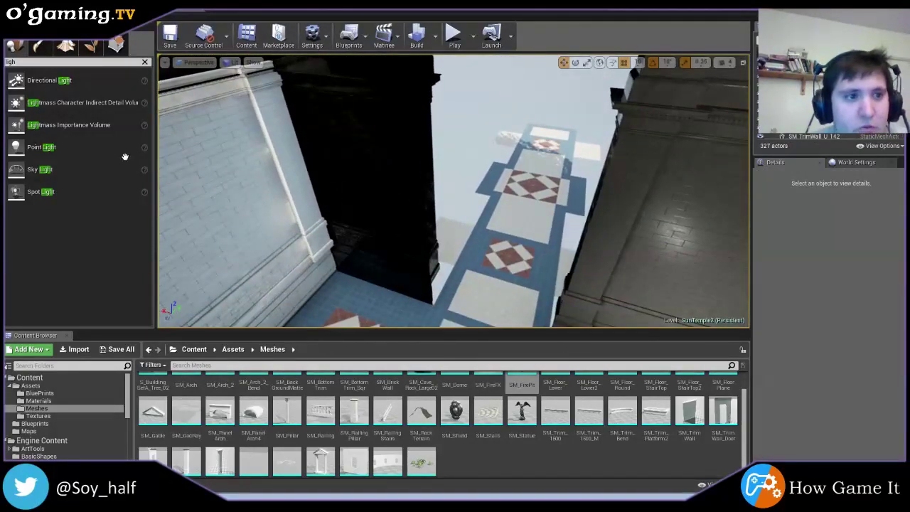
drag(125, 156, 301, 192)
- Place the point light in the corridor, raise it near the ceiling and move it against the wall
right_drag(300, 192, 315, 224)
drag(315, 223, 315, 171)
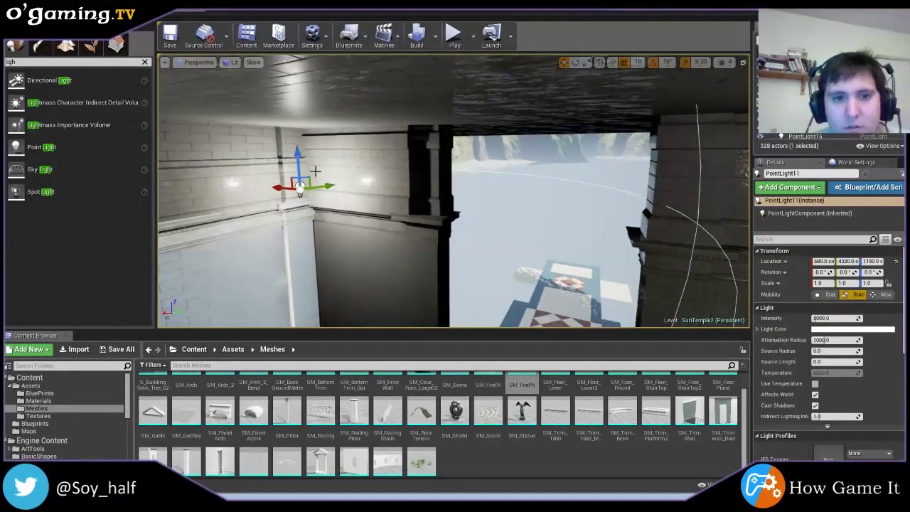
right_drag(329, 184, 315, 183)
drag(315, 182, 349, 182)
mouse_move(349, 183)
right_down()
mouse_move(357, 198)
mouse_move(511, 196)
right_up()
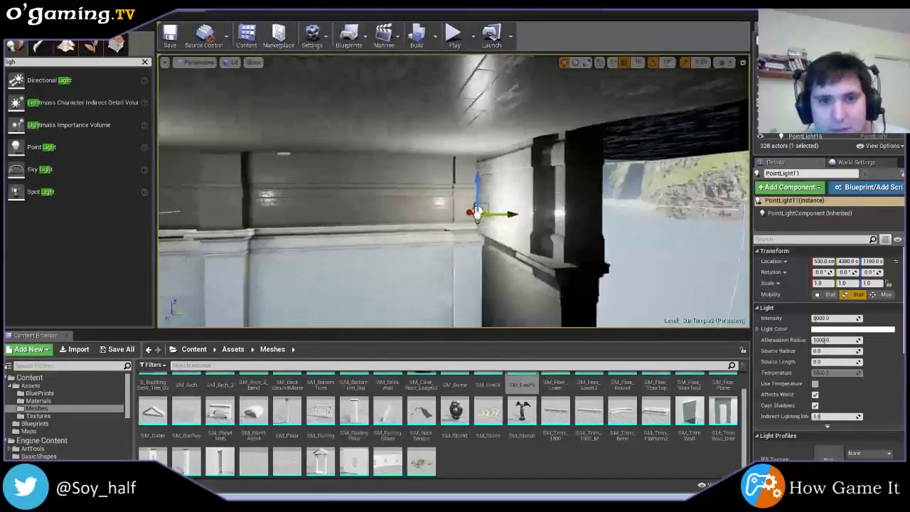
- Shift trim pillar SM_TrimWall_U29 by the doorway slightly along Y
click(550, 225)
drag(604, 255, 598, 261)
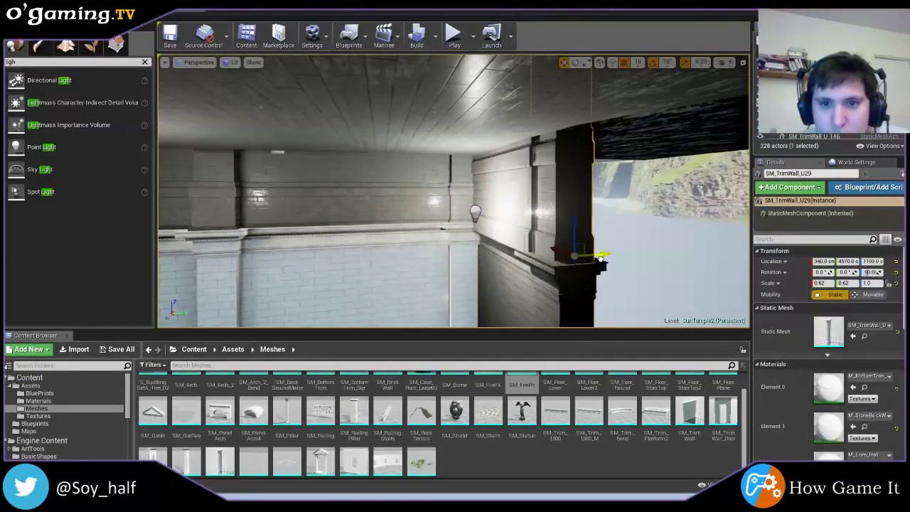
right_drag(591, 264, 498, 263)
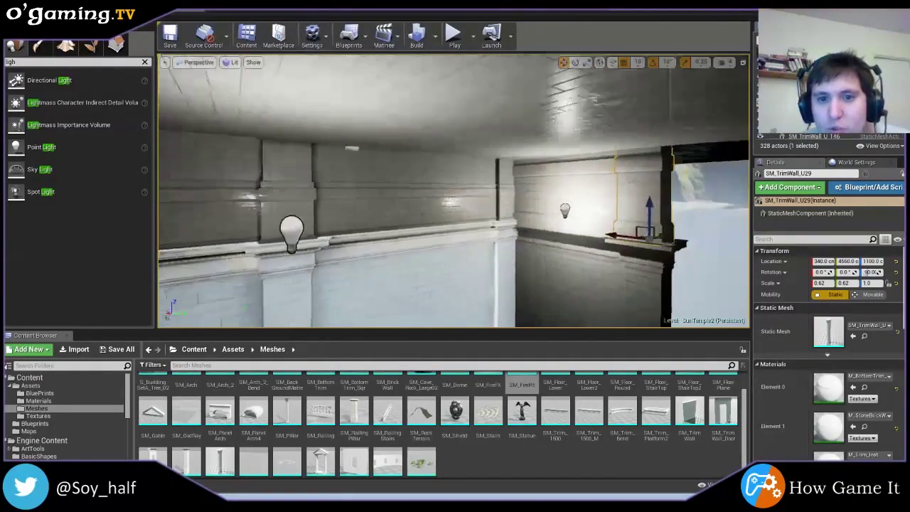
click(546, 194)
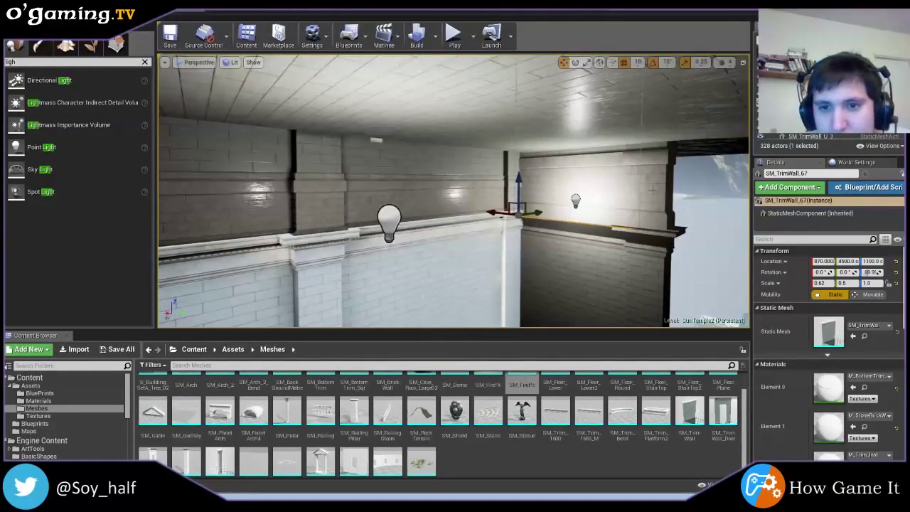
ctrl+click(651, 190)
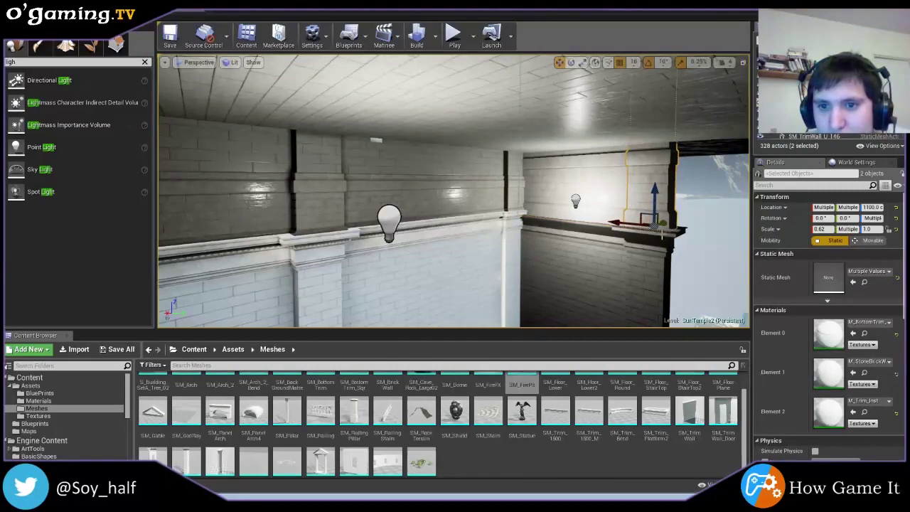
click(640, 265)
right_drag(639, 265, 640, 266)
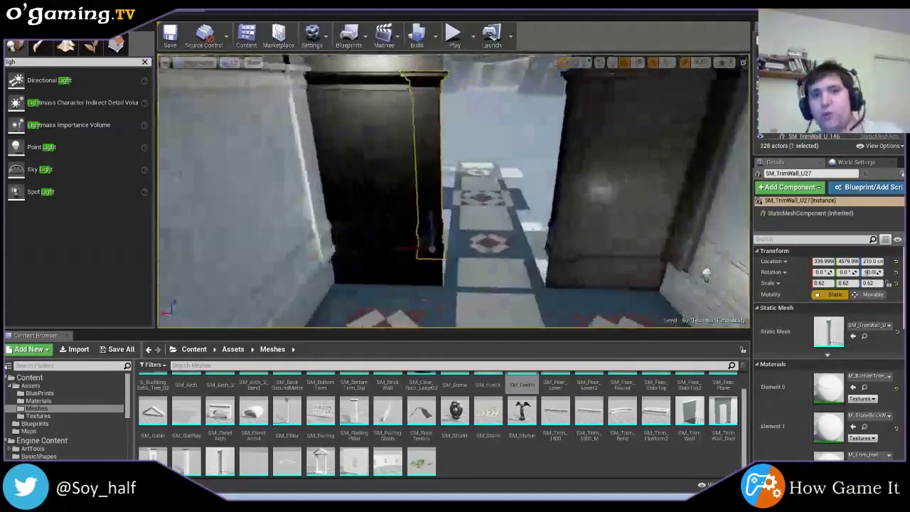
right_drag(706, 275, 631, 285)
key(Escape)
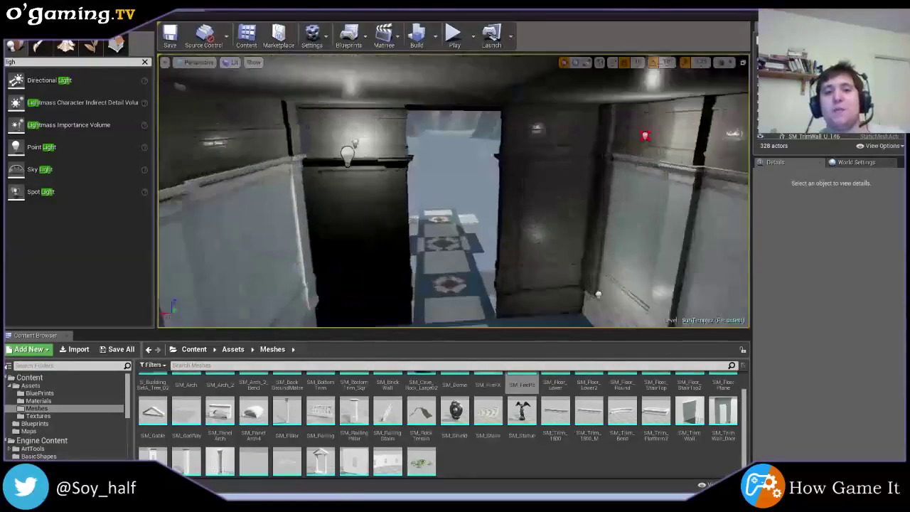
mouse_move(480, 164)
right_down()
mouse_move(530, 154)
mouse_move(505, 141)
mouse_move(239, 199)
right_up()
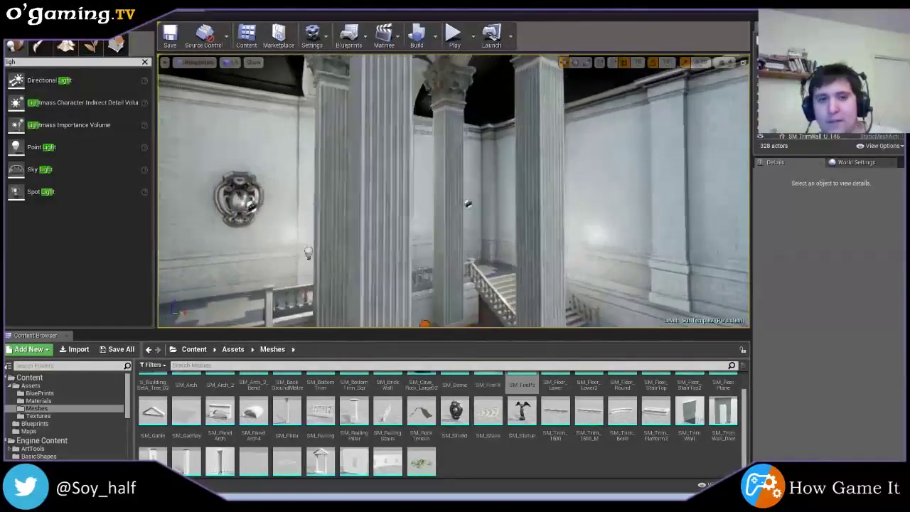
right_drag(486, 148, 486, 148)
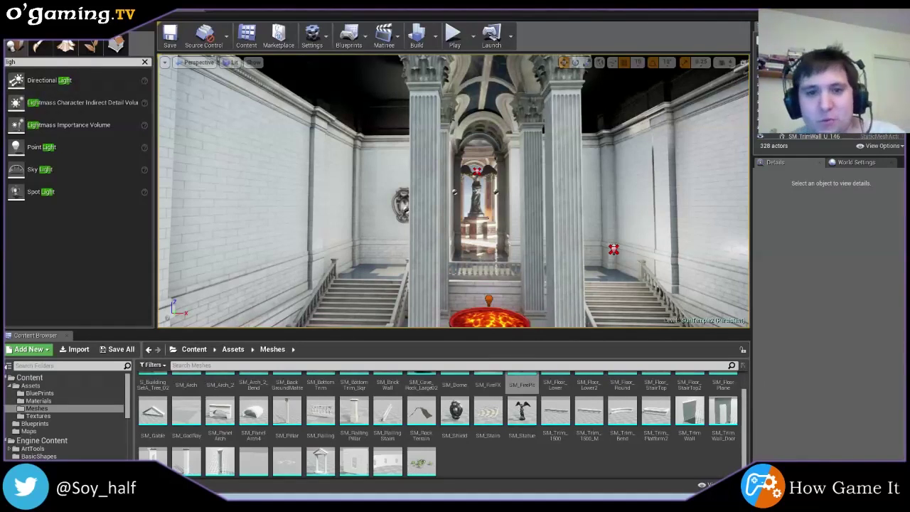
- Inspect the terrace's fire-pit torch stands and the sphere above them
mouse_move(704, 211)
mouse_down()
mouse_move(704, 256)
mouse_move(704, 192)
mouse_move(668, 214)
mouse_move(553, 211)
mouse_up()
click(544, 239)
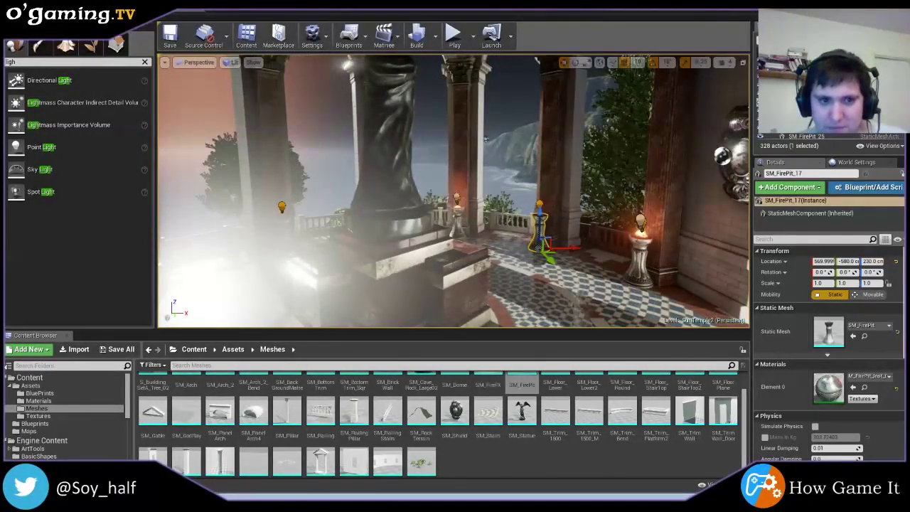
drag(485, 139, 599, 101)
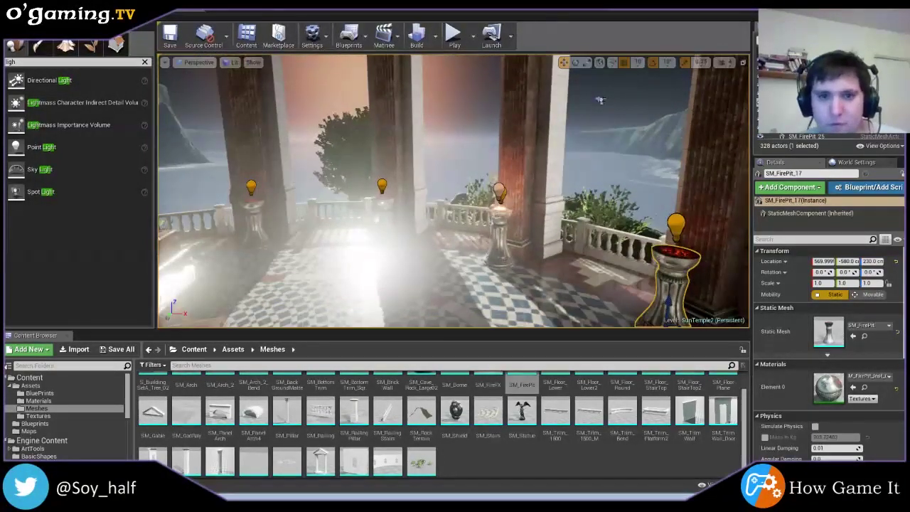
click(599, 100)
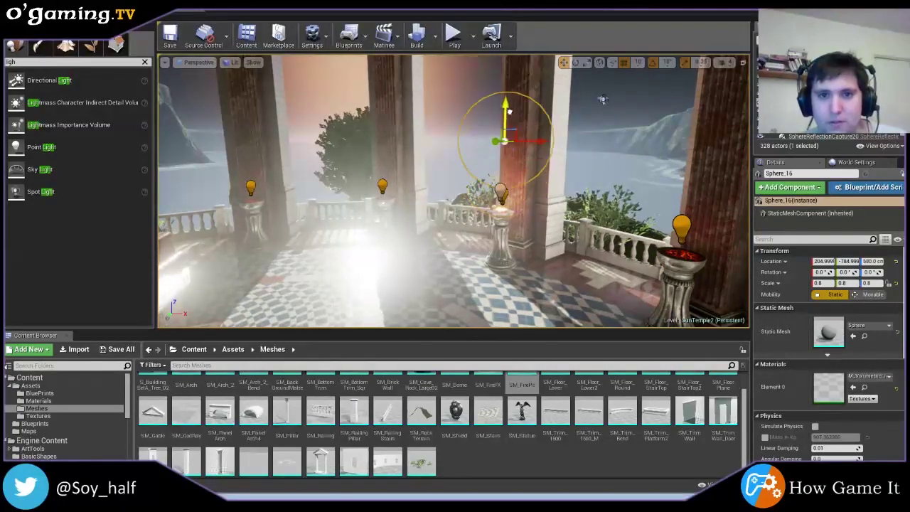
ctrl+click(502, 212)
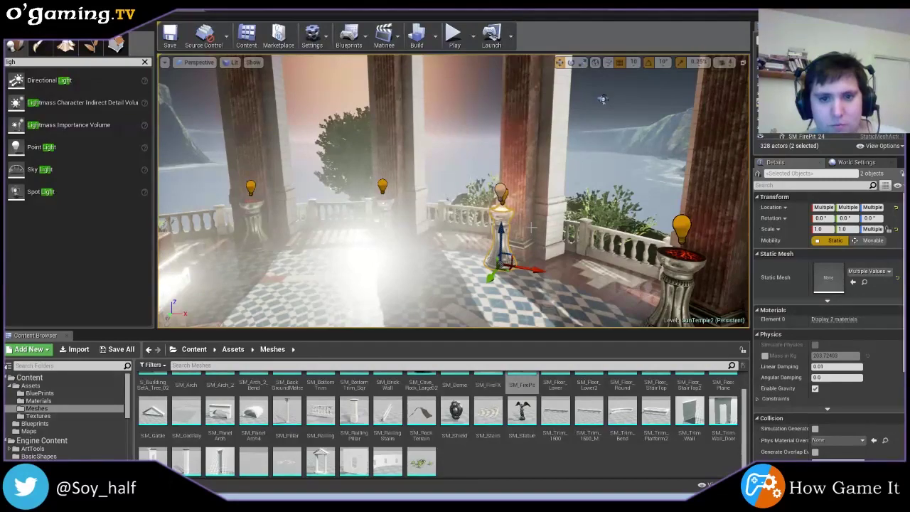
right_drag(602, 98, 602, 98)
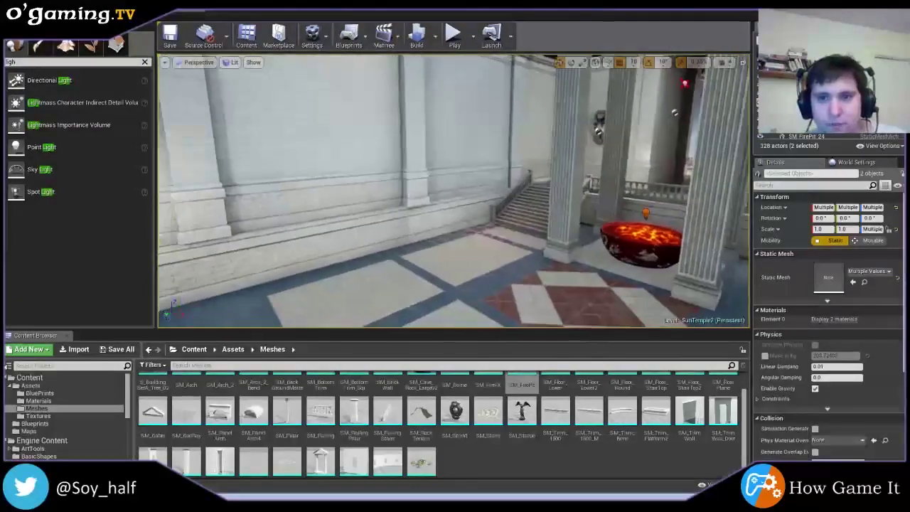
- Drag SM_FirePit from the Content Browser Meshes folder onto the hall floor near the stairs
scroll(417, 441, up, 2)
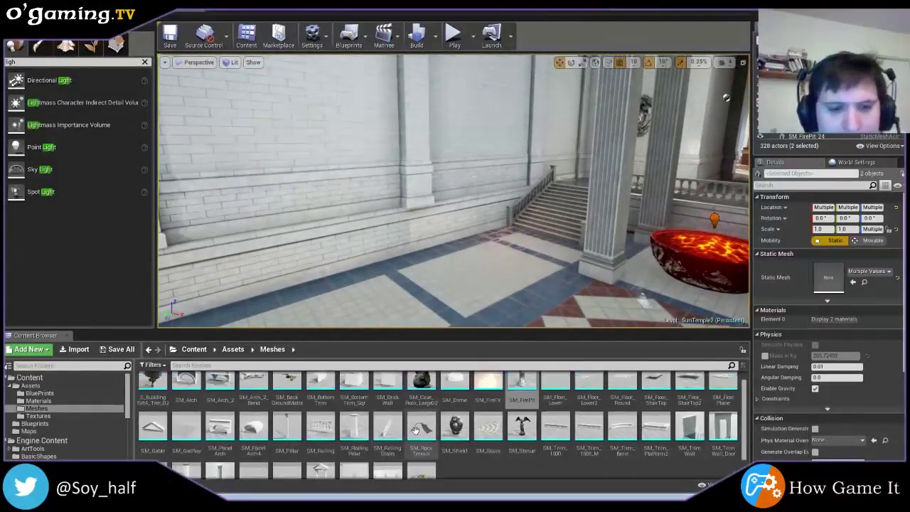
scroll(417, 441, down, 1)
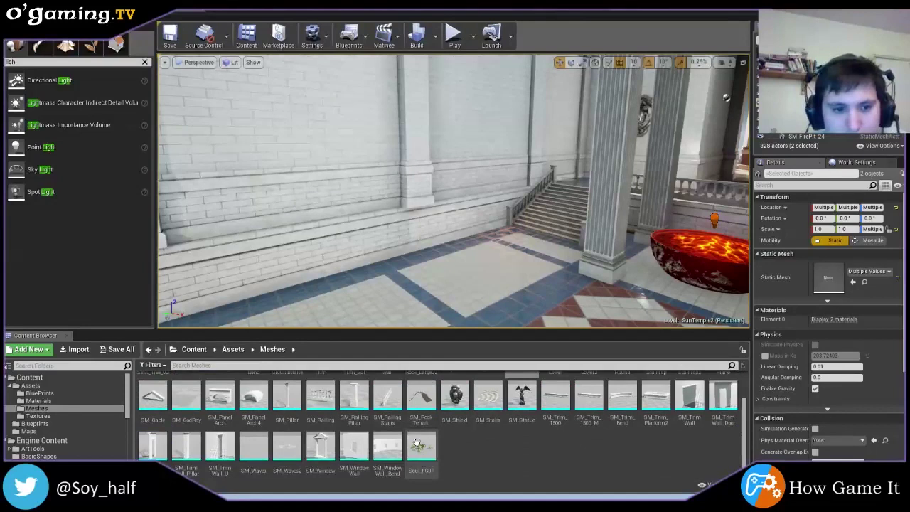
scroll(417, 444, up, 1)
scroll(417, 444, down, 1)
scroll(418, 447, up, 1)
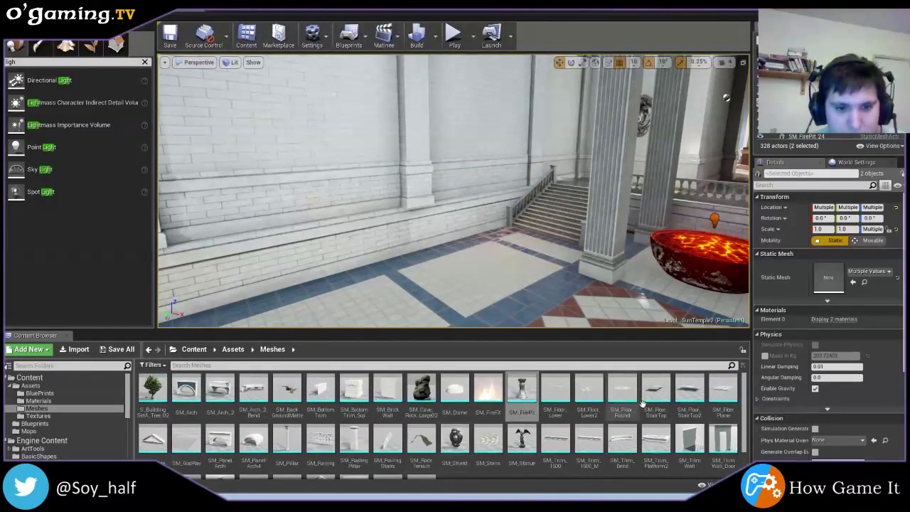
mouse_move(522, 390)
mouse_down()
mouse_move(464, 260)
mouse_move(431, 251)
mouse_up()
- Drop an SM_FireFX flame effect onto the SM_FirePit2 stand
key(f)
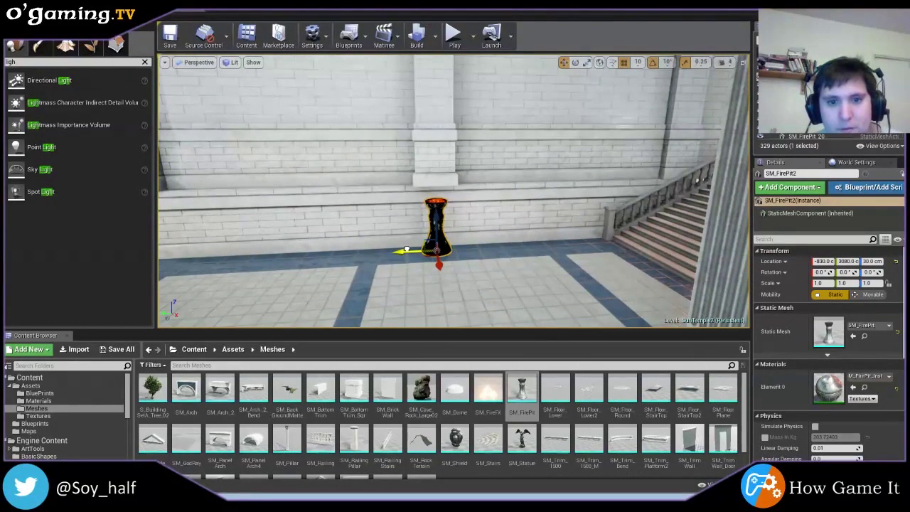
scroll(558, 444, down, 2)
scroll(561, 446, up, 2)
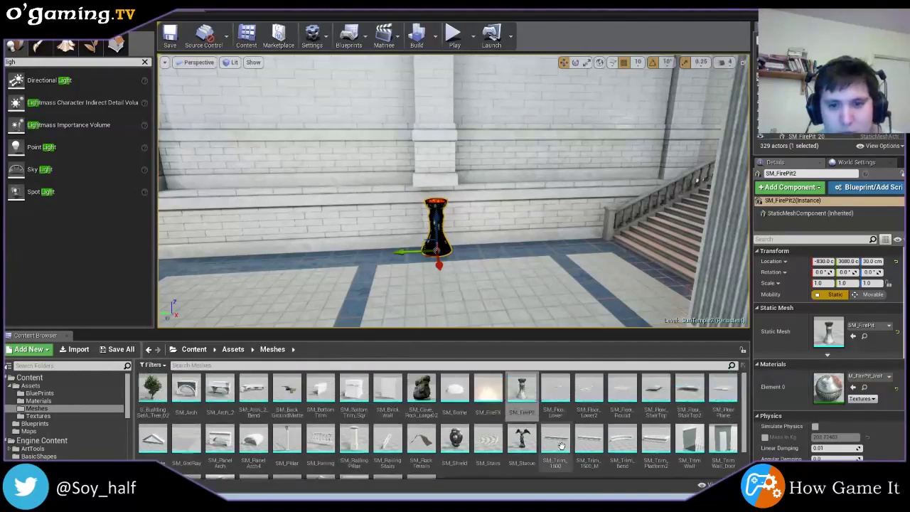
drag(488, 389, 437, 245)
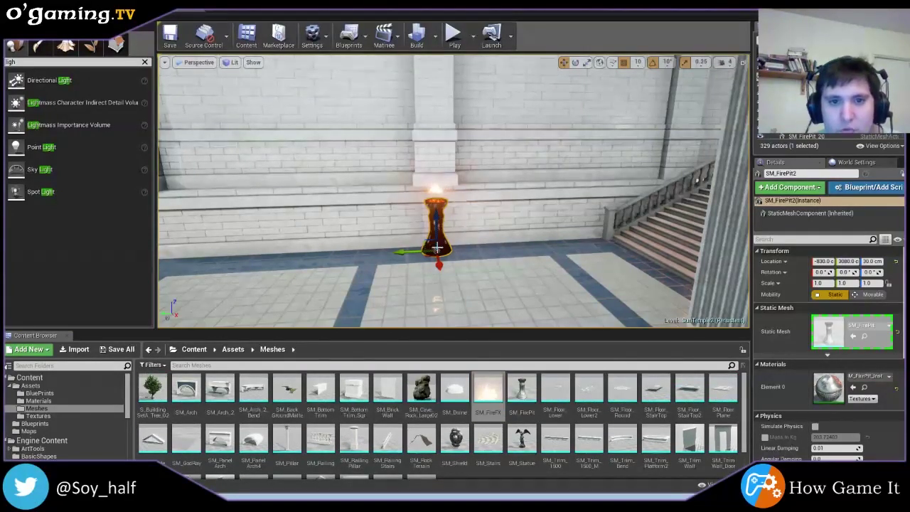
- Lower the flame into the bowl at Z 30 and centre it at X -830
key(f)
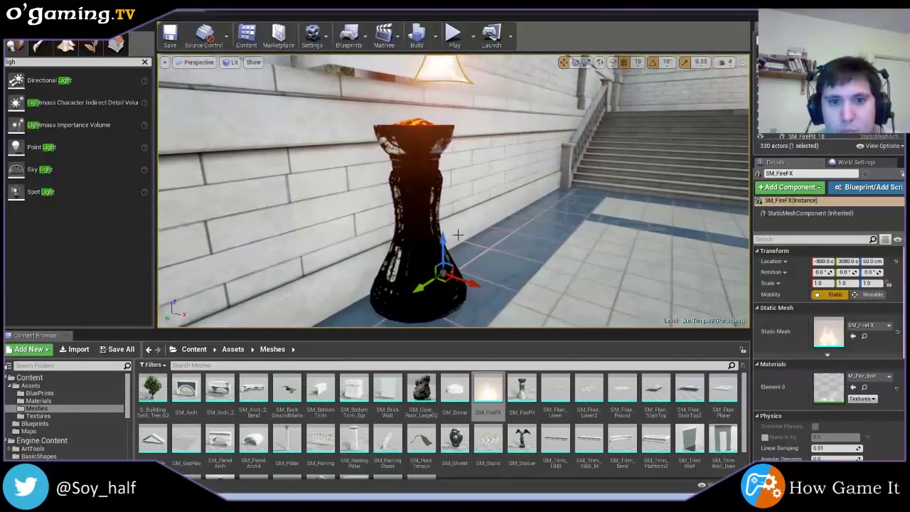
drag(443, 241, 444, 277)
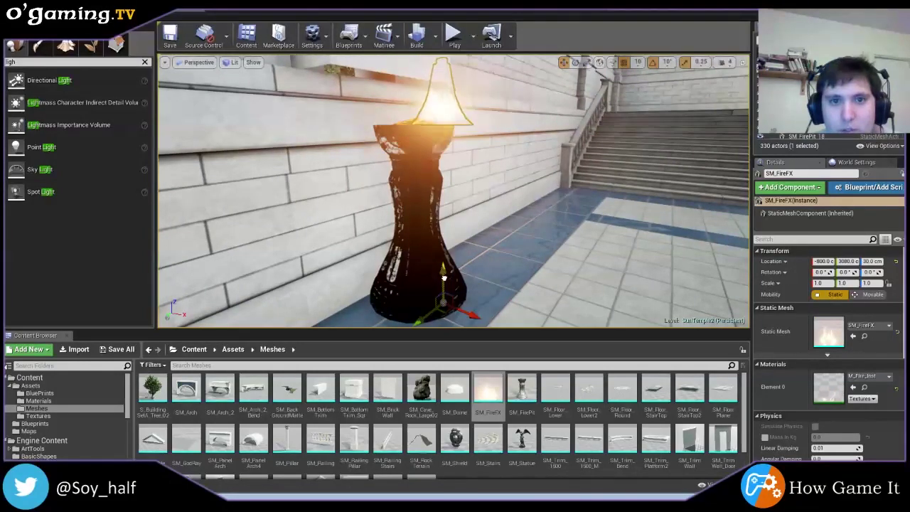
drag(468, 313, 446, 307)
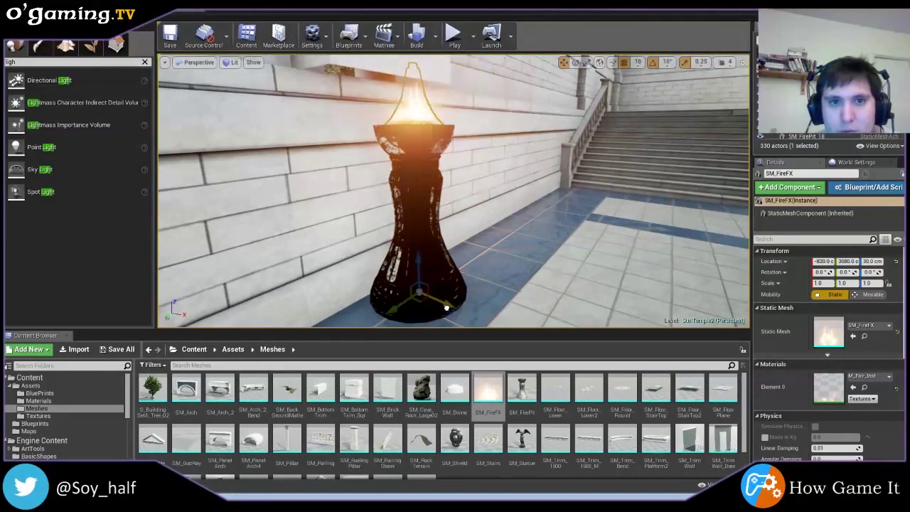
right_drag(446, 307, 497, 271)
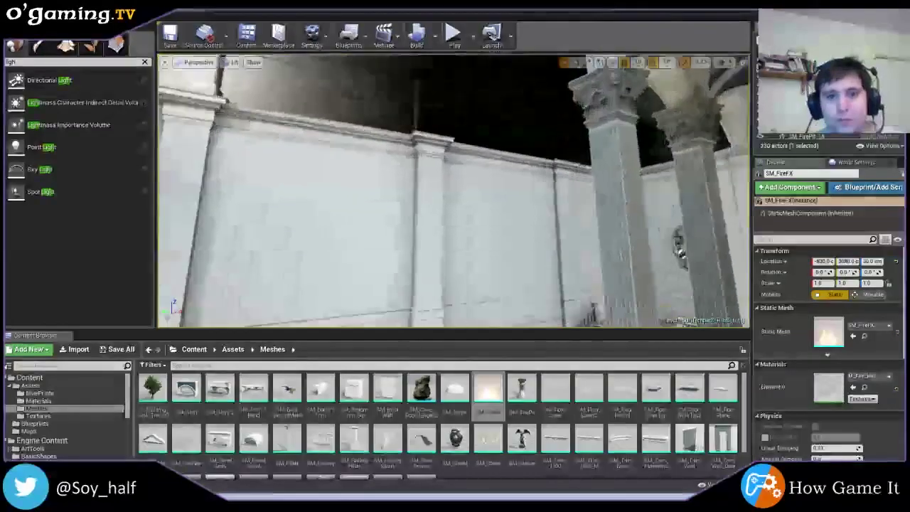
- Duplicate the lit fire pit and its flame effect along the hall wall
key(f)
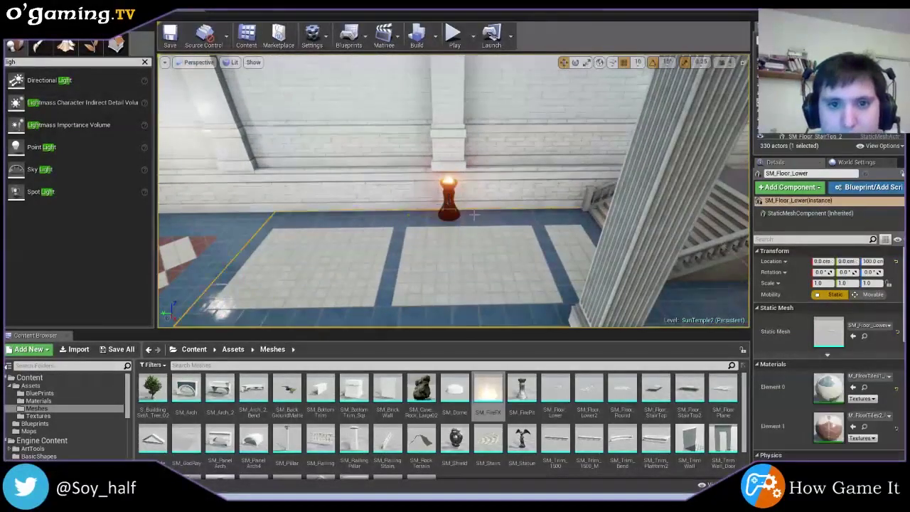
click(450, 186)
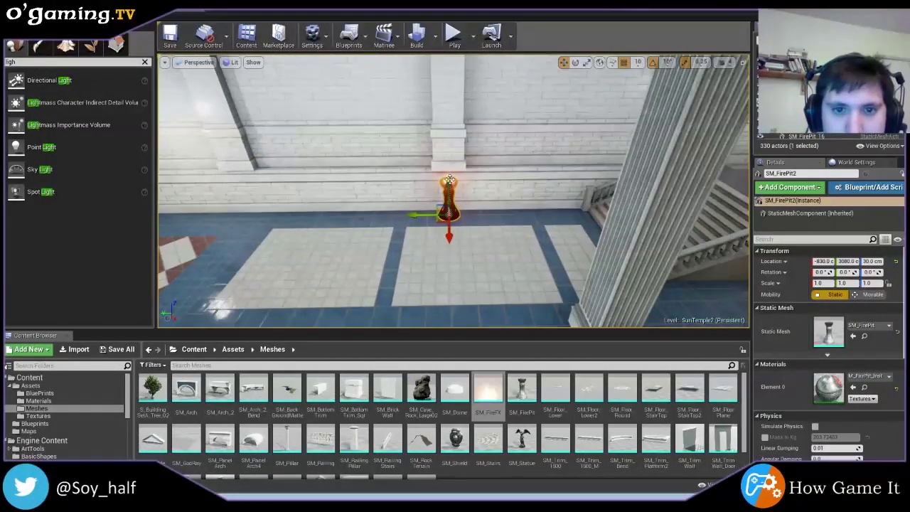
ctrl+click(457, 188)
alt+drag(422, 214, 224, 201)
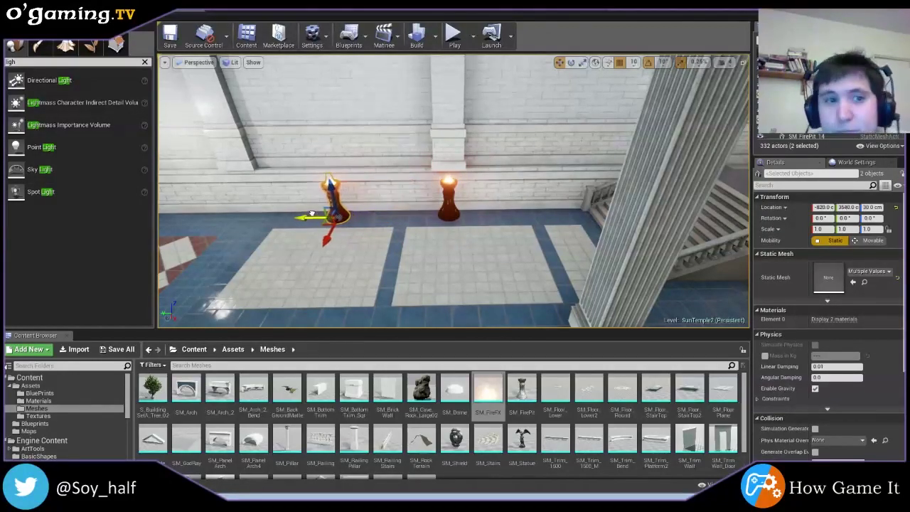
- Move the fire-pit pair along X toward the doorway corner, ending at Y 3080
key(f)
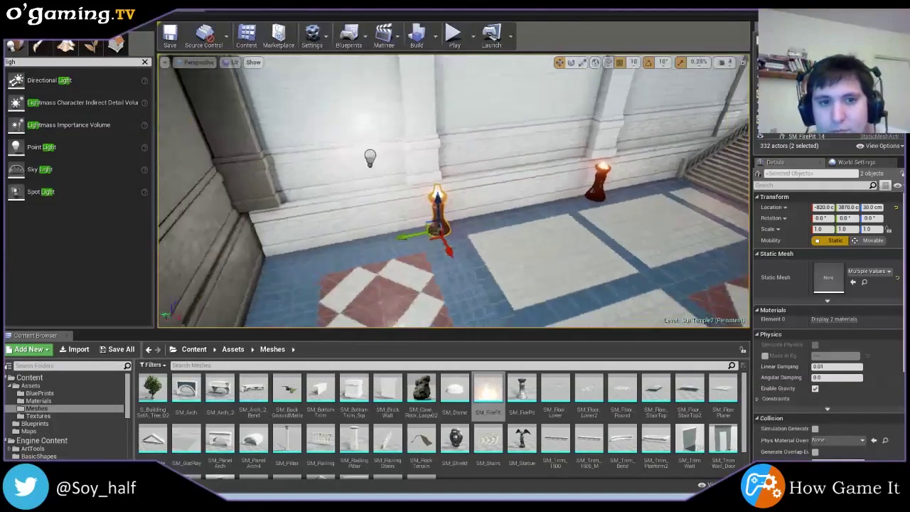
drag(340, 249, 334, 249)
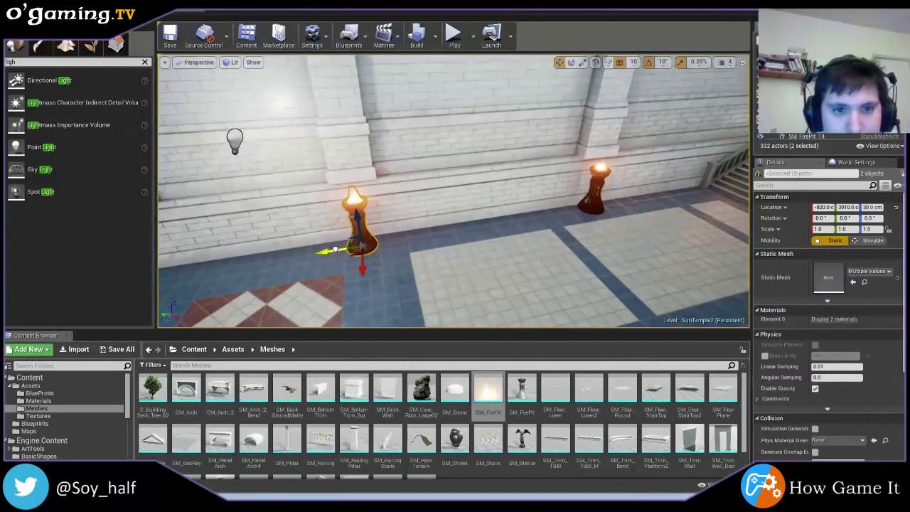
right_drag(372, 267, 491, 277)
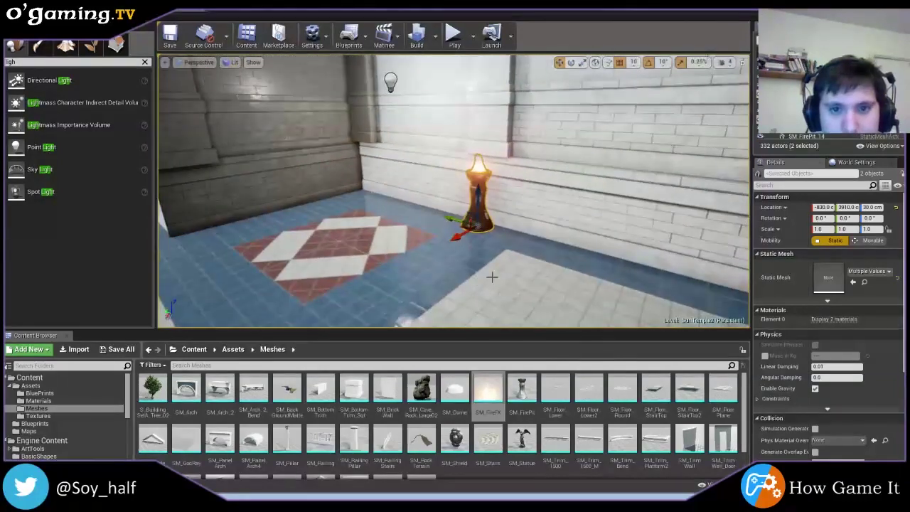
right_drag(458, 238, 497, 242)
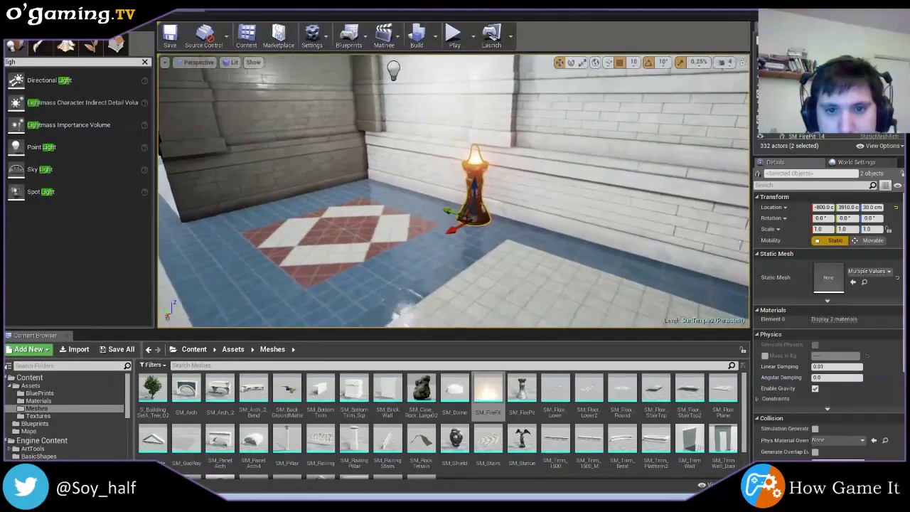
right_drag(412, 250, 441, 250)
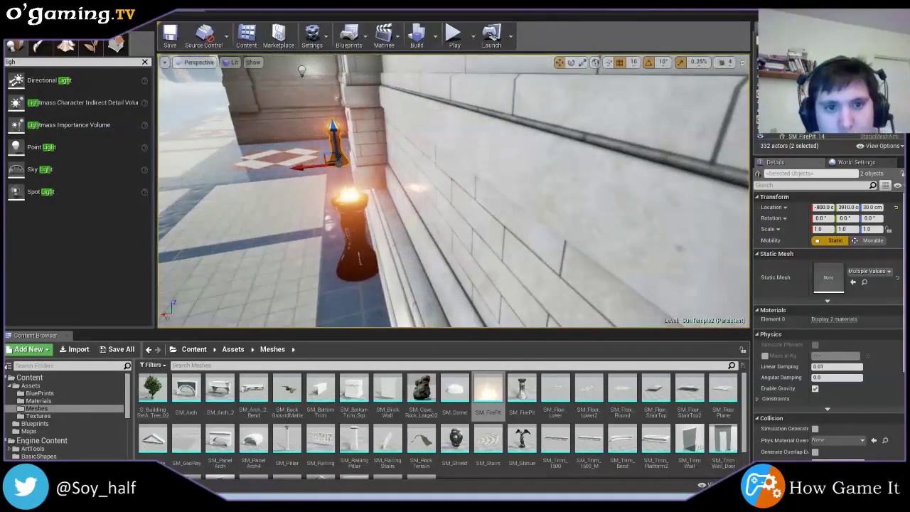
drag(307, 166, 321, 275)
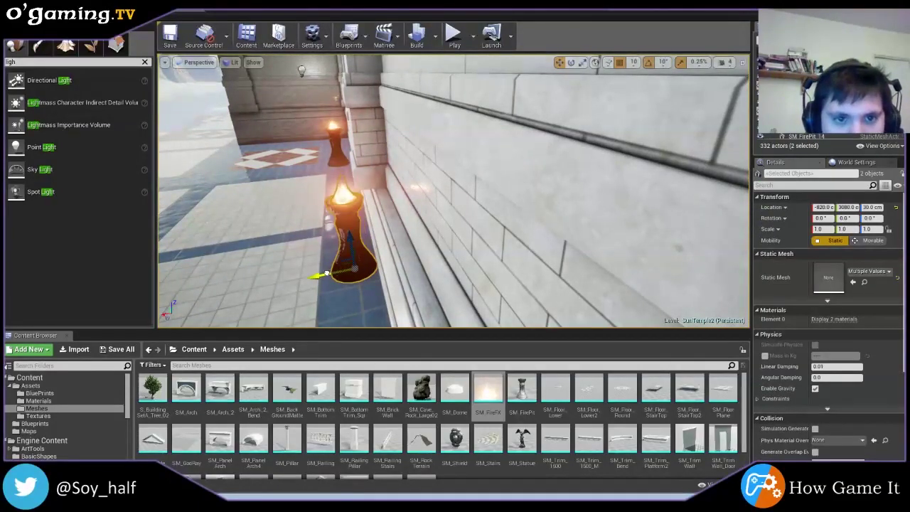
right_drag(326, 274, 398, 274)
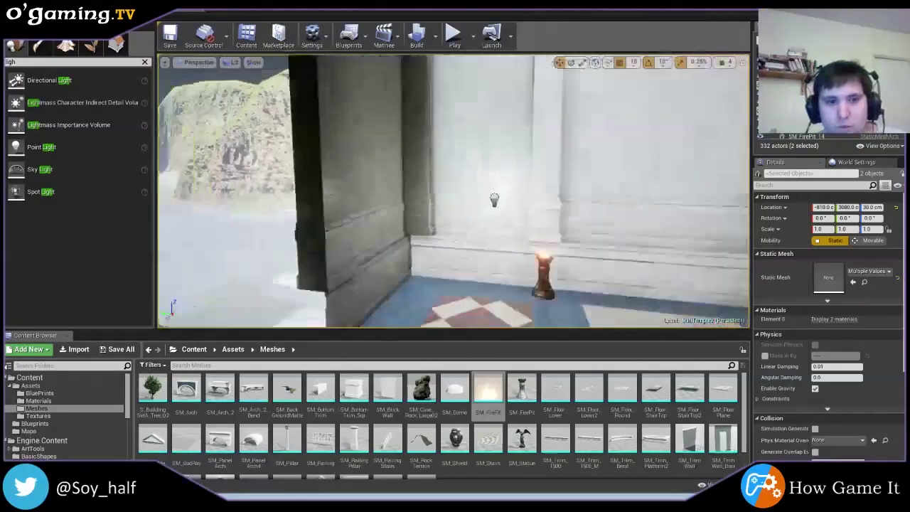
- Nudge the SM_TrimWall_U11 panel at the doorway corner to X -950, flush with the wall
right_drag(302, 226, 284, 225)
click(352, 204)
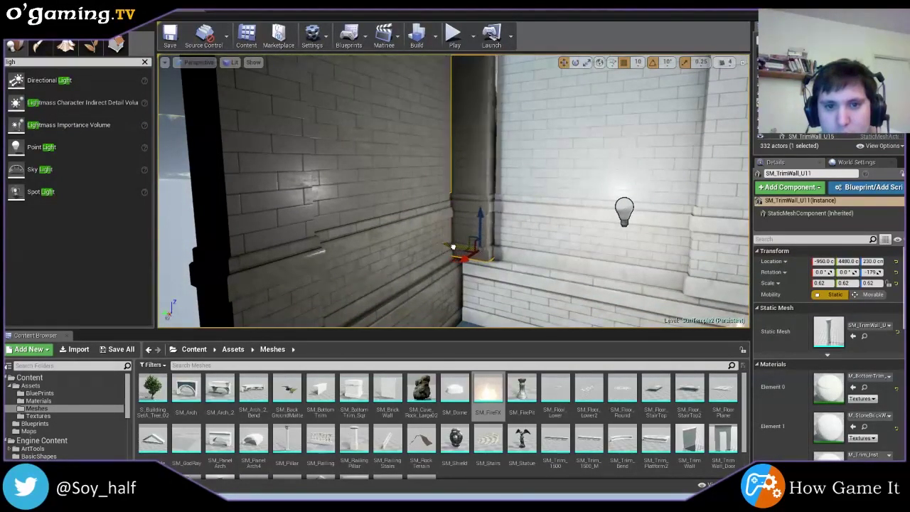
mouse_move(468, 261)
mouse_down()
mouse_move(463, 243)
mouse_move(476, 256)
mouse_up()
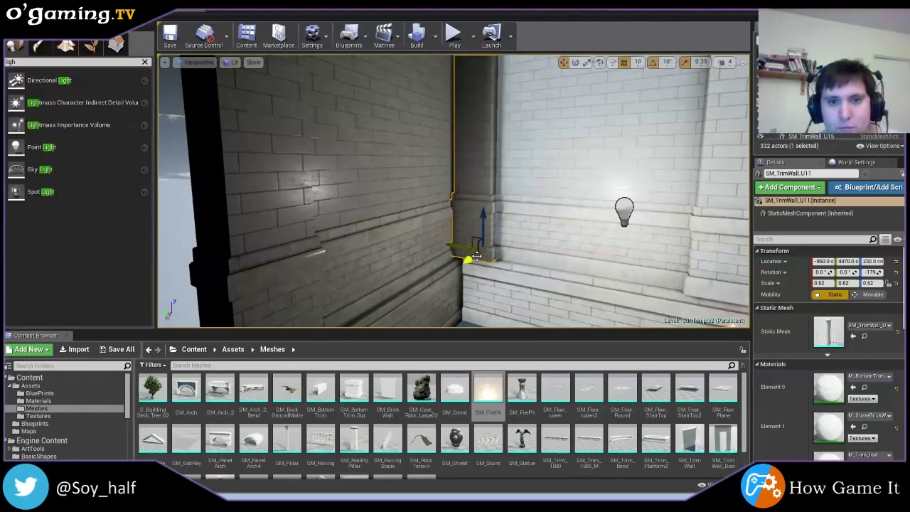
- Check the trim-wall panel's alignment against SM_BottomTrim4 below it
click(492, 299)
right_drag(492, 298, 459, 276)
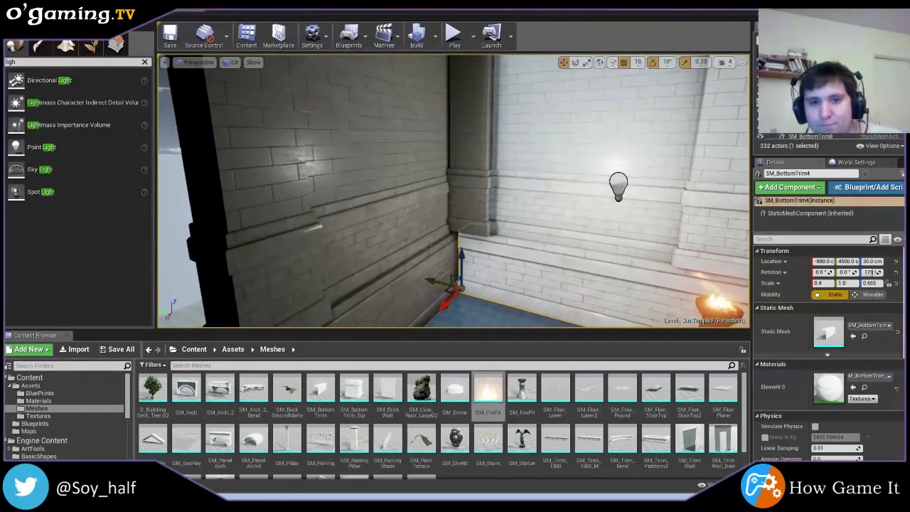
click(427, 217)
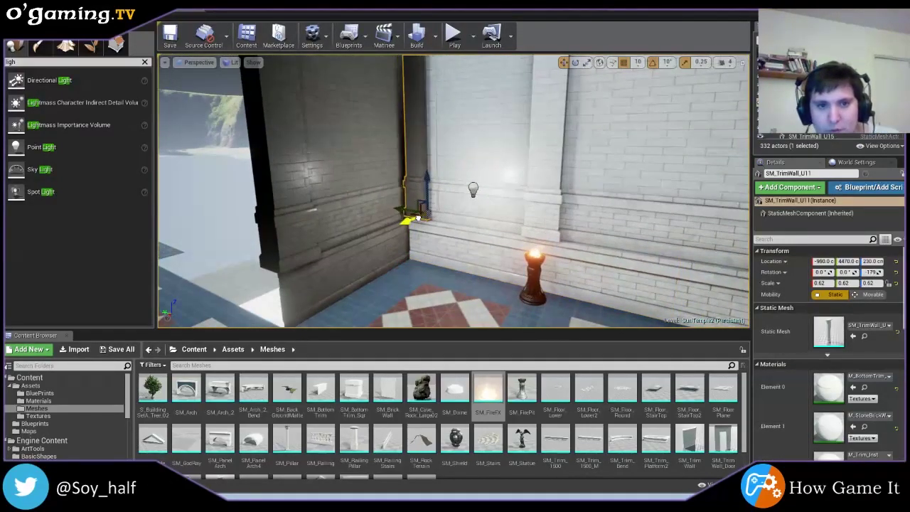
click(428, 244)
mouse_move(428, 244)
right_down()
mouse_move(398, 244)
mouse_move(425, 270)
mouse_move(498, 271)
right_up()
click(419, 199)
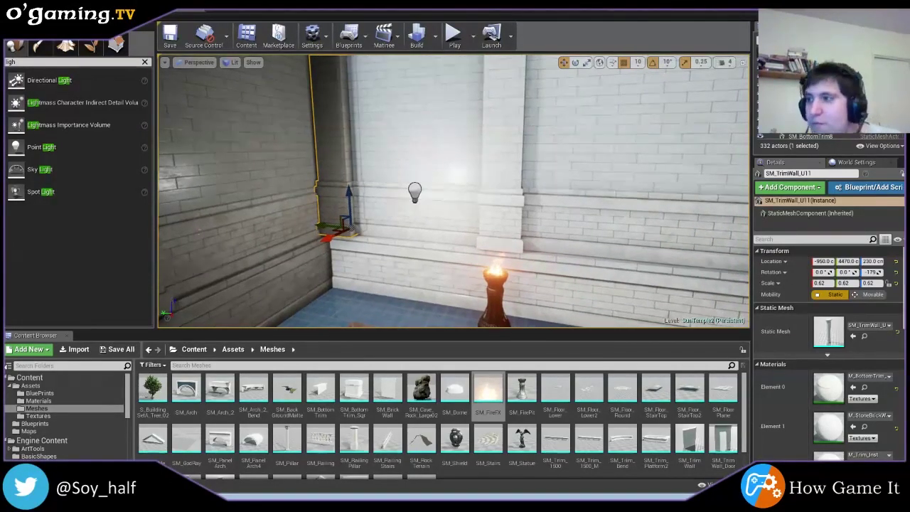
mouse_move(498, 271)
right_down()
mouse_move(597, 281)
mouse_move(498, 281)
right_up()
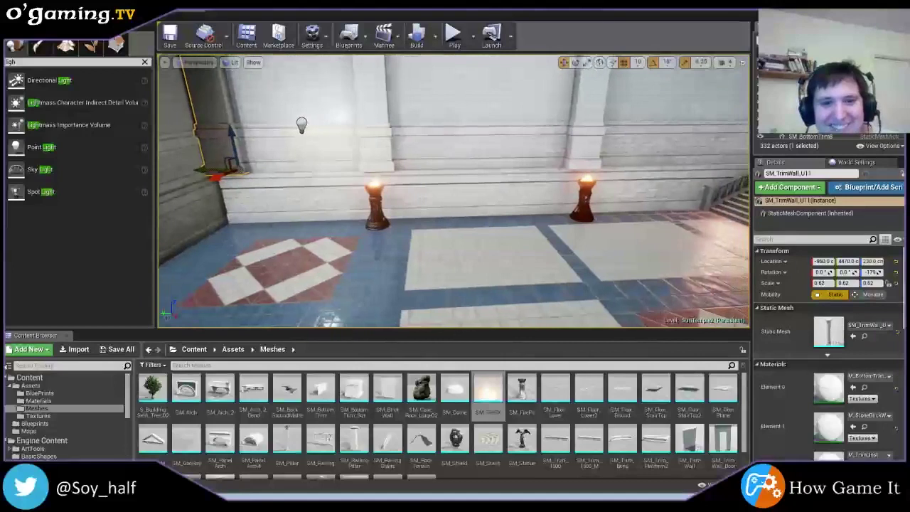
- Duplicate both lit fire pits with Ctrl+W and carry the copies to the next brick-wall spot
click(371, 185)
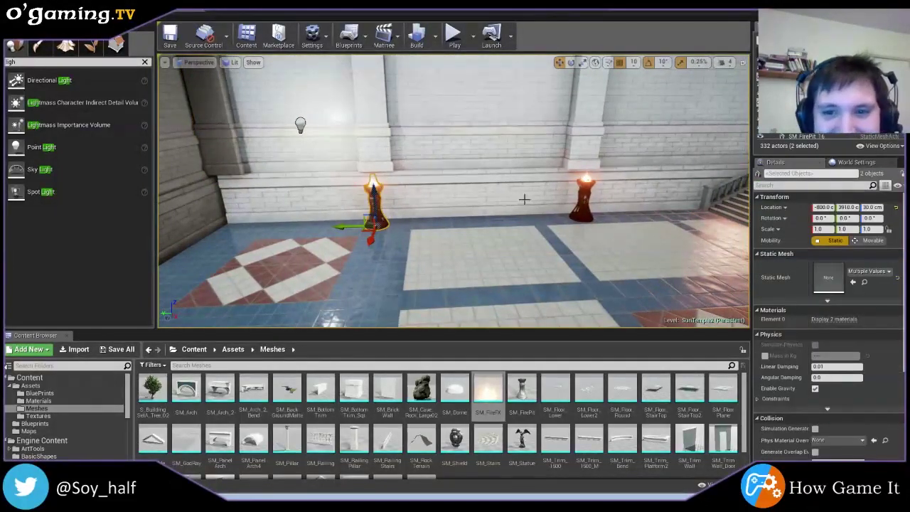
ctrl+click(587, 174)
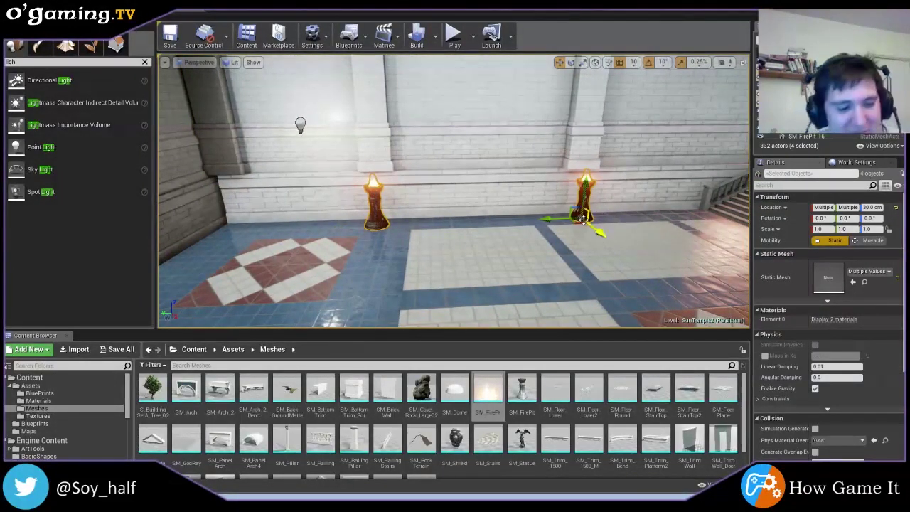
key(ctrl+w)
right_drag(366, 235, 487, 227)
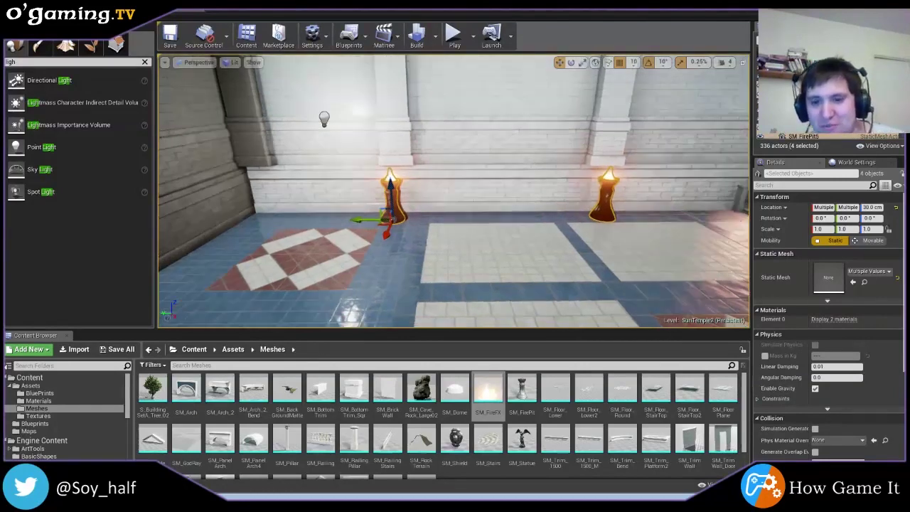
mouse_move(438, 208)
right_down()
mouse_move(469, 213)
mouse_move(447, 228)
mouse_move(571, 219)
mouse_move(470, 175)
right_up()
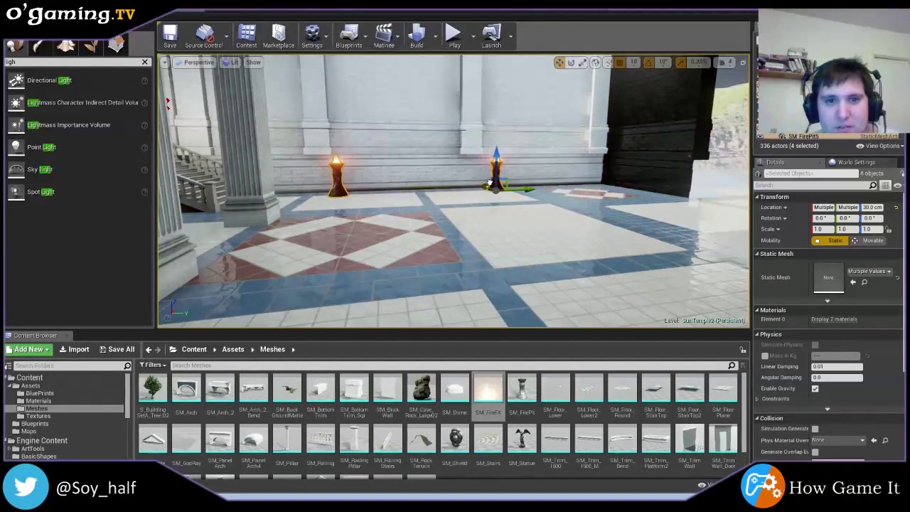
right_drag(511, 189, 510, 190)
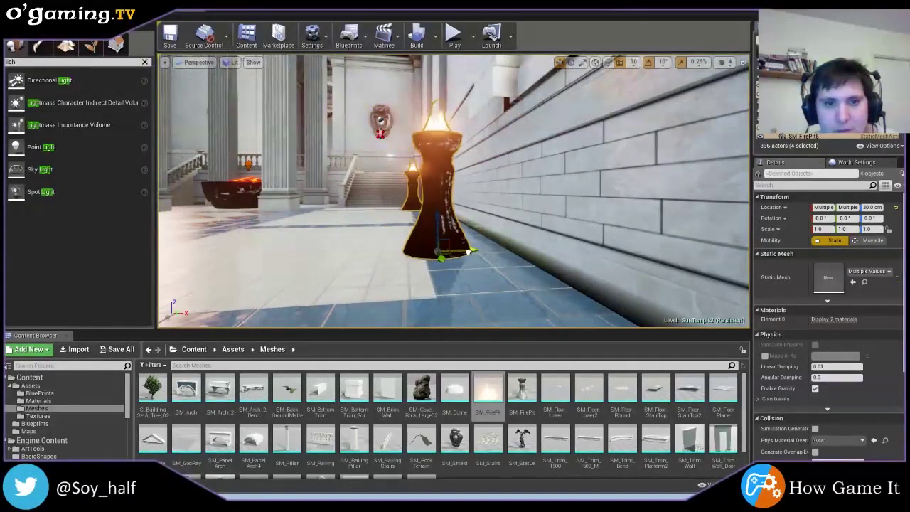
right_drag(490, 252, 490, 253)
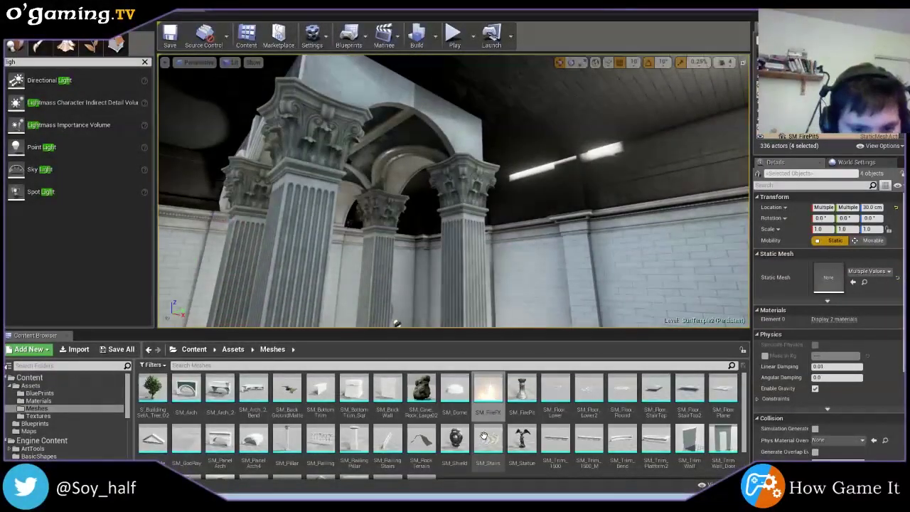
- Select the SM_Trim_Wall_U thumbnail in the Content Browser Meshes grid
scroll(483, 436, down, 1)
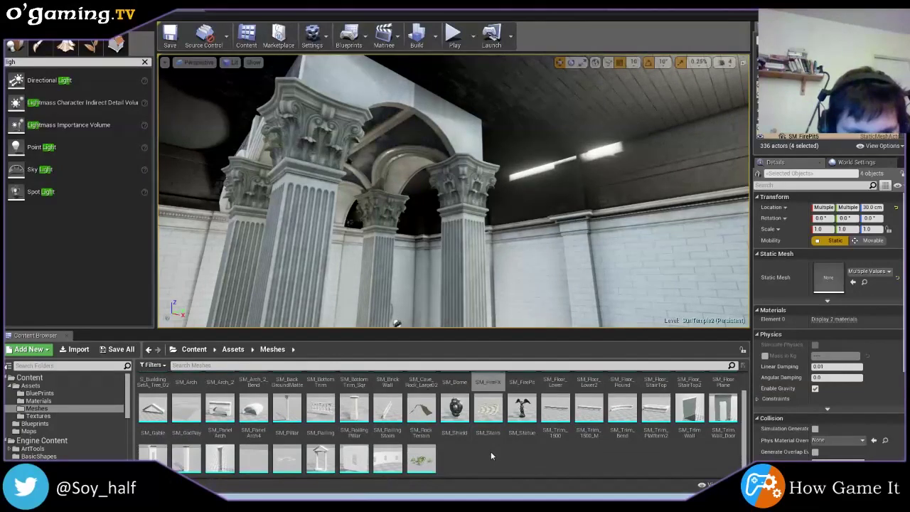
click(220, 460)
scroll(320, 451, down, 1)
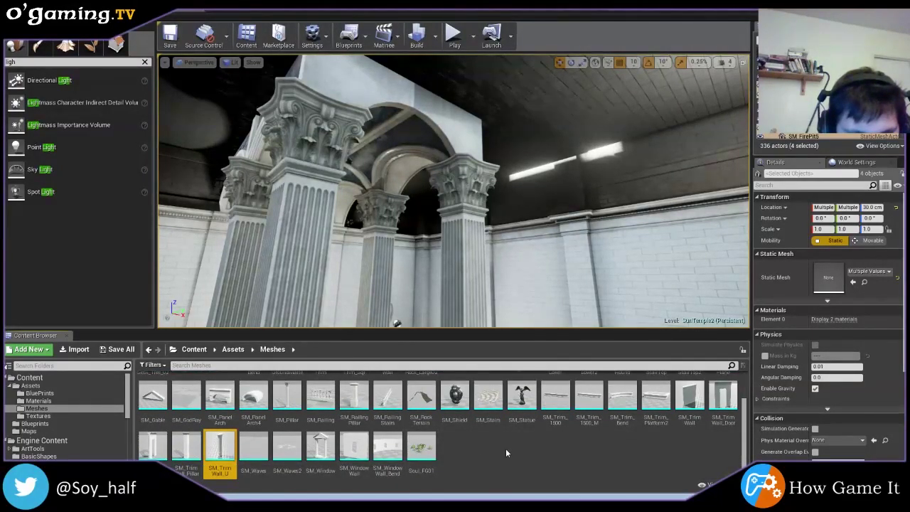
scroll(505, 450, up, 1)
scroll(506, 450, up, 1)
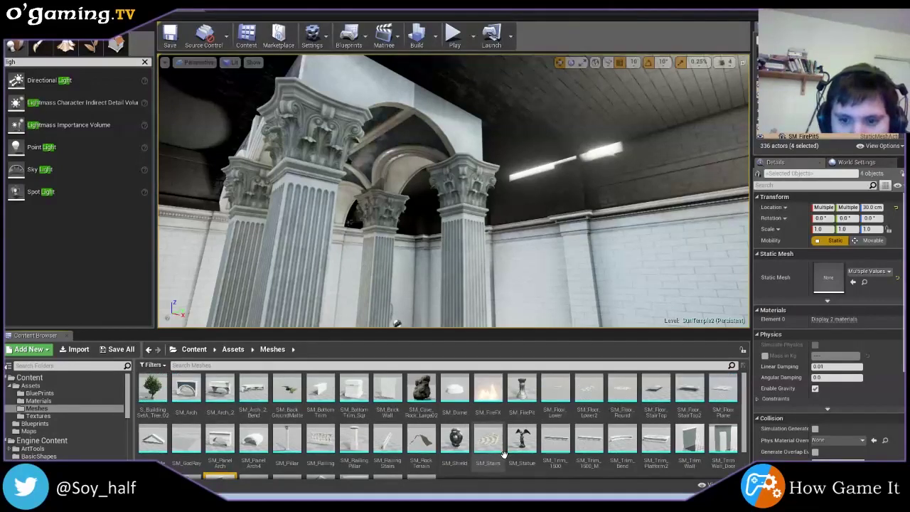
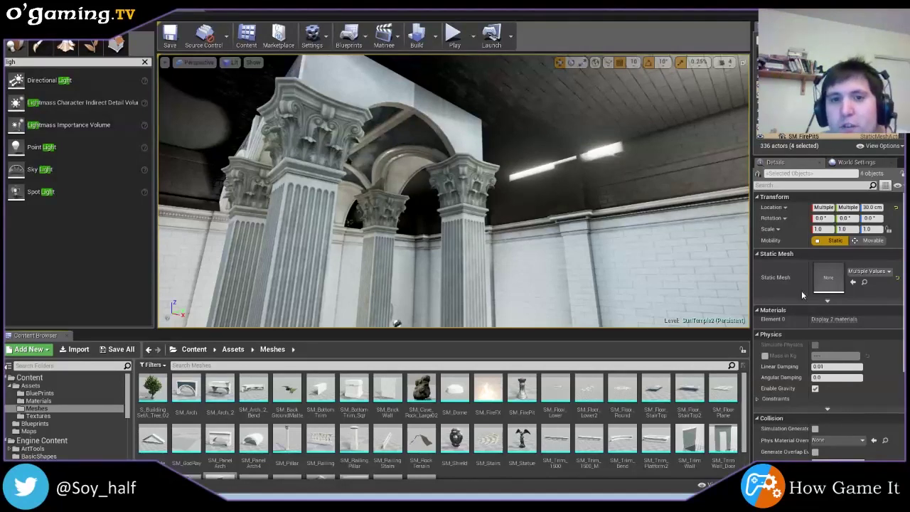
- Select PointLight3, the point light near the fire pit, from a wide view of the hall
right_drag(663, 270, 662, 270)
click(501, 228)
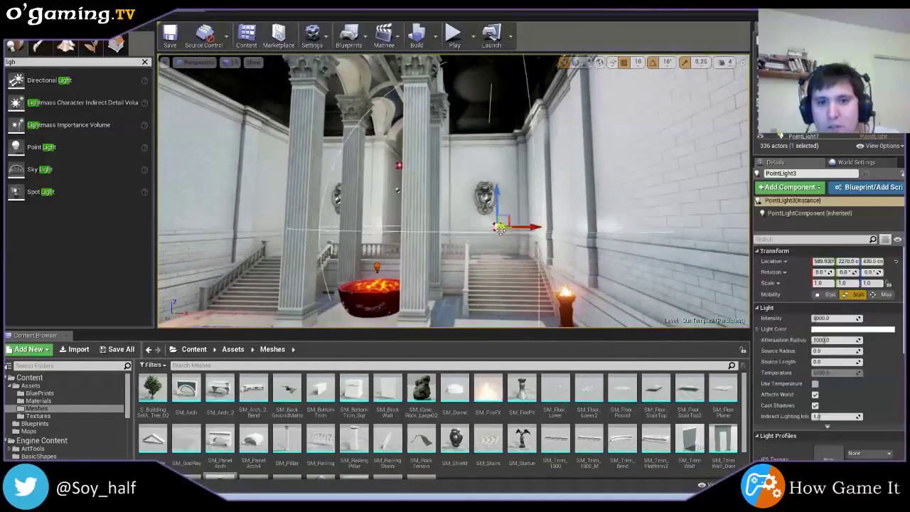
right_drag(501, 228, 500, 228)
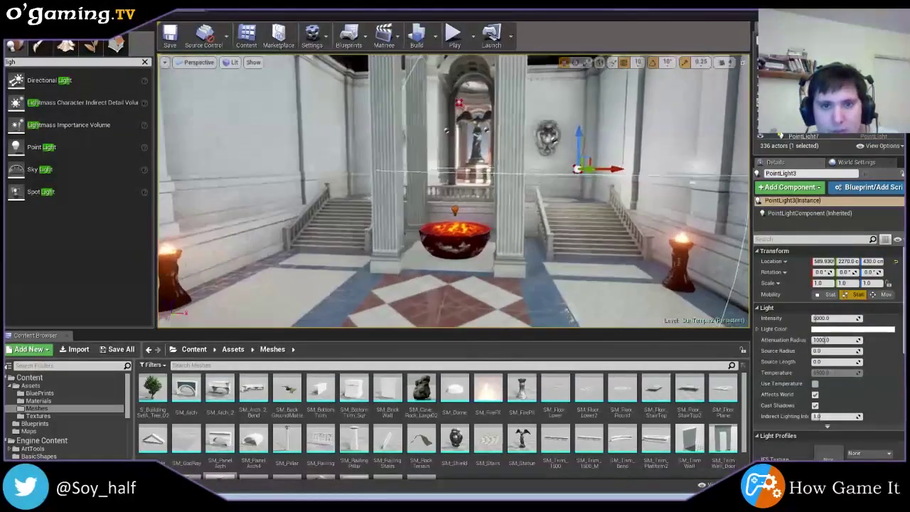
scroll(599, 172, down, 2)
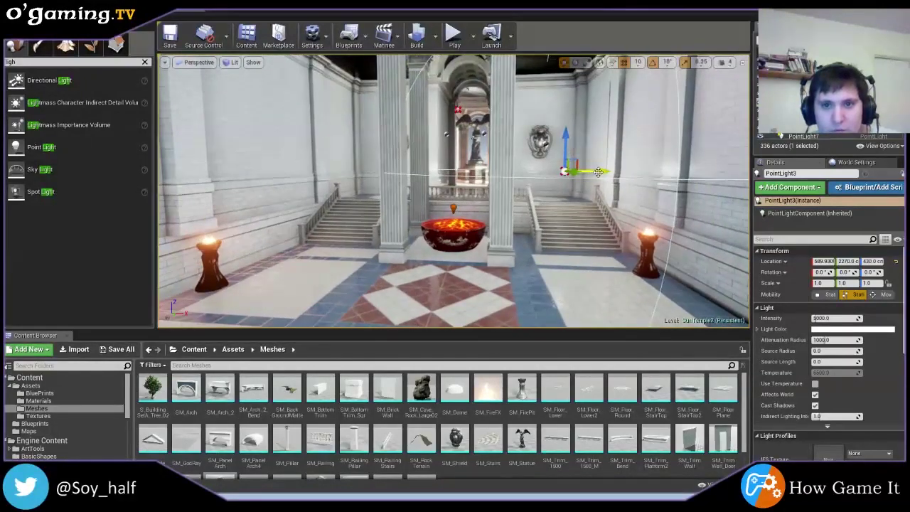
- Place the light just above the right-hand torch flame and set its attenuation radius to about 597
drag(592, 175, 629, 215)
right_drag(681, 263, 630, 157)
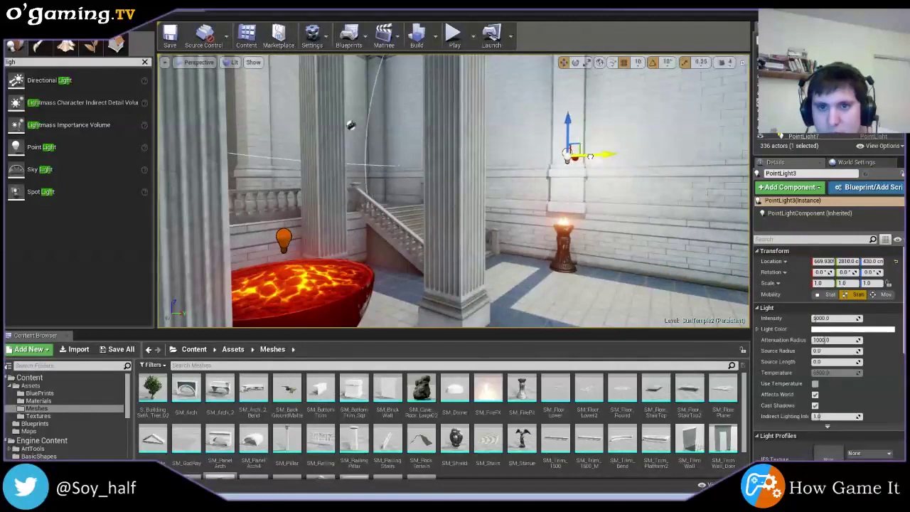
right_drag(553, 190, 482, 204)
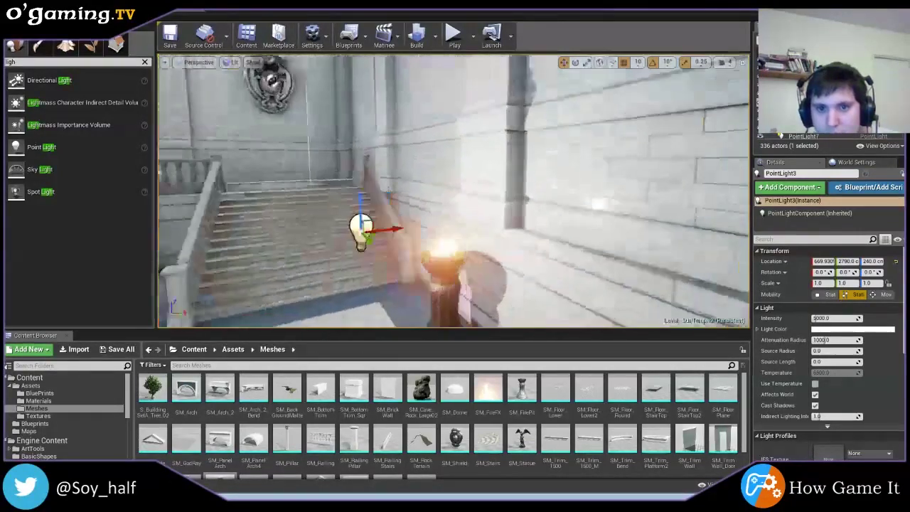
drag(393, 204, 455, 207)
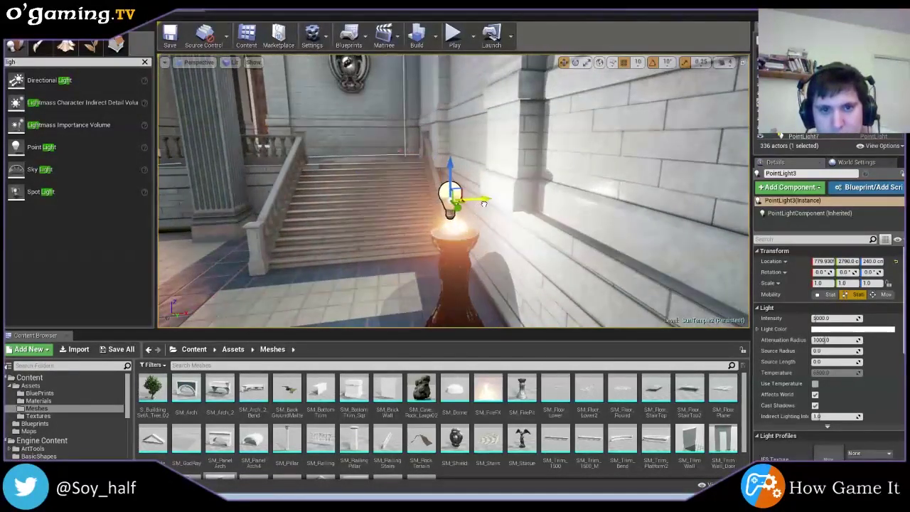
mouse_move(455, 206)
right_down()
mouse_move(370, 213)
mouse_move(427, 206)
mouse_move(313, 148)
right_up()
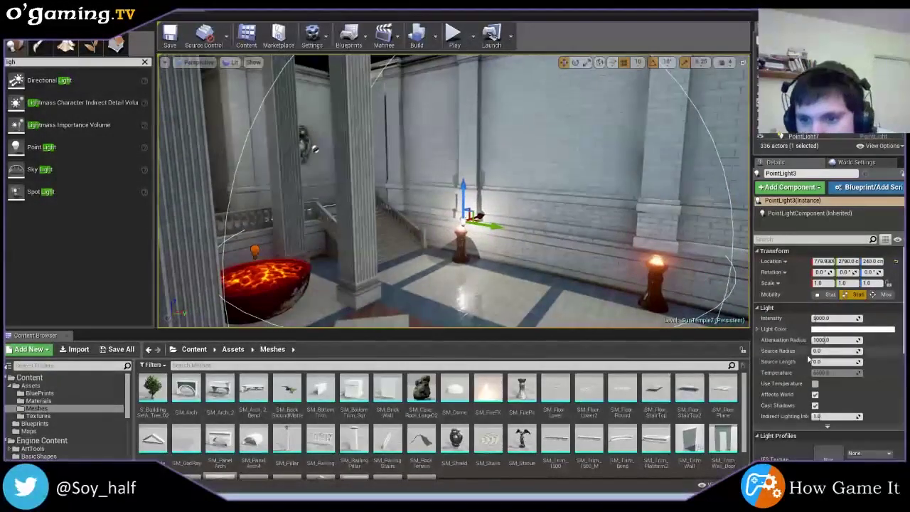
drag(835, 339, 782, 339)
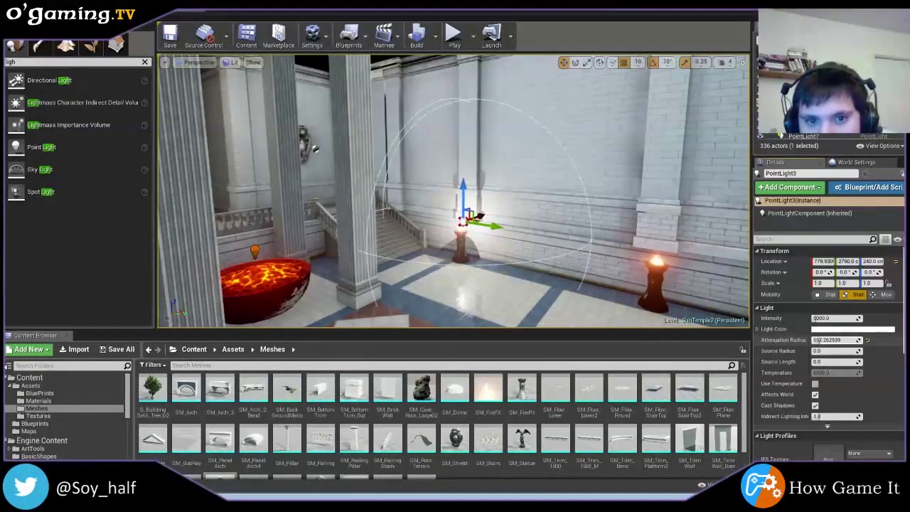
drag(818, 340, 828, 340)
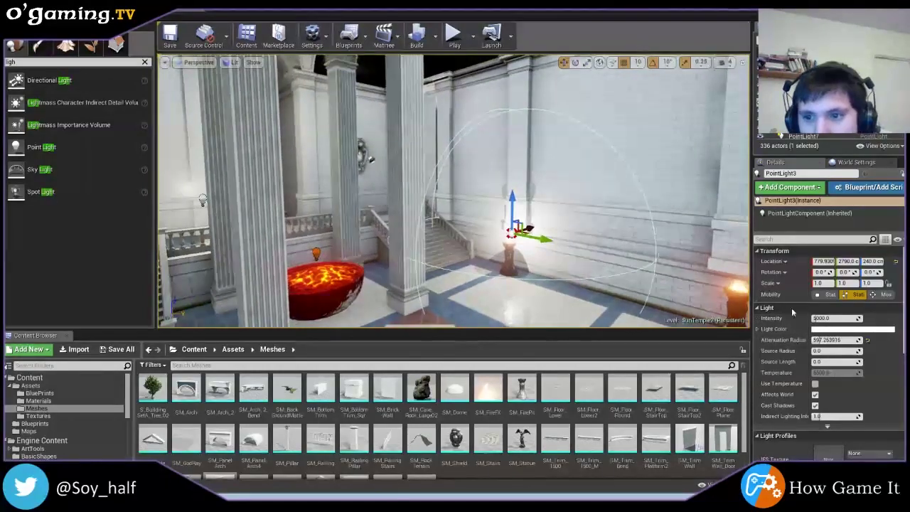
- Change the torch light's Light Color to a warm orange in the Color Picker
click(853, 329)
drag(772, 358, 769, 367)
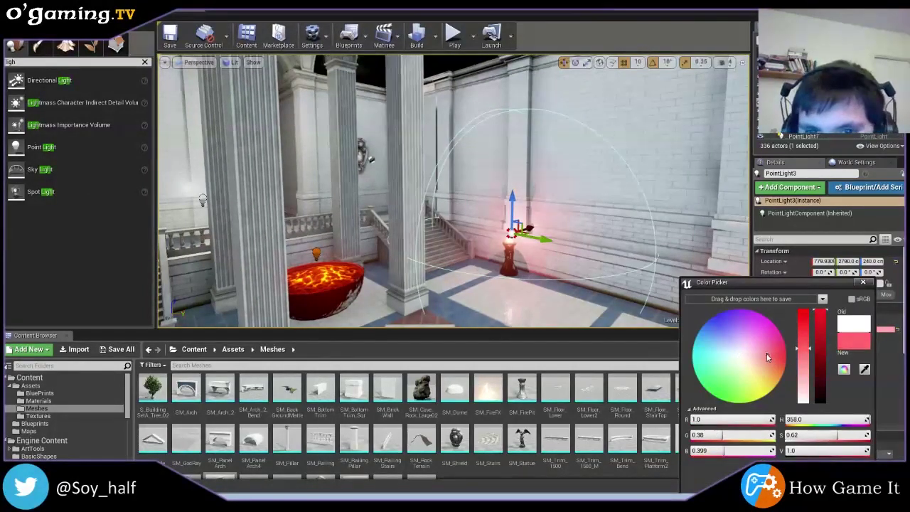
drag(767, 370, 774, 381)
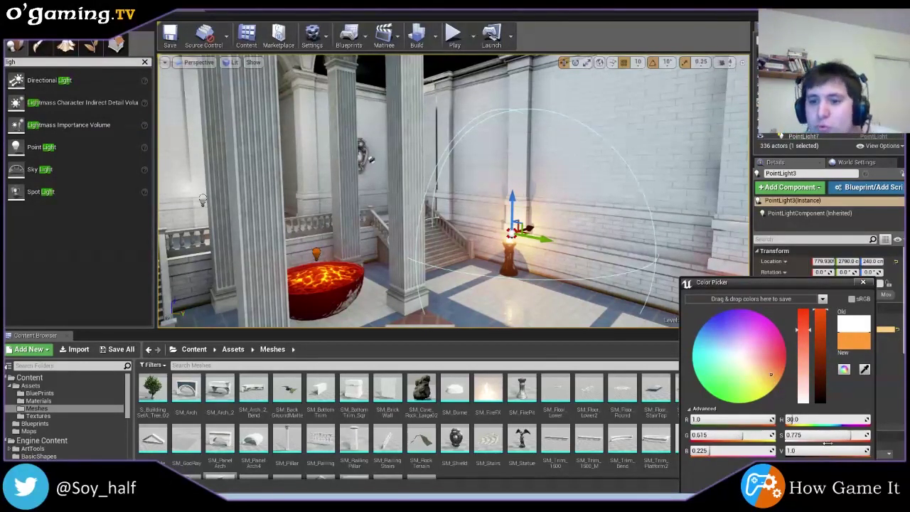
click(615, 237)
click(615, 237)
- Raise PointLight6 slightly above the other torch flame and shift it over the pedestal
mouse_move(613, 246)
right_down()
mouse_move(498, 248)
mouse_move(237, 163)
right_up()
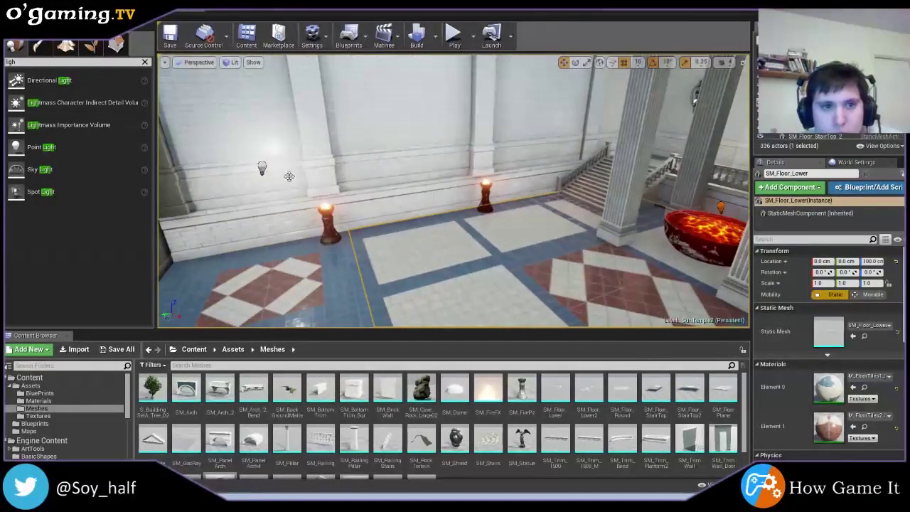
click(262, 169)
key(f)
mouse_move(438, 78)
mouse_down()
mouse_move(440, 133)
mouse_move(455, 151)
mouse_move(489, 122)
mouse_up()
mouse_move(489, 122)
right_down()
mouse_move(442, 113)
mouse_move(408, 124)
right_up()
drag(349, 119, 381, 116)
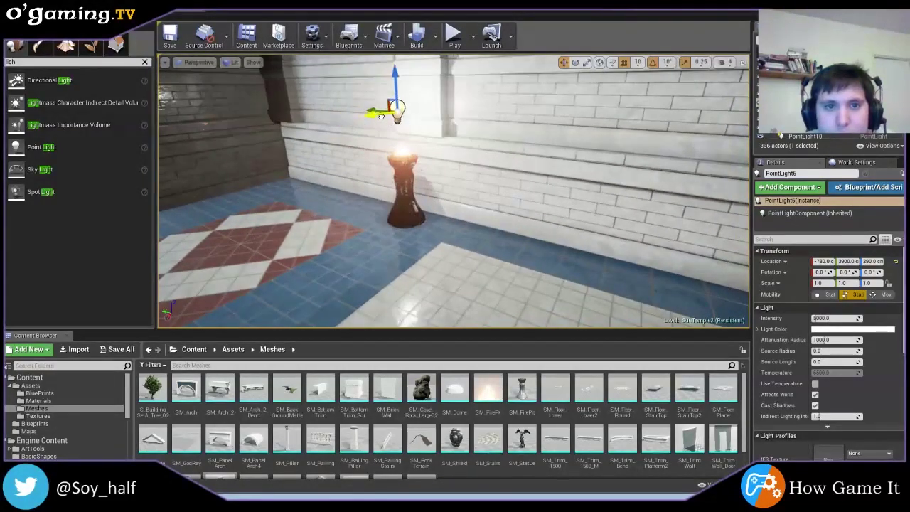
- Shrink the orange torch light's attenuation radius from about 597 to roughly 169
right_drag(398, 121, 700, 279)
click(459, 144)
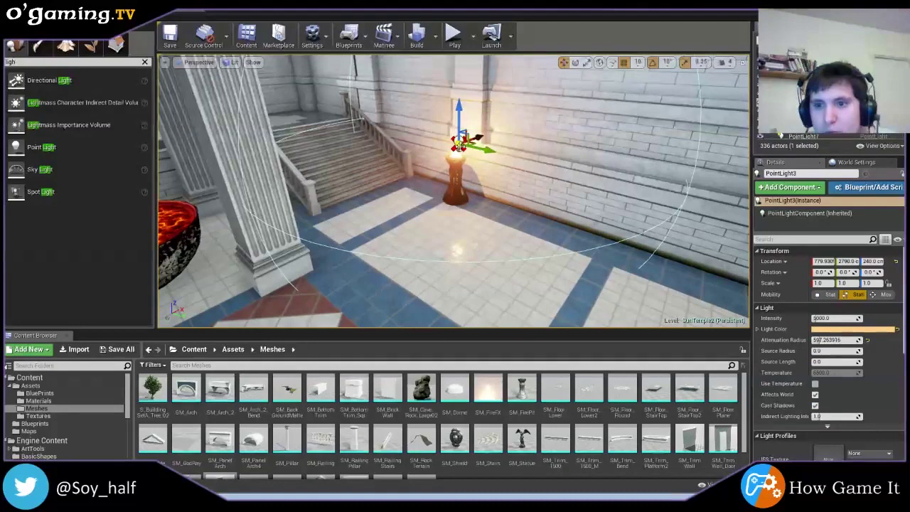
right_drag(688, 297, 499, 211)
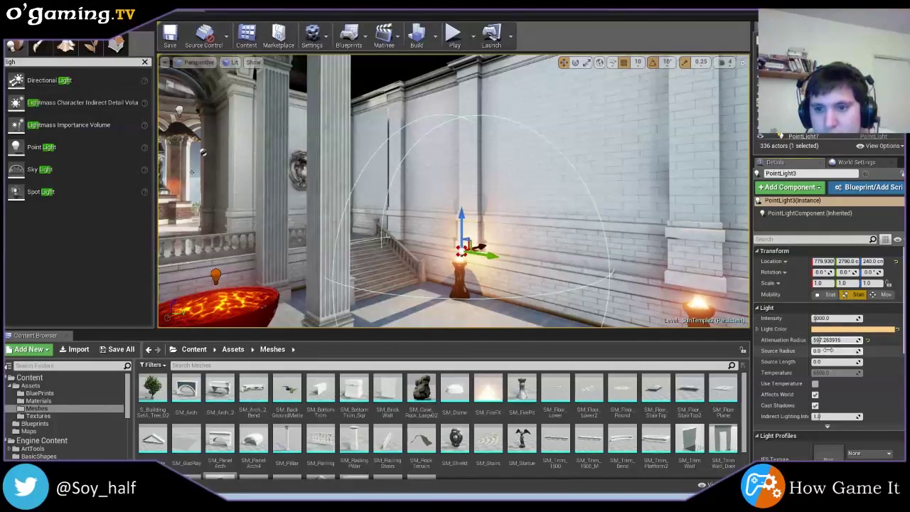
drag(823, 339, 811, 340)
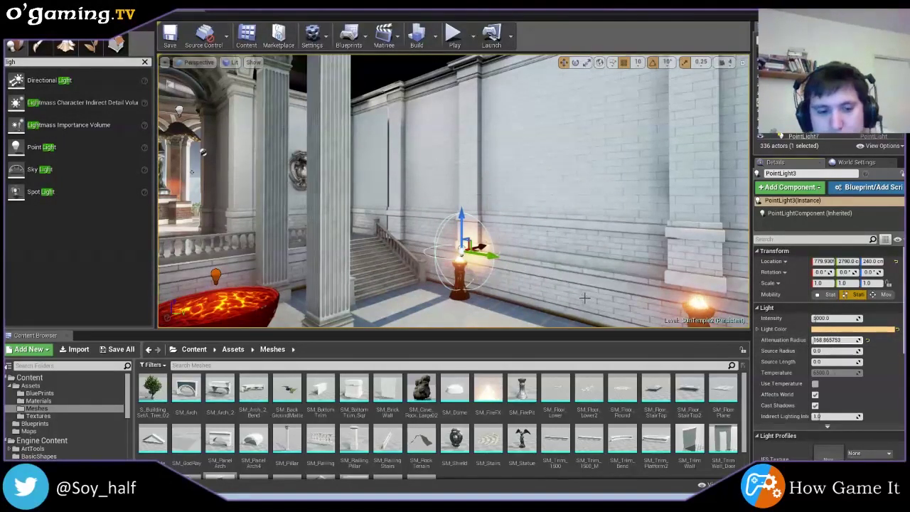
right_drag(510, 276, 455, 213)
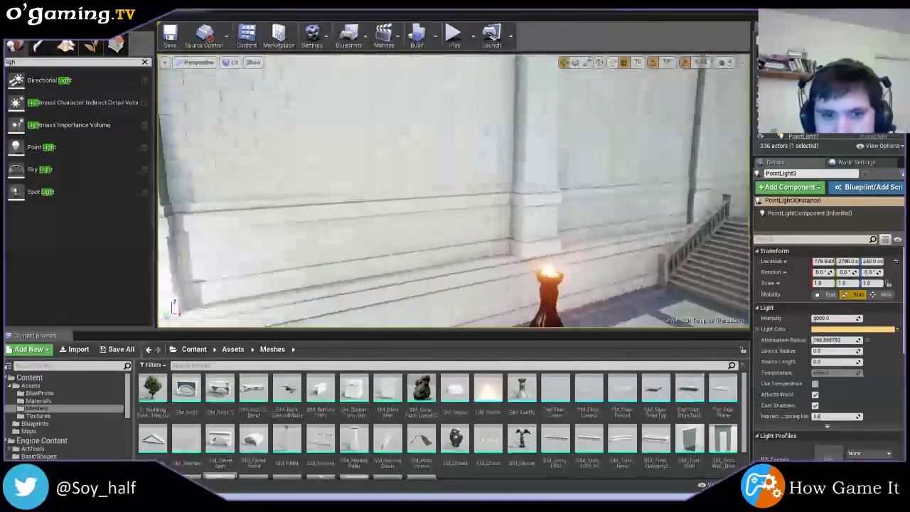
- Set the other torch light's attenuation radius to 170 and check the orange light's RGB values
click(473, 178)
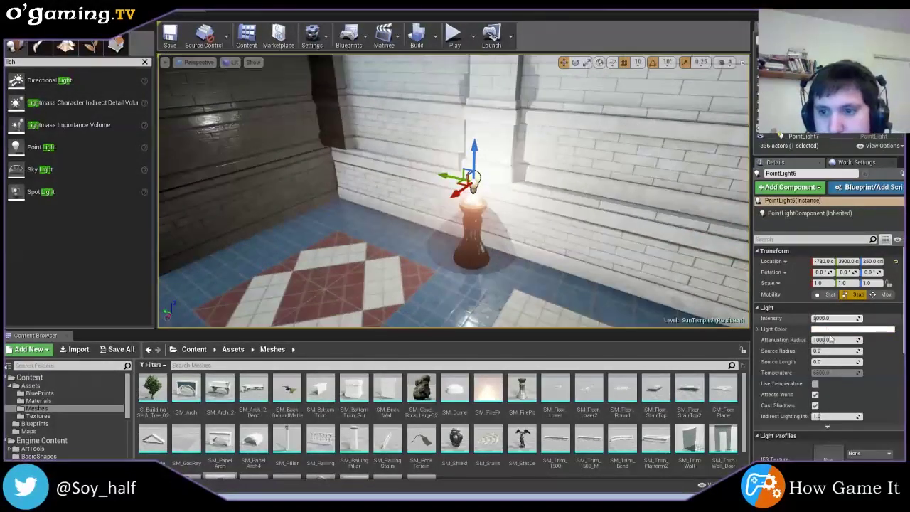
text(0)
key(Return)
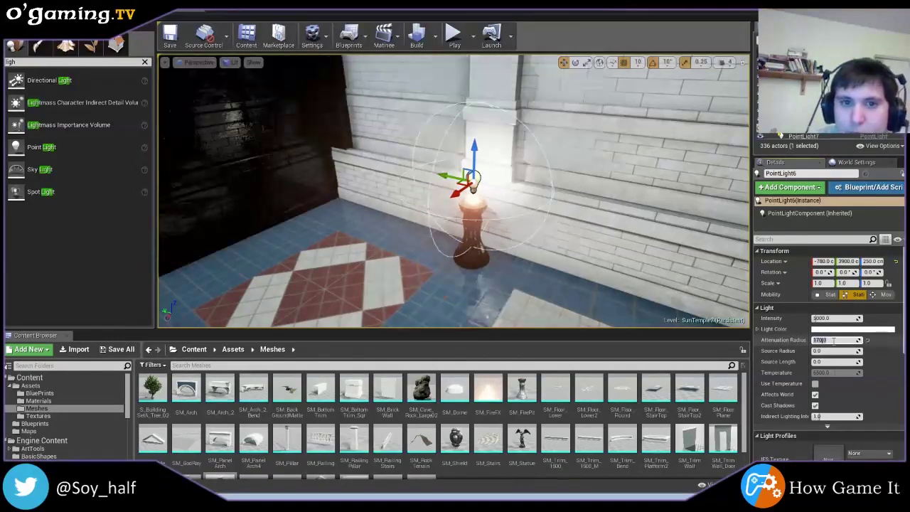
right_drag(595, 250, 512, 195)
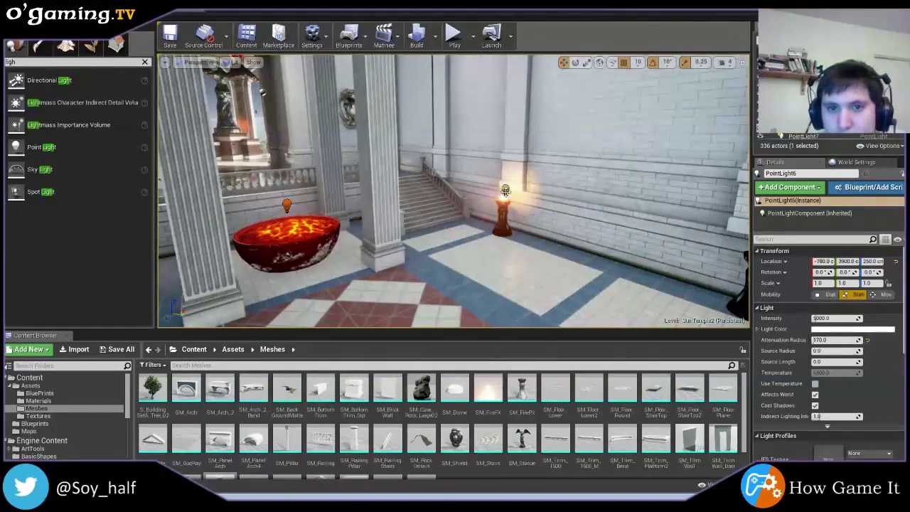
click(507, 192)
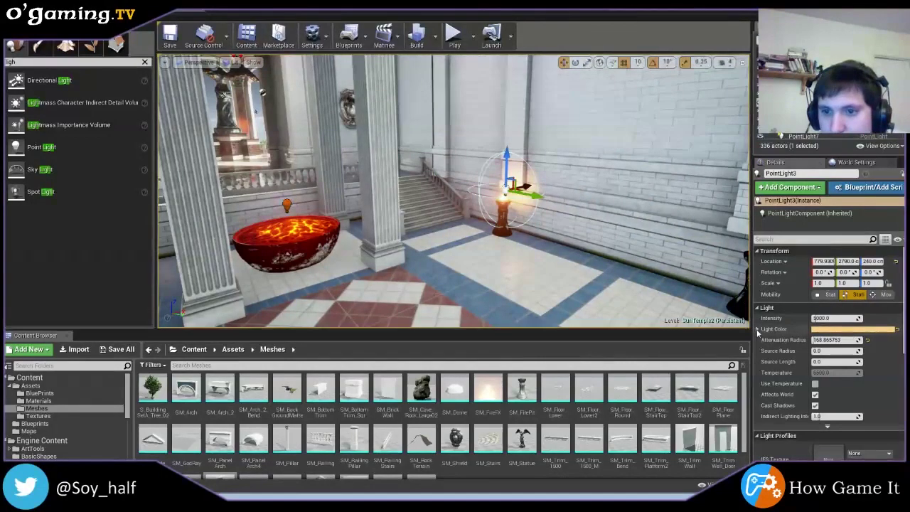
click(758, 329)
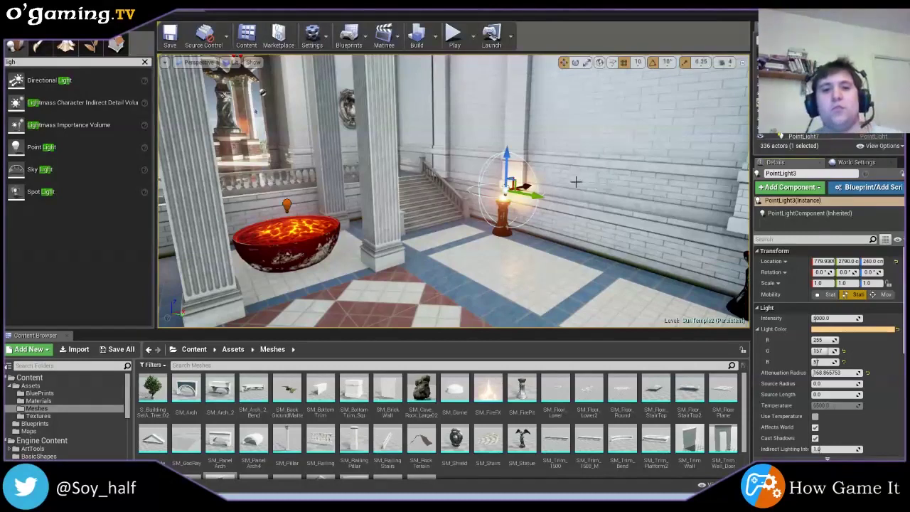
- Tint the white light on the other pedestal warm orange, then duplicate it with Ctrl+W
right_drag(576, 181, 558, 277)
key(f)
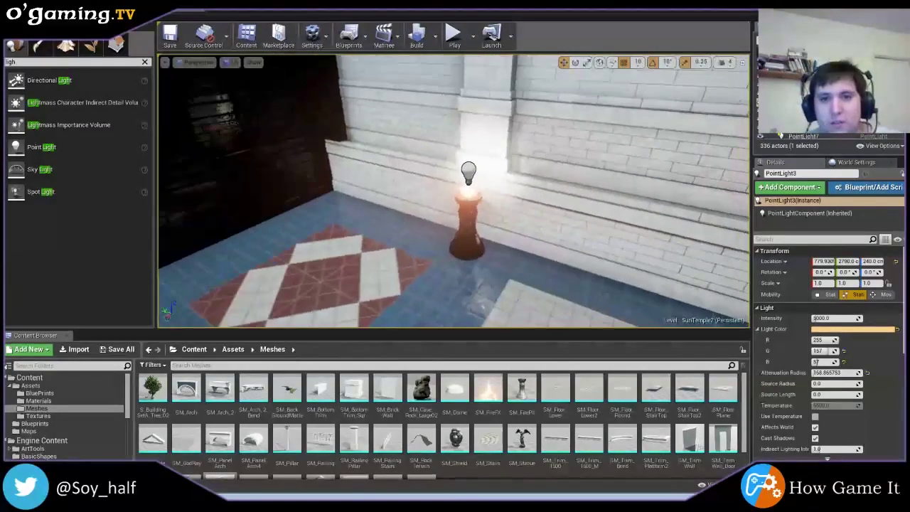
click(468, 172)
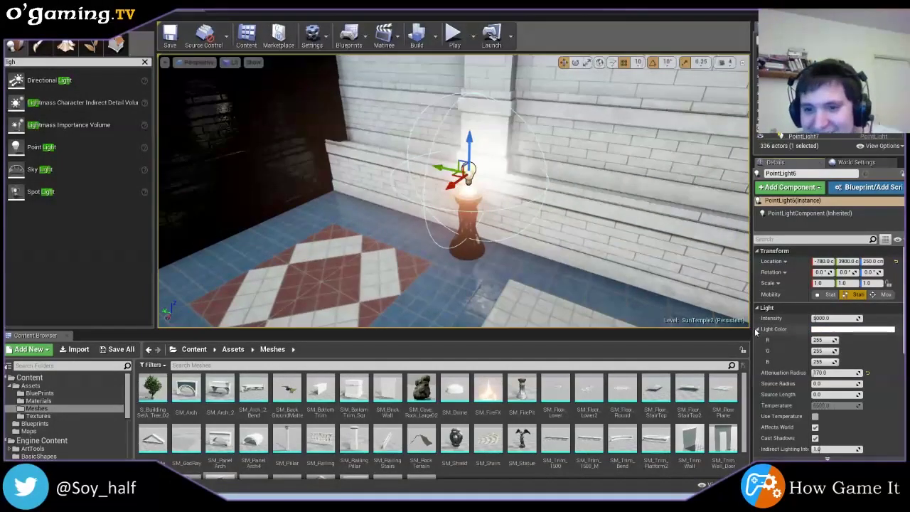
click(826, 352)
text(157)
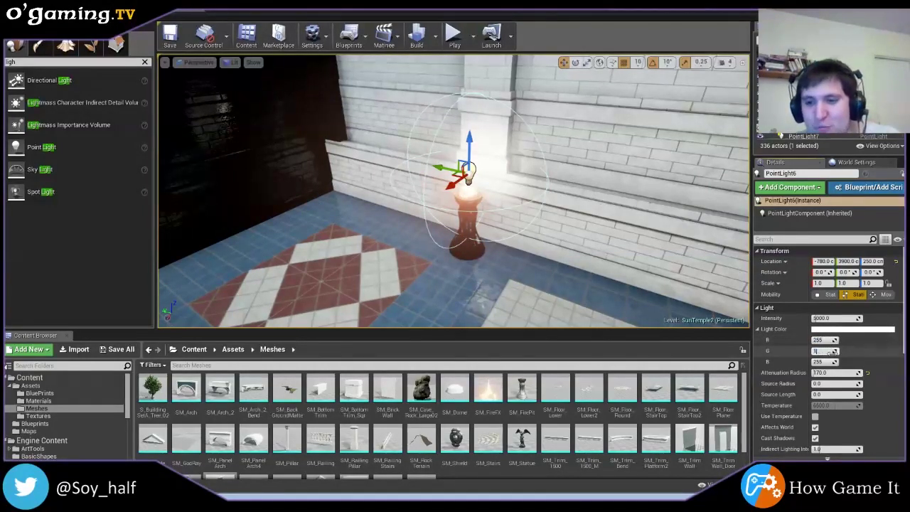
key(Tab)
text(57)
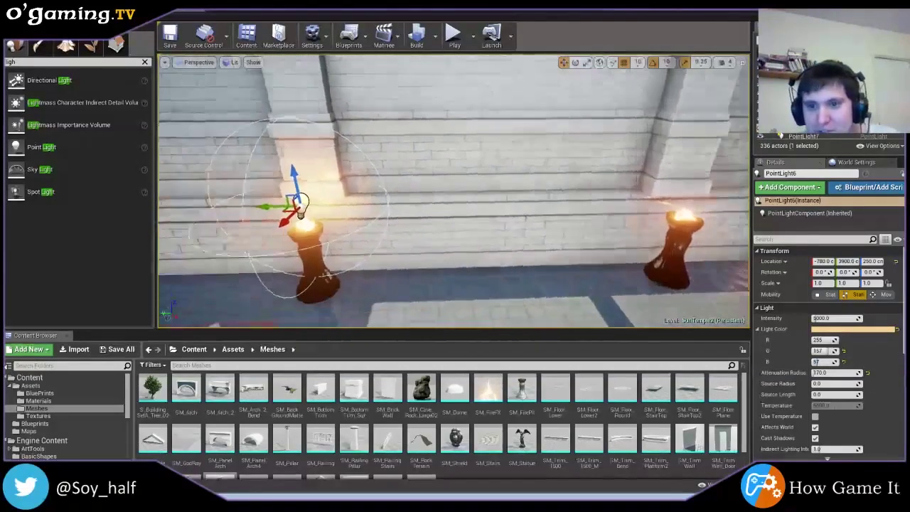
key(ctrl+w)
- Slide the duplicate light along the wall and Alt-drag a copy onto the right torch pedestal
shift+drag(315, 207, 536, 173)
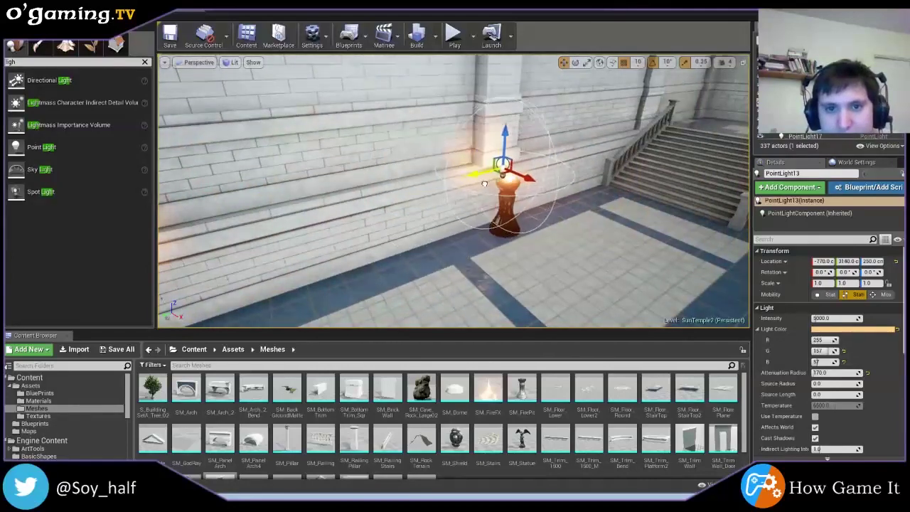
right_drag(536, 173, 287, 135)
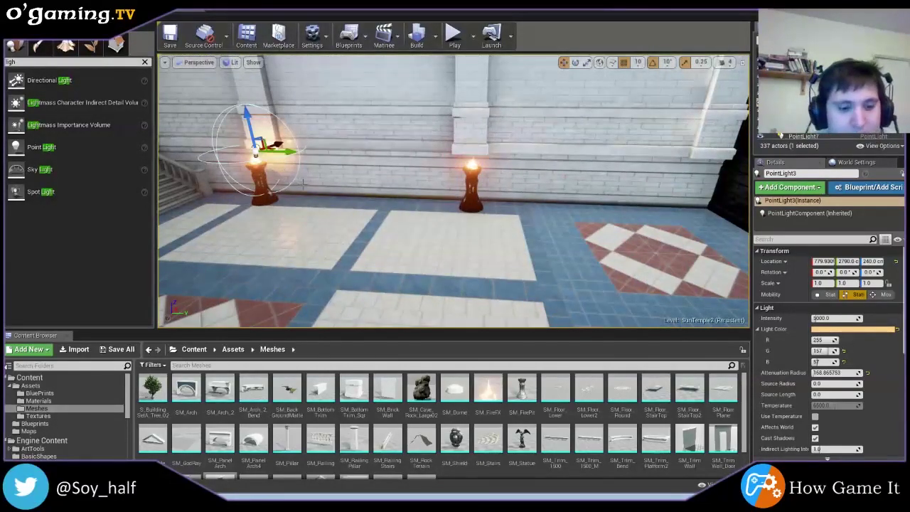
mouse_move(256, 150)
alt+mouse_down()
mouse_move(512, 189)
mouse_move(475, 151)
alt+mouse_up()
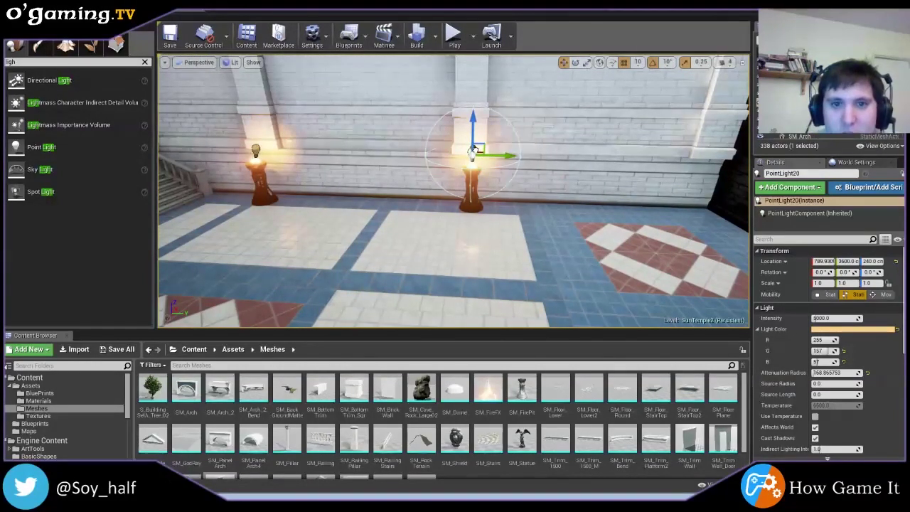
click(425, 236)
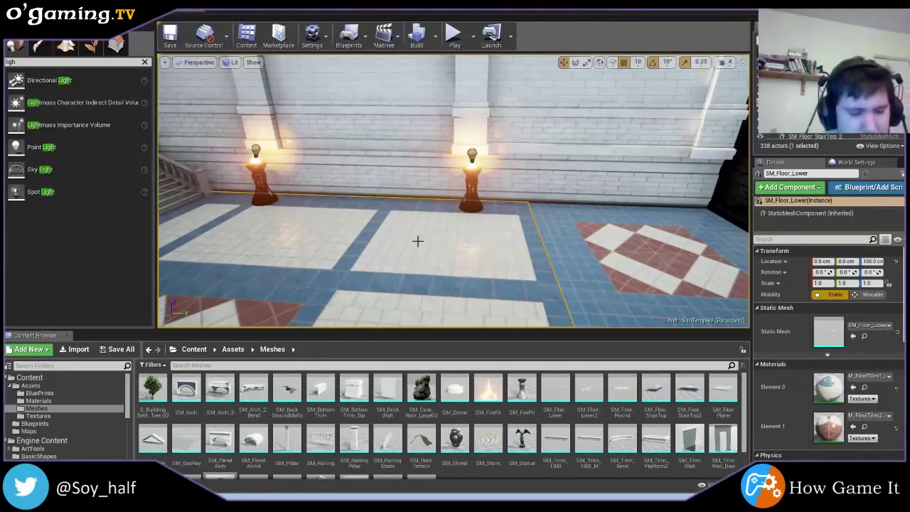
right_drag(417, 241, 412, 239)
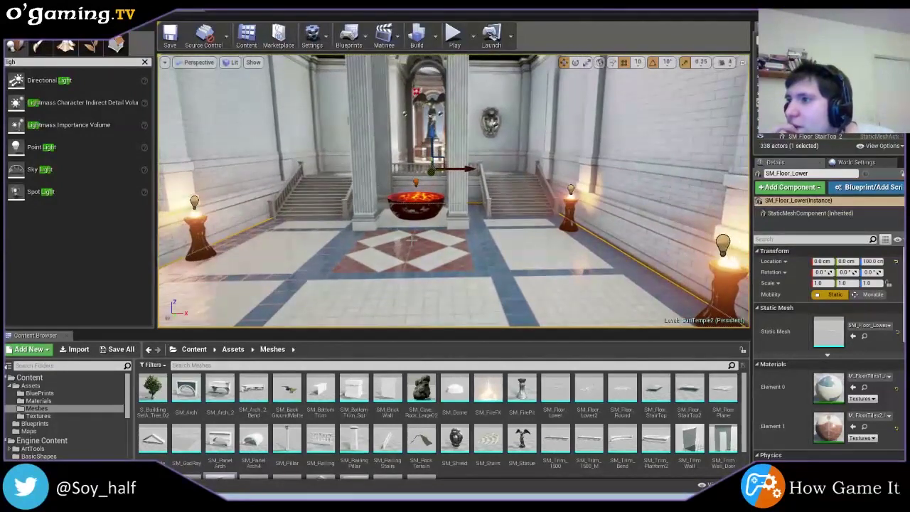
right_drag(411, 240, 411, 240)
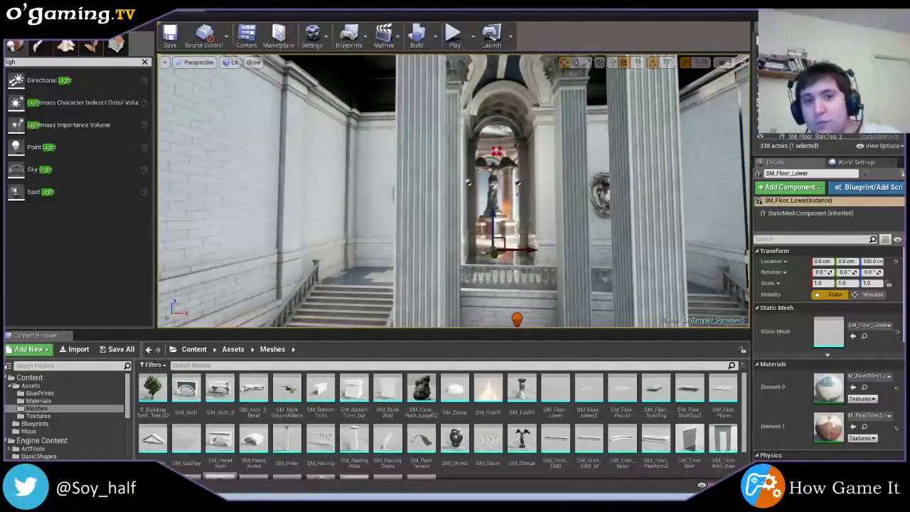
- Delete the stray white point light PointLight7 by the arch
click(501, 204)
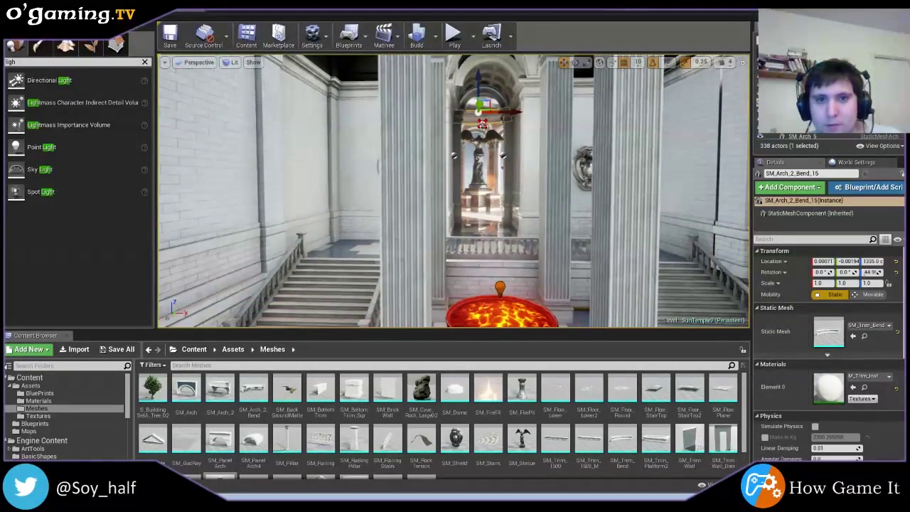
click(482, 125)
scroll(496, 147, down, 3)
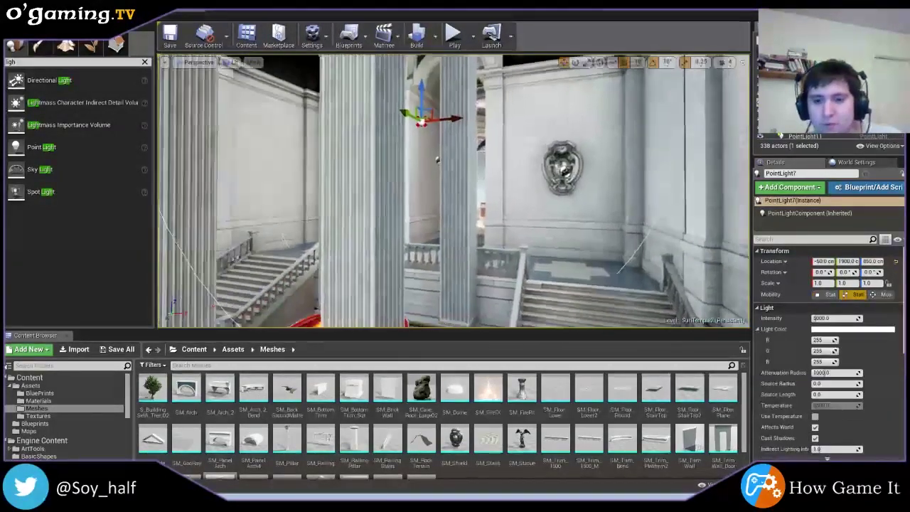
key(Delete)
- Fly up to the ceiling and delete the white point light PointLight8 there
right_drag(484, 145, 597, 121)
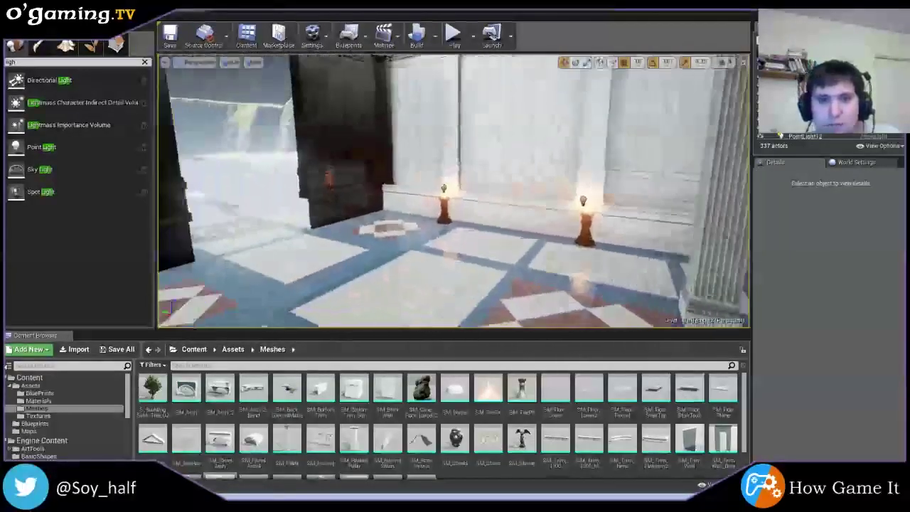
right_drag(455, 192, 398, 192)
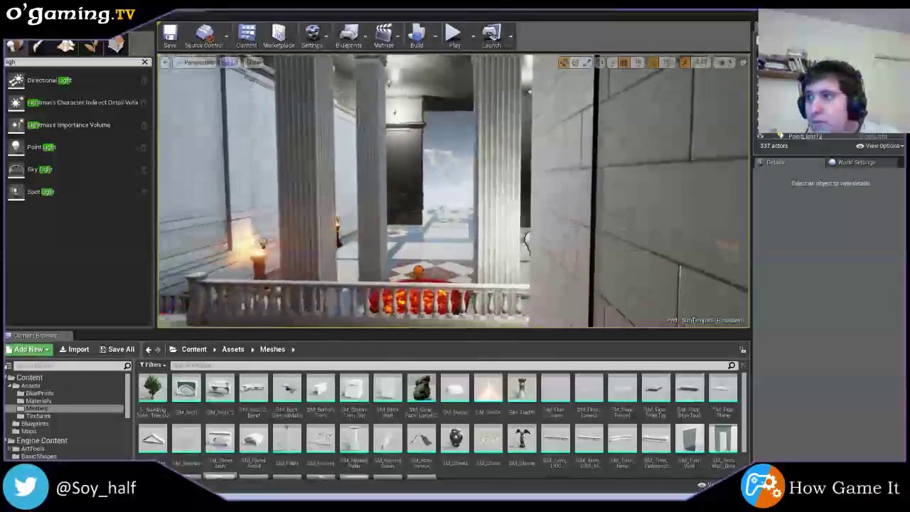
mouse_move(455, 192)
right_down()
mouse_move(426, 192)
mouse_move(440, 192)
right_up()
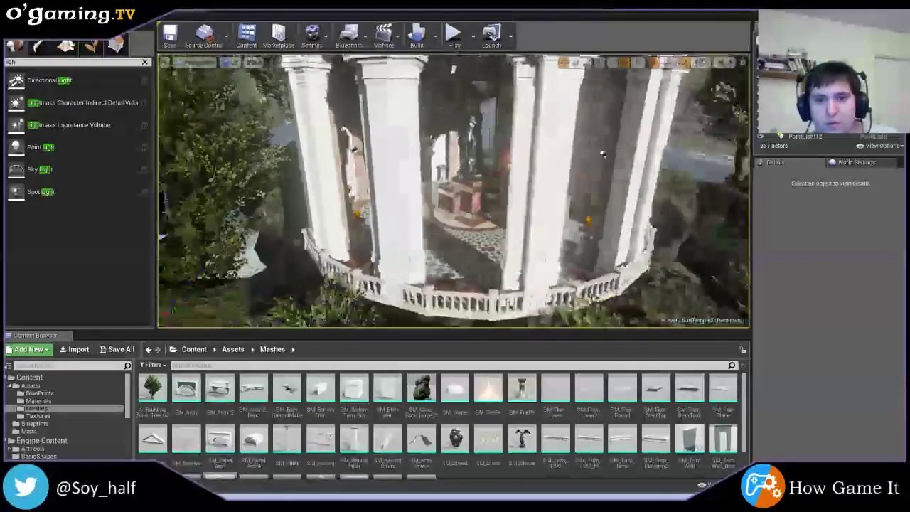
right_drag(403, 300, 627, 222)
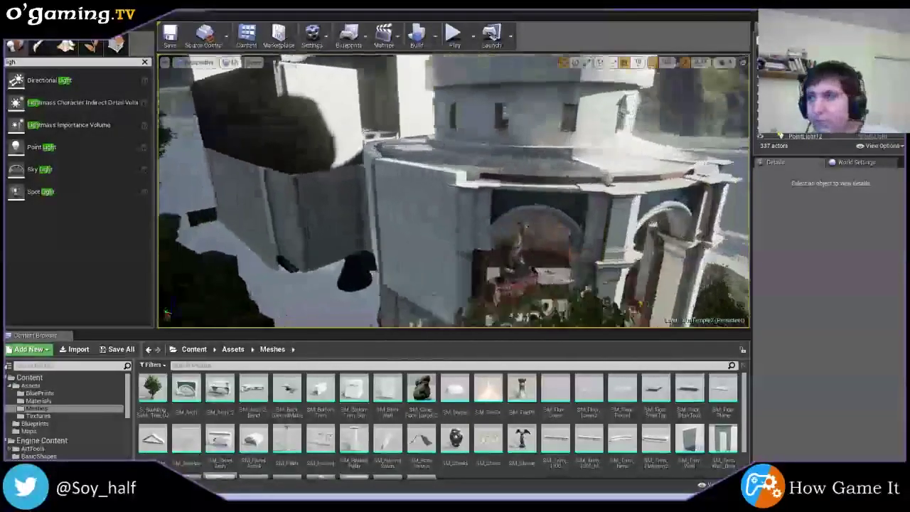
right_drag(455, 192, 398, 192)
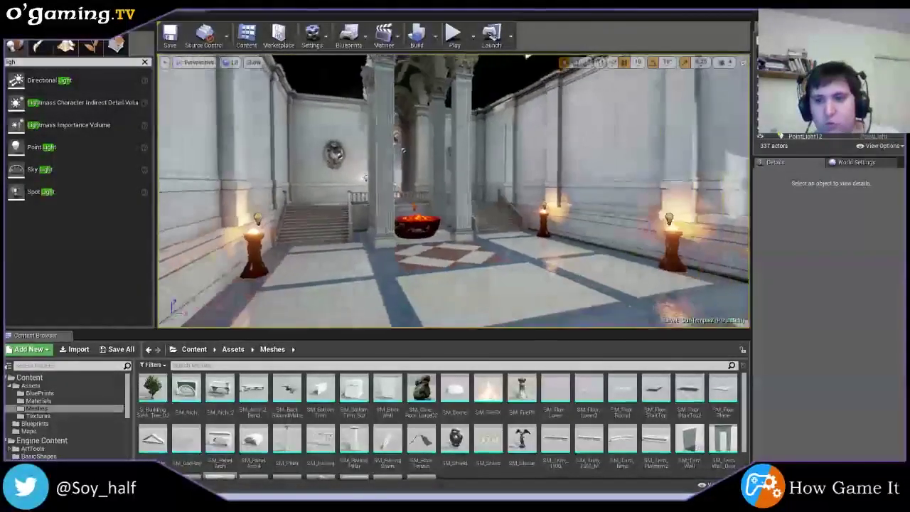
mouse_move(455, 192)
right_down()
mouse_move(427, 192)
mouse_move(444, 194)
right_up()
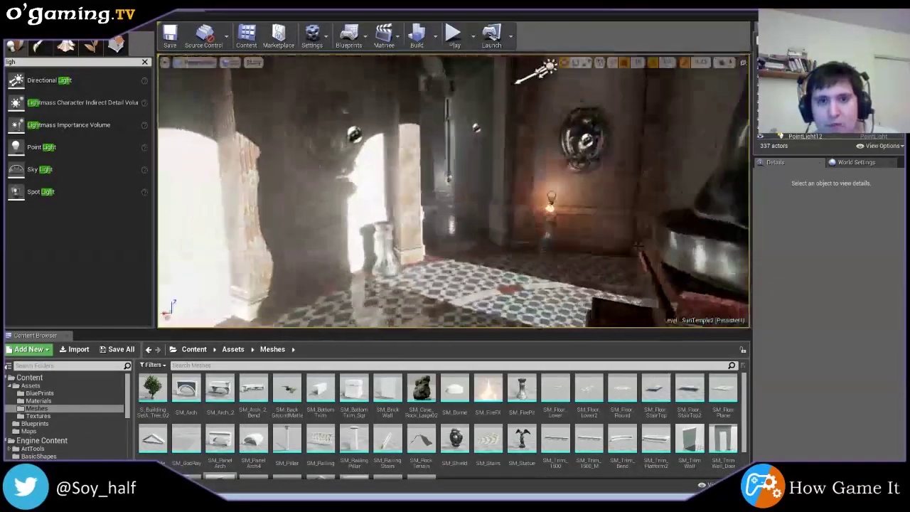
right_drag(455, 192, 398, 192)
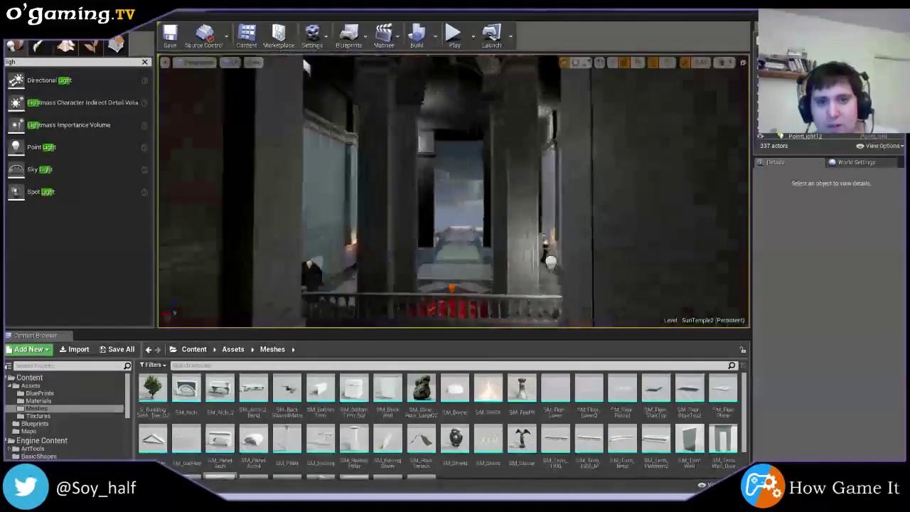
mouse_move(455, 192)
right_down()
mouse_move(427, 192)
mouse_move(483, 192)
right_up()
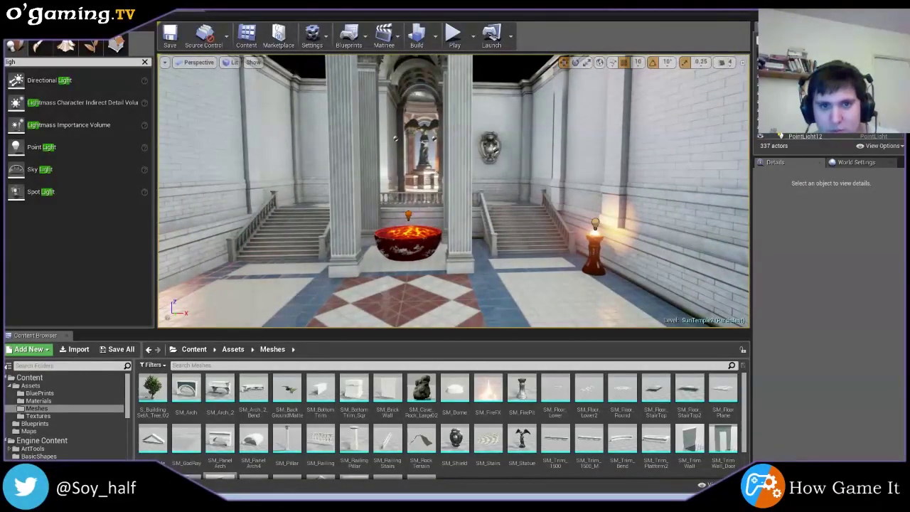
mouse_move(455, 192)
right_down()
mouse_move(426, 192)
mouse_move(455, 142)
right_up()
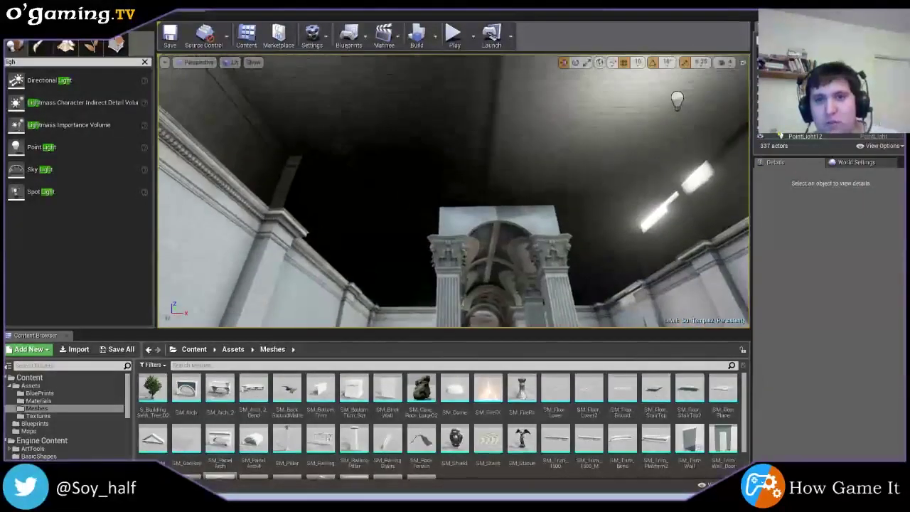
click(568, 132)
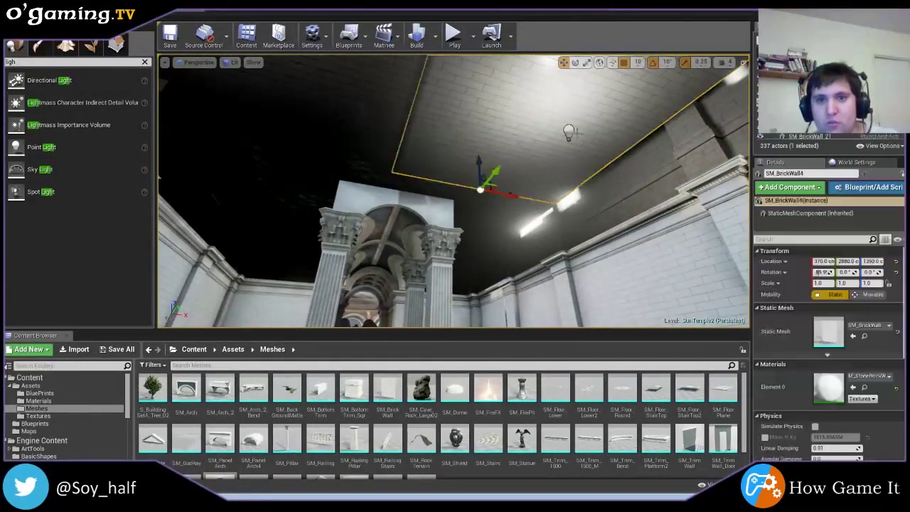
key(Delete)
- Fly back past the colonnade to a wide view of the hall
right_drag(537, 177, 493, 234)
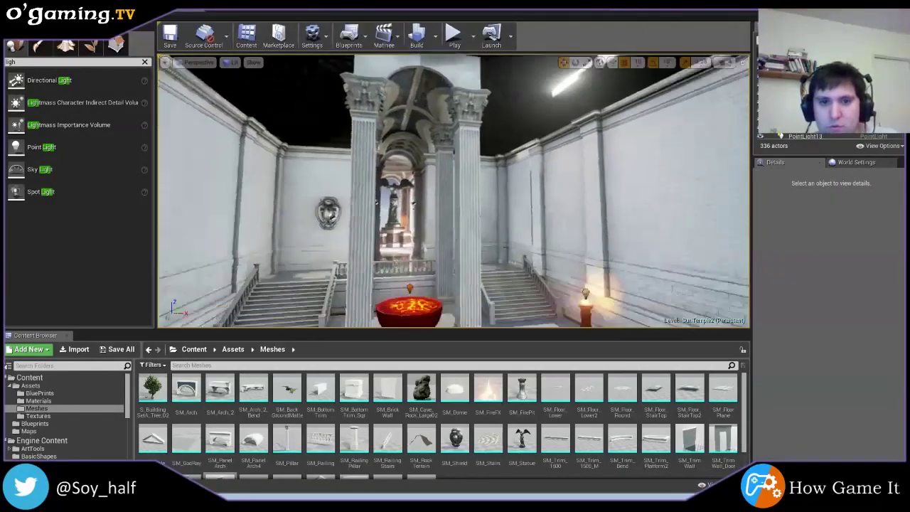
right_drag(455, 192, 511, 191)
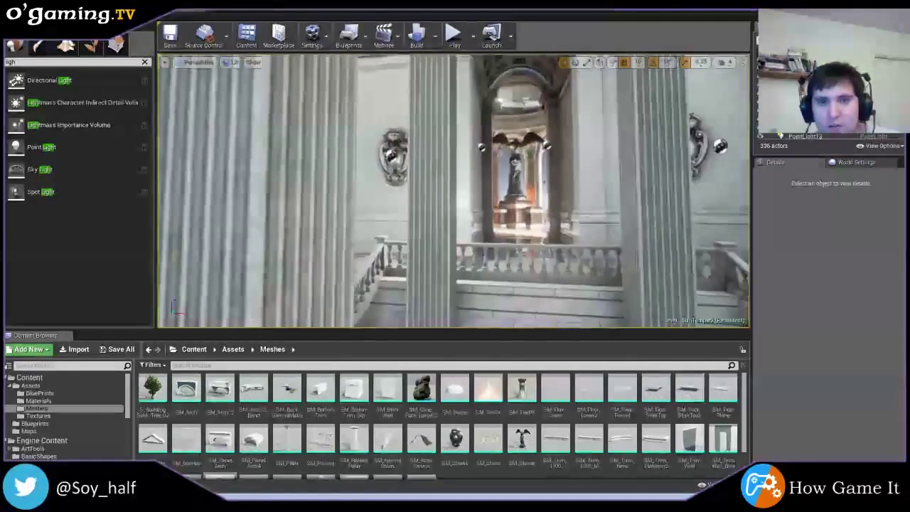
mouse_move(454, 192)
right_down()
mouse_move(427, 192)
mouse_move(498, 192)
right_up()
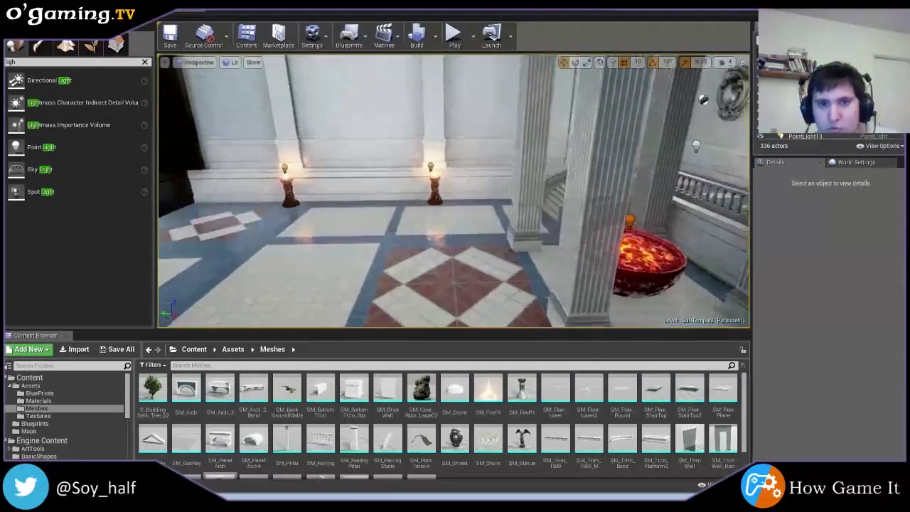
right_drag(455, 192, 538, 183)
- Place a red-orange point light with higher intensity and radius in the fire pit, then inspect its glow
click(538, 183)
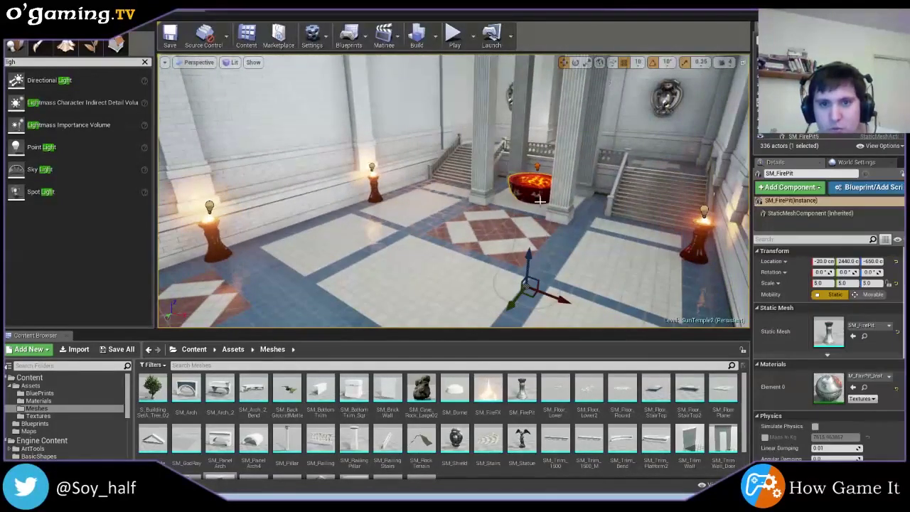
click(537, 168)
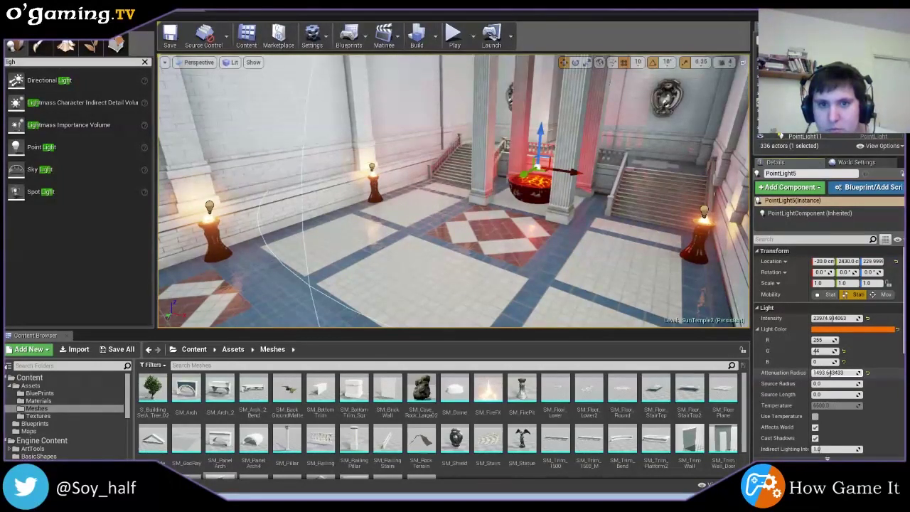
click(629, 311)
mouse_move(455, 192)
right_down()
mouse_move(413, 192)
mouse_move(498, 192)
mouse_move(470, 192)
mouse_move(474, 220)
right_up()
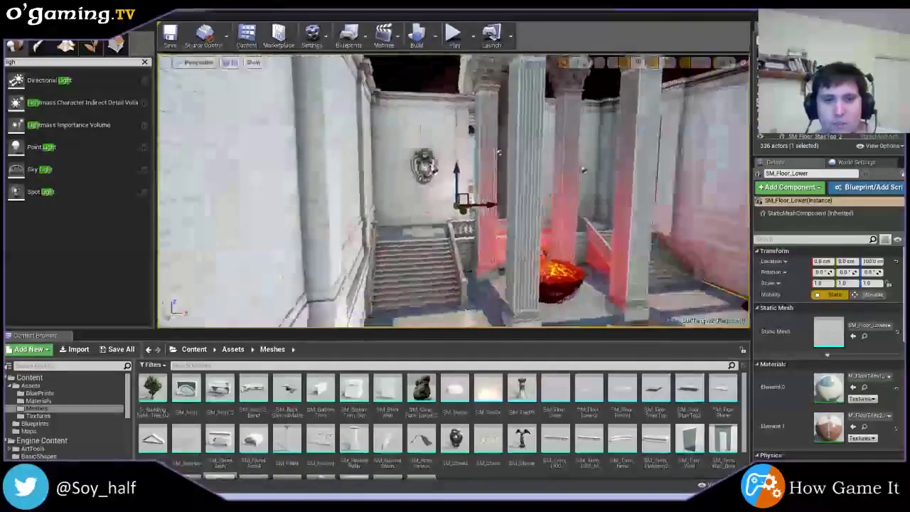
right_drag(432, 128, 432, 128)
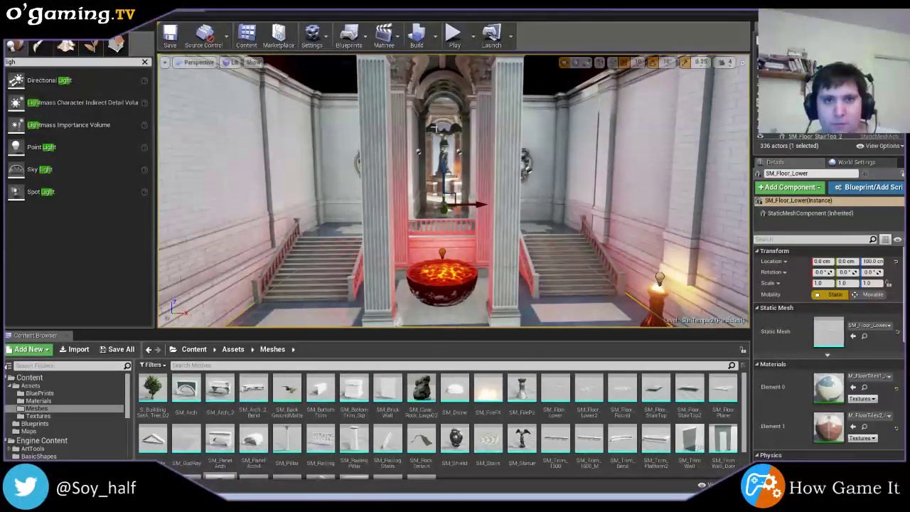
- Build the level's lighting, then search the placeable actors for 'sound'
click(416, 34)
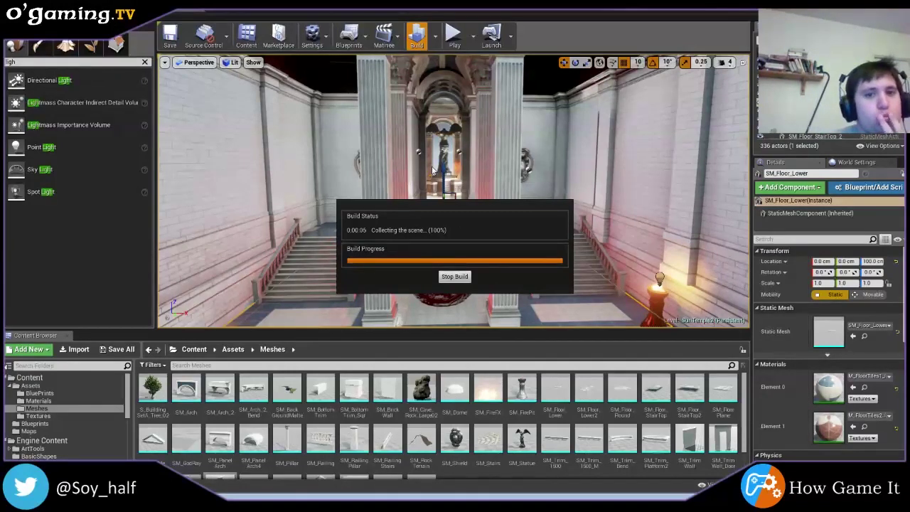
click(33, 62)
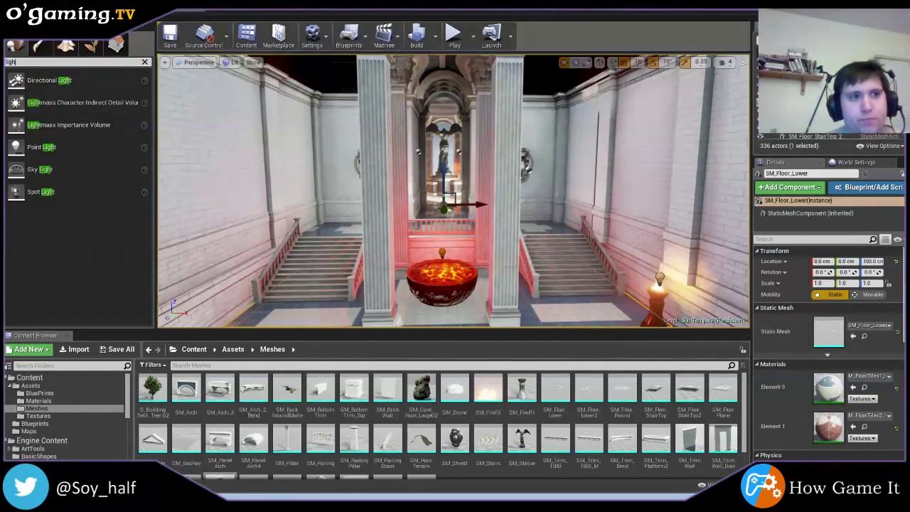
text(sound)
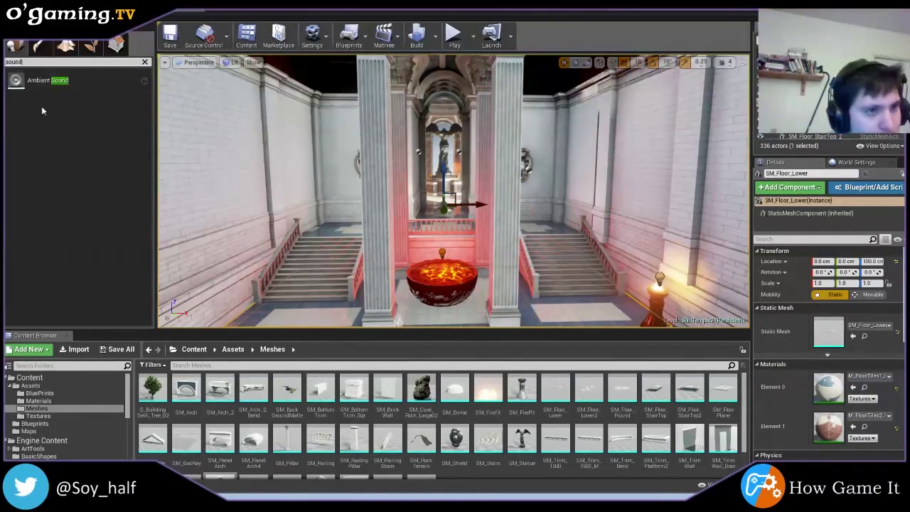
drag(172, 123, 423, 231)
mouse_move(377, 271)
mouse_down()
mouse_move(331, 282)
mouse_move(349, 202)
mouse_up()
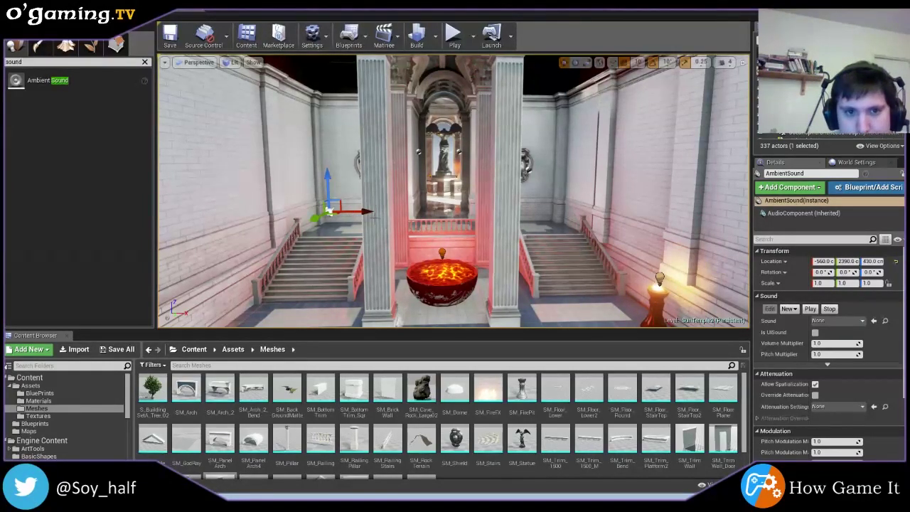
middle_drag(368, 214, 381, 212)
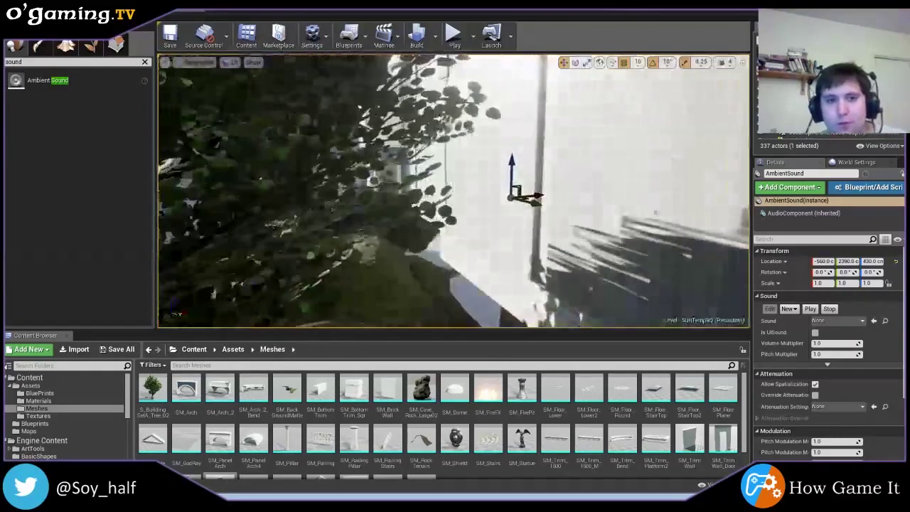
middle_drag(382, 212, 396, 210)
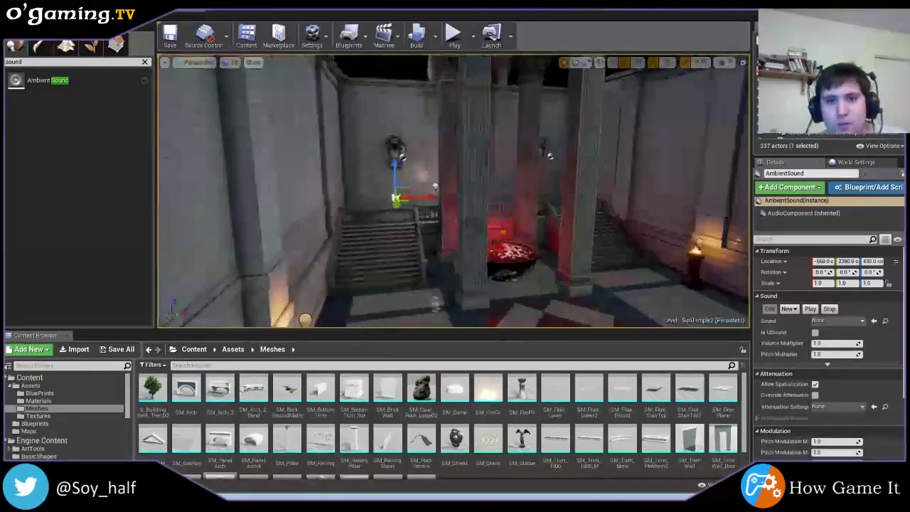
key(Delete)
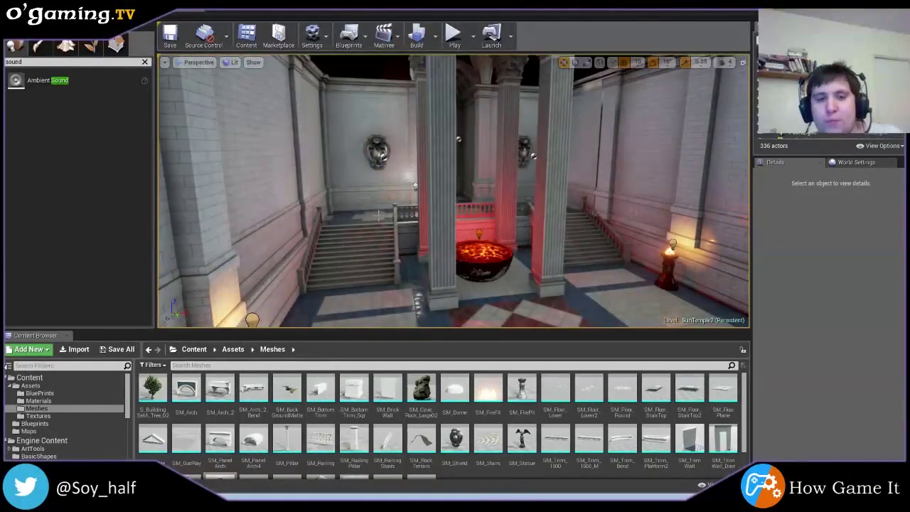
scroll(453, 190, down, 5)
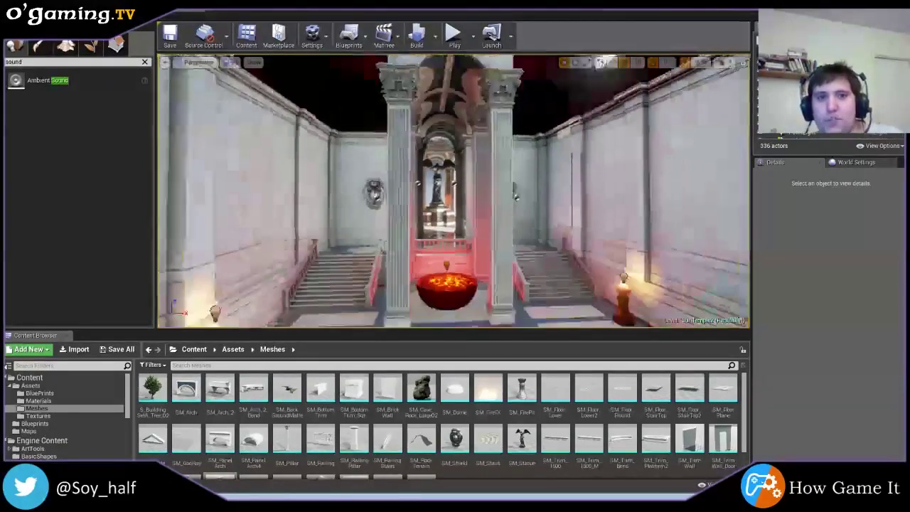
scroll(400, 173, up, 1)
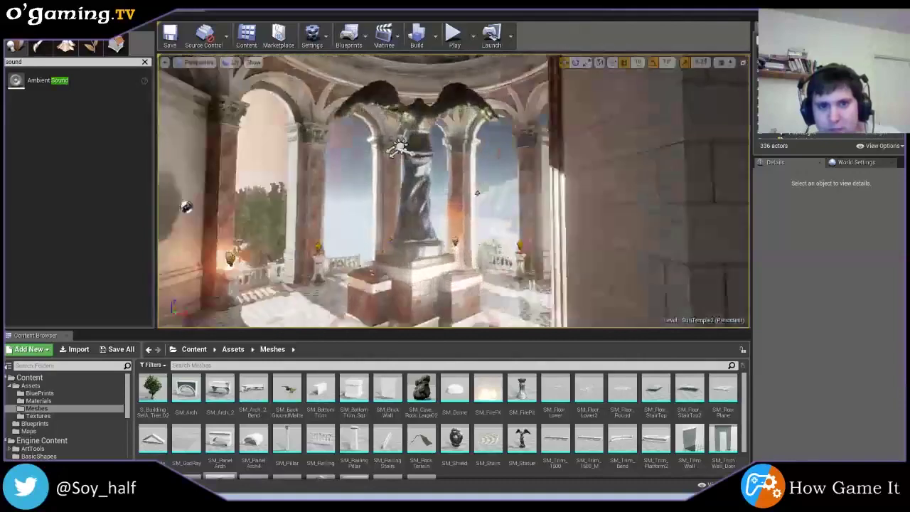
mouse_move(400, 147)
right_down()
mouse_move(455, 149)
mouse_move(454, 178)
right_up()
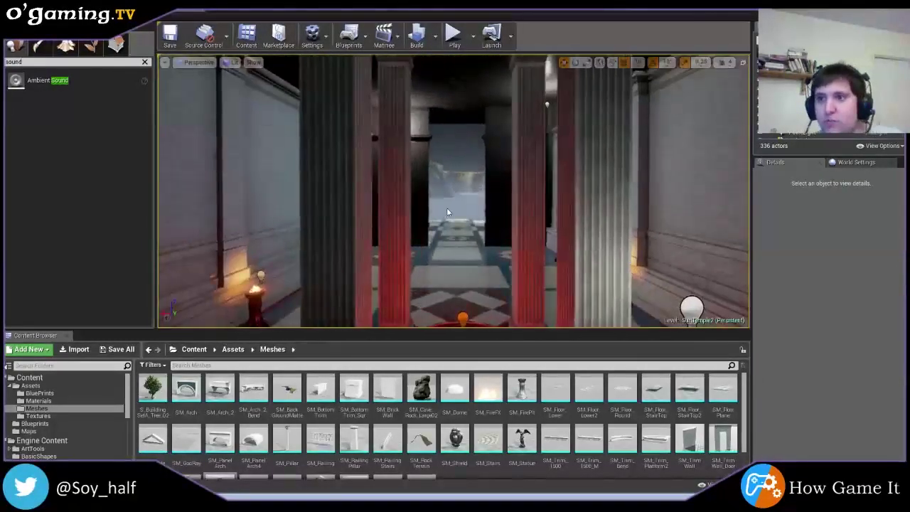
drag(448, 212, 448, 185)
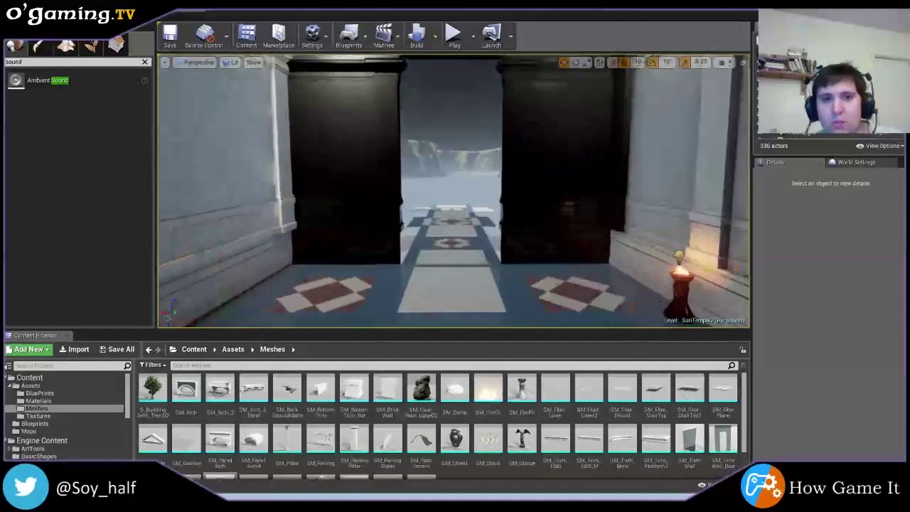
right_drag(455, 177, 399, 177)
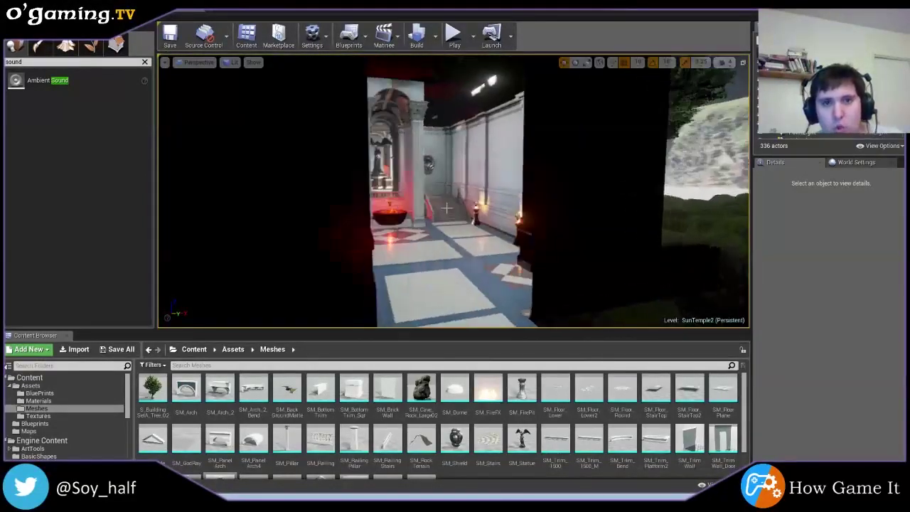
right_drag(455, 177, 455, 142)
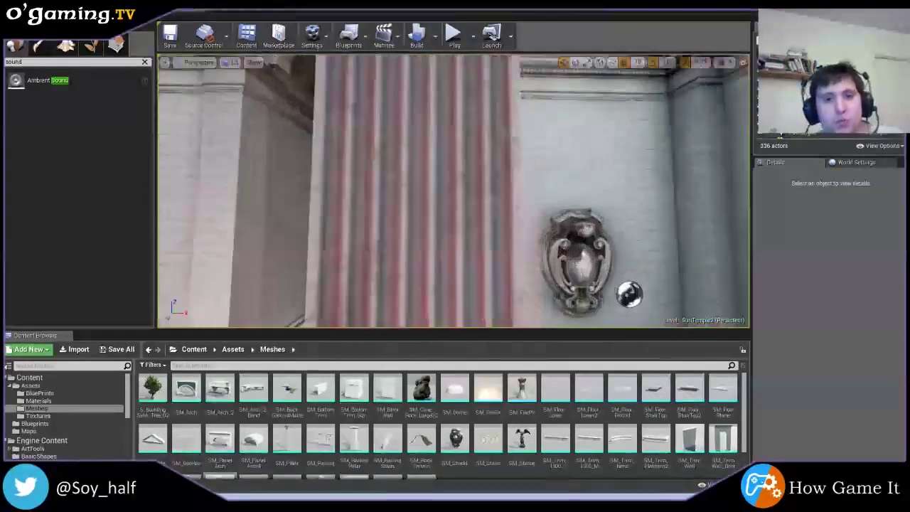
right_drag(455, 178, 455, 135)
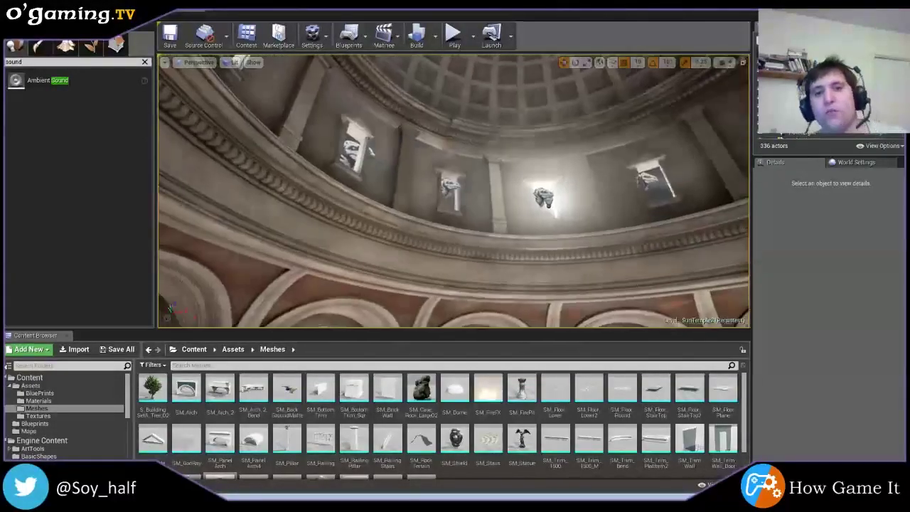
right_drag(455, 178, 384, 171)
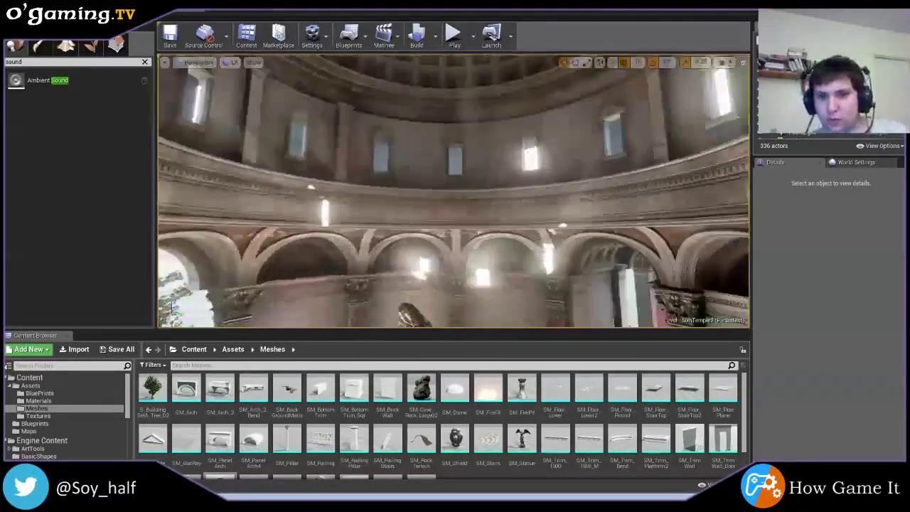
right_drag(492, 244, 491, 299)
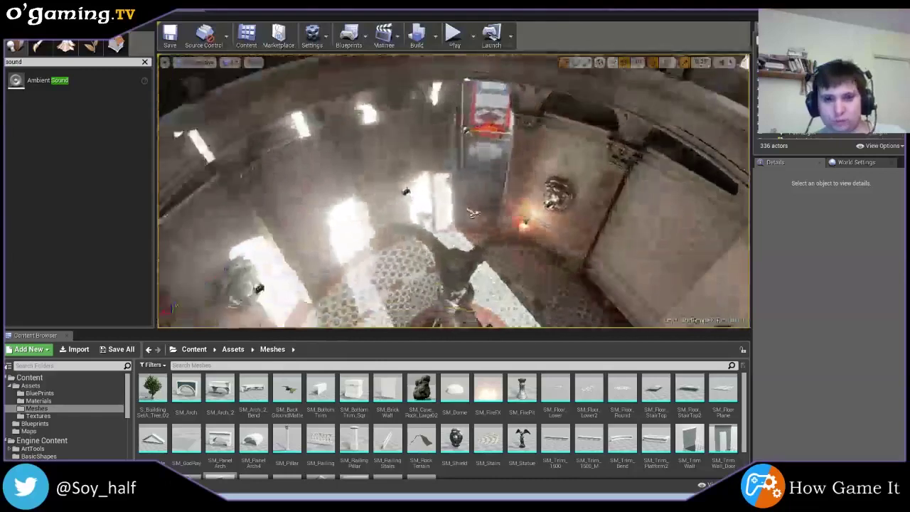
mouse_move(455, 192)
right_down()
mouse_move(427, 185)
mouse_move(448, 186)
right_up()
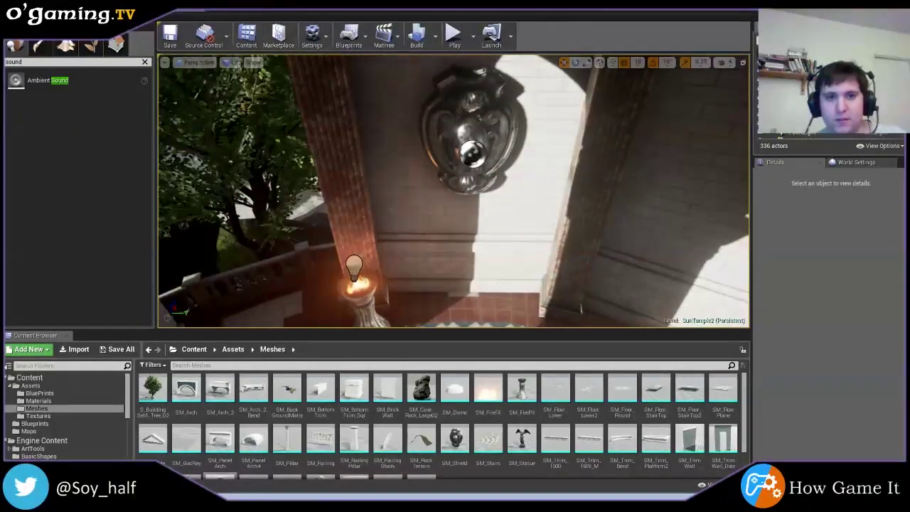
click(476, 178)
mouse_move(477, 177)
right_down()
mouse_move(426, 184)
mouse_move(480, 184)
right_up()
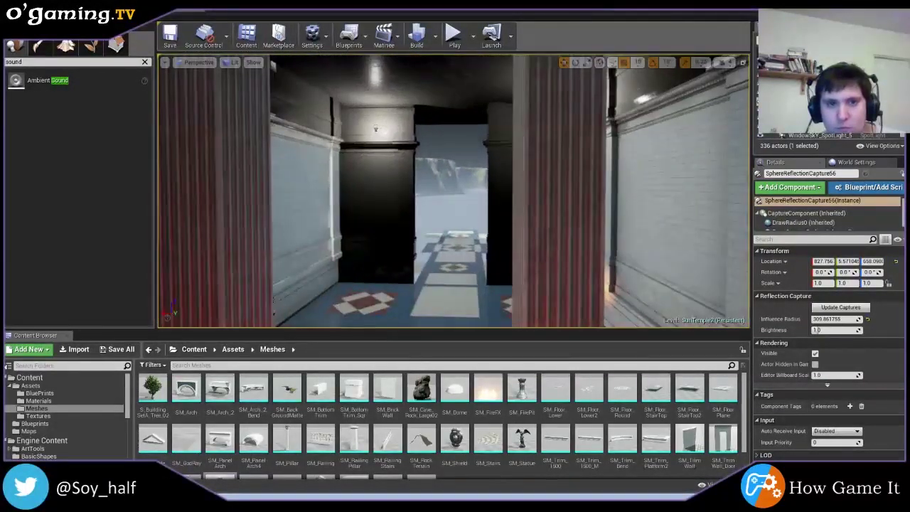
- Delete PointLight11 from the dark corridor and fly back toward the red fire bowl
click(477, 180)
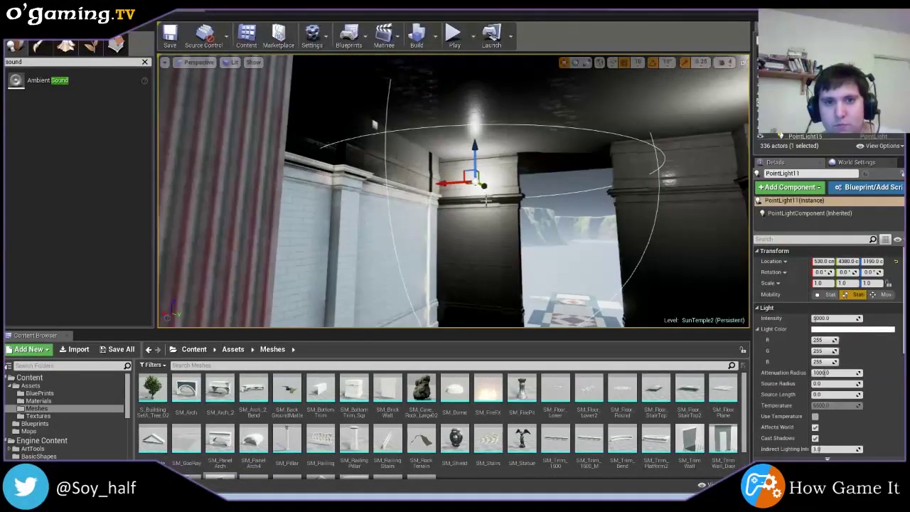
key(Delete)
right_drag(485, 202, 485, 202)
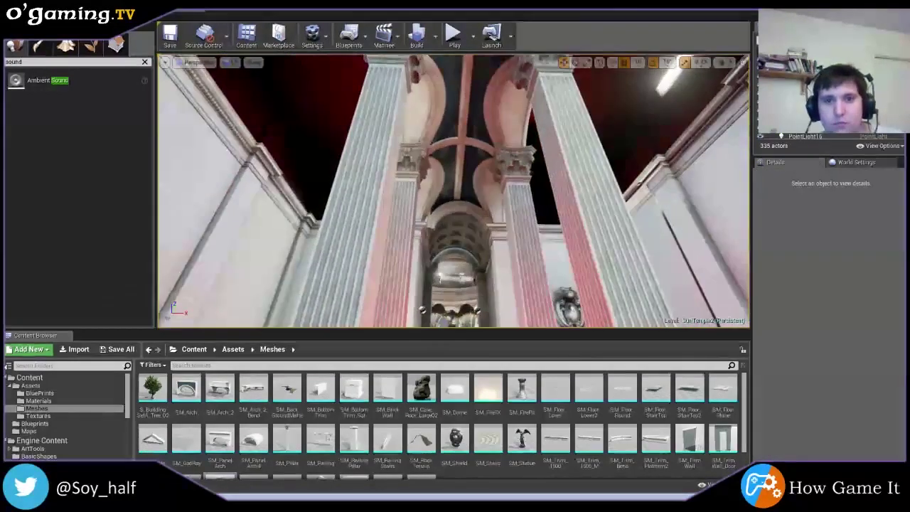
right_drag(482, 223, 482, 223)
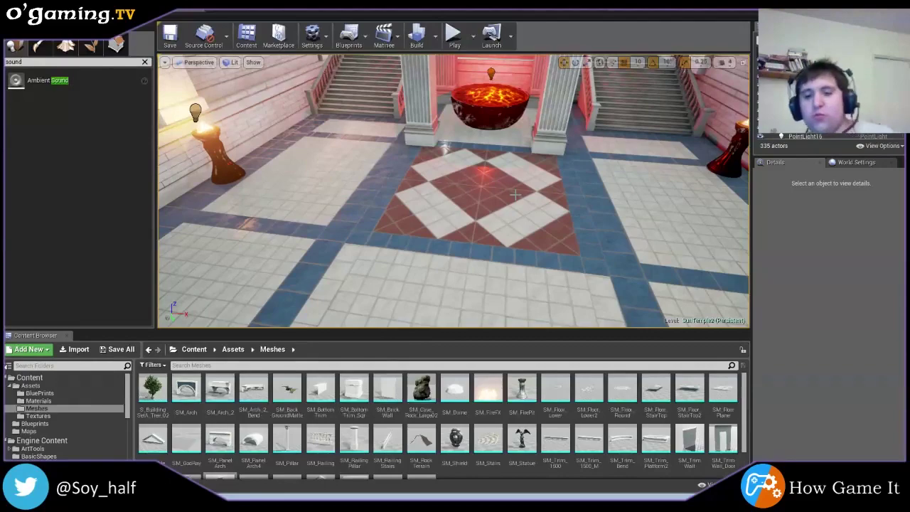
right_drag(515, 194, 515, 194)
- Zoom in and out to frame the torchlit hall and winged statue
scroll(453, 192, down, 2)
scroll(452, 192, down, 2)
scroll(453, 192, down, 2)
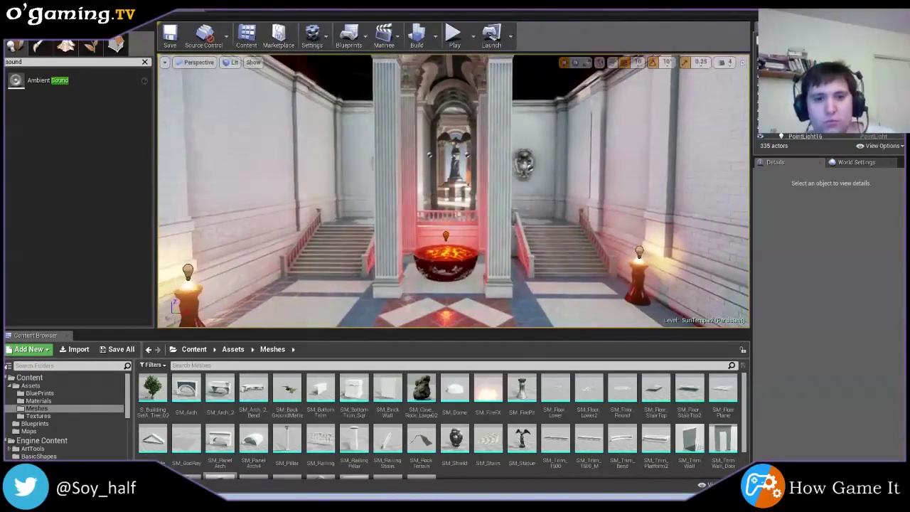
scroll(453, 192, down, 1)
scroll(453, 192, up, 3)
scroll(453, 192, up, 3)
scroll(453, 192, up, 2)
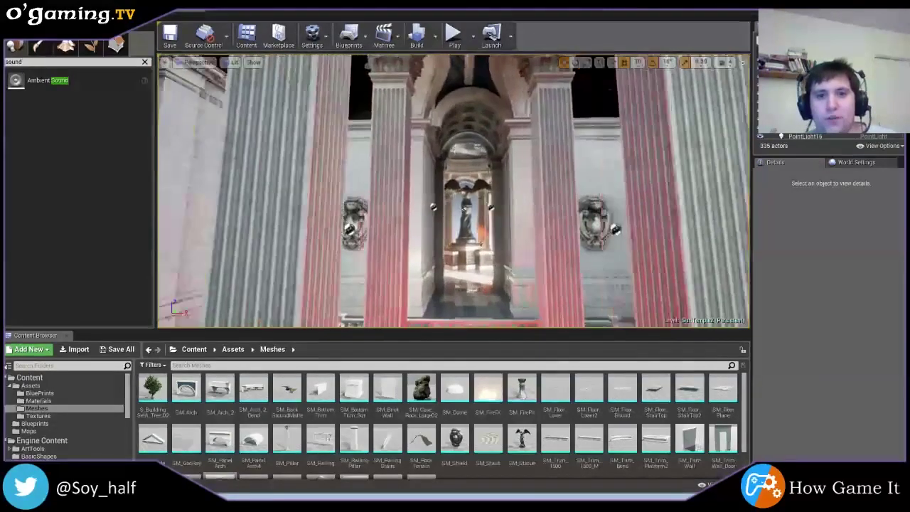
scroll(453, 192, up, 1)
scroll(453, 192, down, 2)
scroll(453, 192, down, 3)
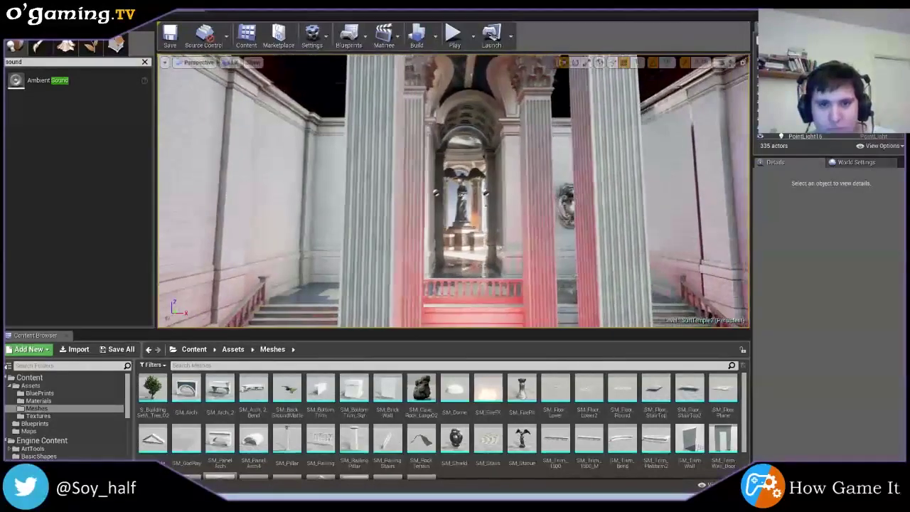
scroll(436, 192, up, 3)
scroll(436, 192, up, 3)
scroll(462, 206, up, 3)
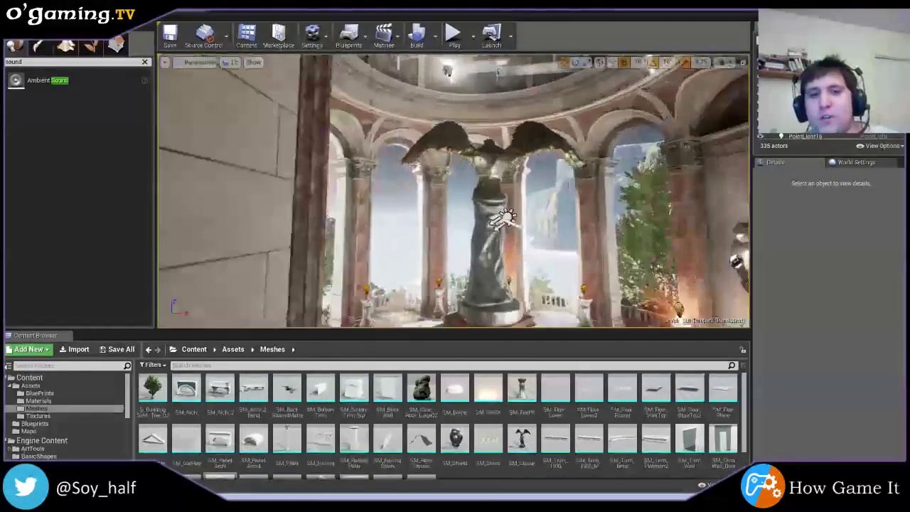
scroll(505, 226, up, 1)
mouse_move(505, 226)
right_down()
mouse_move(501, 164)
mouse_move(497, 171)
mouse_move(540, 173)
right_up()
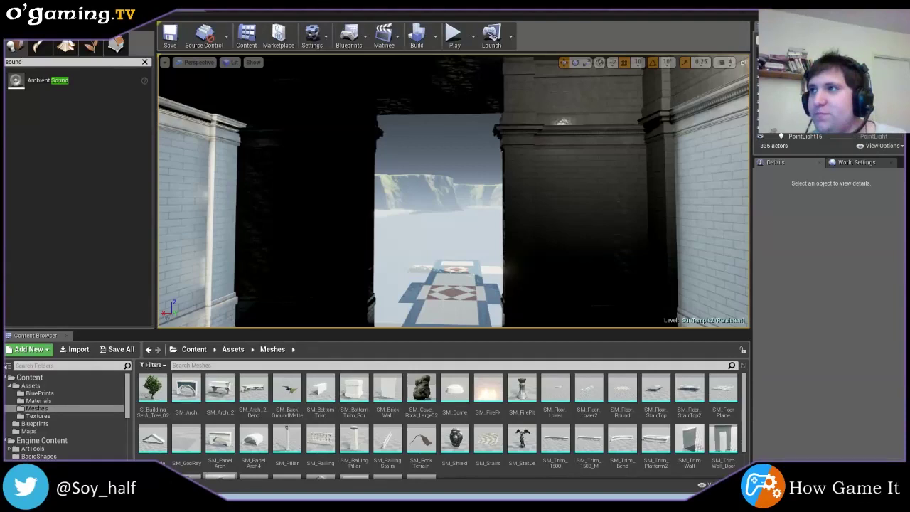
mouse_move(607, 183)
right_down()
mouse_move(638, 214)
mouse_move(605, 165)
right_up()
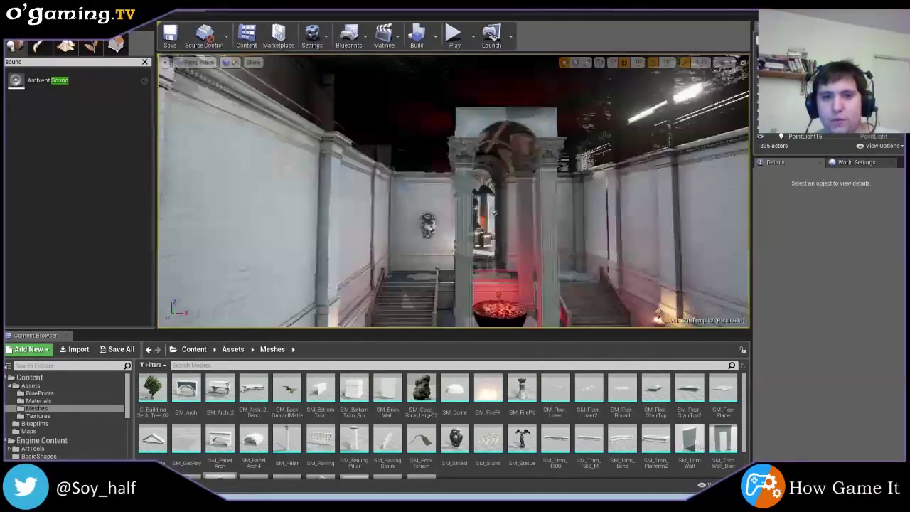
right_drag(605, 165, 572, 173)
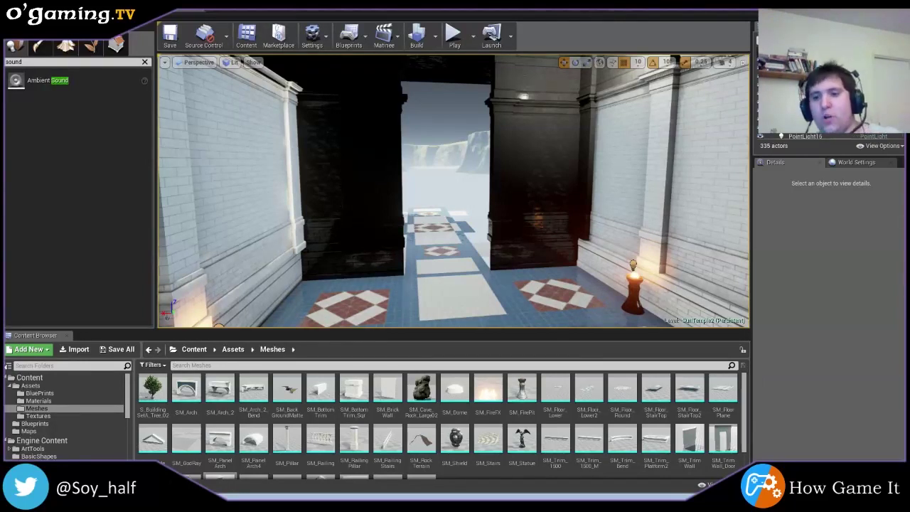
drag(400, 213, 400, 178)
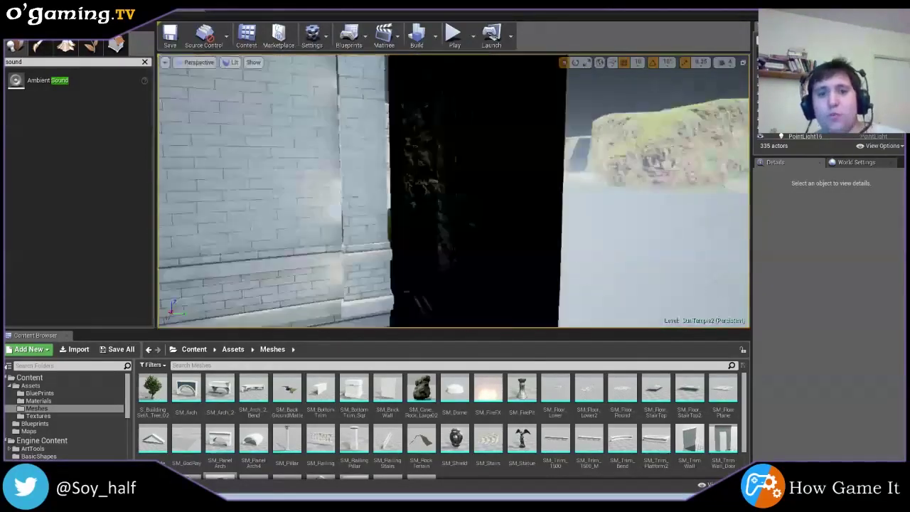
mouse_move(400, 178)
mouse_down()
mouse_move(320, 171)
mouse_move(443, 202)
mouse_up()
right_drag(342, 163, 455, 285)
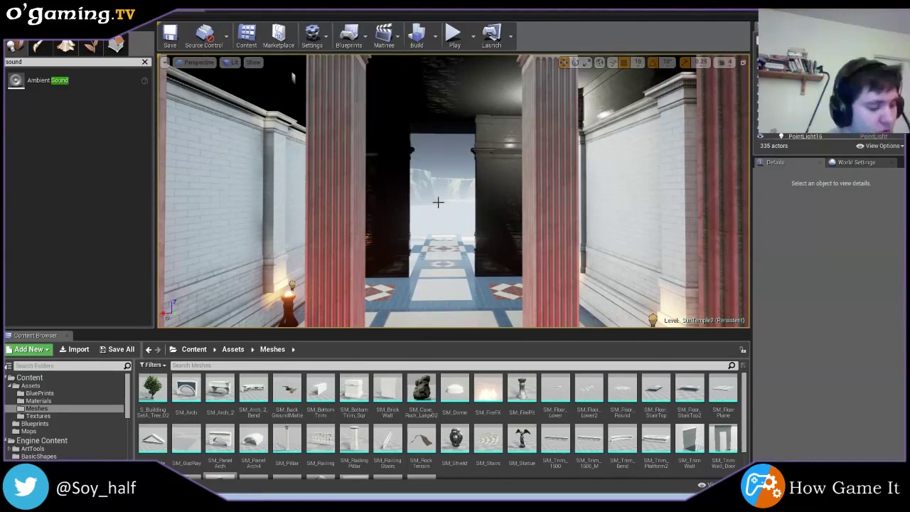
mouse_move(437, 202)
right_down()
mouse_move(426, 206)
mouse_move(435, 206)
right_up()
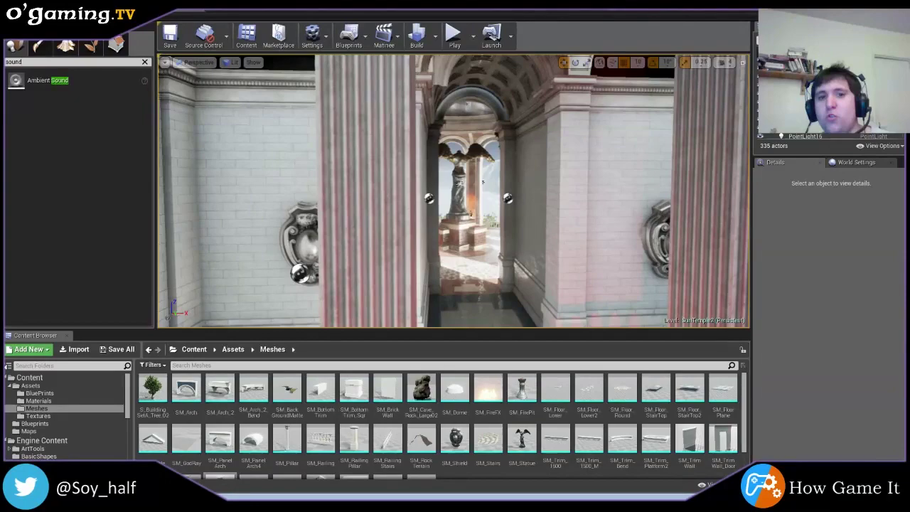
right_drag(435, 206, 435, 206)
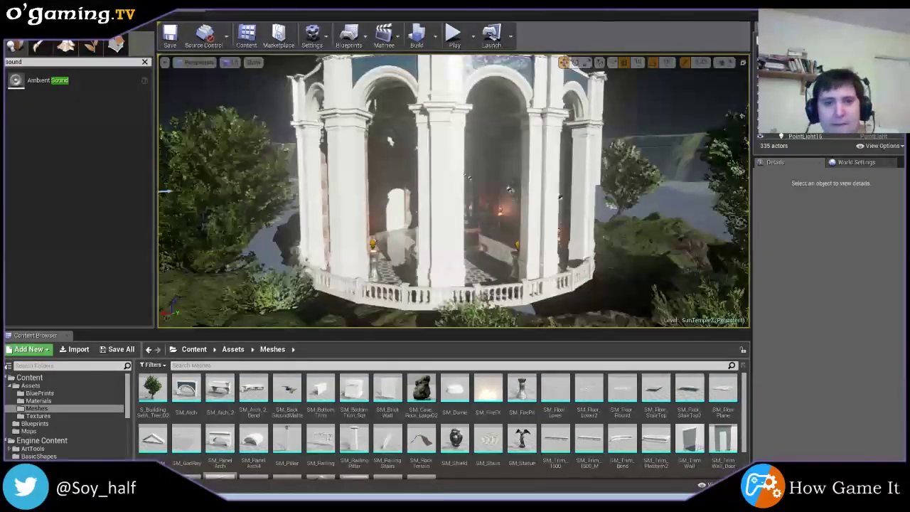
right_drag(435, 206, 435, 206)
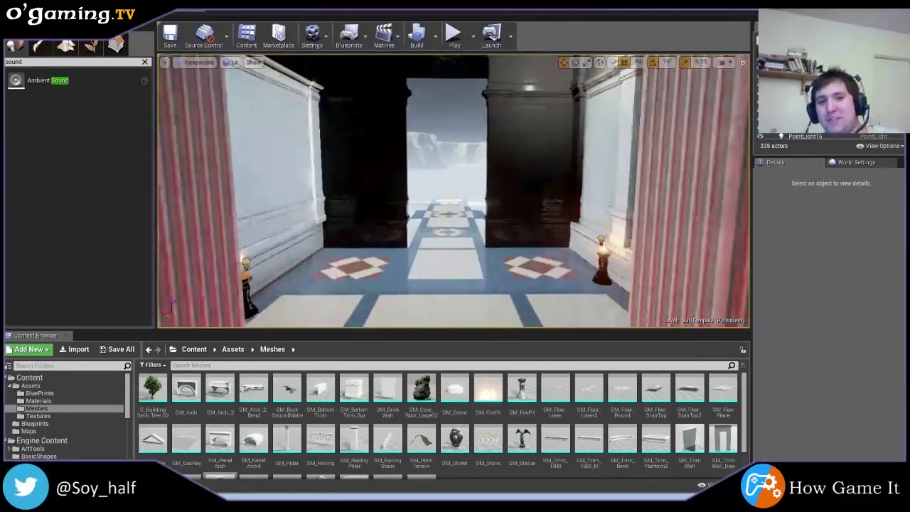
right_drag(435, 206, 435, 206)
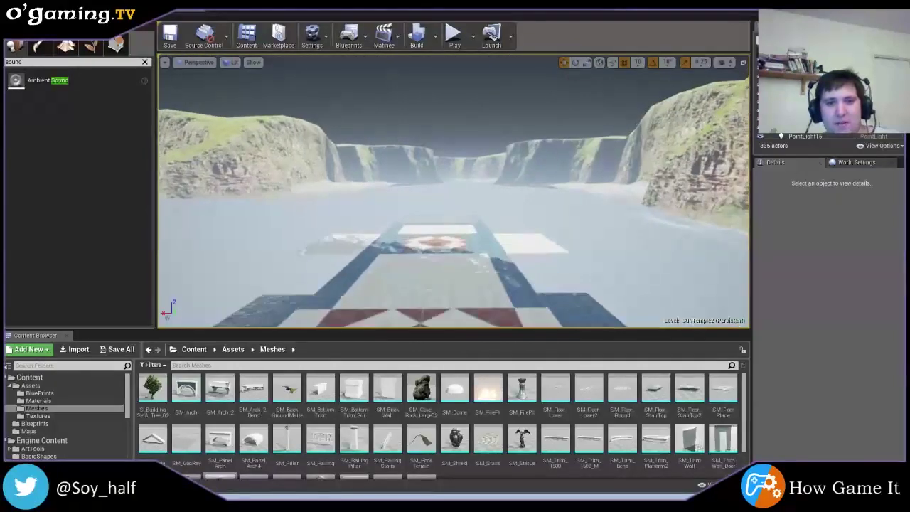
right_drag(435, 206, 435, 207)
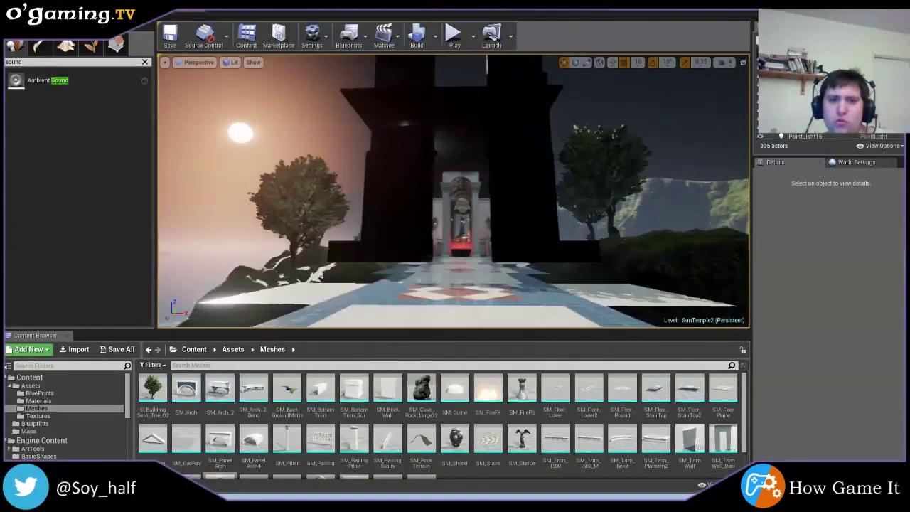
right_drag(436, 206, 435, 206)
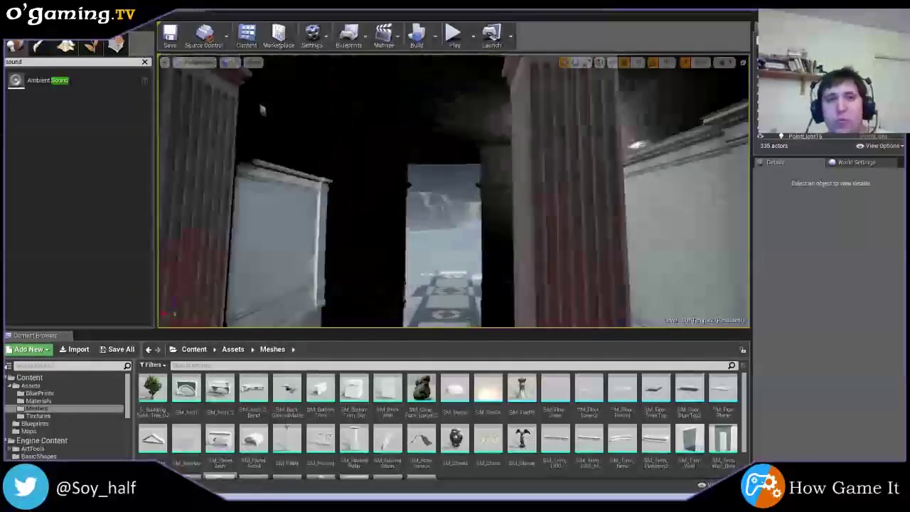
right_drag(436, 202, 436, 202)
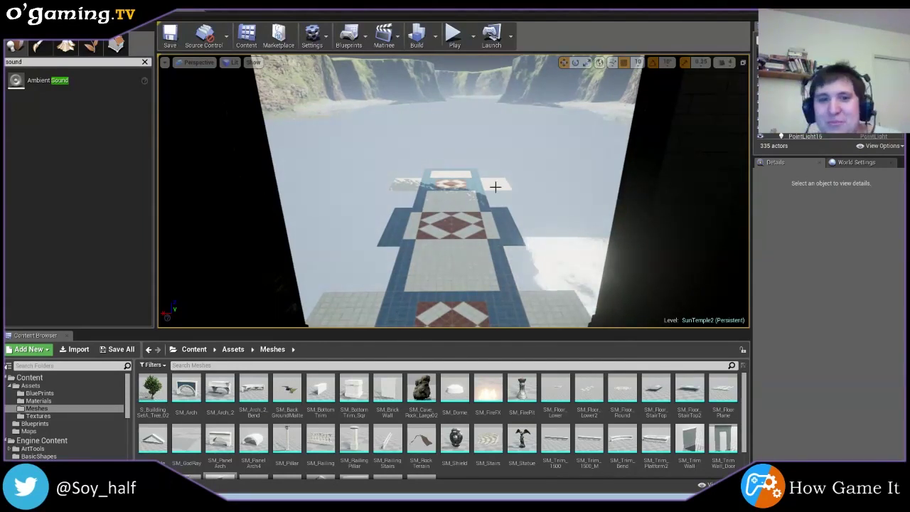
right_drag(453, 190, 497, 191)
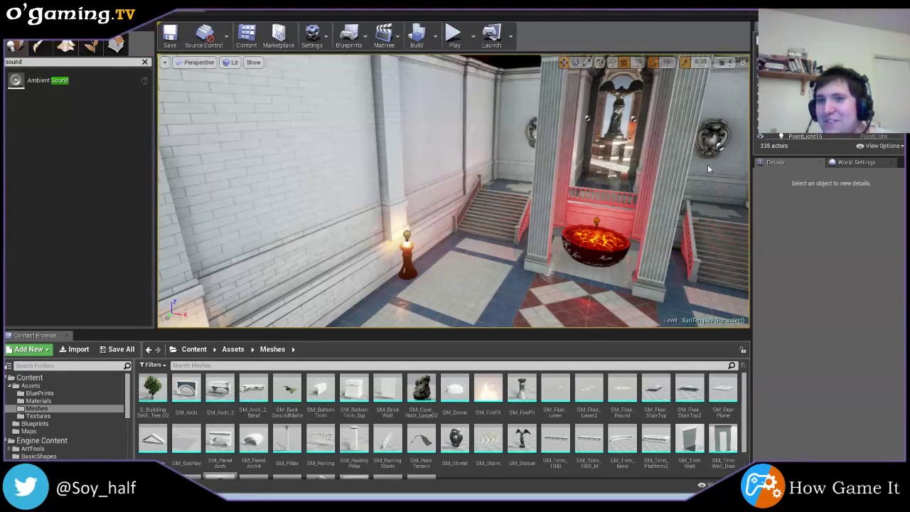
- Fly through the temple toward the dark doorway and select the pillar SM_Pillar3
right_drag(708, 169, 626, 170)
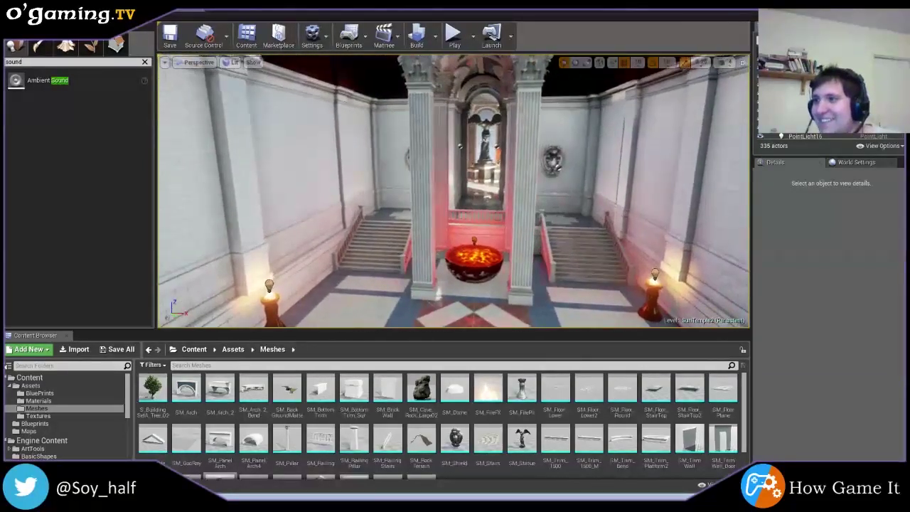
right_drag(626, 171, 569, 170)
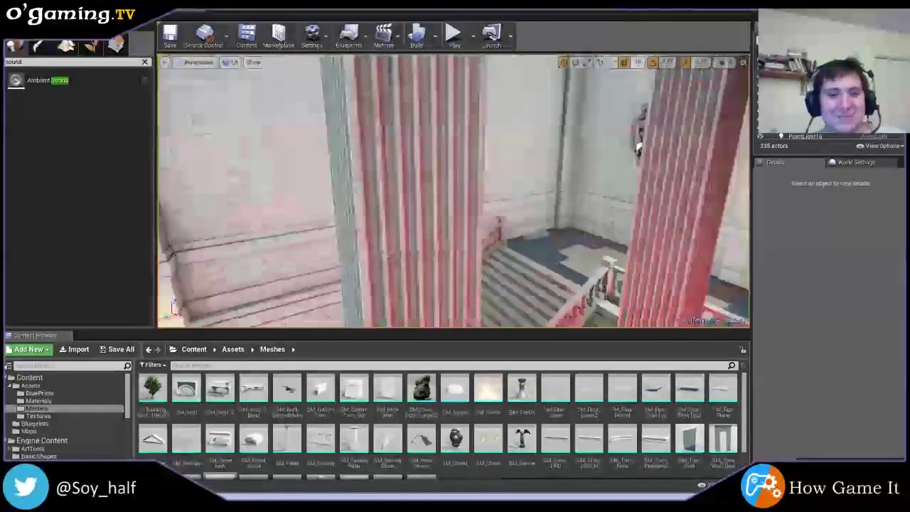
mouse_move(568, 170)
right_down()
mouse_move(647, 145)
mouse_move(612, 146)
mouse_move(704, 149)
mouse_move(682, 150)
right_up()
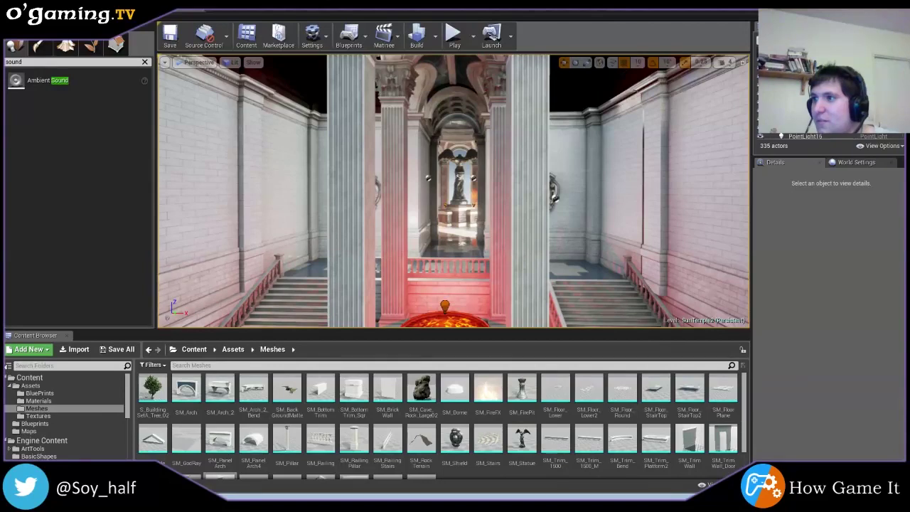
click(540, 145)
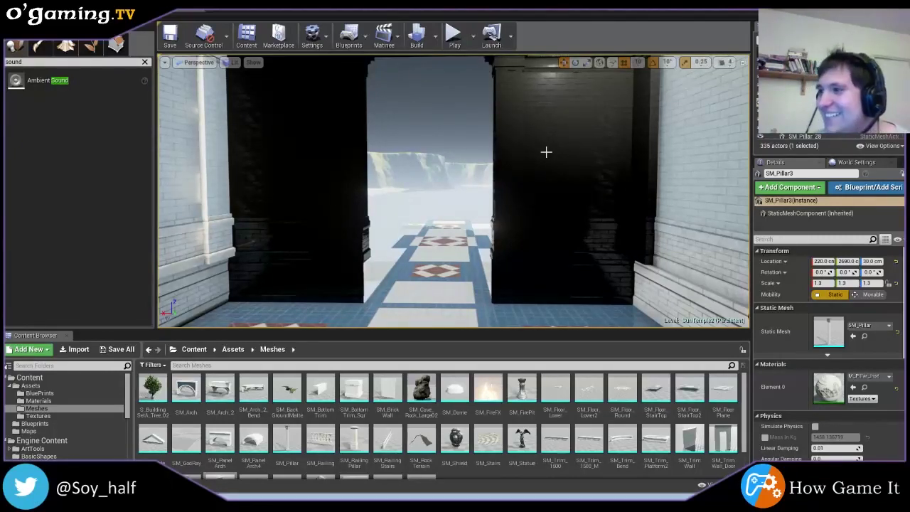
- Return into the hall and select the eagle statue and wall trim SM_TrimWall_44
drag(490, 161, 490, 128)
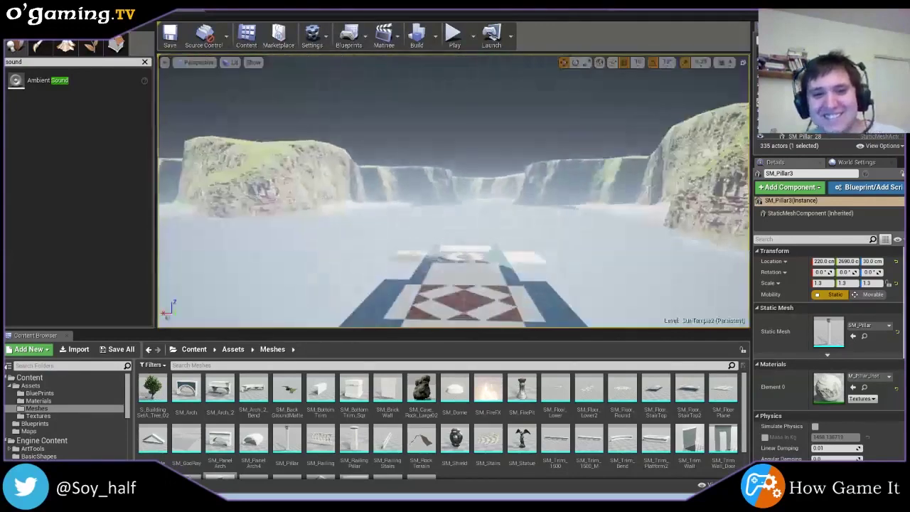
drag(491, 161, 491, 199)
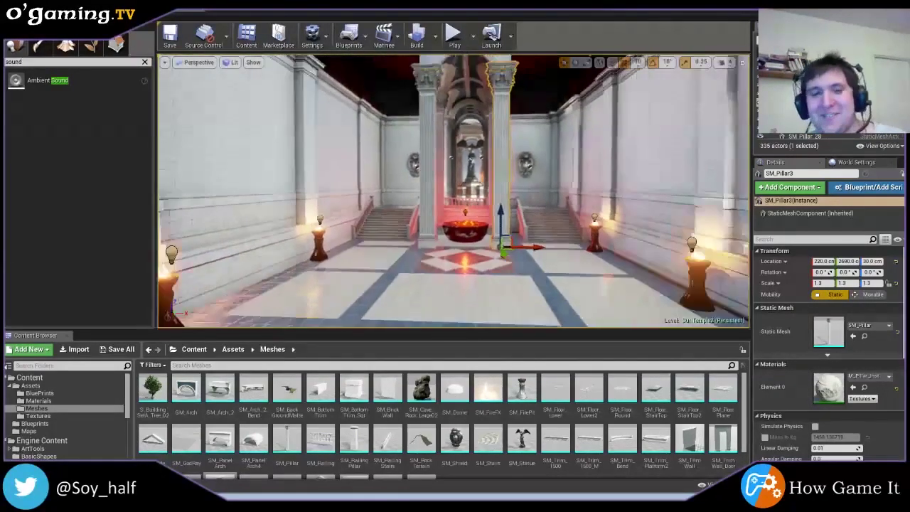
drag(490, 162, 491, 178)
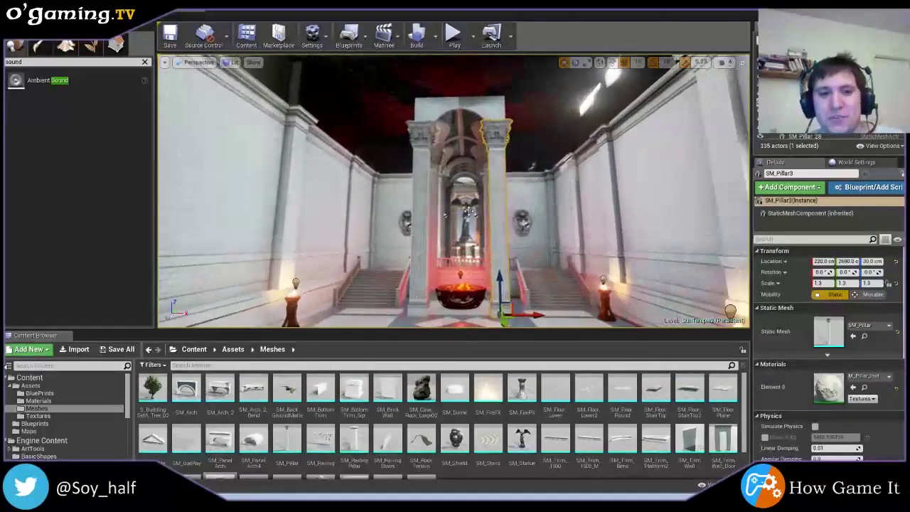
click(468, 217)
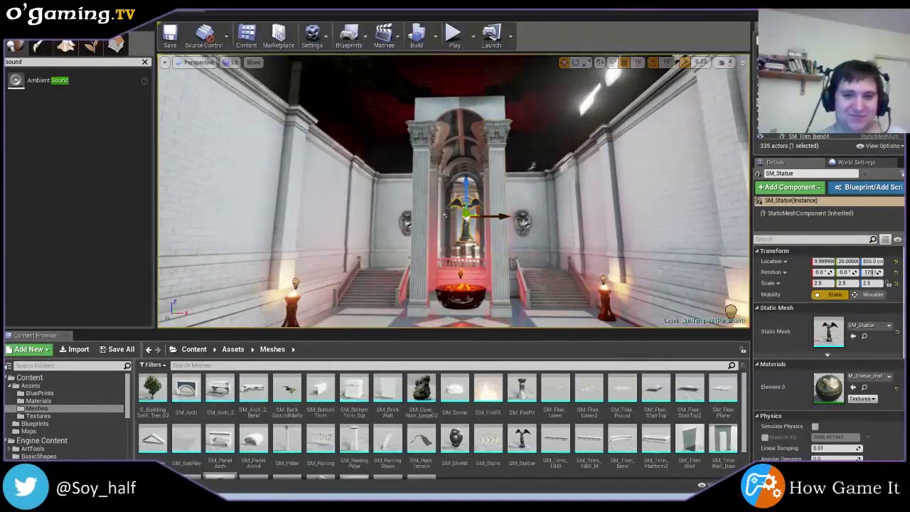
click(472, 213)
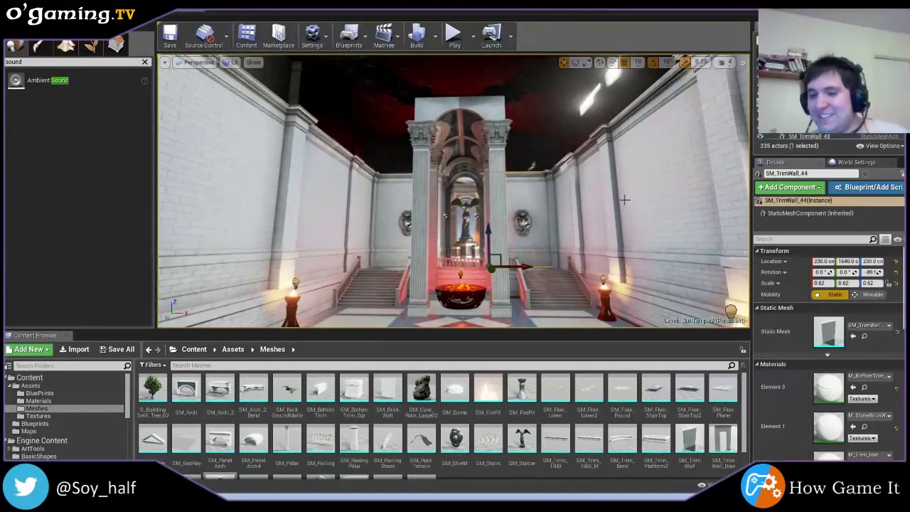
- Frame the eagle statue SM_Statue and fly down beside its base near a wall lamp
middle_drag(631, 198, 569, 199)
scroll(454, 192, down, 2)
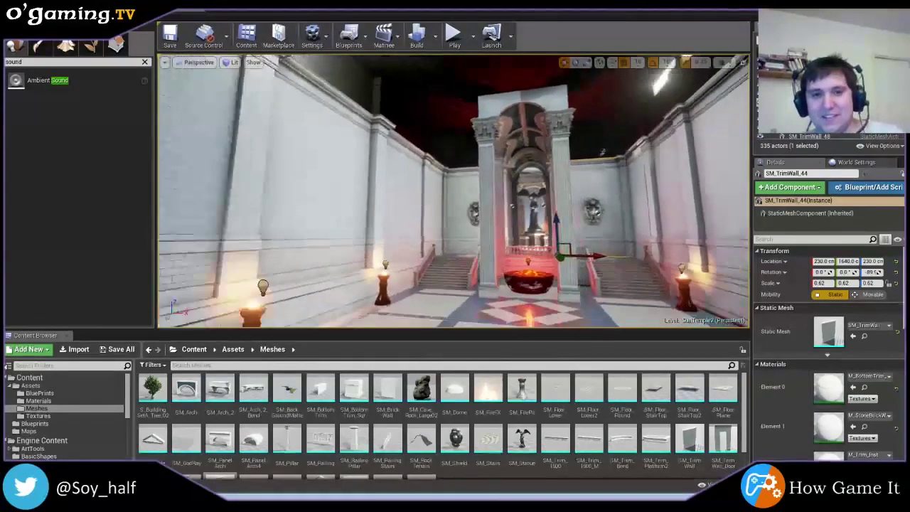
scroll(455, 192, down, 3)
scroll(455, 192, down, 3)
scroll(455, 192, down, 2)
scroll(455, 192, up, 3)
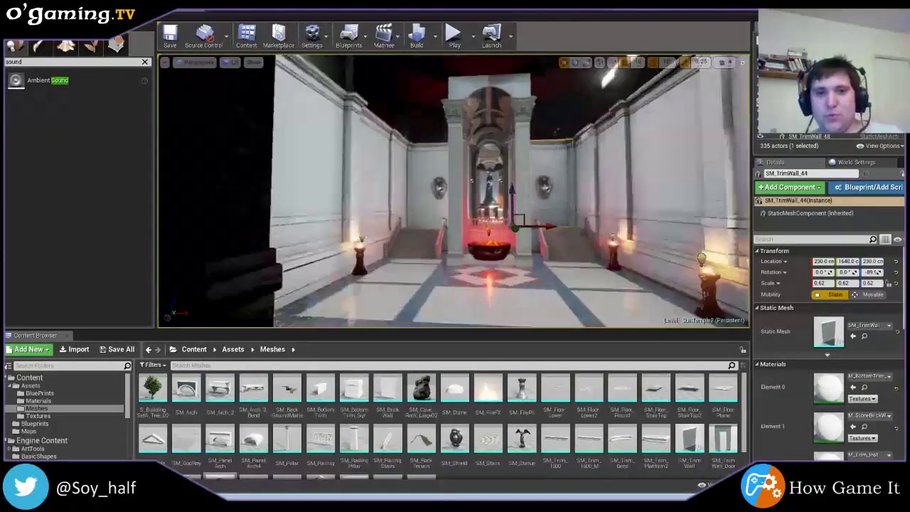
scroll(455, 192, up, 2)
click(495, 202)
key(f)
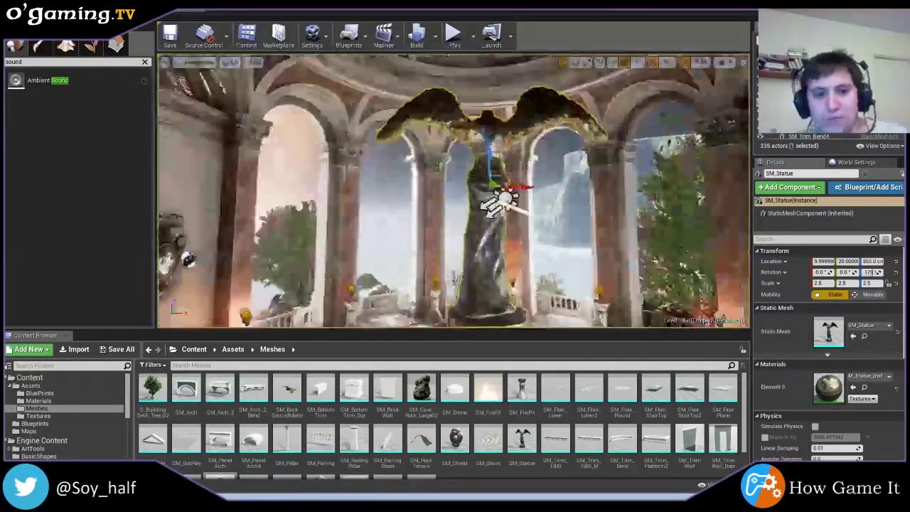
right_drag(496, 203, 496, 203)
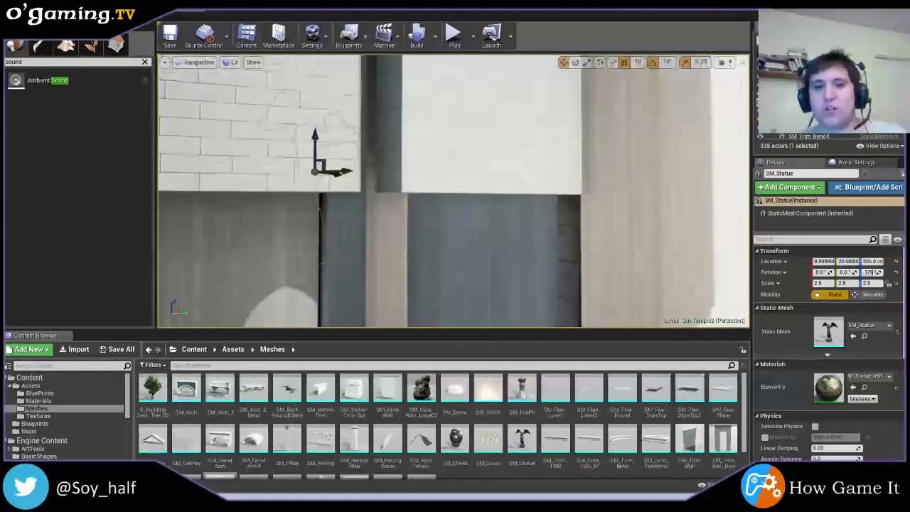
right_drag(496, 202, 496, 203)
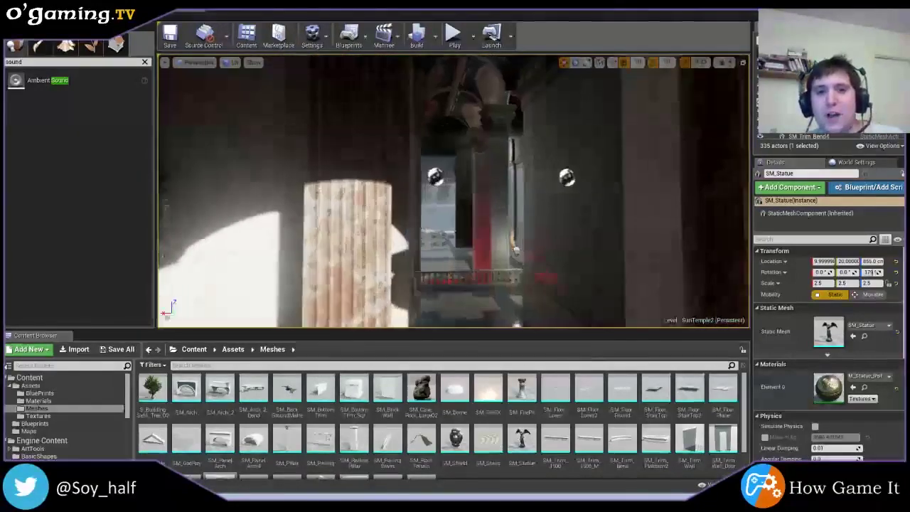
- Clear the 'sound' search to show Basic actors and fly into the corridor
right_drag(594, 294, 594, 294)
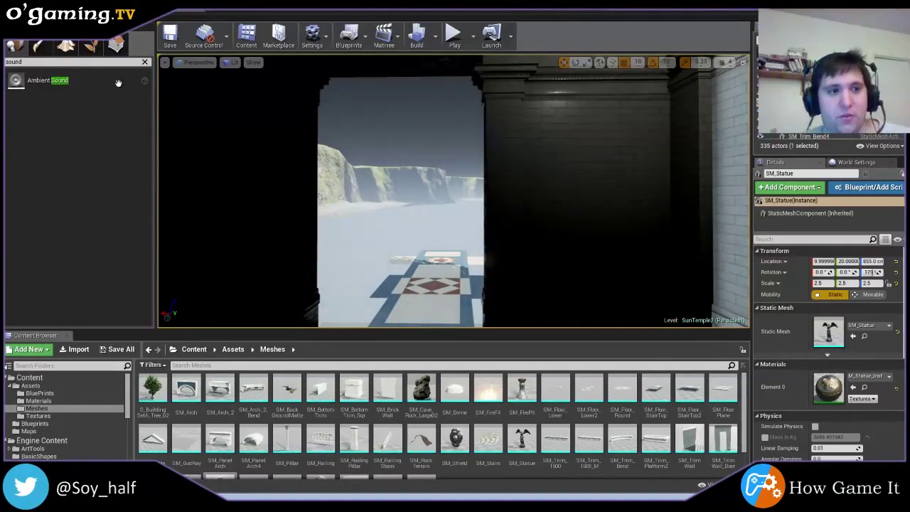
click(145, 62)
right_drag(191, 118, 192, 119)
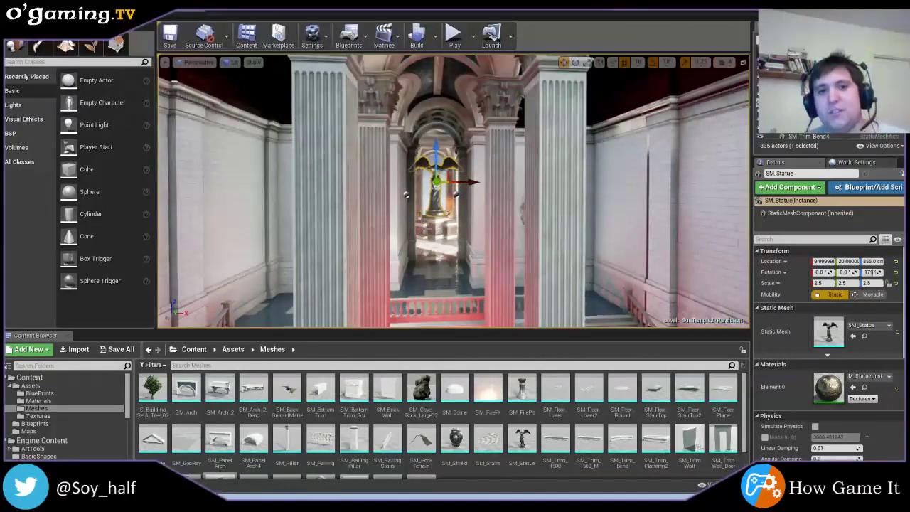
click(422, 240)
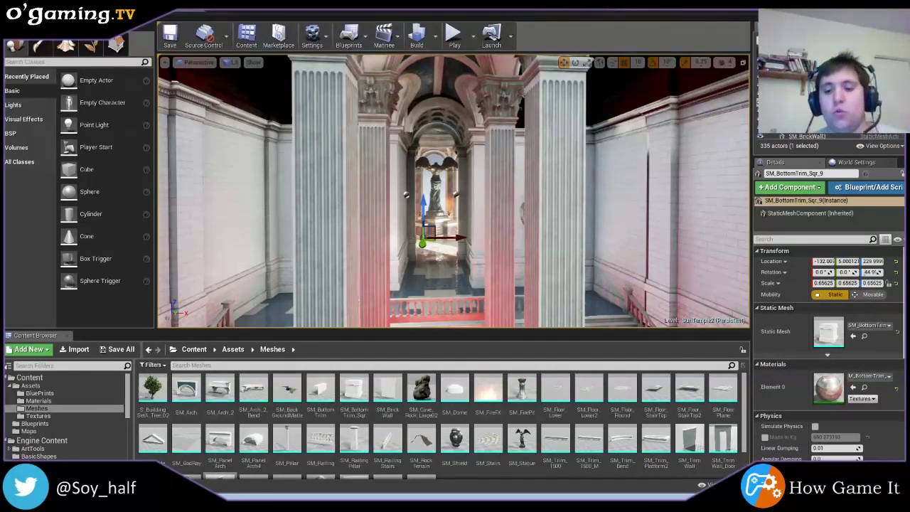
key(f)
mouse_move(483, 187)
right_down()
mouse_move(488, 181)
mouse_move(447, 187)
right_up()
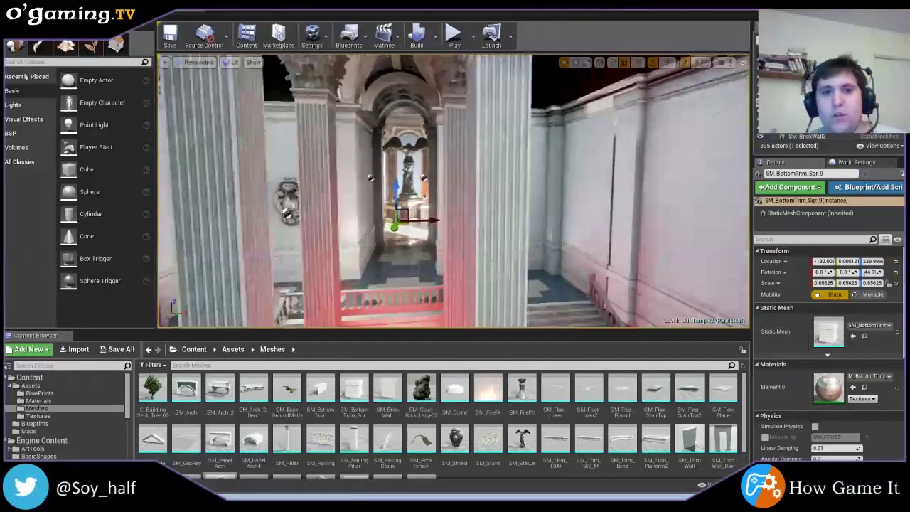
key(f)
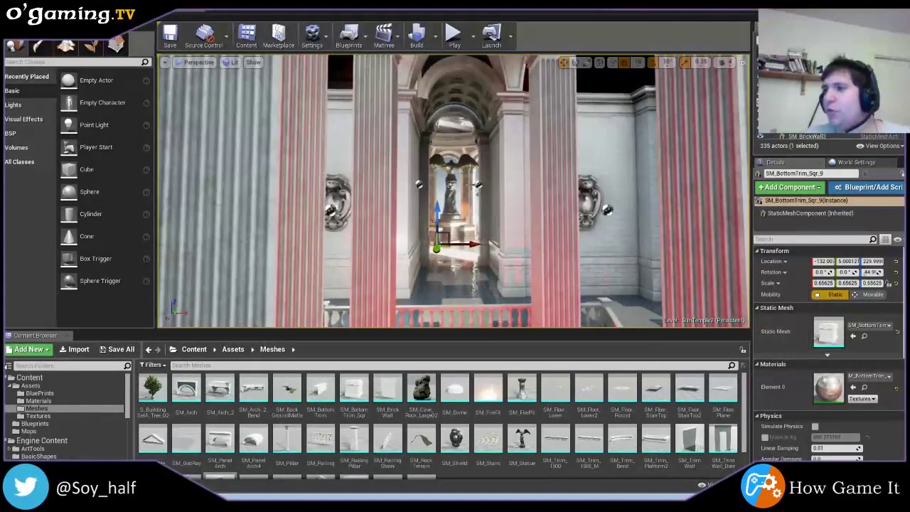
scroll(452, 192, down, 5)
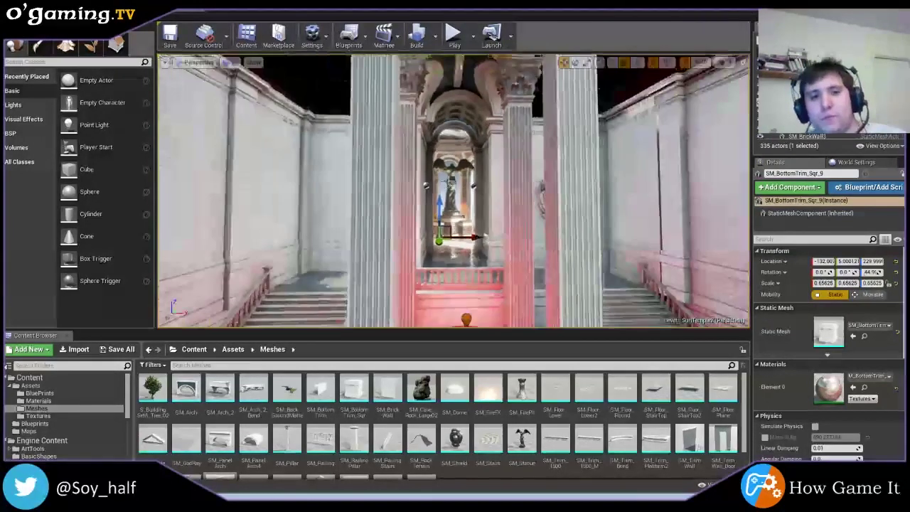
click(448, 186)
scroll(452, 192, up, 3)
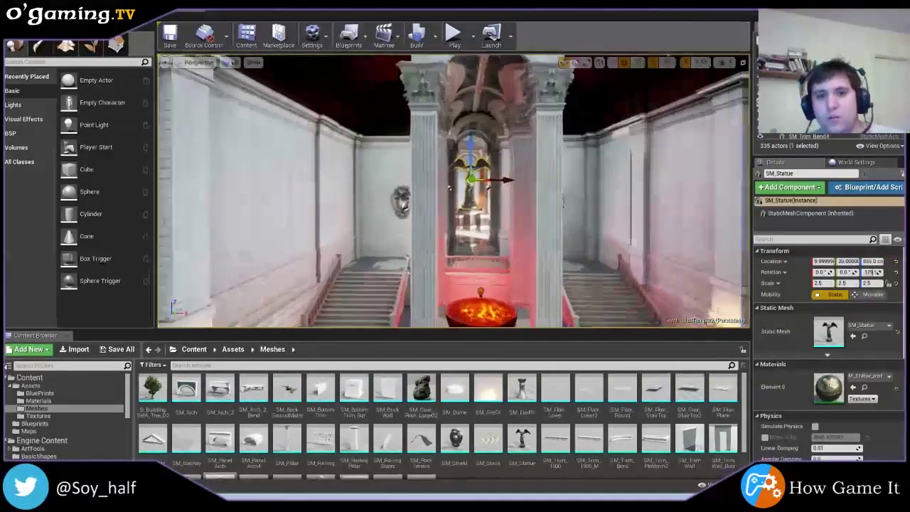
click(498, 177)
scroll(452, 192, down, 4)
scroll(452, 192, up, 2)
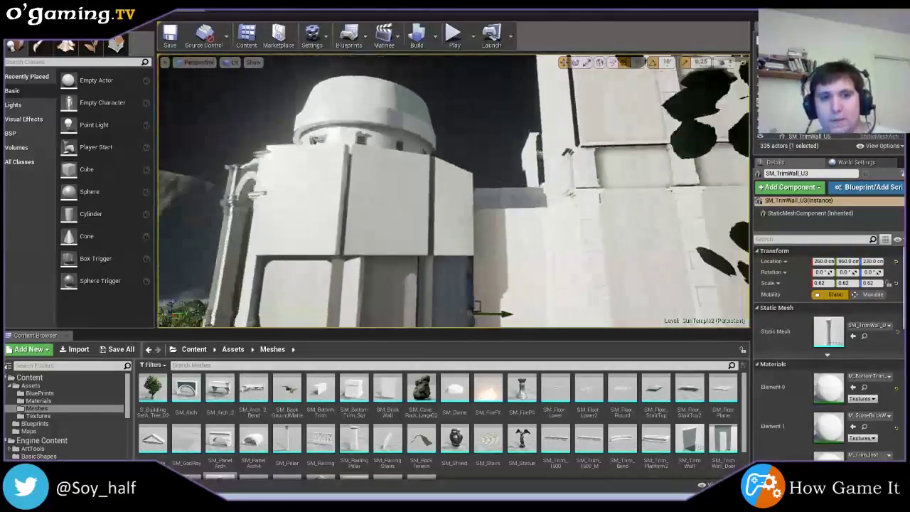
right_drag(452, 192, 427, 186)
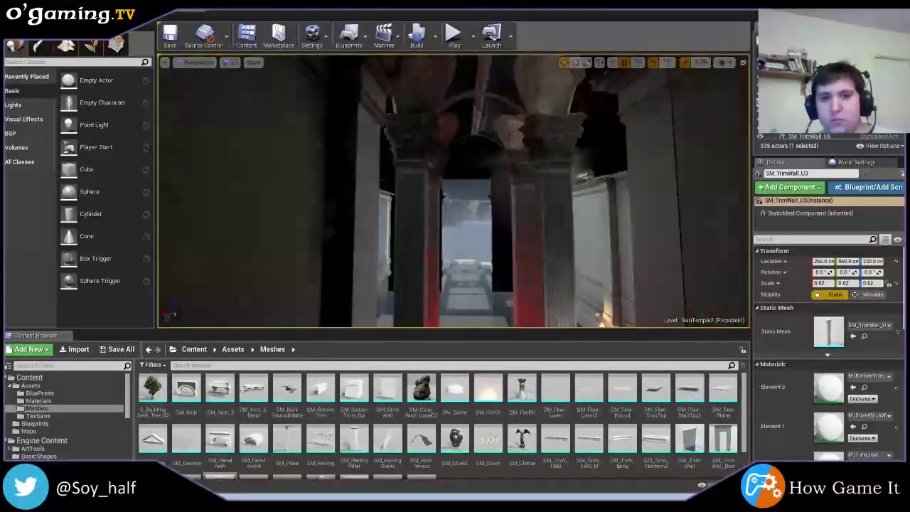
click(302, 117)
key(Escape)
right_drag(302, 118, 306, 117)
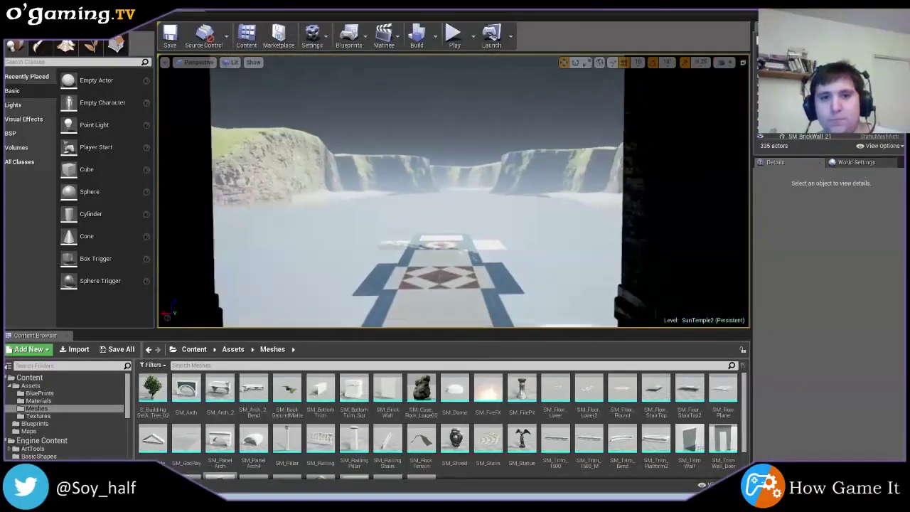
click(441, 227)
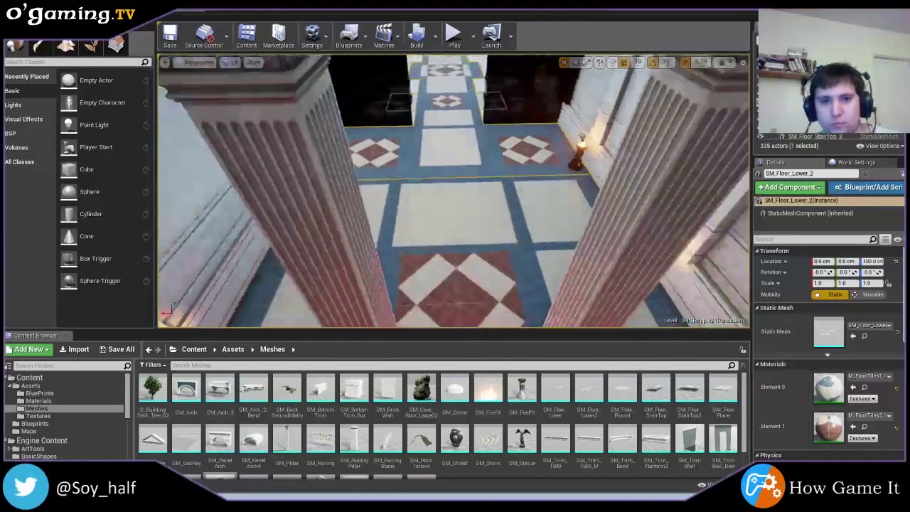
right_drag(306, 117, 305, 117)
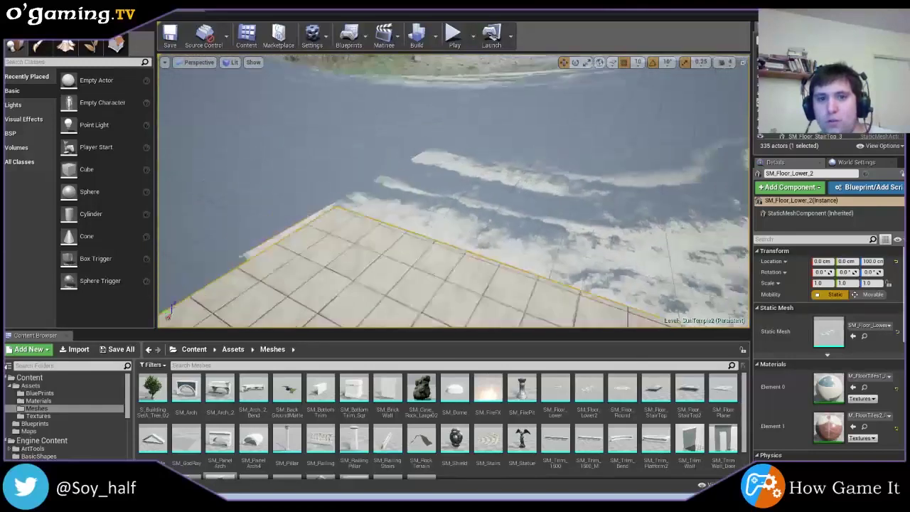
mouse_move(443, 197)
right_down()
mouse_move(575, 192)
mouse_move(433, 226)
mouse_move(430, 212)
right_up()
click(443, 197)
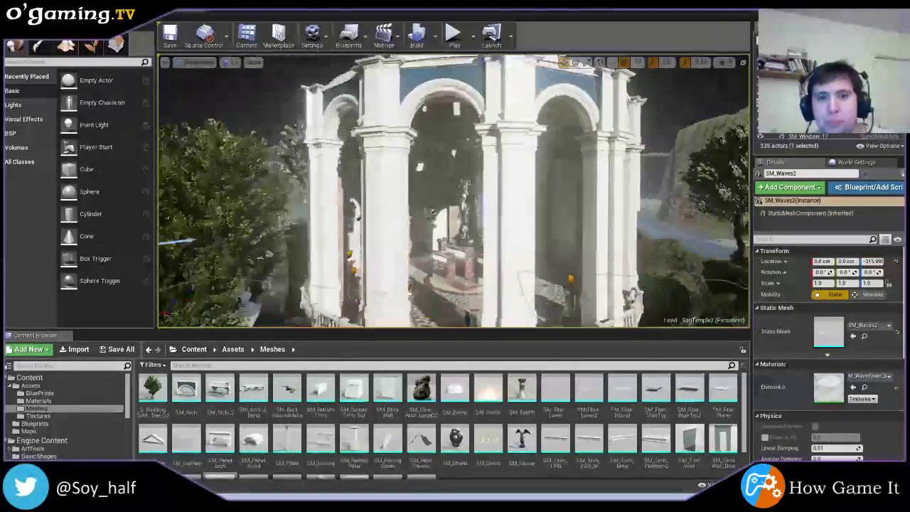
- Look around the exterior pavilion, night sky and cliffs, then fly back close to the temple
right_drag(313, 218, 319, 222)
right_drag(453, 191, 453, 128)
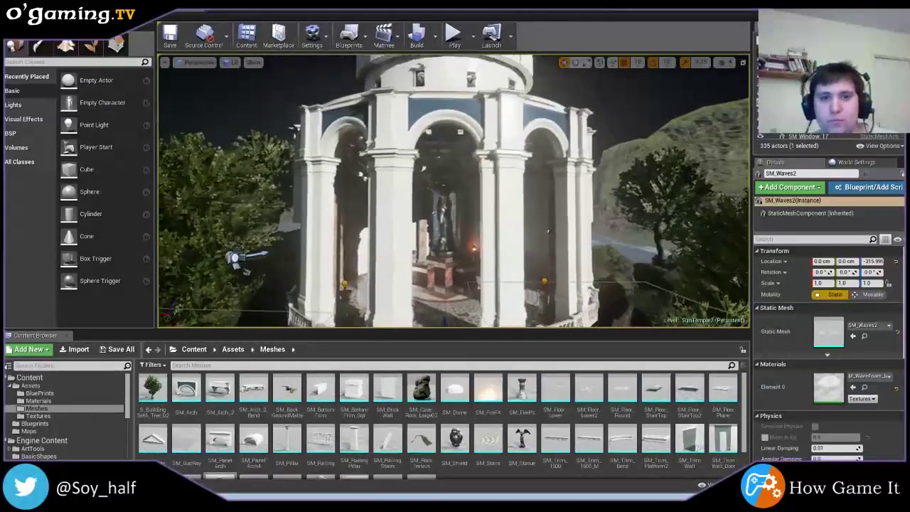
mouse_move(453, 191)
right_down()
mouse_move(453, 213)
mouse_move(454, 188)
right_up()
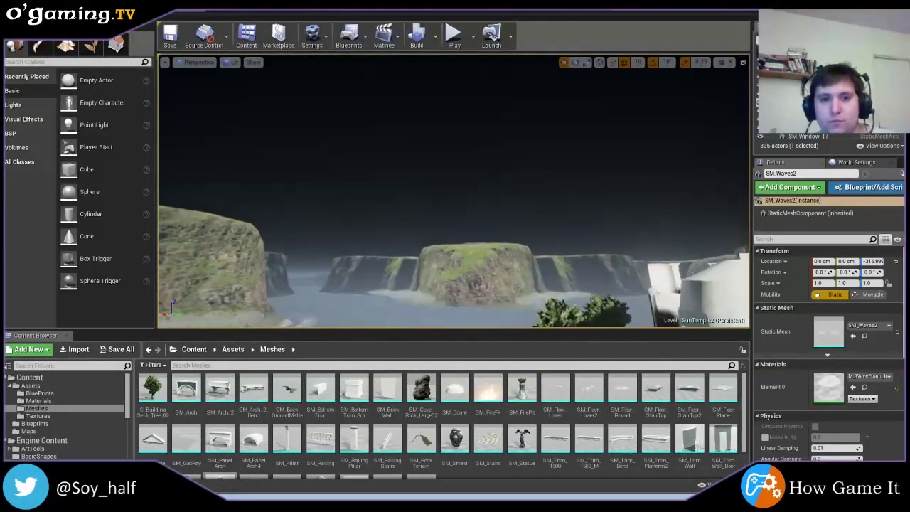
click(453, 188)
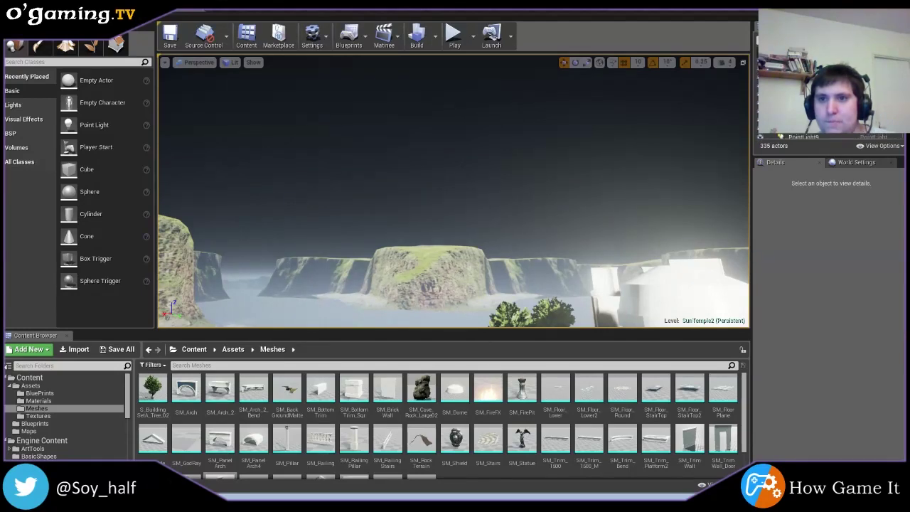
right_drag(571, 125, 551, 128)
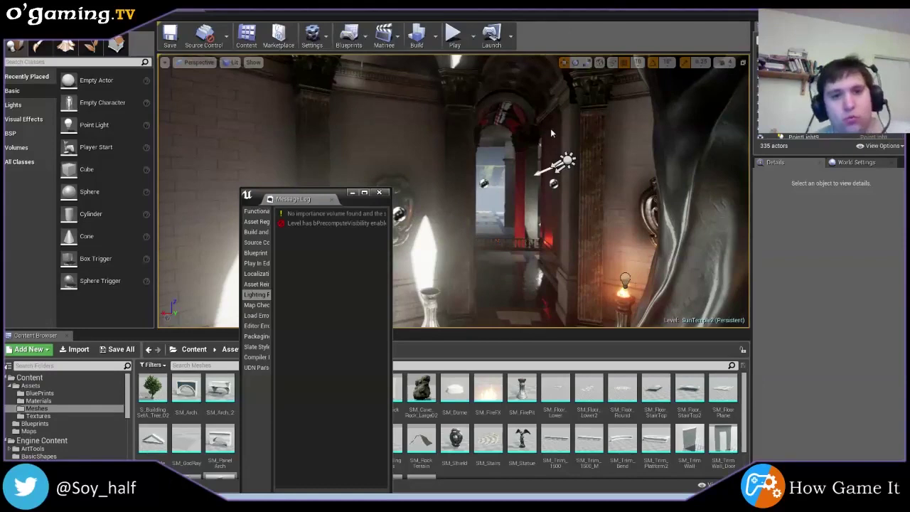
- Close the lighting results log, check the checkered floor, and start playing the temple level
click(379, 192)
mouse_move(379, 192)
right_down()
mouse_move(398, 234)
mouse_move(438, 183)
right_up()
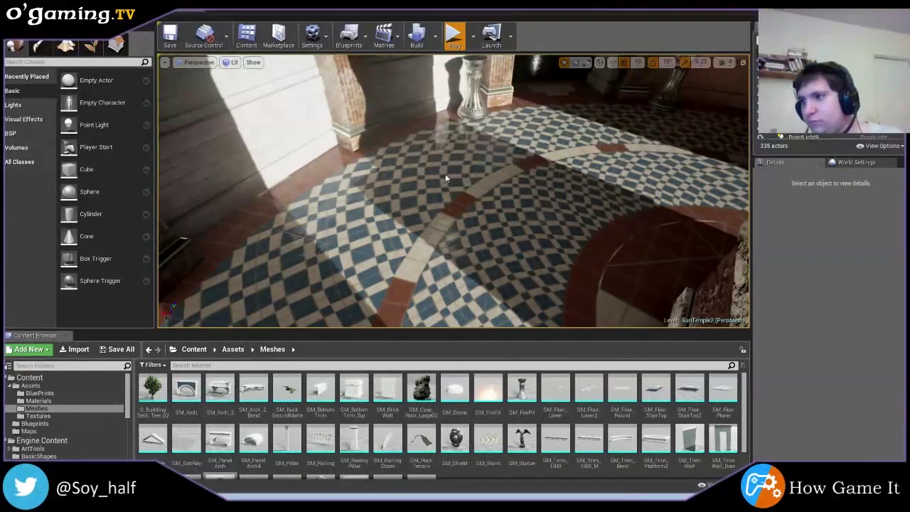
click(454, 35)
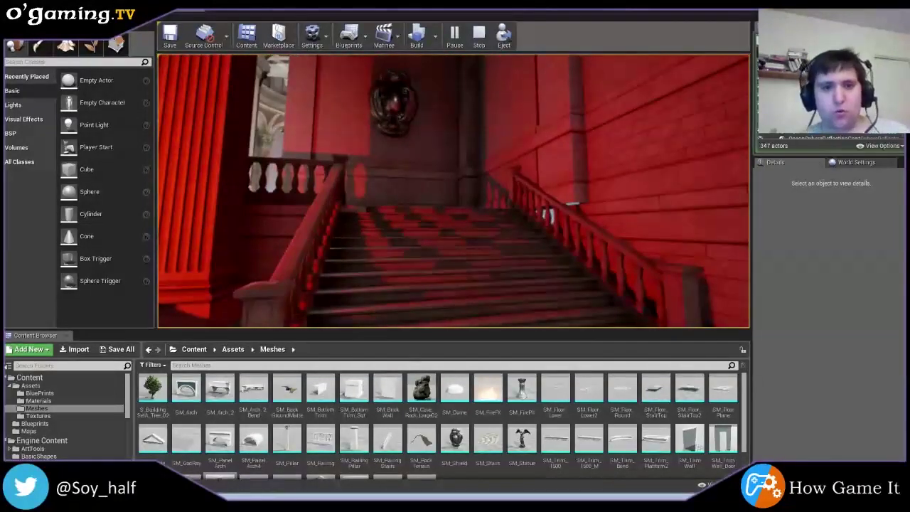
- End the play session after viewing the red-lit staircase and return to editing
key(Escape)
mouse_move(525, 308)
right_down()
mouse_move(453, 286)
mouse_move(455, 270)
right_up()
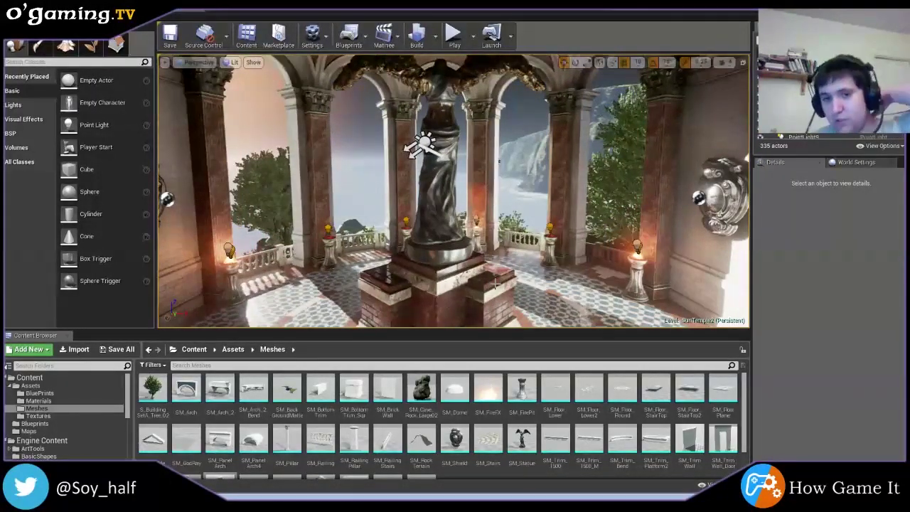
right_drag(410, 147, 441, 150)
right_drag(503, 257, 500, 257)
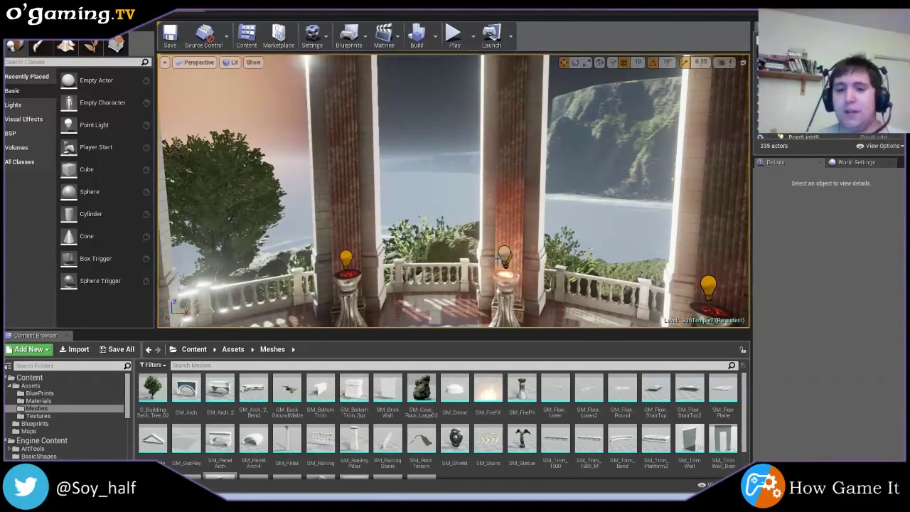
- Fly the viewport past the balcony pillars into the red hall toward the fire pit and statue alcove
right_drag(499, 257, 646, 217)
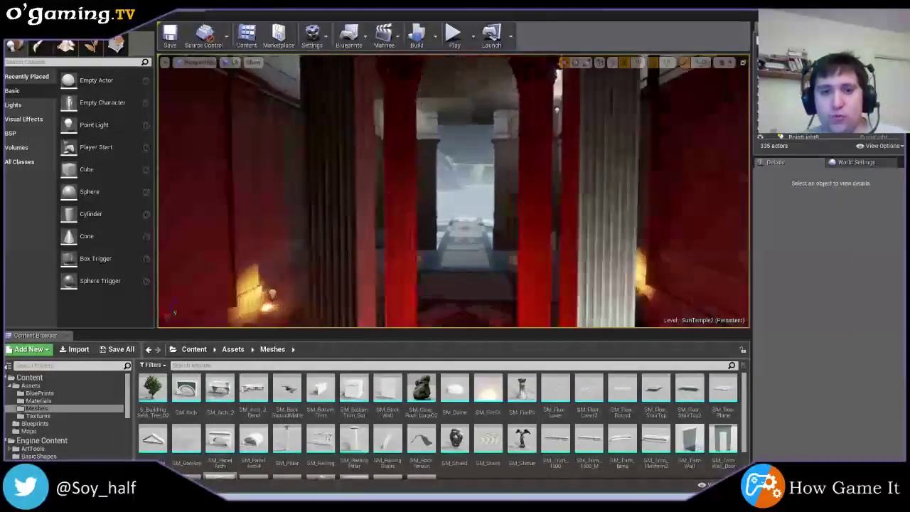
right_drag(684, 261, 684, 261)
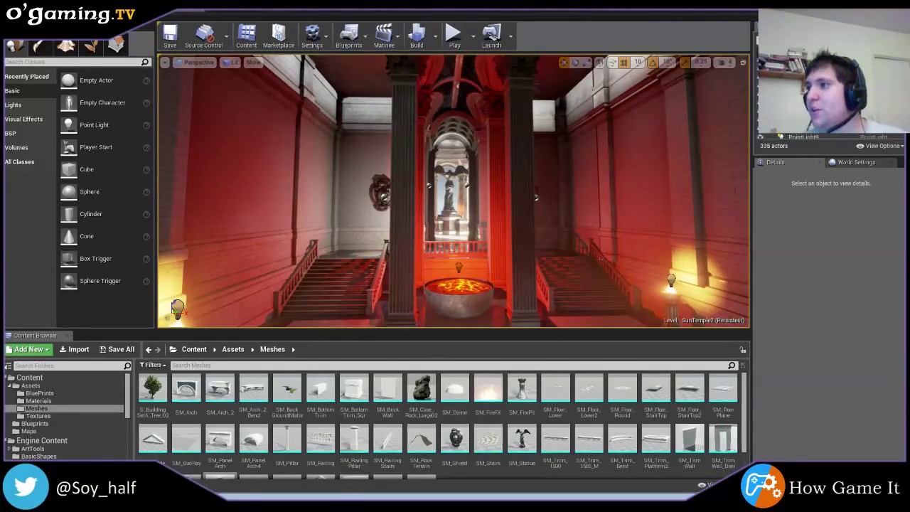
right_drag(552, 220, 545, 219)
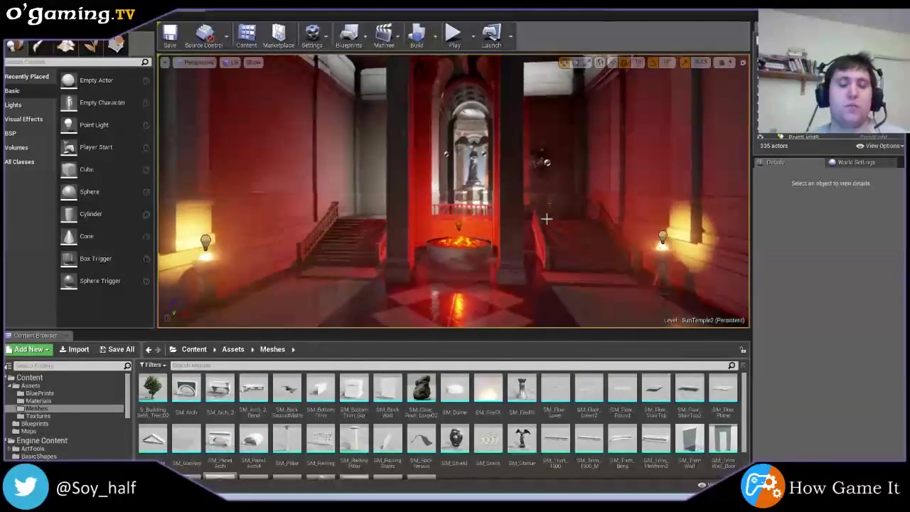